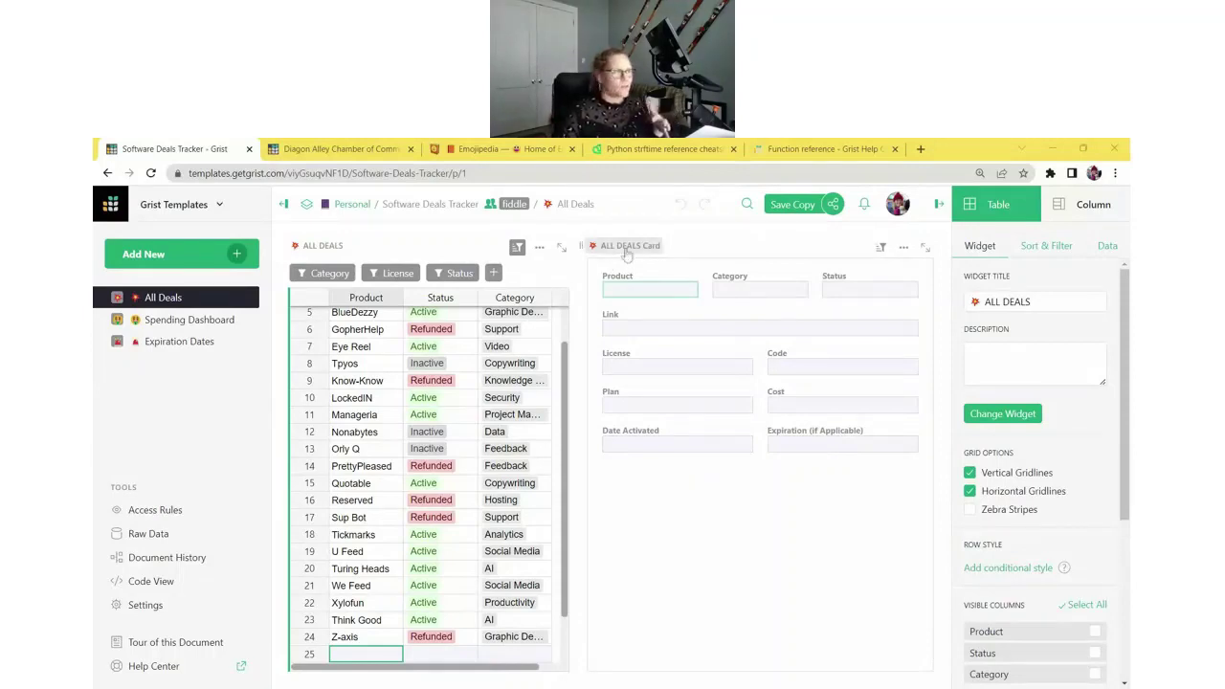
# Step: Add the widget description "All Deals in table" to the All Deals table and view its info tooltip
pyautogui.click(333, 247)
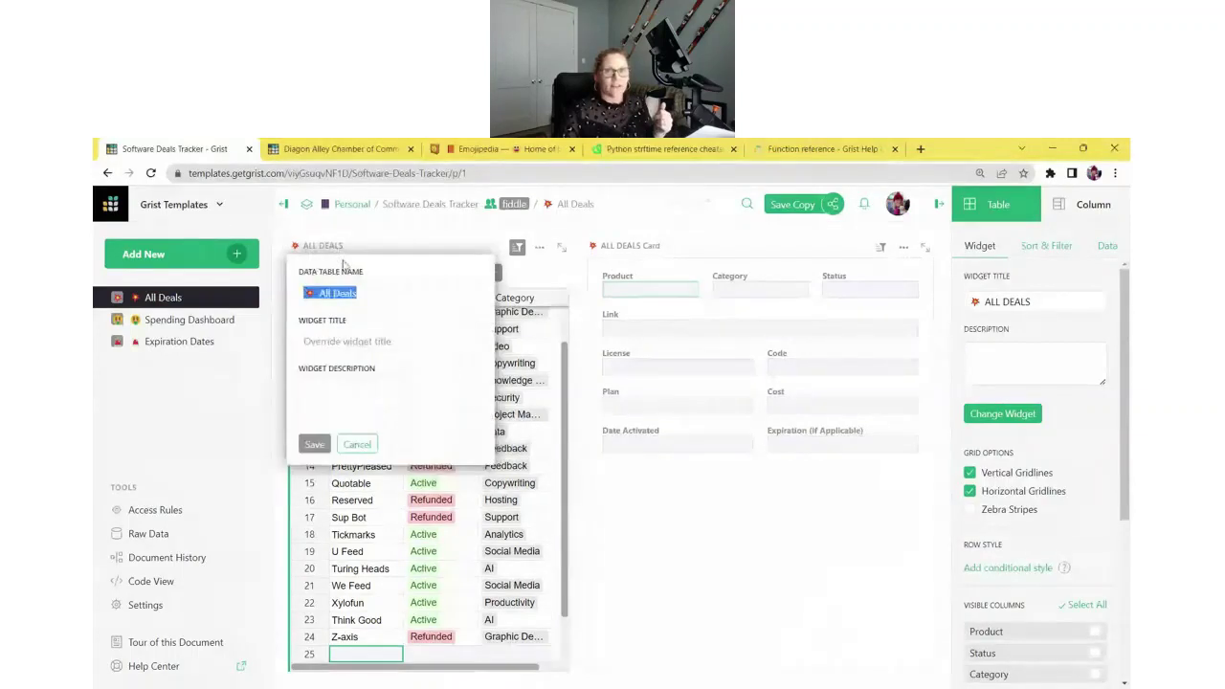
pyautogui.click(354, 369)
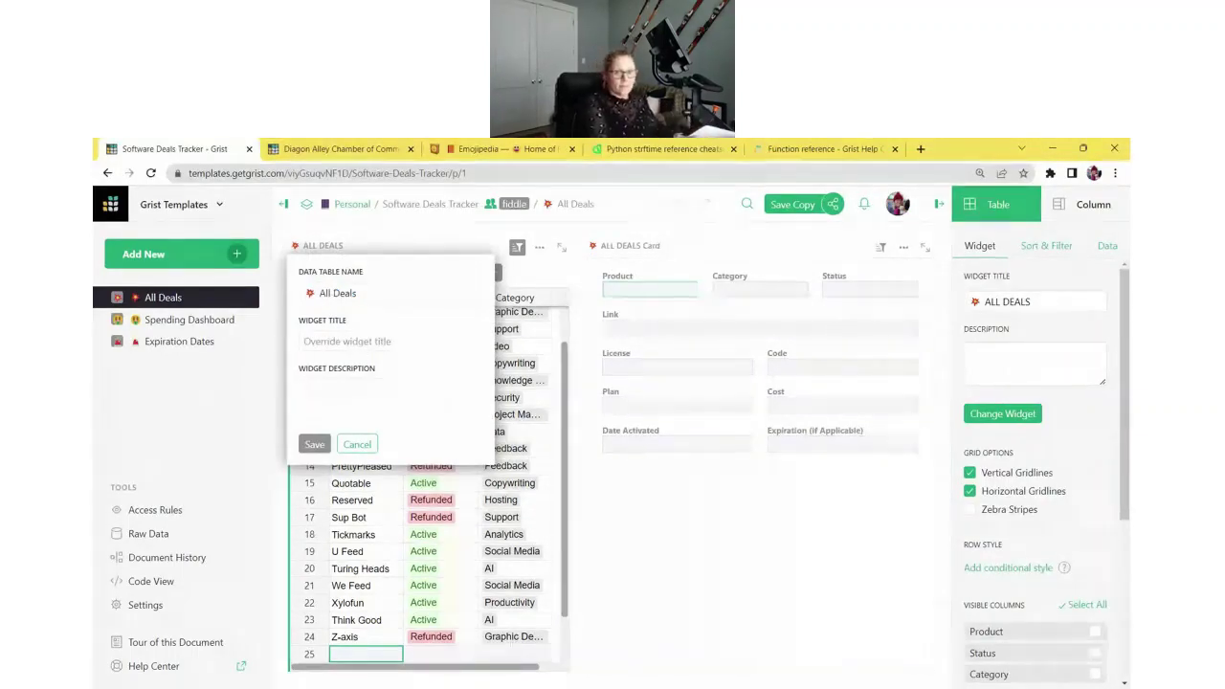
pyautogui.write('All Deals')
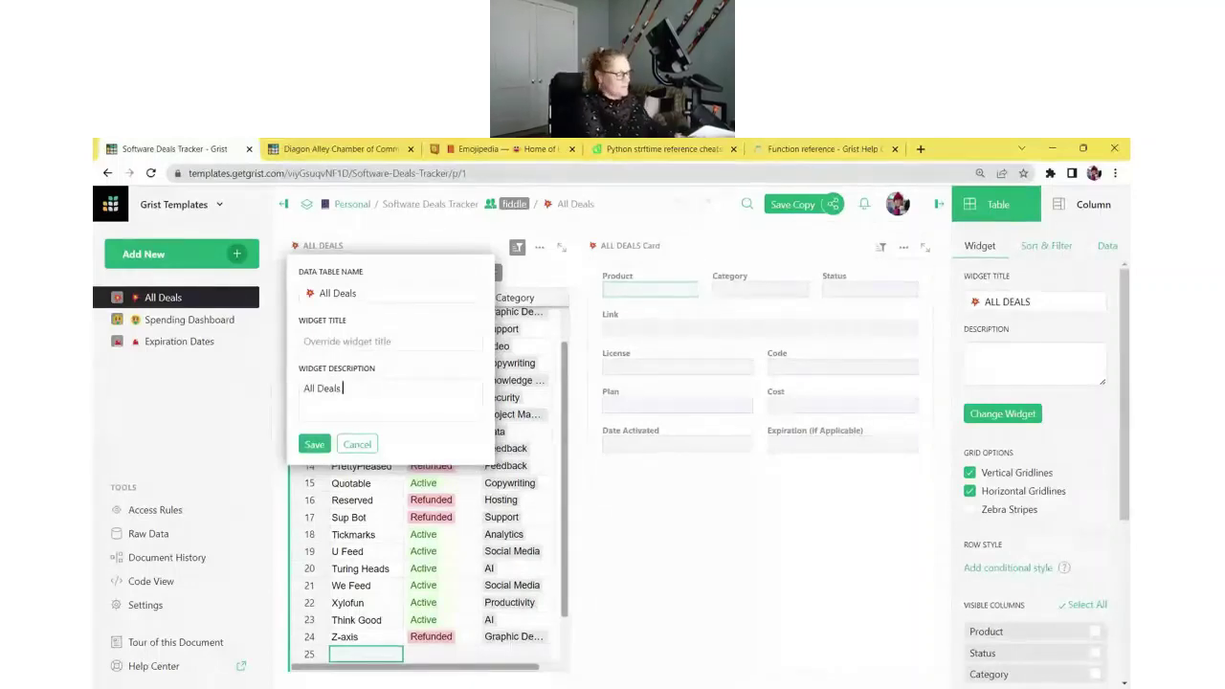
pyautogui.write(' in table')
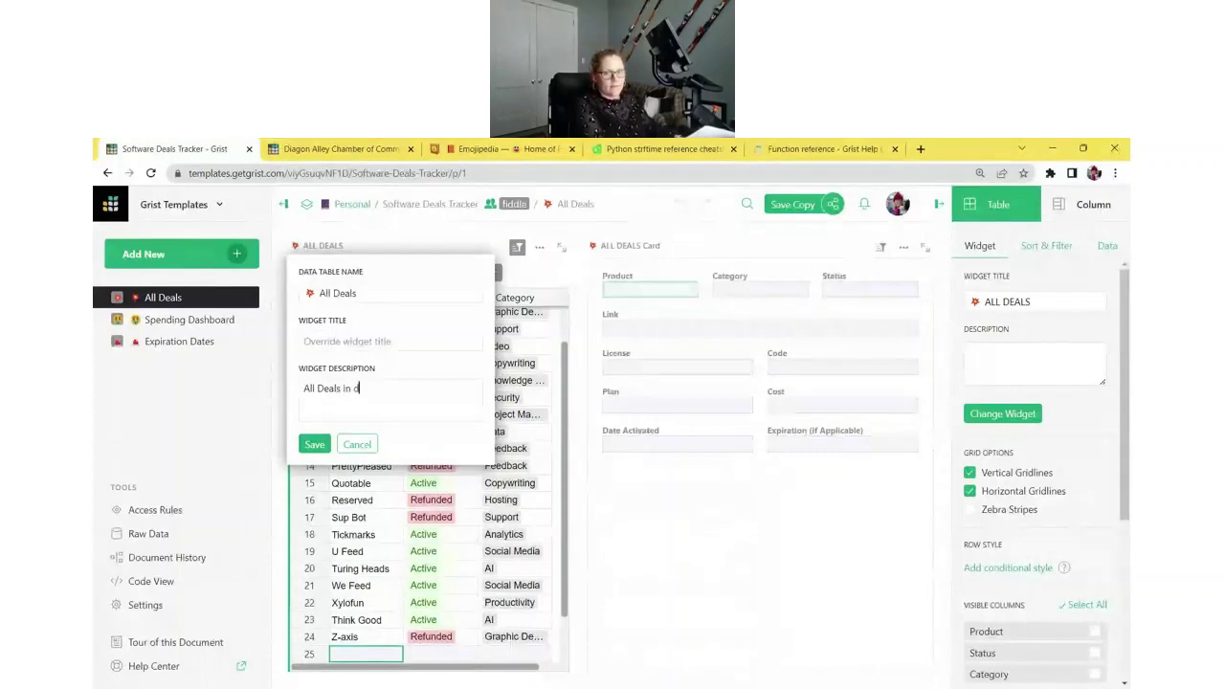
pyautogui.click(313, 444)
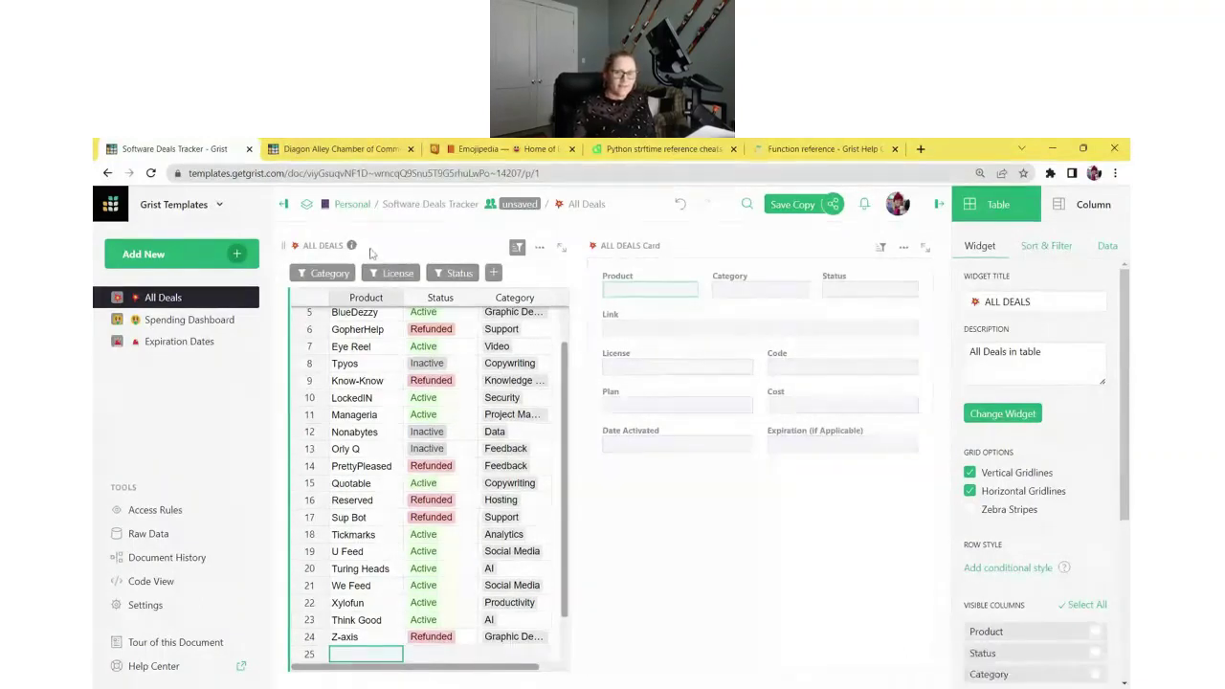
pyautogui.moveTo(351, 247)
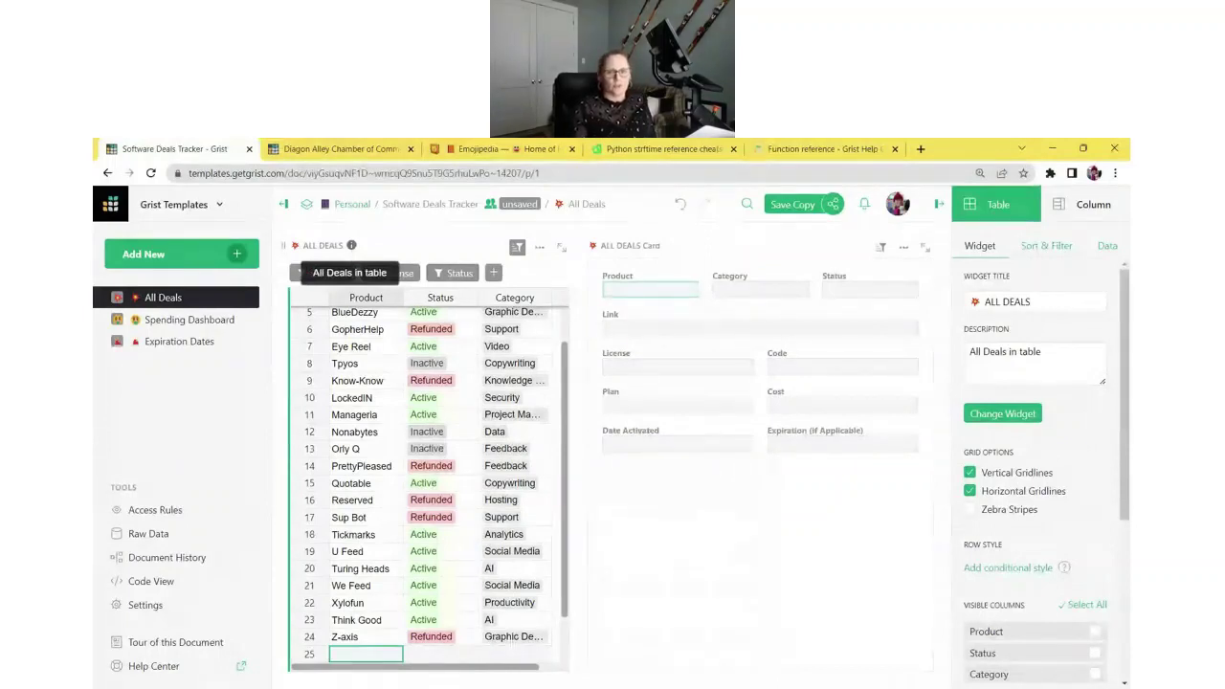
# Step: Clear the widget description of the All Deals table and save the change
pyautogui.click(325, 246)
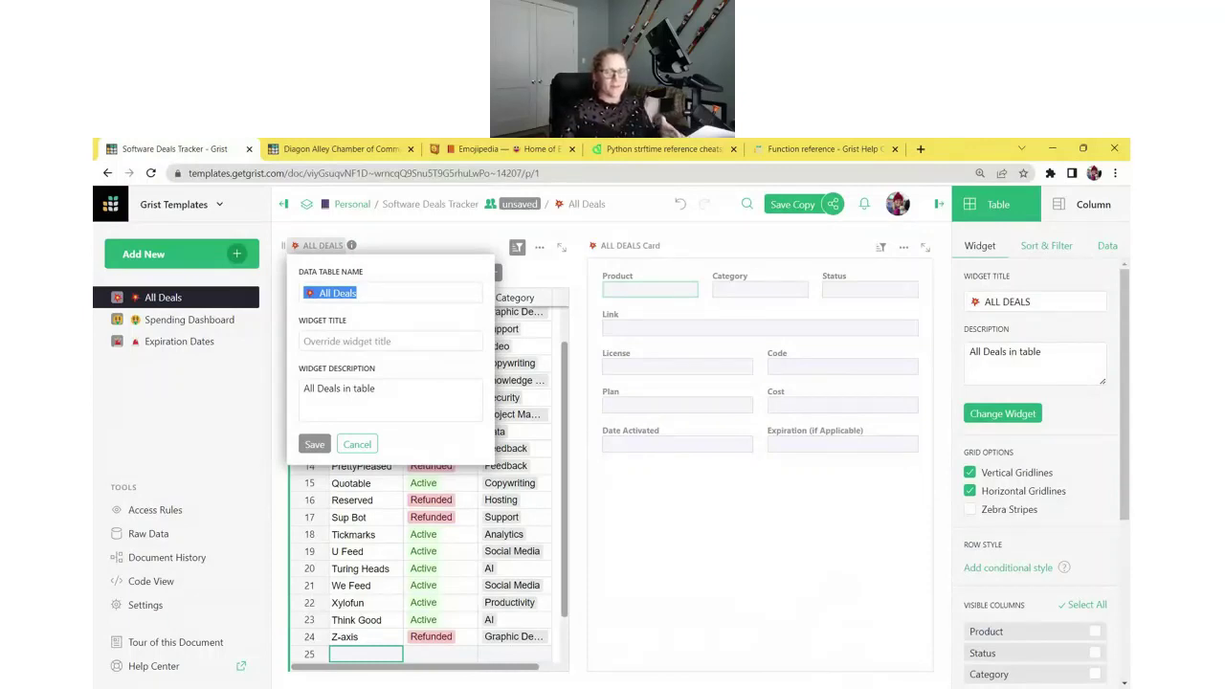
pyautogui.click(344, 389)
pyautogui.hotkey('ctrl', 'a')
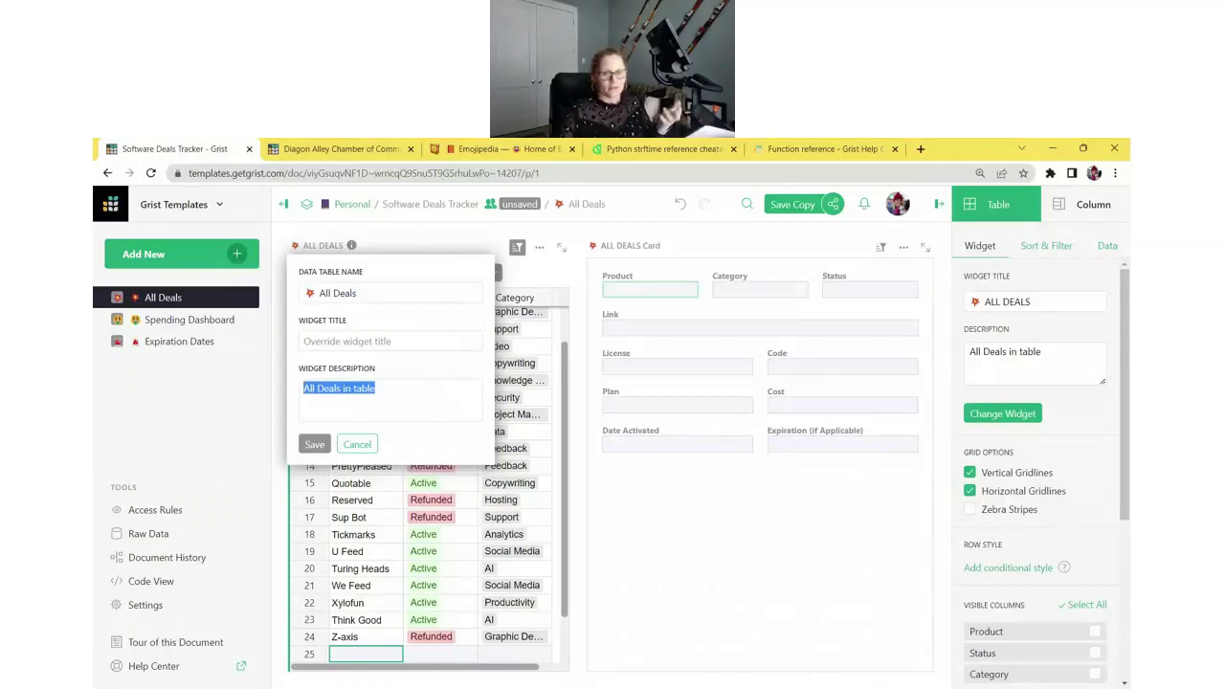
pyautogui.press('BackSpace')
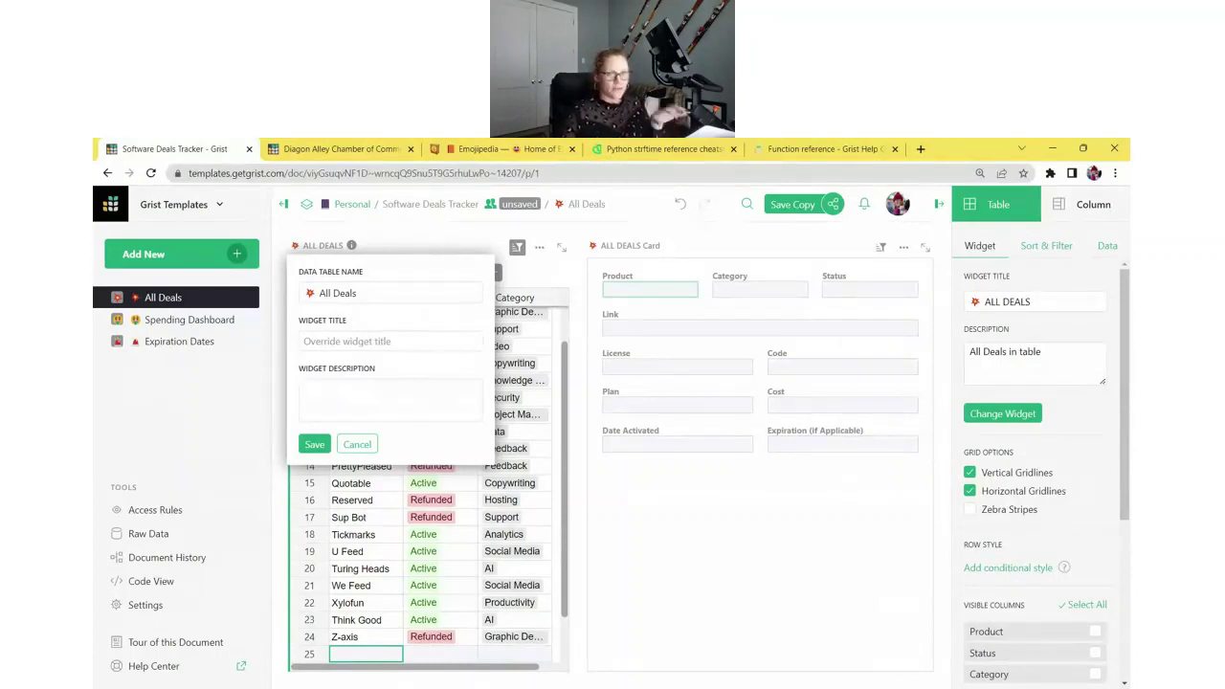
pyautogui.click(314, 444)
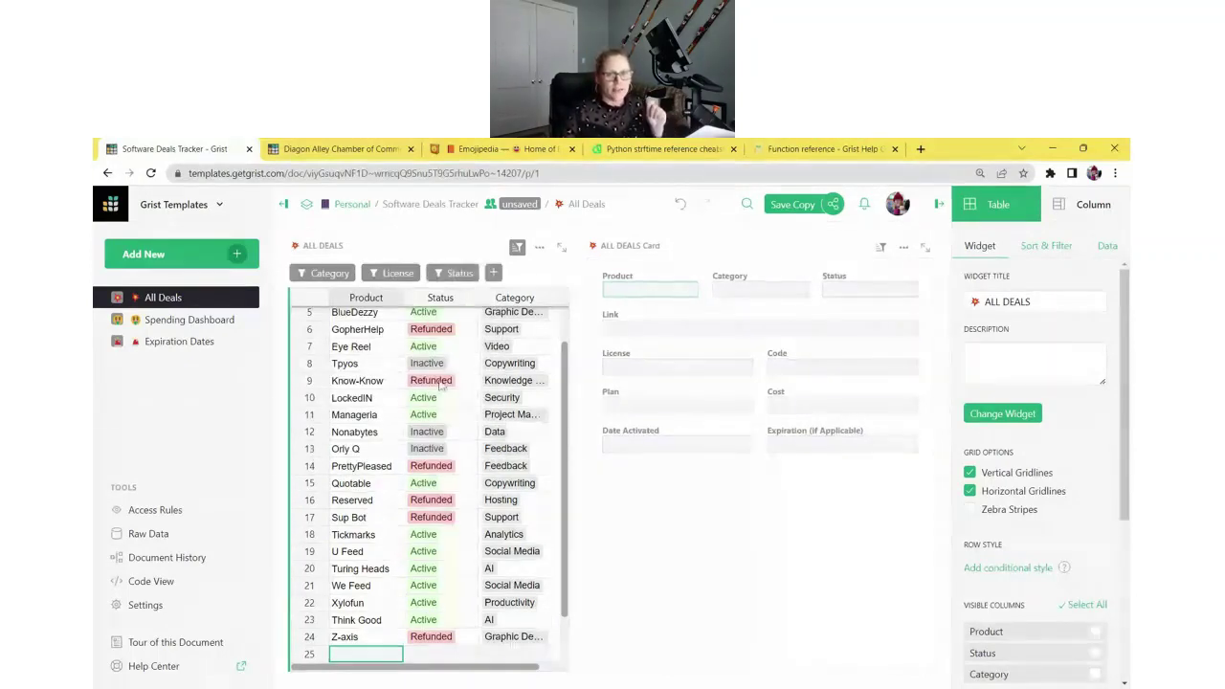
# Step: Select the Status cell of the Grist record and display the column's settings
pyautogui.scroll(2, 436, 407)
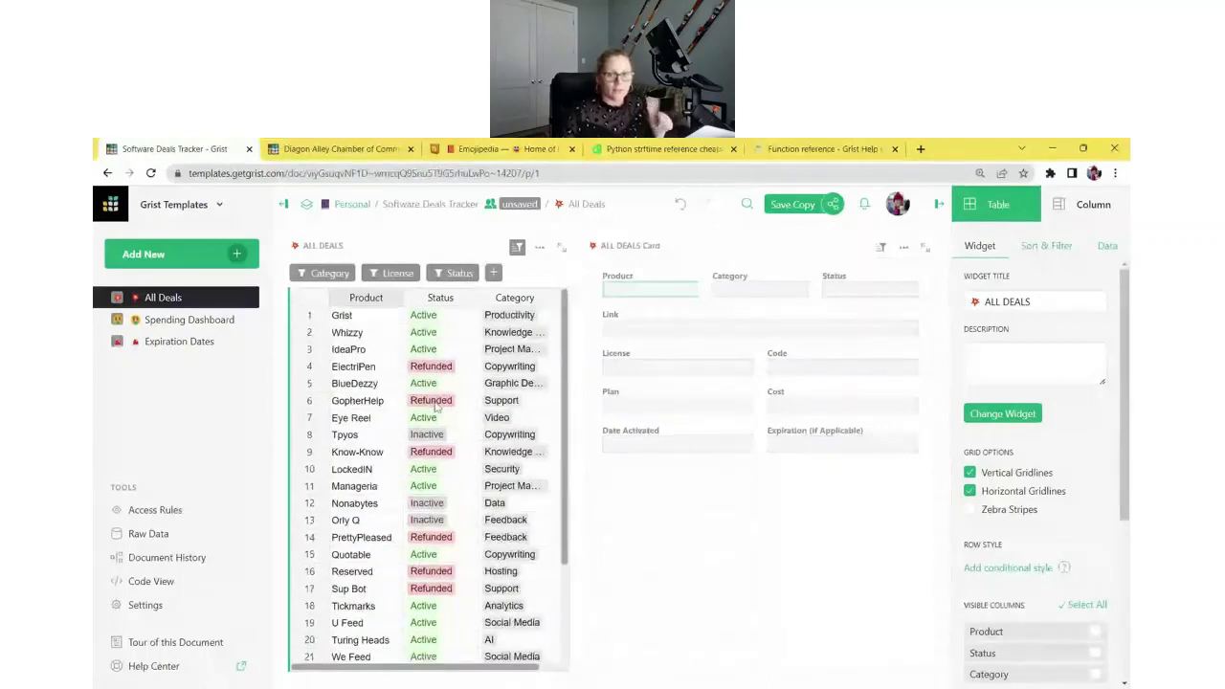
pyautogui.click(450, 319)
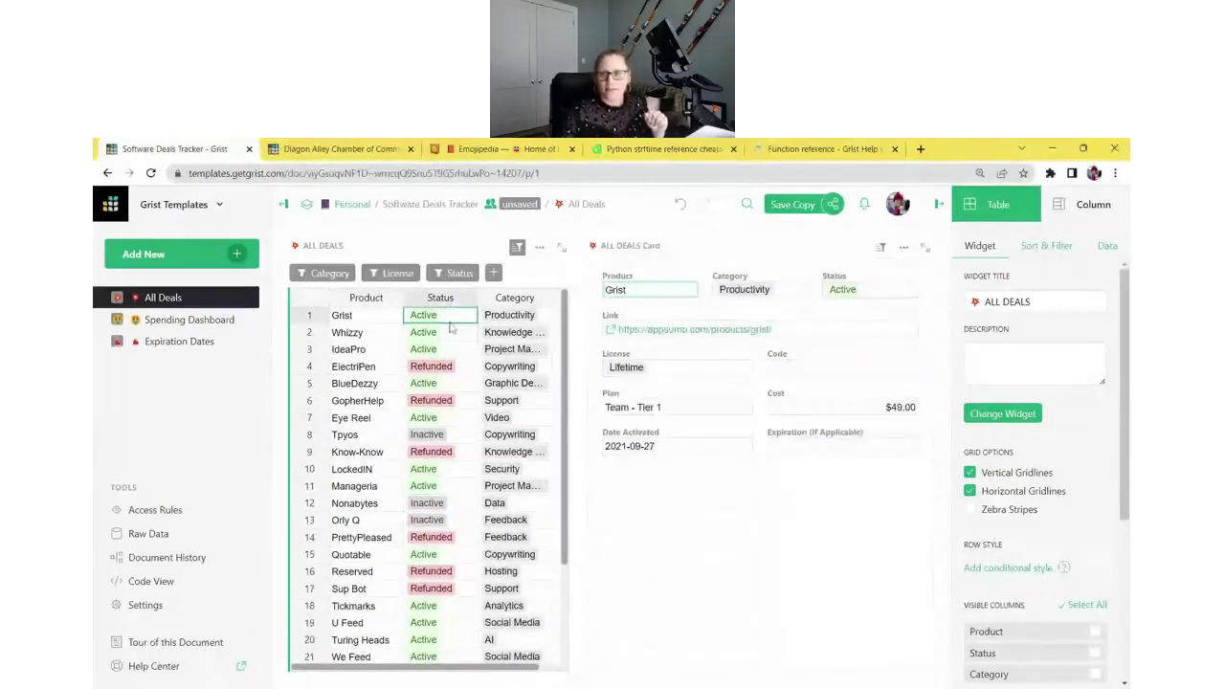
pyautogui.click(938, 204)
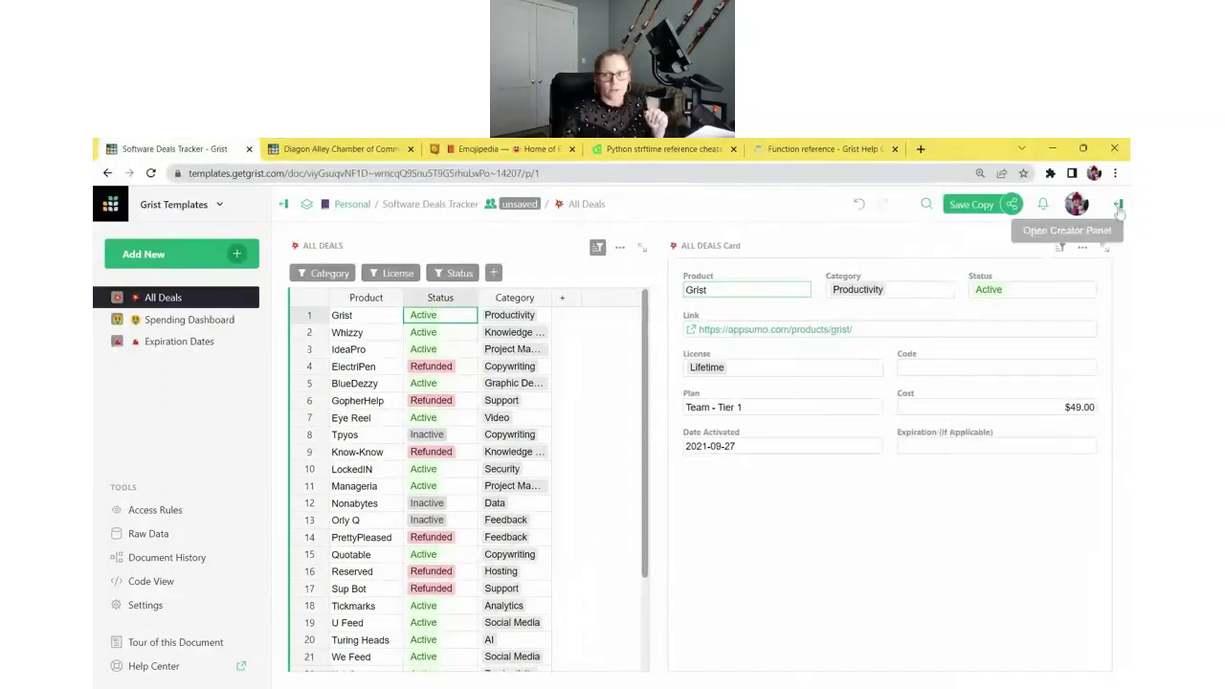
pyautogui.click(1111, 204)
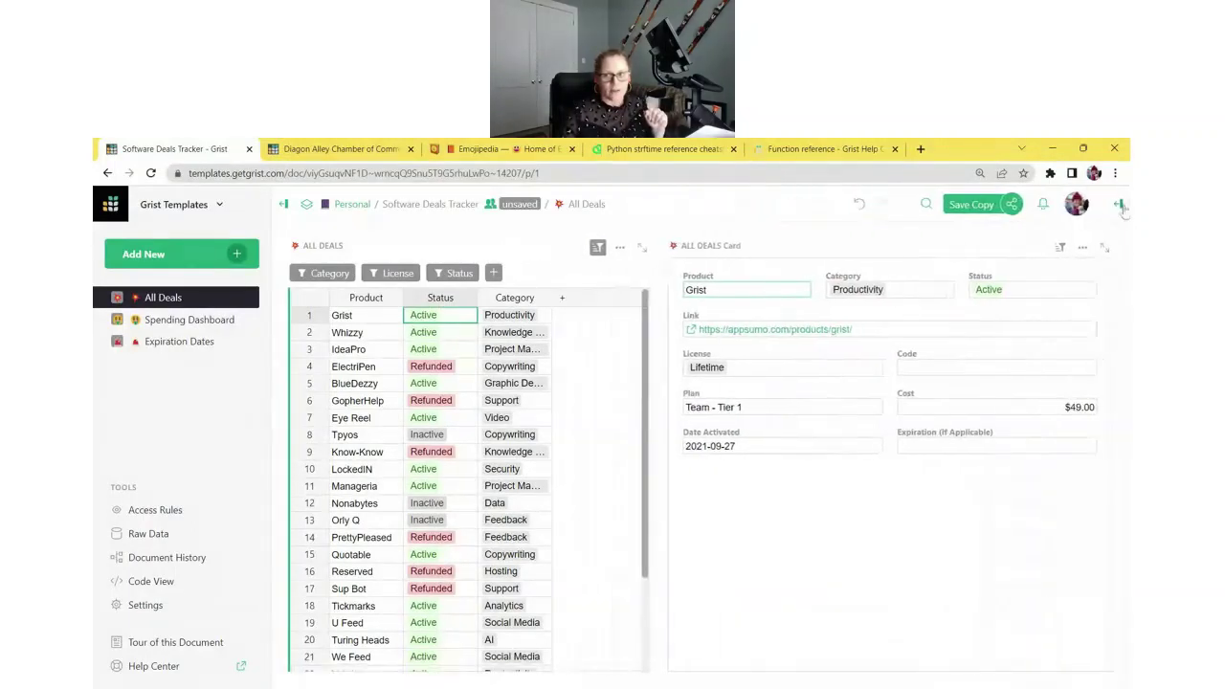
pyautogui.click(978, 203)
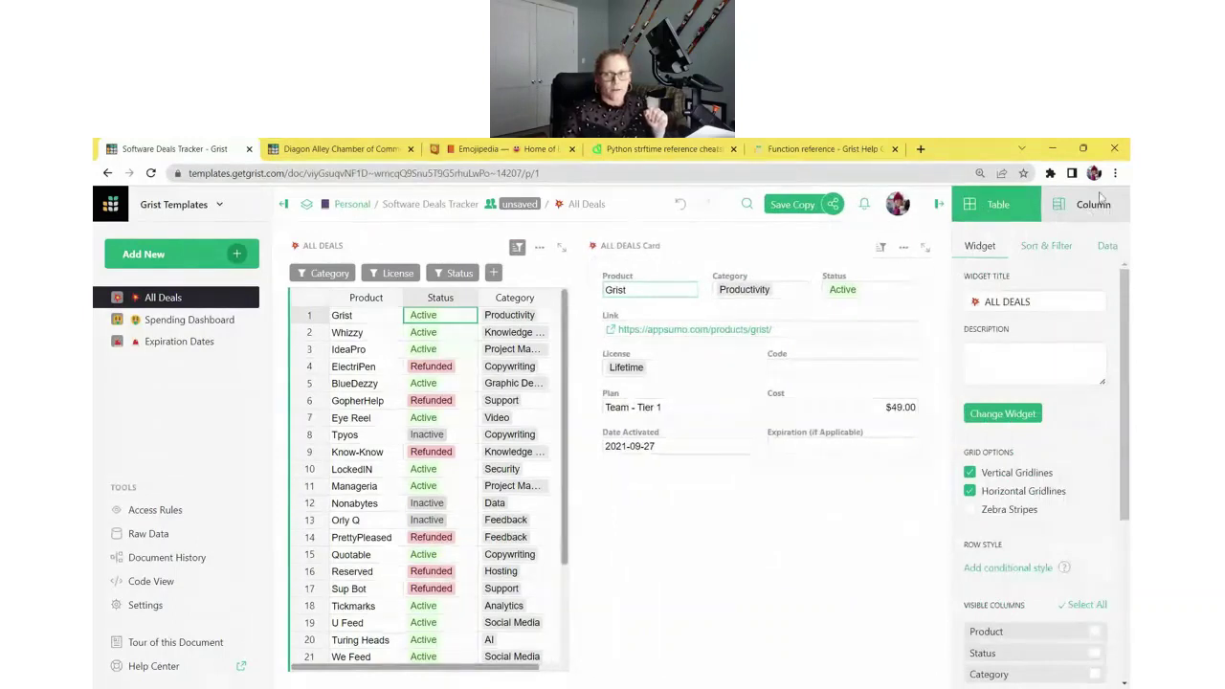
pyautogui.click(1096, 205)
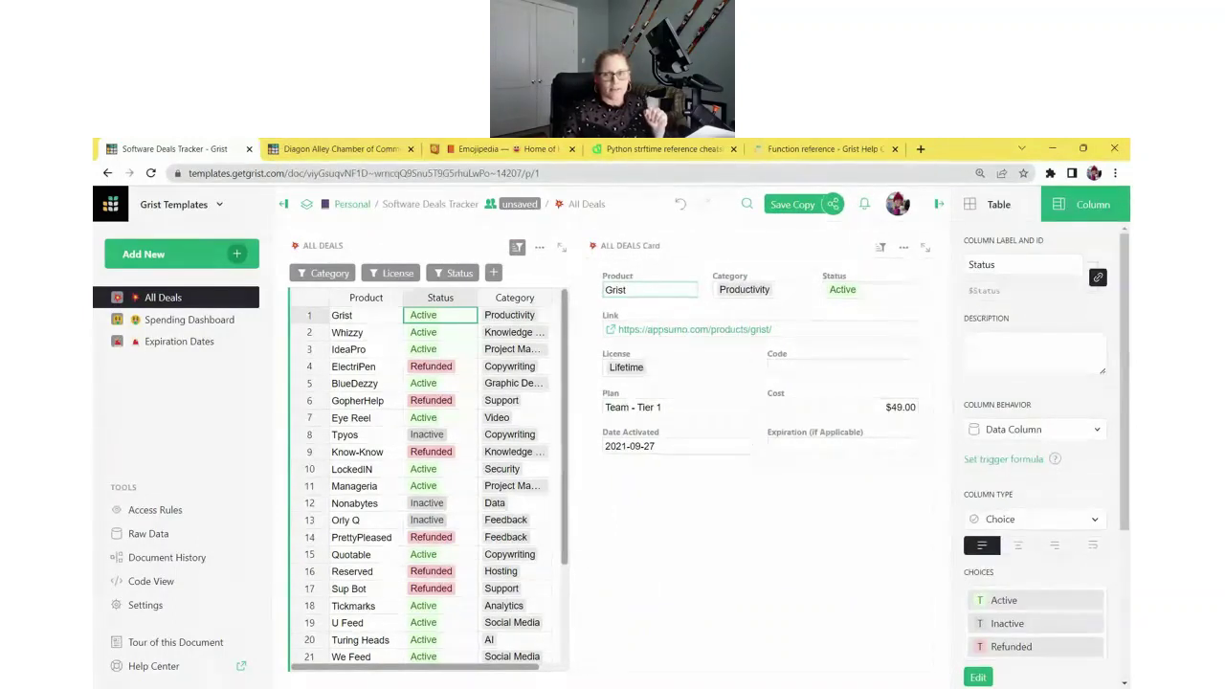
# Step: Add the description "This is my column description" to the Status column and view its info tooltip
pyautogui.doubleClick(442, 299)
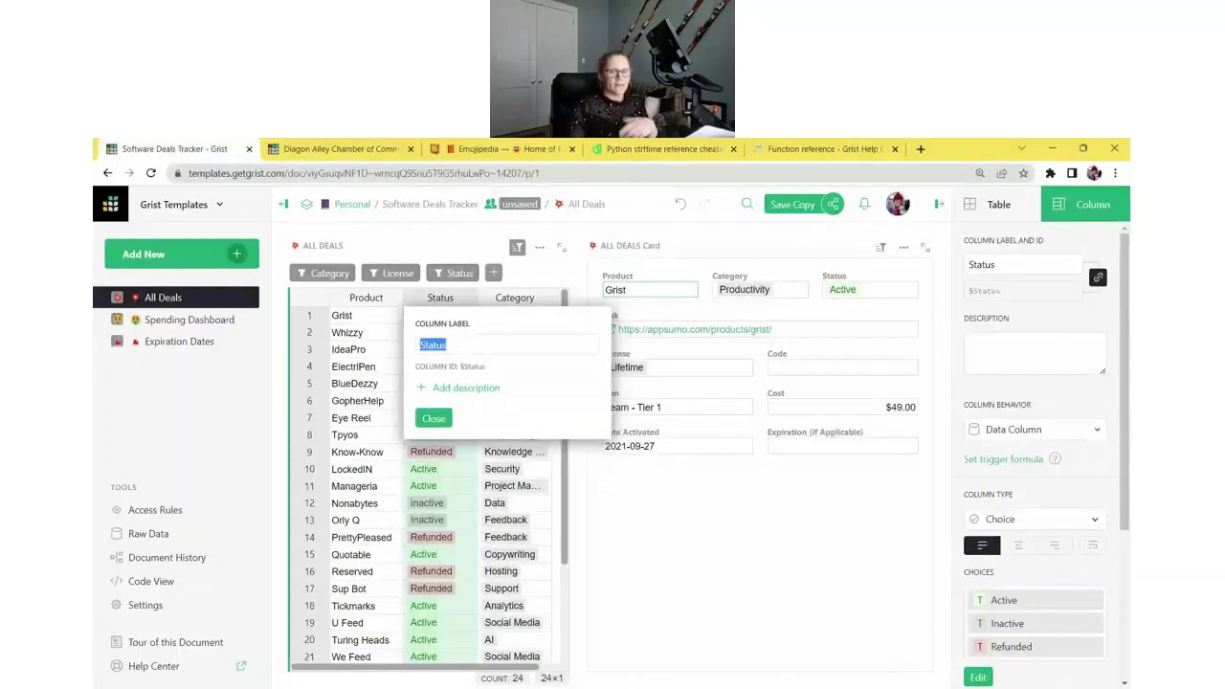
pyautogui.click(448, 387)
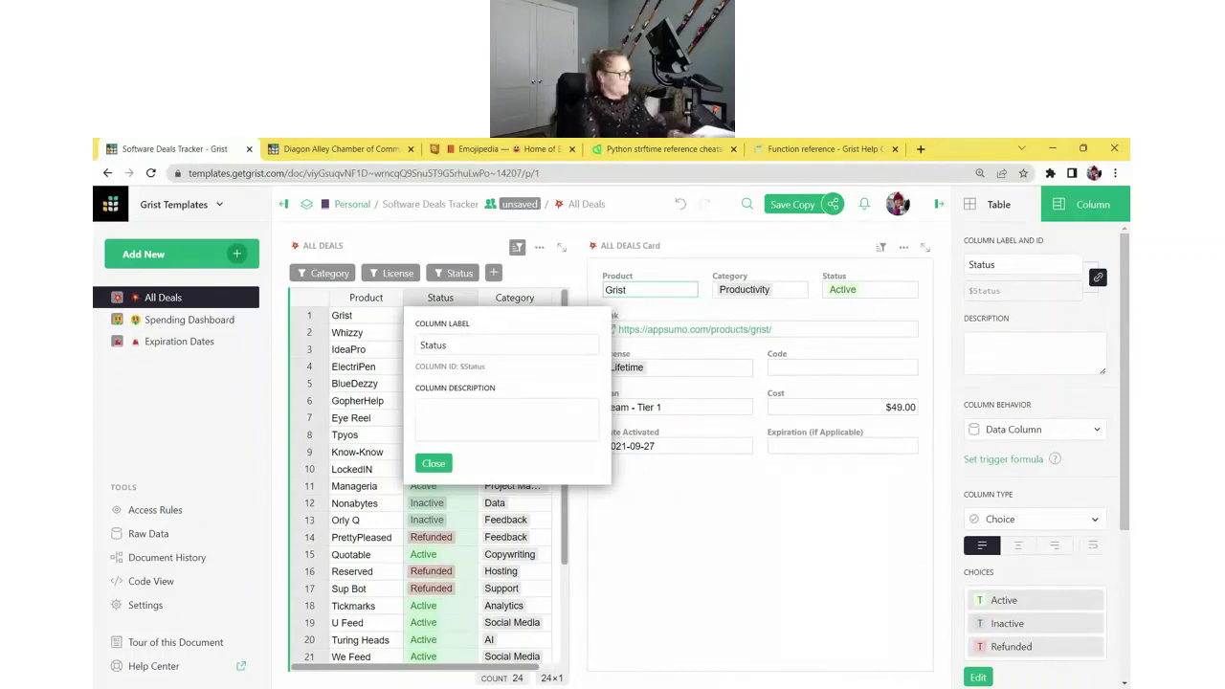
pyautogui.write('This i')
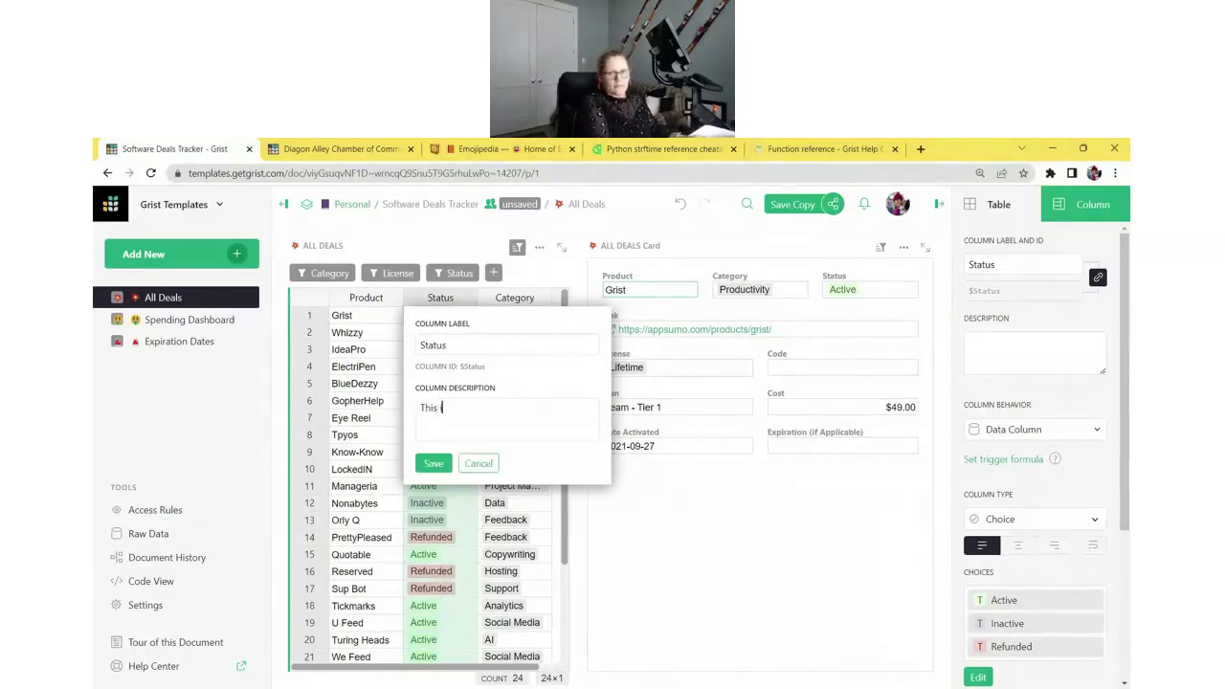
pyautogui.write('s my co')
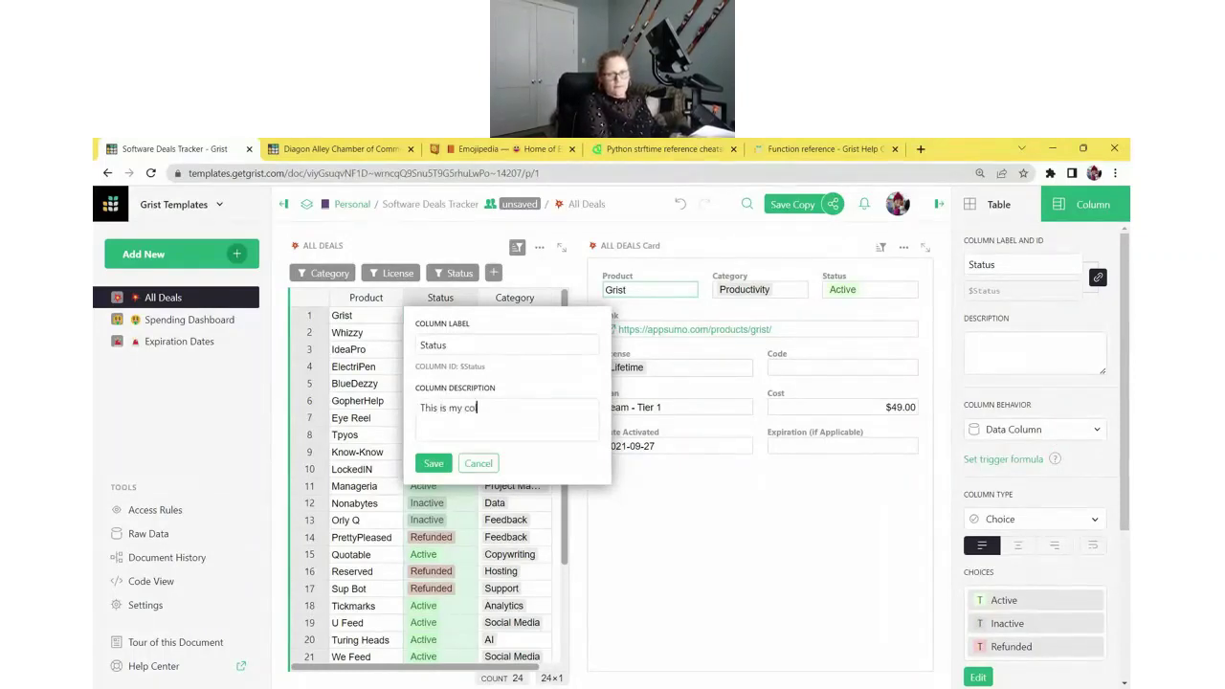
pyautogui.write('lumn description')
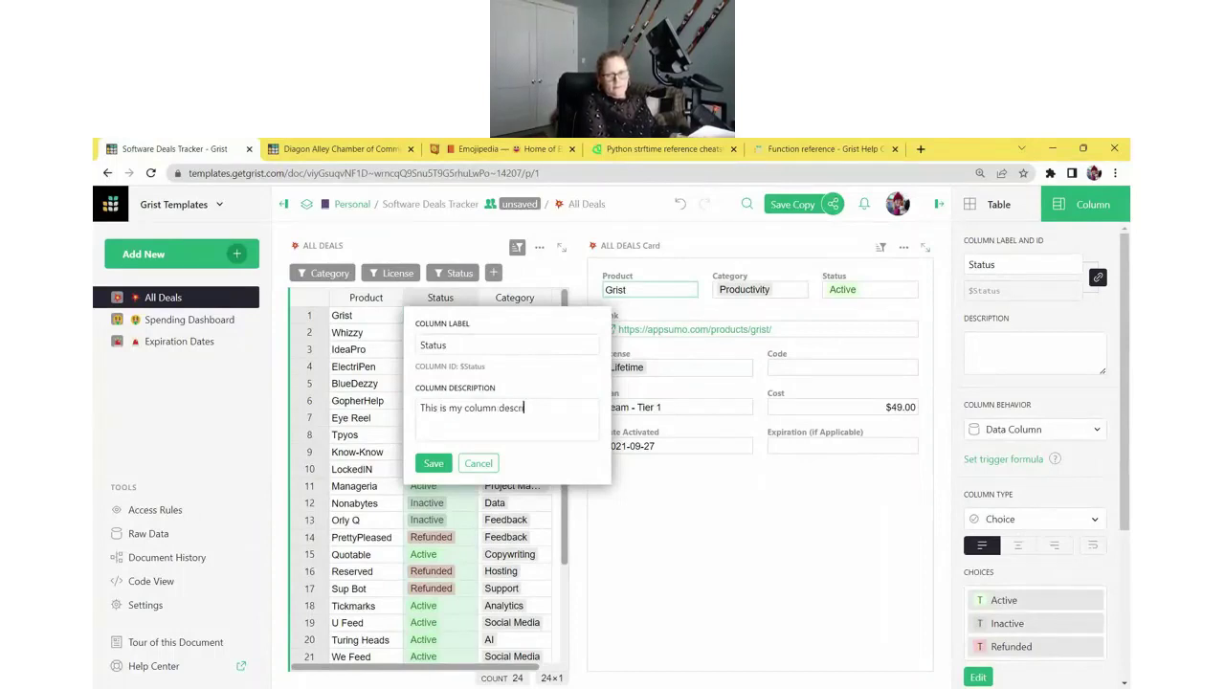
pyautogui.press('Return')
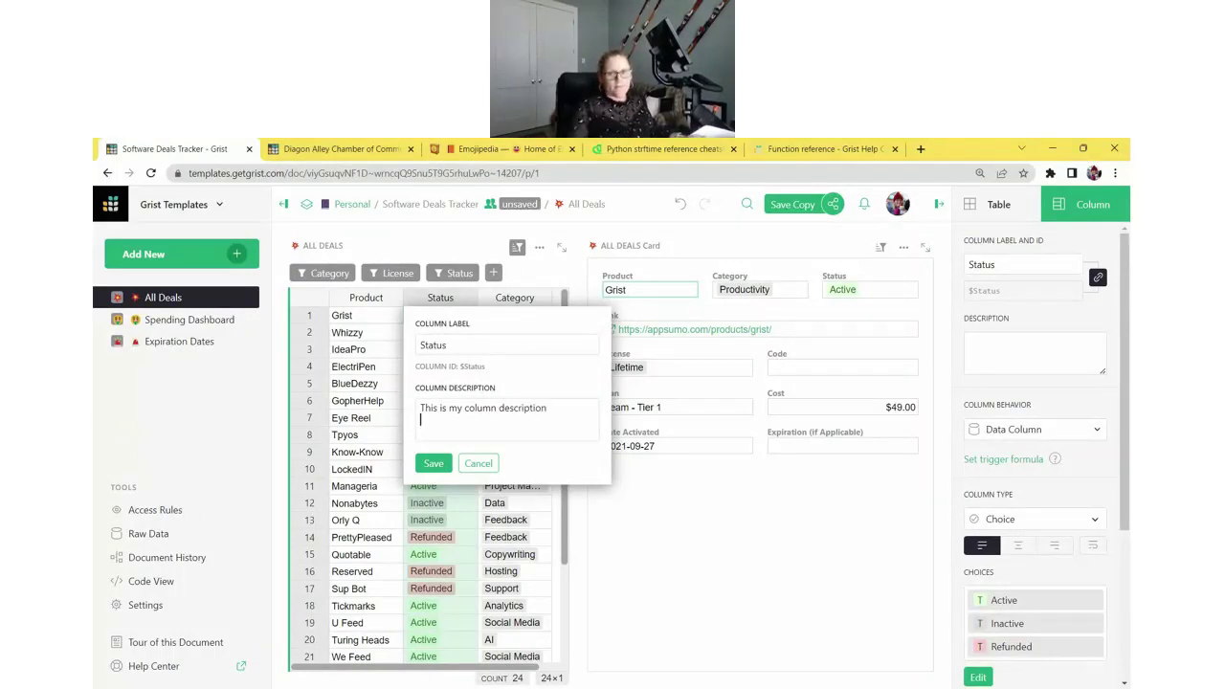
pyautogui.click(435, 463)
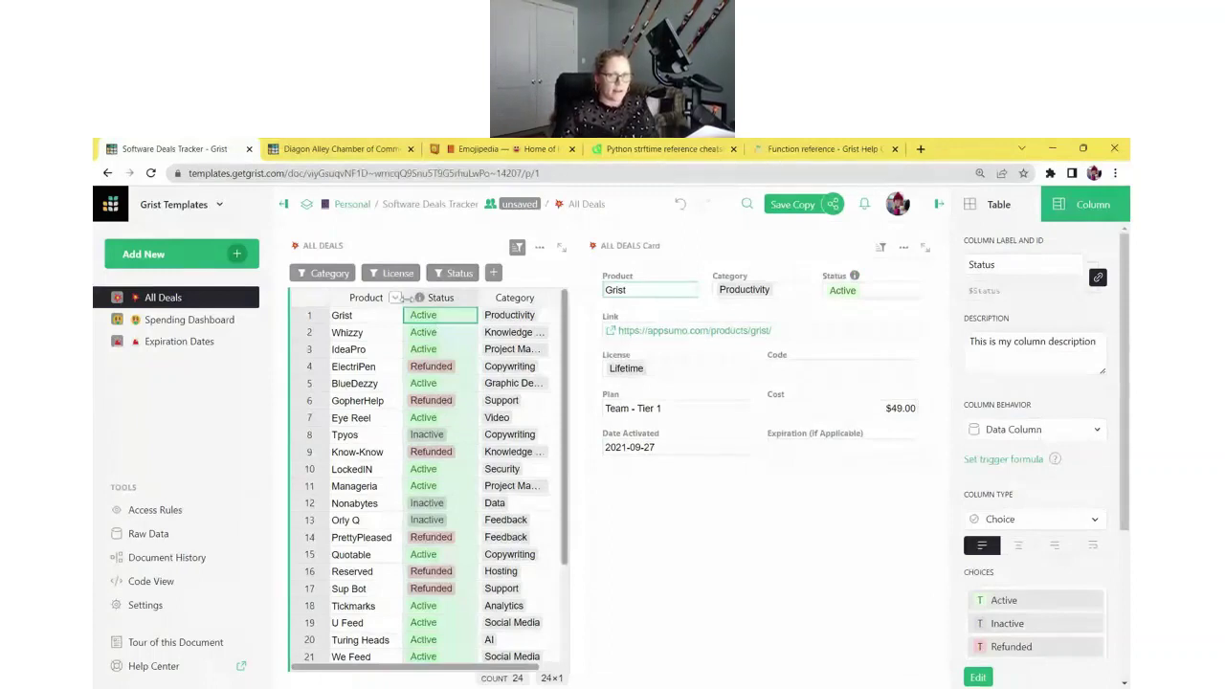
pyautogui.moveTo(421, 303)
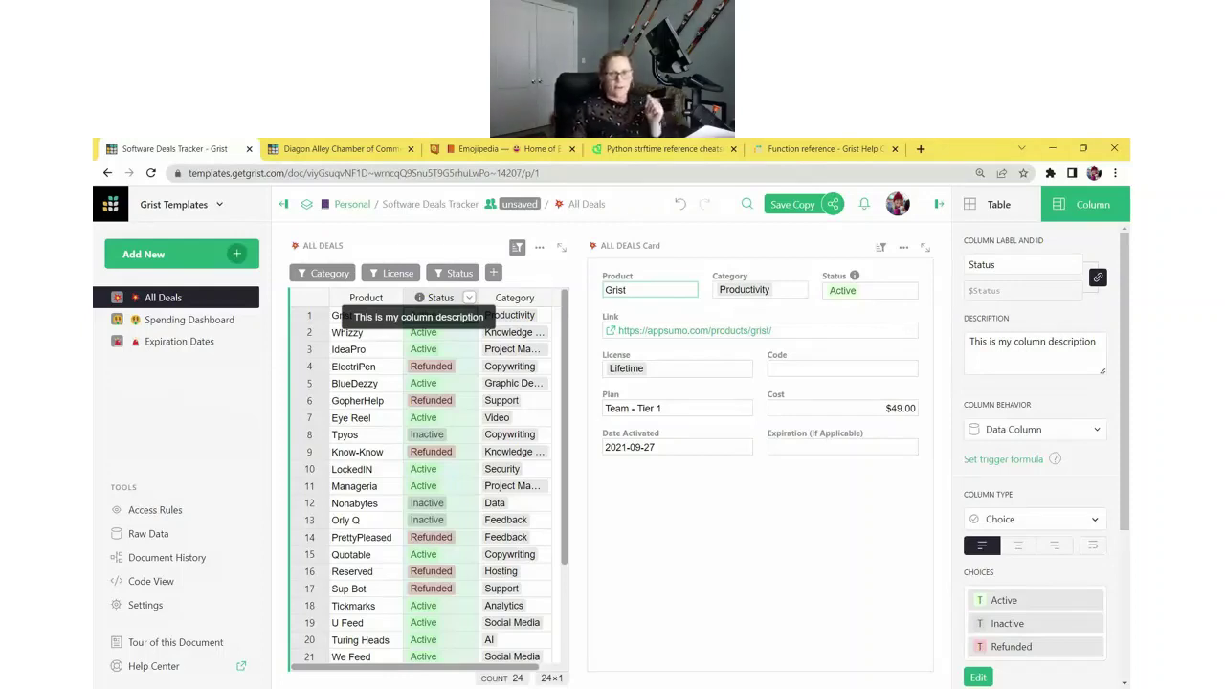
# Step: Clear the description of the Status column and save the change
pyautogui.moveTo(438, 300); pyautogui.dragTo(439, 303)
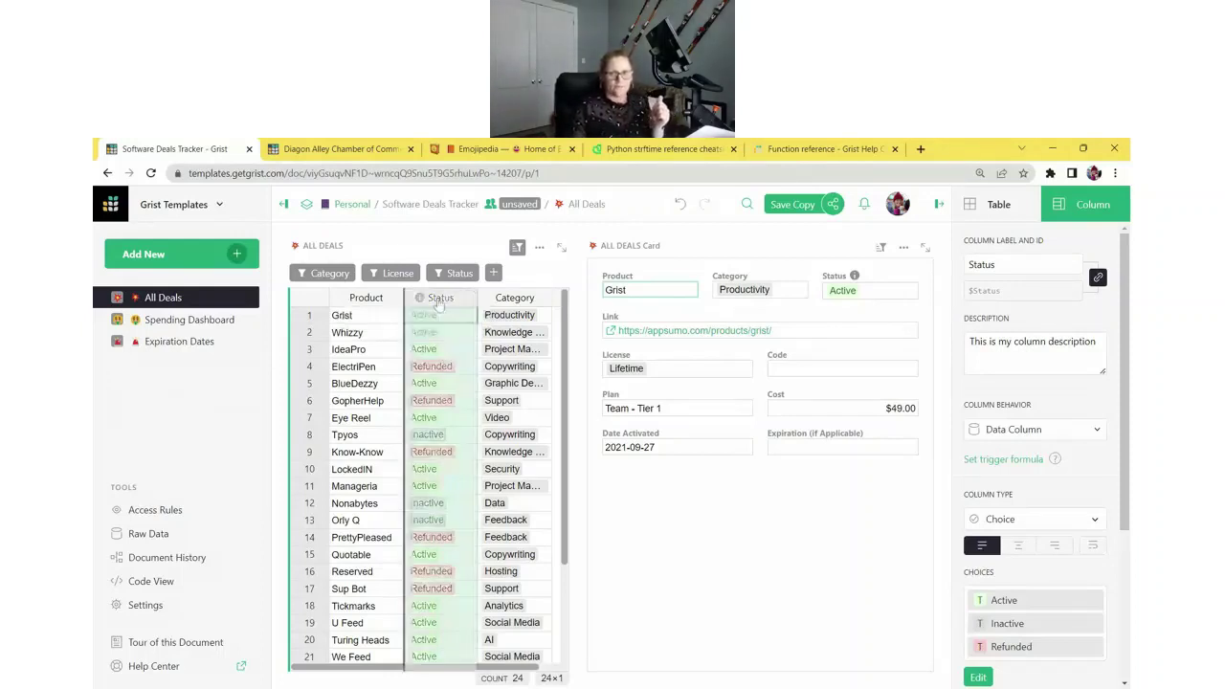
pyautogui.doubleClick(438, 301)
pyautogui.press('Tab')
pyautogui.press('BackSpace')
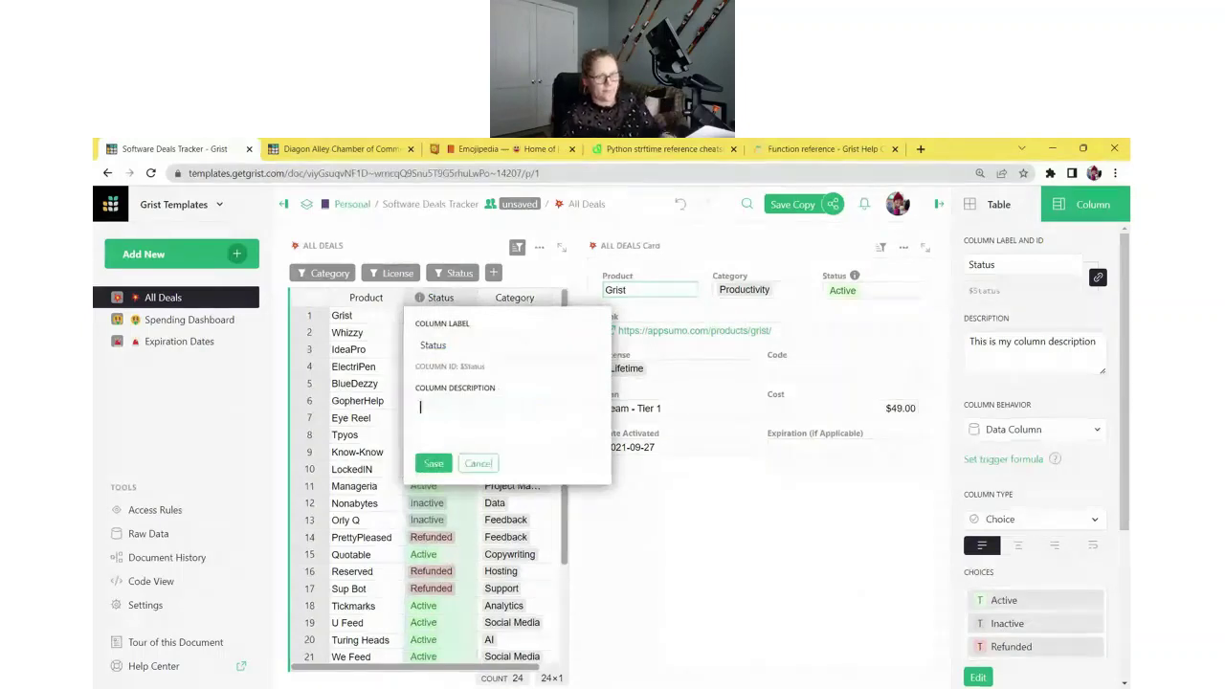
pyautogui.click(433, 463)
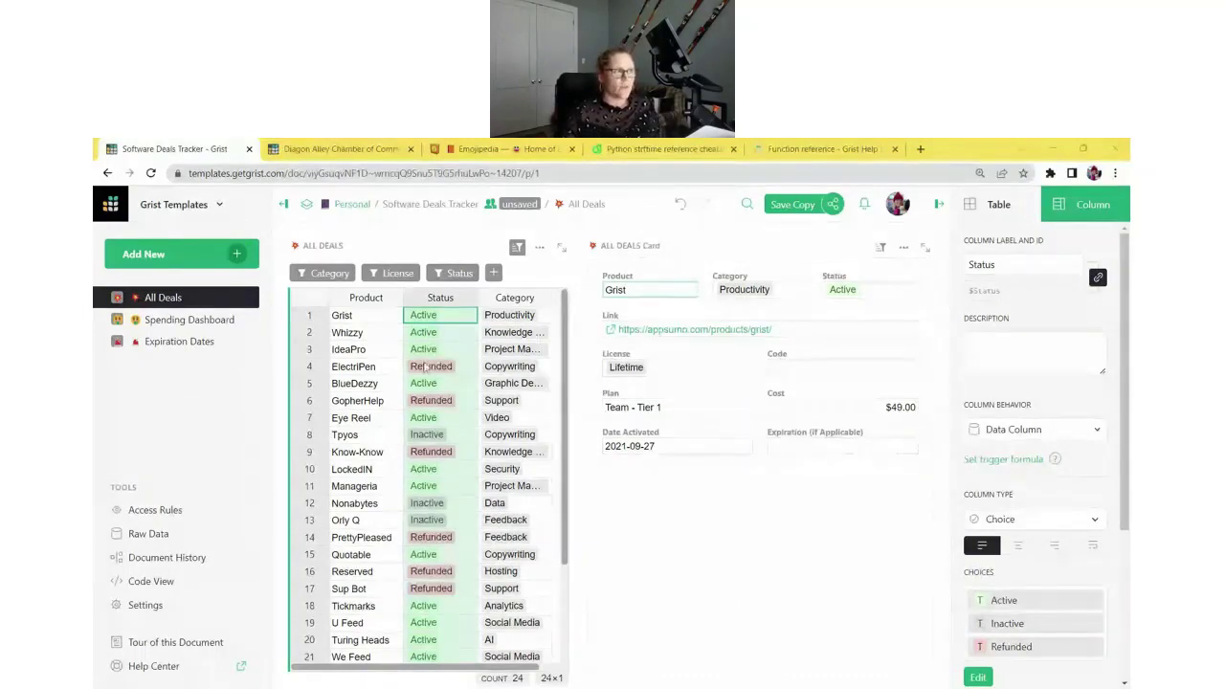
# Step: Browse the All Deals table and view the LockedIN and Orly Q records in the linked card
pyautogui.scroll(-1, 376, 362)
pyautogui.scroll(-2, 376, 361)
pyautogui.scroll(2, 375, 361)
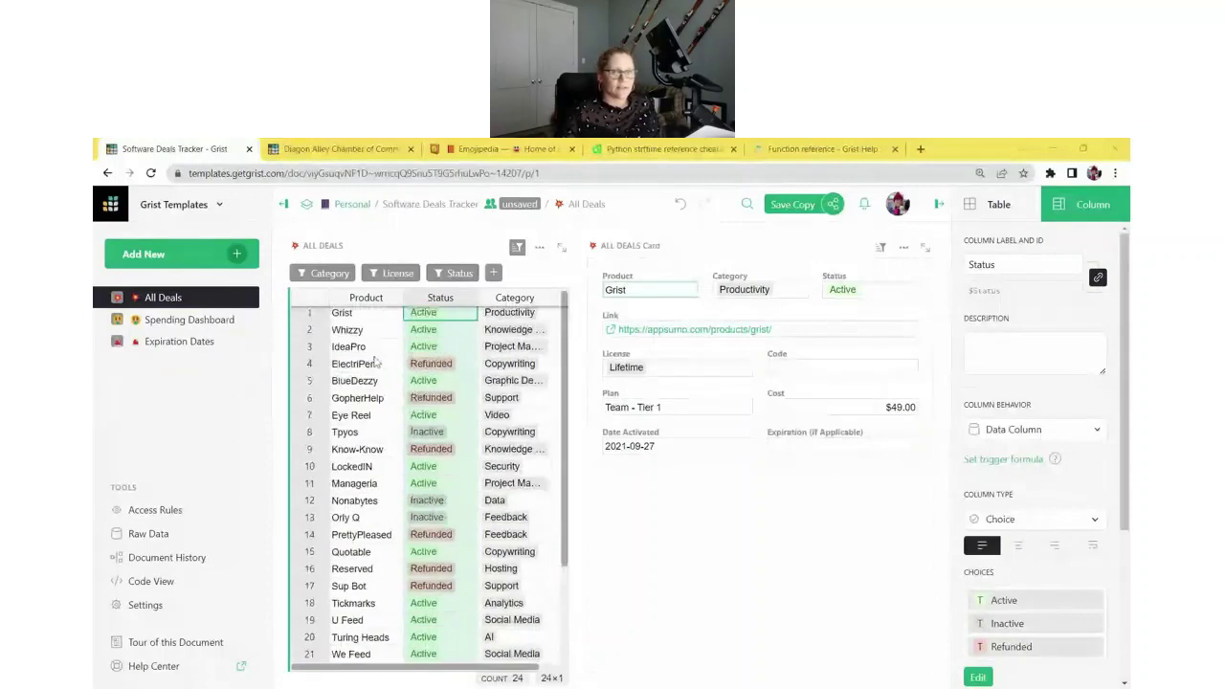
pyautogui.scroll(-4, 376, 362)
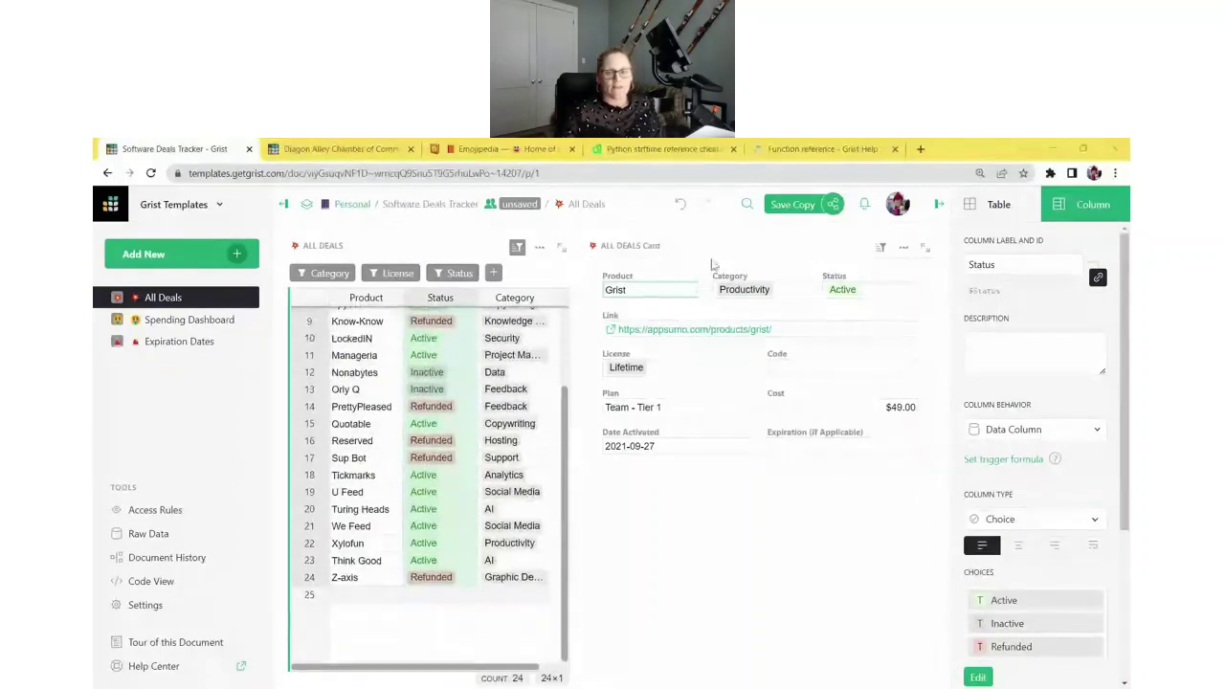
pyautogui.click(372, 341)
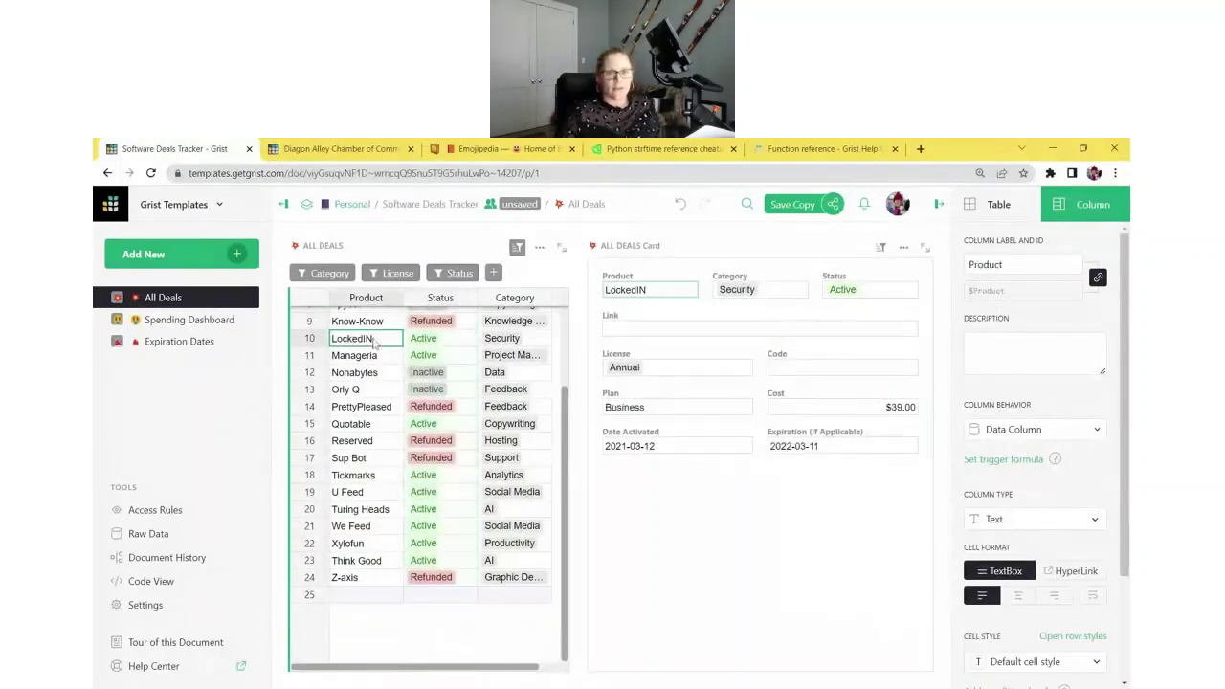
pyautogui.click(362, 388)
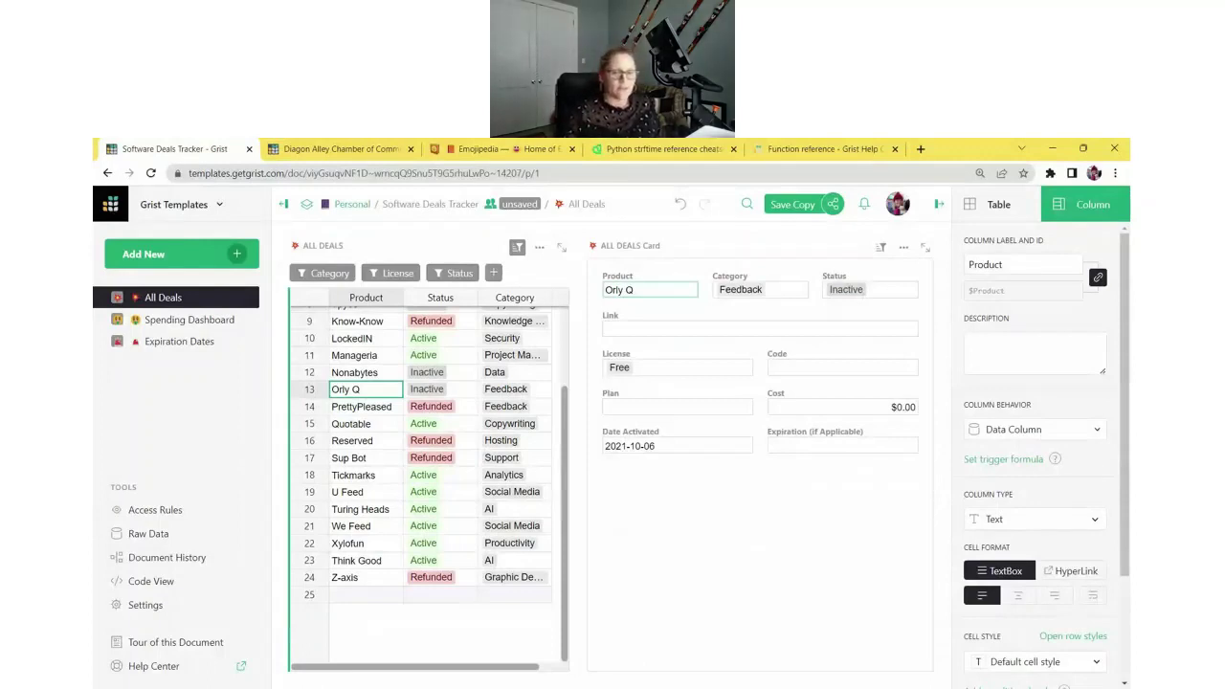
# Step: Add a record with the product name "New deal" in the table's empty last row and select its Product field in the card
pyautogui.click(360, 597)
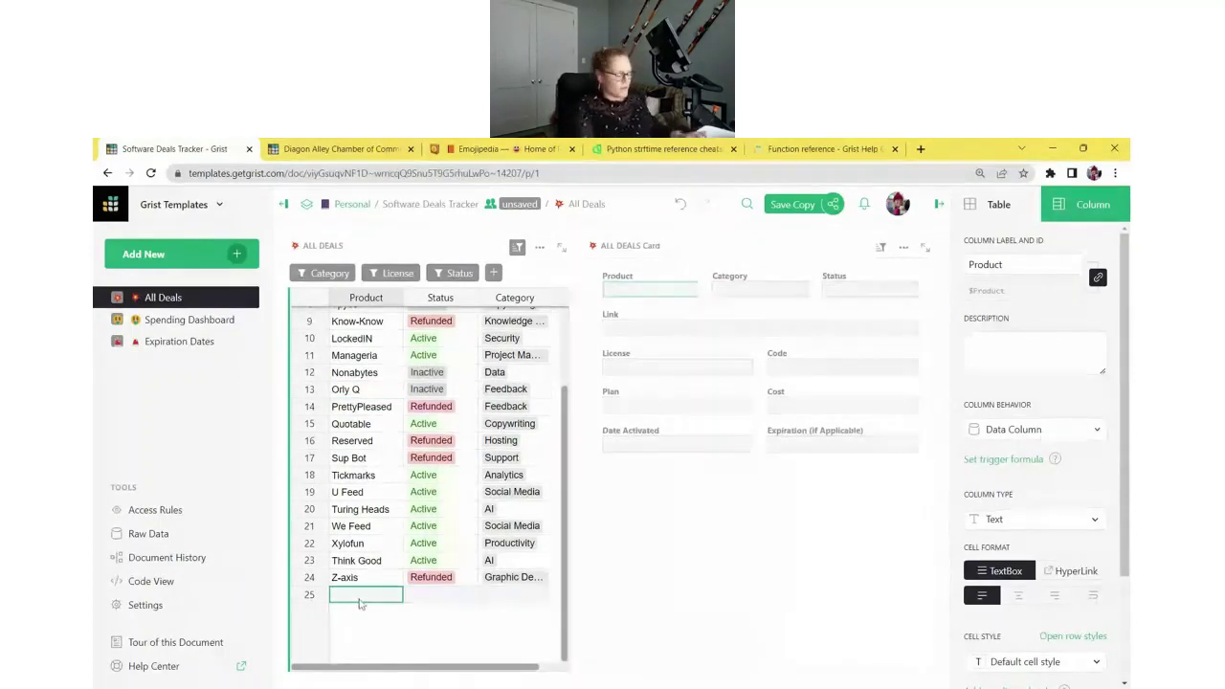
pyautogui.write('New de')
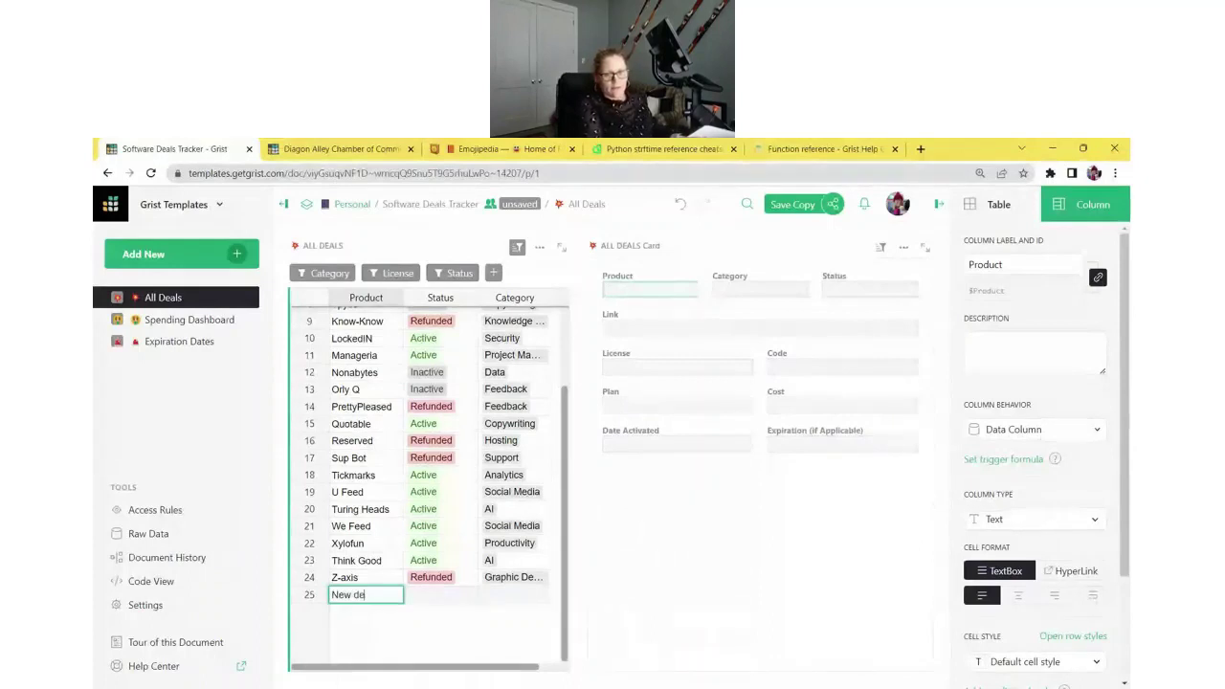
pyautogui.write('al')
pyautogui.press('Return')
pyautogui.press('Tab')
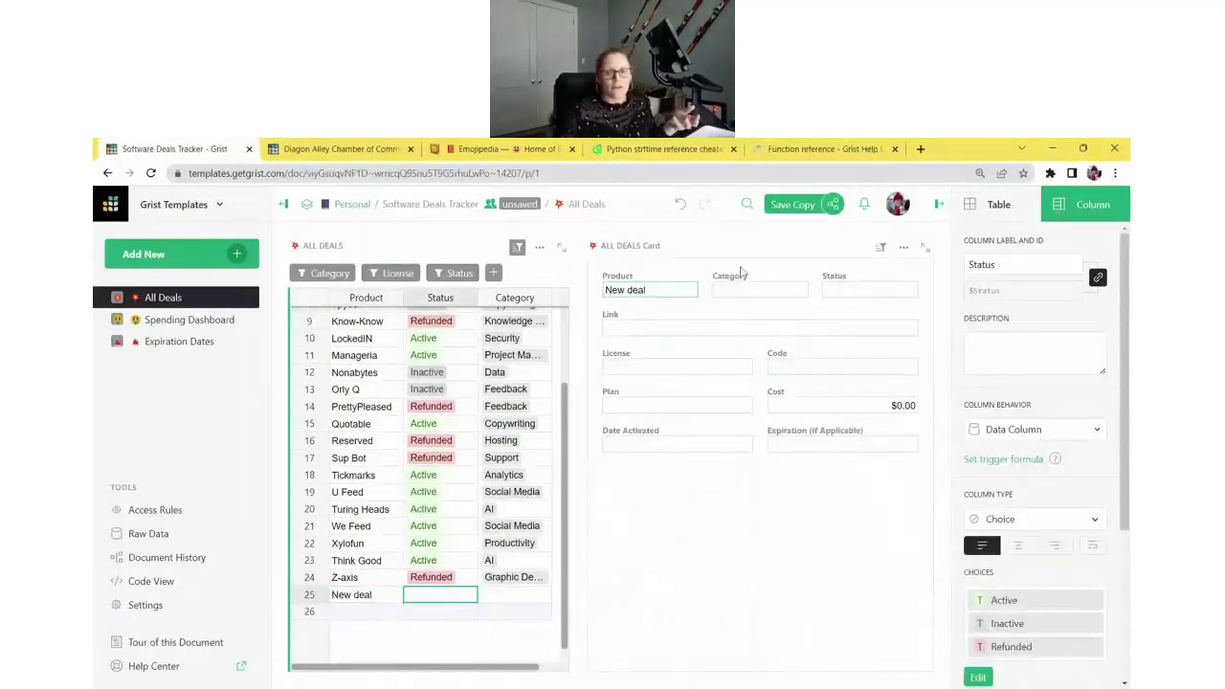
pyautogui.click(664, 291)
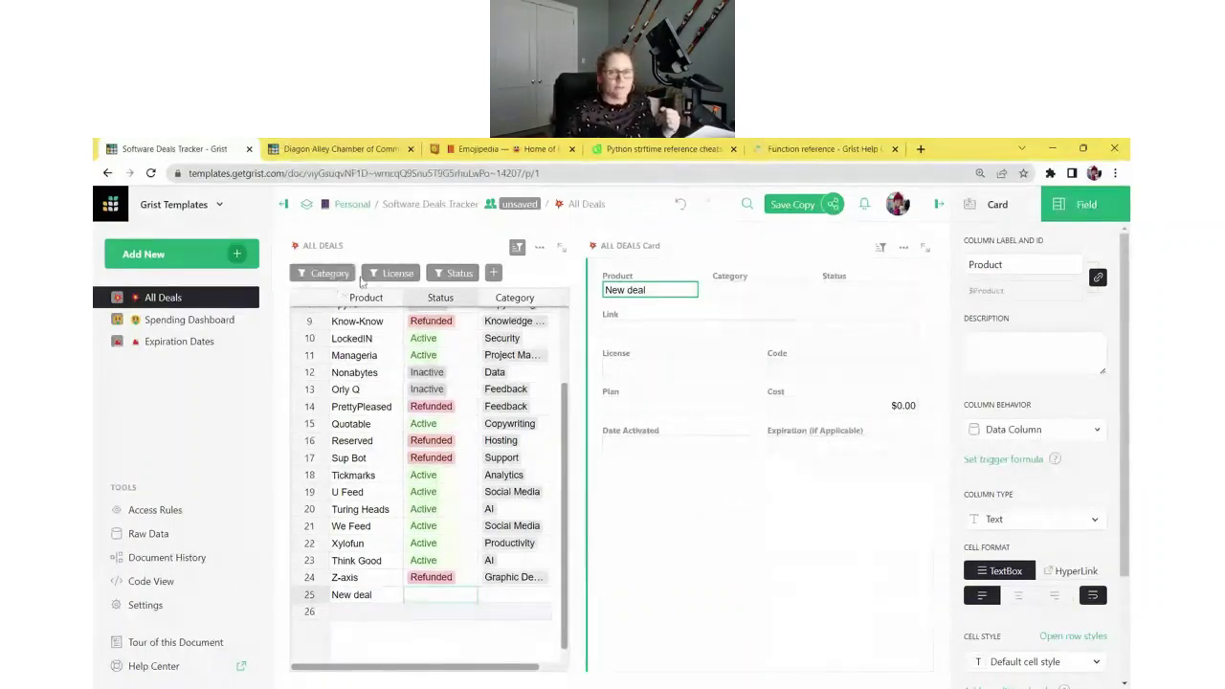
# Step: Filter the All Deals table by License to show only Annual deals
pyautogui.click(381, 275)
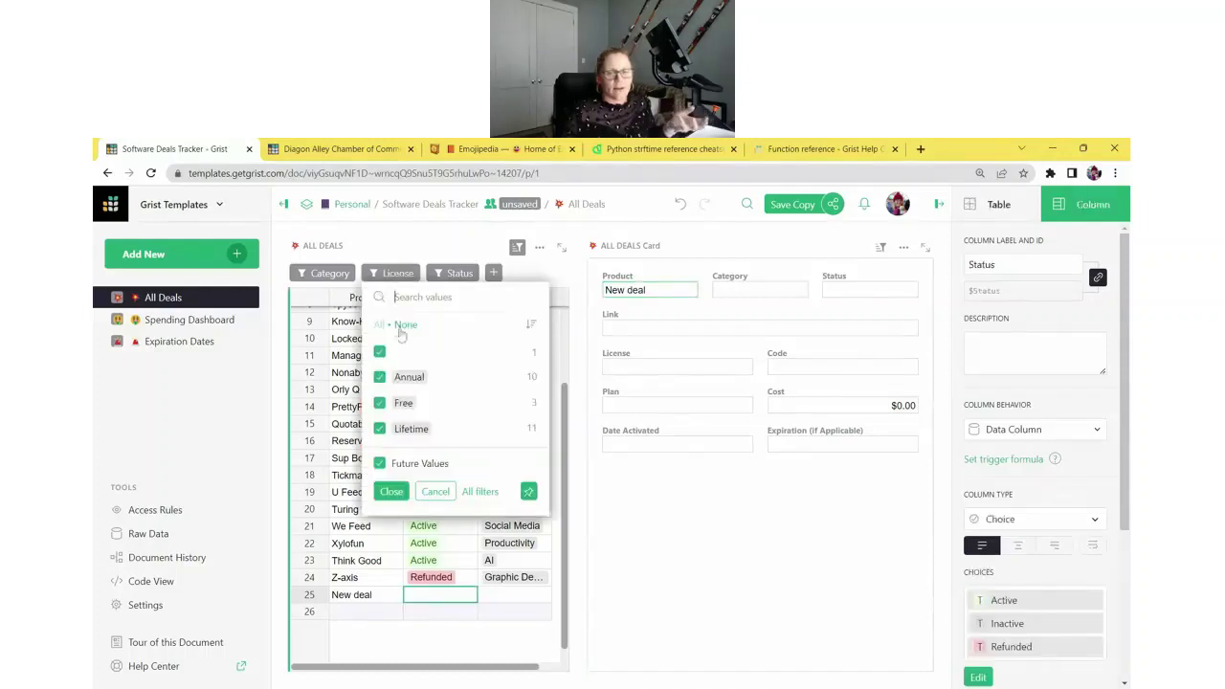
pyautogui.click(379, 403)
pyautogui.click(407, 325)
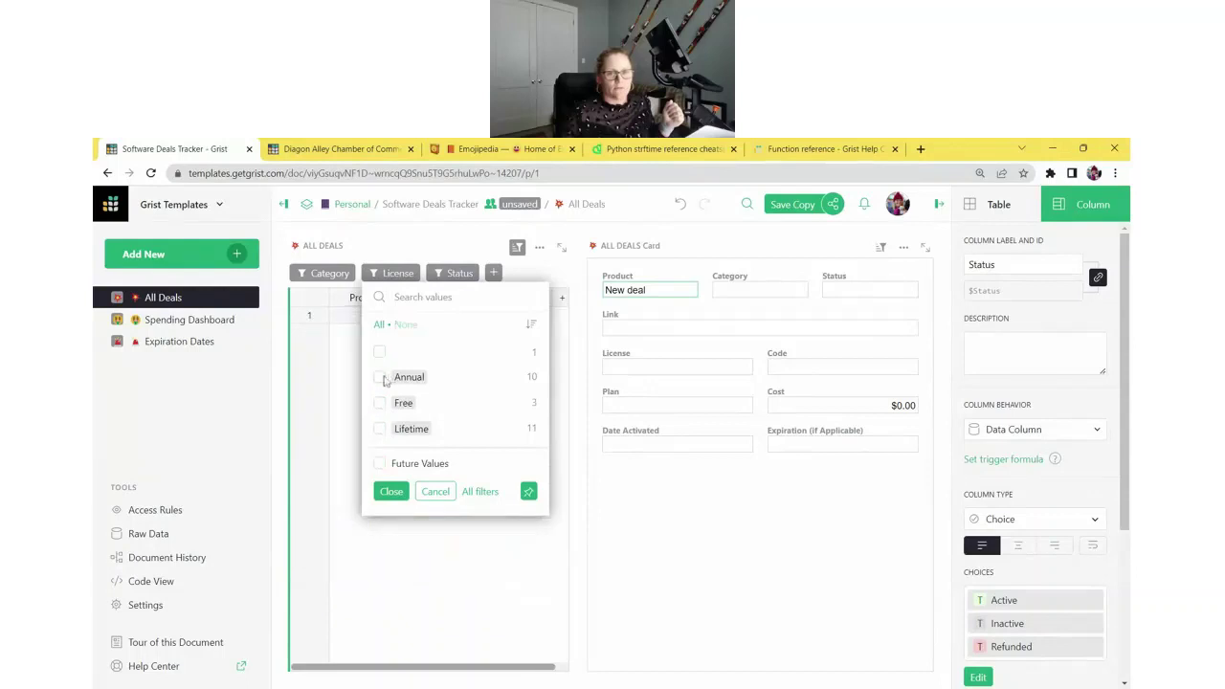
pyautogui.click(384, 377)
pyautogui.click(391, 491)
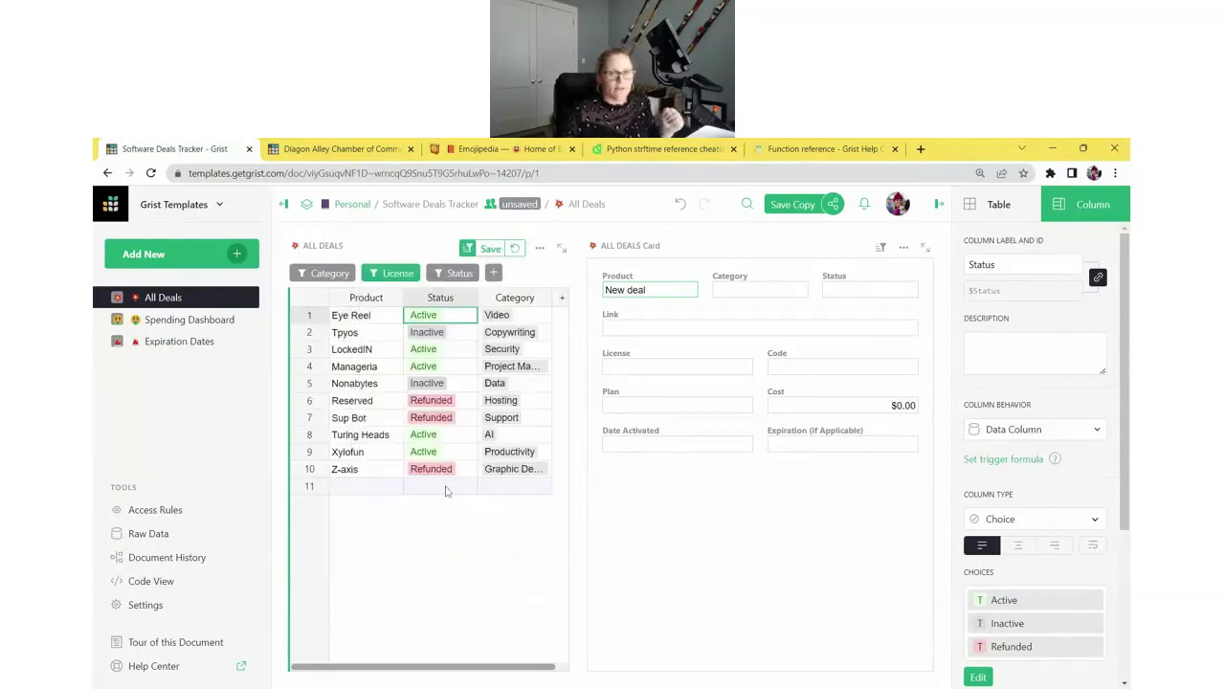
# Step: Filter the All Deals table by Status to show only Active deals, and revert the unsaved License and Status filters
pyautogui.click(455, 272)
pyautogui.click(469, 324)
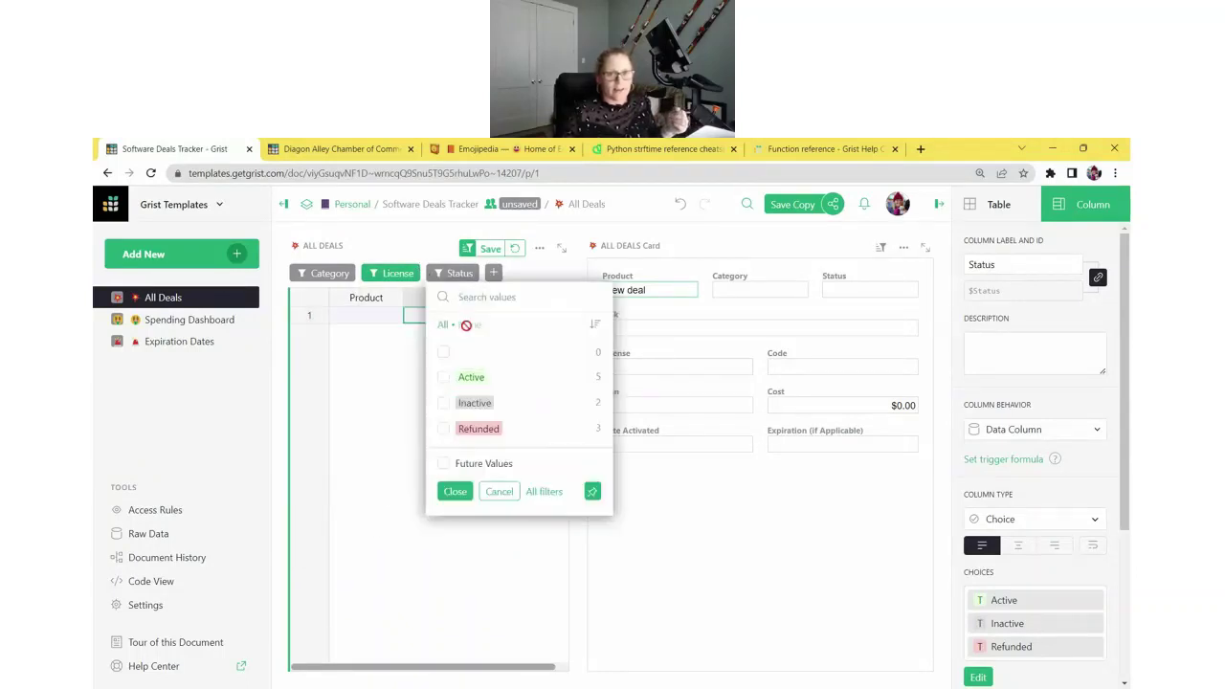
pyautogui.click(443, 377)
pyautogui.click(454, 492)
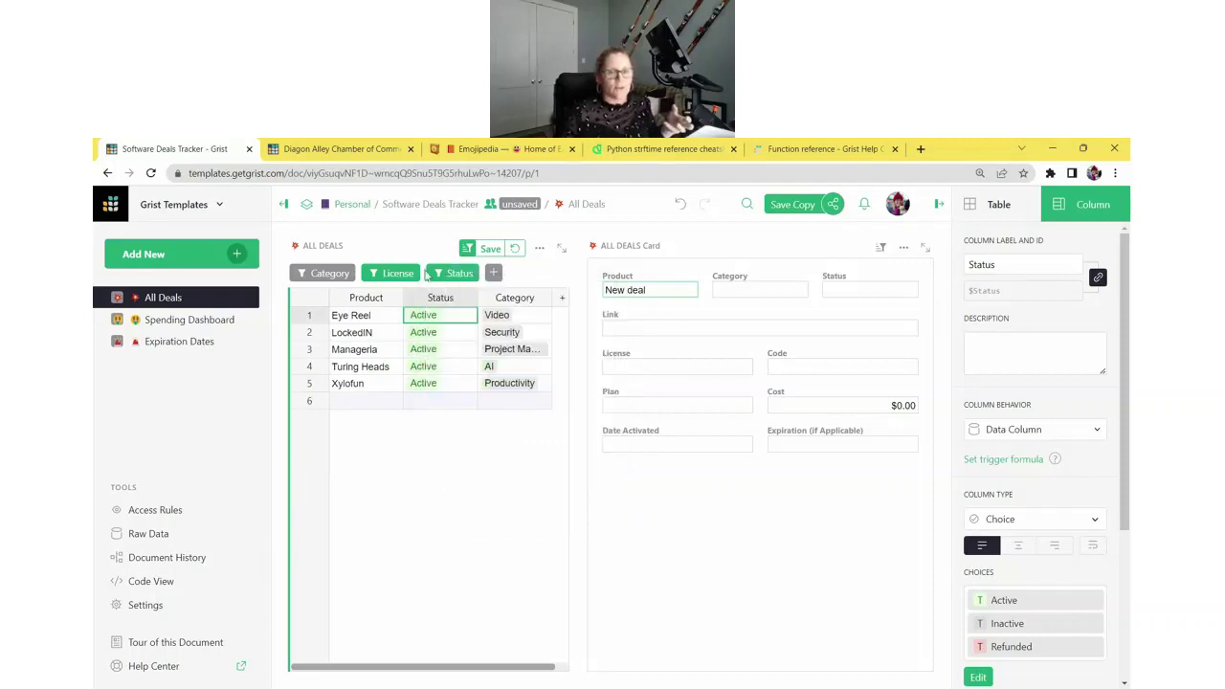
pyautogui.click(516, 249)
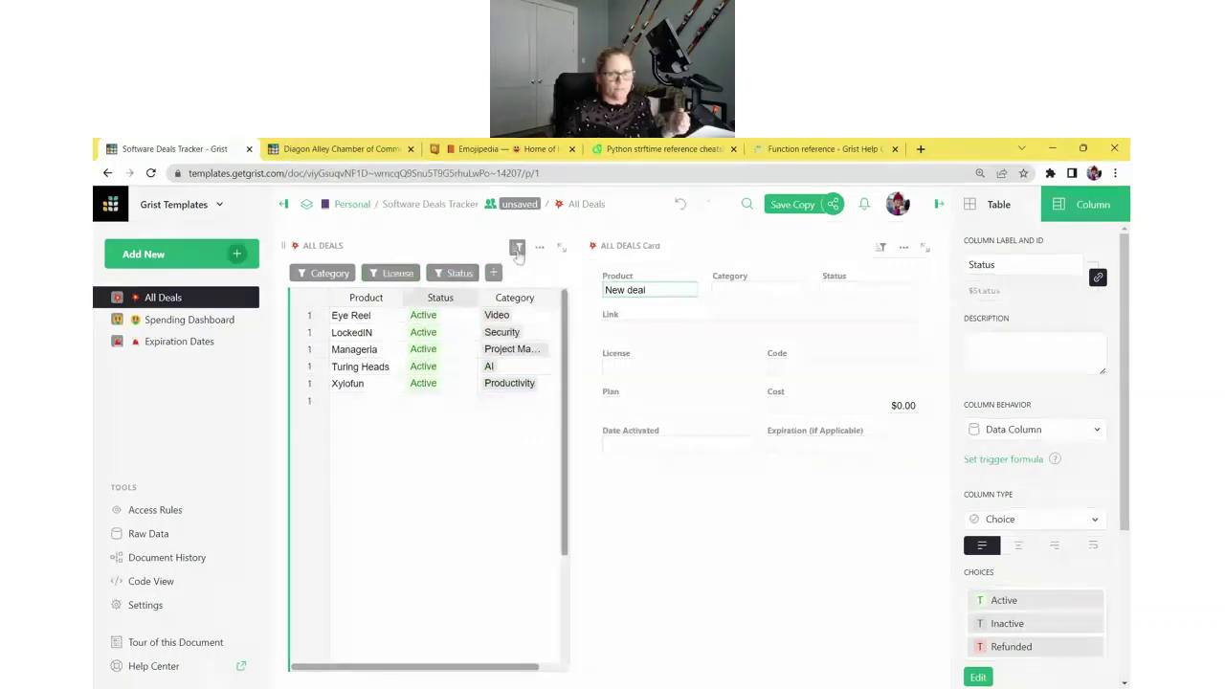
# Step: Open the Spending Dashboard page and review its summary tables and the charts by category and by month
pyautogui.click(182, 326)
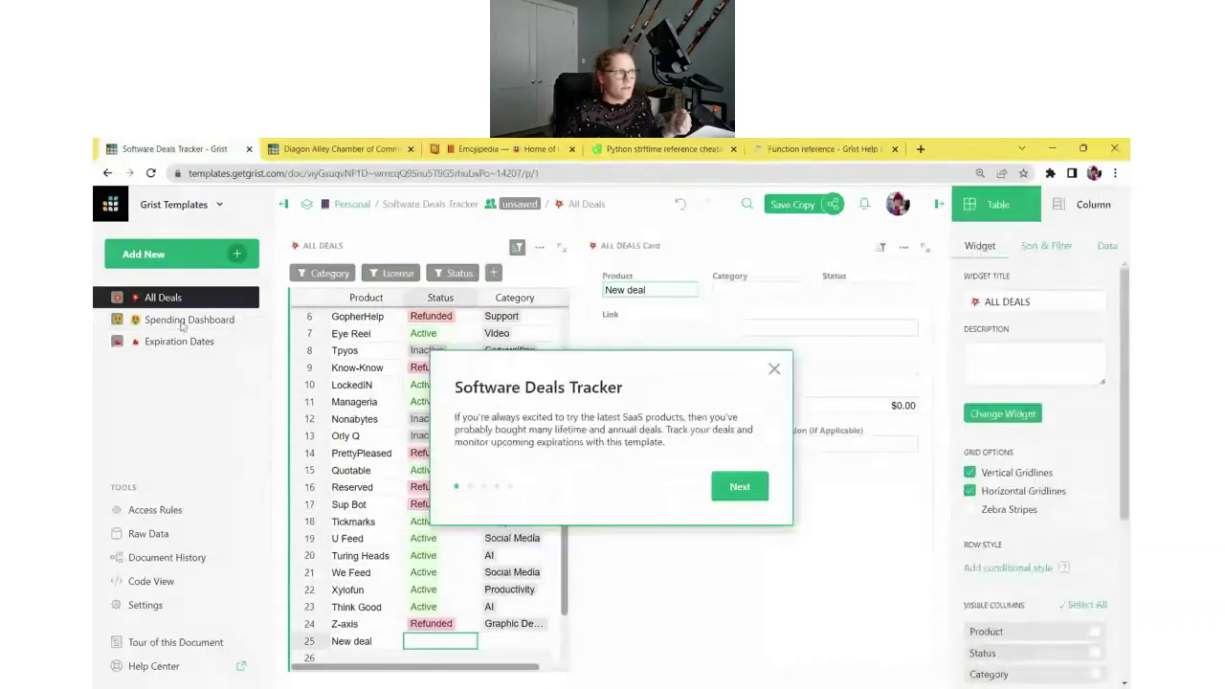
pyautogui.click(182, 326)
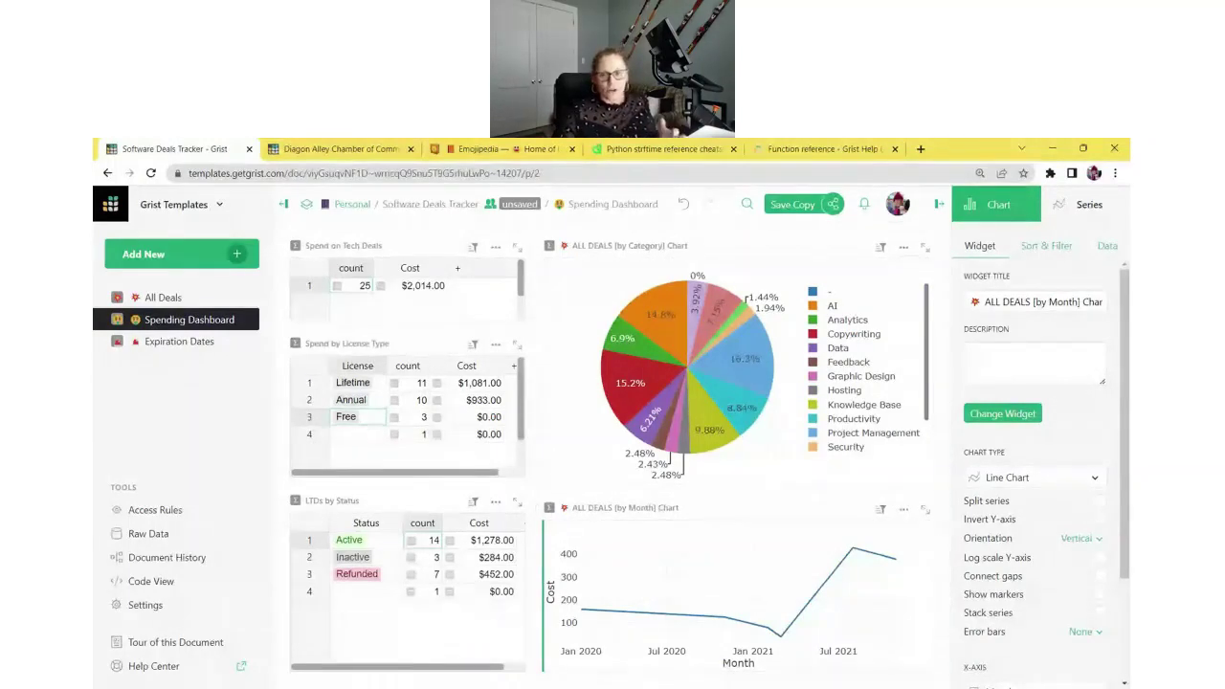
pyautogui.moveTo(749, 361)
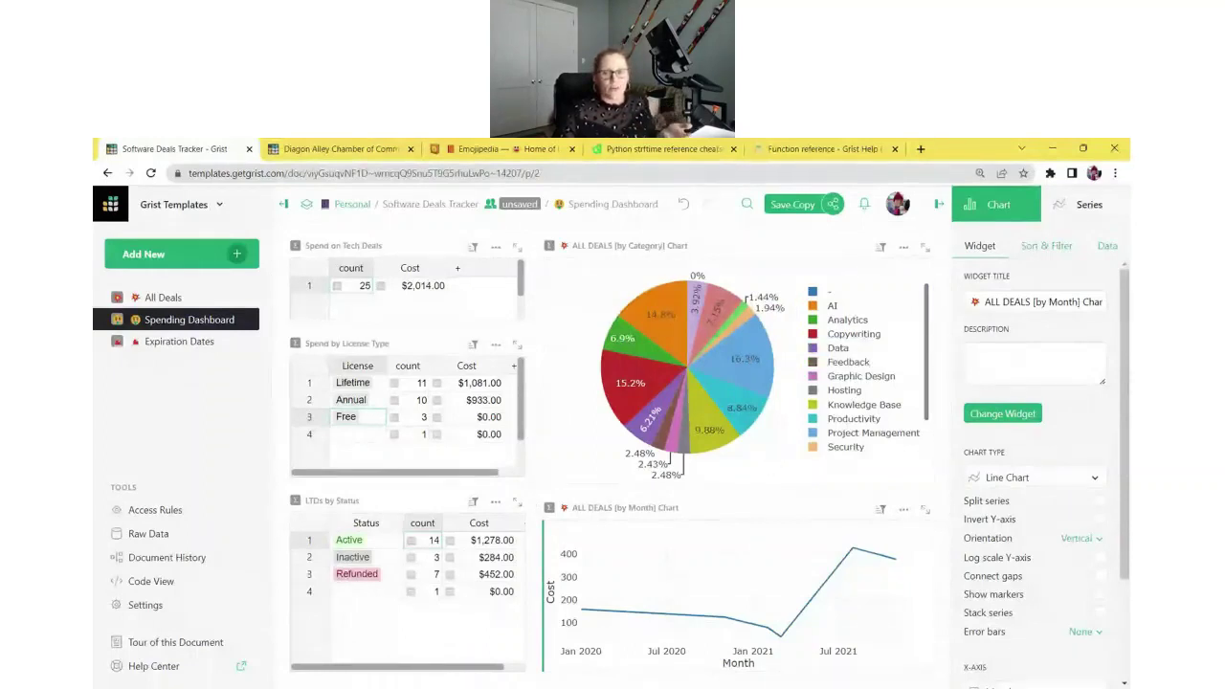
pyautogui.moveTo(763, 381)
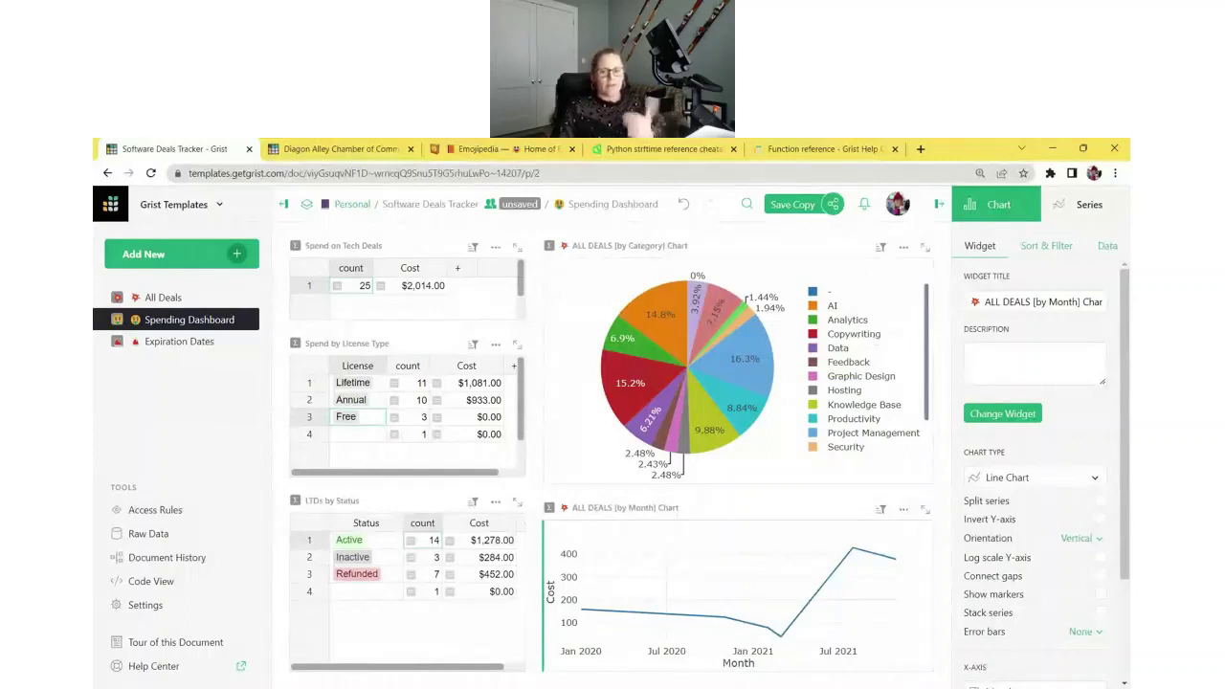
pyautogui.moveTo(850, 548)
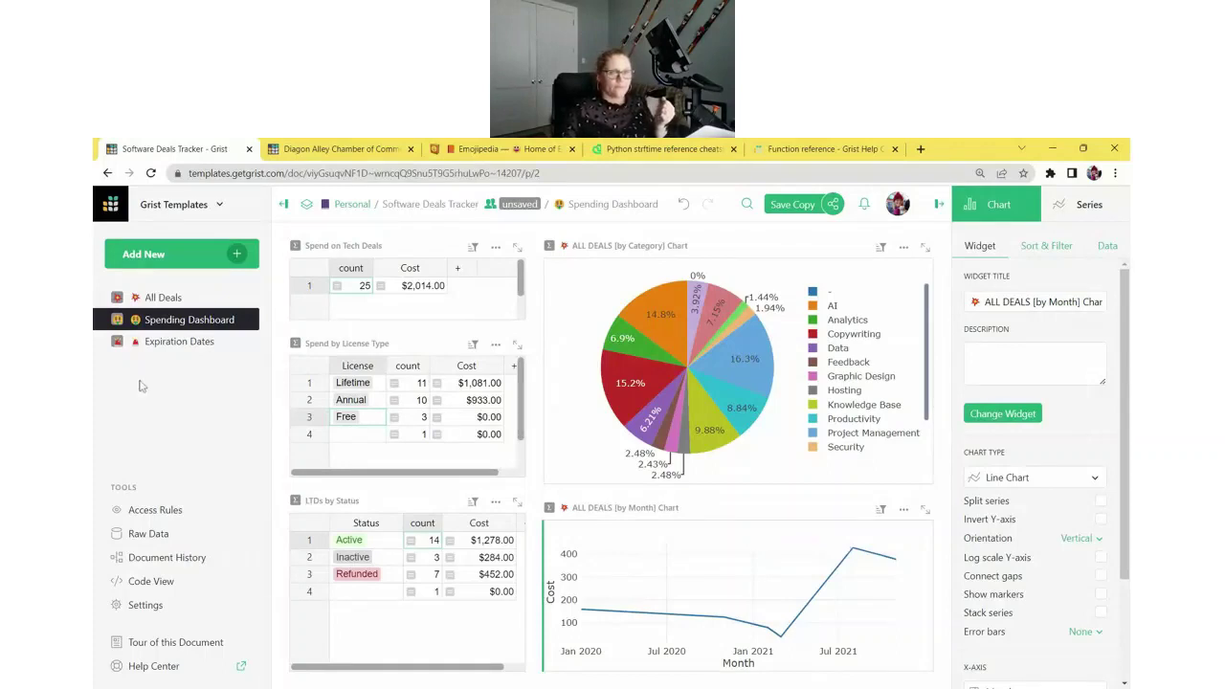
# Step: Open the Expiration Dates page and look through the columns of the Expiring Soon and Expired tables
pyautogui.click(181, 345)
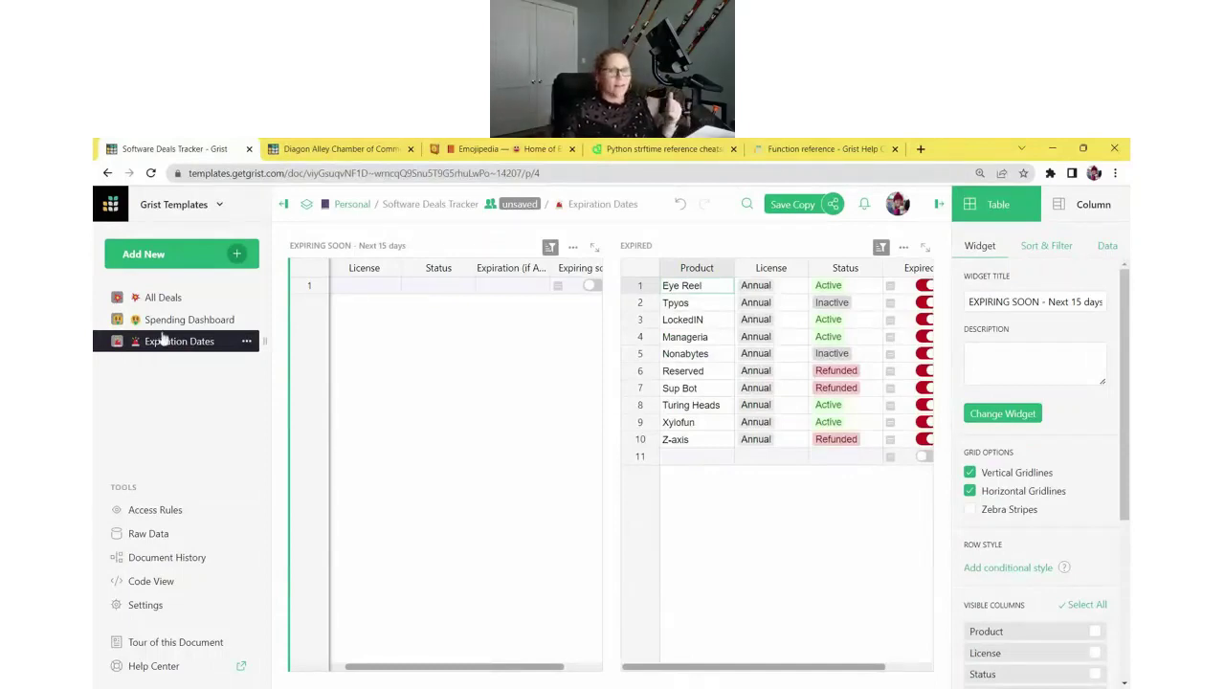
pyautogui.moveTo(492, 669); pyautogui.dragTo(430, 659)
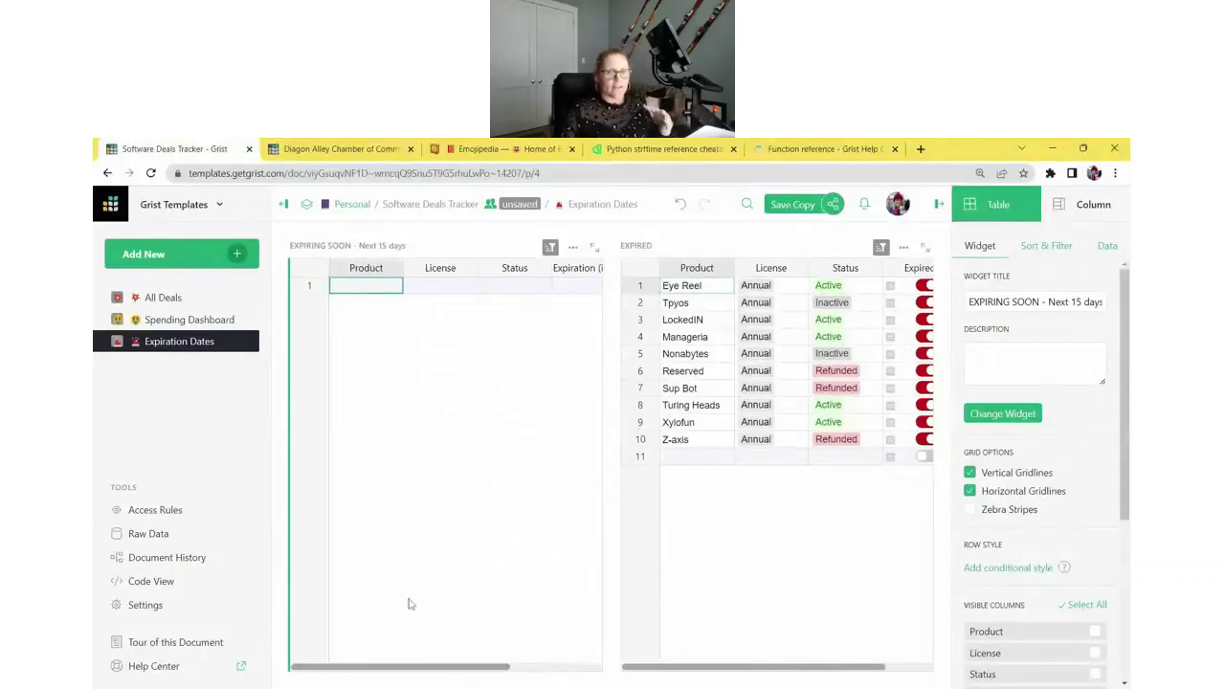
pyautogui.click(734, 551)
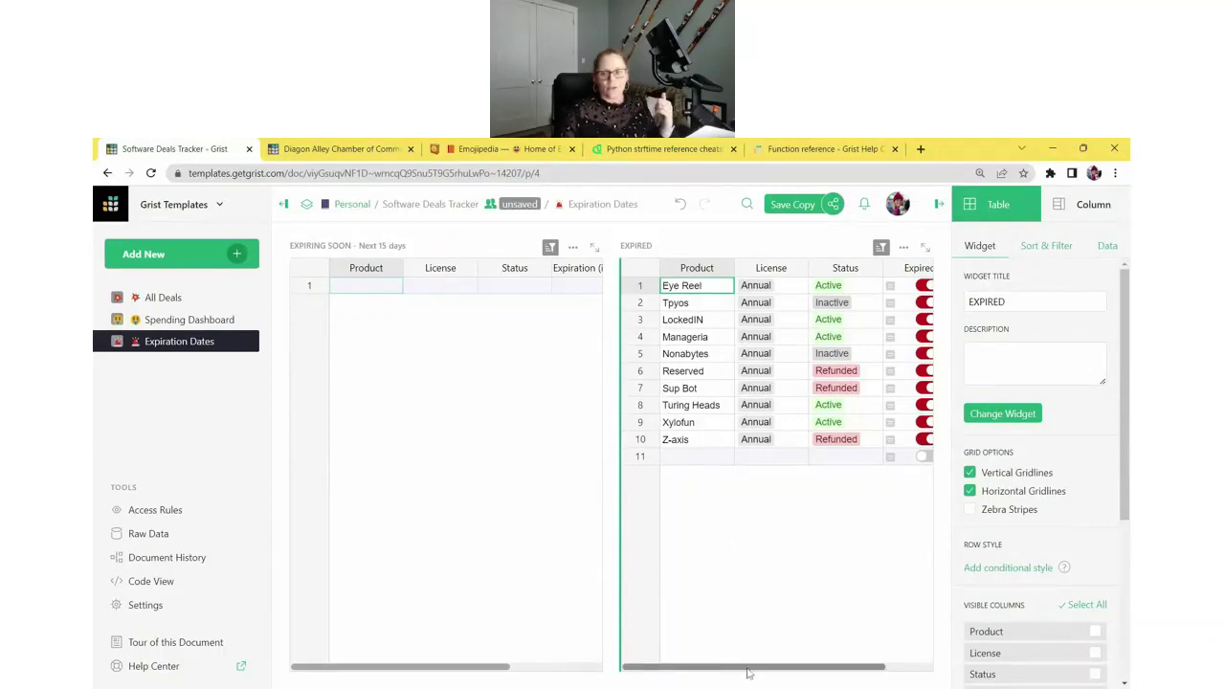
pyautogui.moveTo(749, 670); pyautogui.dragTo(689, 669)
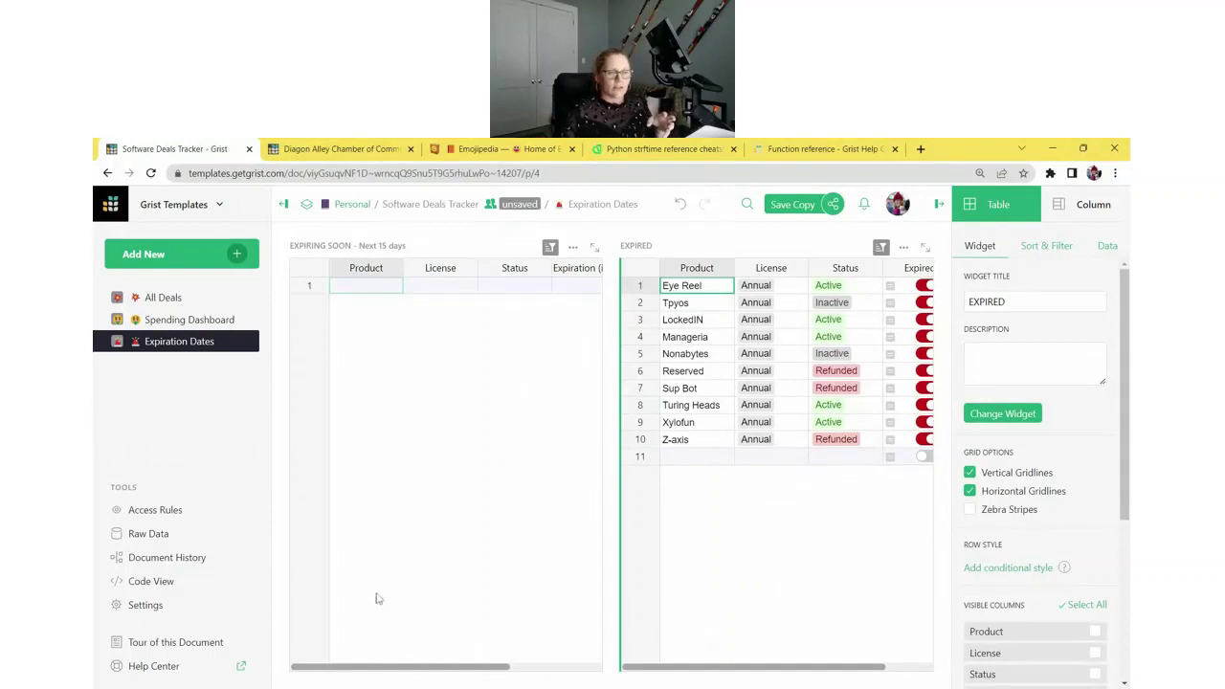
# Step: Open the document's raw data and view the All Deals and GristDocTour tables, closing each one after viewing
pyautogui.click(153, 542)
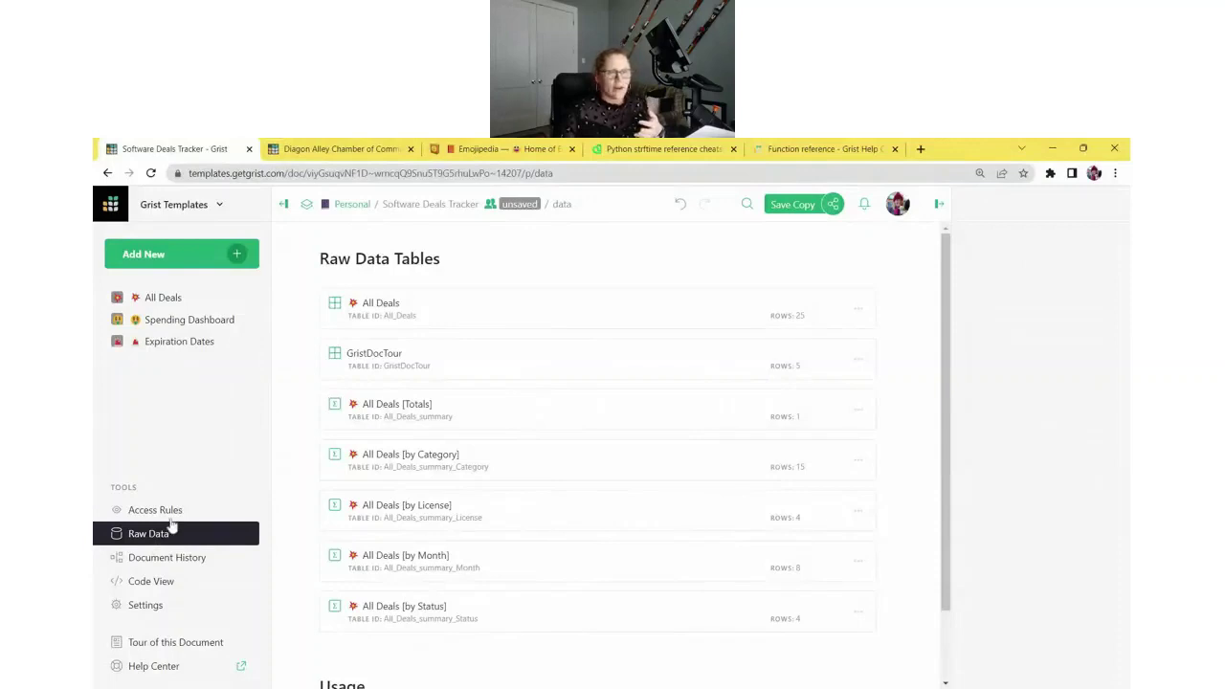
pyautogui.click(542, 319)
pyautogui.moveTo(734, 668); pyautogui.dragTo(562, 667)
pyautogui.click(929, 246)
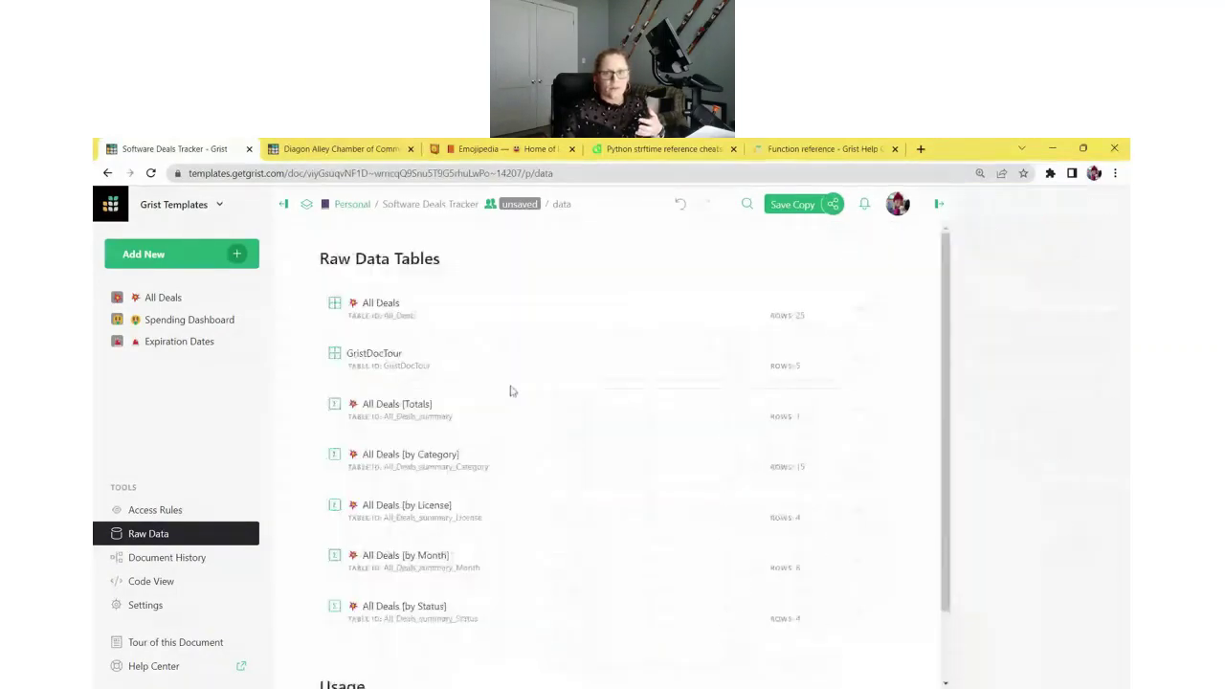
pyautogui.click(482, 374)
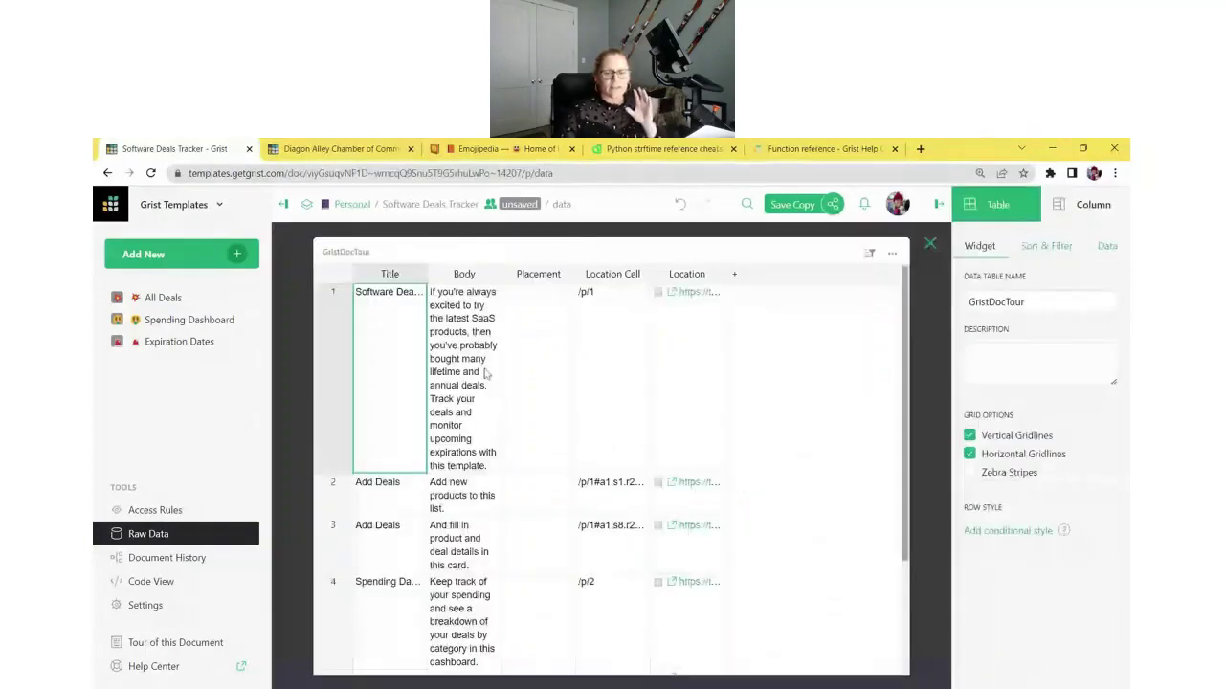
pyautogui.click(929, 244)
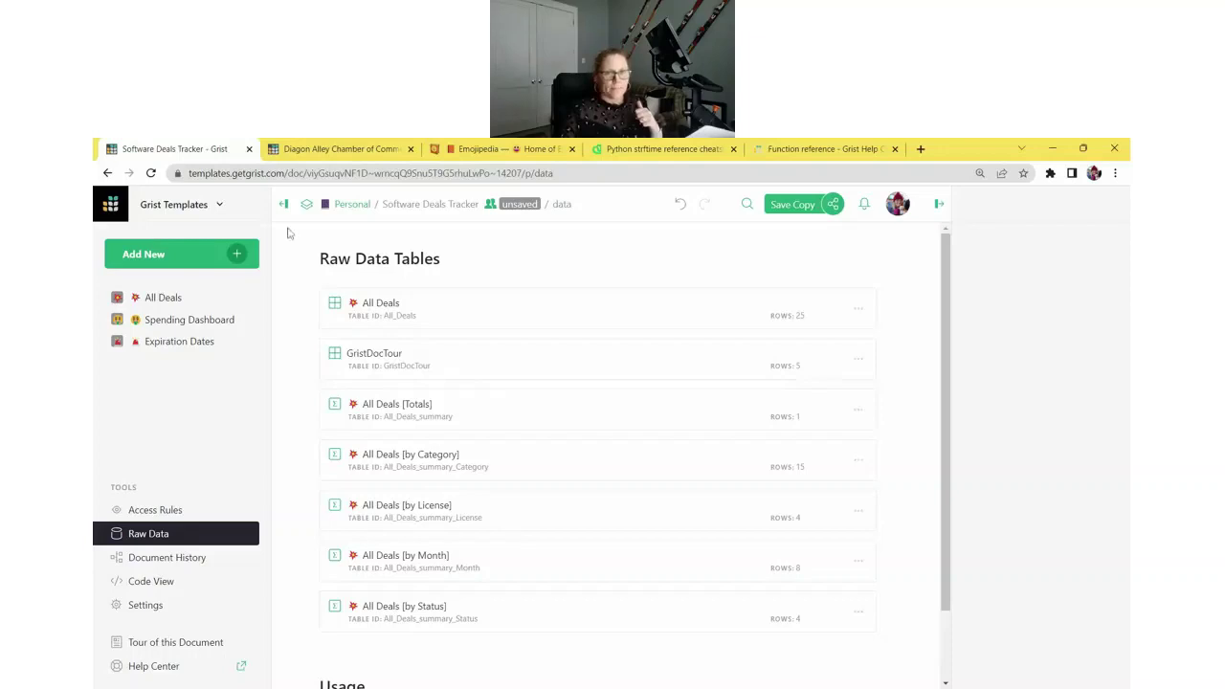
# Step: Switch to the Diagon Alley team site, create an empty document, and widen column A of its table to several times its width
pyautogui.click(313, 155)
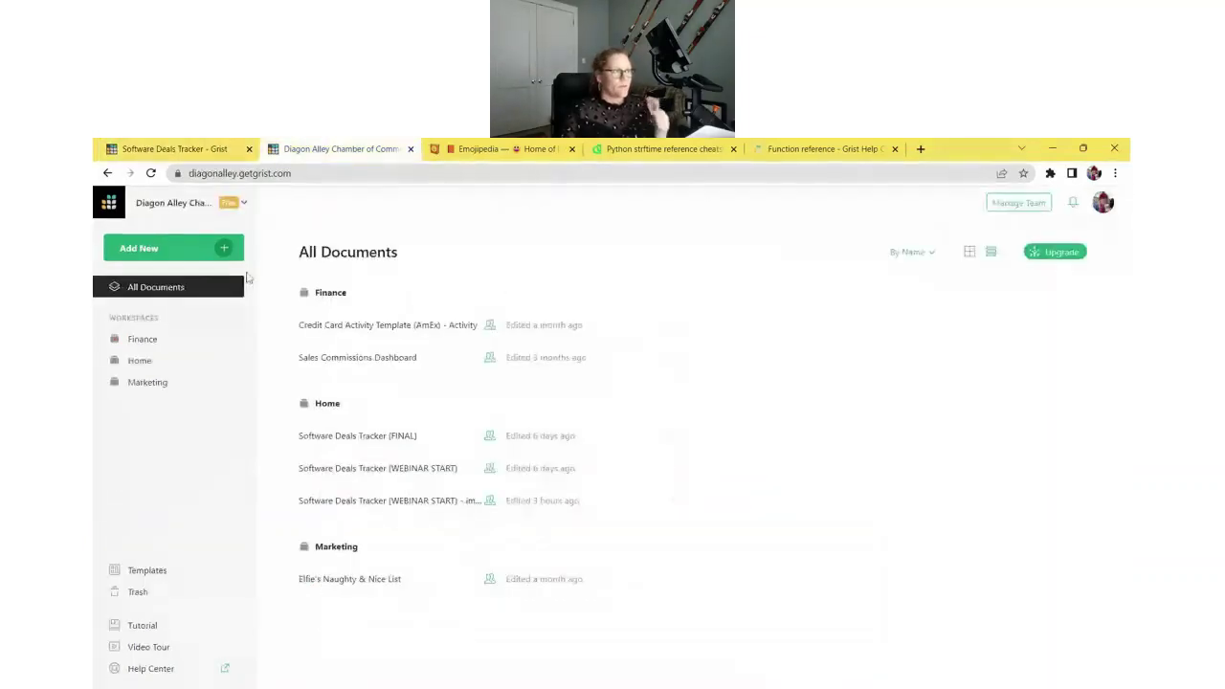
pyautogui.click(187, 251)
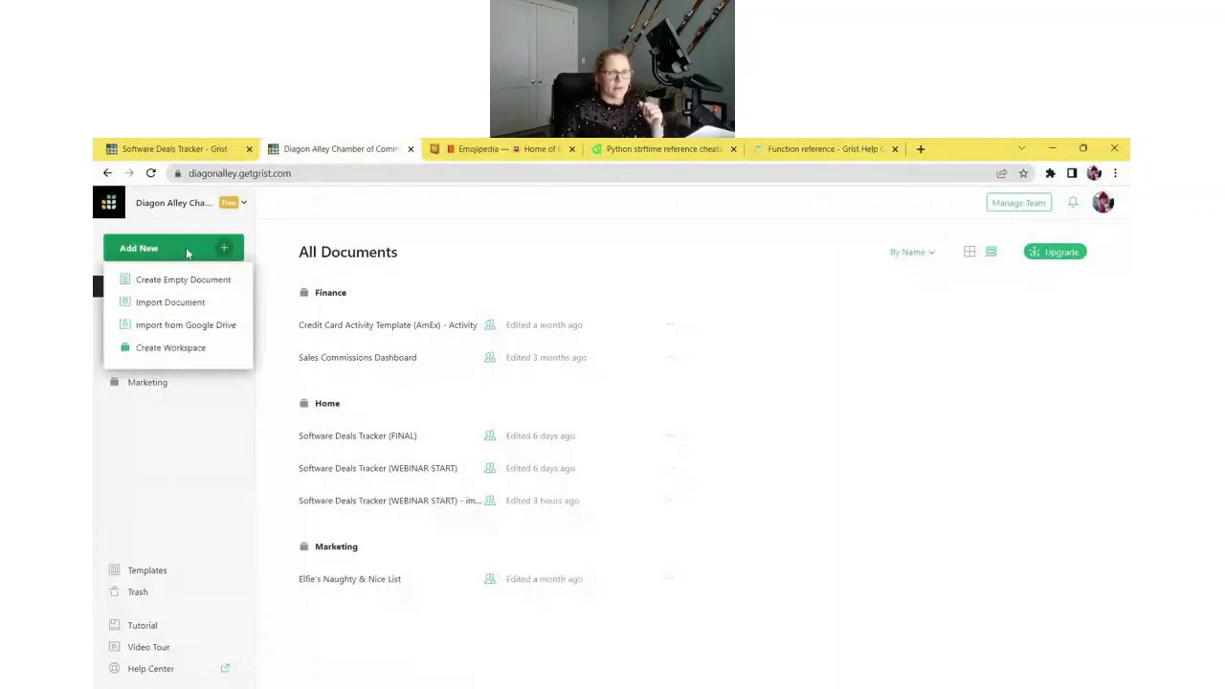
pyautogui.click(228, 279)
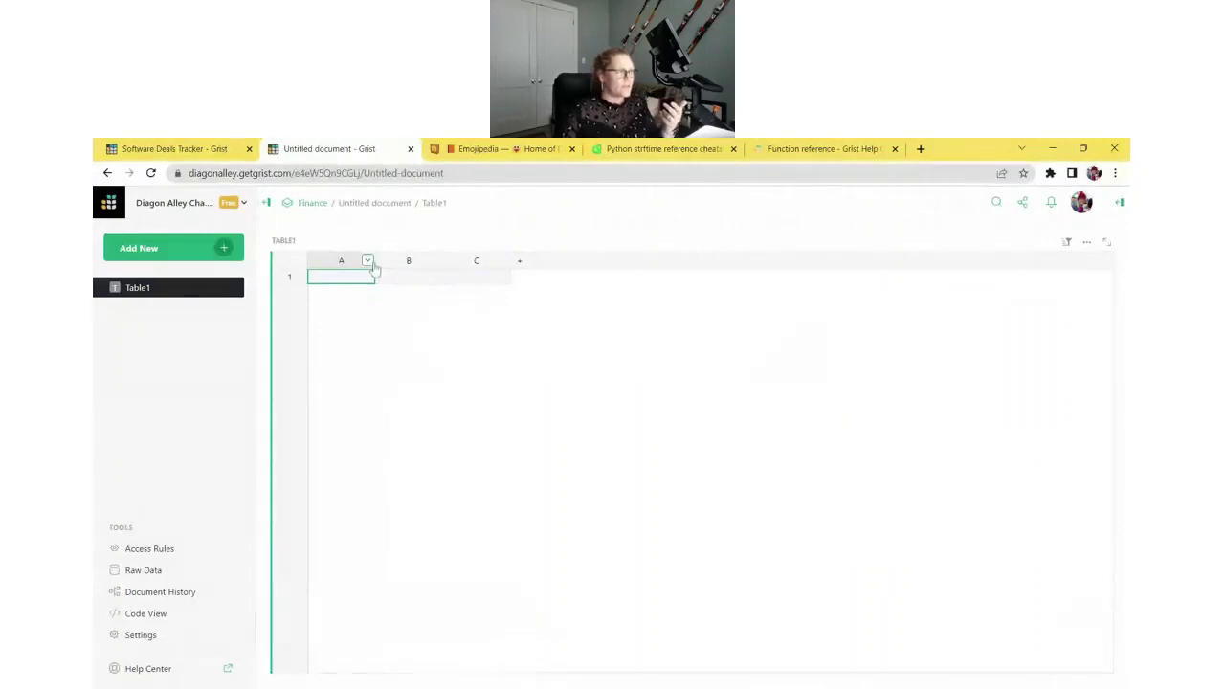
pyautogui.moveTo(374, 260); pyautogui.dragTo(650, 298)
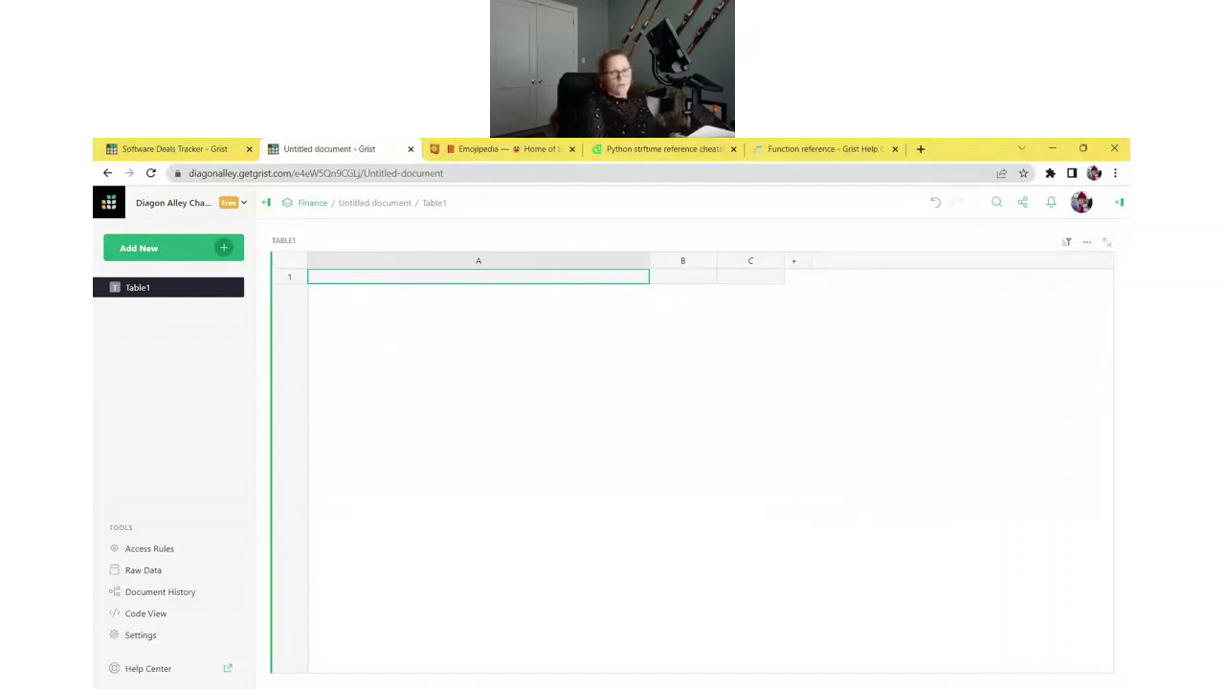
# Step: In column A, enter "Table: All Deals" in row 1 and "Create dashboard where we can easily see all deals and add new ones" in row 2
pyautogui.write('Table: All D')
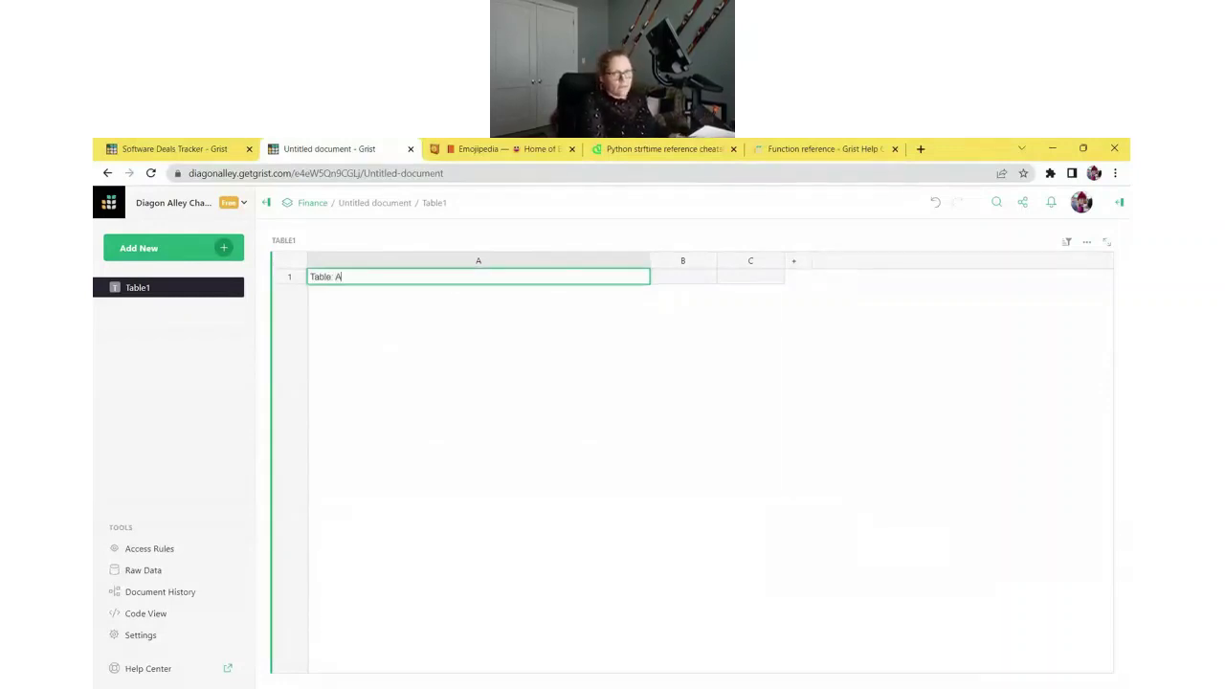
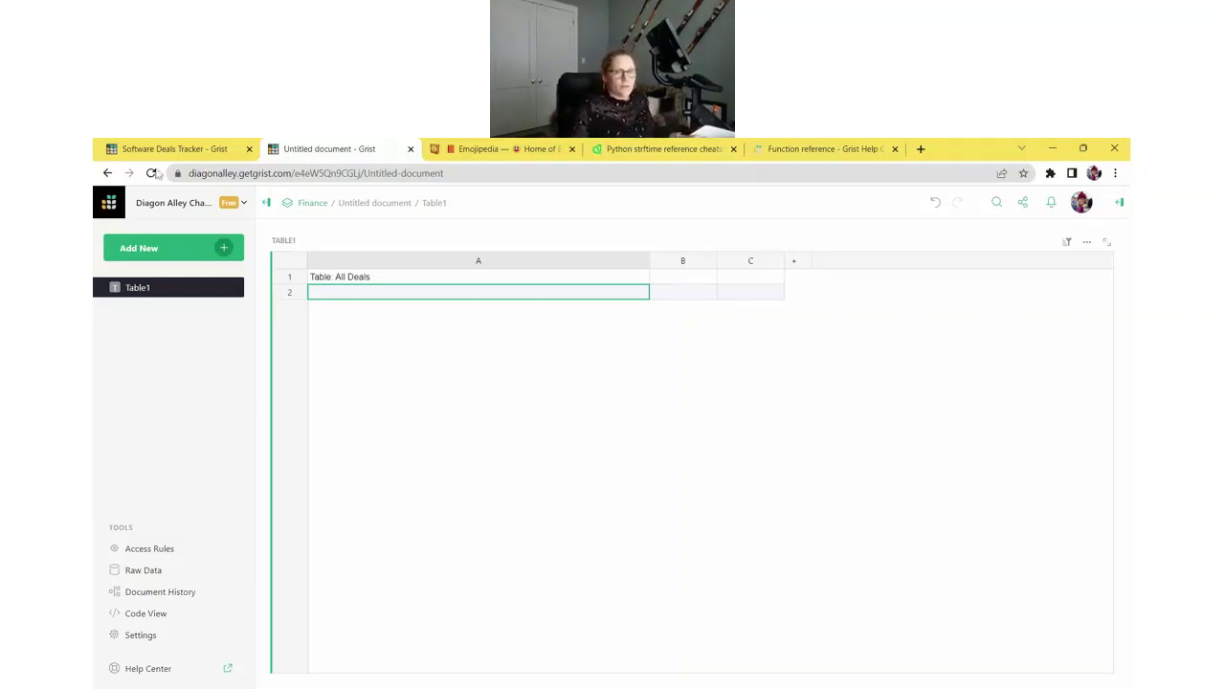
pyautogui.write('Create ')
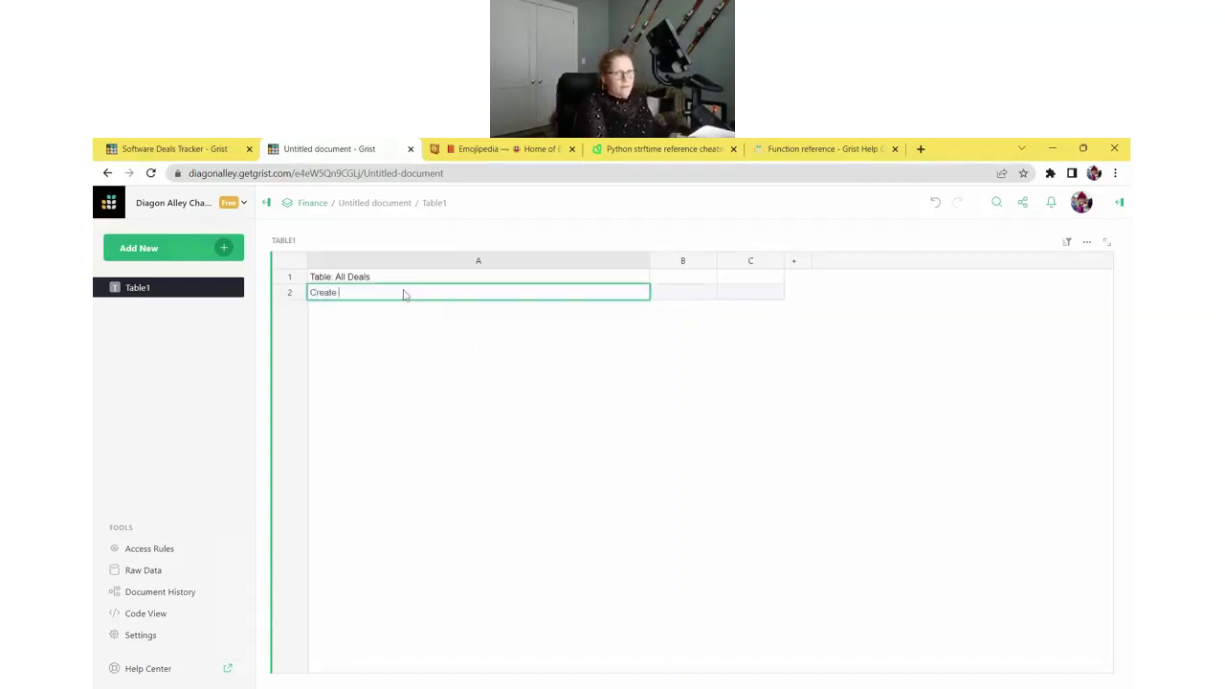
pyautogui.write('dashboard')
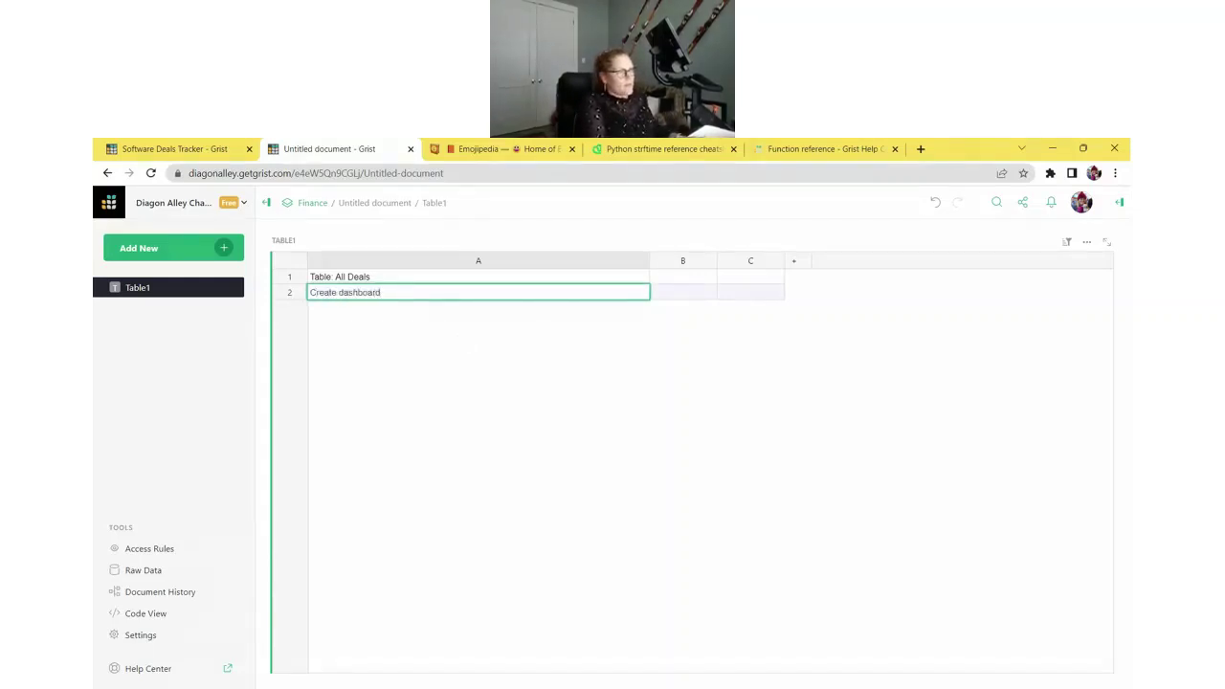
pyautogui.write(' where we c')
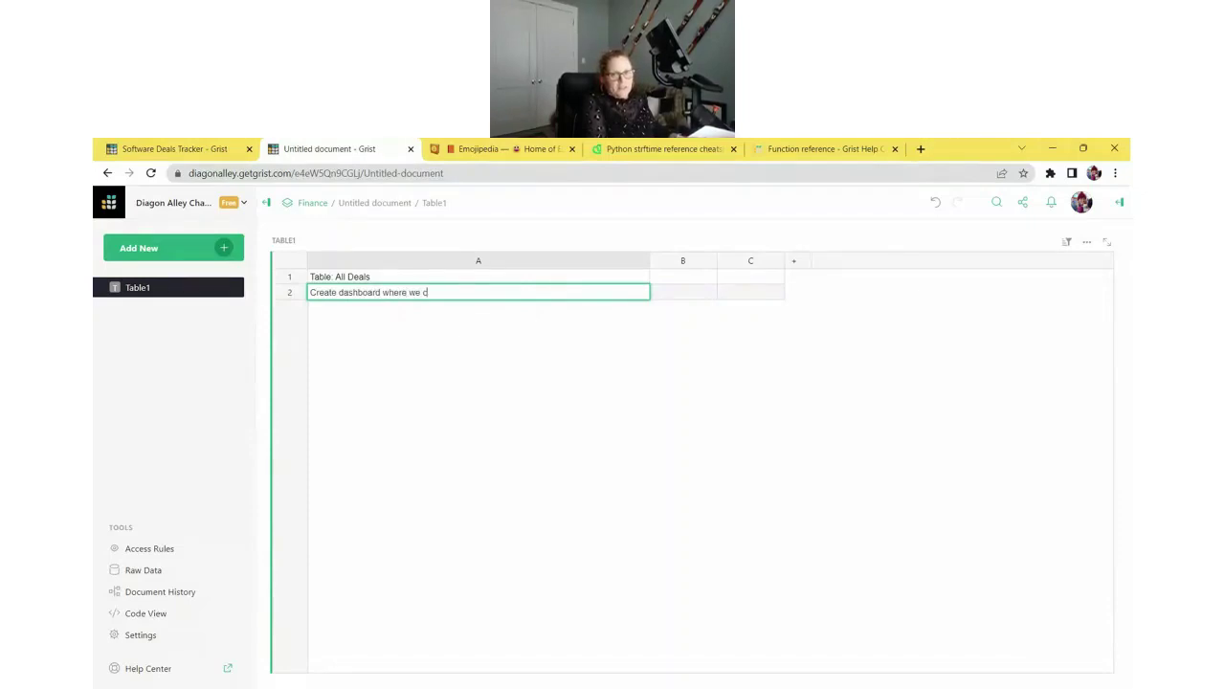
pyautogui.write('an easily')
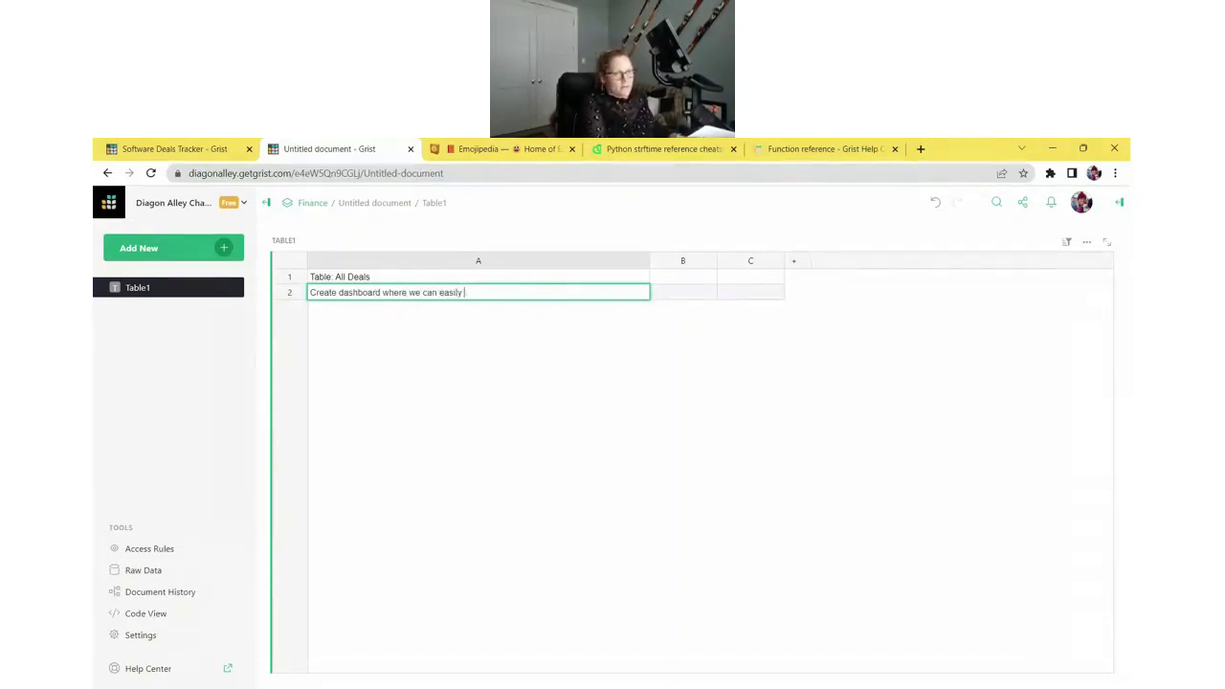
pyautogui.write(' see all')
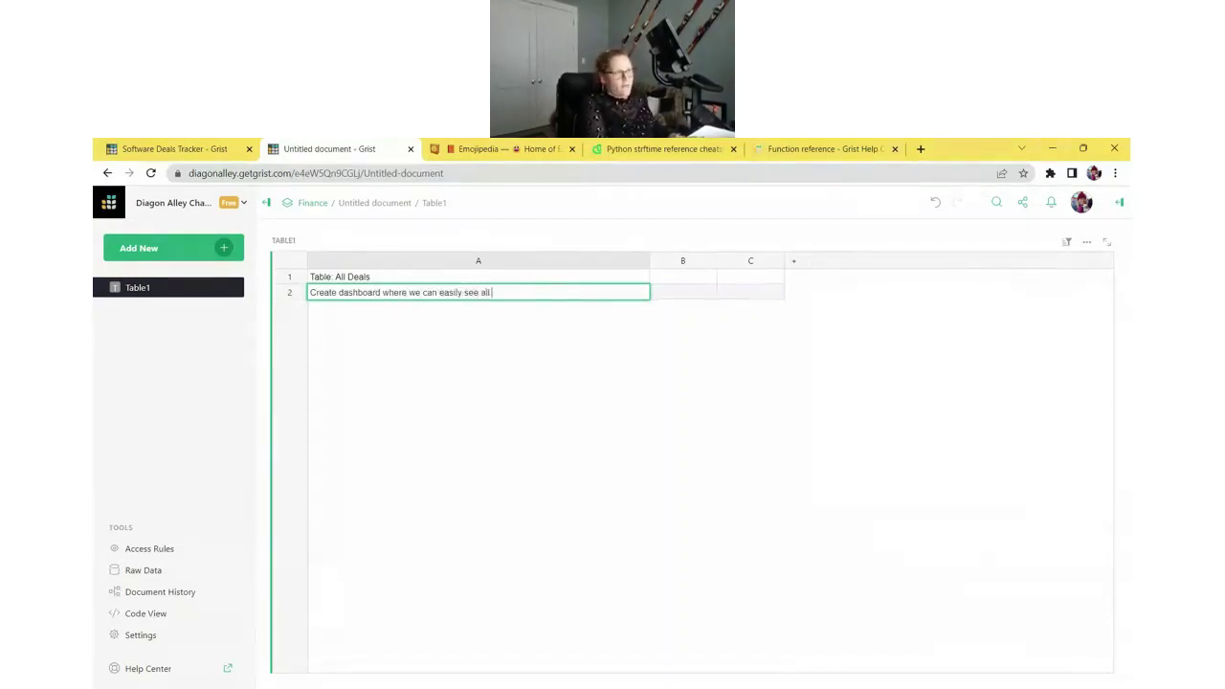
pyautogui.write(' deals and d')
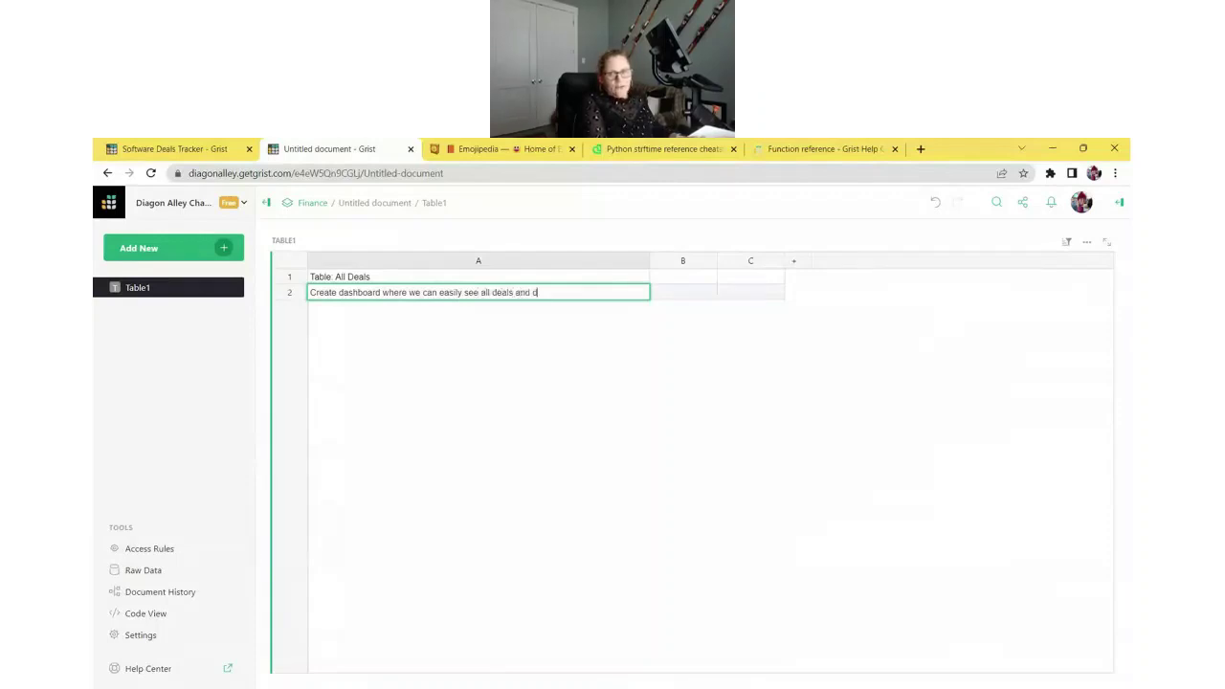
pyautogui.press('BackSpace')
pyautogui.write('add new ones')
pyautogui.press('Return')
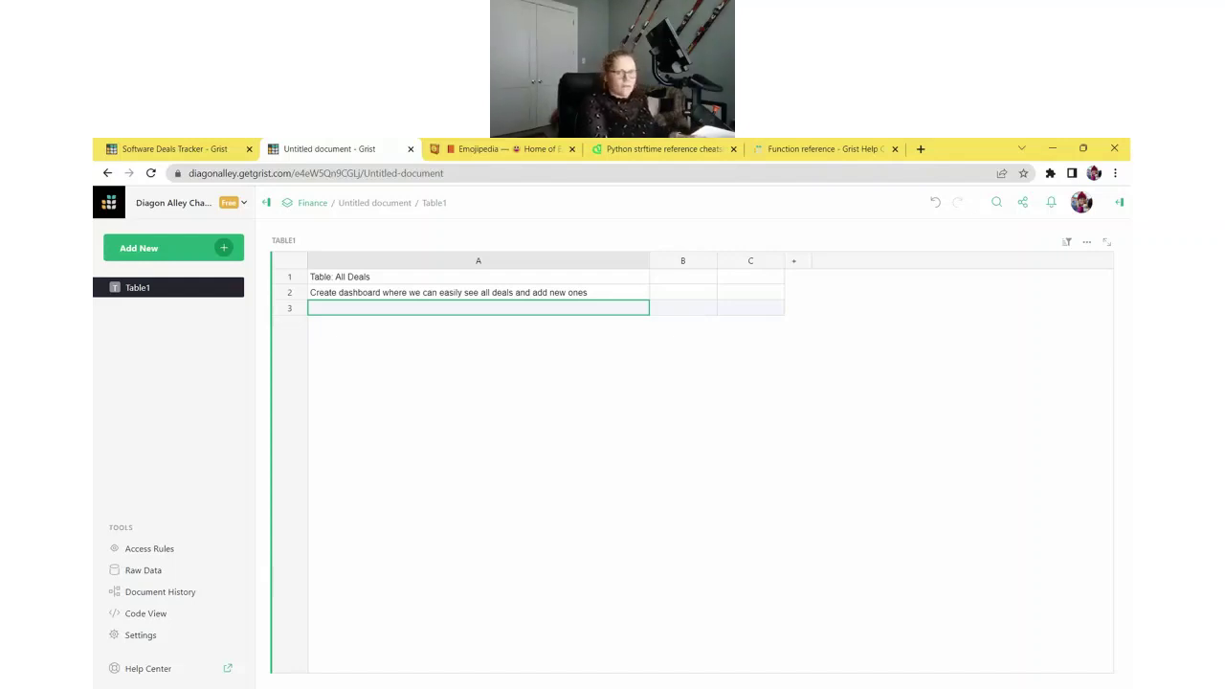
# Step: In row 3 of column A, enter "Create spending dashboard" followed by the lines "1. how much spent overall?" and "2. how much spent per license?"
pyautogui.write('Create spending ')
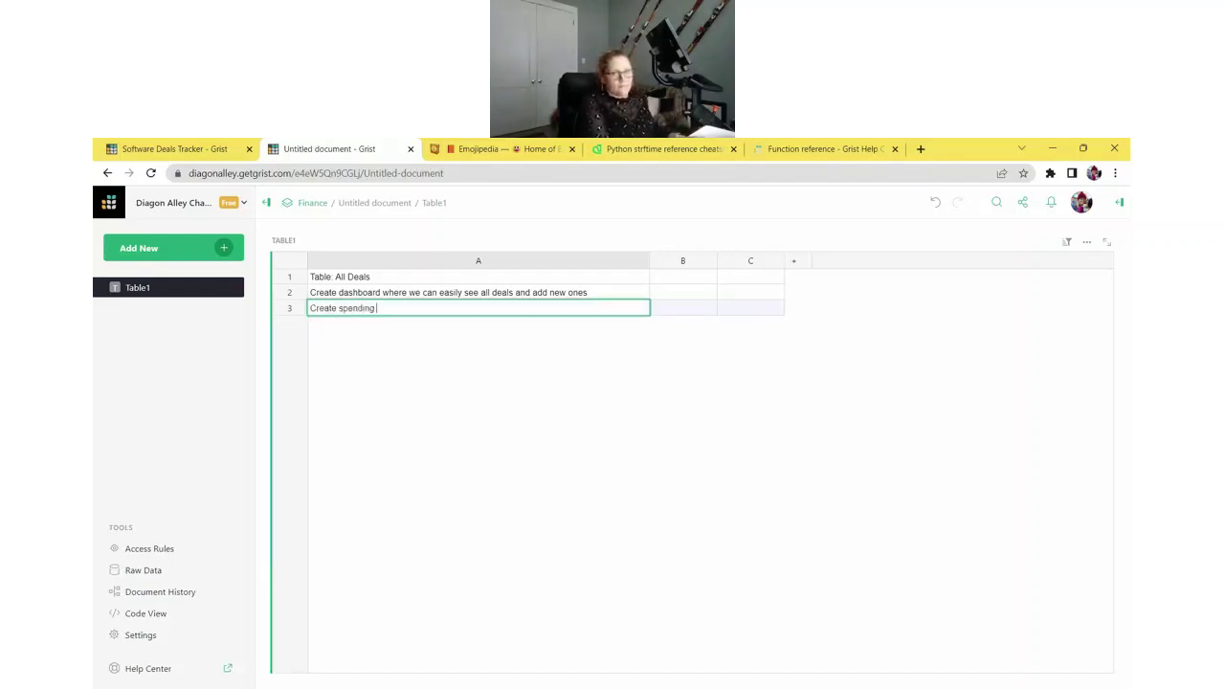
pyautogui.write('dashboard')
pyautogui.hotkey('shift', 'Return')
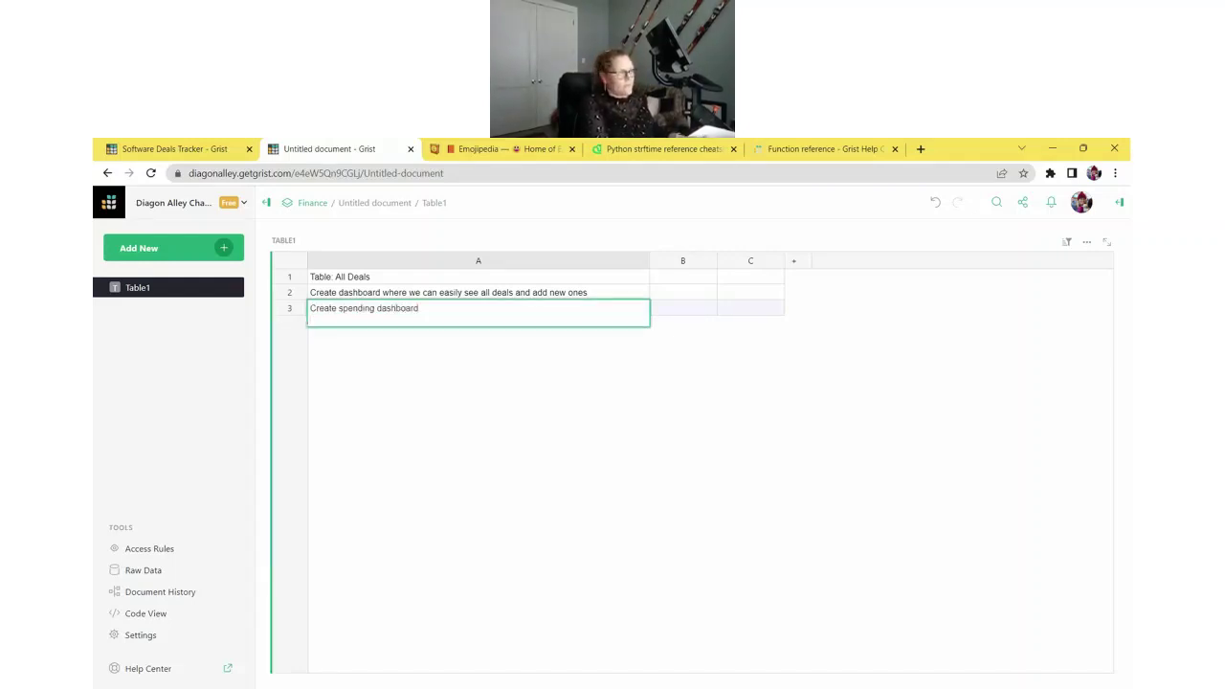
pyautogui.write('1. how much spent overall?')
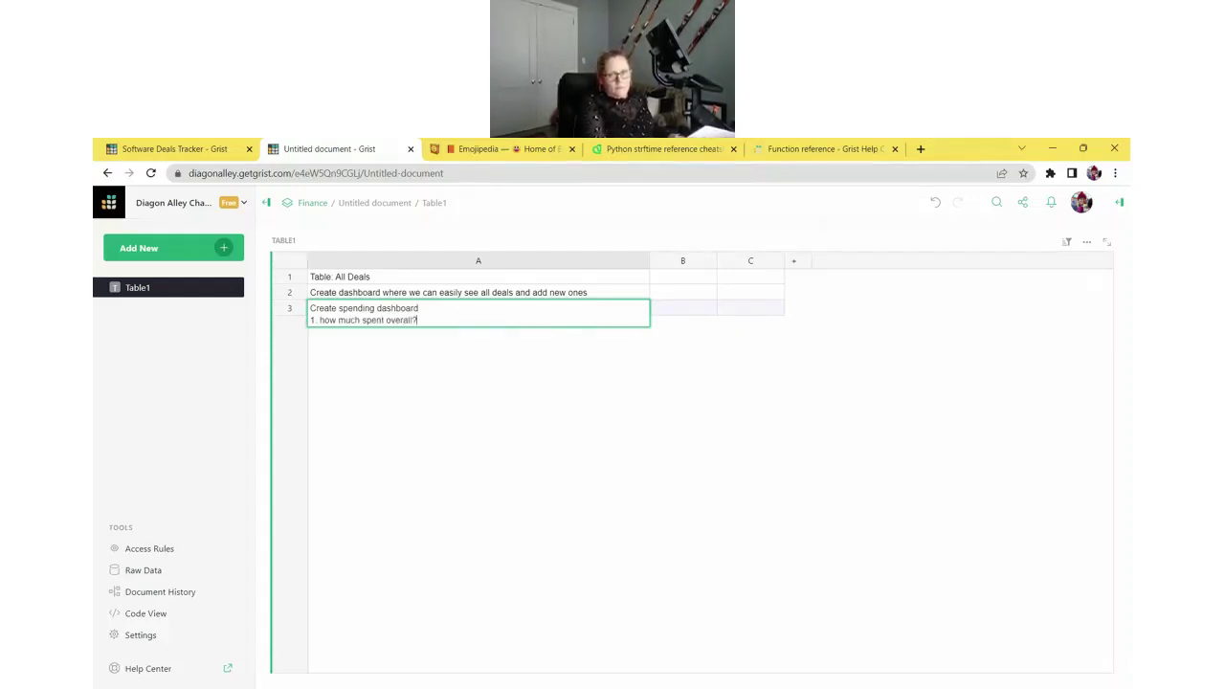
pyautogui.hotkey('shift', 'Return')
pyautogui.write('2')
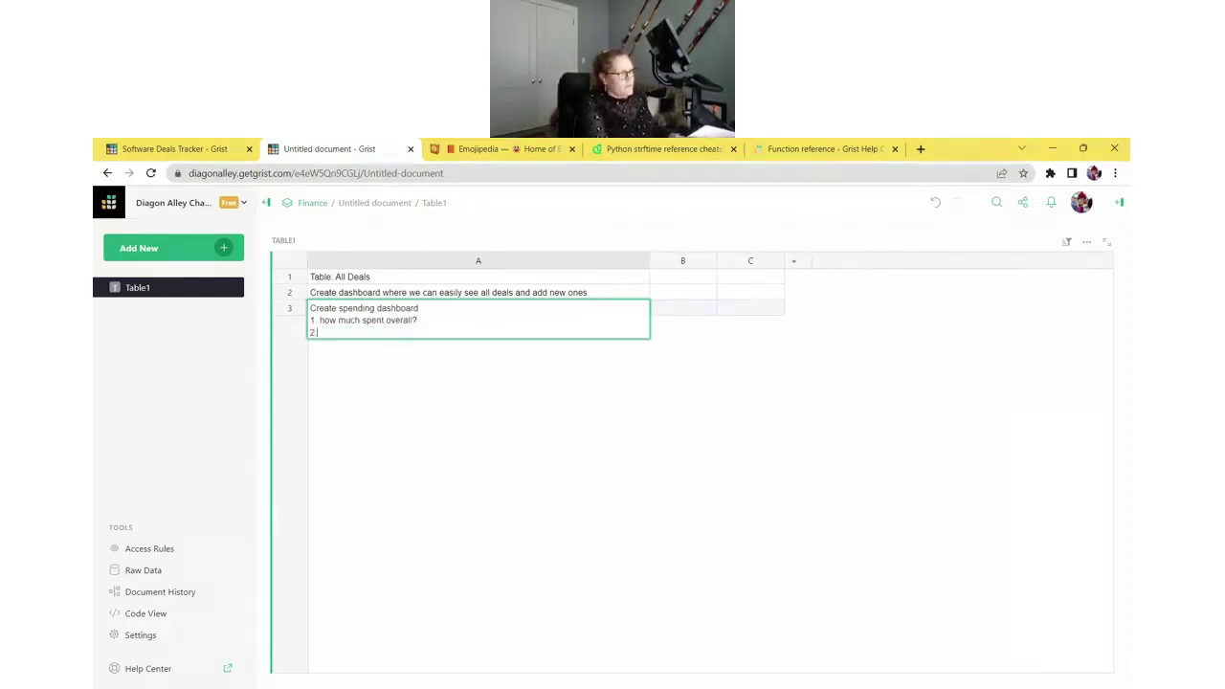
pyautogui.write('. how much sp')
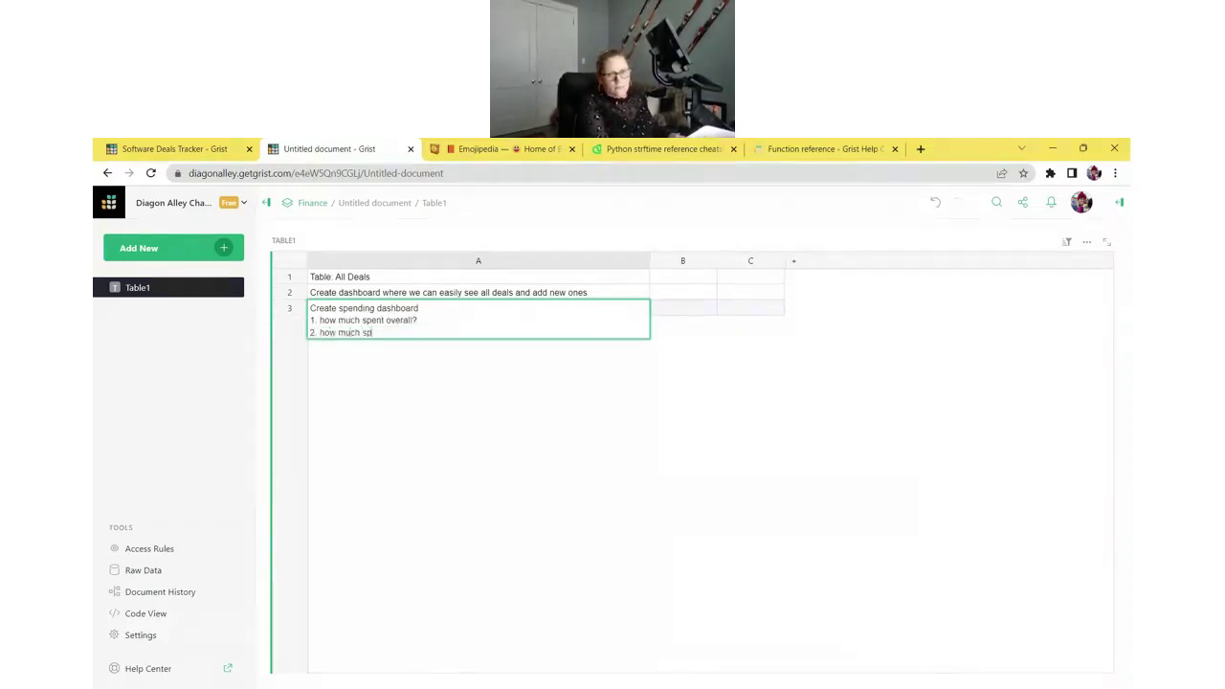
pyautogui.write('ent per licen')
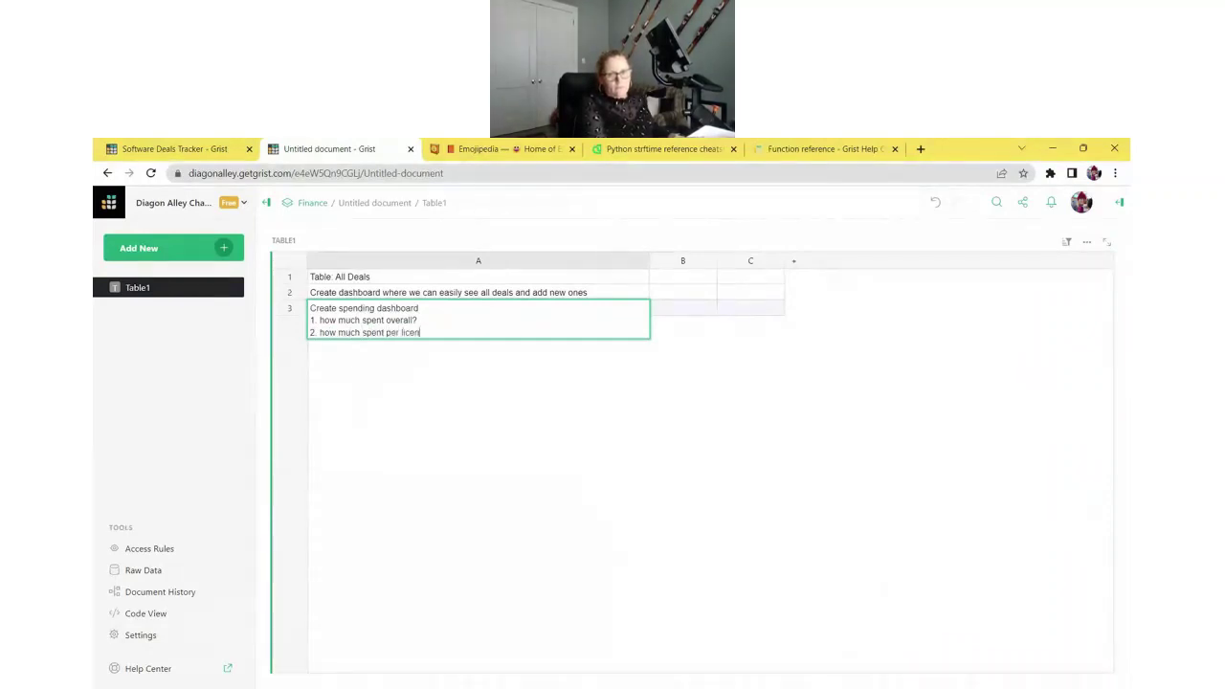
pyautogui.write('se?')
# Step: Complete row 3 with the lines "3. how much spent per category?" and "how much per month?"
pyautogui.hotkey('shift', 'Return')
pyautogui.write('3. ')
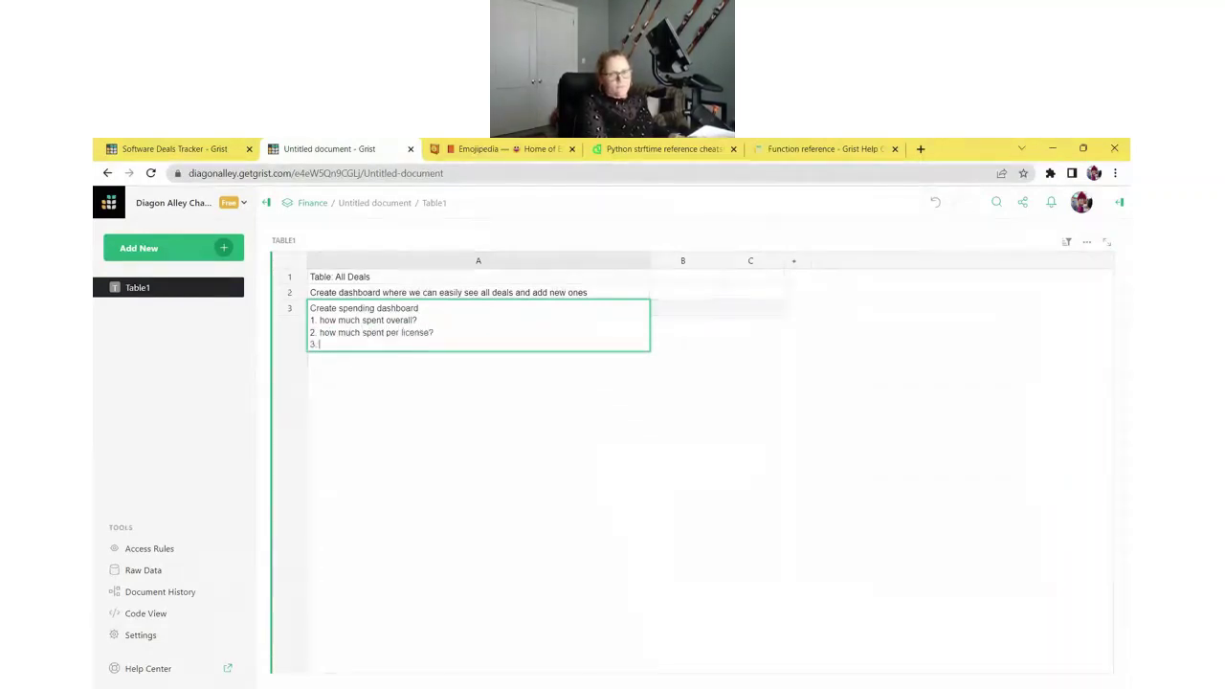
pyautogui.write('how much spent')
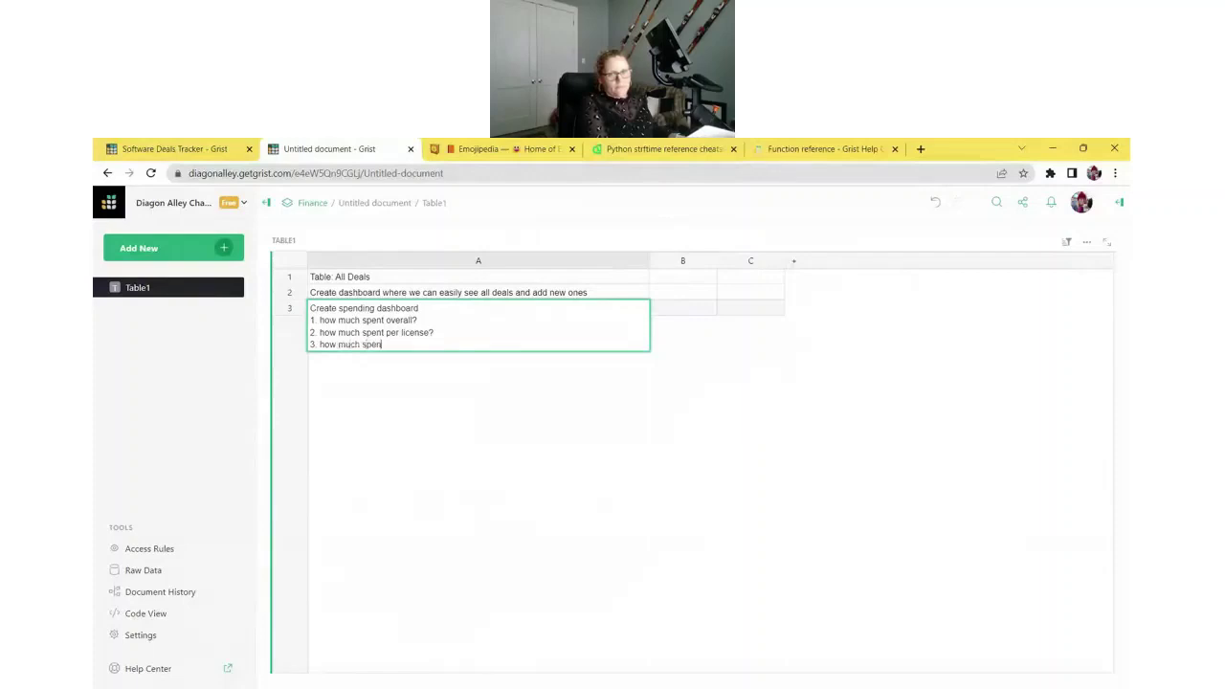
pyautogui.press('BackSpace')
pyautogui.press('BackSpace')
pyautogui.write('ent per cate')
pyautogui.press('BackSpace')
pyautogui.press('BackSpace')
pyautogui.press('BackSpace')
pyautogui.write('ateg')
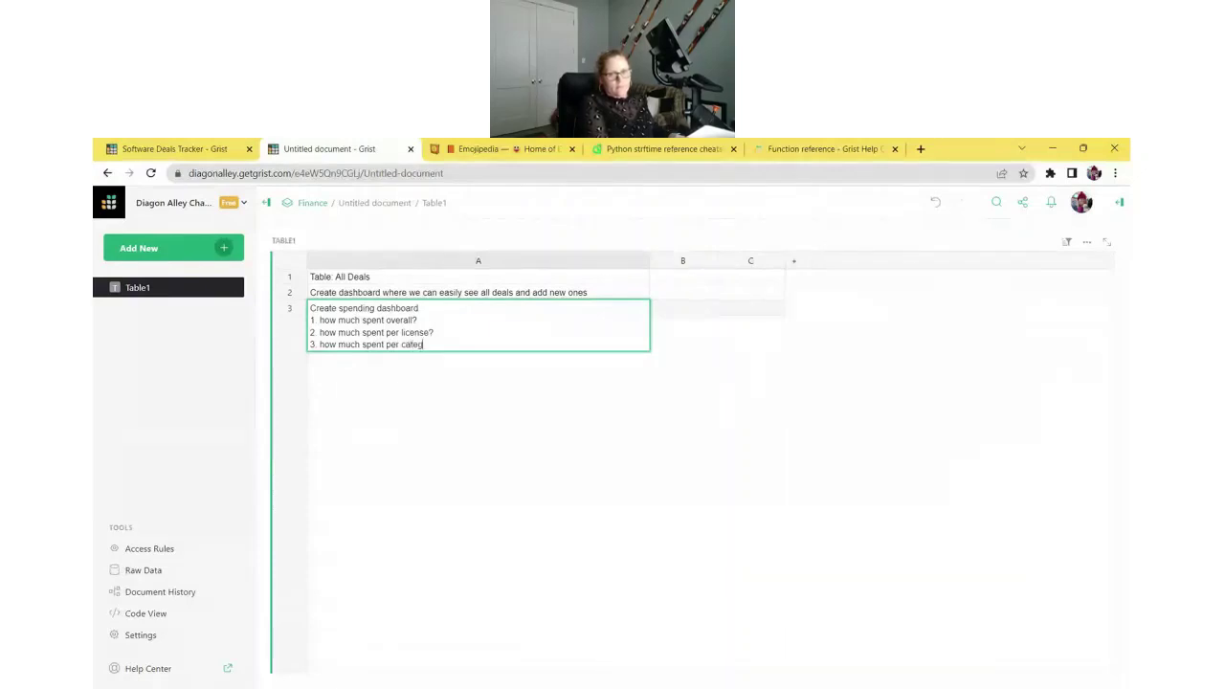
pyautogui.write('ory?')
pyautogui.hotkey('shift', 'Return')
pyautogui.write('how m')
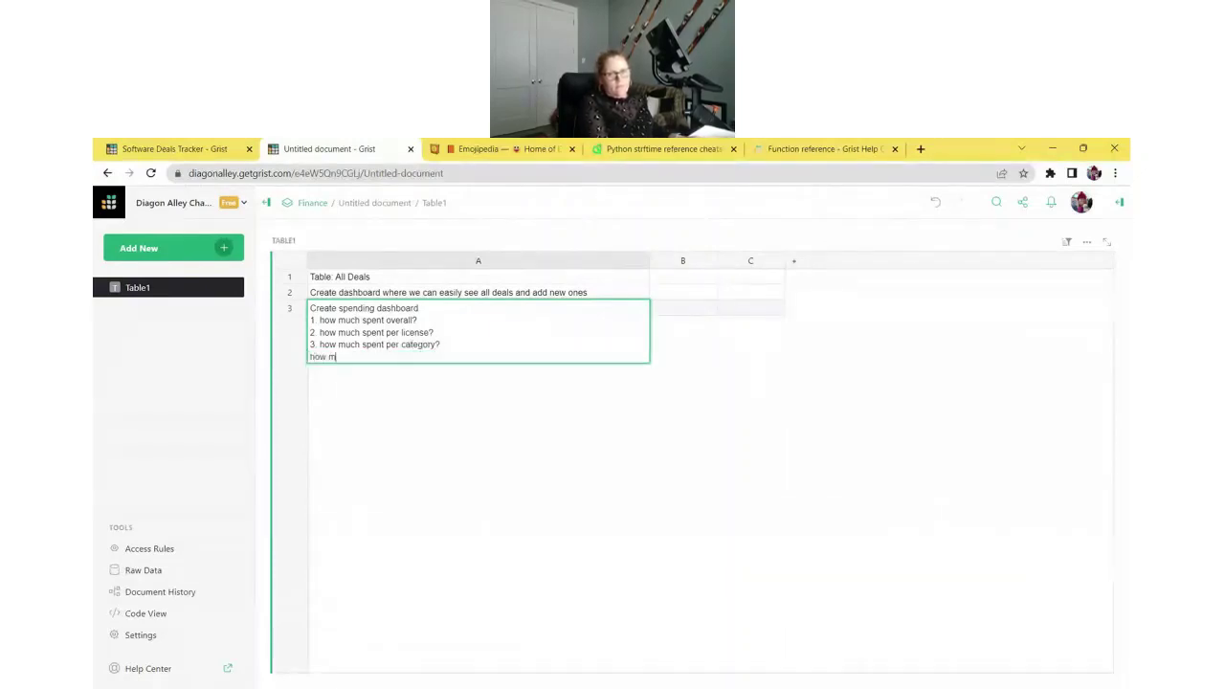
pyautogui.write('uch per mont')
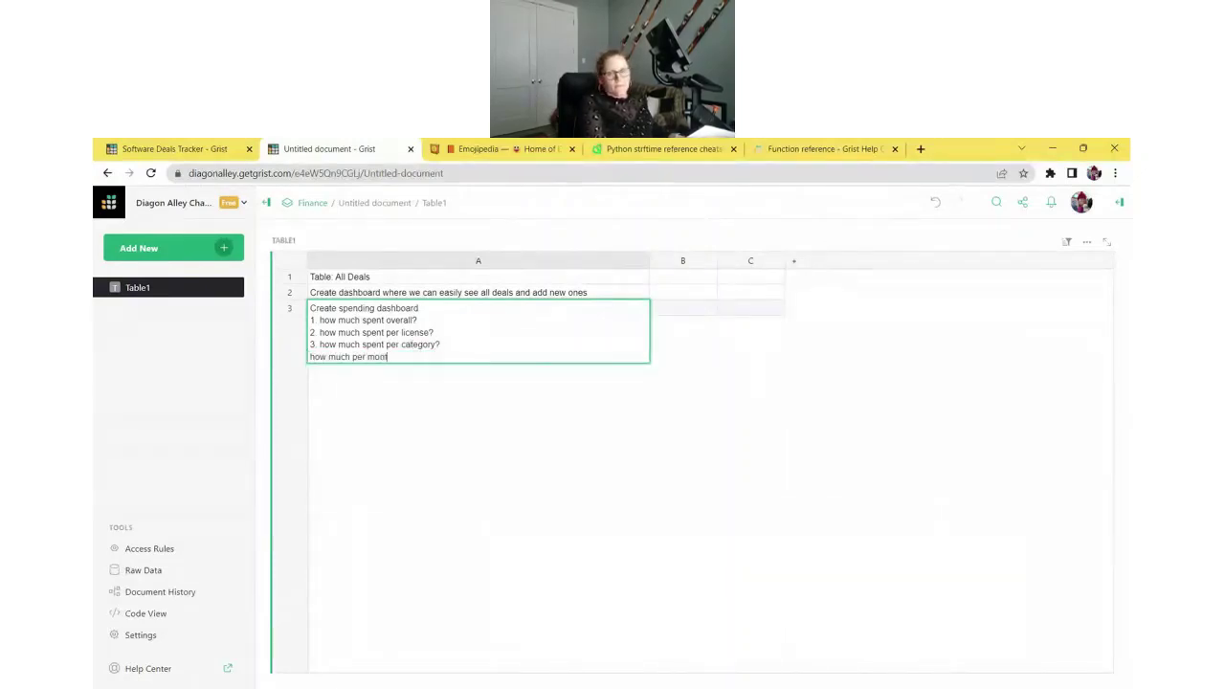
pyautogui.write('h?')
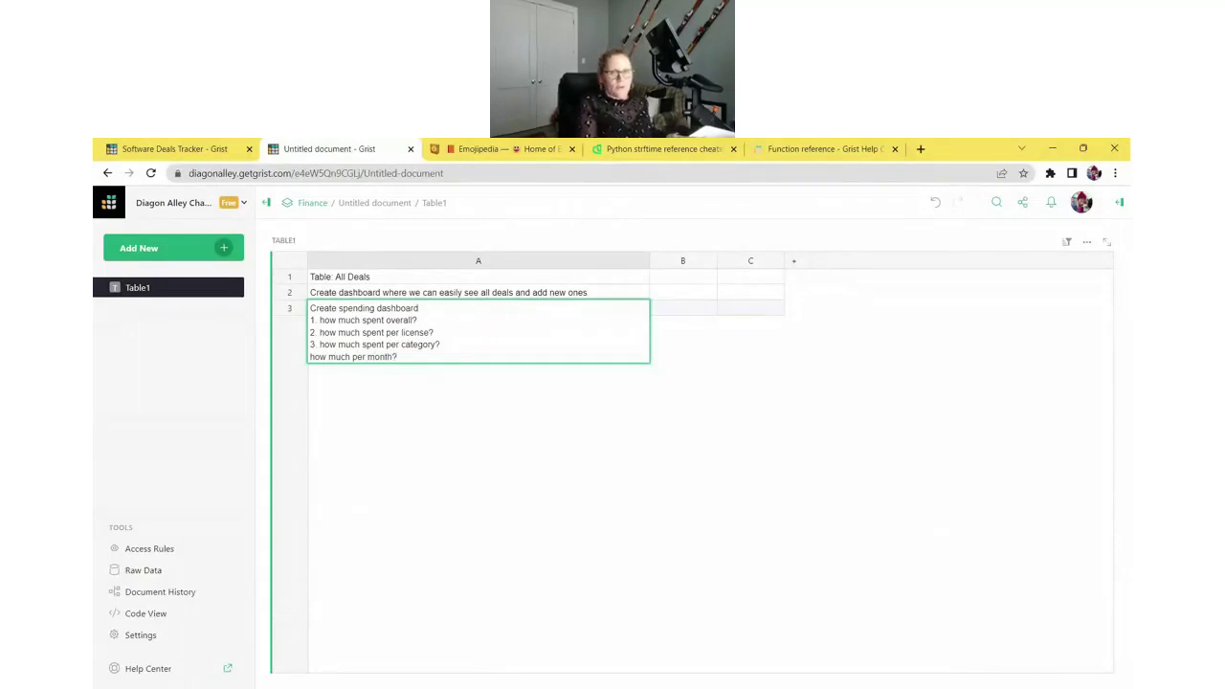
pyautogui.hotkey('shift', 'Return')
pyautogui.press('Return')
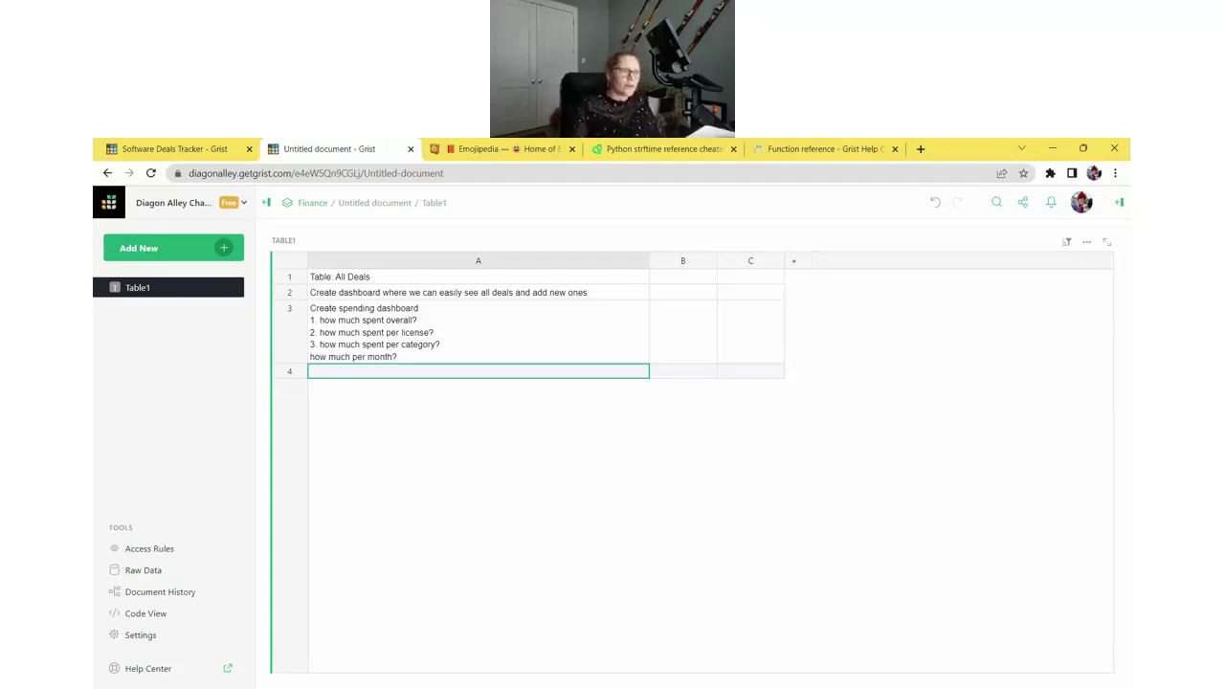
# Step: In row 4 of column A, enter "Expiring deals dashboard" followed by the lines "1. what has expired?" and "what is expiring soon?"
pyautogui.press('Return')
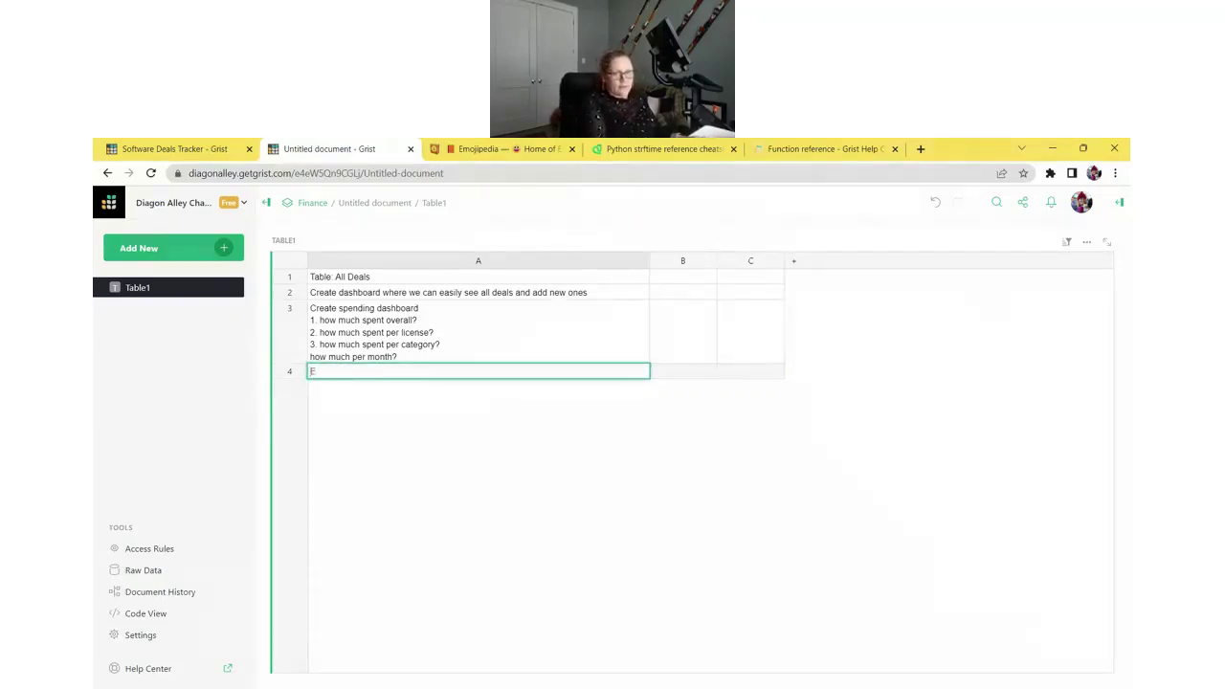
pyautogui.write('Expiring d')
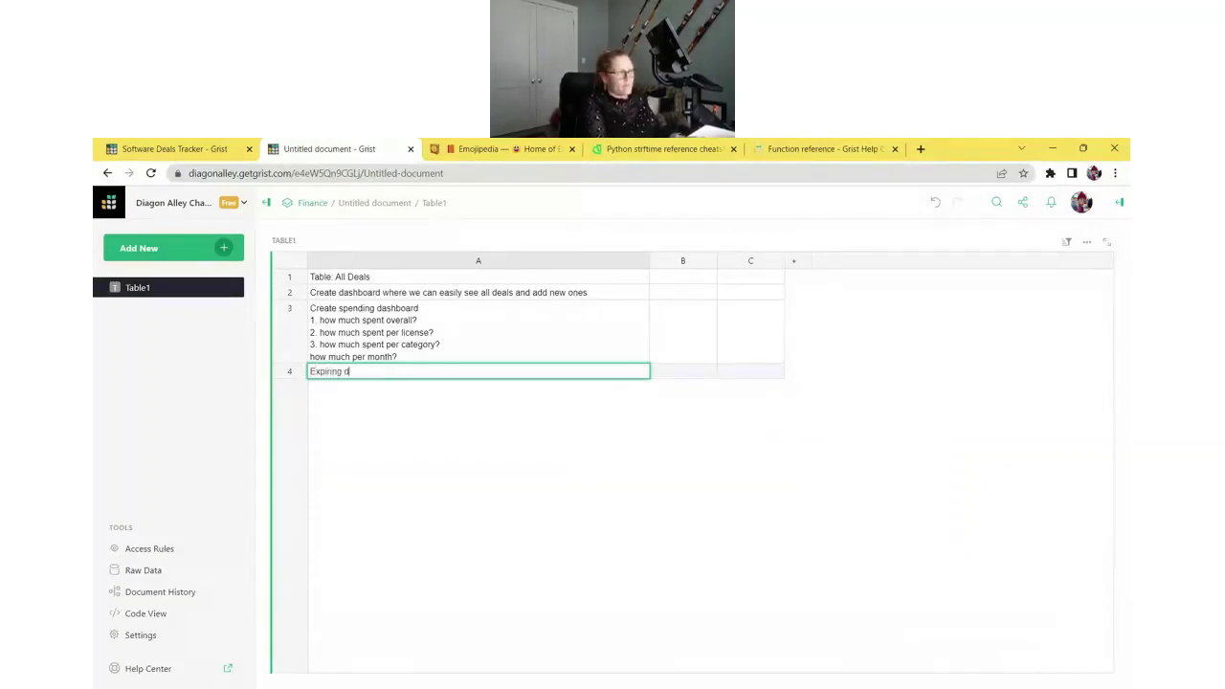
pyautogui.write('ates')
pyautogui.press('BackSpace')
pyautogui.press('BackSpace')
pyautogui.press('BackSpace')
pyautogui.press('BackSpace')
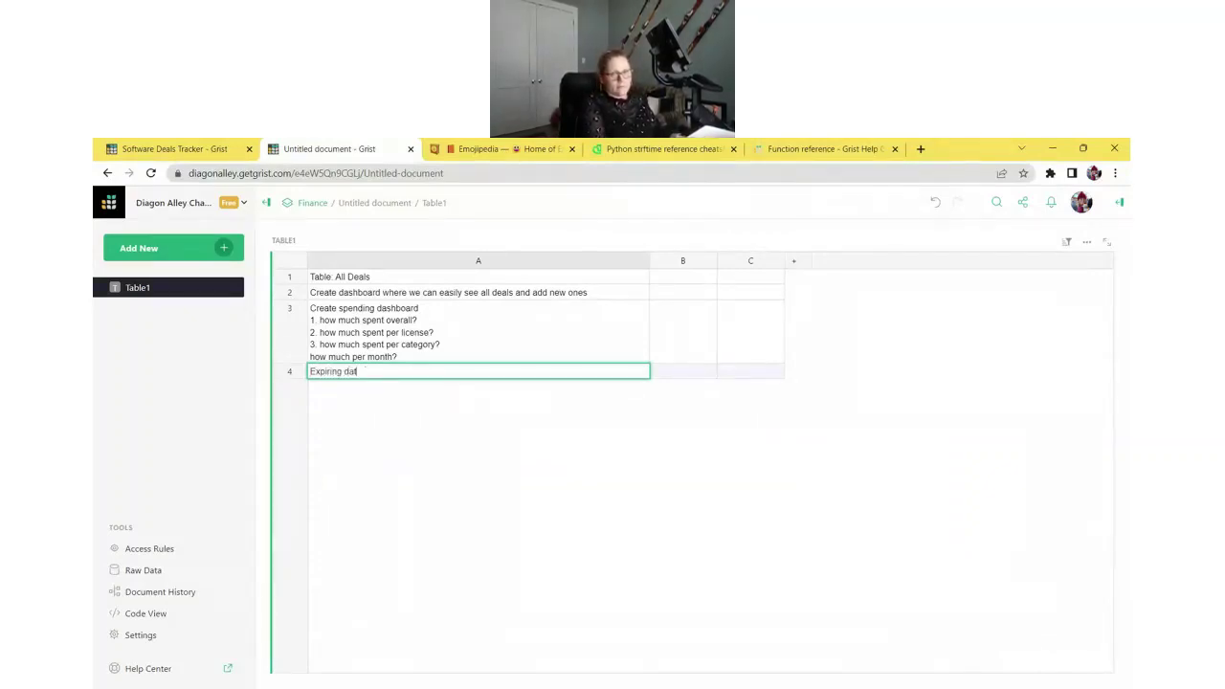
pyautogui.write('eals dashboard')
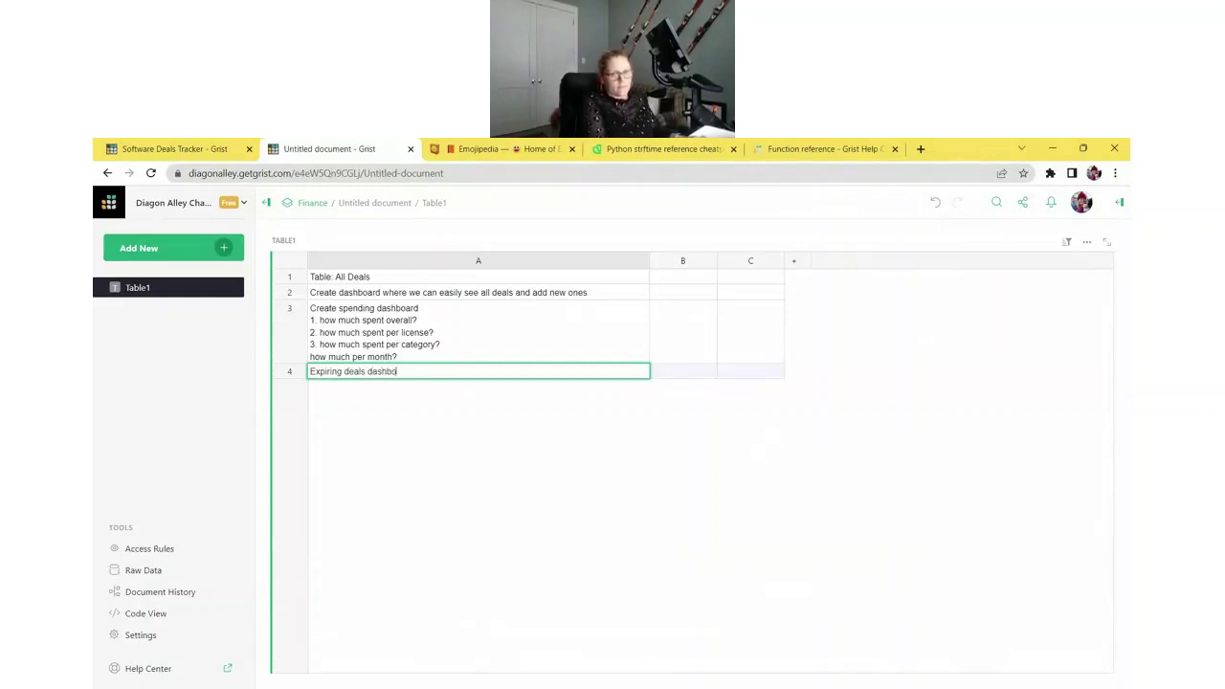
pyautogui.hotkey('shift', 'Return')
pyautogui.write('1. what has ')
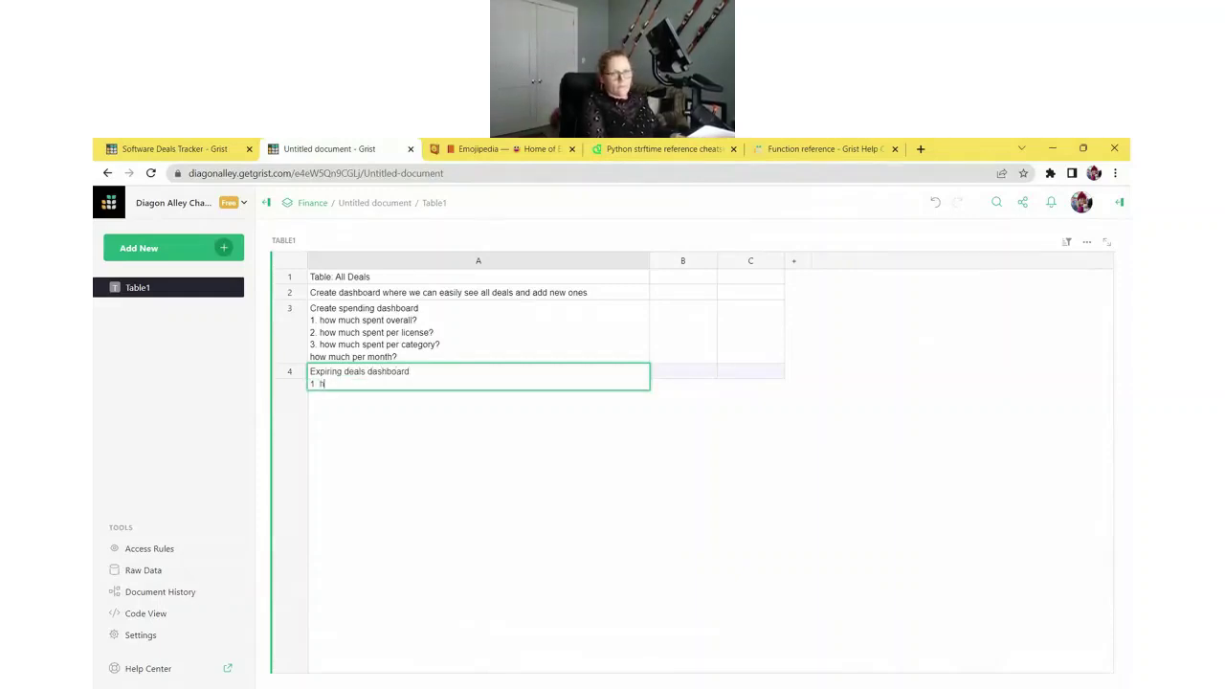
pyautogui.write('expired?')
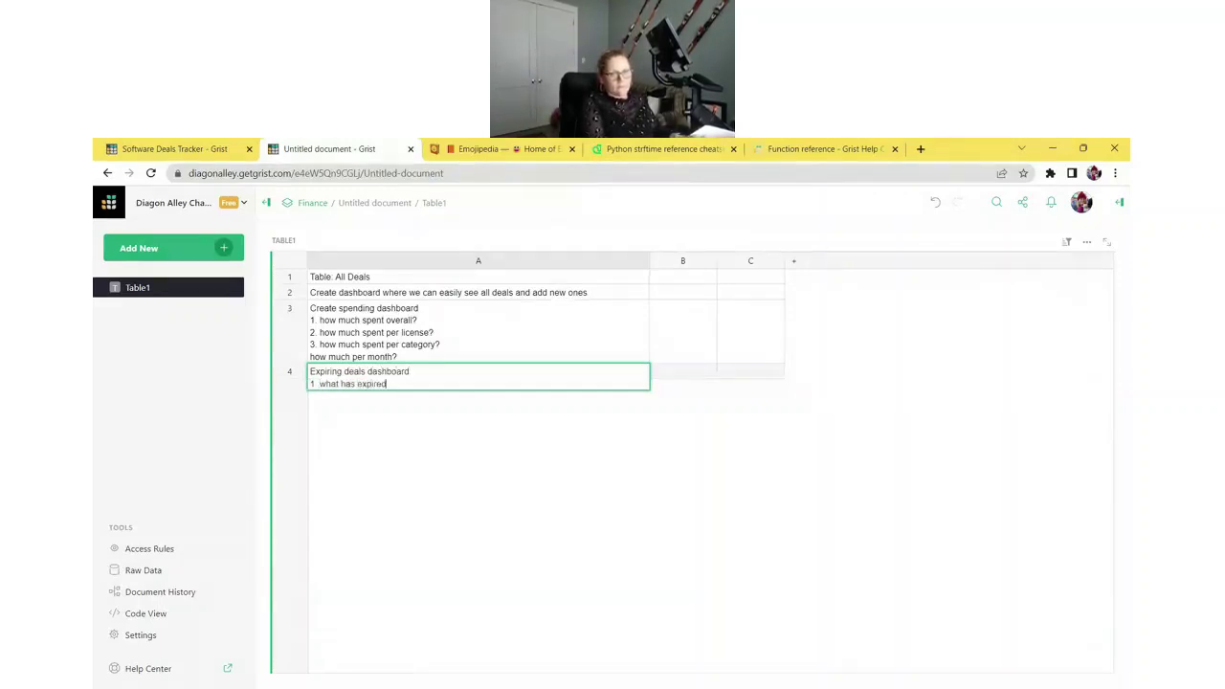
pyautogui.hotkey('shift', 'Return')
pyautogui.write('what is')
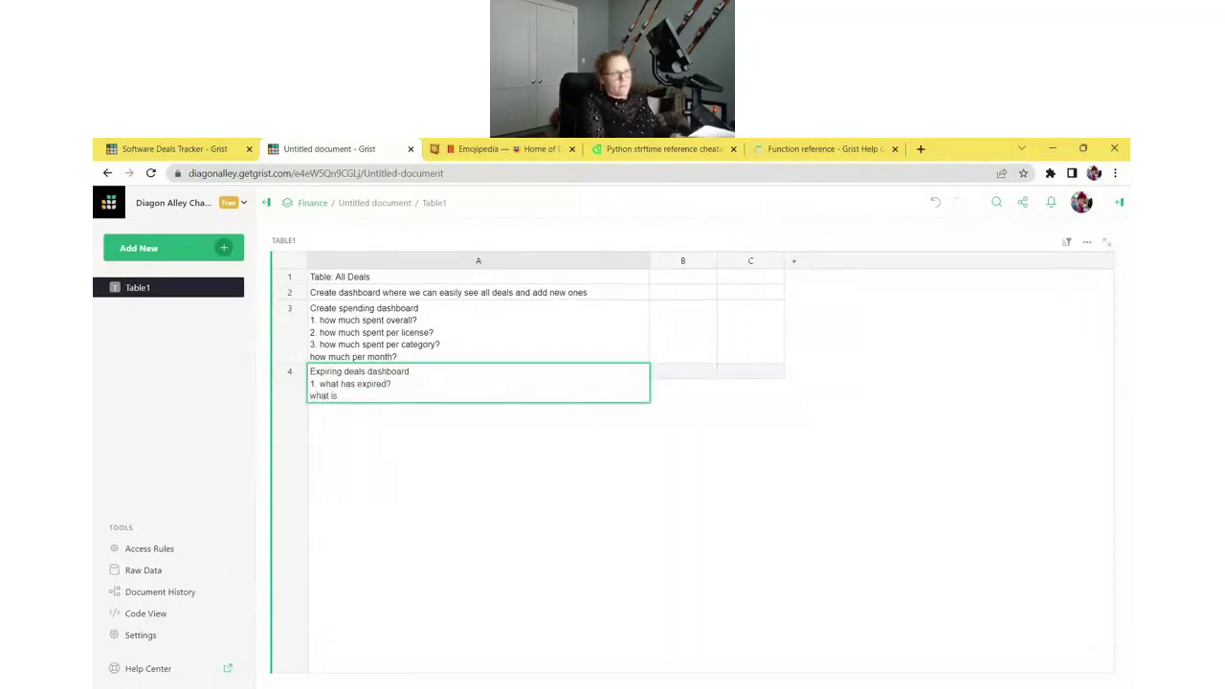
pyautogui.write(' expiring soon?')
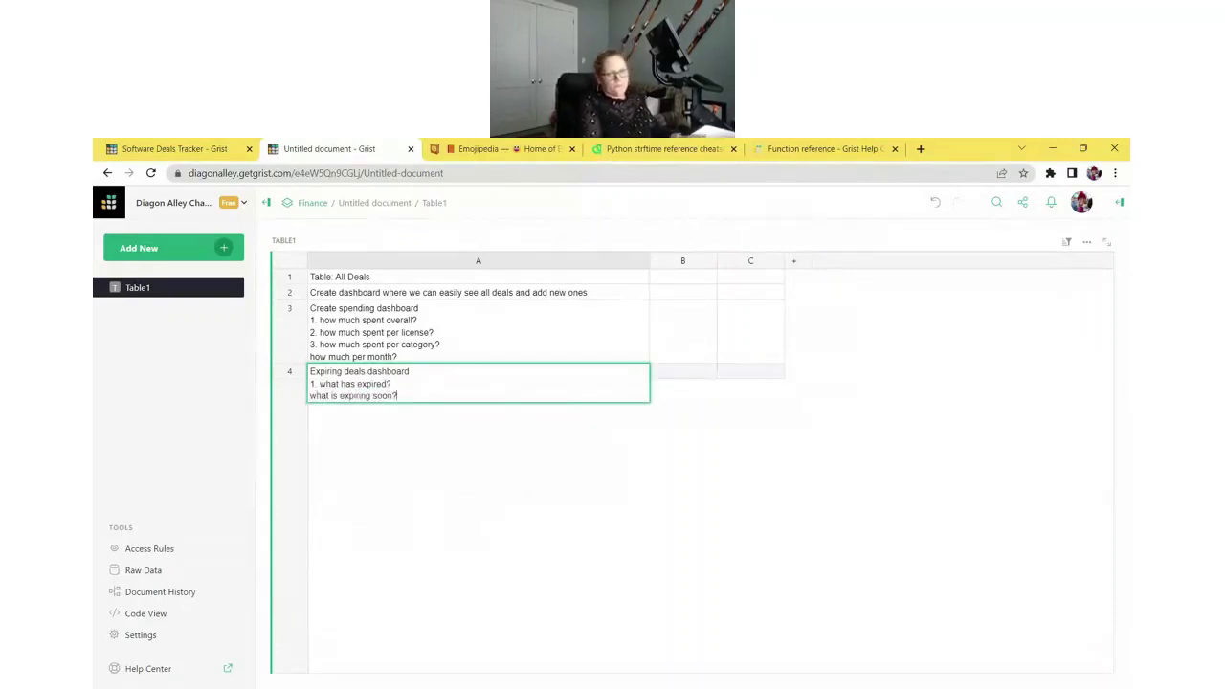
pyautogui.press('Return')
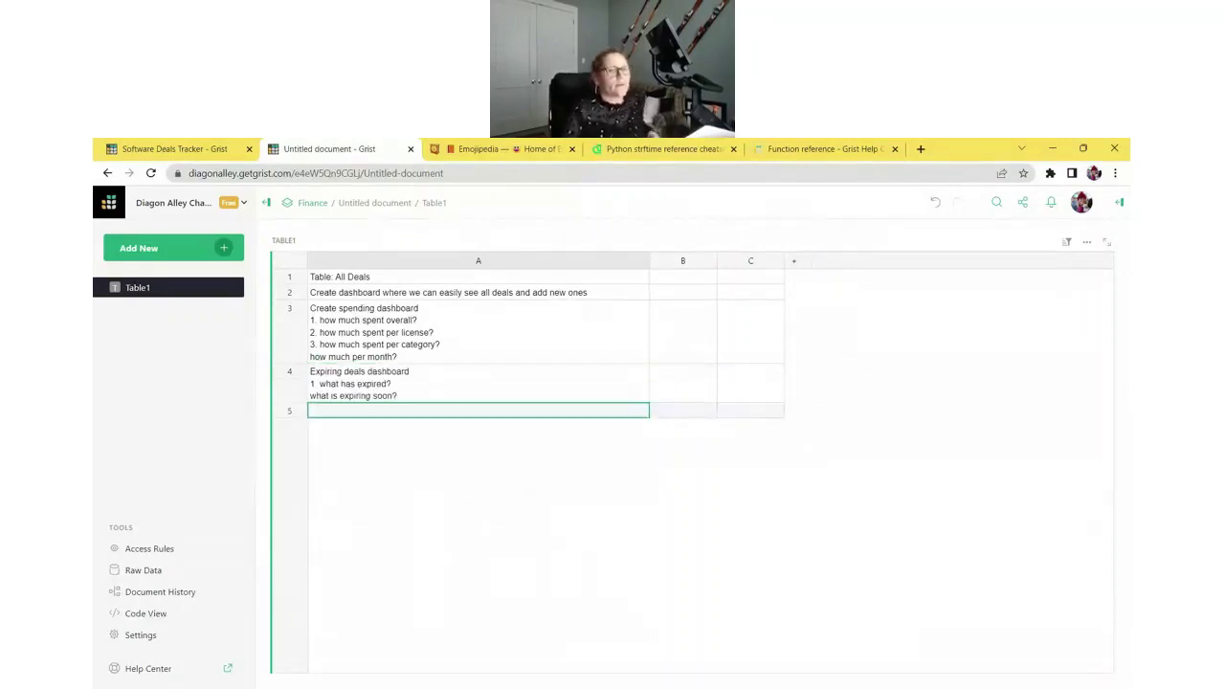
# Step: Open the settings of column B and set its column type to Toggle
pyautogui.click(677, 293)
pyautogui.click(1118, 205)
pyautogui.click(1096, 204)
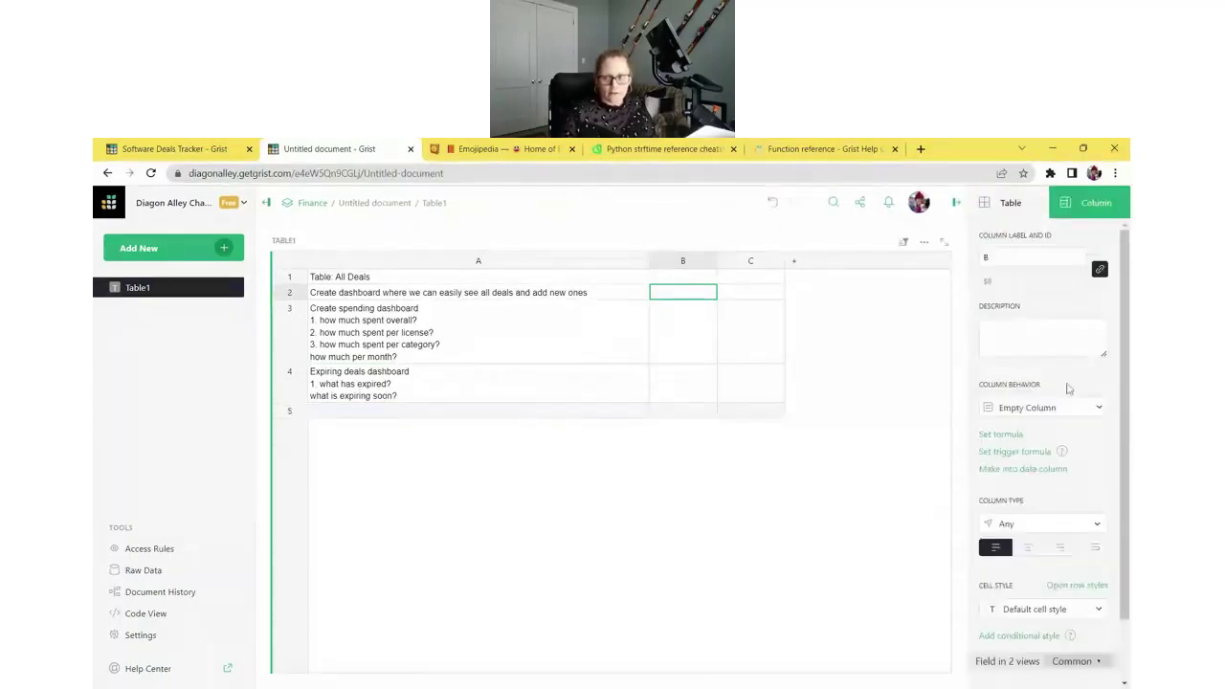
pyautogui.click(1033, 523)
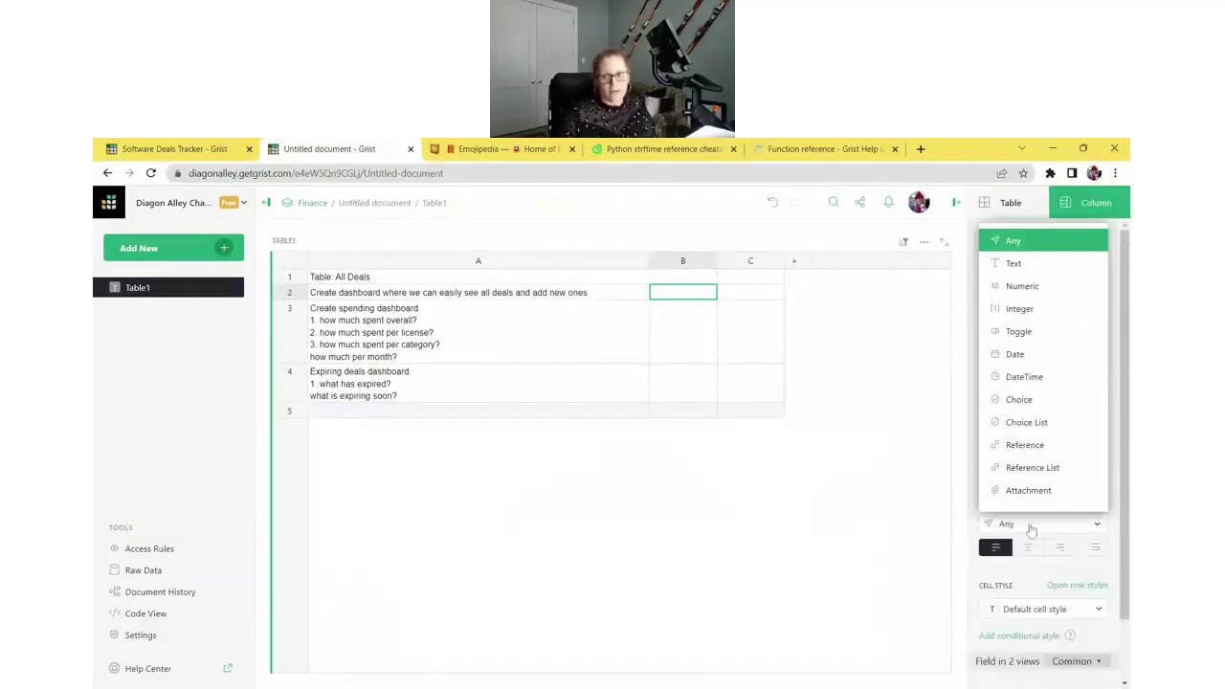
pyautogui.click(1019, 332)
pyautogui.click(550, 282)
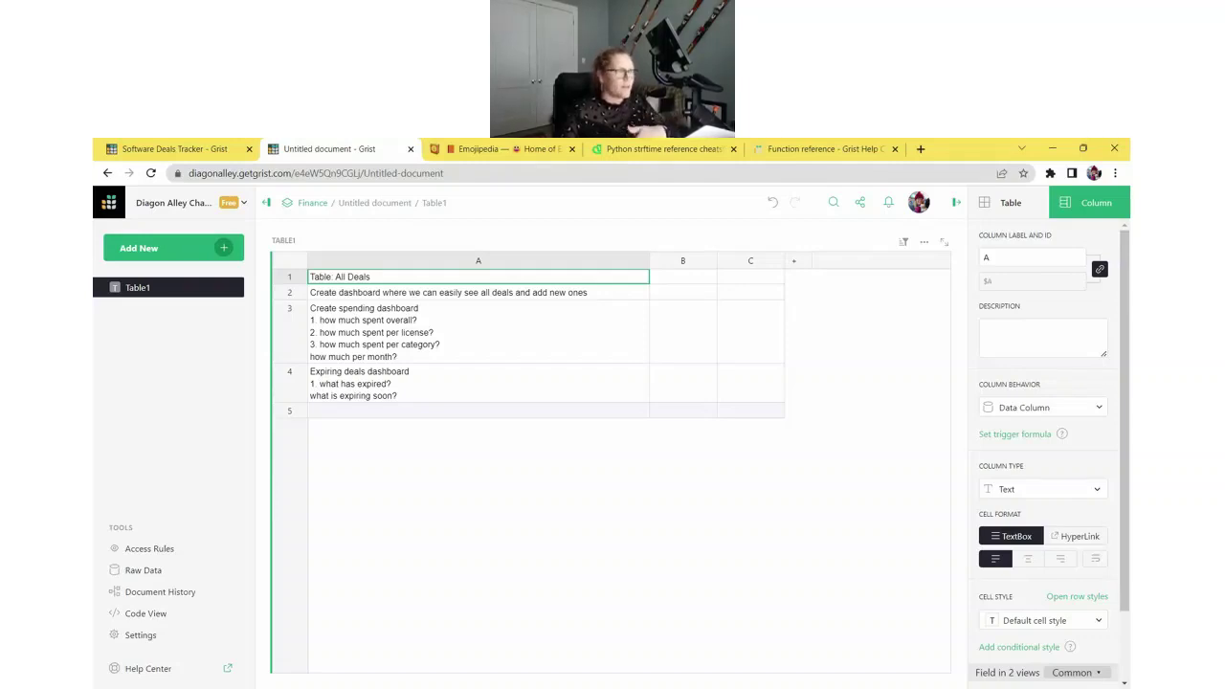
# Step: Import the All_Deals file of the Software Deals Tracker into the document as a new table
pyautogui.click(216, 251)
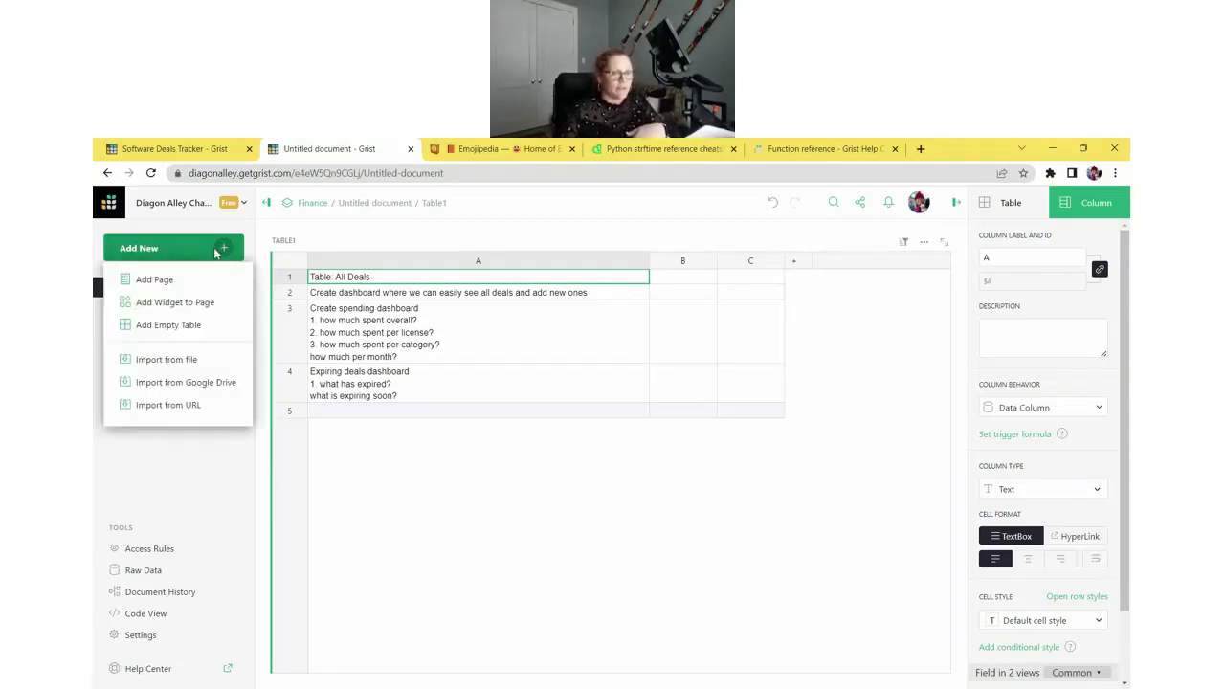
pyautogui.click(211, 362)
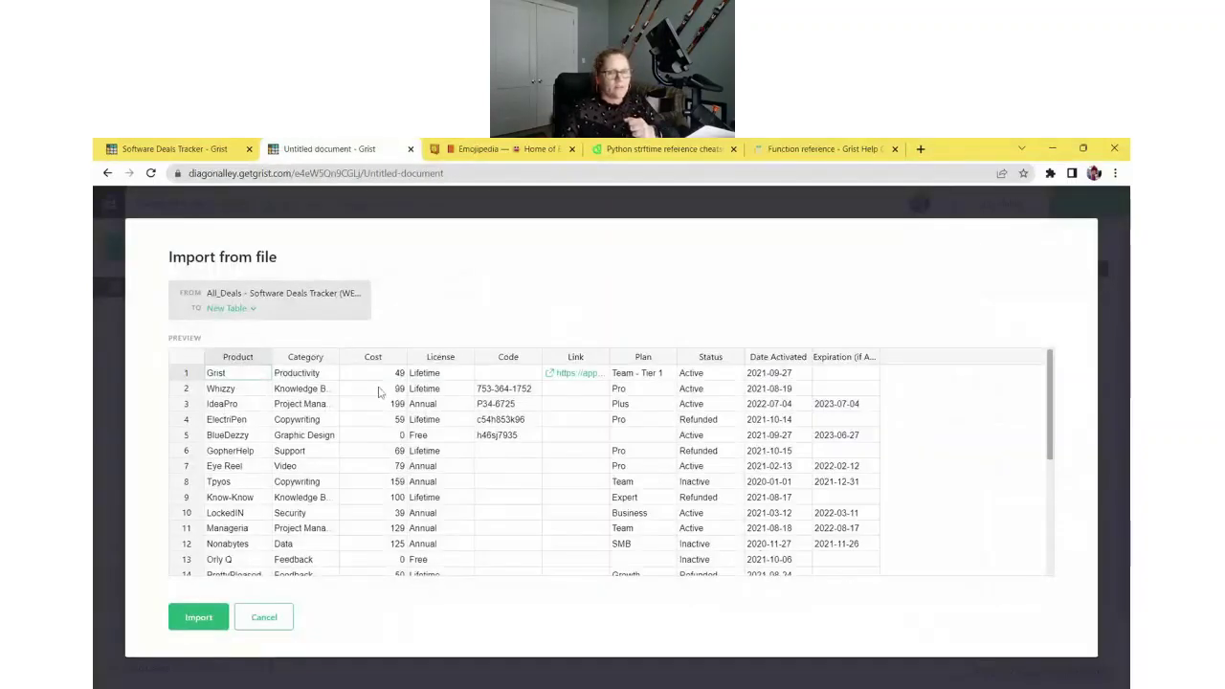
pyautogui.click(231, 308)
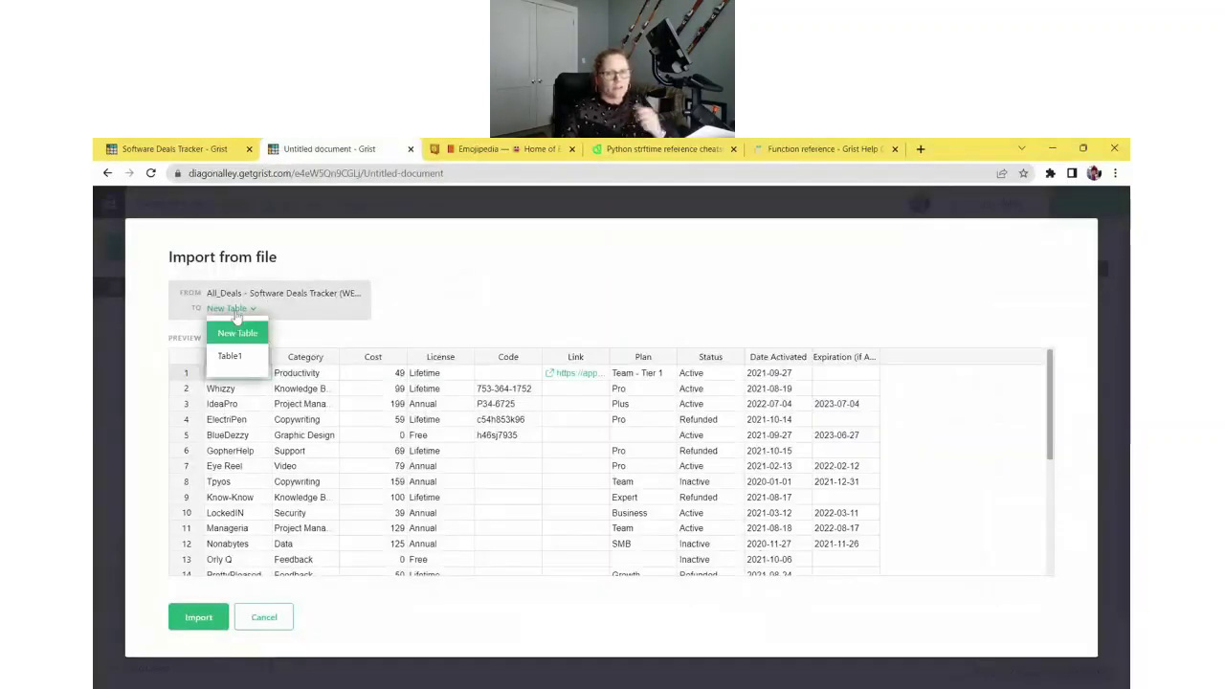
pyautogui.click(296, 332)
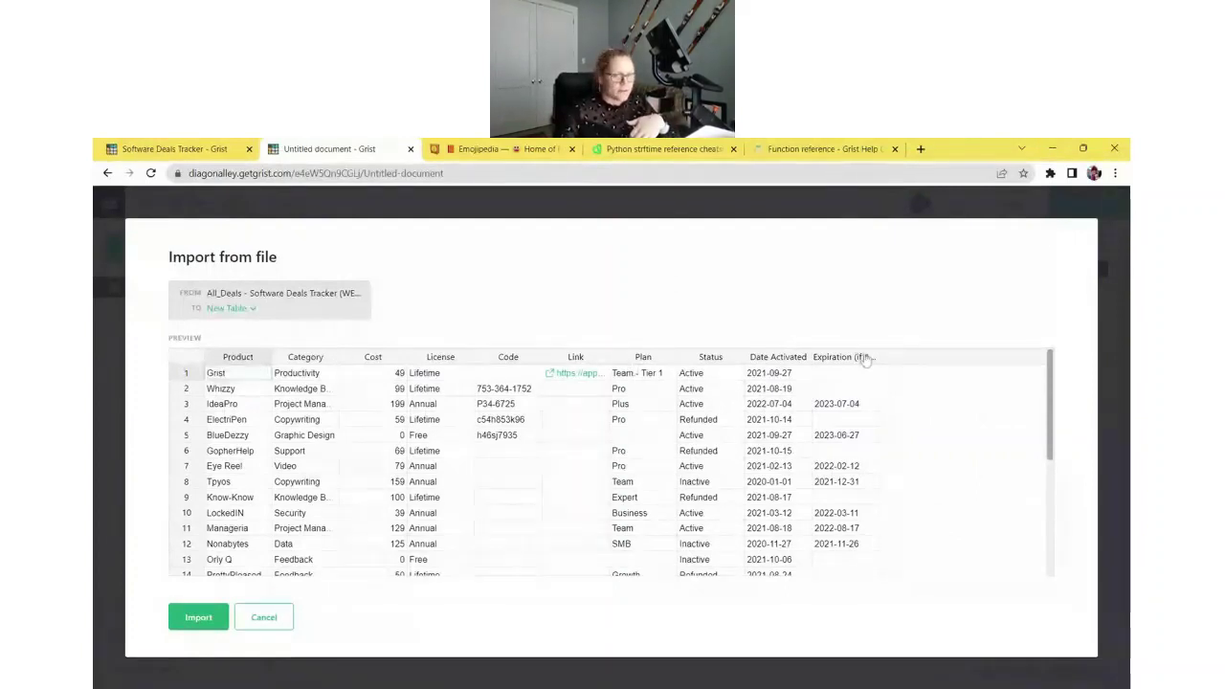
pyautogui.click(198, 617)
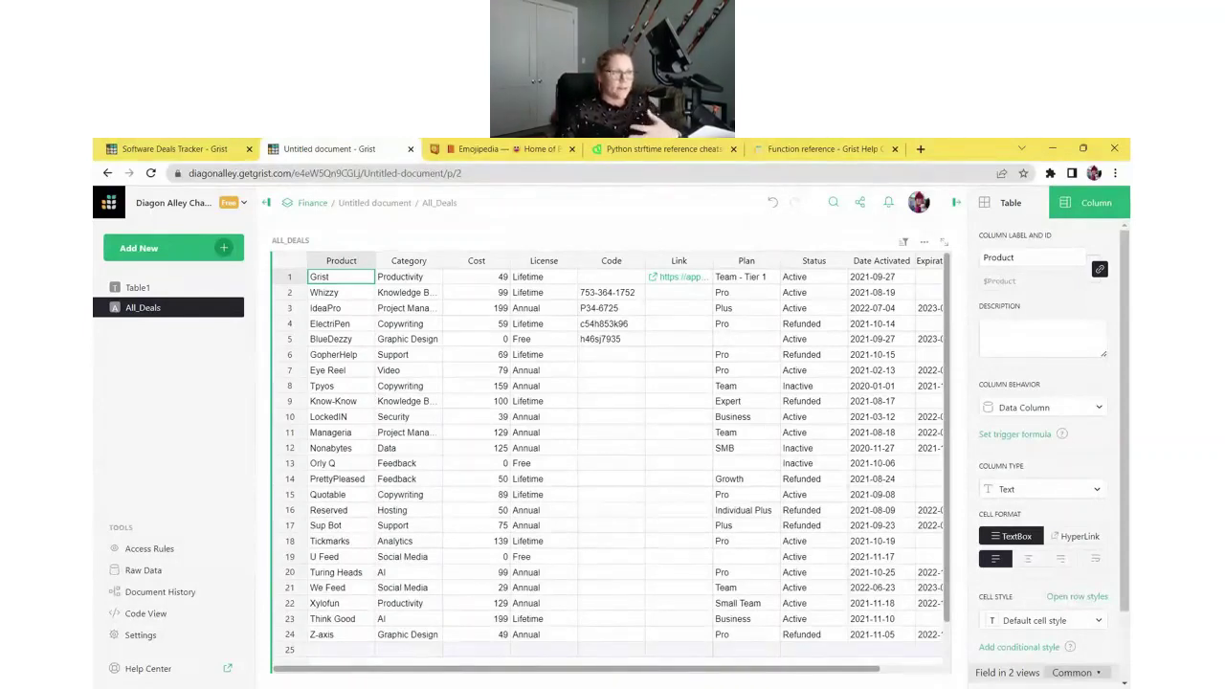
# Step: Examine the column types of Category, Cost and Date Activated in the All_Deals table and look across its remaining columns
pyautogui.click(415, 325)
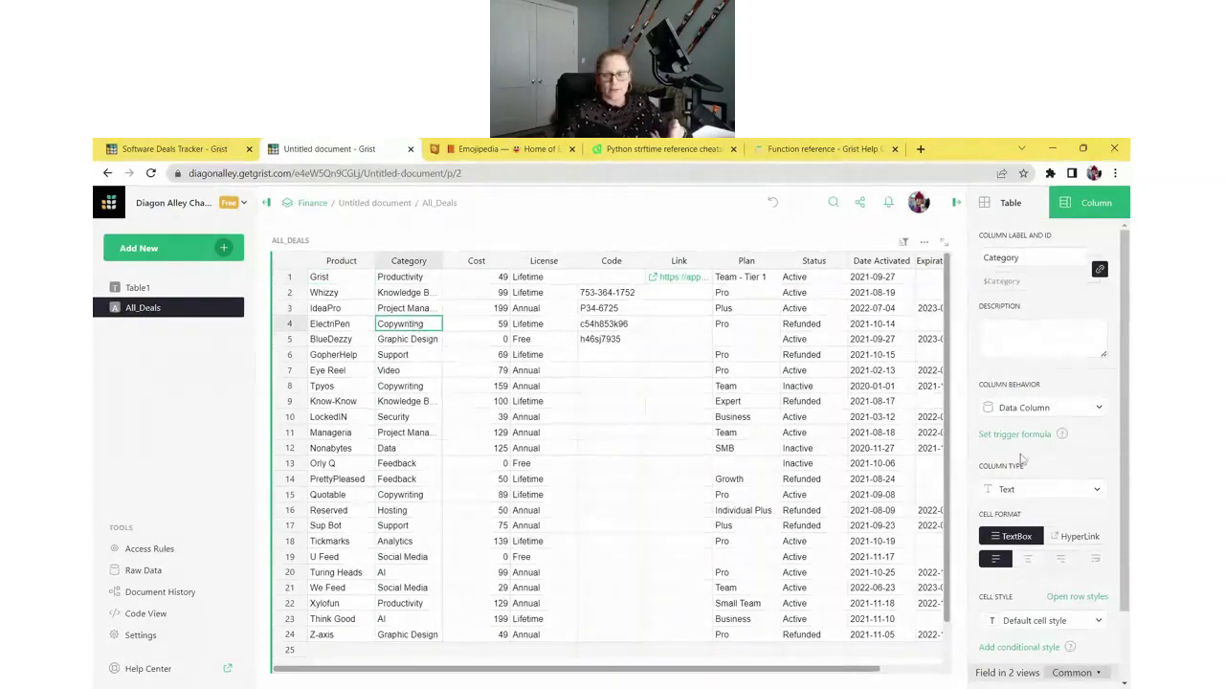
pyautogui.hotkey('ctrl', '+')
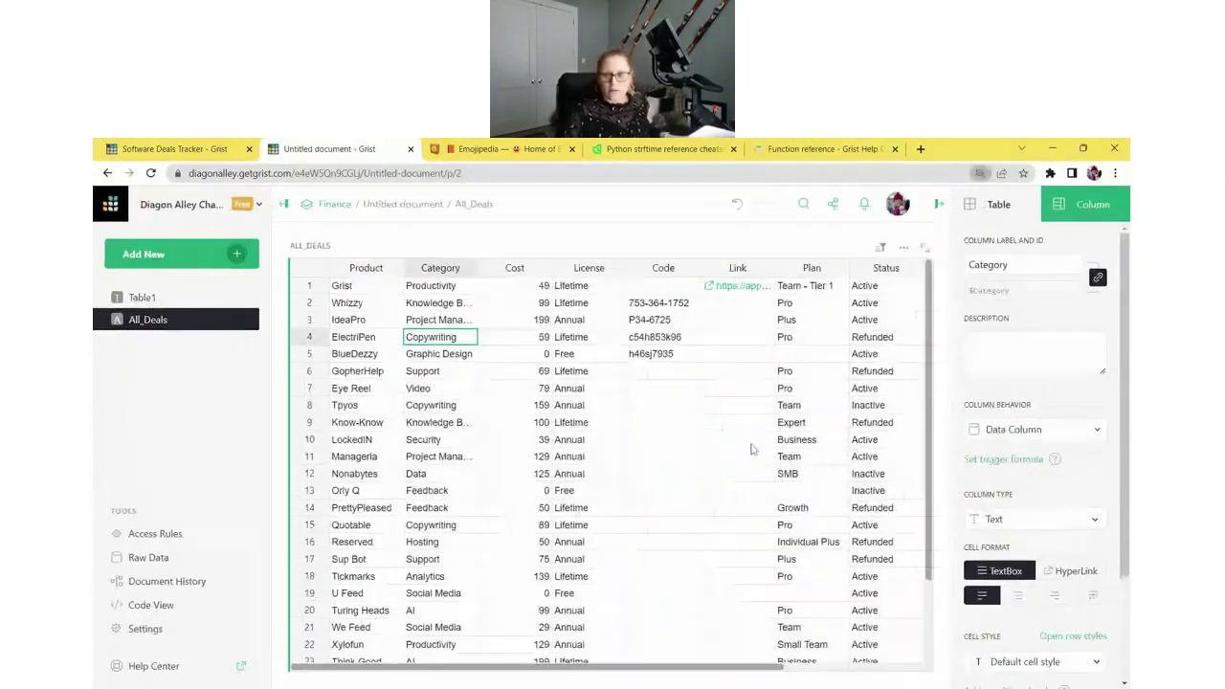
pyautogui.hotkey('ctrl', '+')
pyautogui.scroll(-3, 1014, 516)
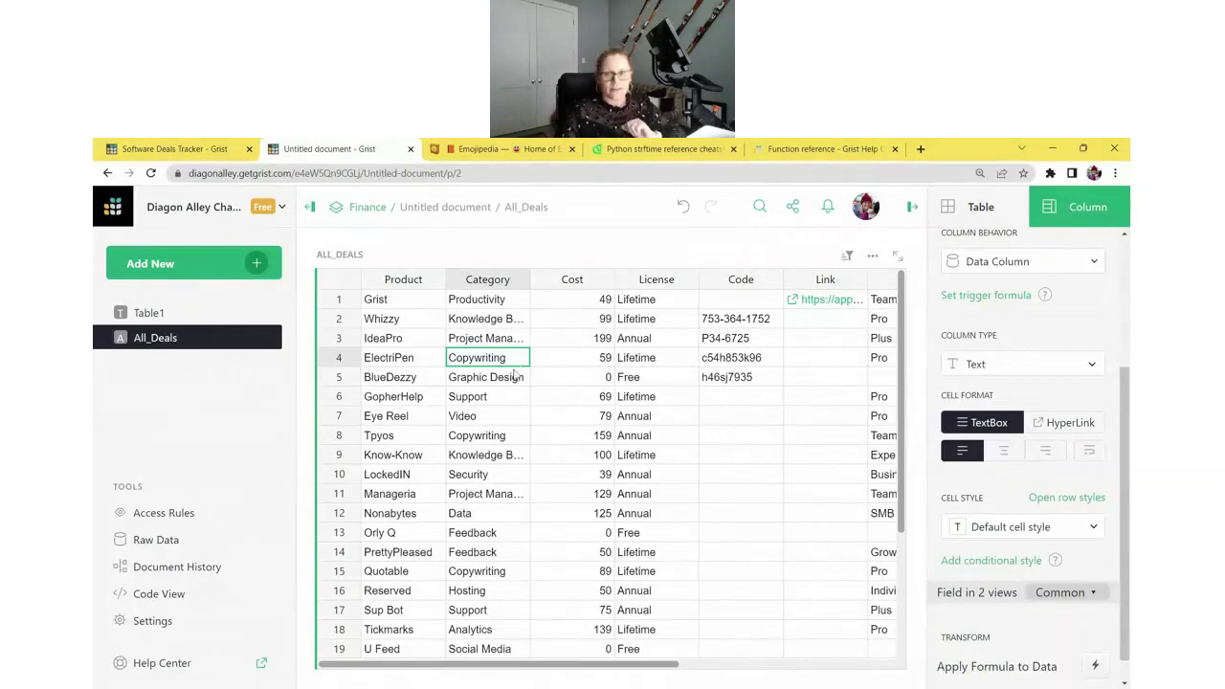
pyautogui.click(574, 362)
pyautogui.moveTo(643, 663); pyautogui.dragTo(864, 670)
pyautogui.click(725, 416)
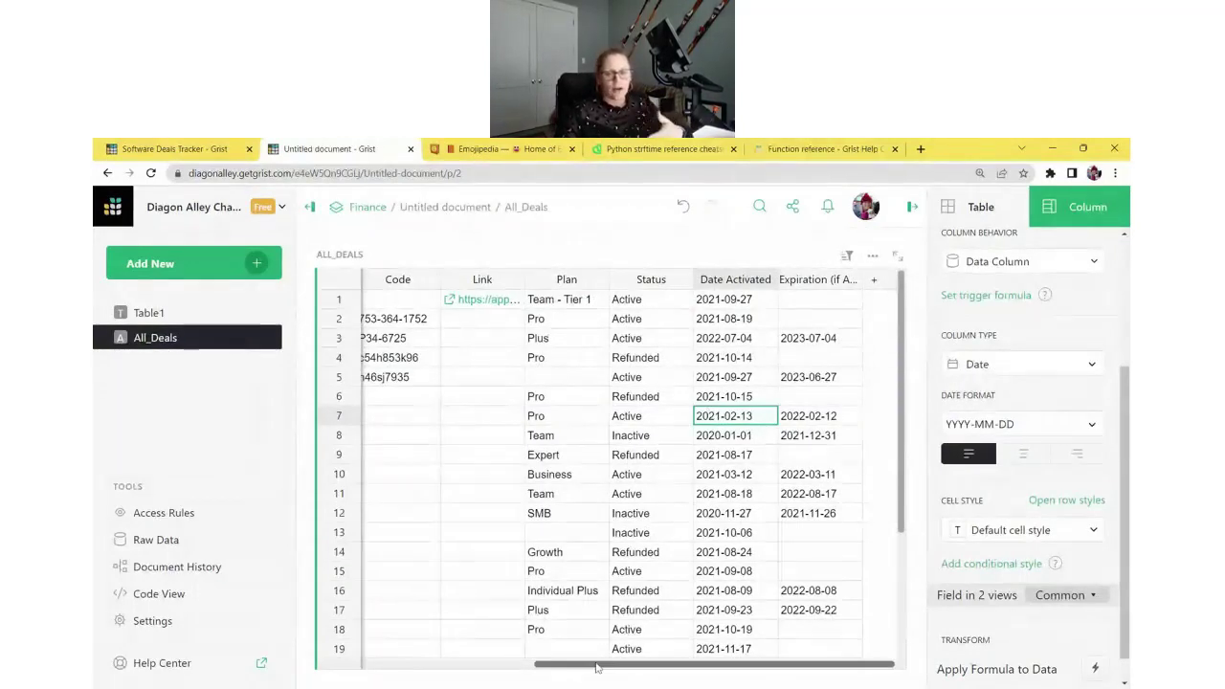
pyautogui.moveTo(595, 666); pyautogui.dragTo(373, 658)
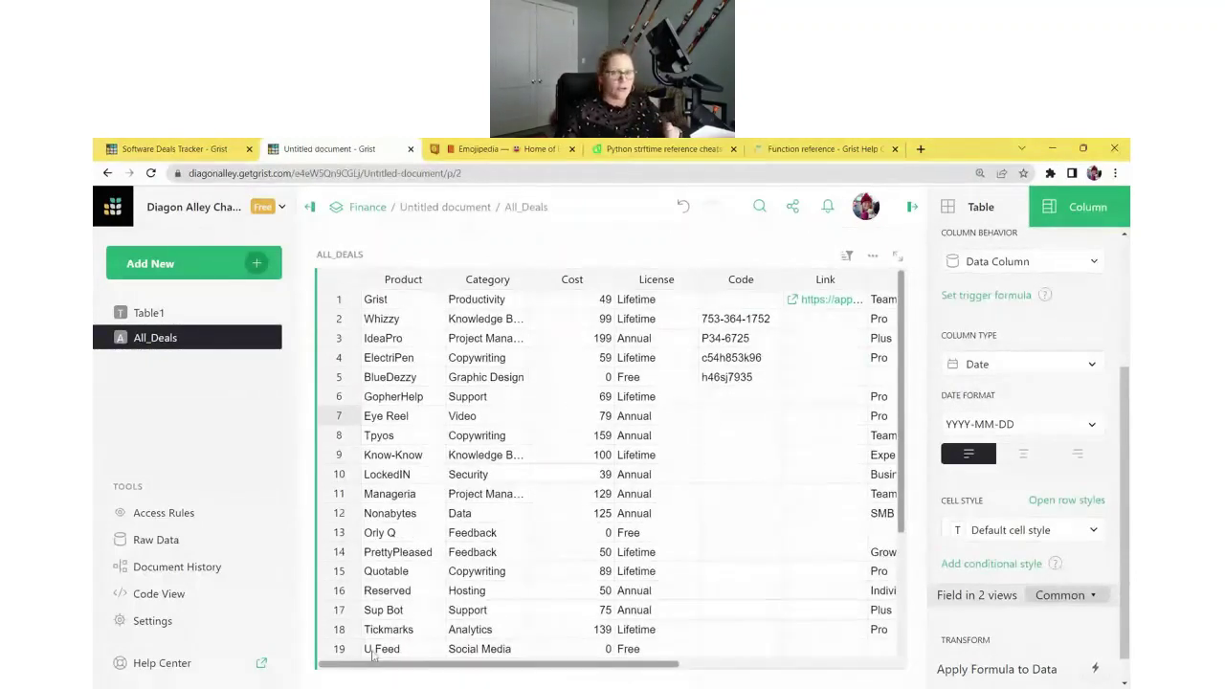
# Step: Format the Cost column's numbers as currency and look at the available currencies, keeping the default currency (USD)
pyautogui.click(571, 280)
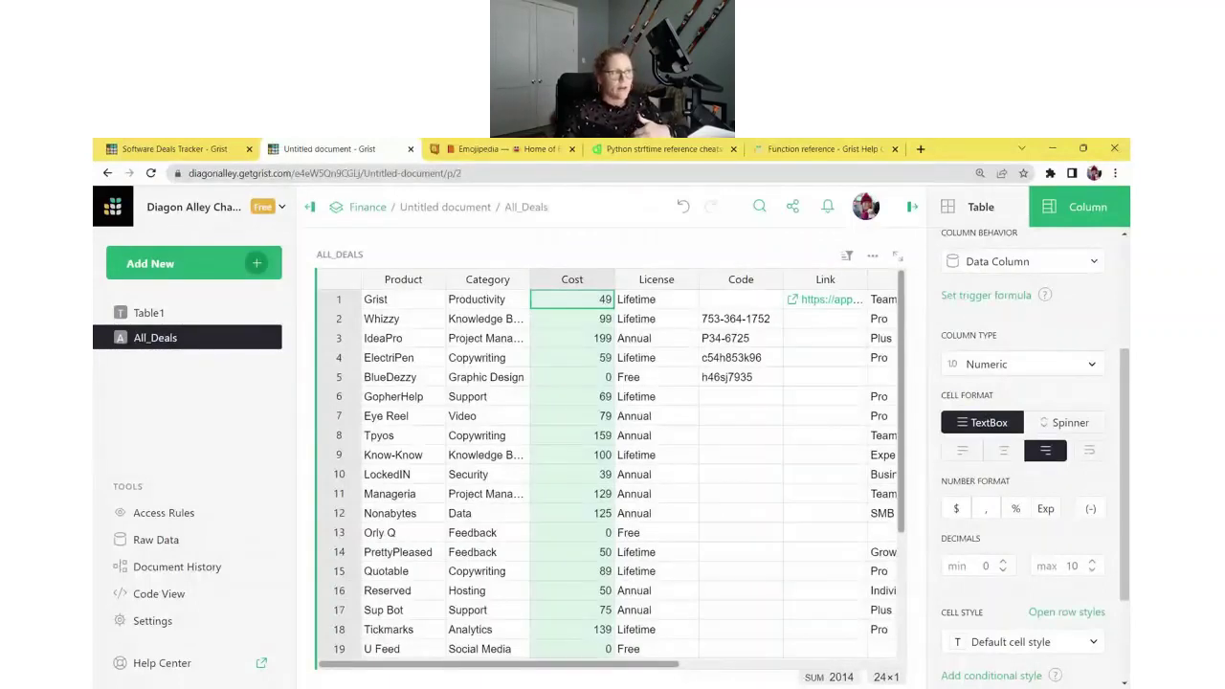
pyautogui.click(955, 511)
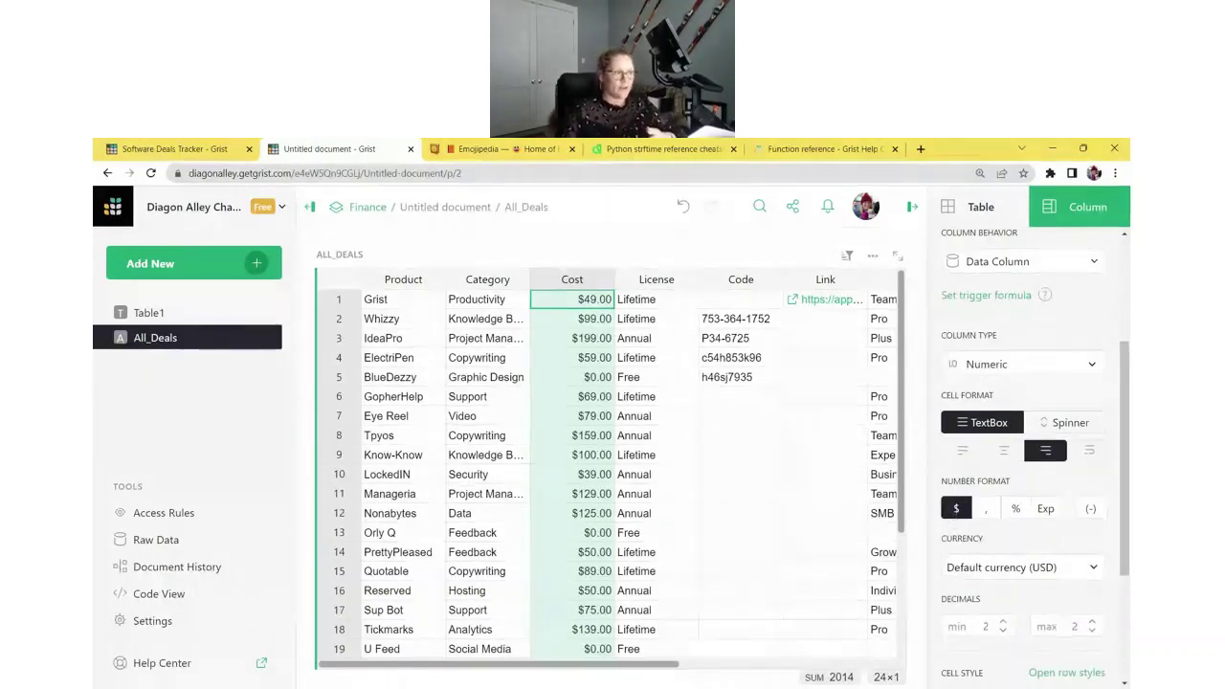
pyautogui.click(1067, 569)
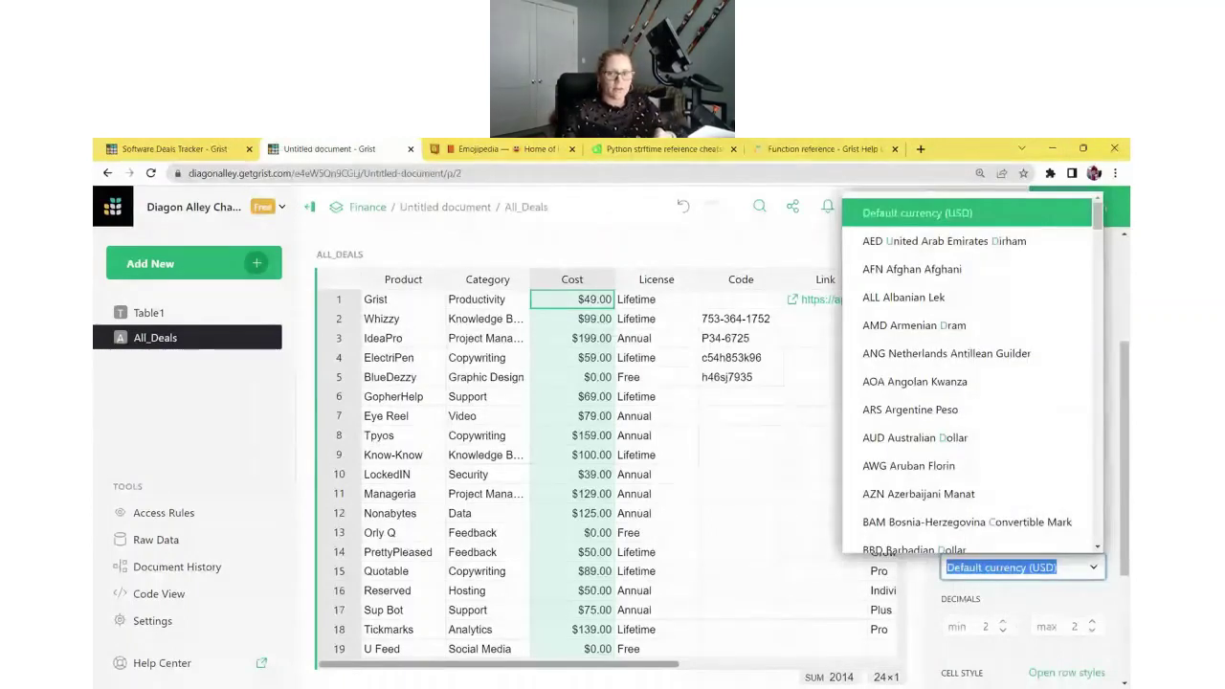
pyautogui.press('Escape')
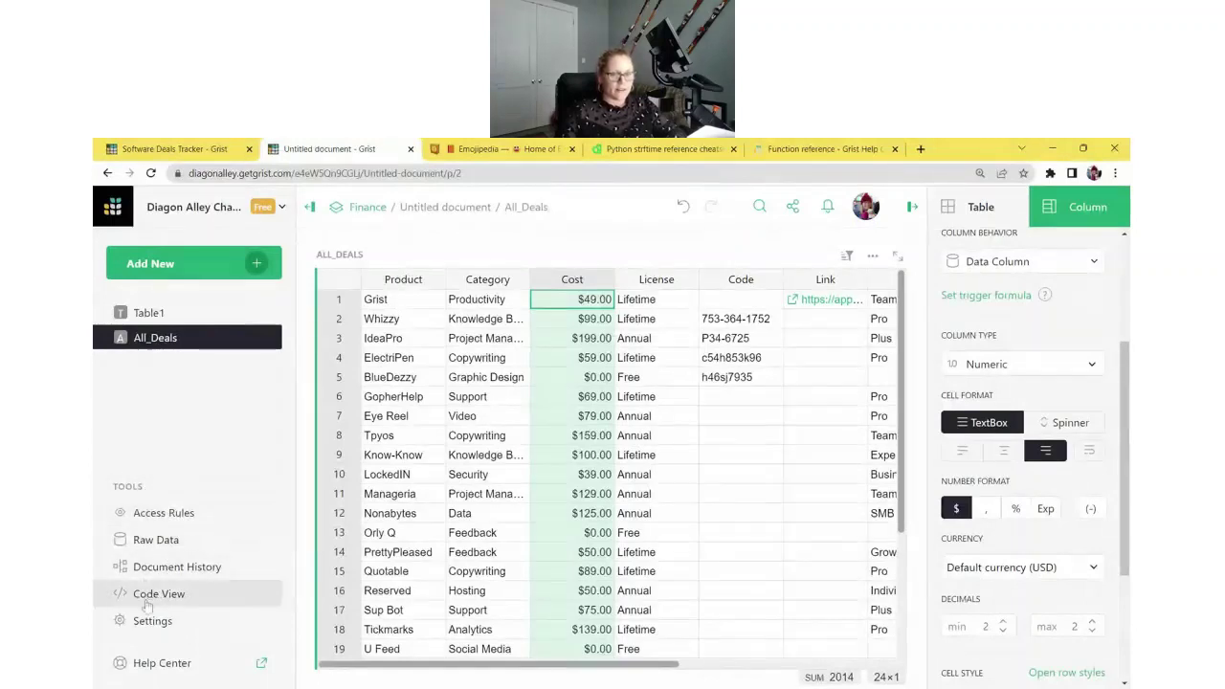
# Step: Examine the document-wide currency and time zone options in the document settings
pyautogui.click(176, 626)
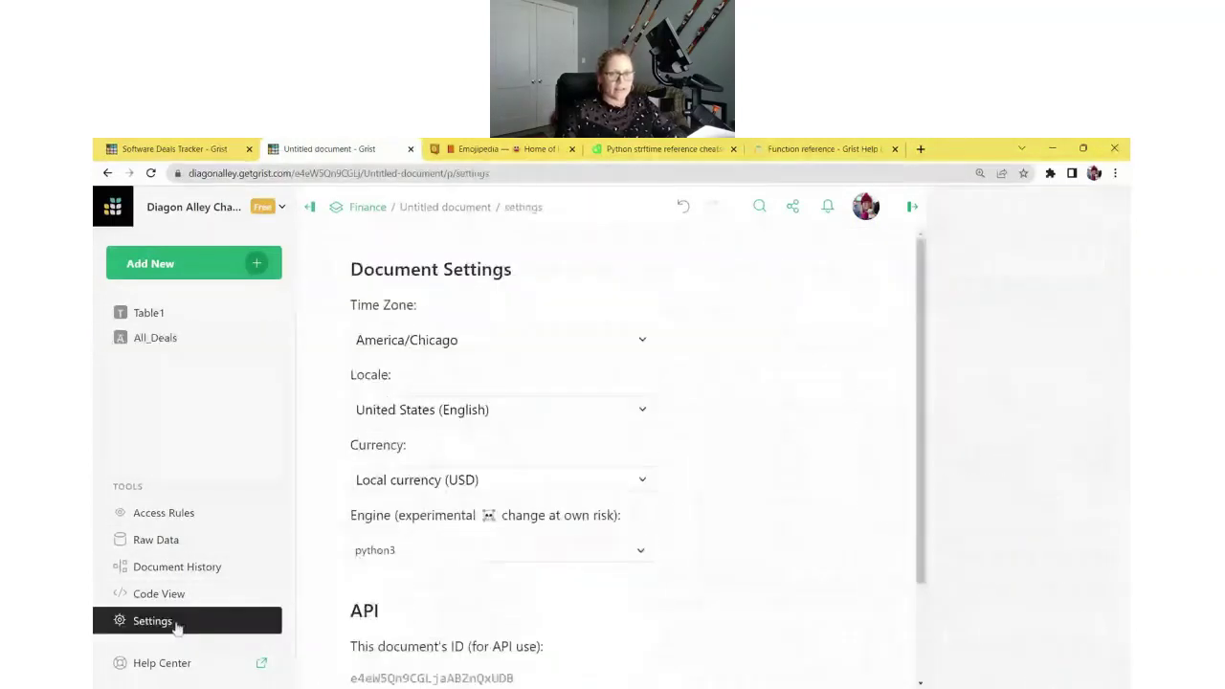
pyautogui.click(579, 471)
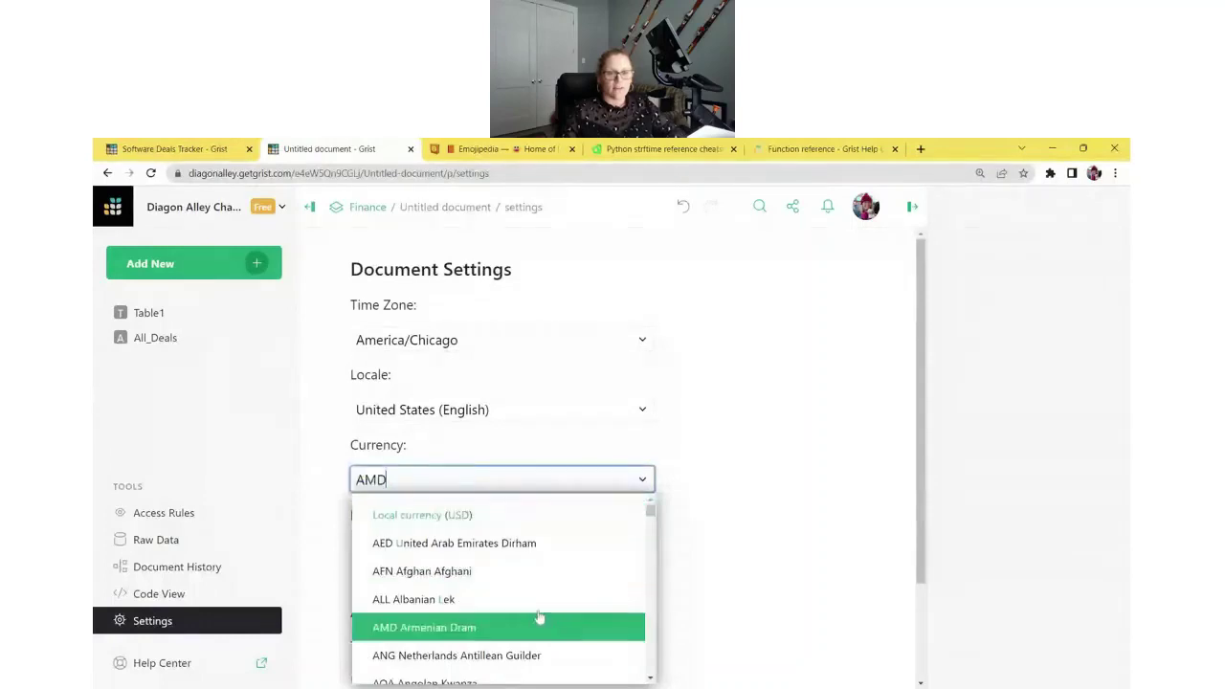
pyautogui.click(729, 465)
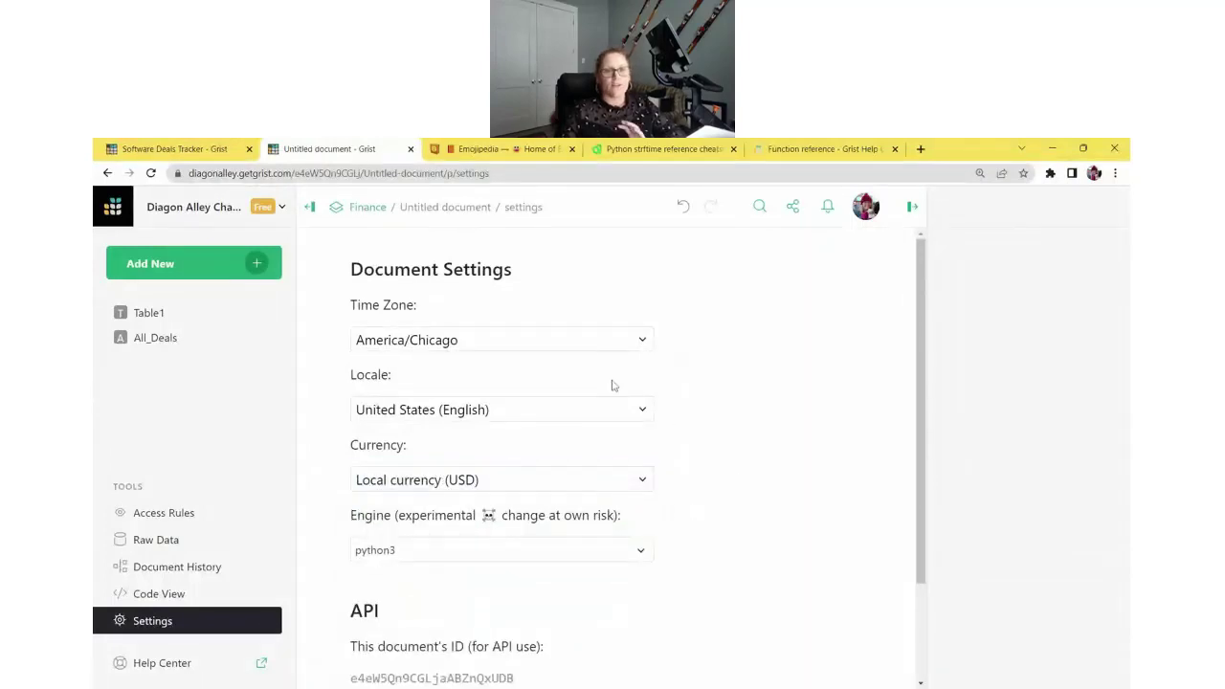
pyautogui.click(581, 349)
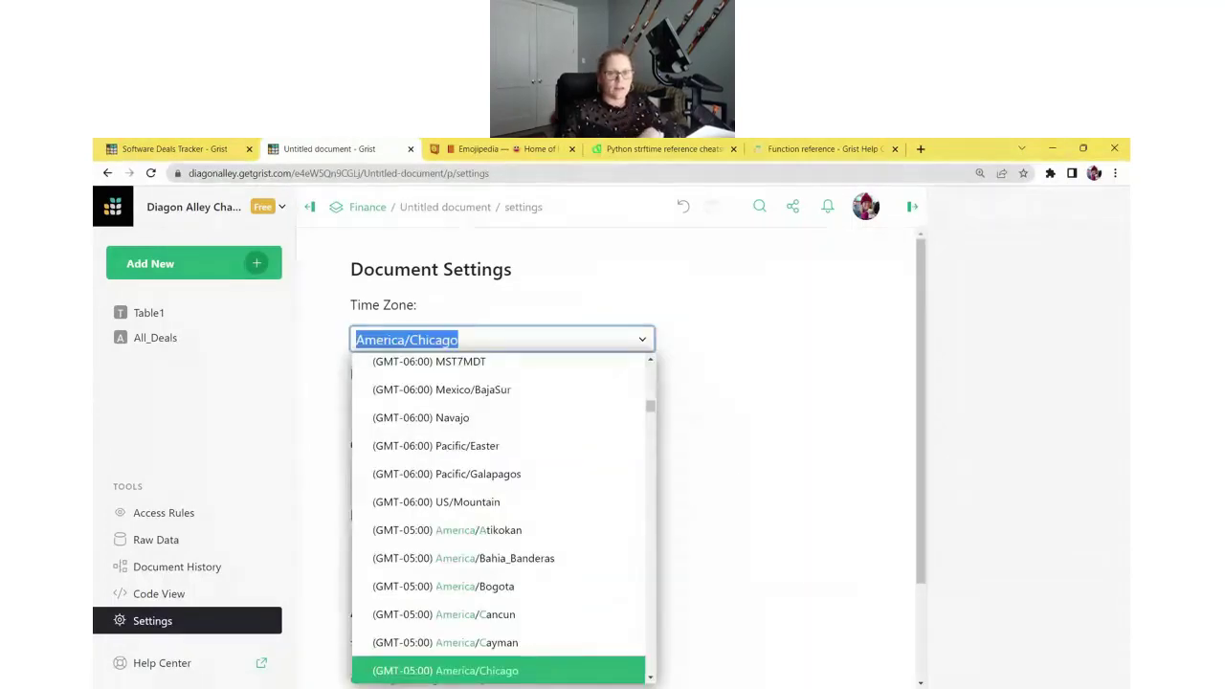
pyautogui.click(711, 400)
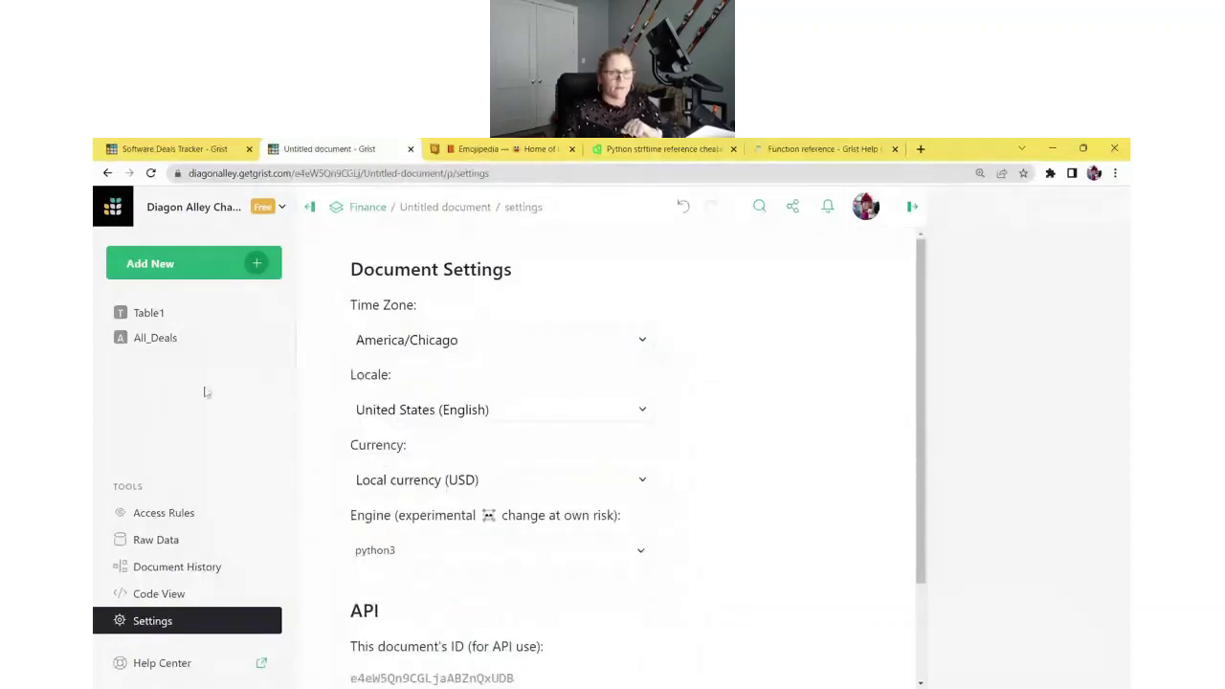
# Step: Return to the All_Deals table and examine the currency choices available for the Cost column
pyautogui.click(167, 335)
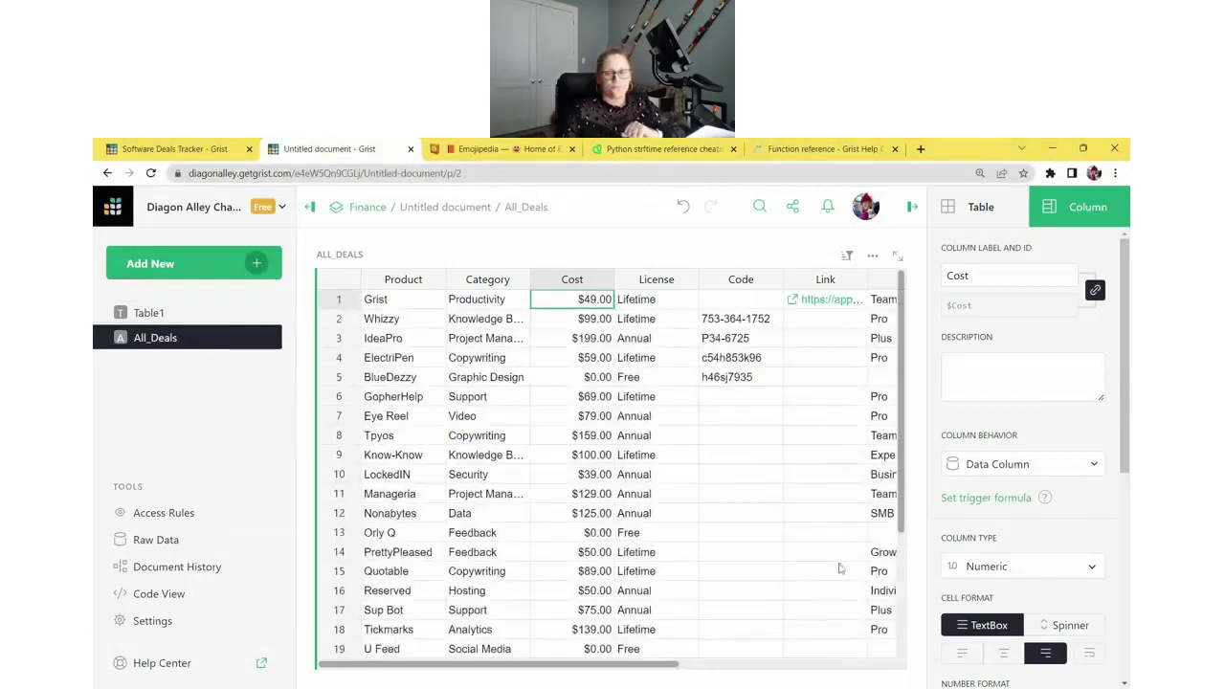
pyautogui.scroll(-5, 1039, 481)
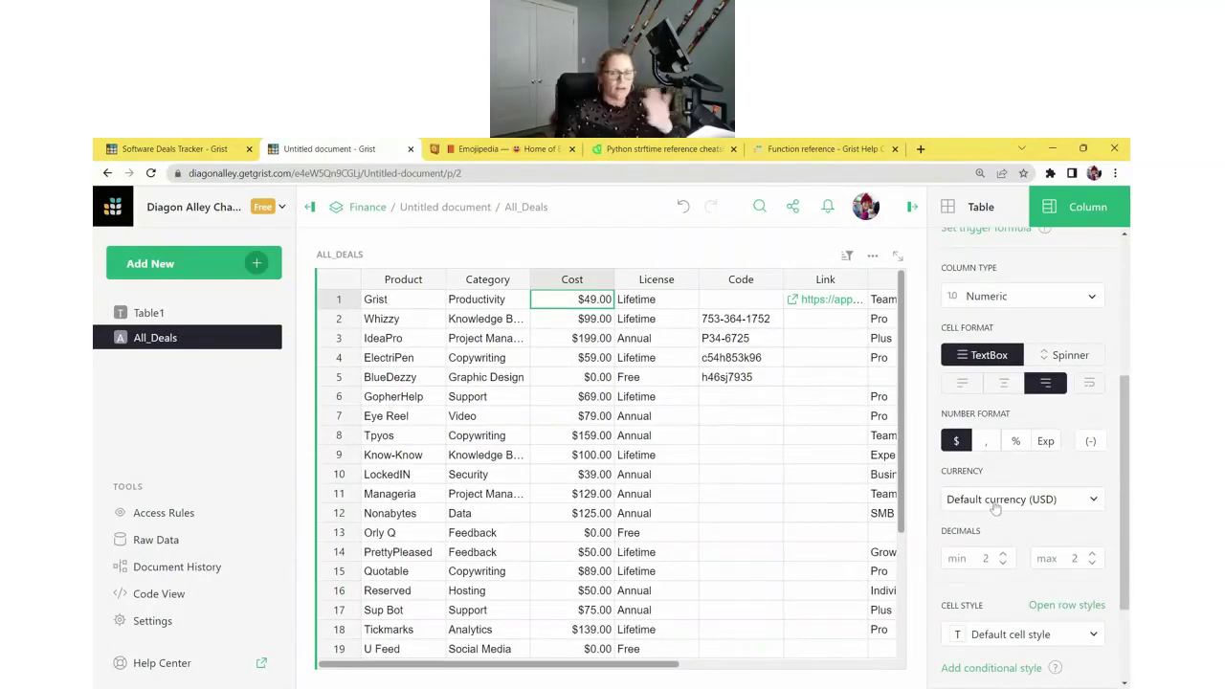
pyautogui.click(1023, 497)
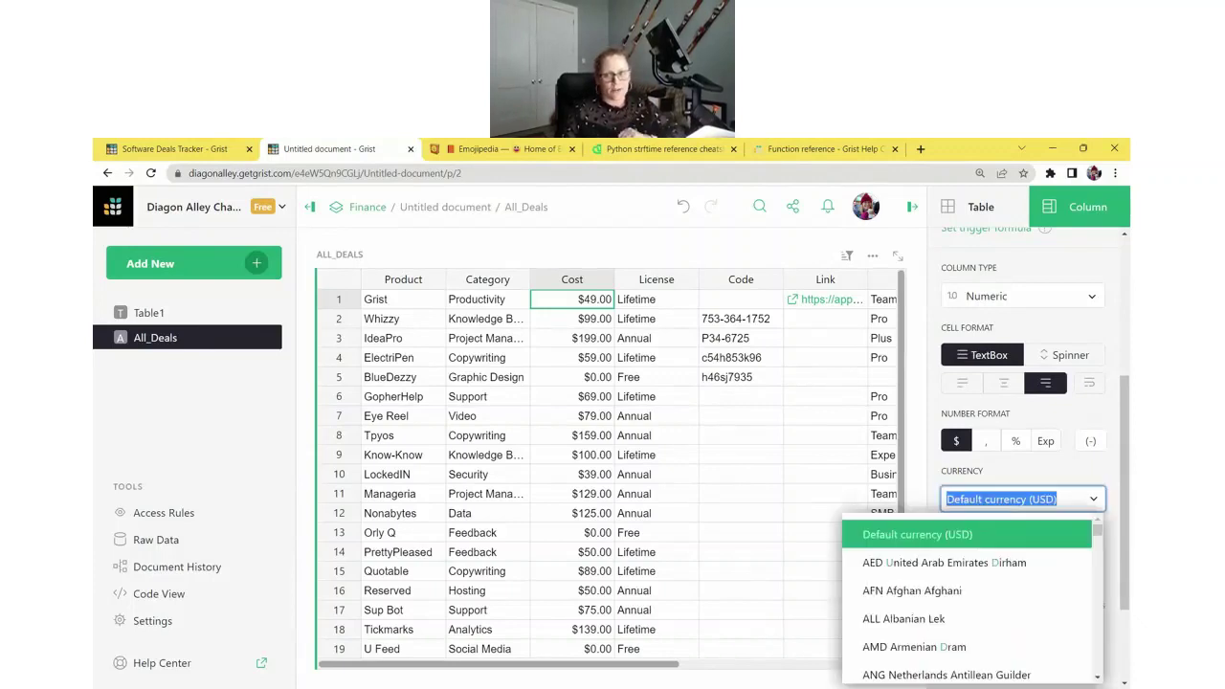
pyautogui.click(1028, 486)
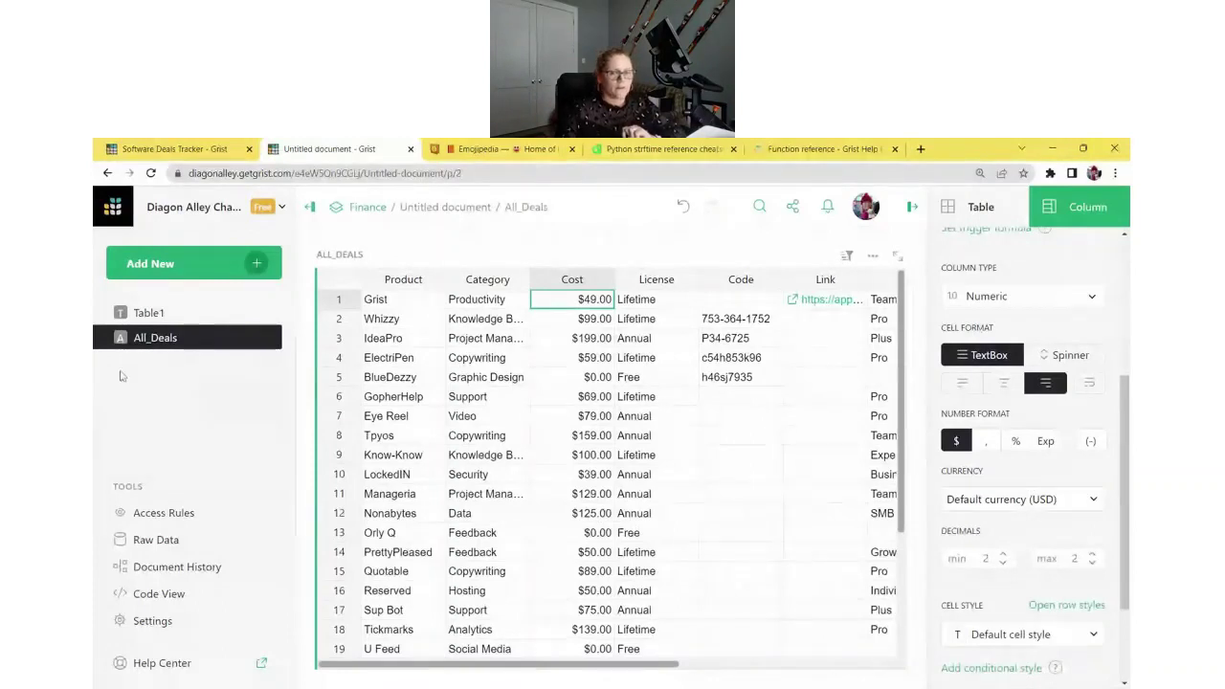
# Step: Set the date format of the Date Activated column to MM/DD/YYYY
pyautogui.moveTo(440, 664); pyautogui.dragTo(667, 681)
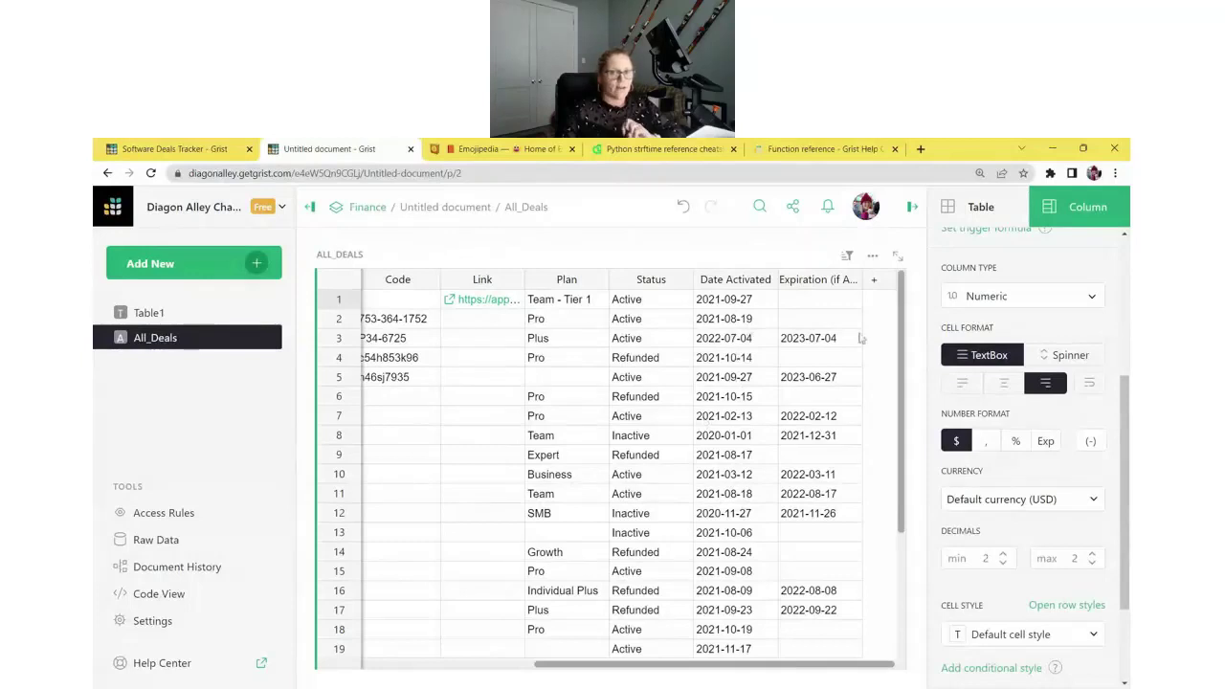
pyautogui.click(773, 321)
pyautogui.click(788, 325)
pyautogui.click(749, 328)
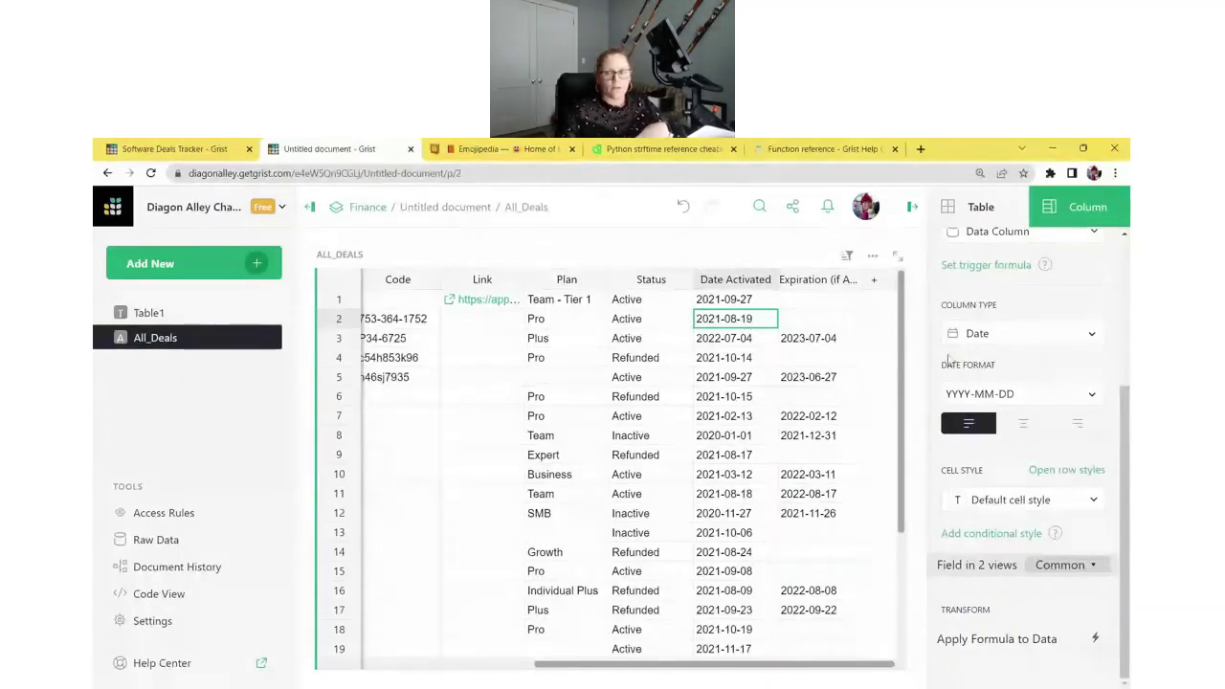
pyautogui.click(1031, 398)
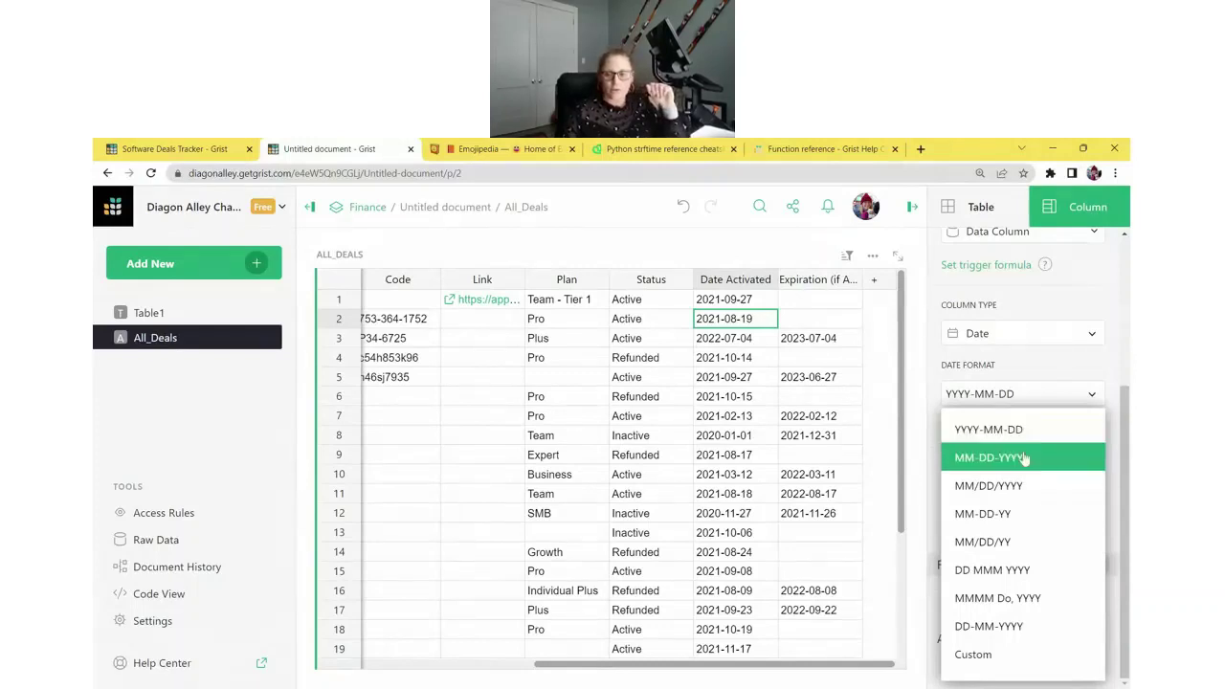
pyautogui.click(1024, 486)
# Step: Set the Expiration column's date format to MM/DD/YYYY and view the list of available column types
pyautogui.click(798, 360)
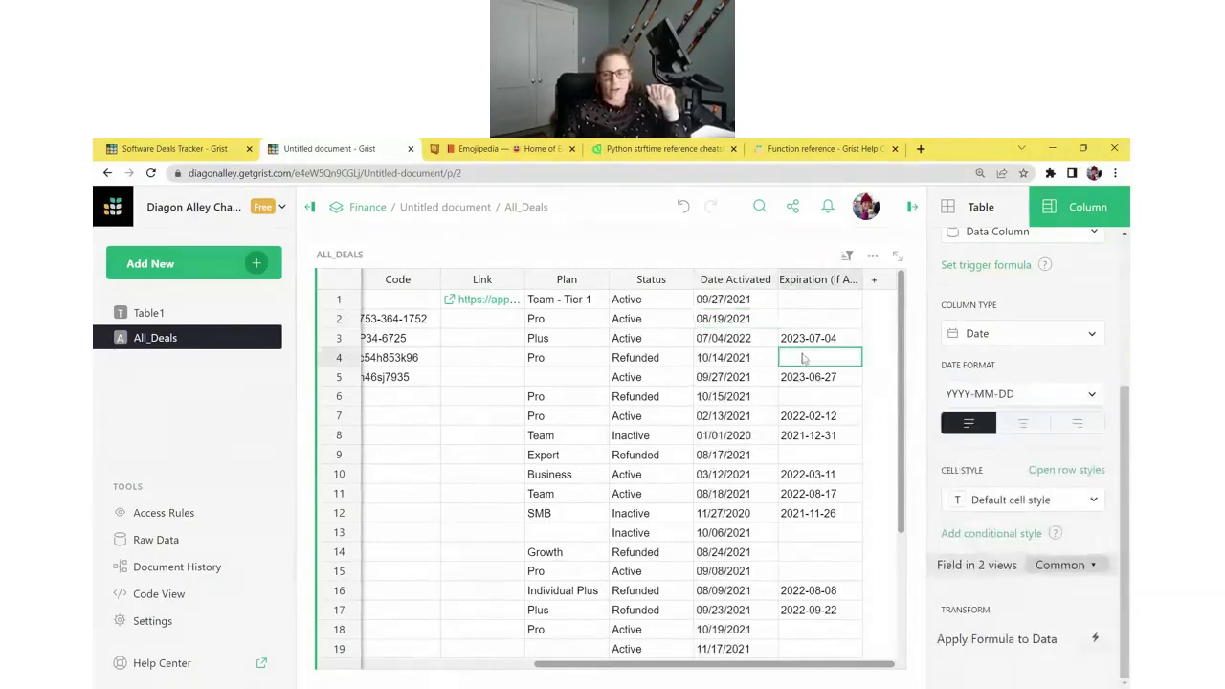
pyautogui.click(1012, 404)
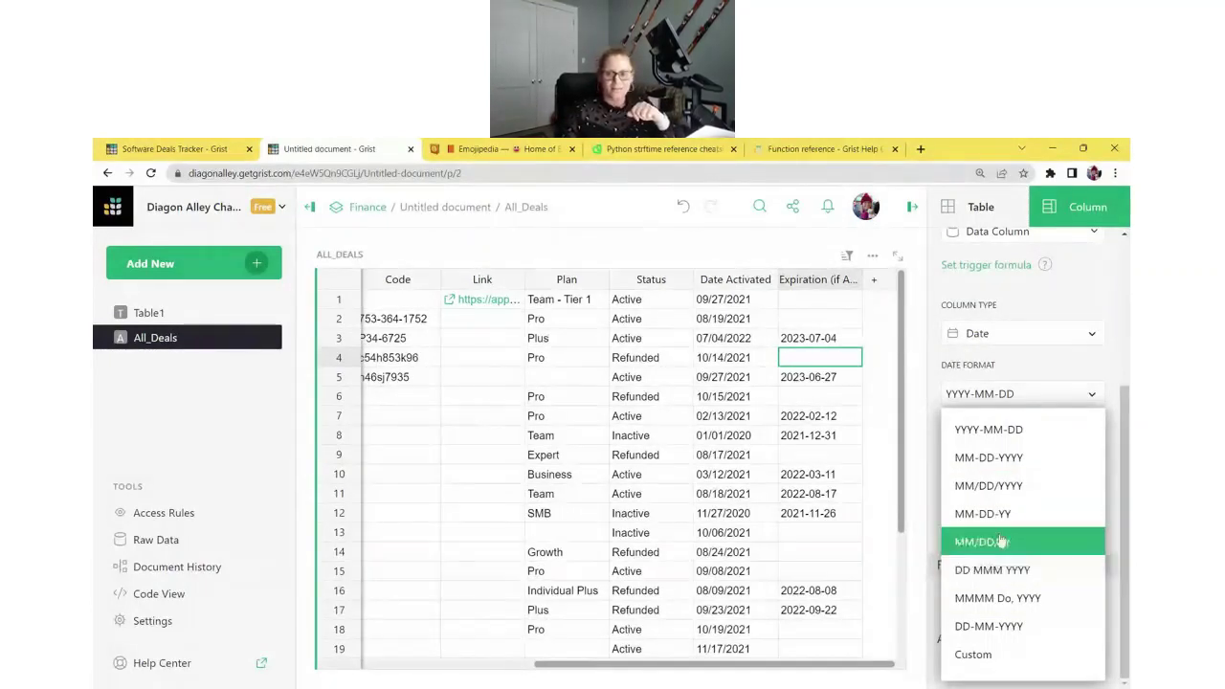
pyautogui.click(990, 485)
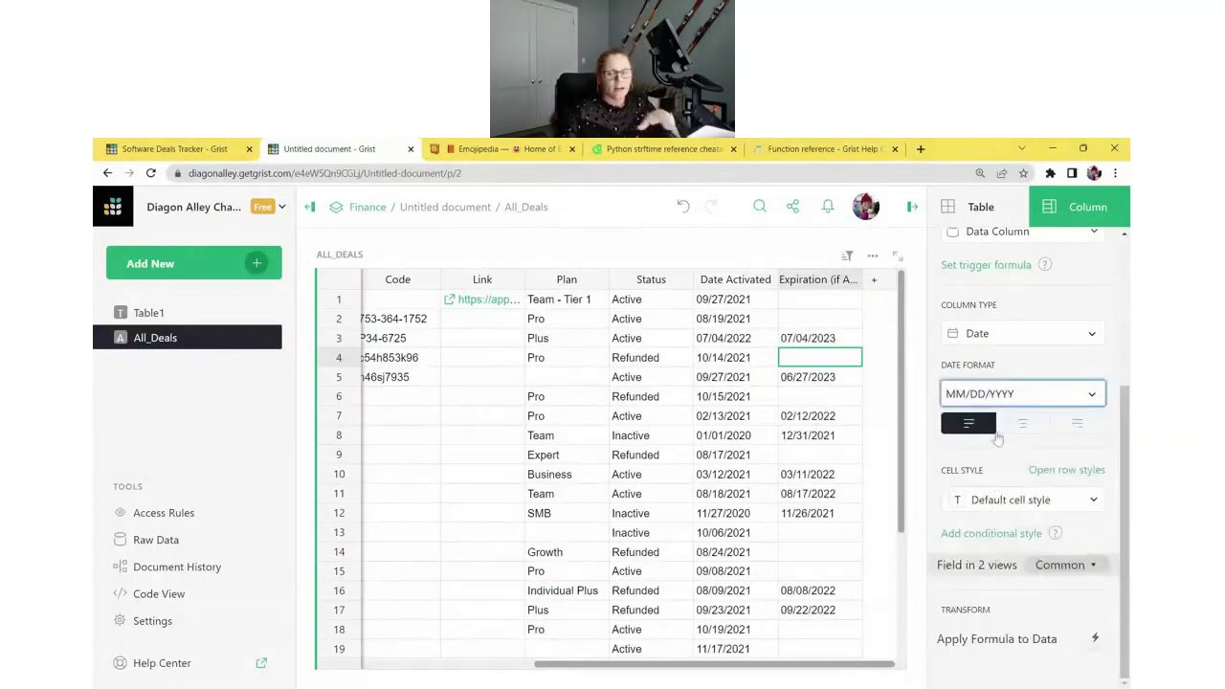
pyautogui.click(1051, 335)
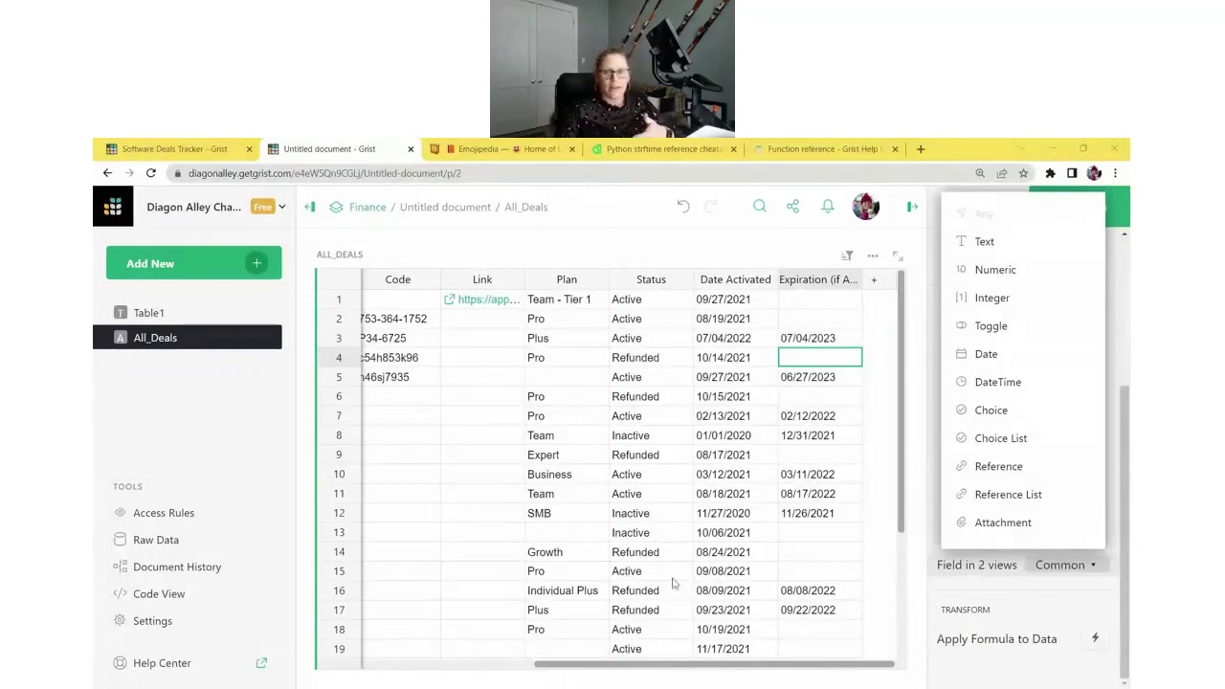
# Step: Convert the Status column to the Choice type with the choices Active, Refunded and Inactive
pyautogui.click(651, 279)
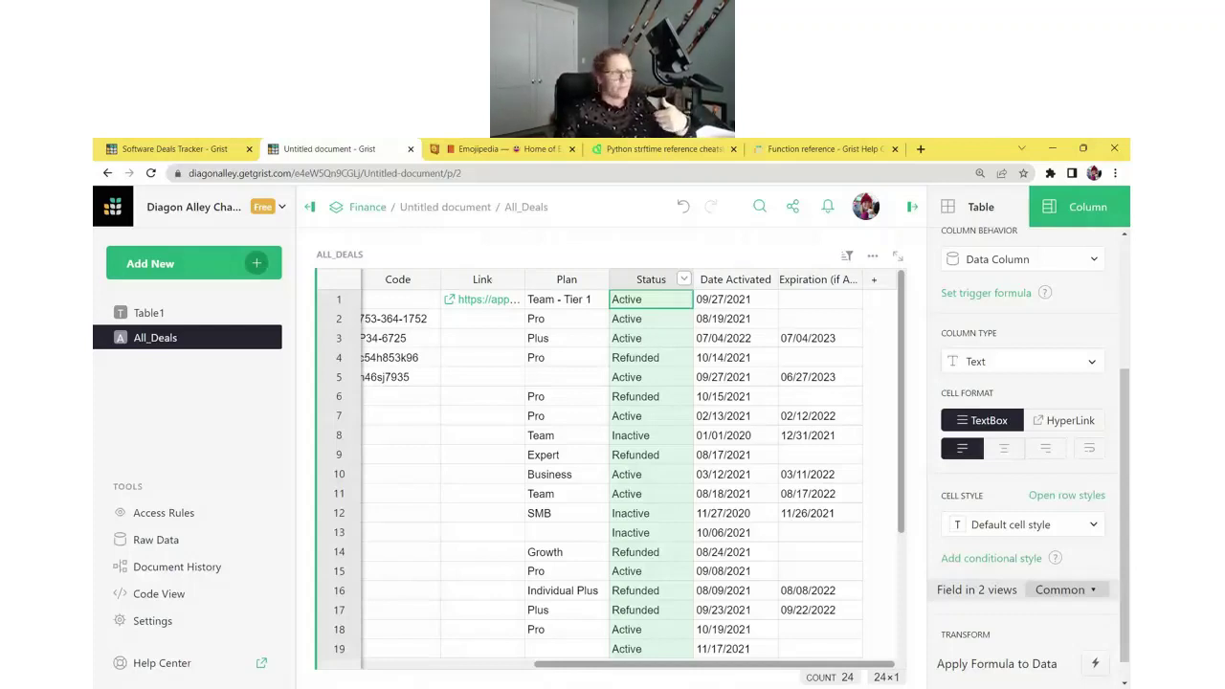
pyautogui.click(1077, 364)
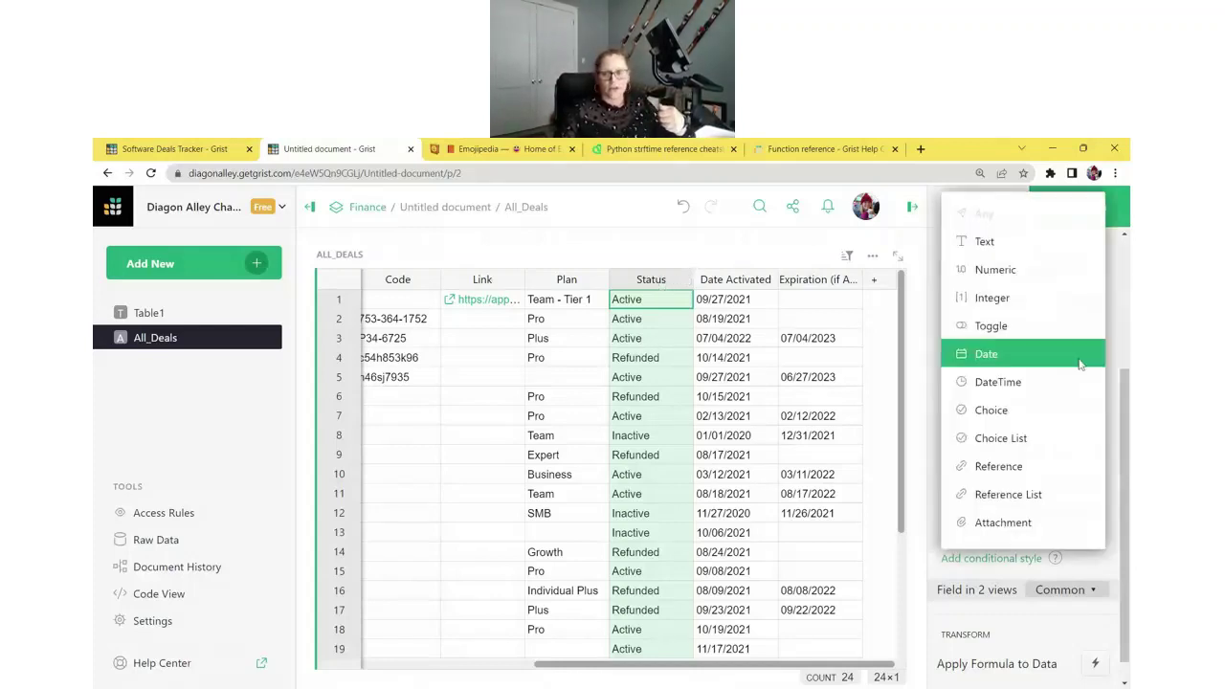
pyautogui.click(1076, 410)
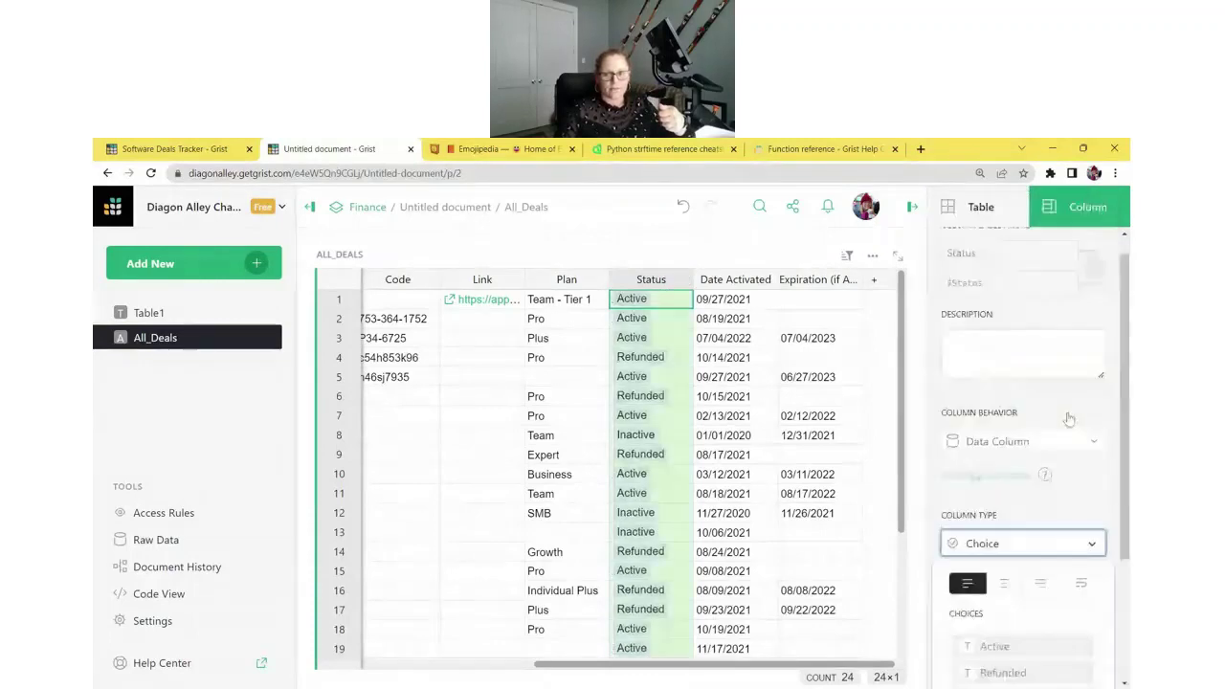
pyautogui.scroll(-2, 1067, 418)
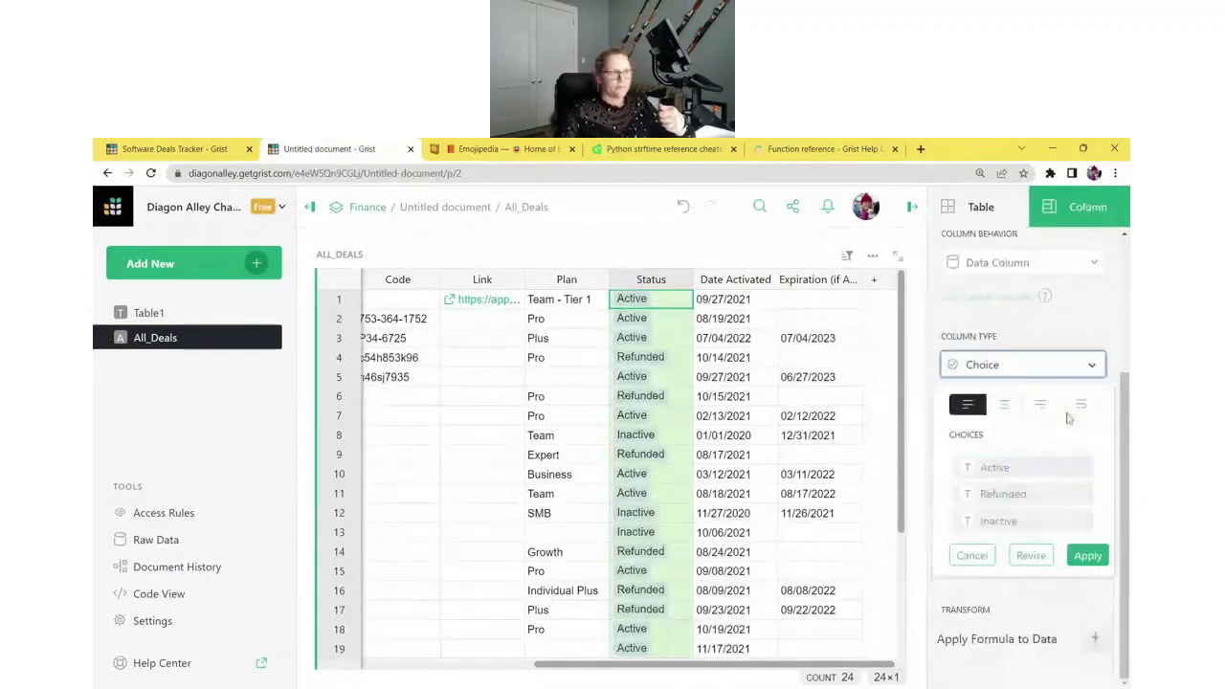
pyautogui.click(1088, 556)
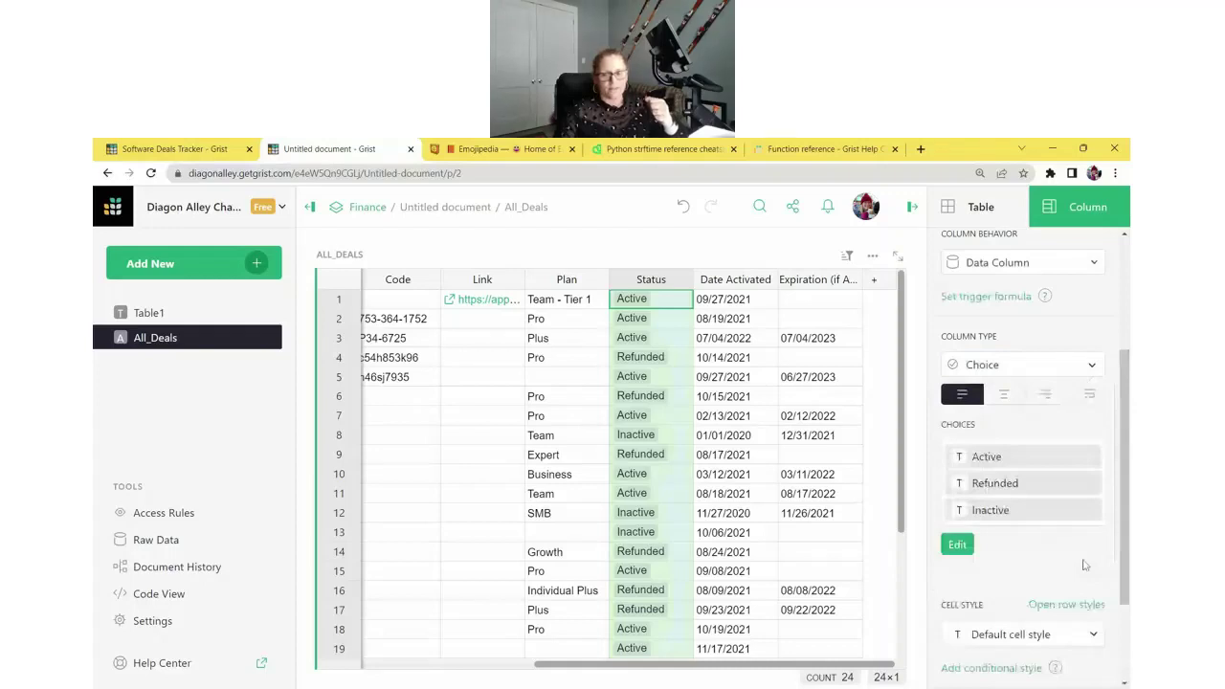
# Step: Add "New Choice!" to the Status column's choices, save it, and show the choice list in row 6's Status cell
pyautogui.click(957, 544)
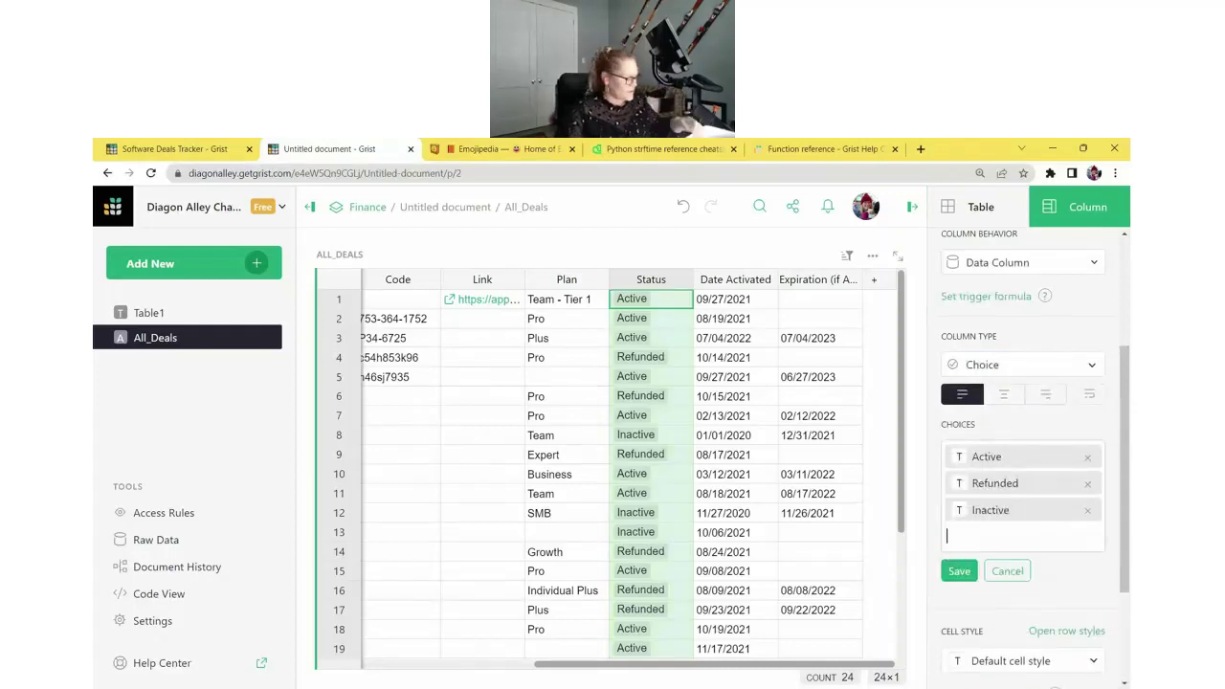
pyautogui.write('New Choice!')
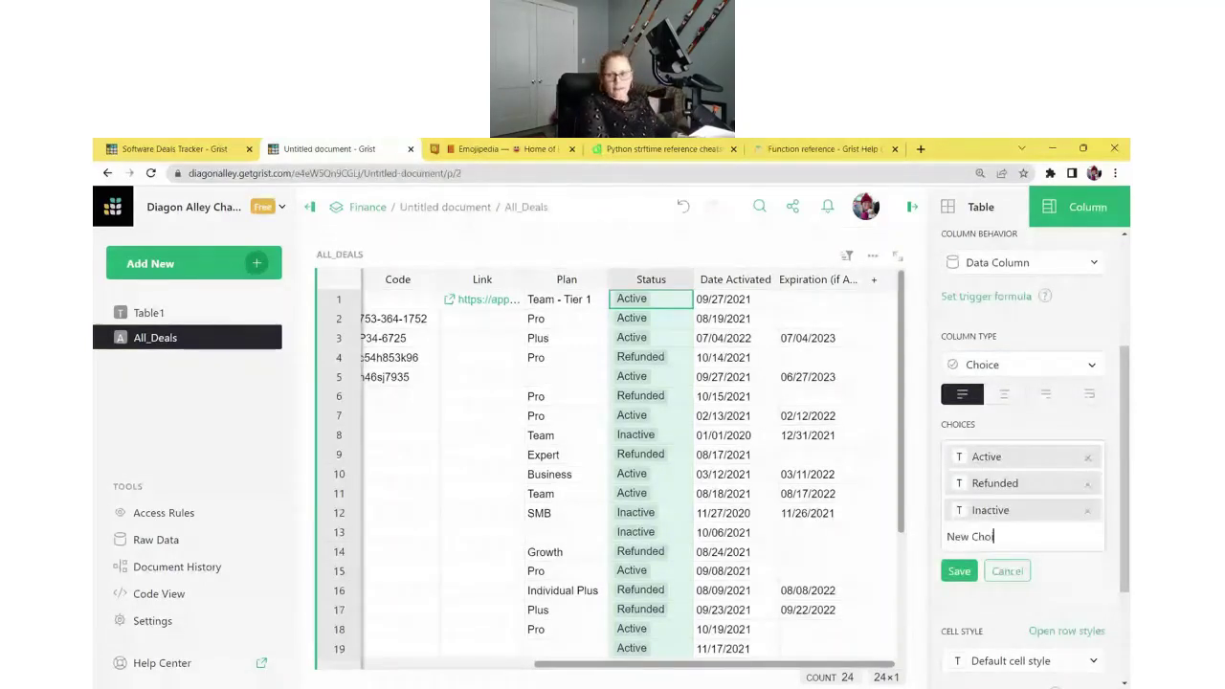
pyautogui.press('Return')
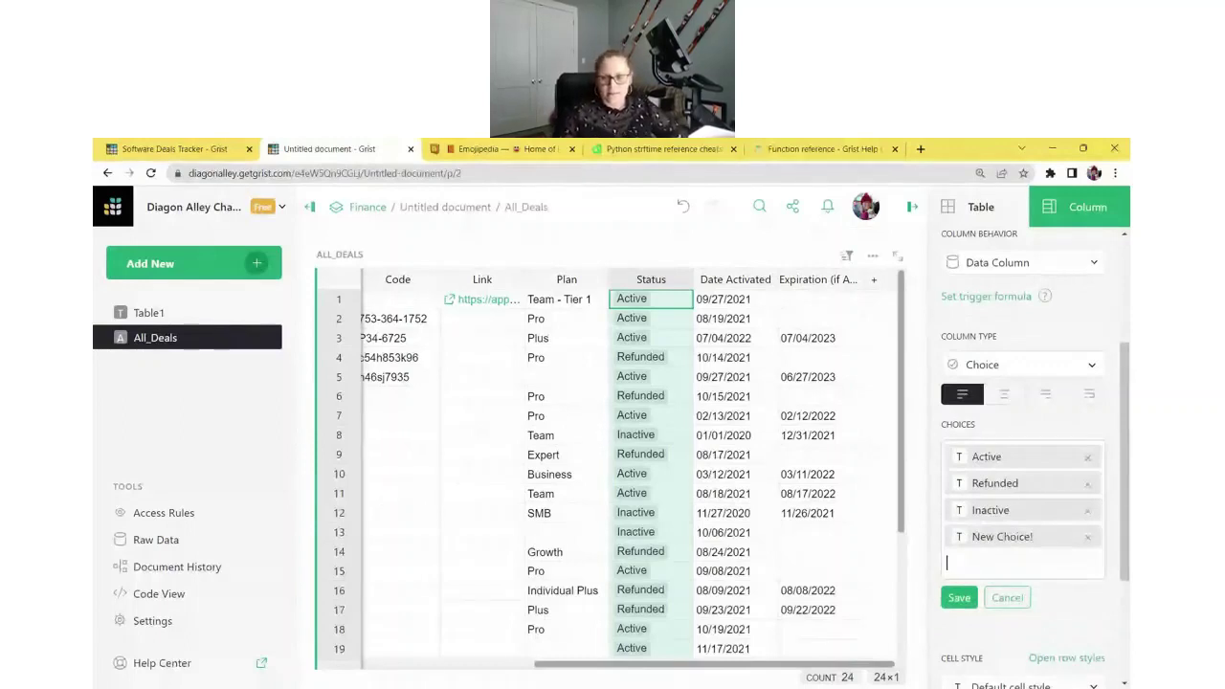
pyautogui.press('Return')
pyautogui.click(665, 398)
pyautogui.press('Return')
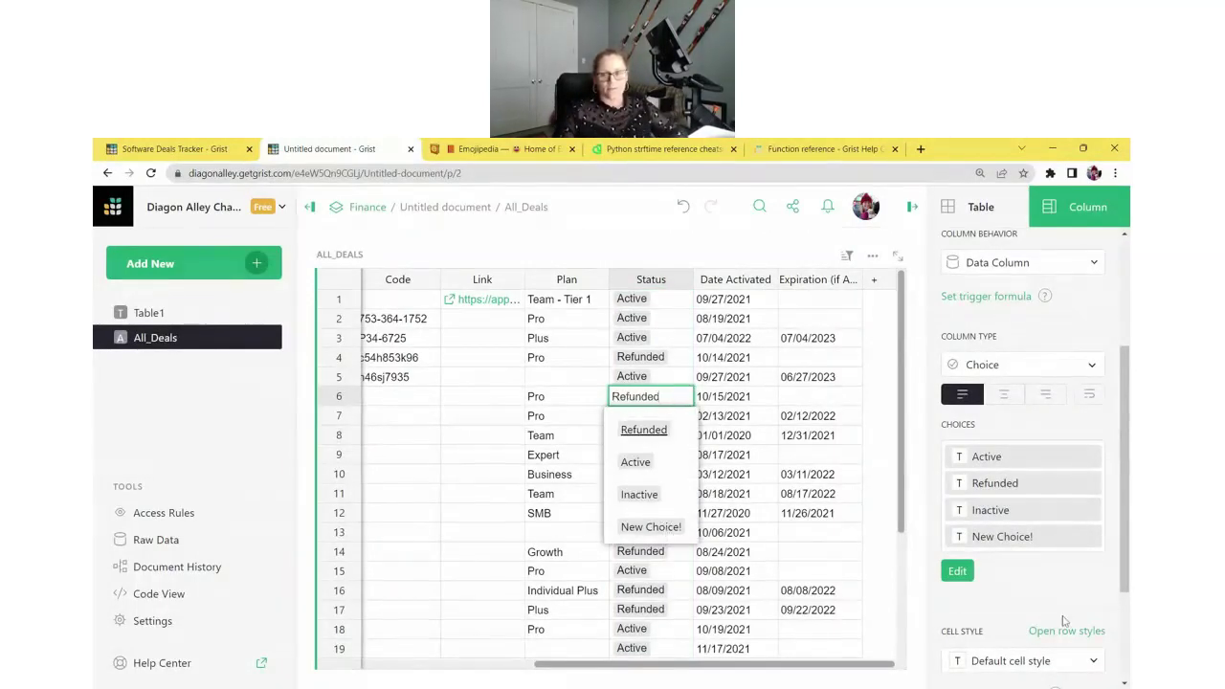
# Step: Remove "New Choice!" from the Status choices and give Active a light green fill (#E1FEDE) with dark green text (#126E0E)
pyautogui.click(957, 570)
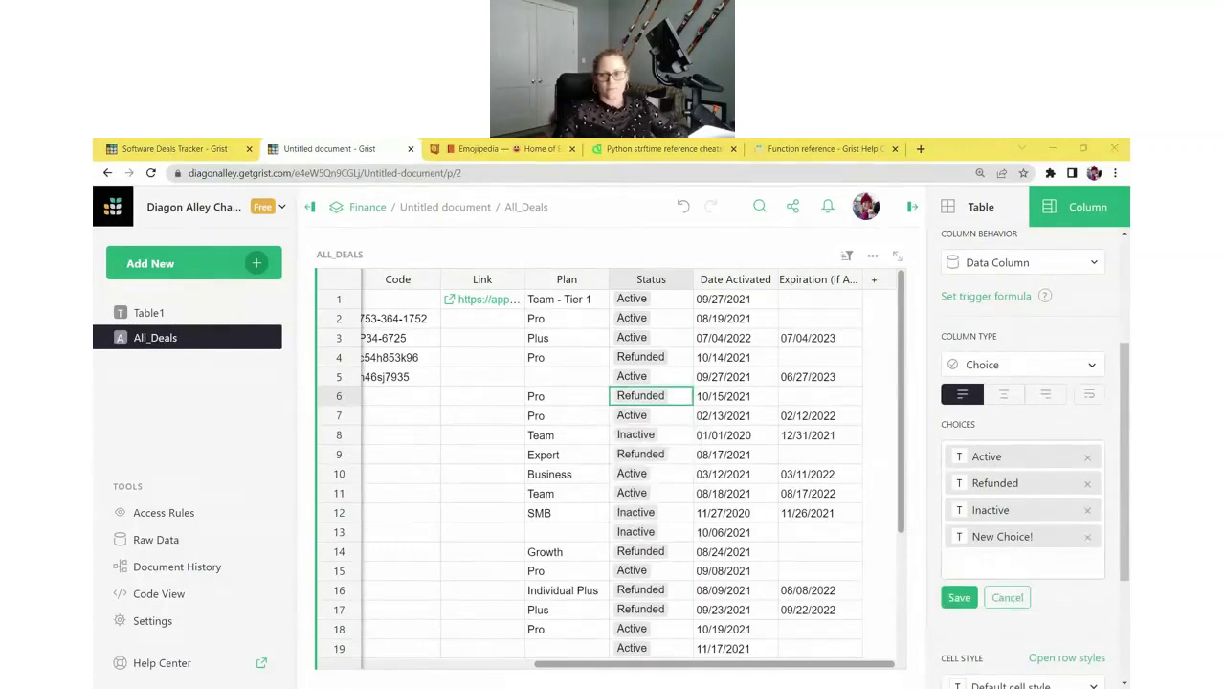
pyautogui.click(1087, 537)
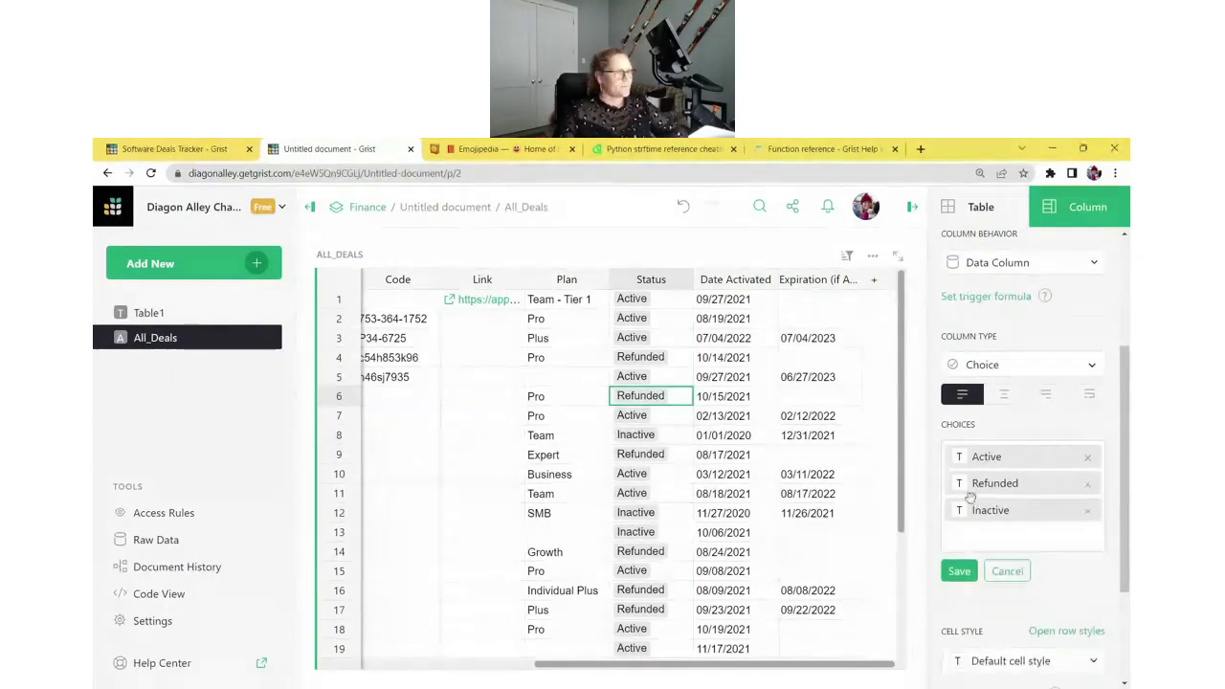
pyautogui.click(959, 459)
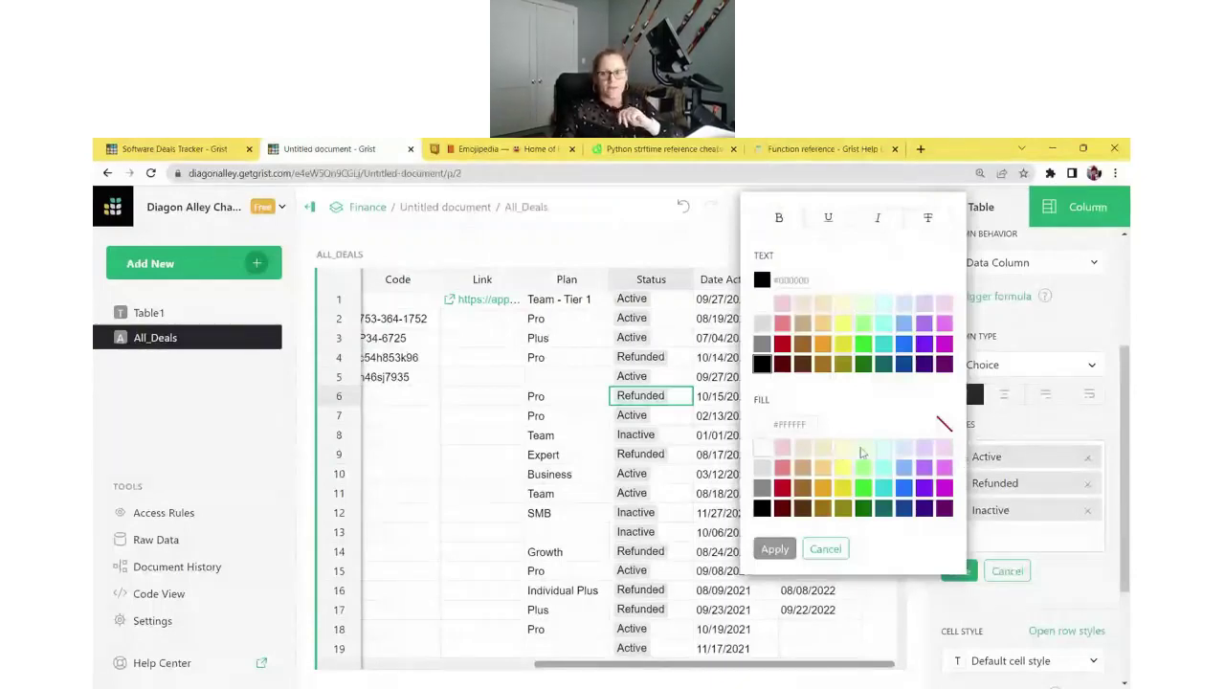
pyautogui.click(863, 450)
pyautogui.click(865, 370)
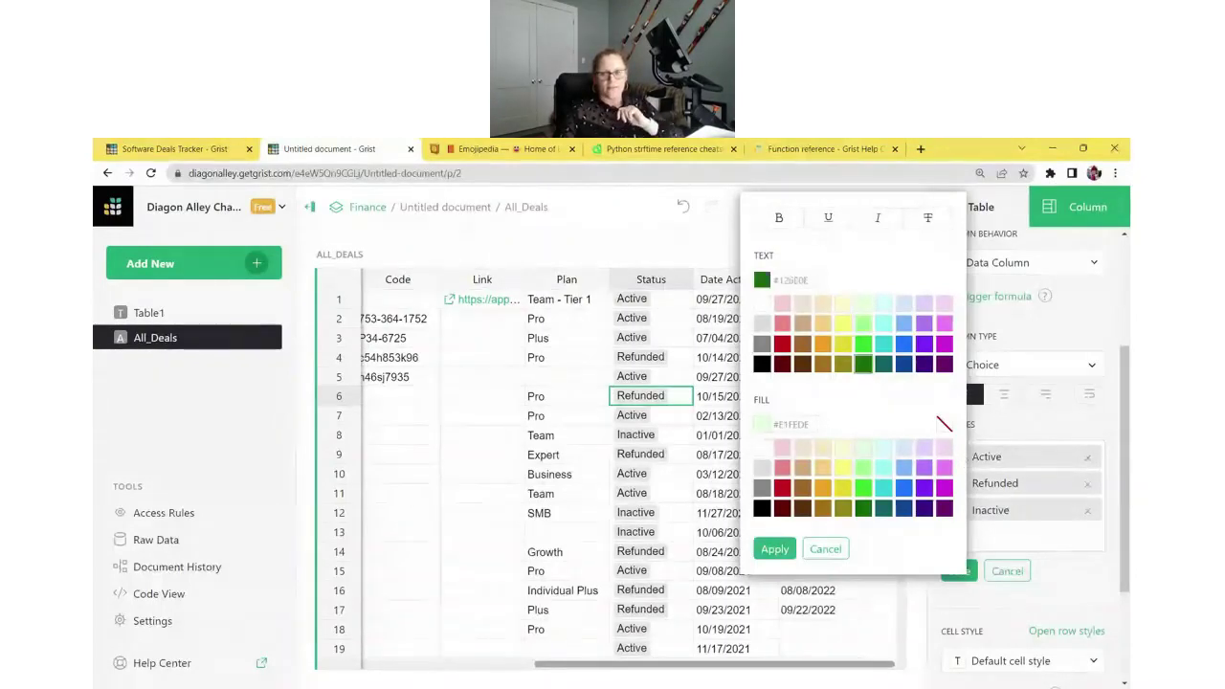
pyautogui.click(775, 551)
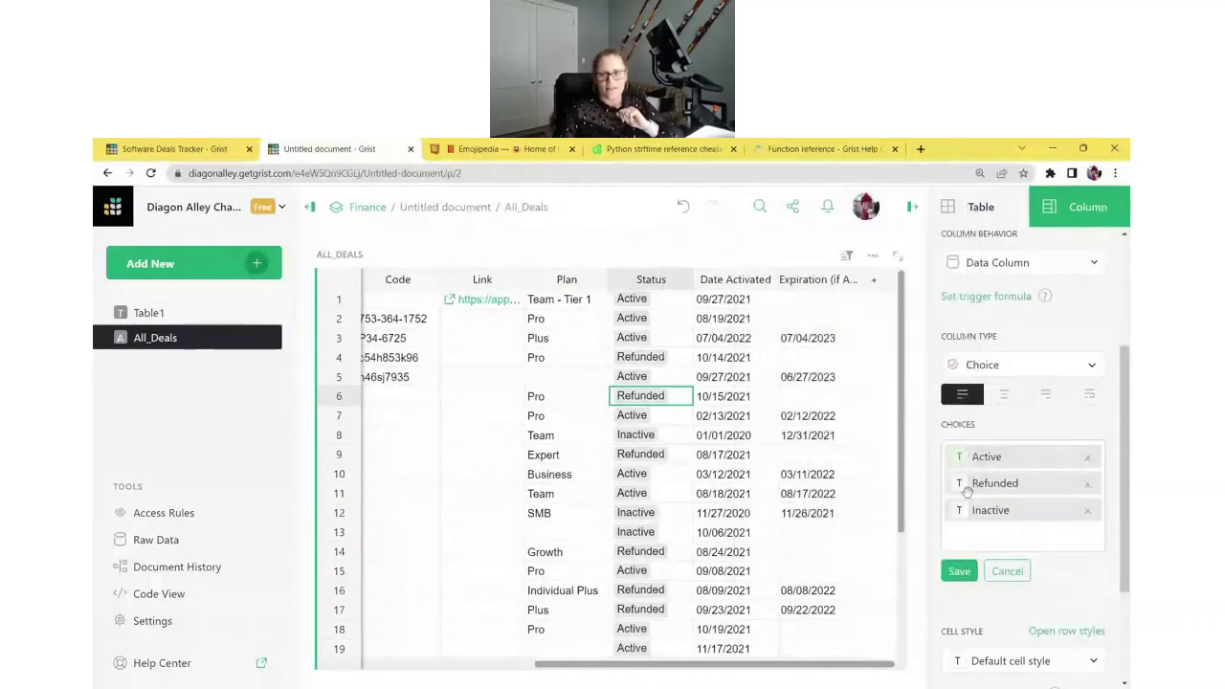
# Step: Give the Refunded choice a light red fill with dark red text and Inactive grey text, and save the Status choices
pyautogui.click(967, 490)
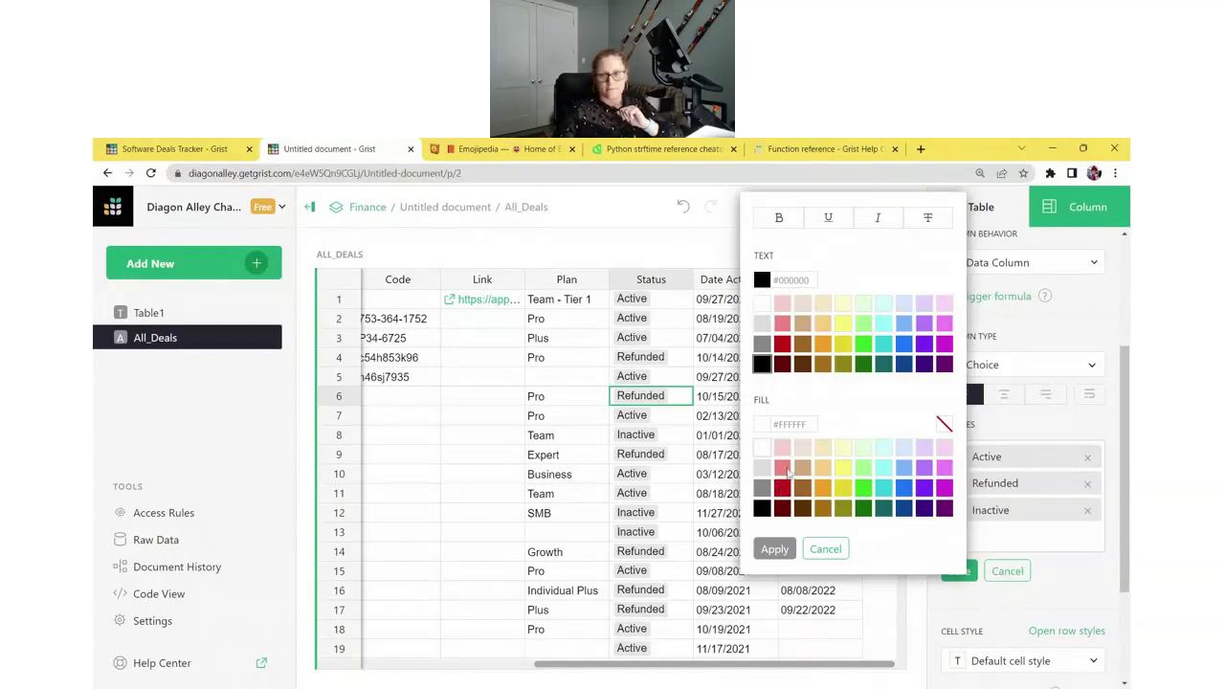
pyautogui.click(783, 467)
pyautogui.click(784, 347)
pyautogui.click(775, 550)
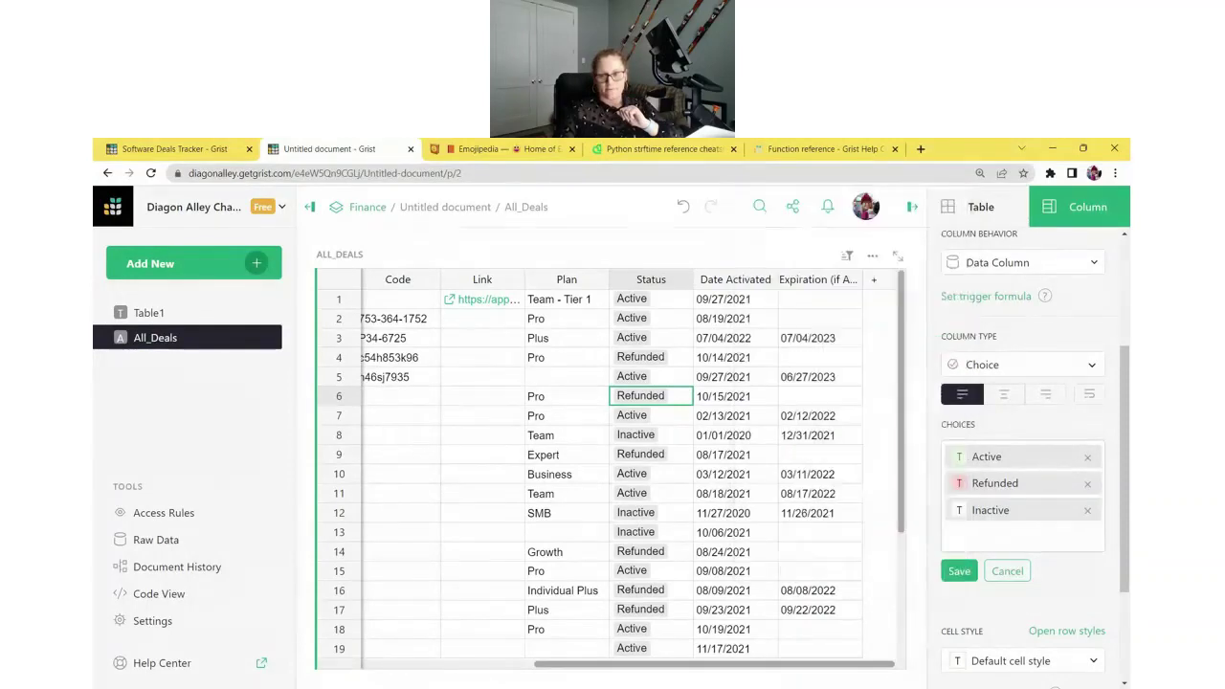
pyautogui.click(959, 510)
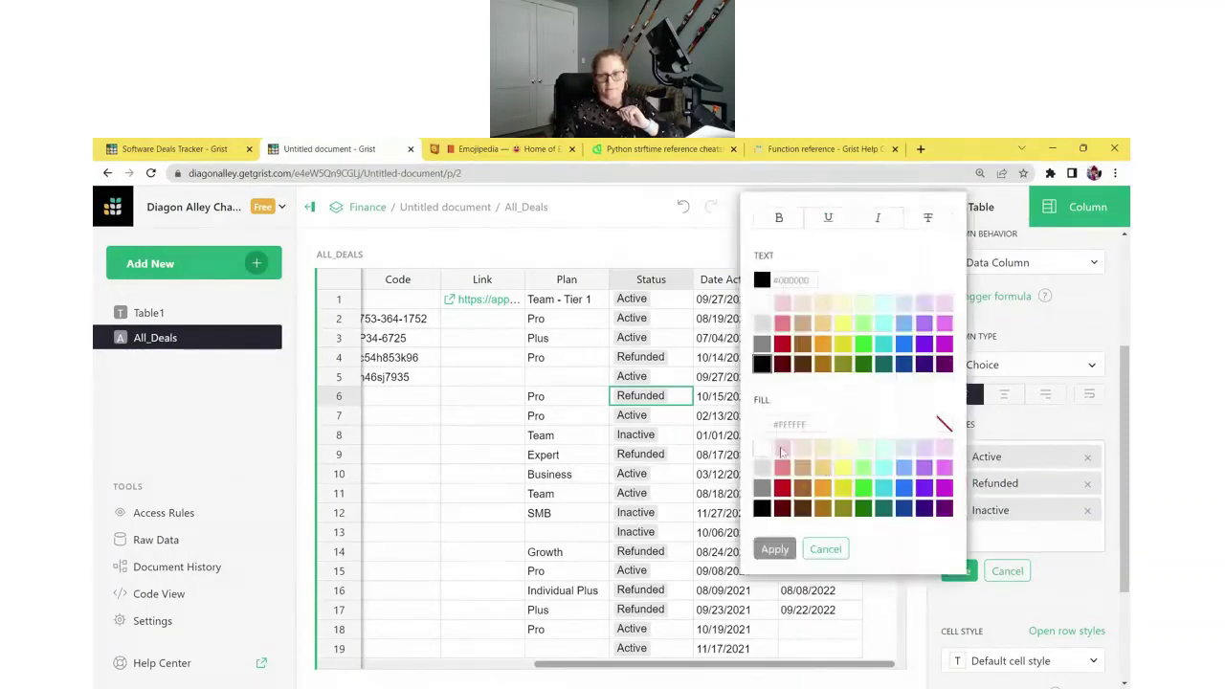
pyautogui.click(761, 345)
pyautogui.click(775, 549)
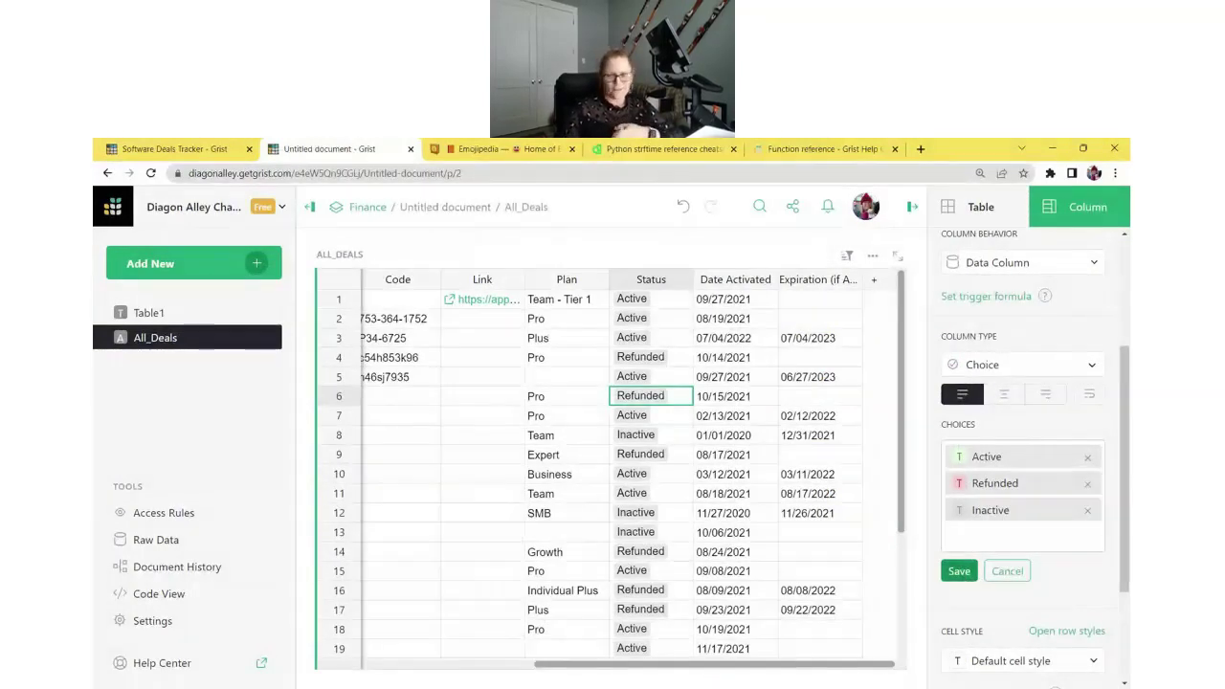
pyautogui.click(958, 570)
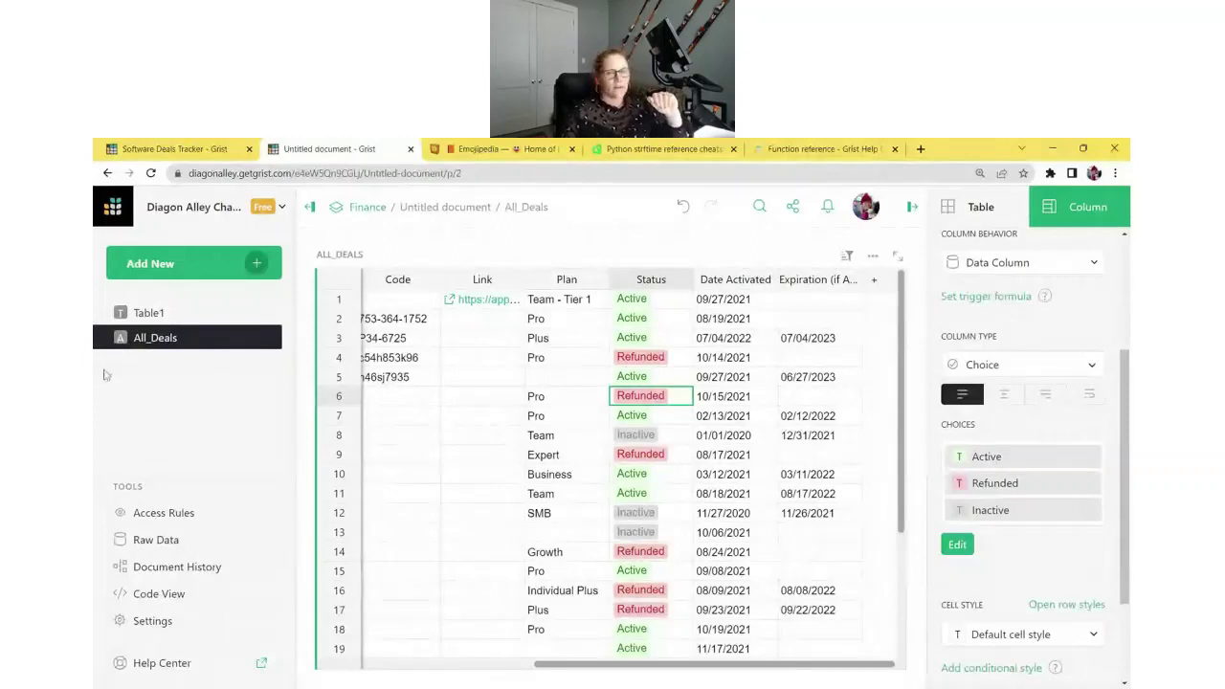
# Step: Convert the License column to the Choice type with the choices Lifetime, Annual and Free
pyautogui.moveTo(639, 667); pyautogui.dragTo(422, 666)
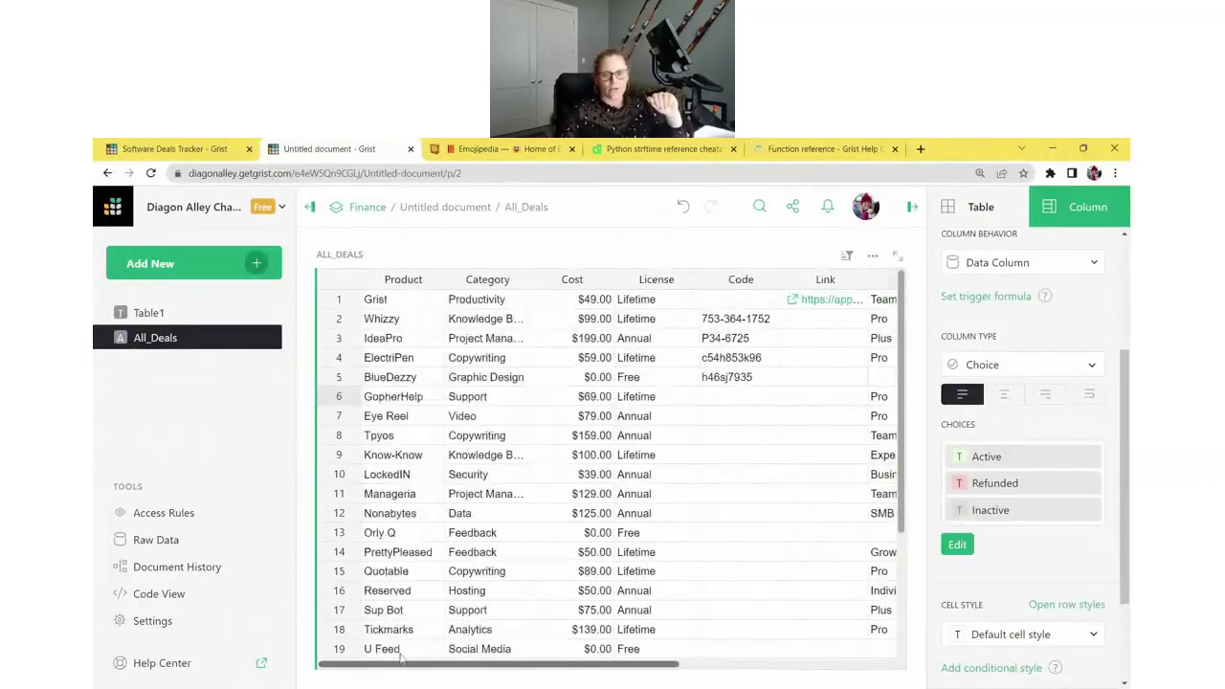
pyautogui.click(658, 285)
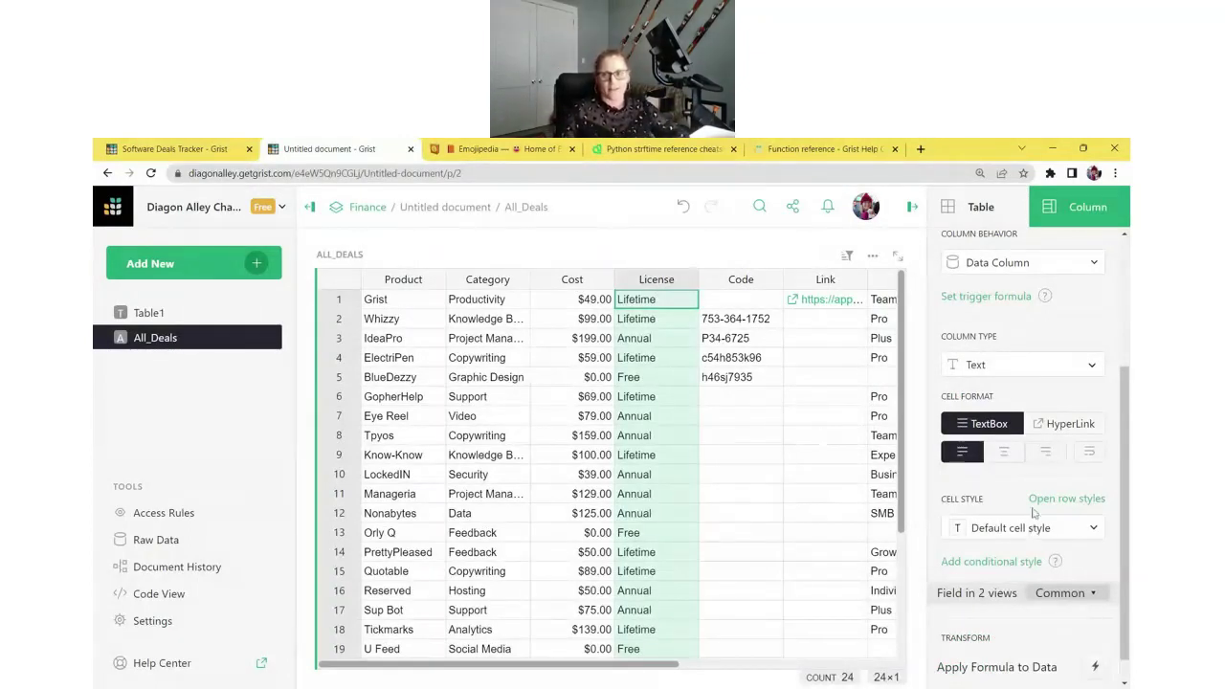
pyautogui.click(1022, 364)
pyautogui.click(986, 423)
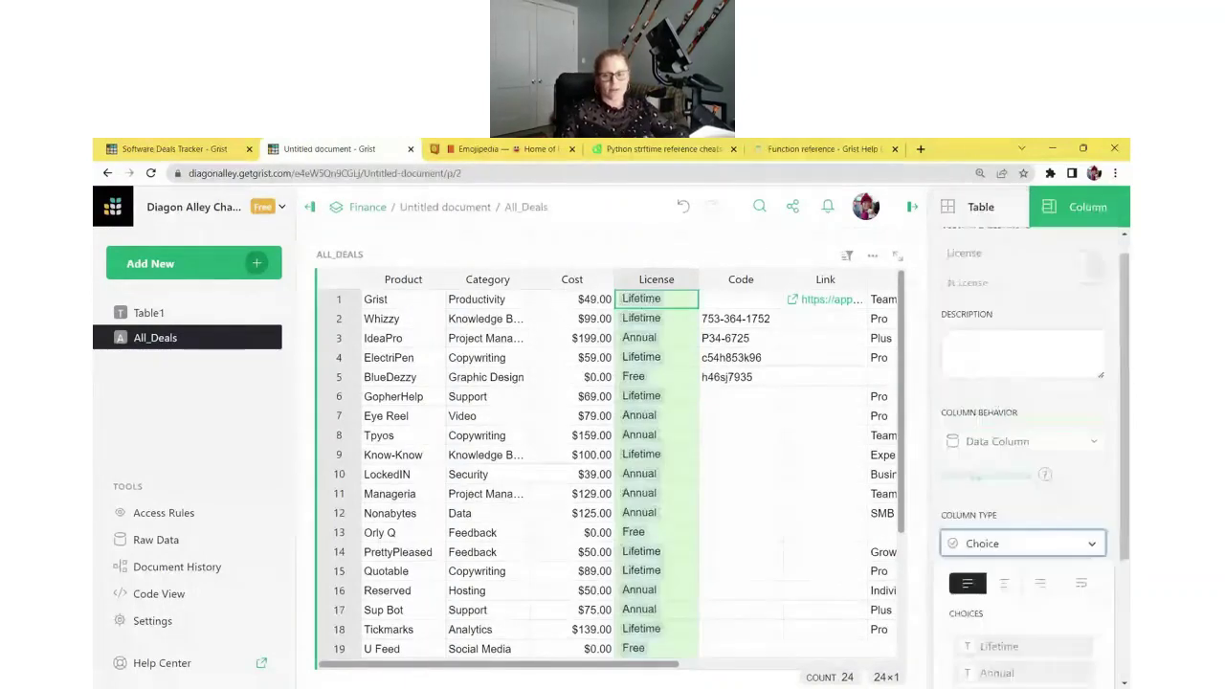
pyautogui.click(1080, 596)
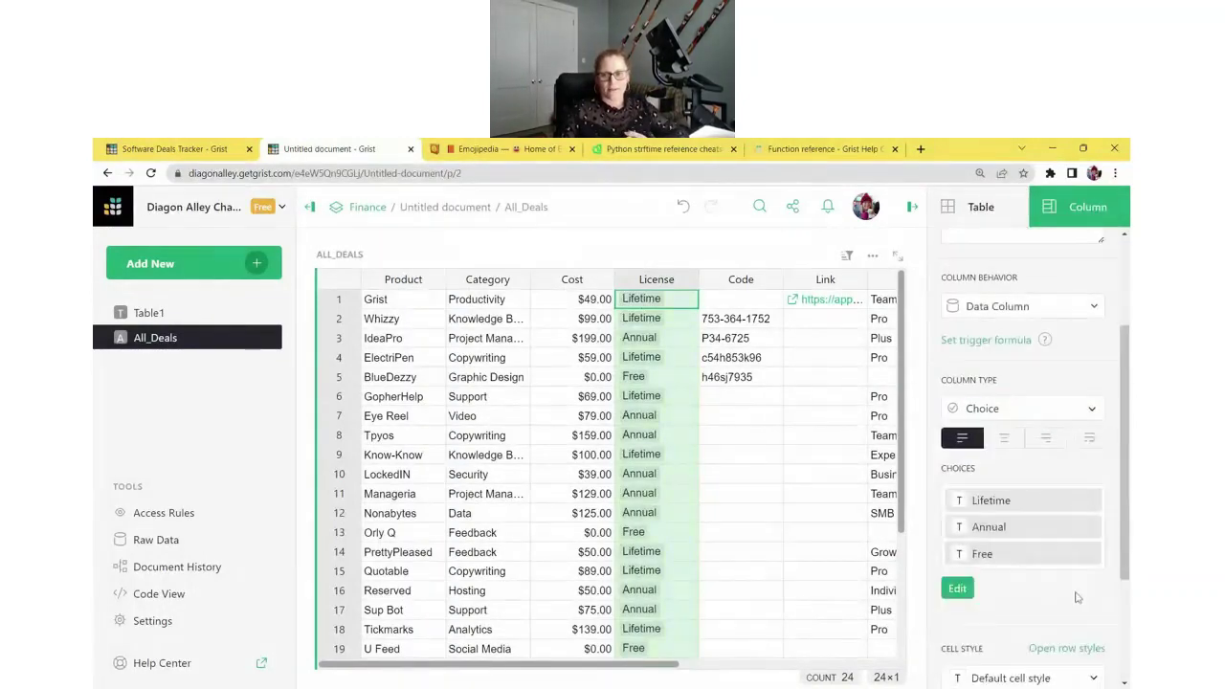
pyautogui.click(689, 436)
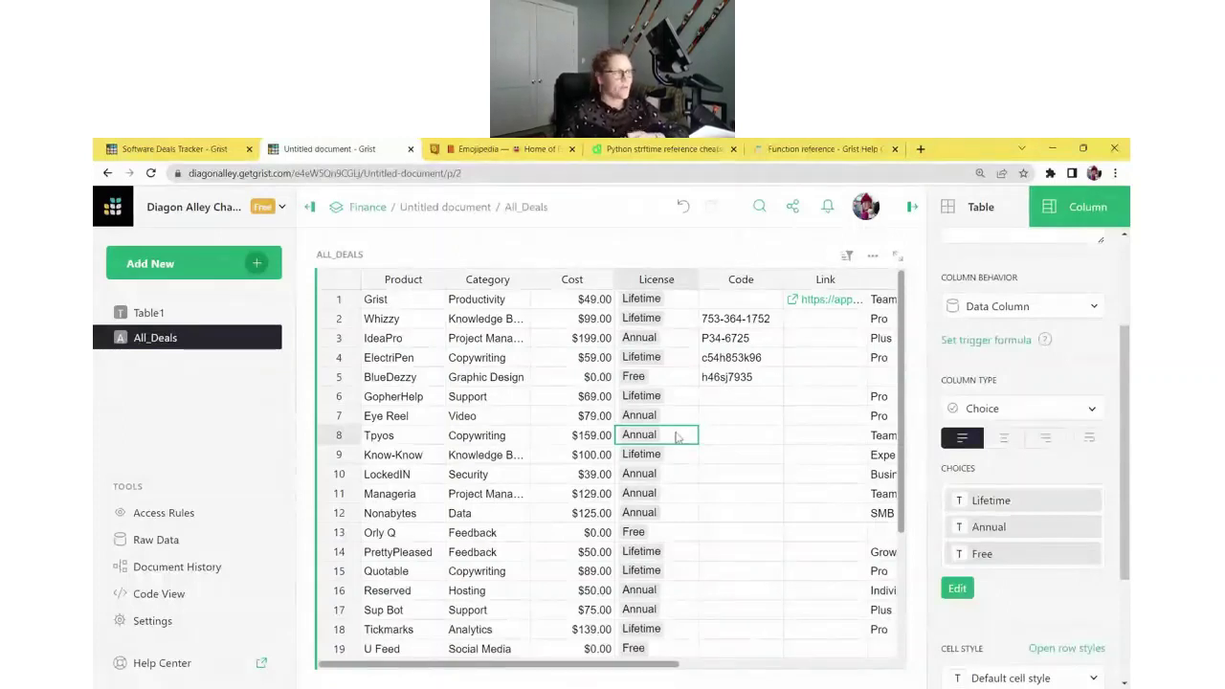
# Step: Convert the Category column to the Choice type with the suggested choices and look through the categories down to the last row
pyautogui.click(486, 278)
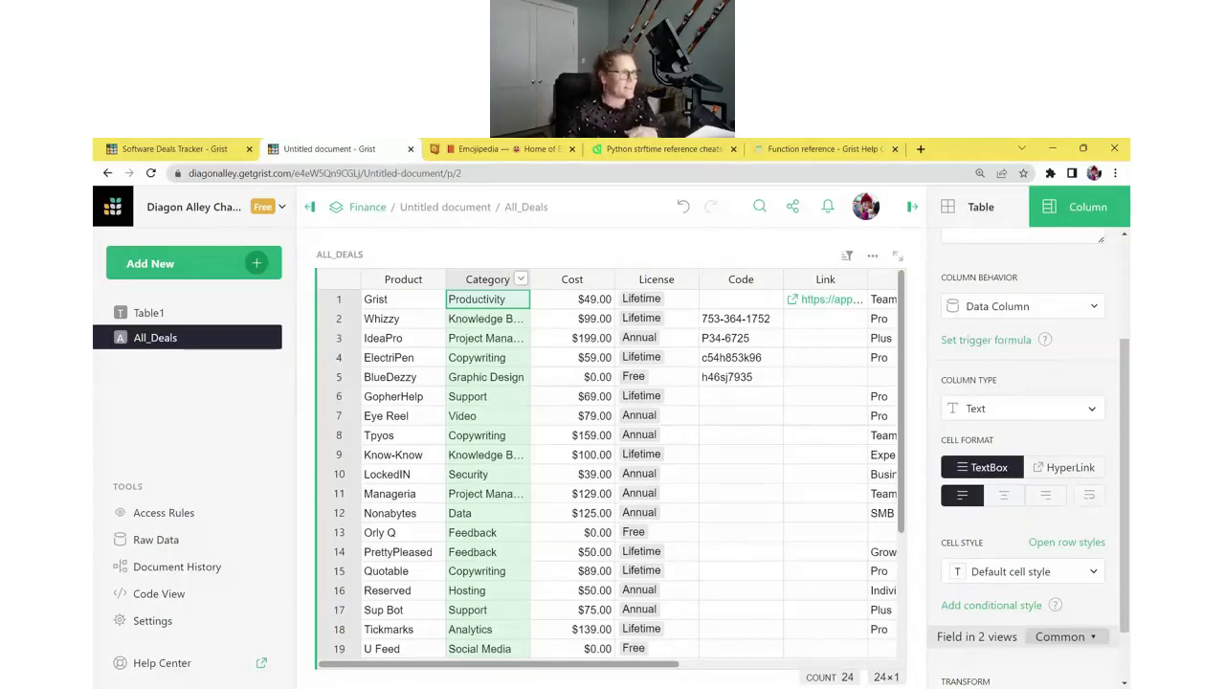
pyautogui.click(1014, 408)
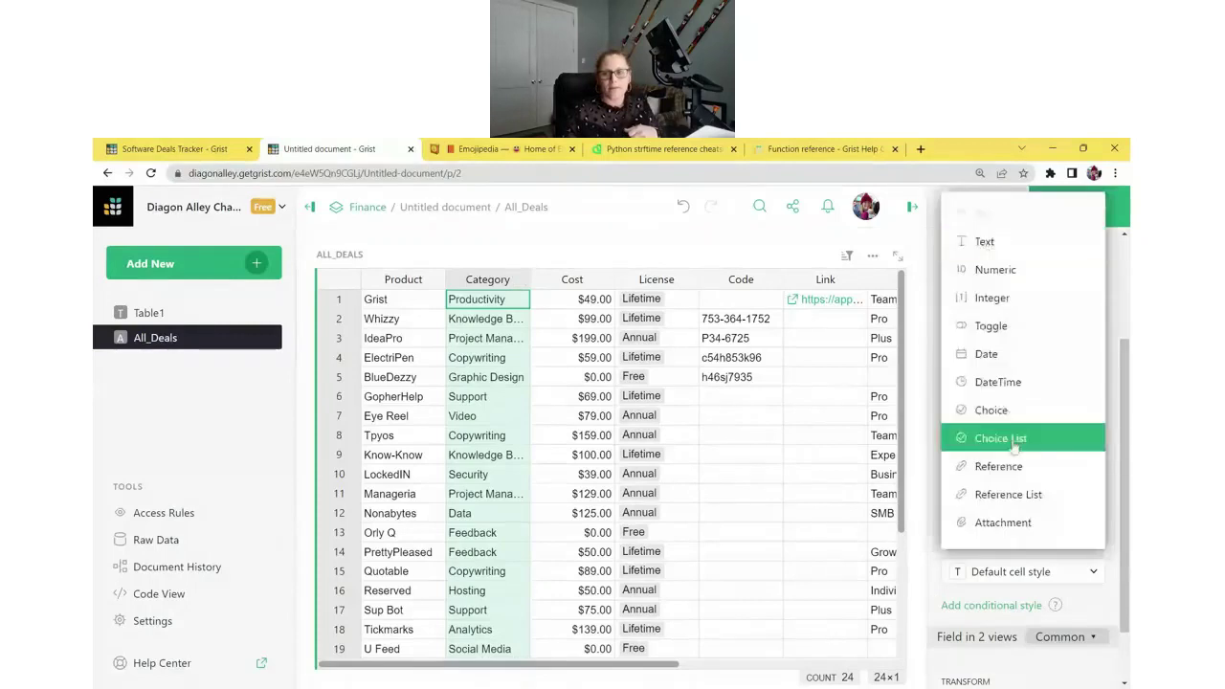
pyautogui.click(1000, 409)
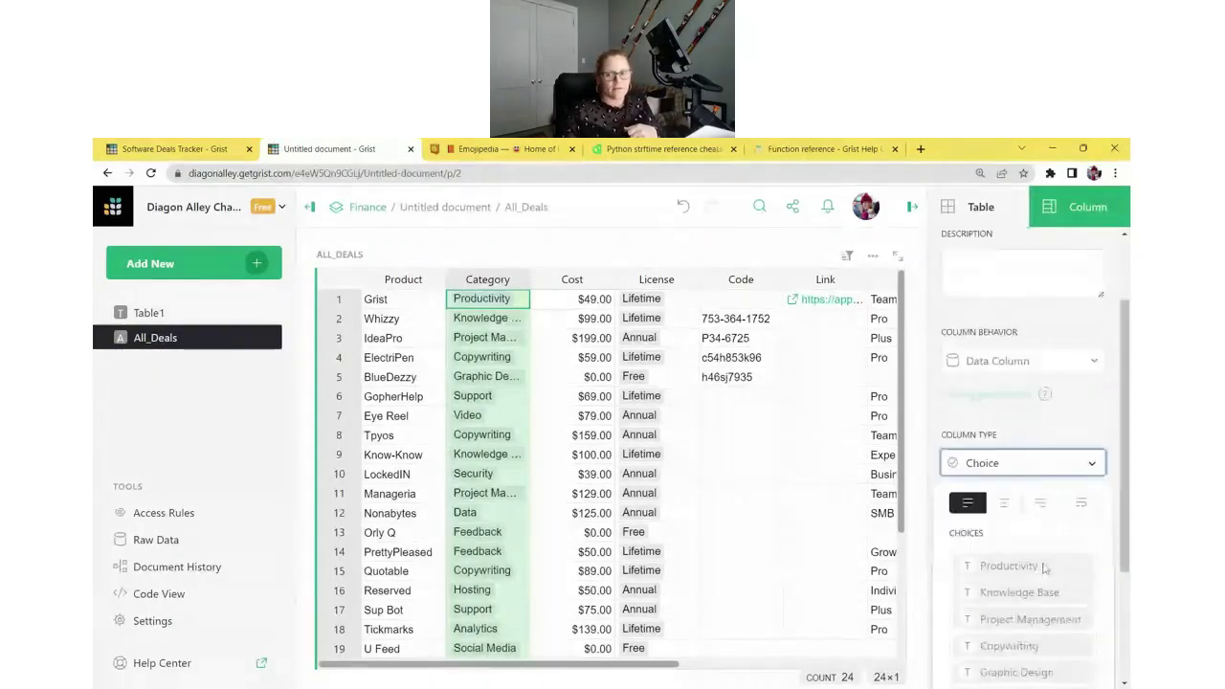
pyautogui.scroll(-1, 1060, 640)
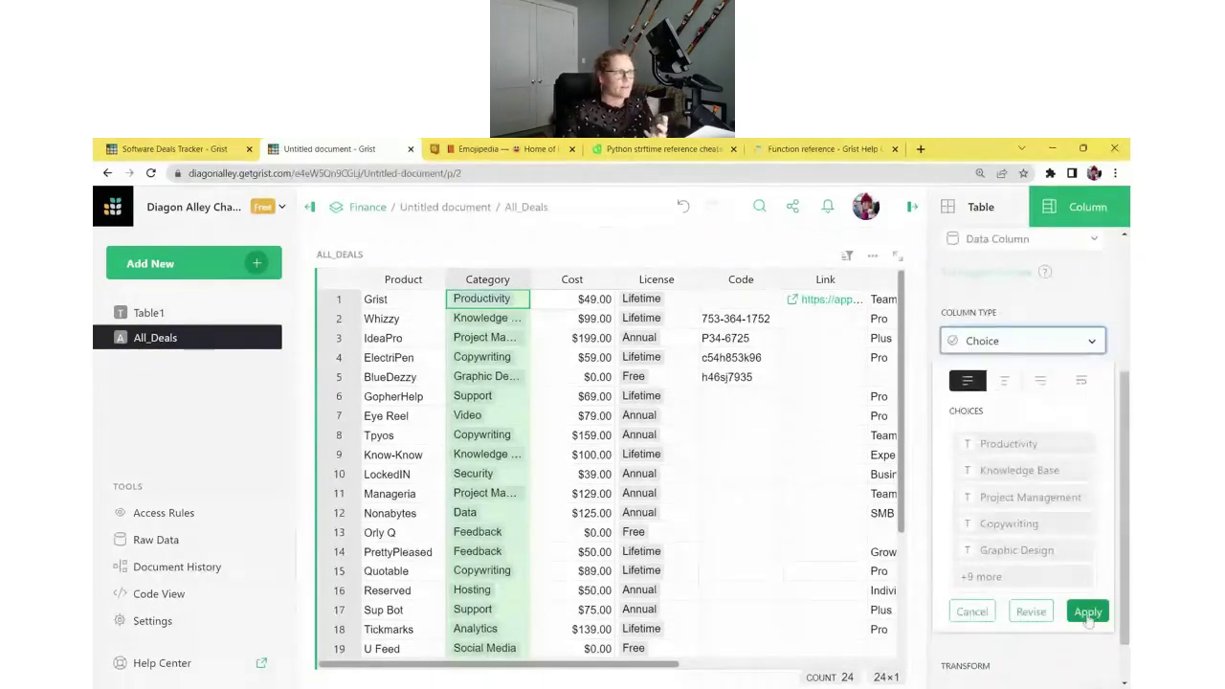
pyautogui.click(1087, 617)
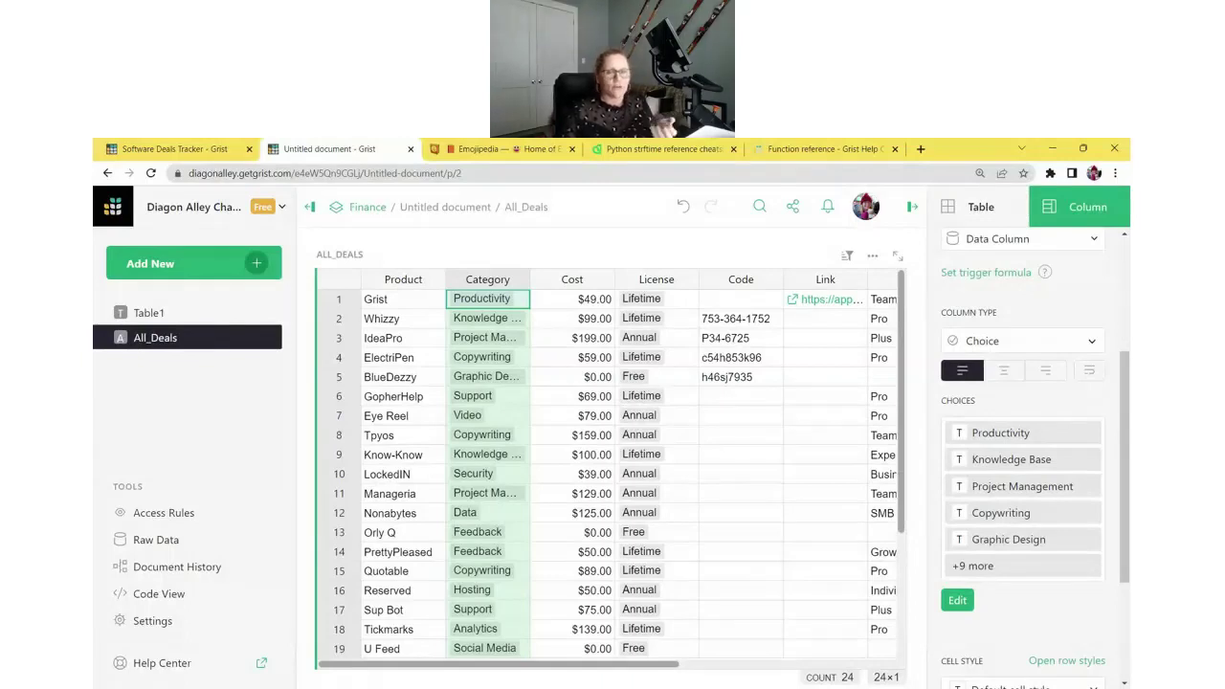
pyautogui.scroll(-2, 507, 465)
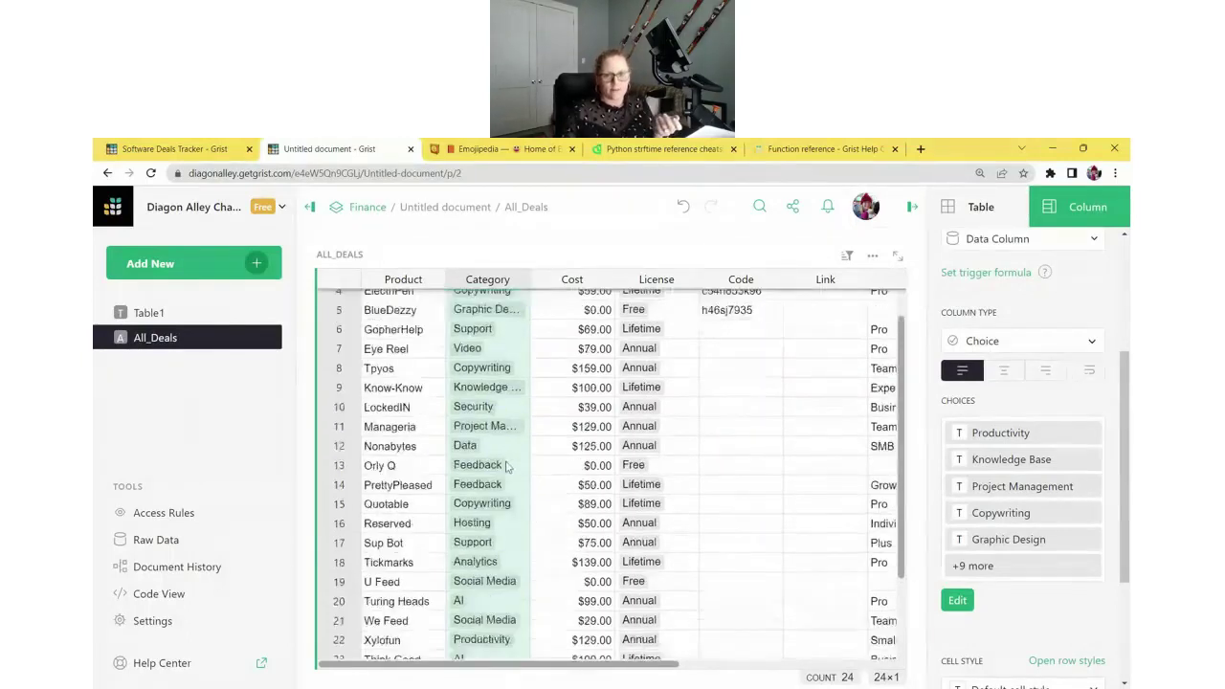
pyautogui.scroll(-2, 507, 465)
pyautogui.click(486, 532)
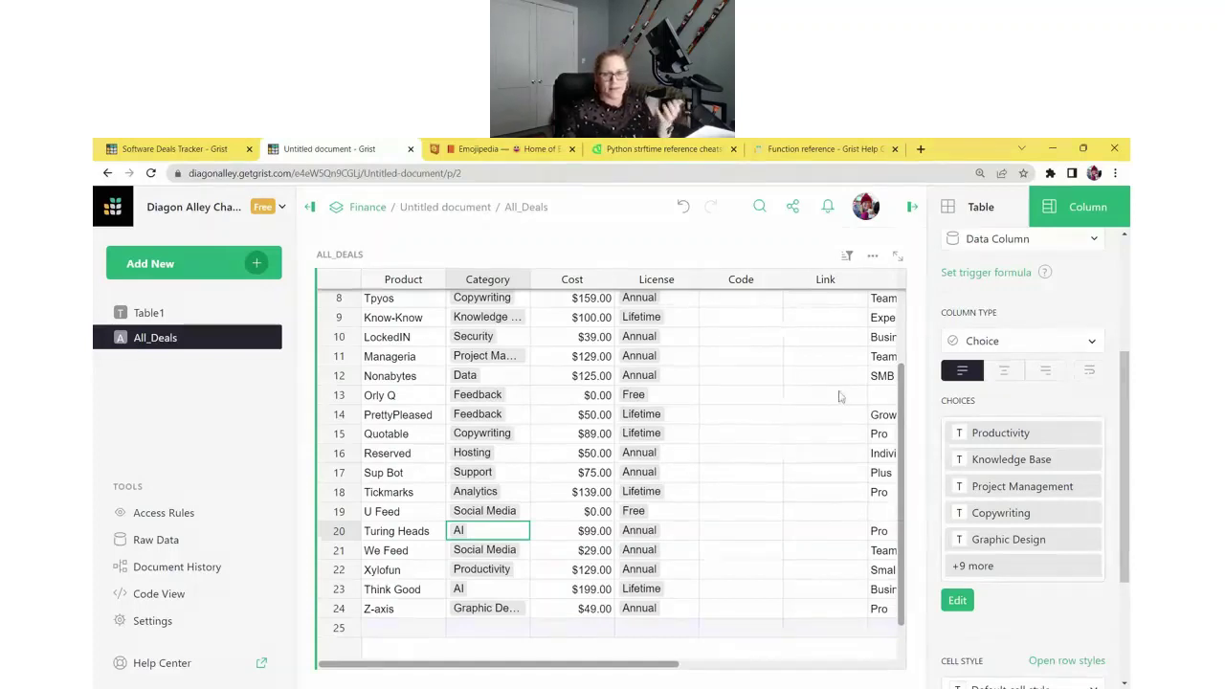
pyautogui.scroll(3, 839, 395)
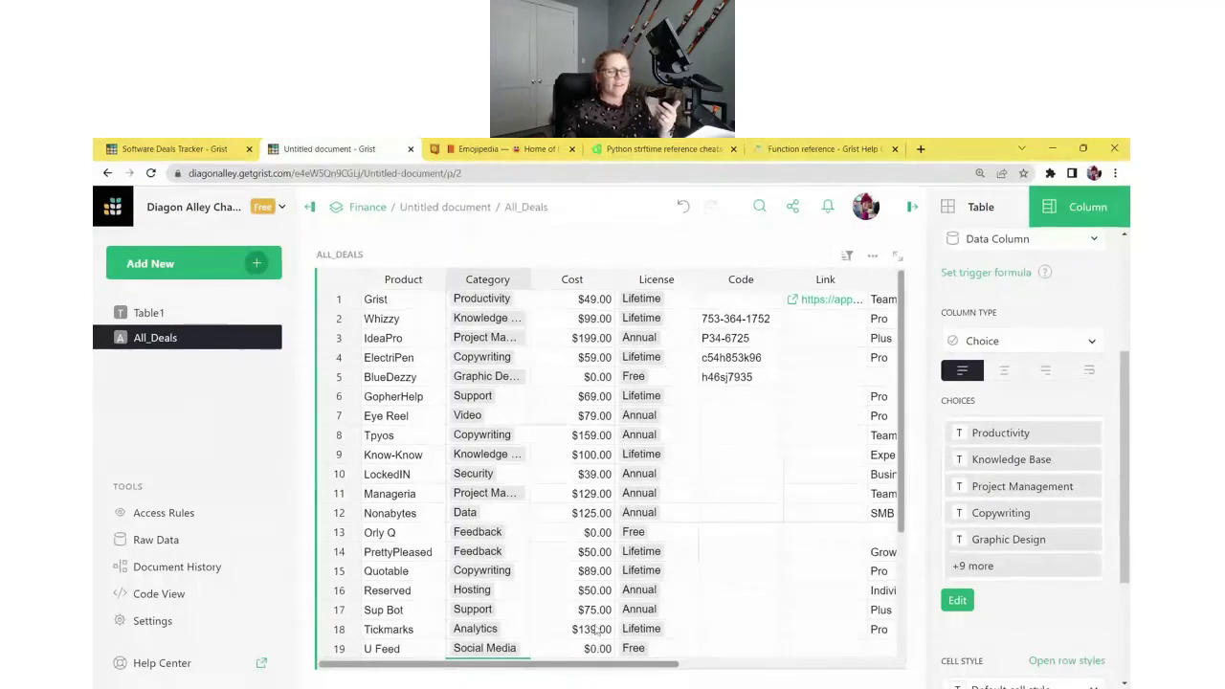
# Step: Add a Card widget showing All_Deals data to the page, with its record selected by the ALL_DEALS table
pyautogui.click(232, 273)
pyautogui.click(249, 332)
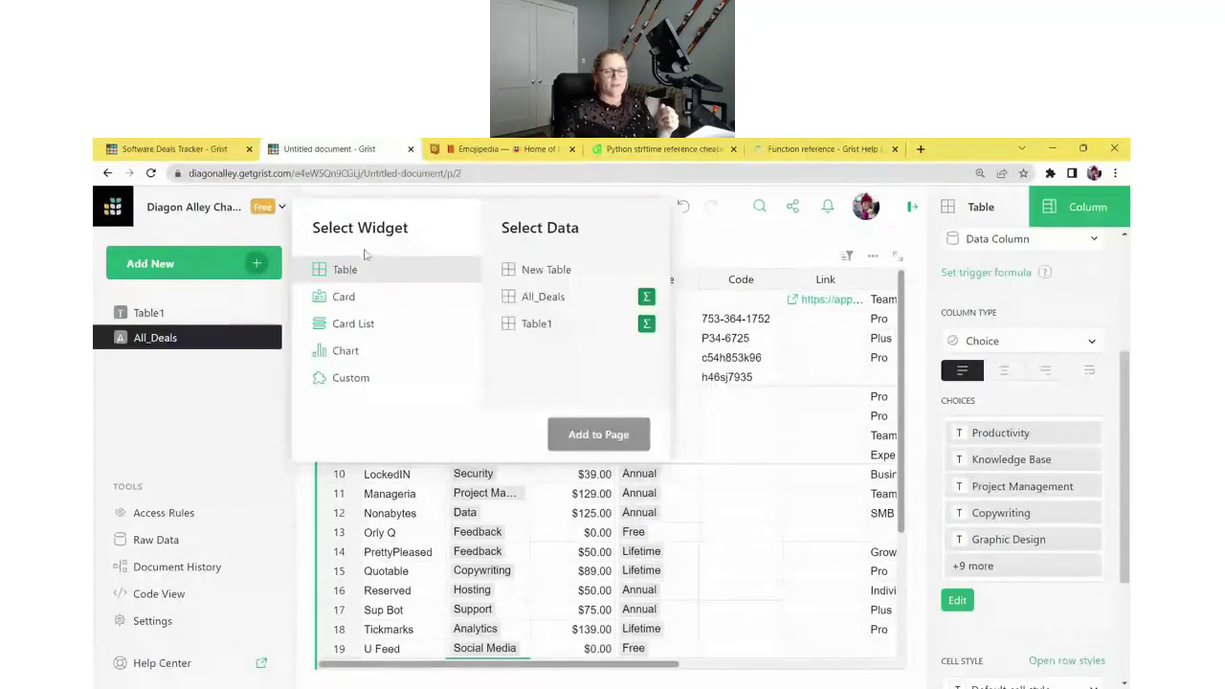
pyautogui.click(367, 310)
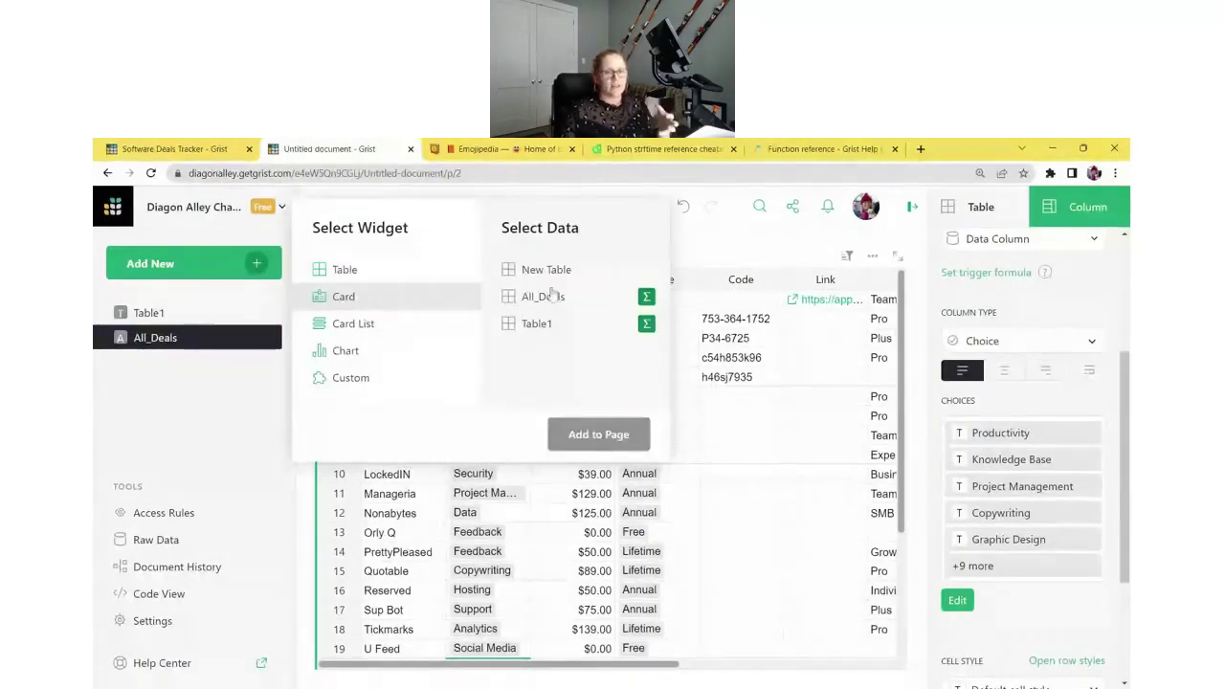
pyautogui.click(567, 299)
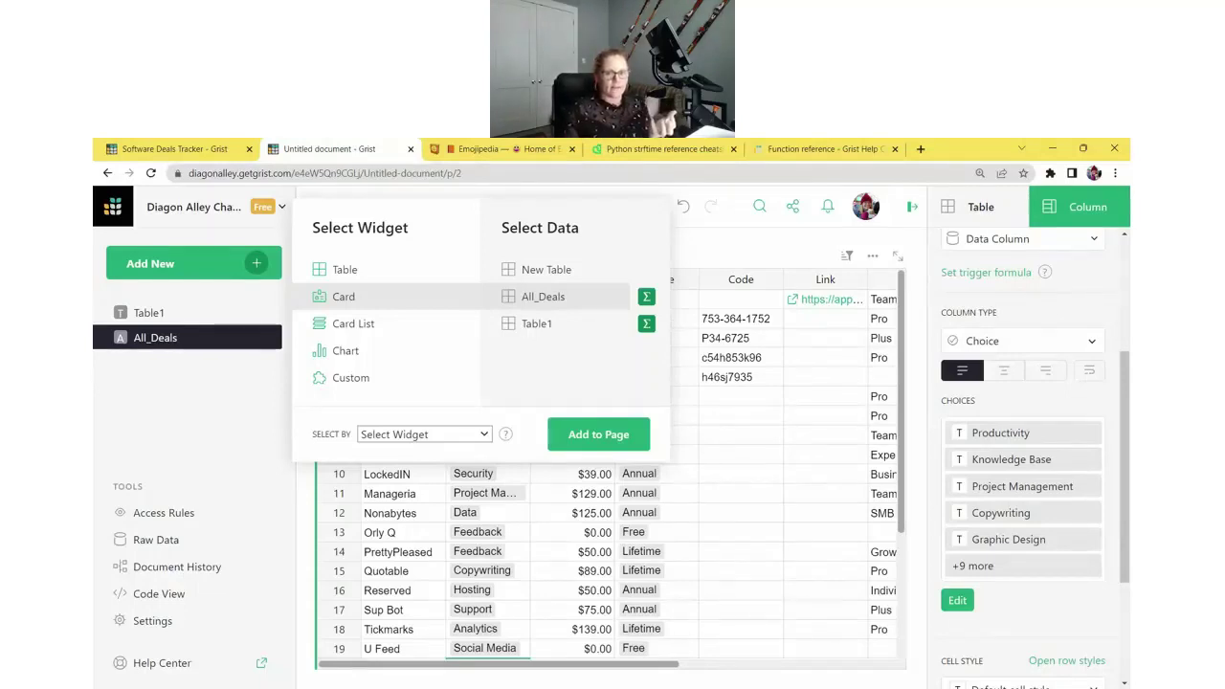
pyautogui.click(430, 456)
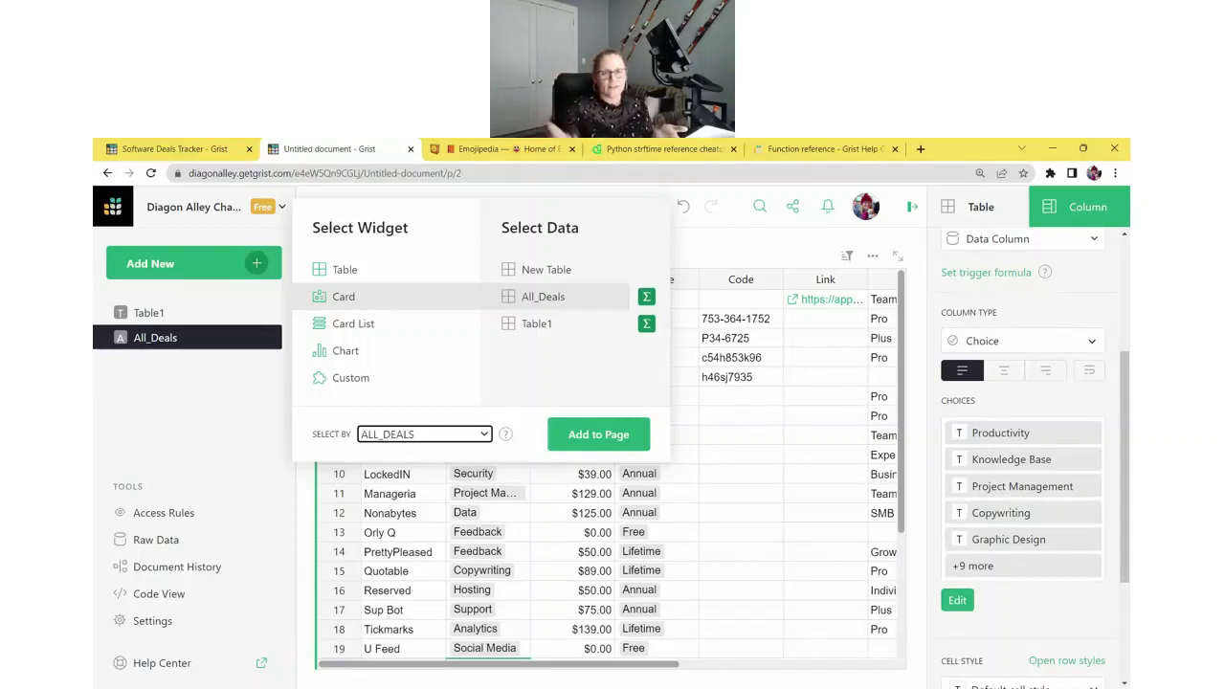
pyautogui.click(593, 437)
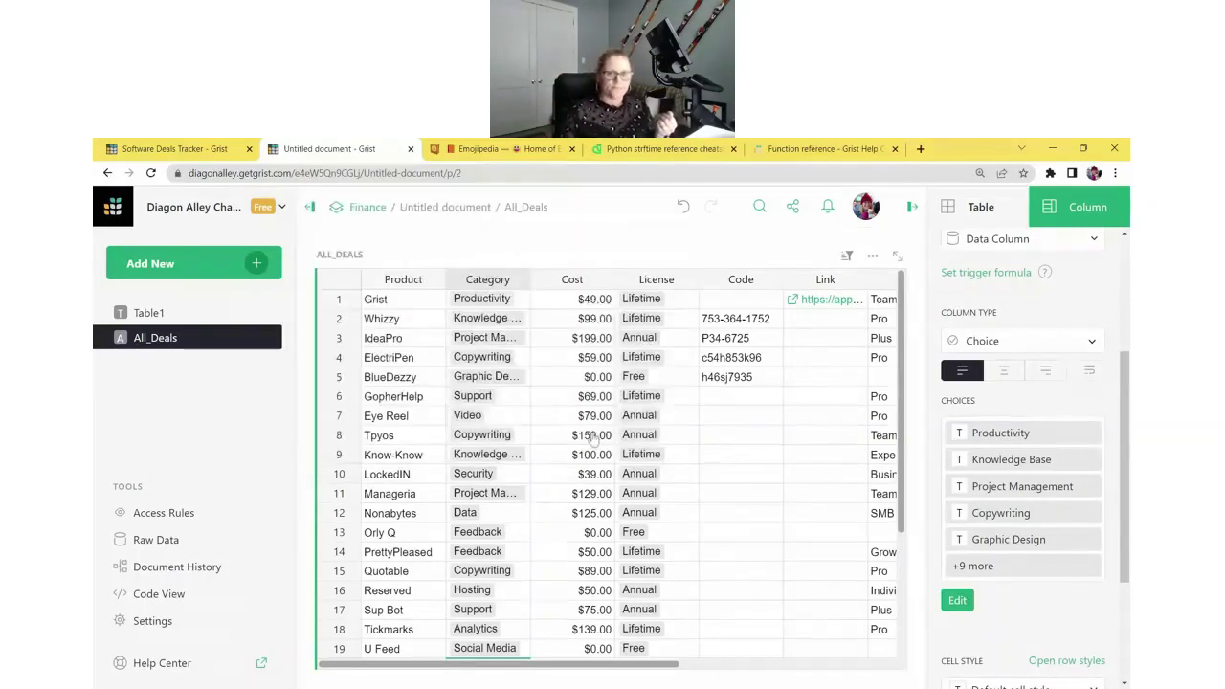
# Step: Show the Whizzy record in the new card and open the card's widget settings
pyautogui.click(400, 325)
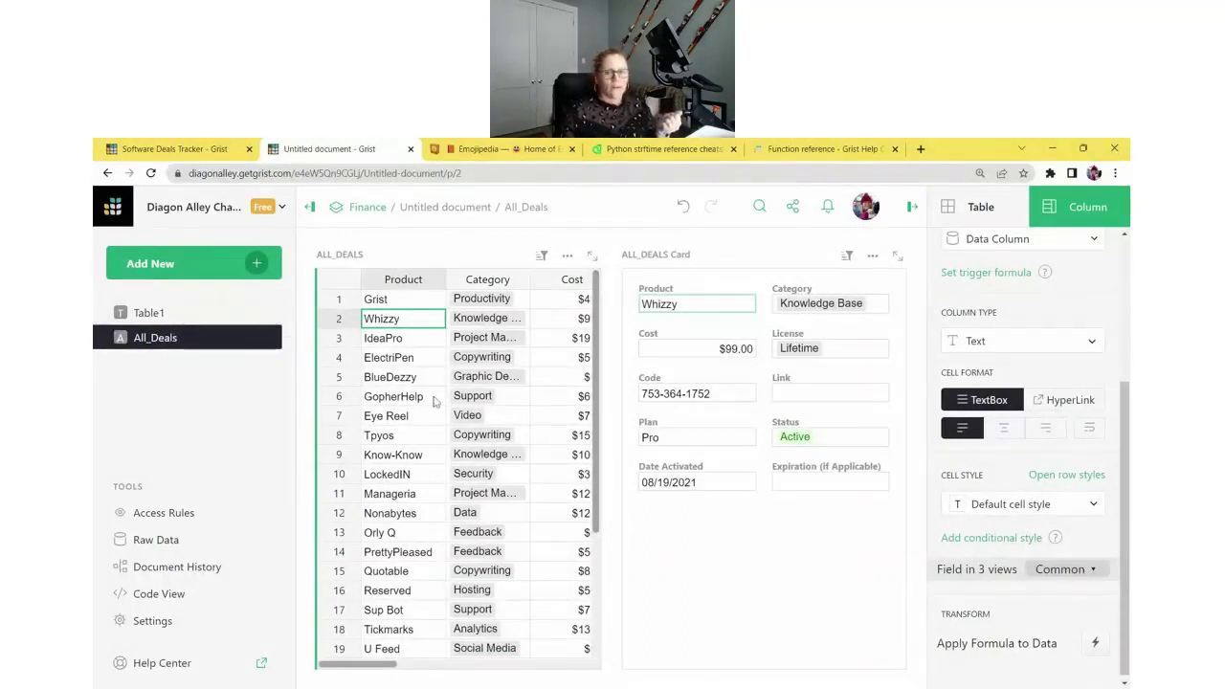
pyautogui.click(716, 428)
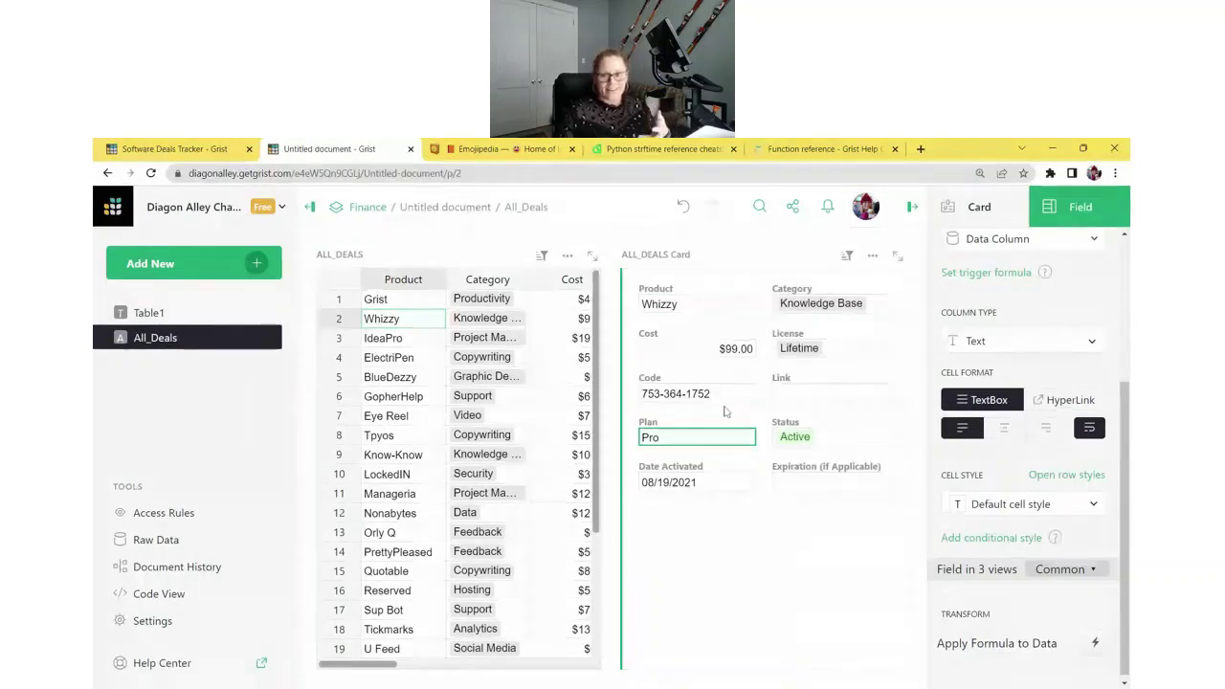
pyautogui.click(982, 205)
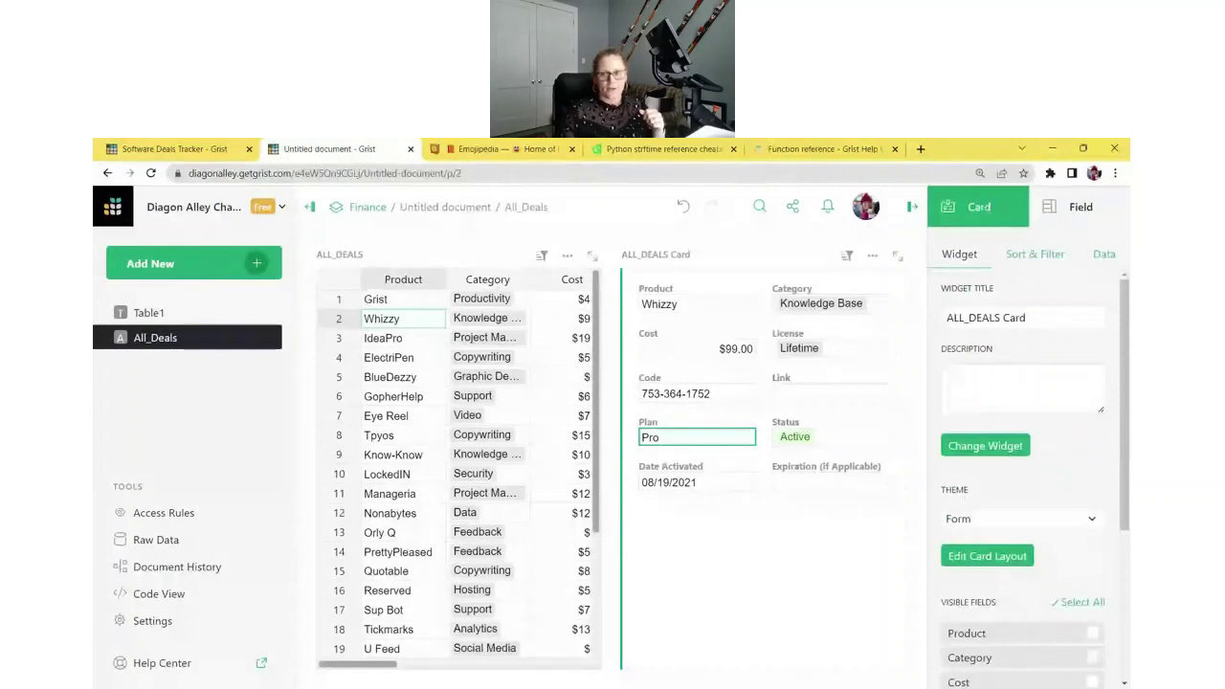
# Step: Try the Compact theme on the ALL_DEALS card and set the theme back to Form
pyautogui.click(1014, 517)
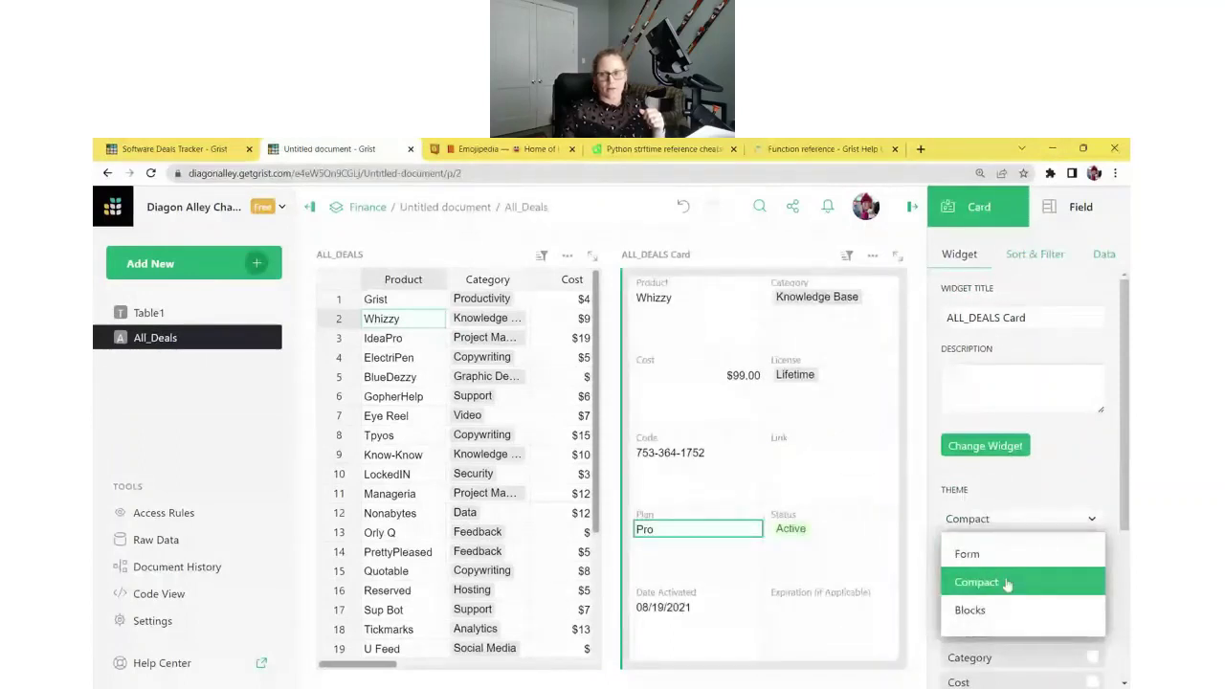
pyautogui.press('Escape')
pyautogui.click(1013, 522)
pyautogui.click(1001, 554)
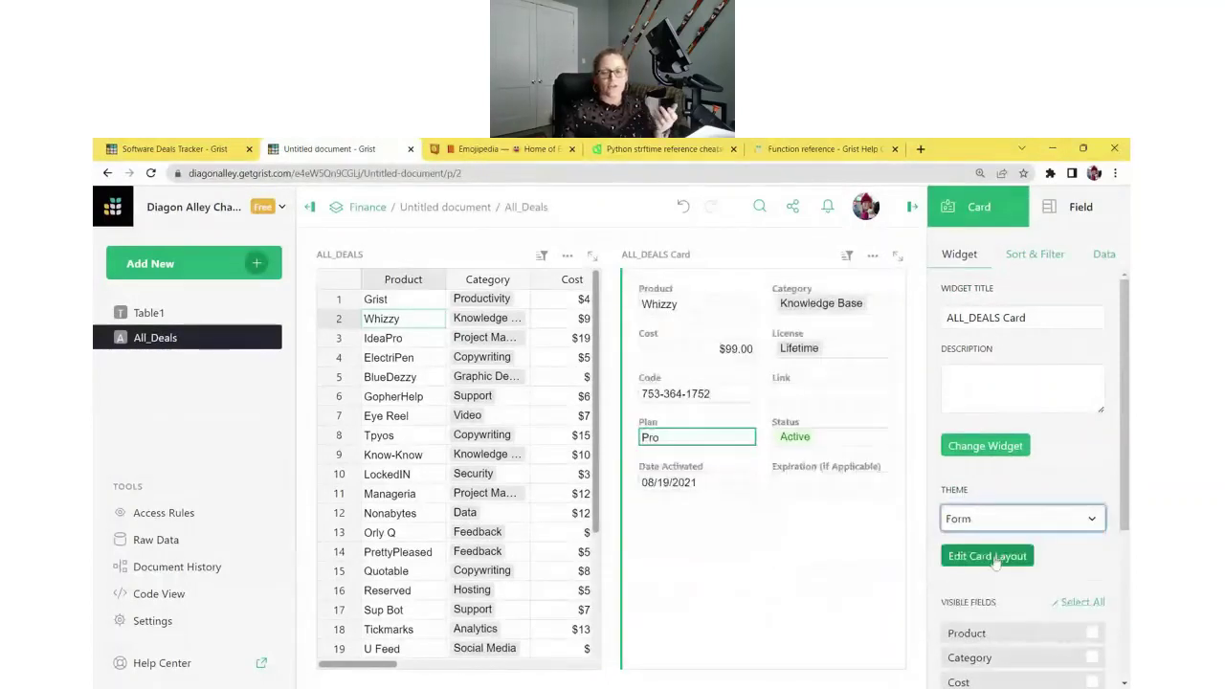
# Step: Rearrange the card layout with Status beside Category in the first row and Code beside Plan, save it, and return to the deals table
pyautogui.click(999, 560)
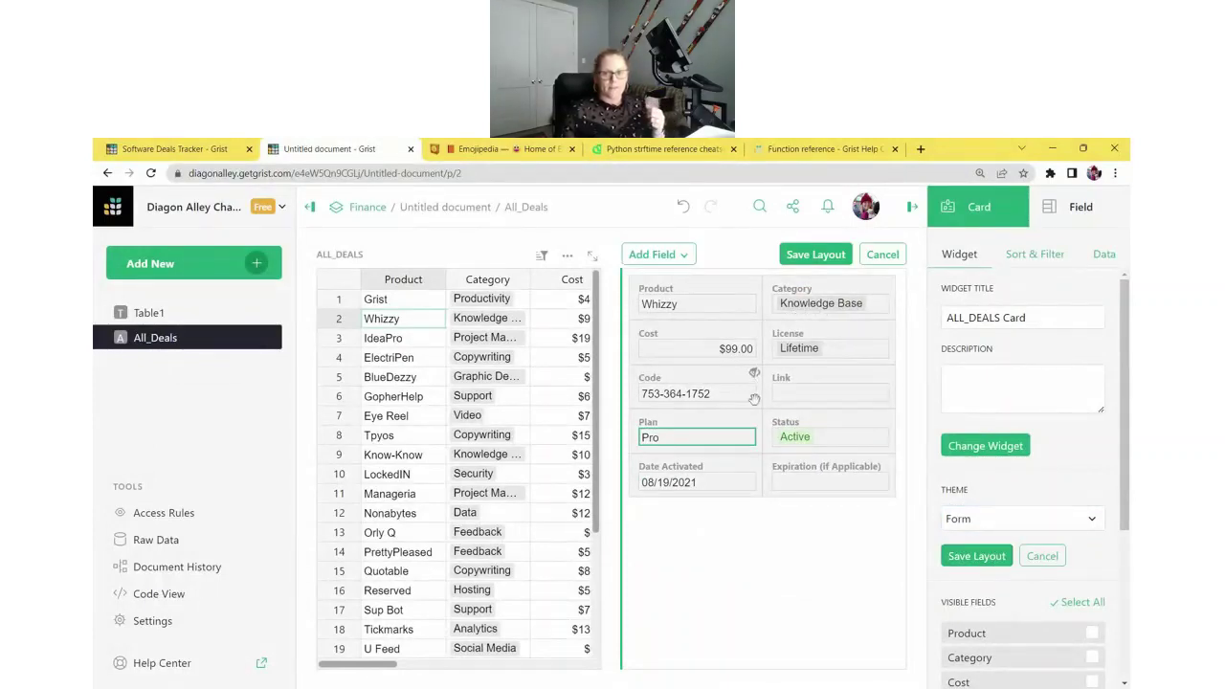
pyautogui.moveTo(777, 421); pyautogui.dragTo(861, 300)
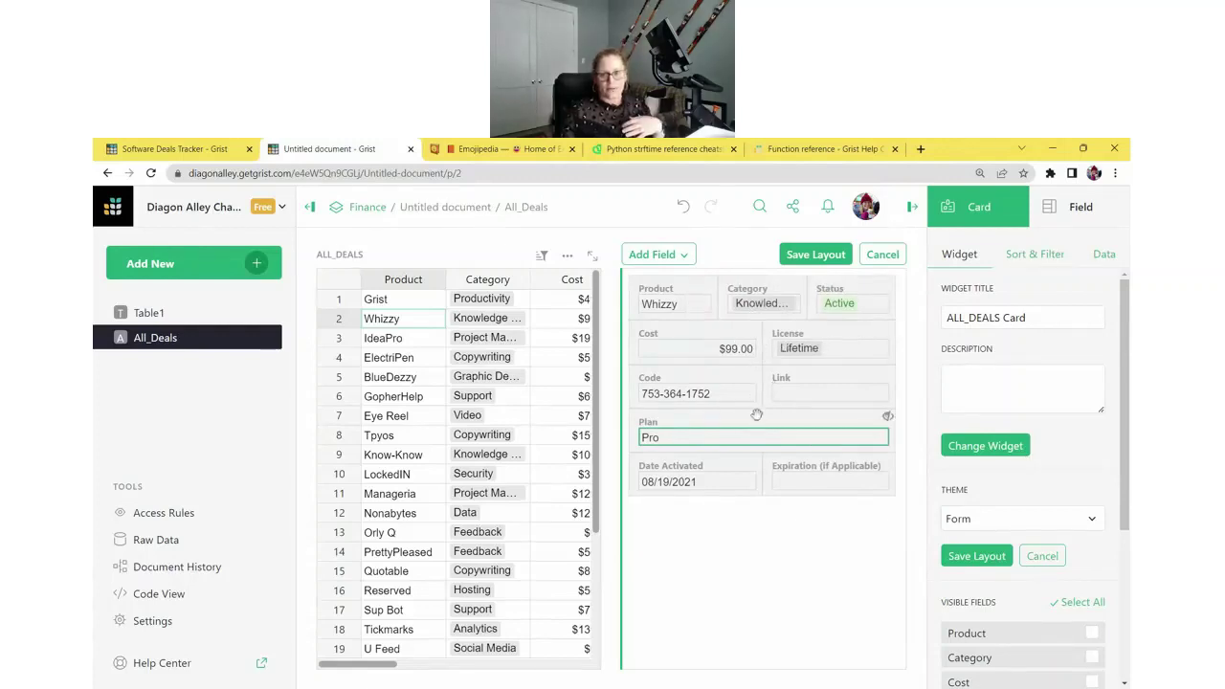
pyautogui.moveTo(727, 404); pyautogui.dragTo(857, 426)
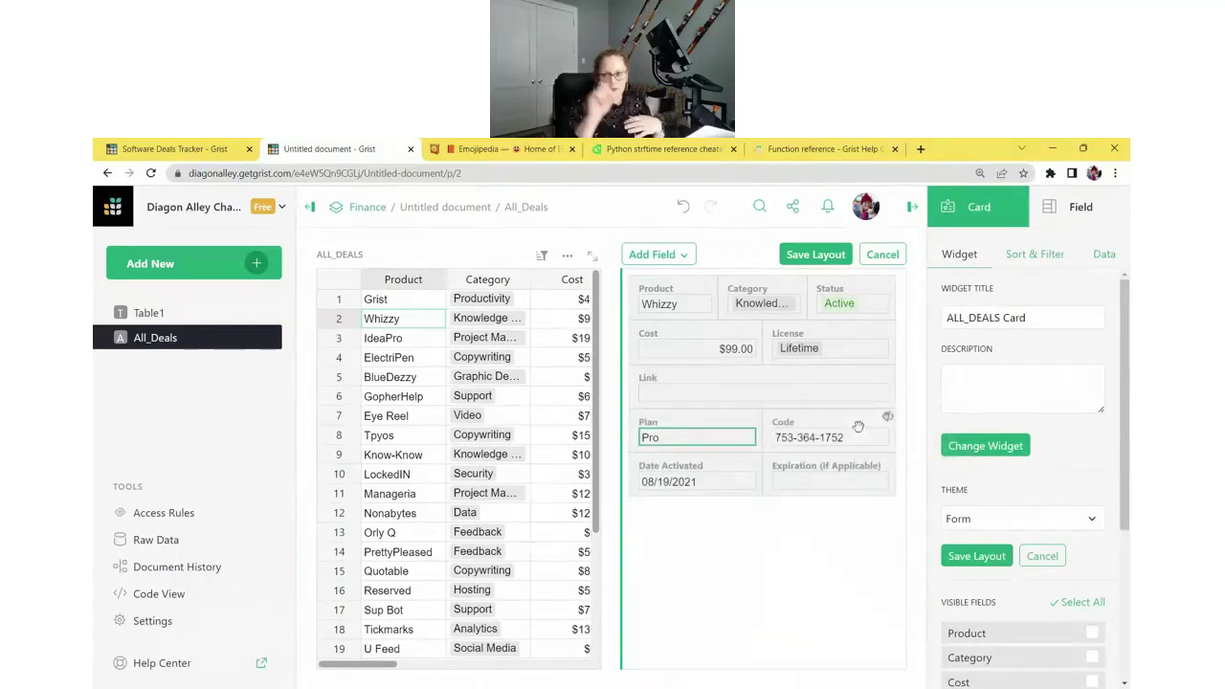
pyautogui.moveTo(859, 426); pyautogui.dragTo(873, 476)
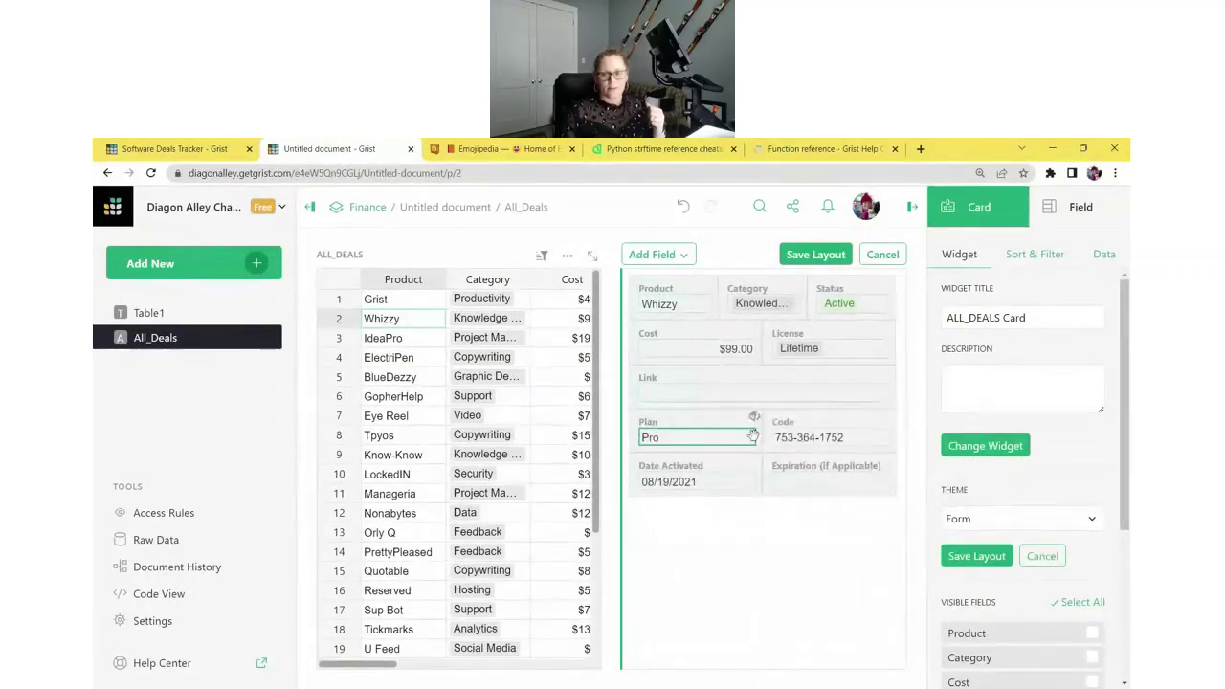
pyautogui.moveTo(754, 435)
pyautogui.mouseDown()
pyautogui.moveTo(739, 430)
pyautogui.moveTo(762, 427)
pyautogui.mouseUp()
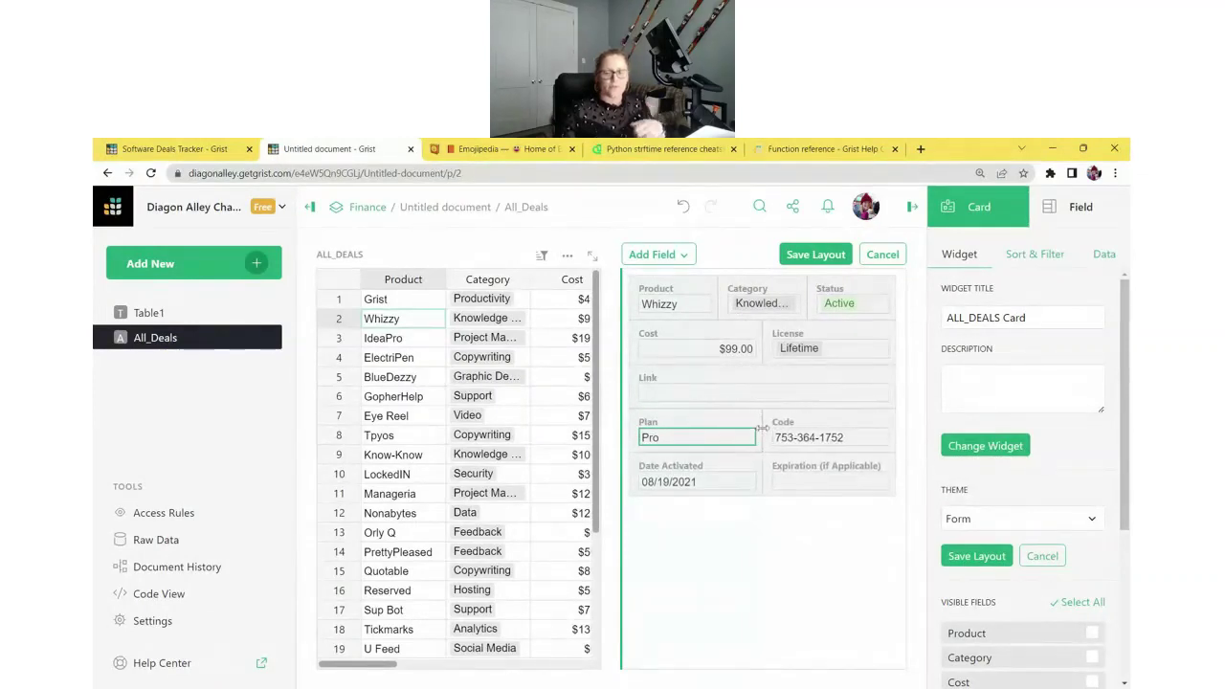
pyautogui.click(825, 262)
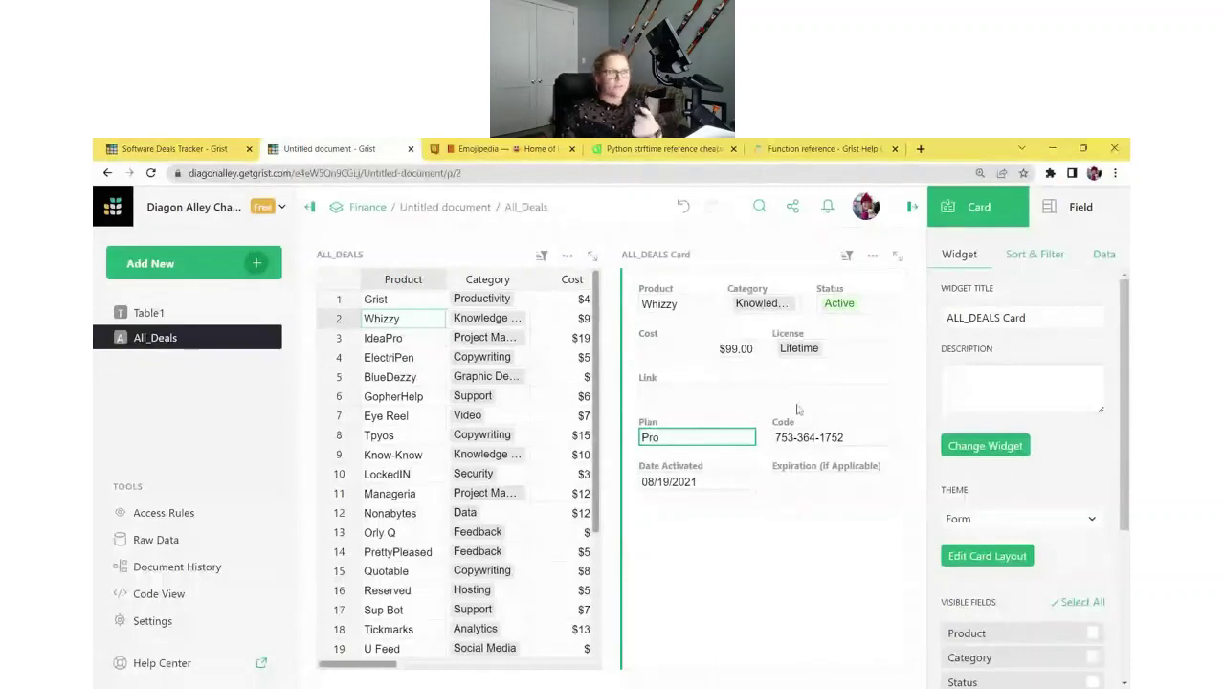
pyautogui.click(407, 357)
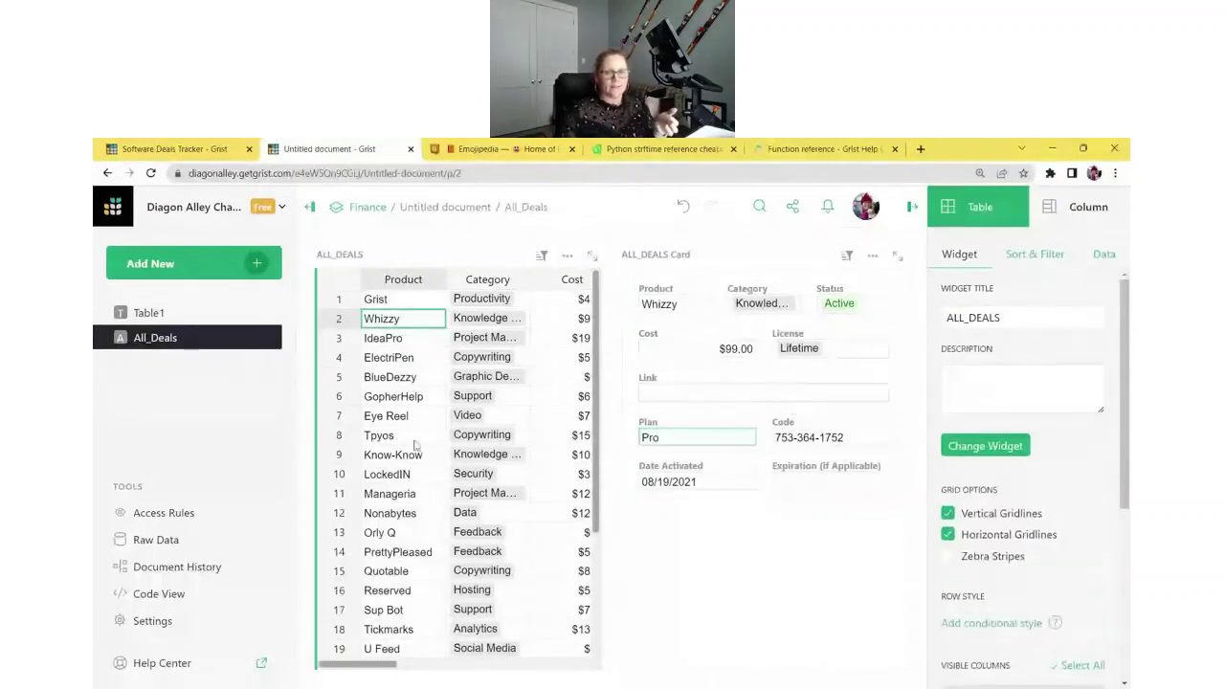
# Step: Collapse the page navigation sidebar and hide the Cost column in the ALL_DEALS table
pyautogui.click(310, 207)
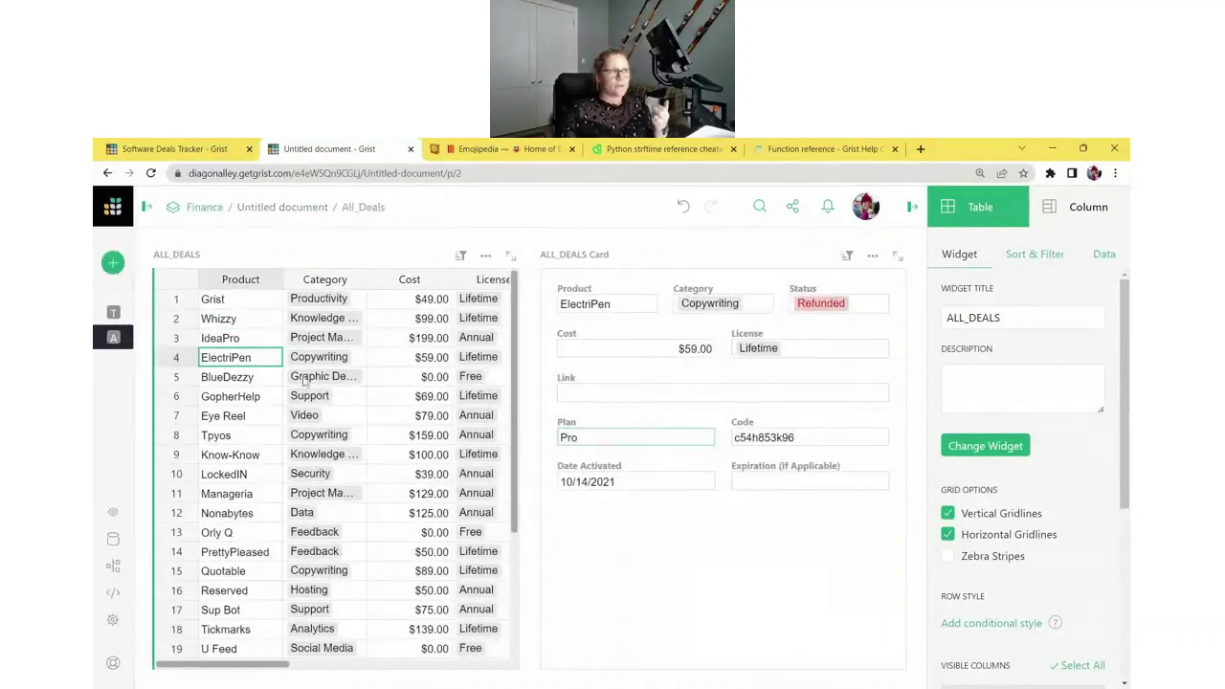
pyautogui.click(335, 334)
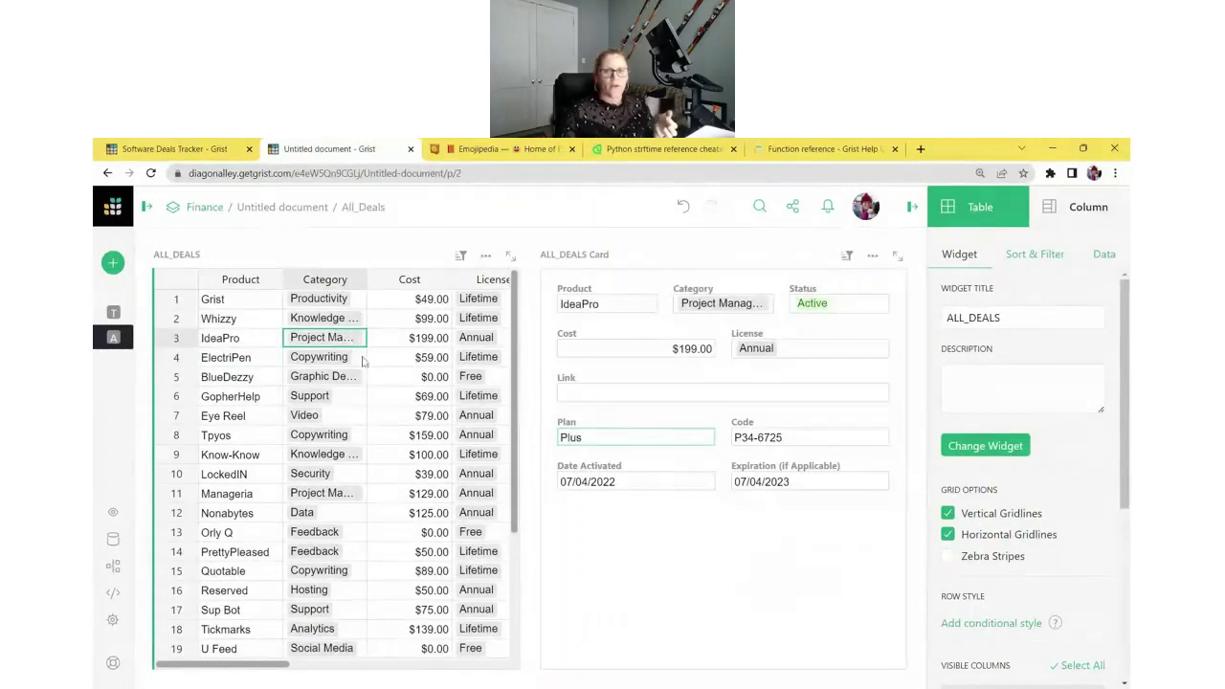
pyautogui.rightClick(398, 281)
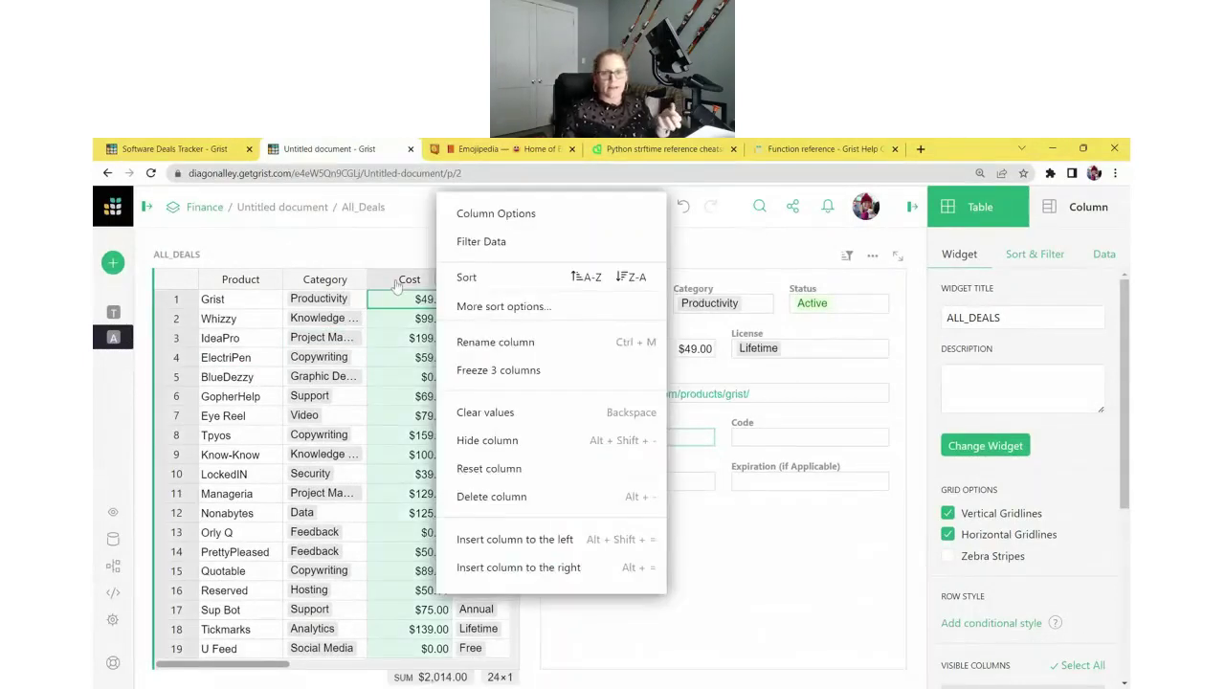
pyautogui.click(530, 449)
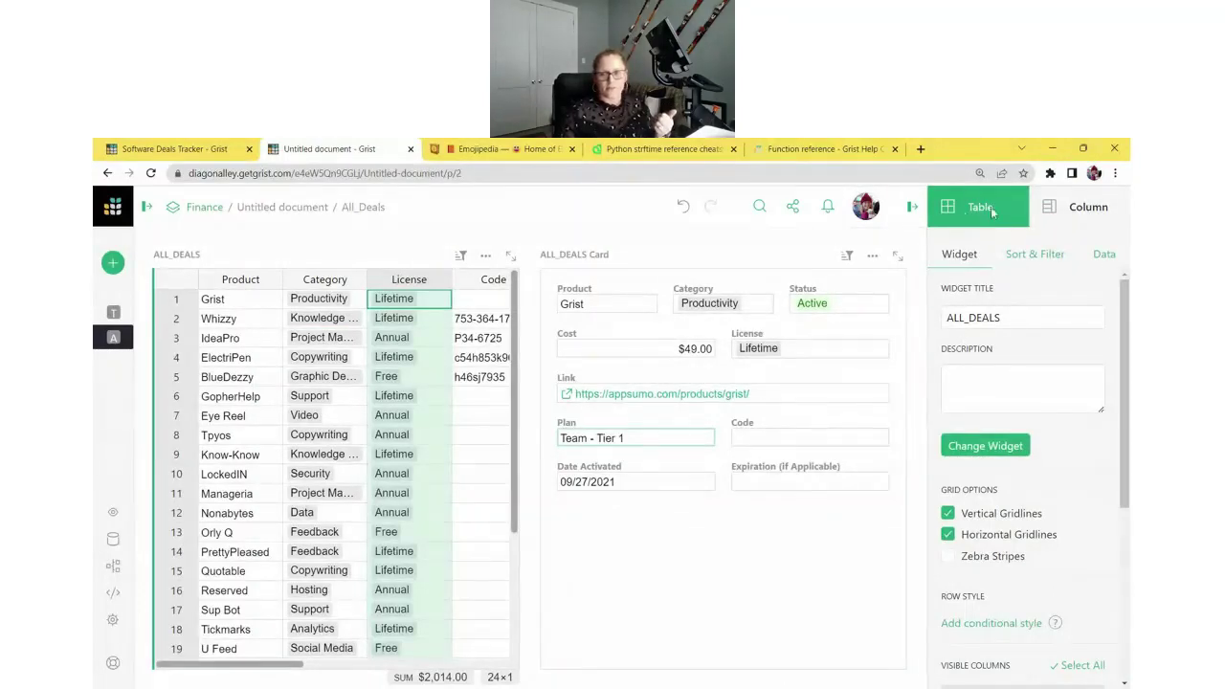
# Step: Hide the License, Code, Link, Plan, Date Activated and Expiration columns in the ALL_DEALS table, keeping Product, Category and Status
pyautogui.scroll(-5, 1022, 478)
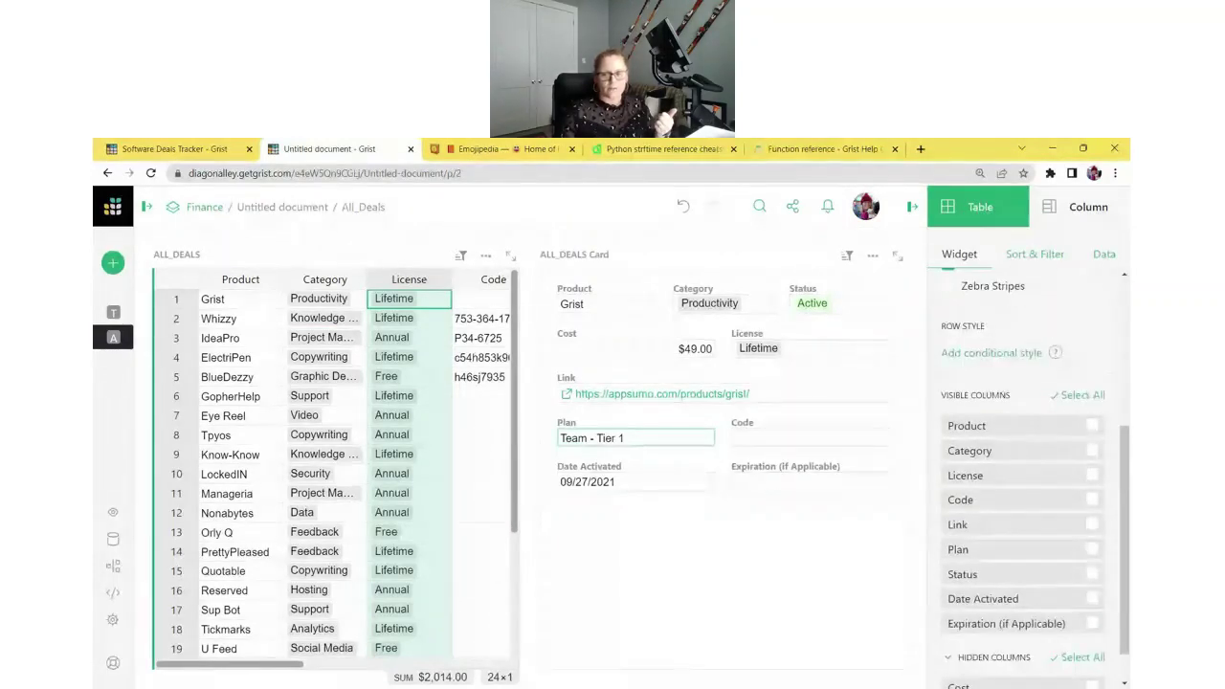
pyautogui.click(1079, 396)
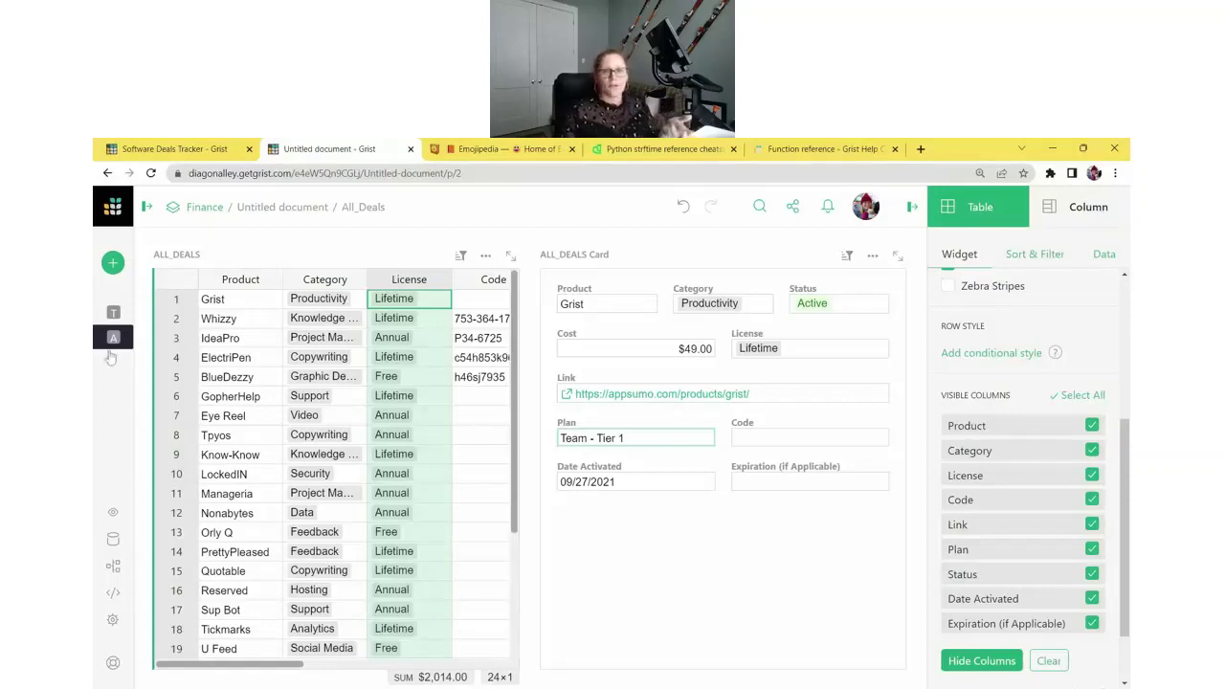
pyautogui.click(239, 298)
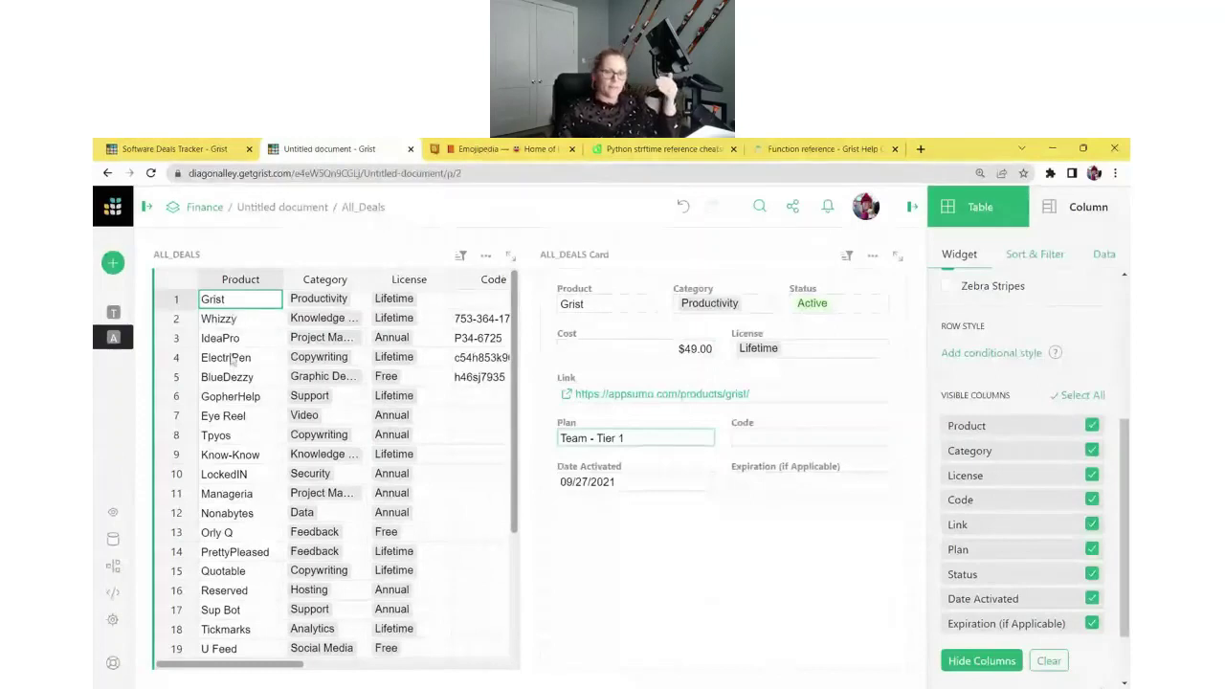
pyautogui.click(312, 320)
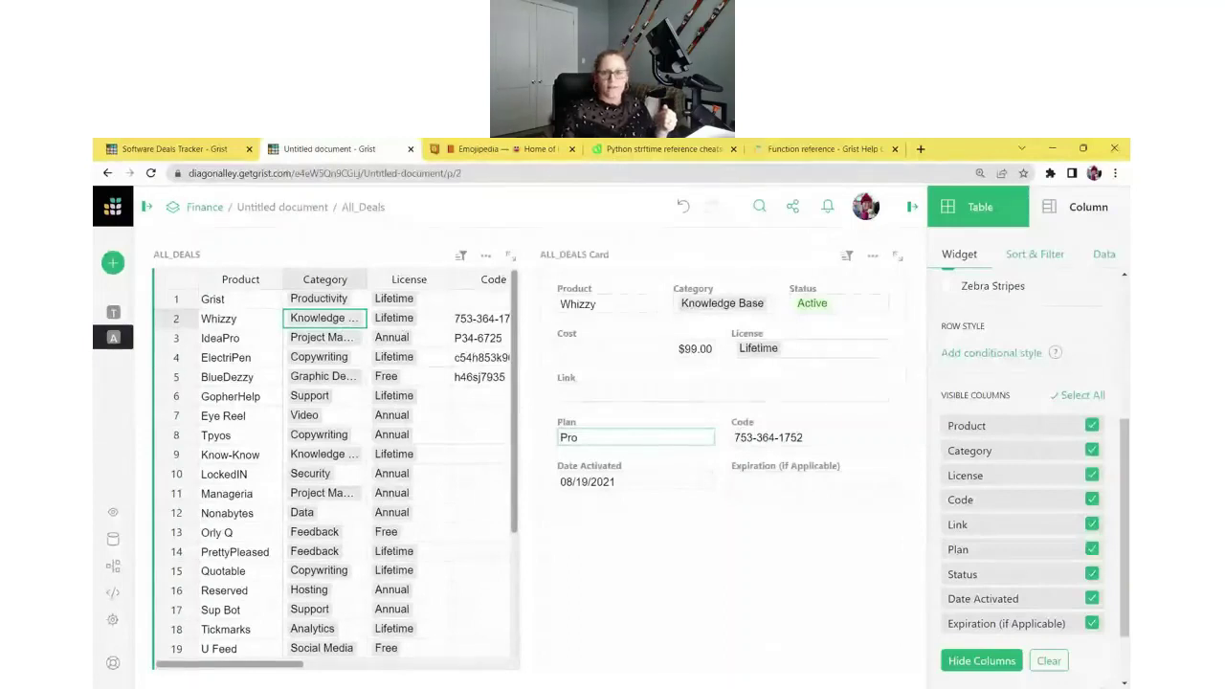
pyautogui.click(1093, 427)
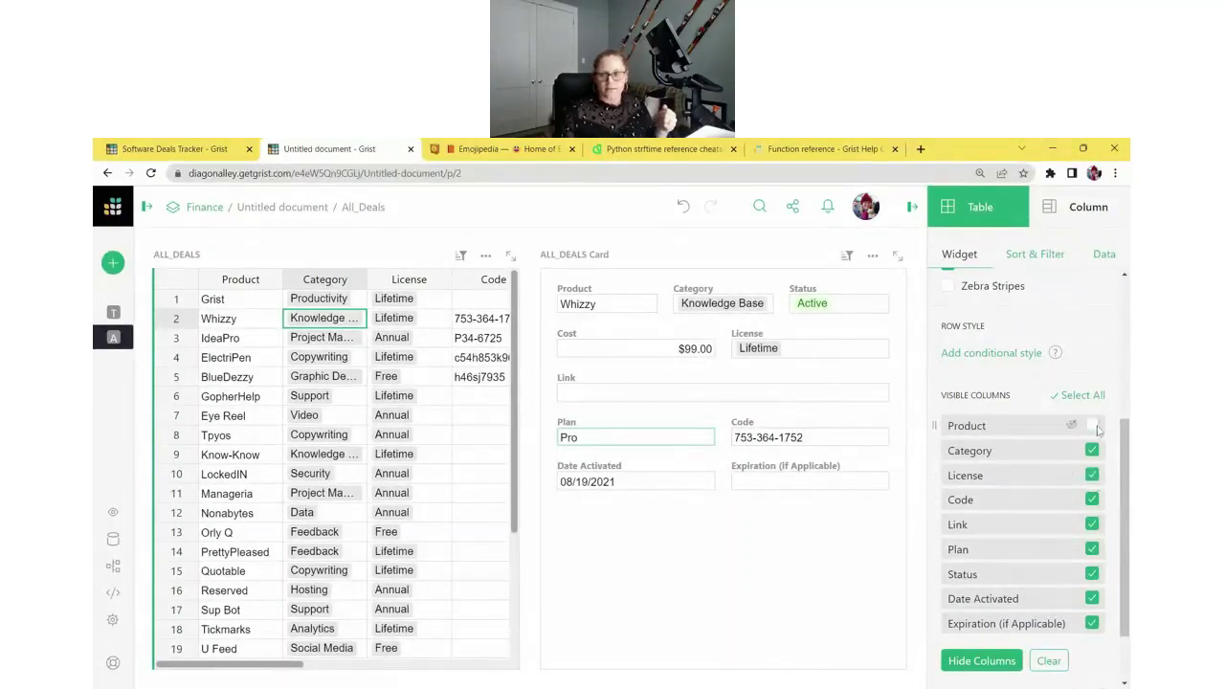
pyautogui.click(1092, 451)
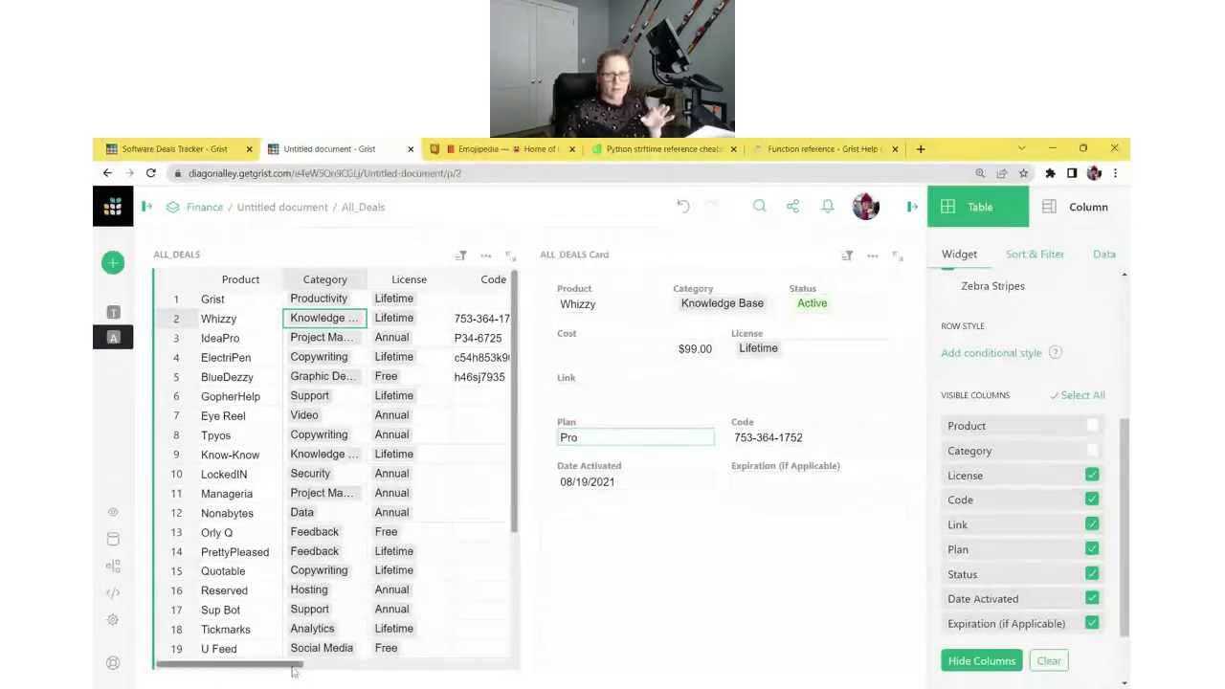
pyautogui.moveTo(293, 670); pyautogui.dragTo(443, 666)
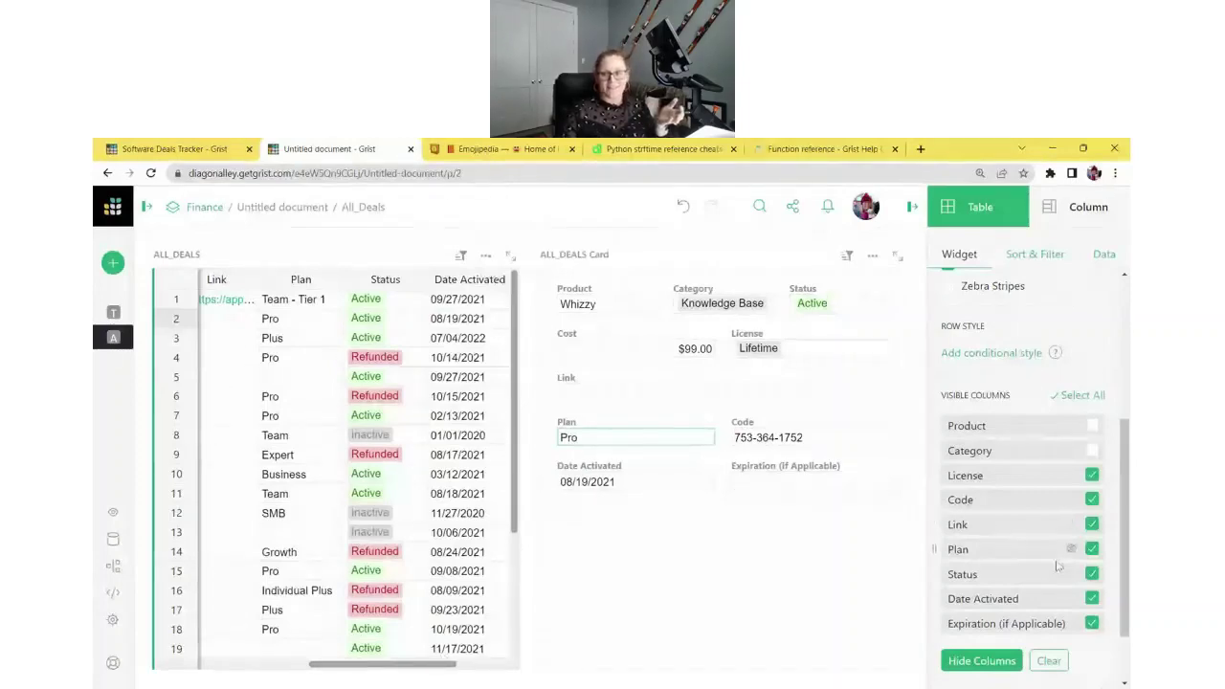
pyautogui.click(1092, 574)
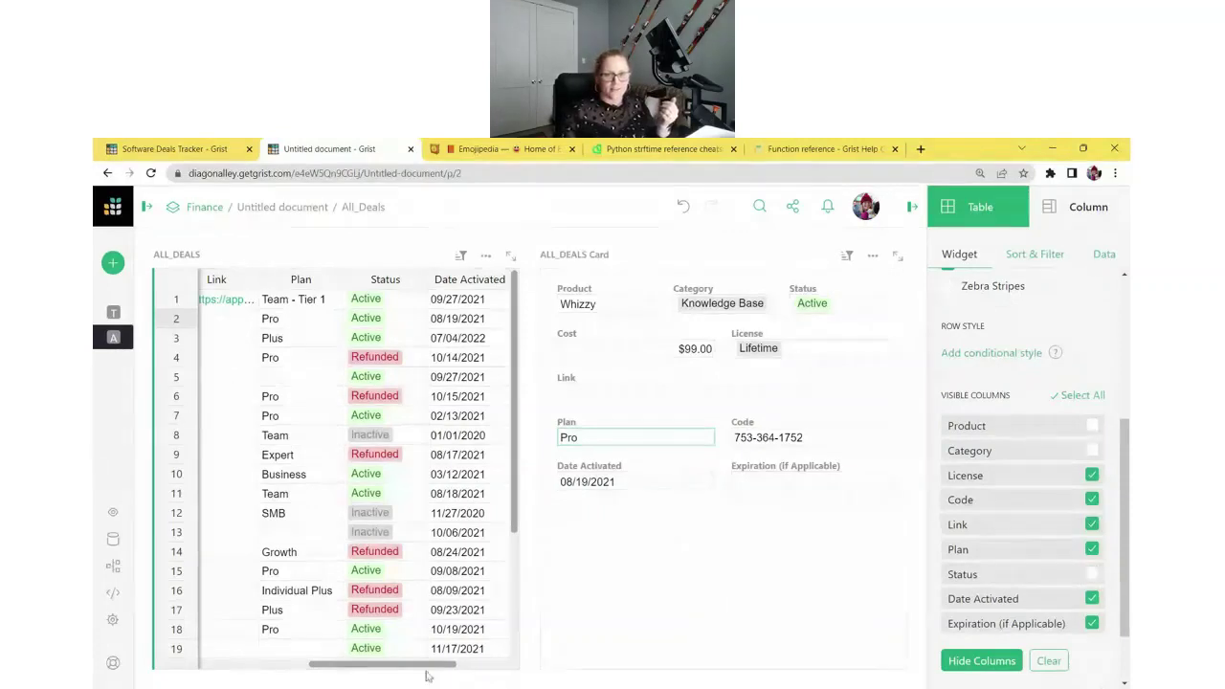
pyautogui.moveTo(427, 676); pyautogui.dragTo(479, 675)
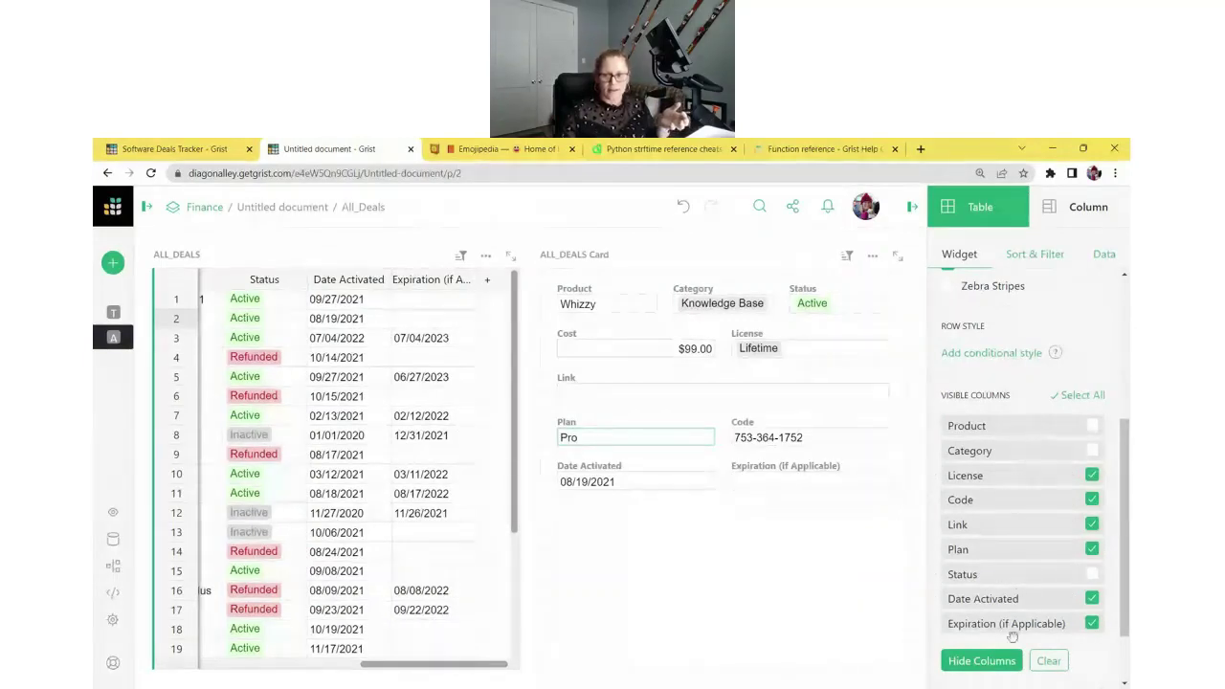
pyautogui.click(983, 661)
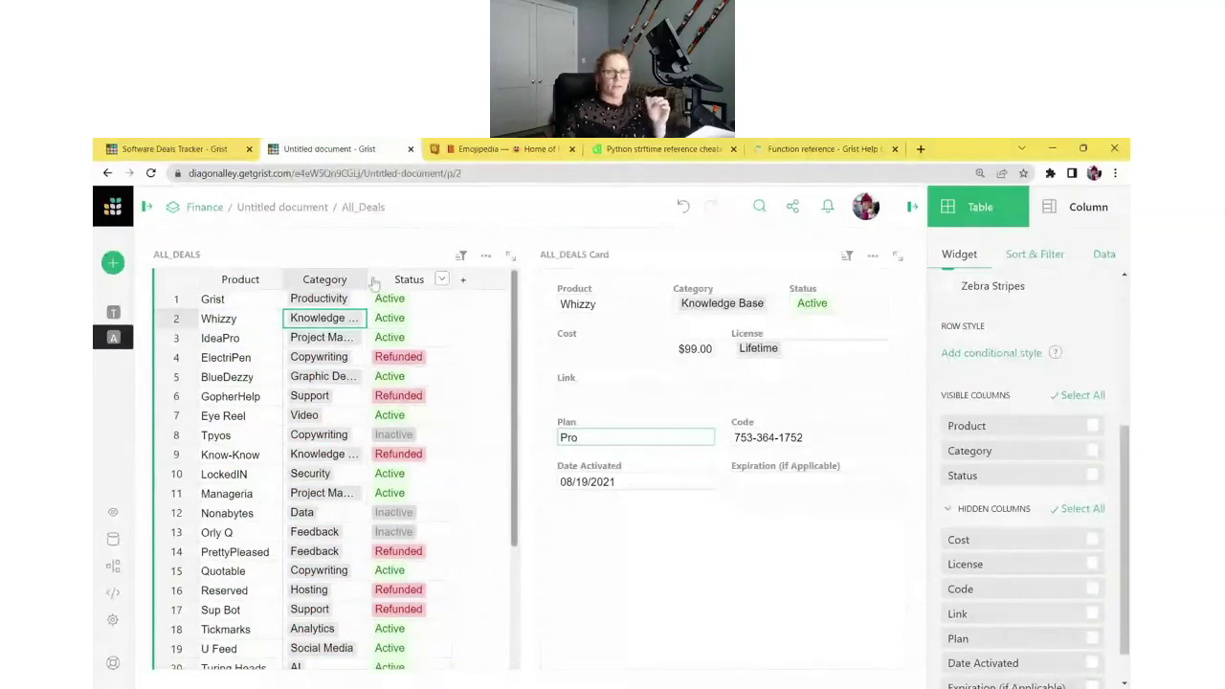
# Step: Widen the Category column to fit its full names and move the Status column ahead of Category
pyautogui.moveTo(367, 279); pyautogui.dragTo(406, 280)
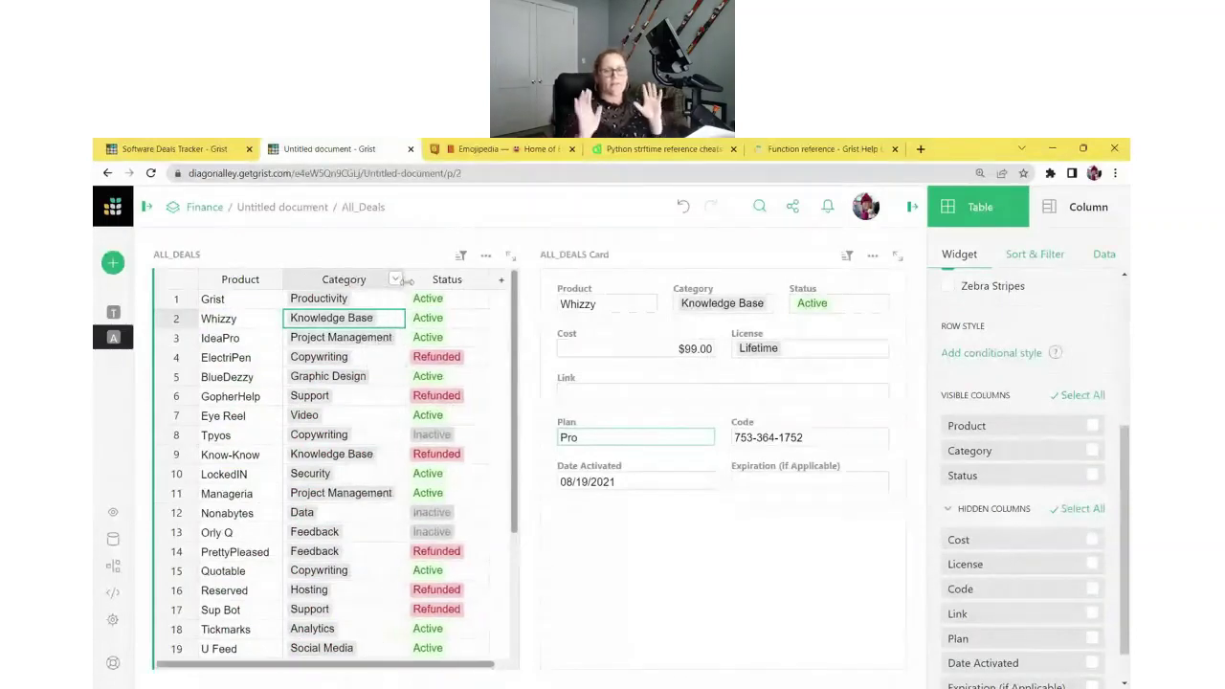
pyautogui.click(435, 282)
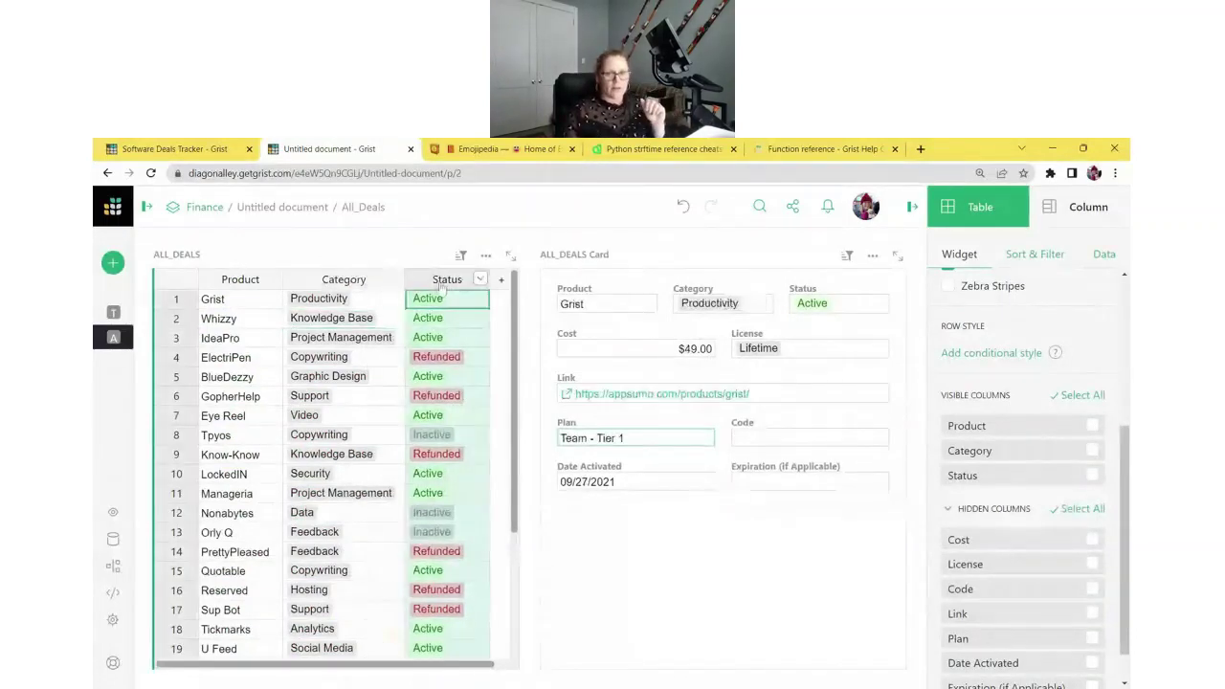
pyautogui.moveTo(455, 290)
pyautogui.mouseDown()
pyautogui.moveTo(325, 279)
pyautogui.moveTo(446, 287)
pyautogui.mouseUp()
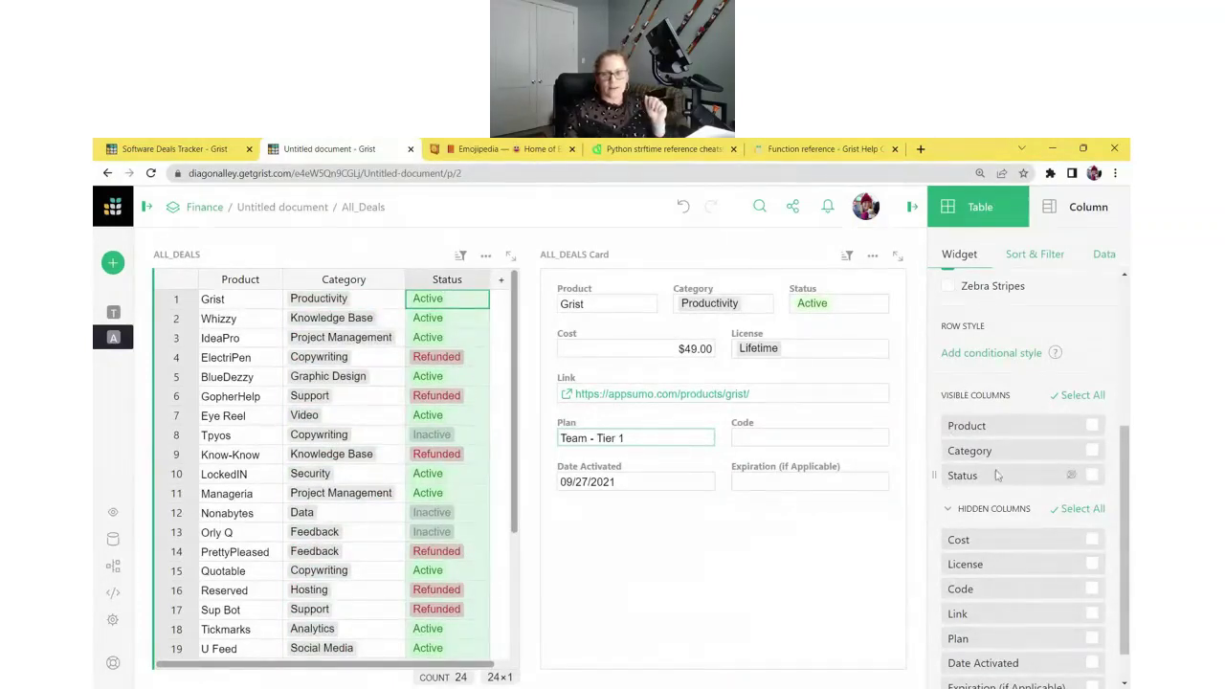
pyautogui.moveTo(932, 475); pyautogui.dragTo(932, 451)
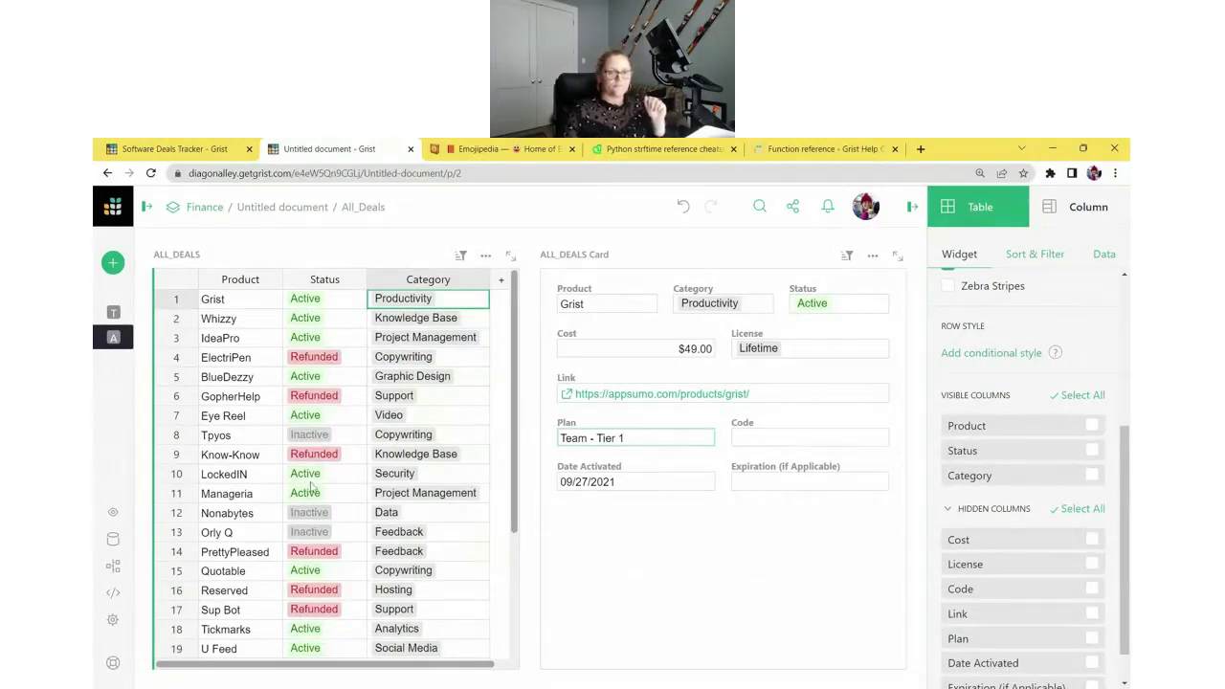
# Step: View the card details of several deals by selecting Whizzy, BlueDezzy, Tpyos and ElectriPen, ending on Whizzy
pyautogui.click(231, 320)
pyautogui.click(245, 379)
pyautogui.click(241, 435)
pyautogui.click(244, 356)
pyautogui.click(238, 322)
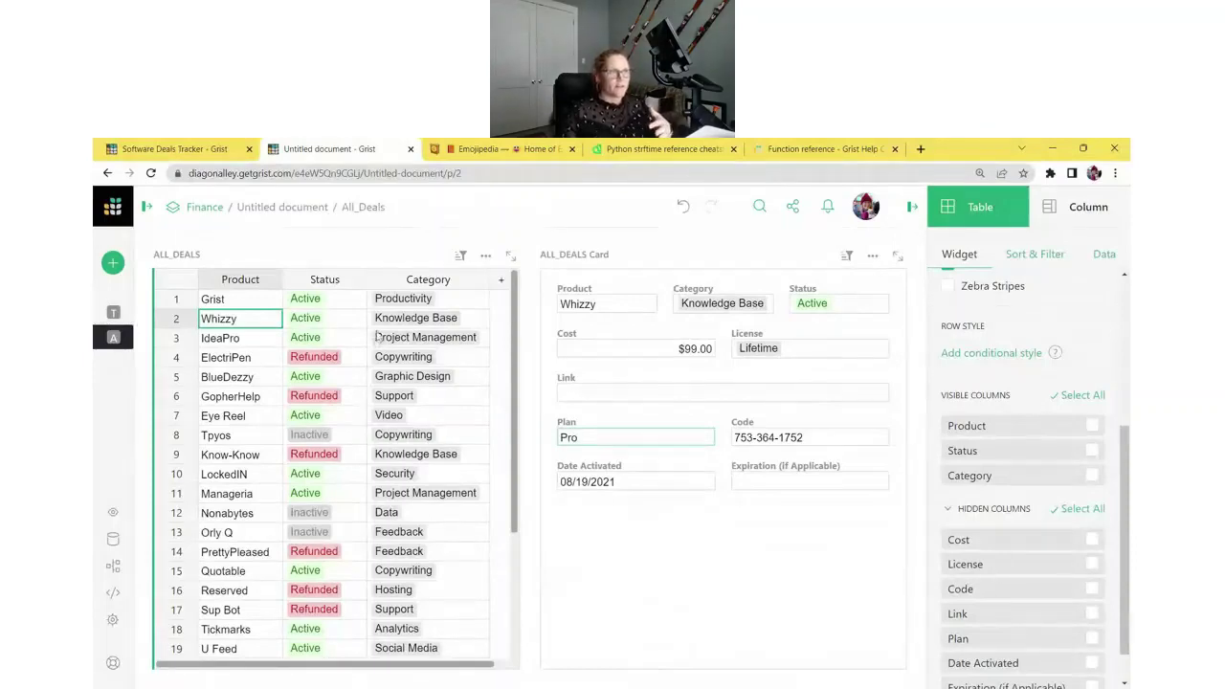
# Step: Add a pinned Category filter to the ALL_DEALS table with all values kept
pyautogui.click(460, 256)
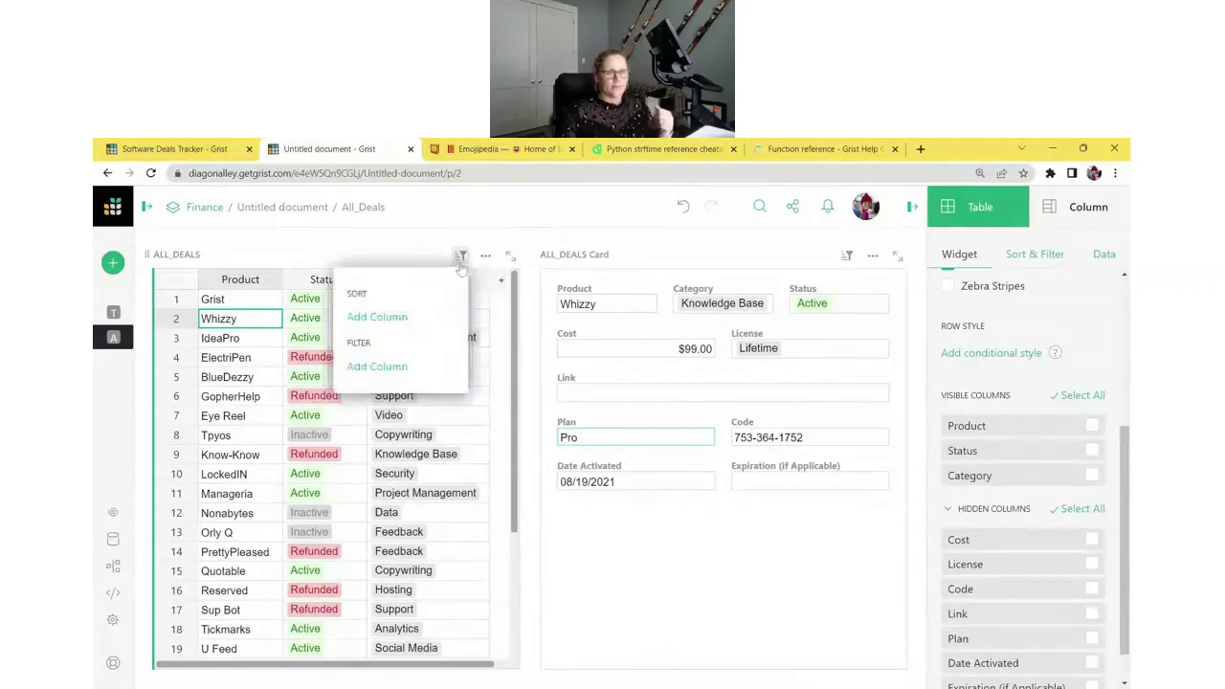
pyautogui.click(377, 367)
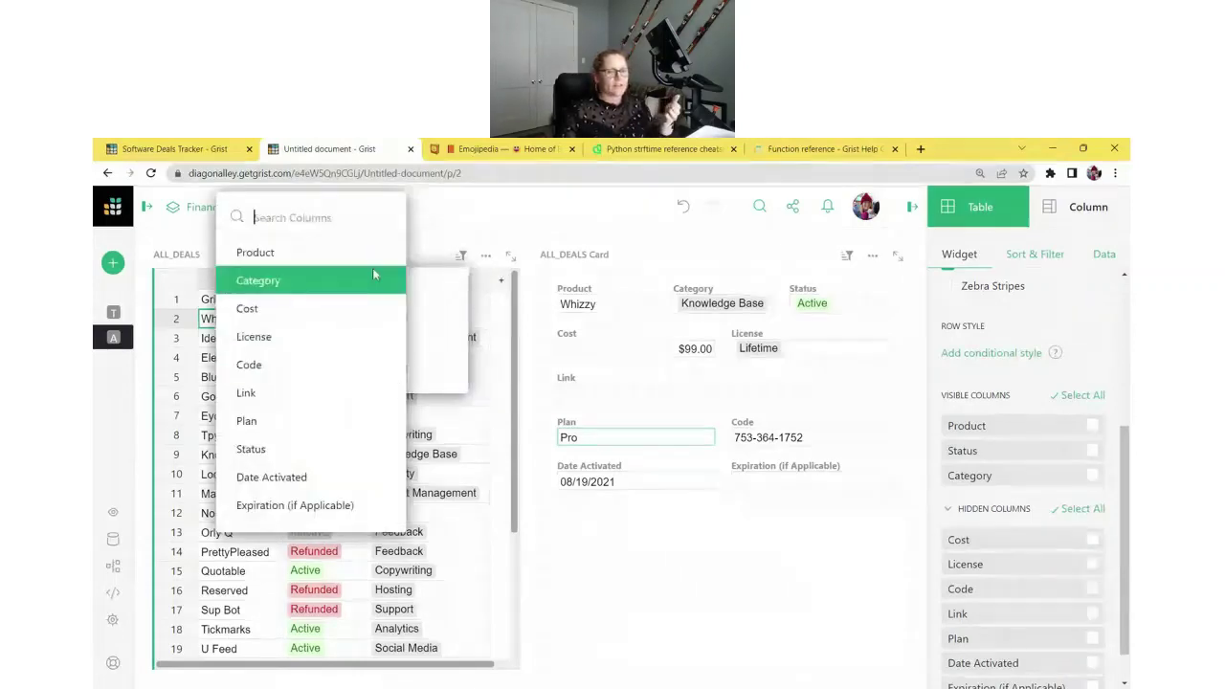
pyautogui.click(322, 285)
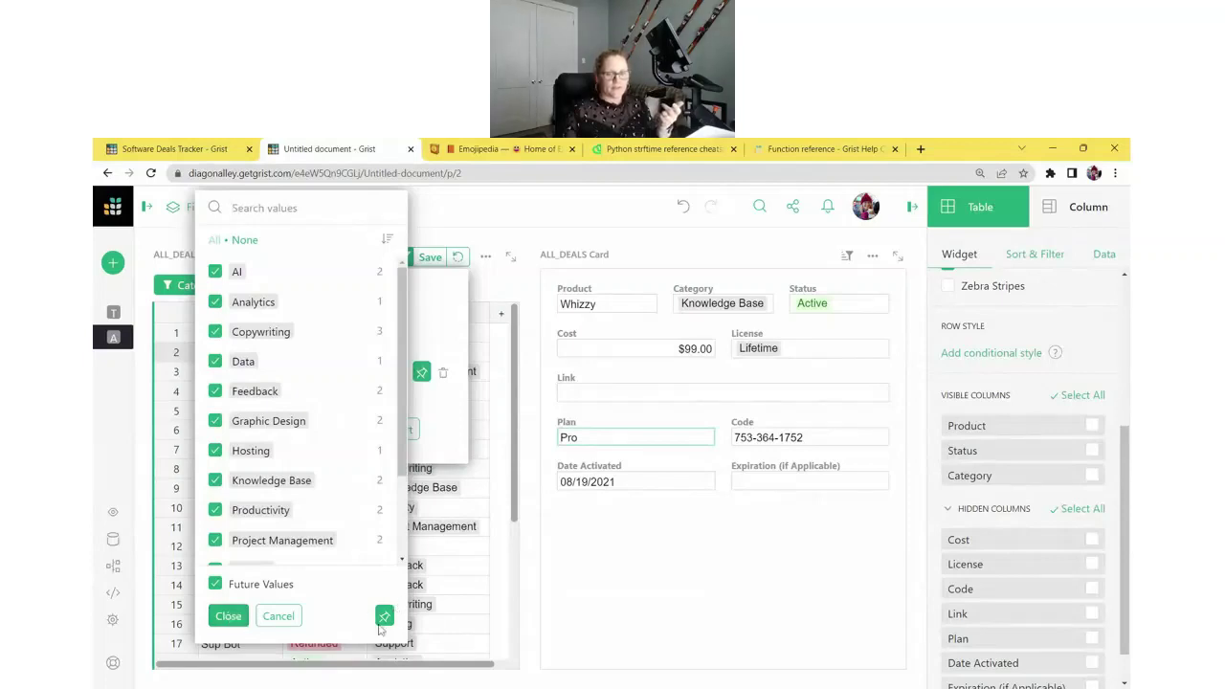
pyautogui.click(218, 615)
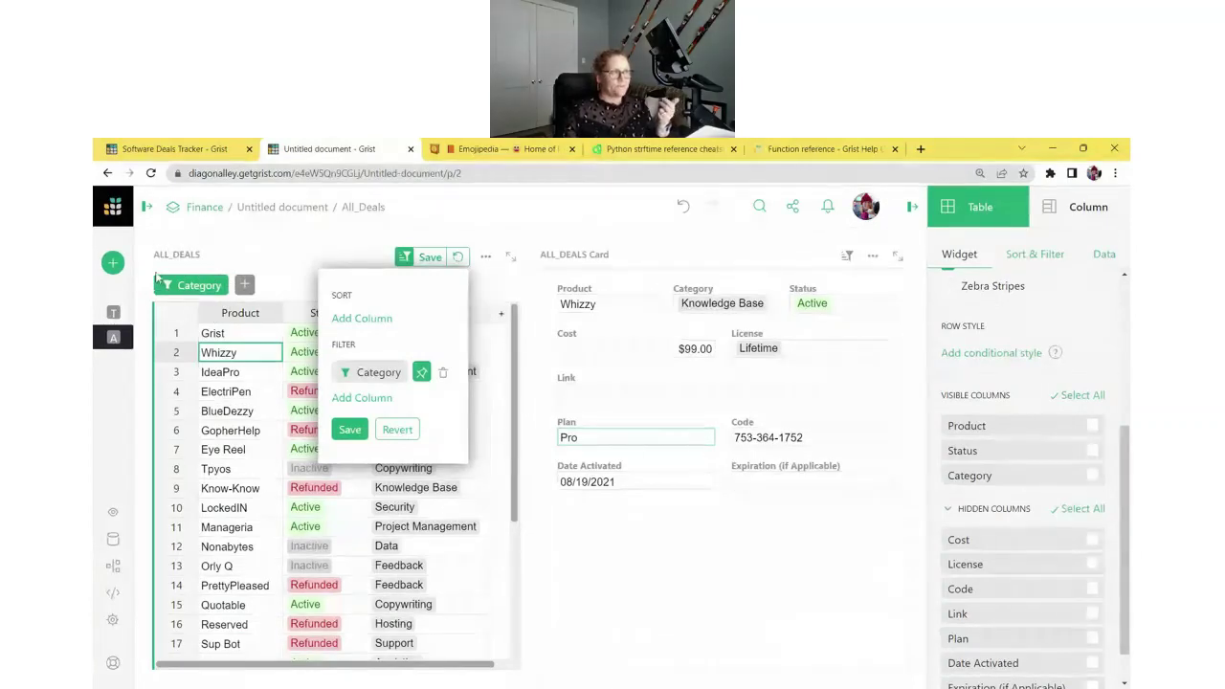
pyautogui.click(422, 372)
pyautogui.click(422, 372)
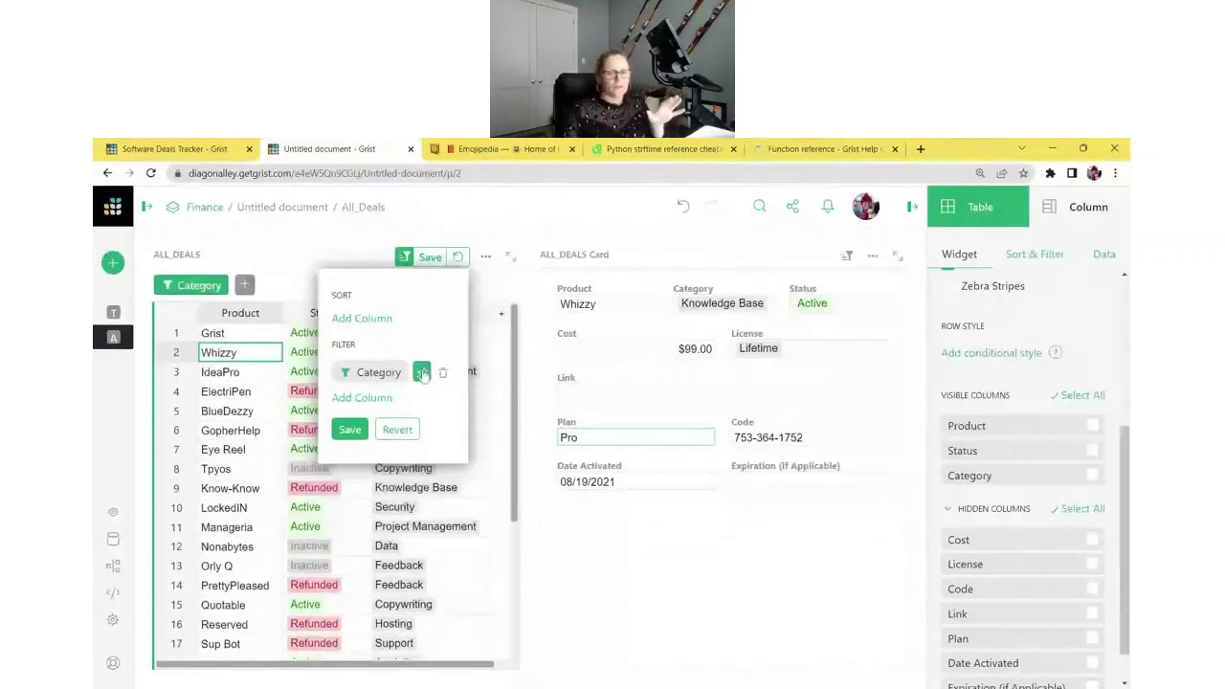
# Step: Add pinned Status and License filters to the ALL_DEALS table and save the filter setup
pyautogui.click(364, 398)
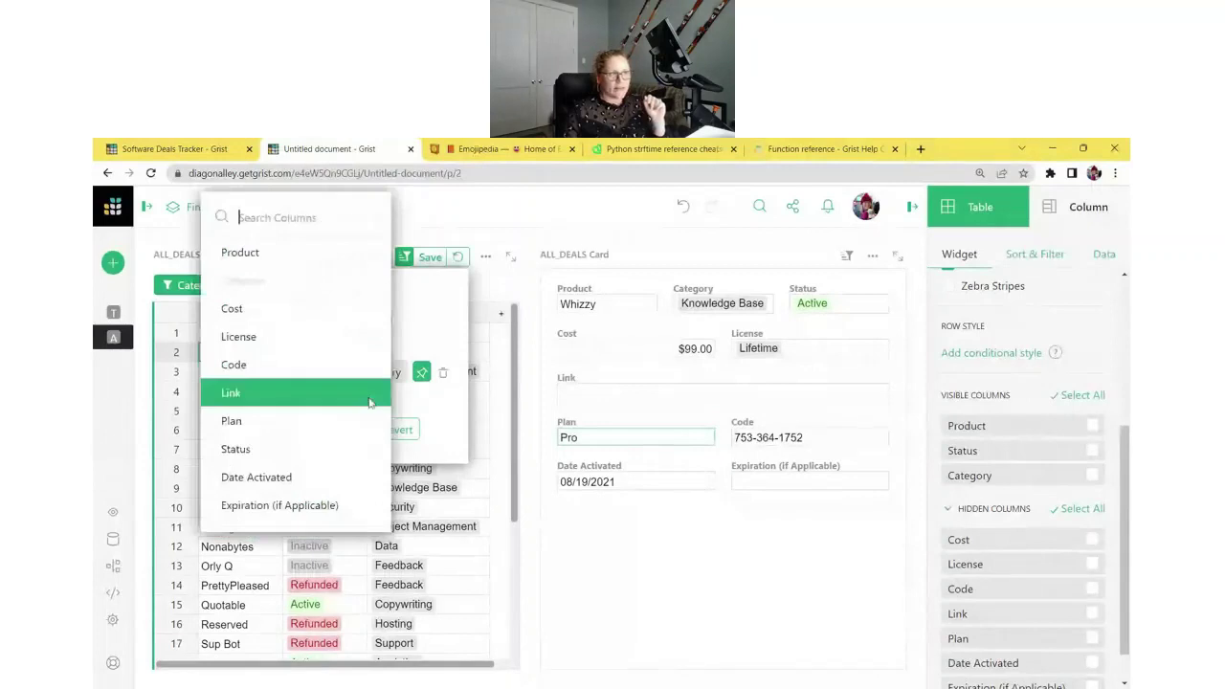
pyautogui.click(292, 449)
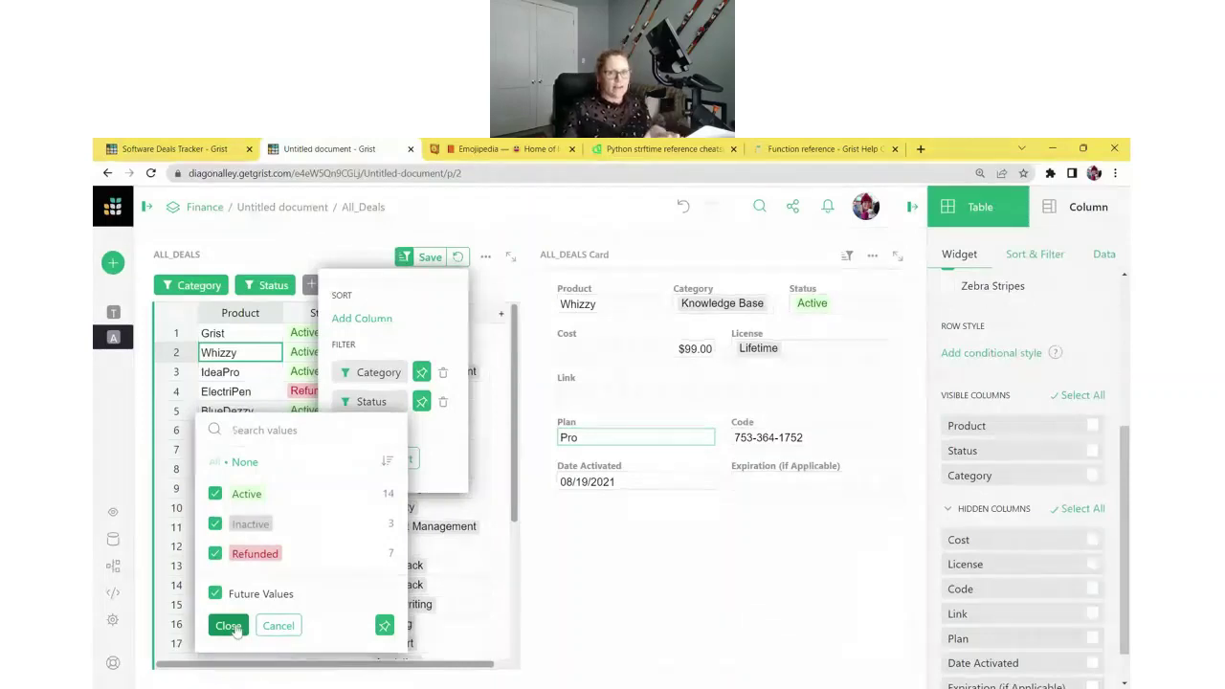
pyautogui.click(230, 625)
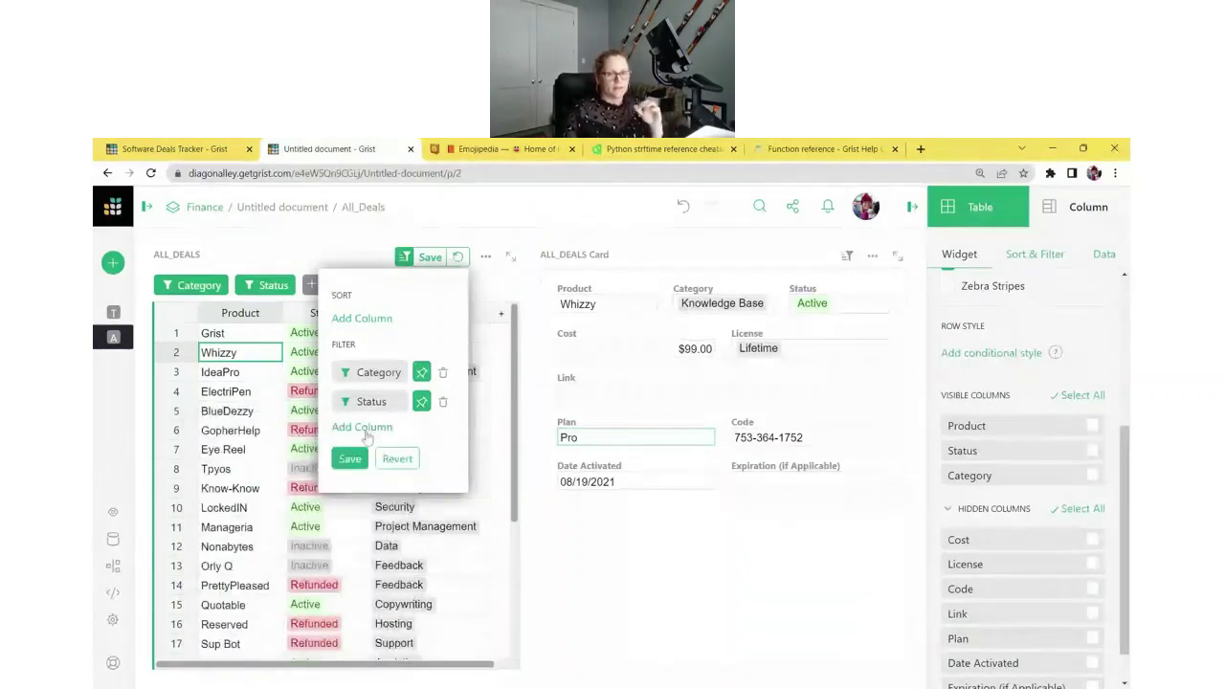
pyautogui.click(363, 428)
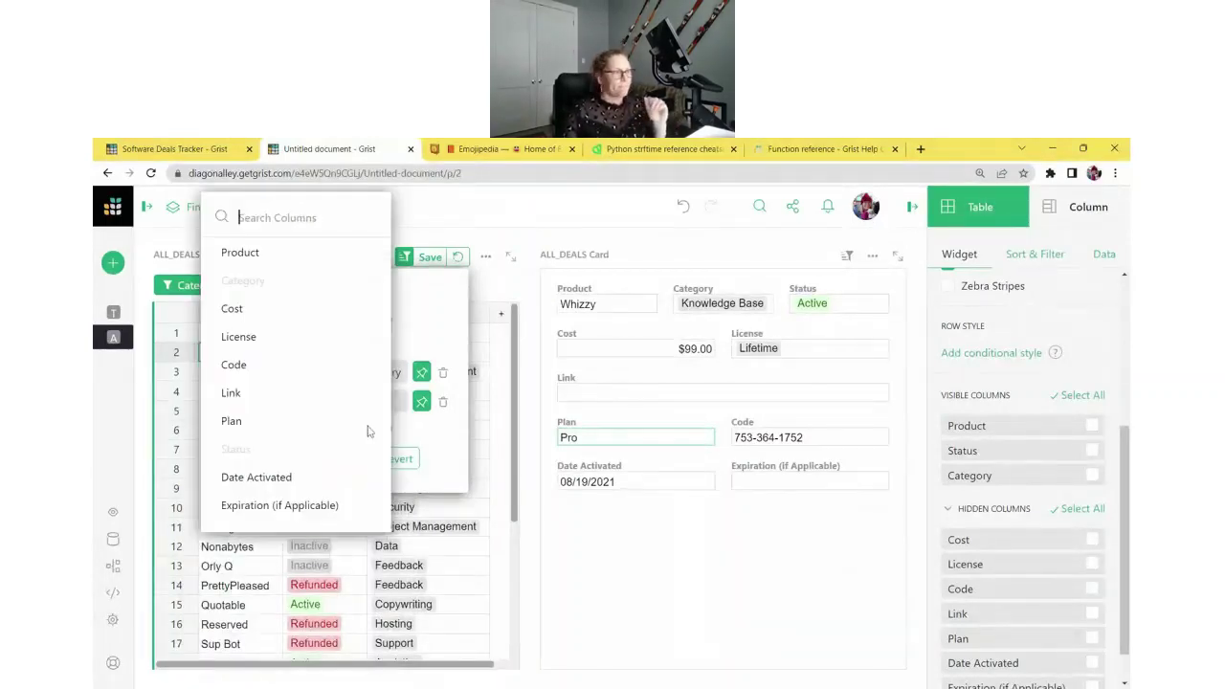
pyautogui.click(302, 345)
pyautogui.click(228, 633)
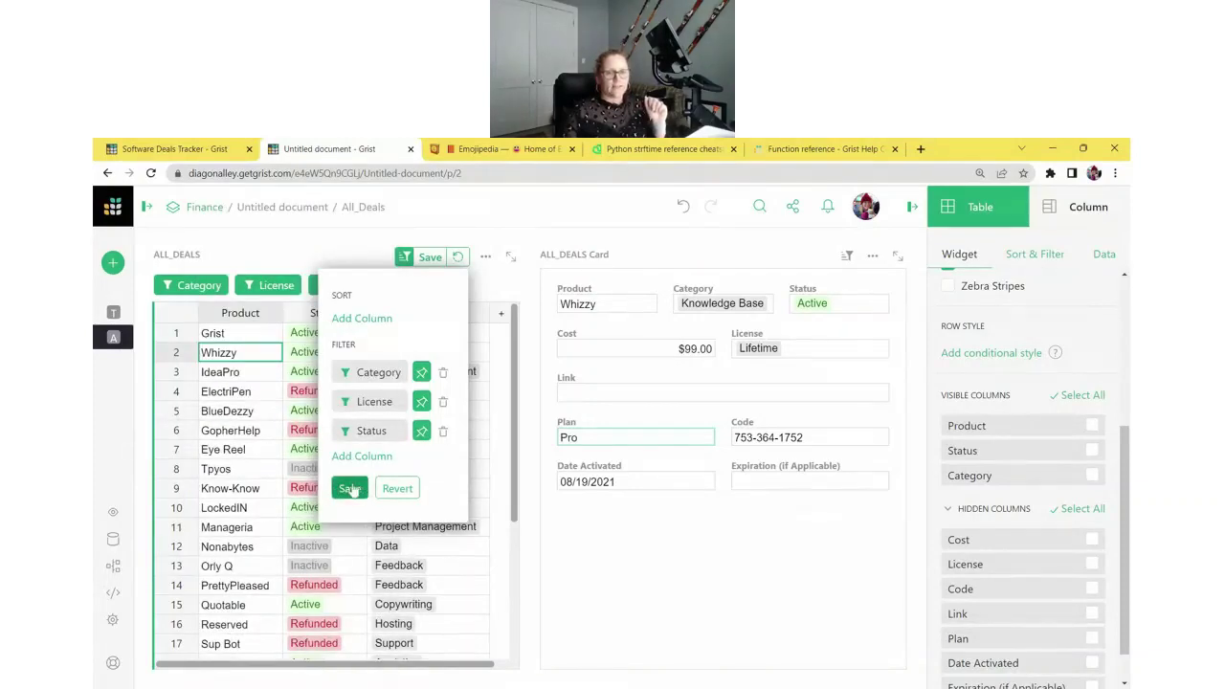
pyautogui.click(402, 258)
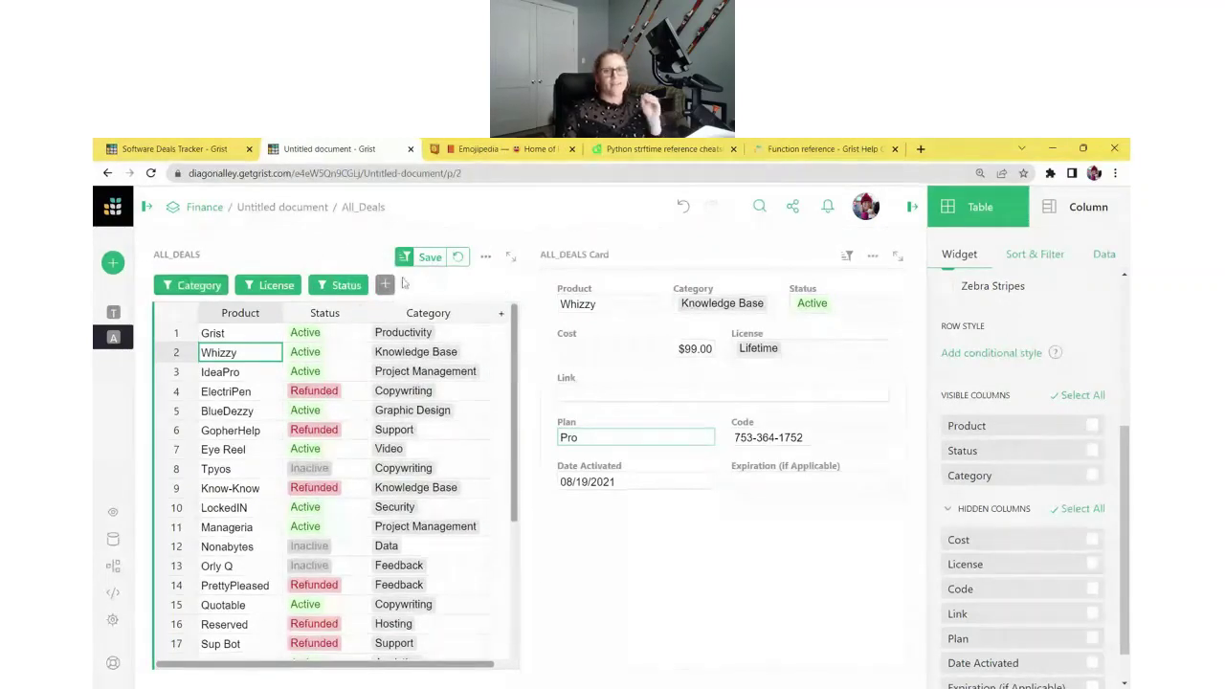
pyautogui.click(431, 258)
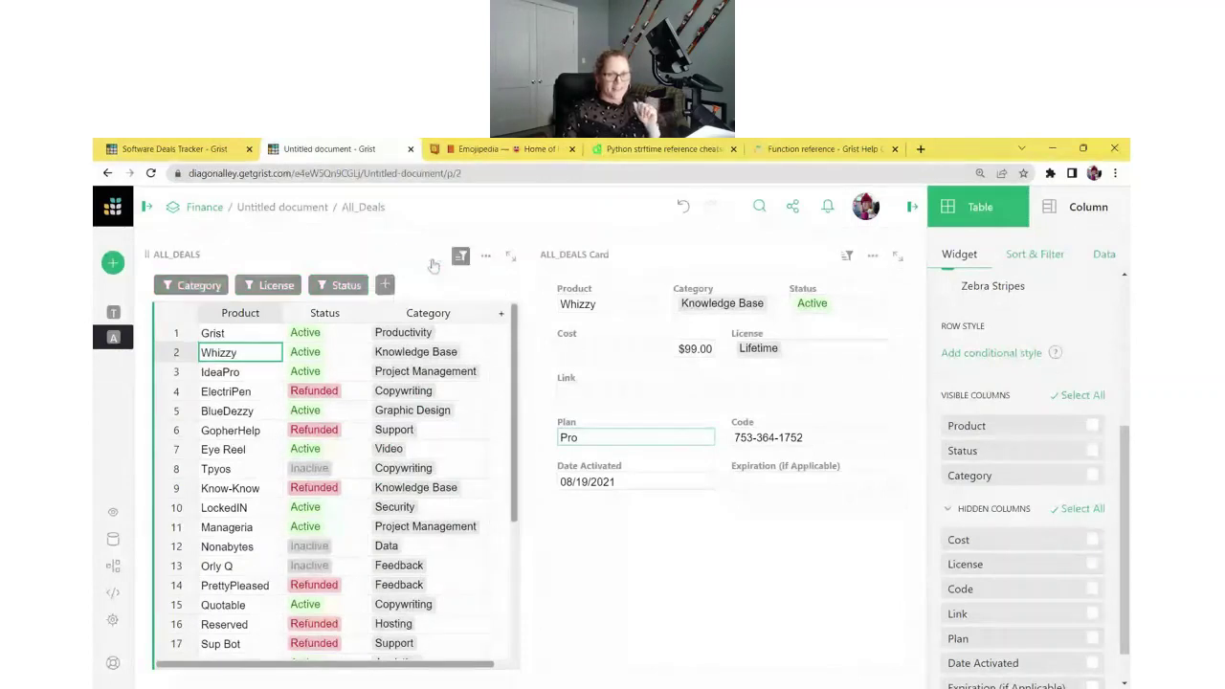
# Step: Try filtering the deals to the Graphic Design category and revert the filter
pyautogui.click(199, 286)
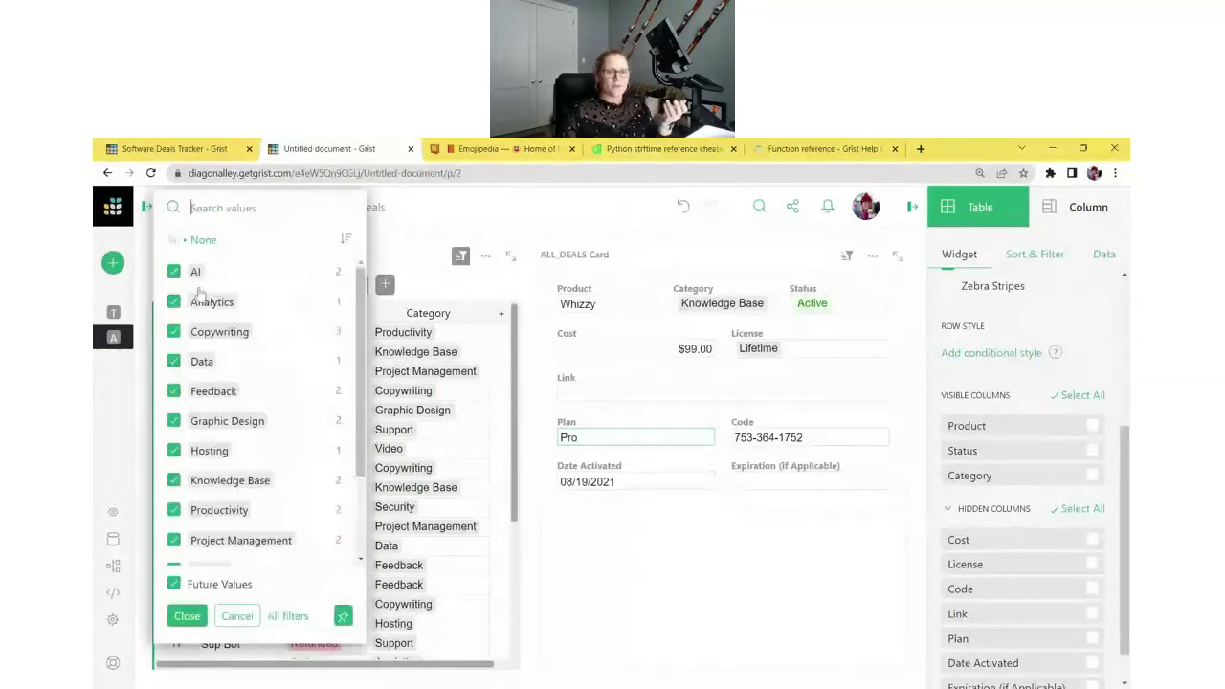
pyautogui.click(203, 239)
pyautogui.click(243, 422)
pyautogui.click(187, 615)
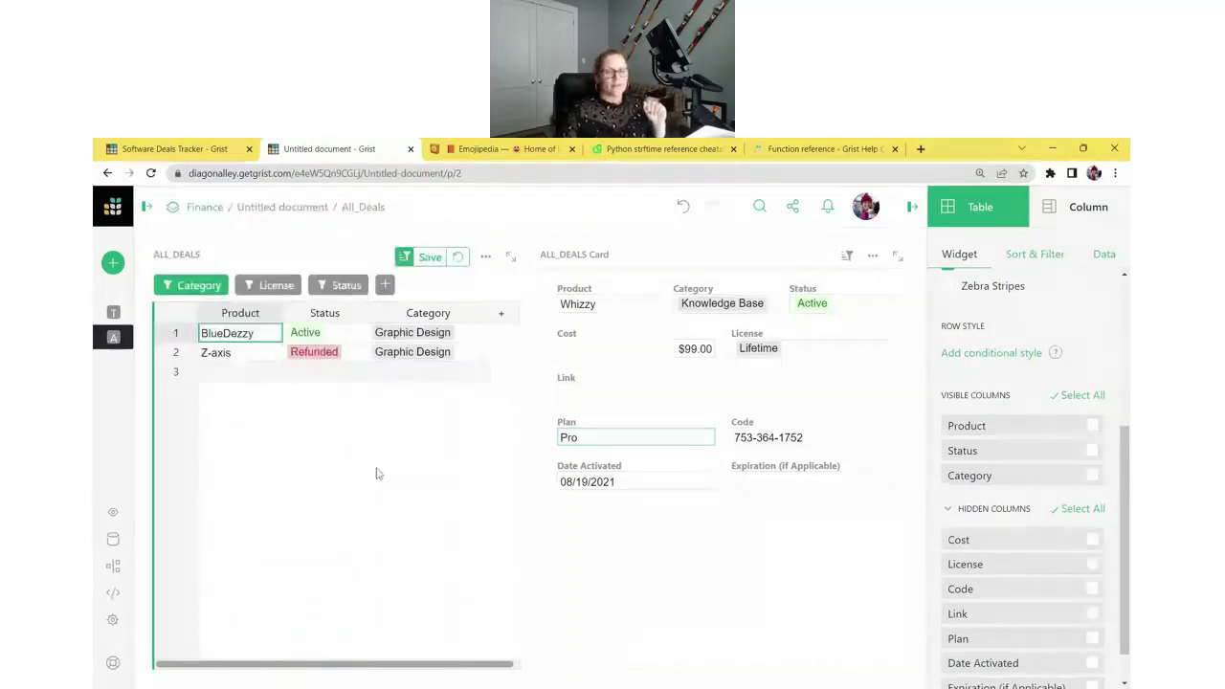
pyautogui.click(458, 259)
# Step: Try filtering the deals to Active status and Free license, and revert the filters
pyautogui.click(340, 284)
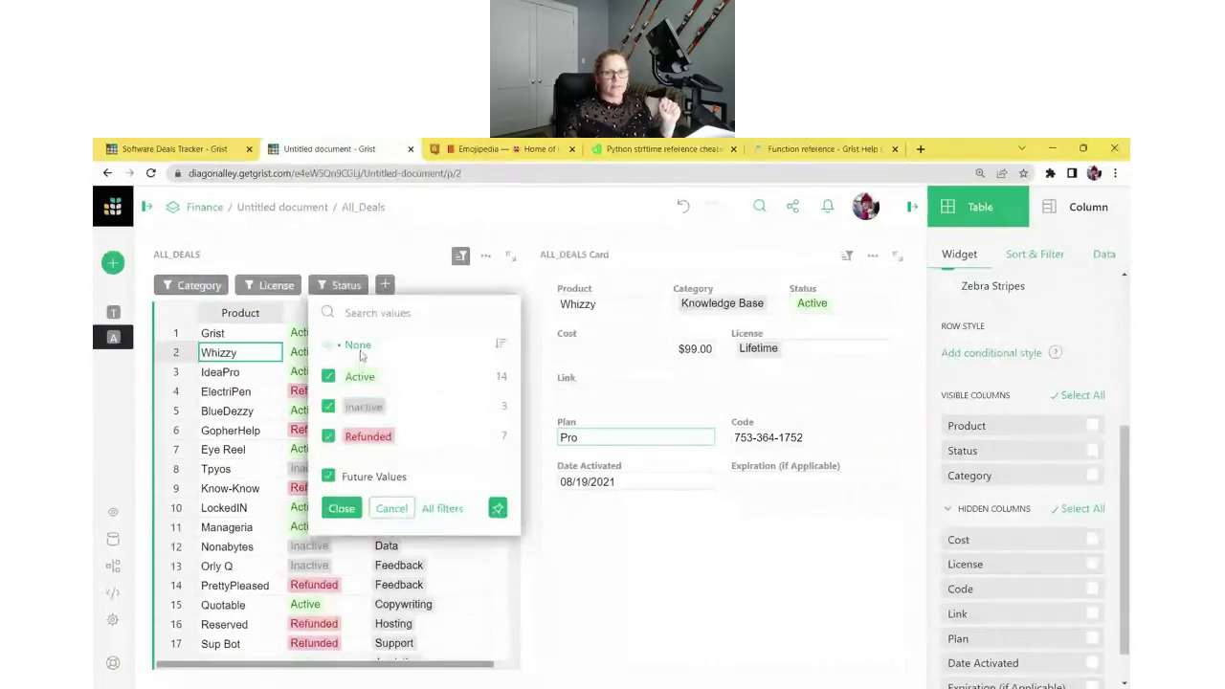
pyautogui.click(358, 345)
pyautogui.click(350, 379)
pyautogui.click(341, 508)
pyautogui.click(274, 284)
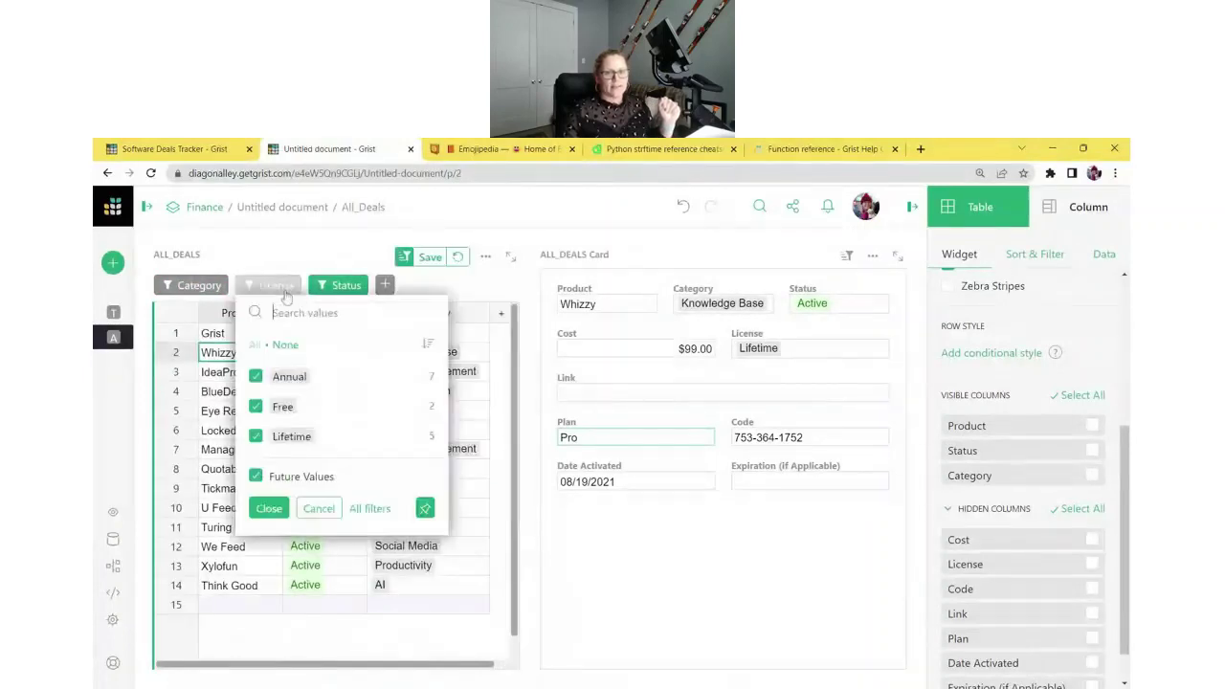
pyautogui.click(289, 376)
pyautogui.click(291, 435)
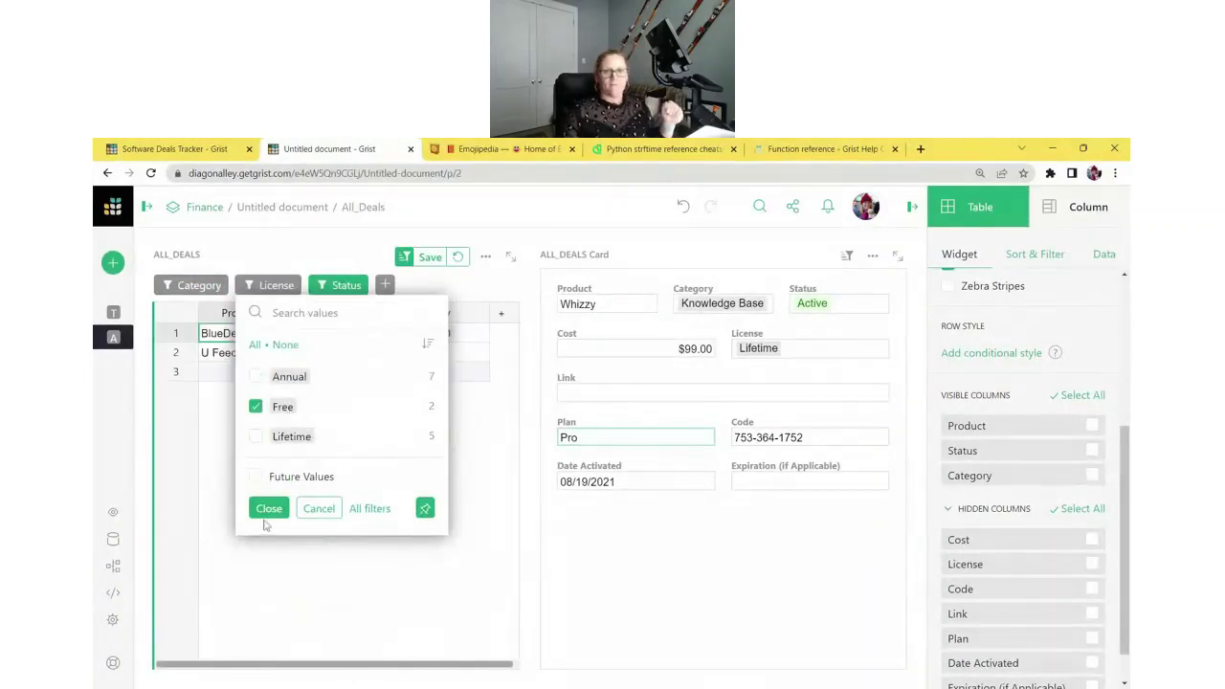
pyautogui.click(269, 508)
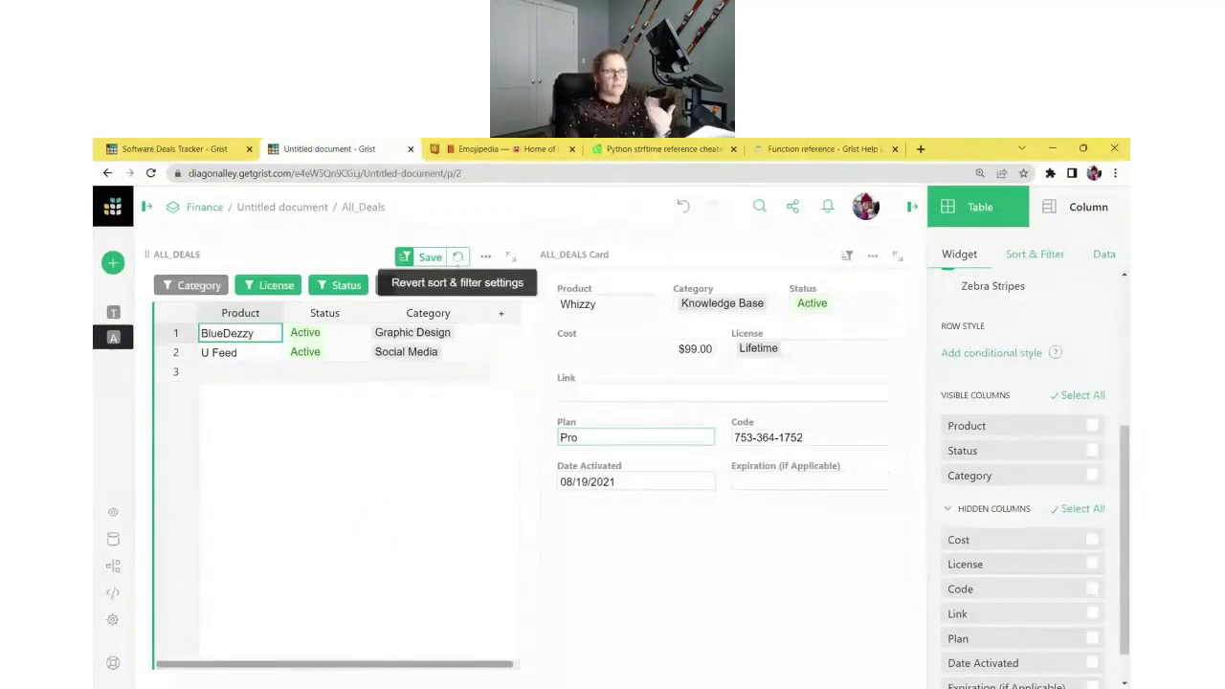
pyautogui.click(457, 256)
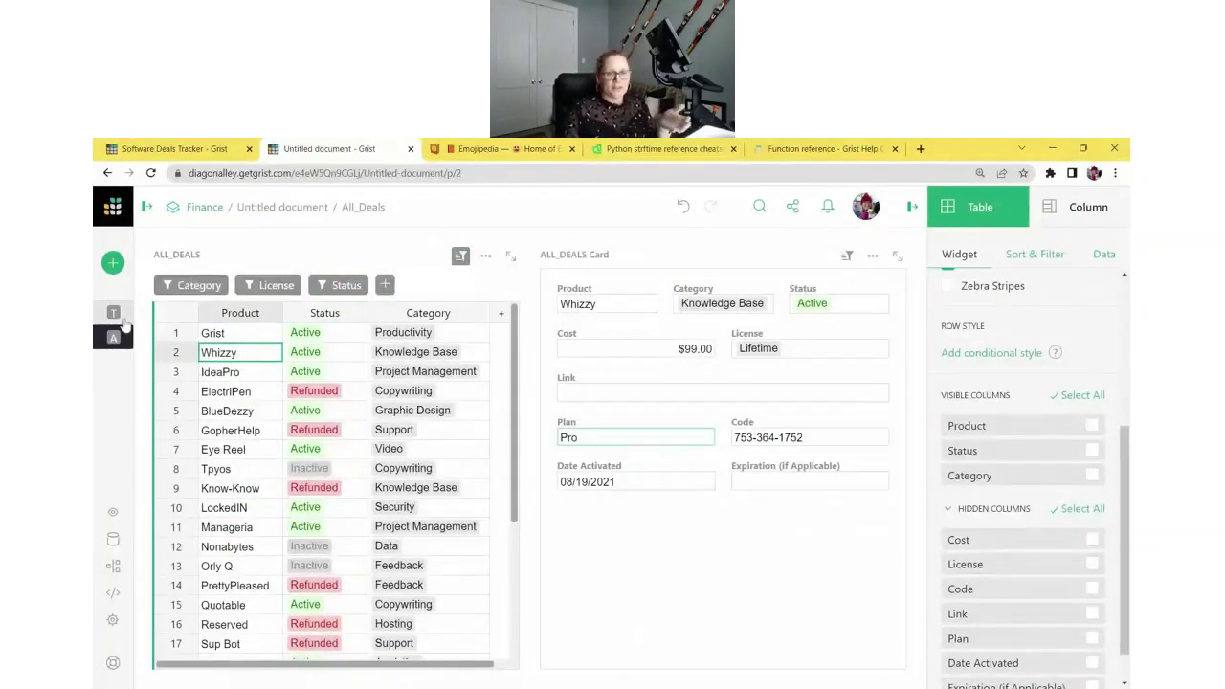
# Step: Hide the widget configuration panel and expand the page navigation so the page names show
pyautogui.scroll(-3, 366, 539)
pyautogui.scroll(3, 366, 538)
pyautogui.scroll(-1, 366, 538)
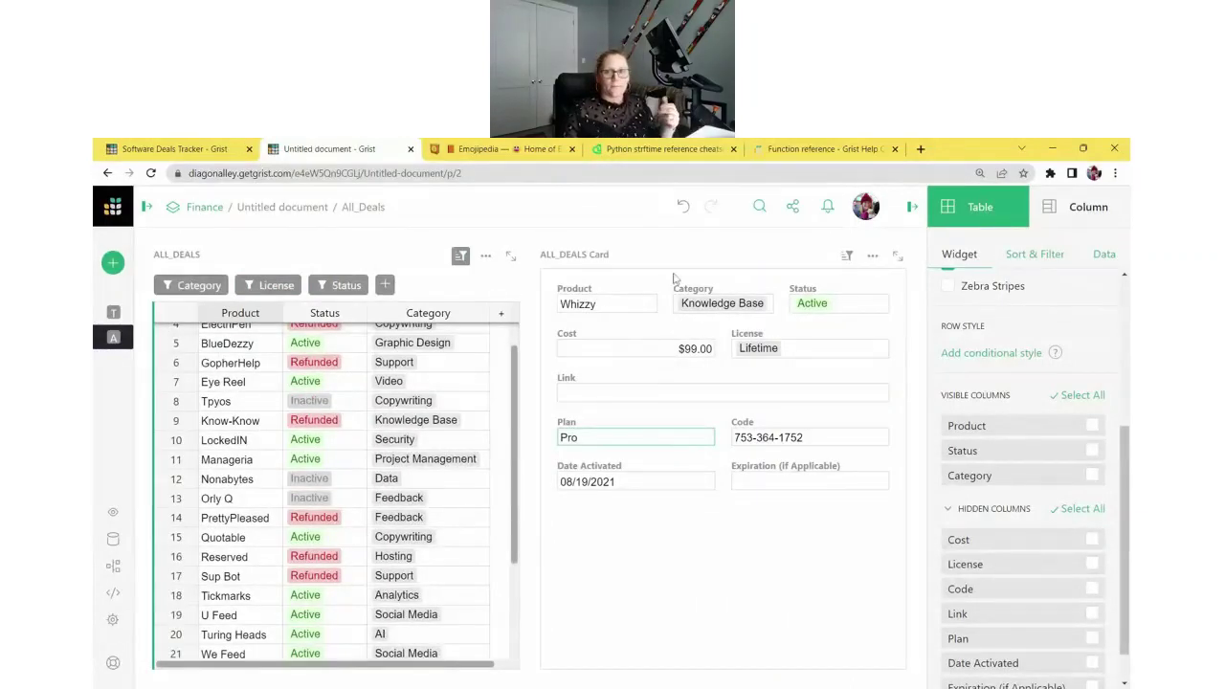
pyautogui.click(910, 206)
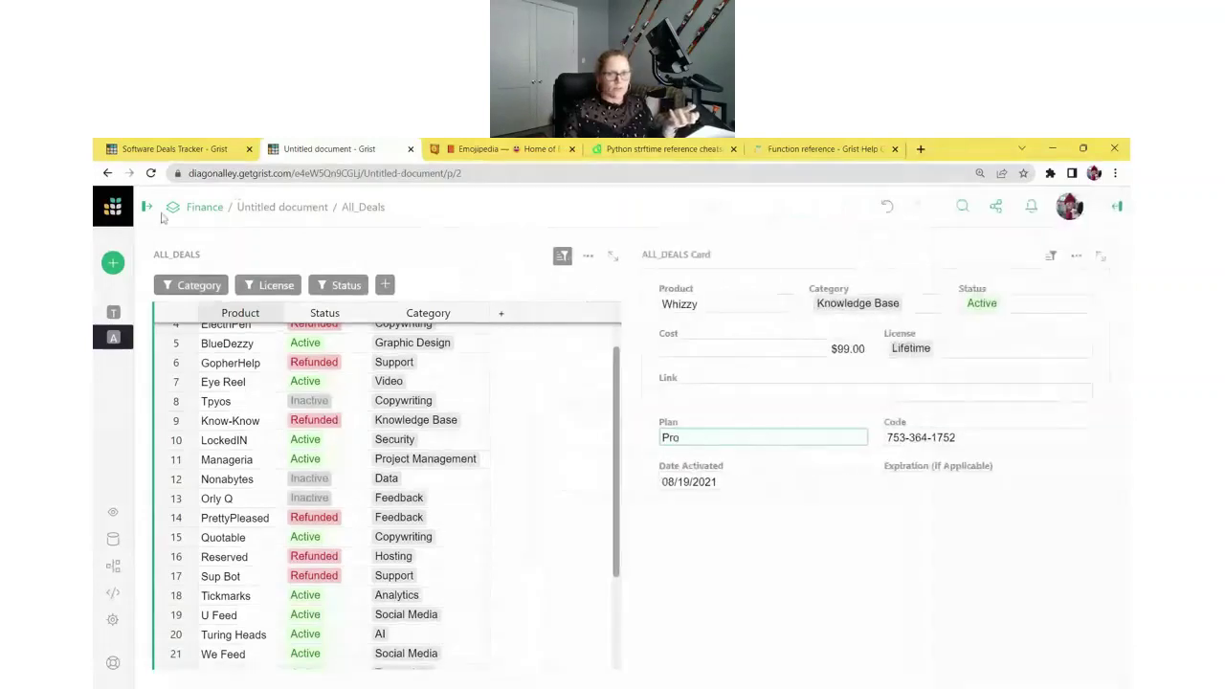
pyautogui.click(146, 206)
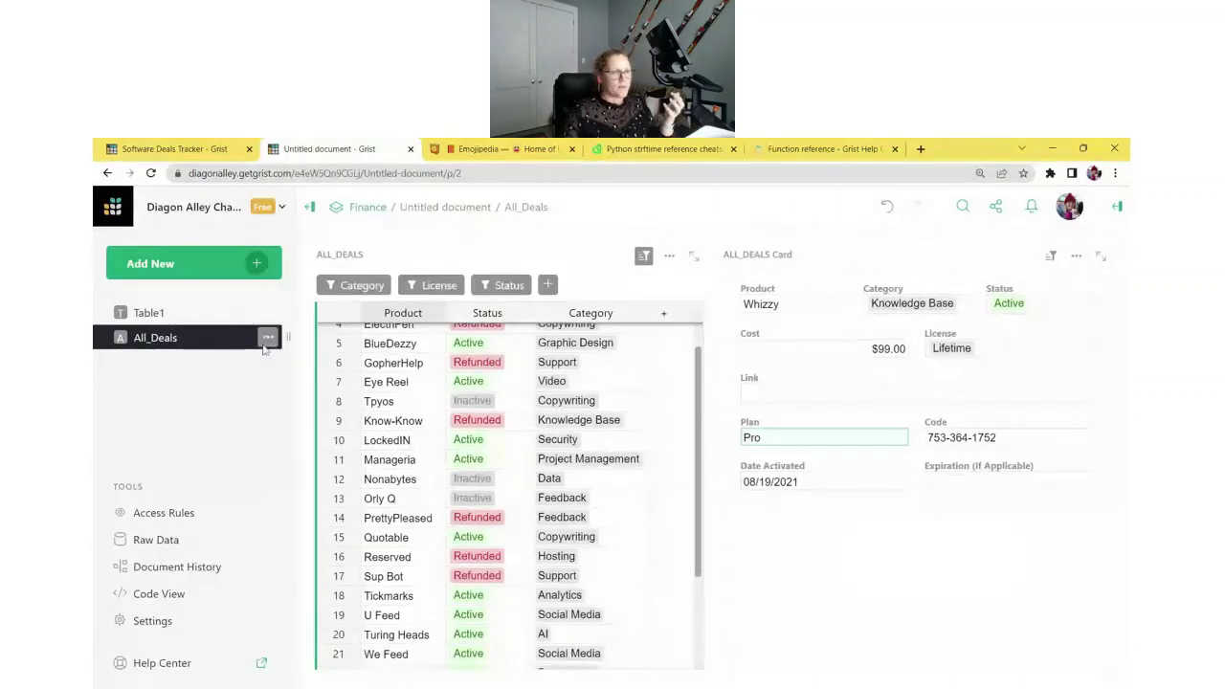
# Step: Search Emojipedia for "boom" and copy the Collision emoji
pyautogui.click(219, 151)
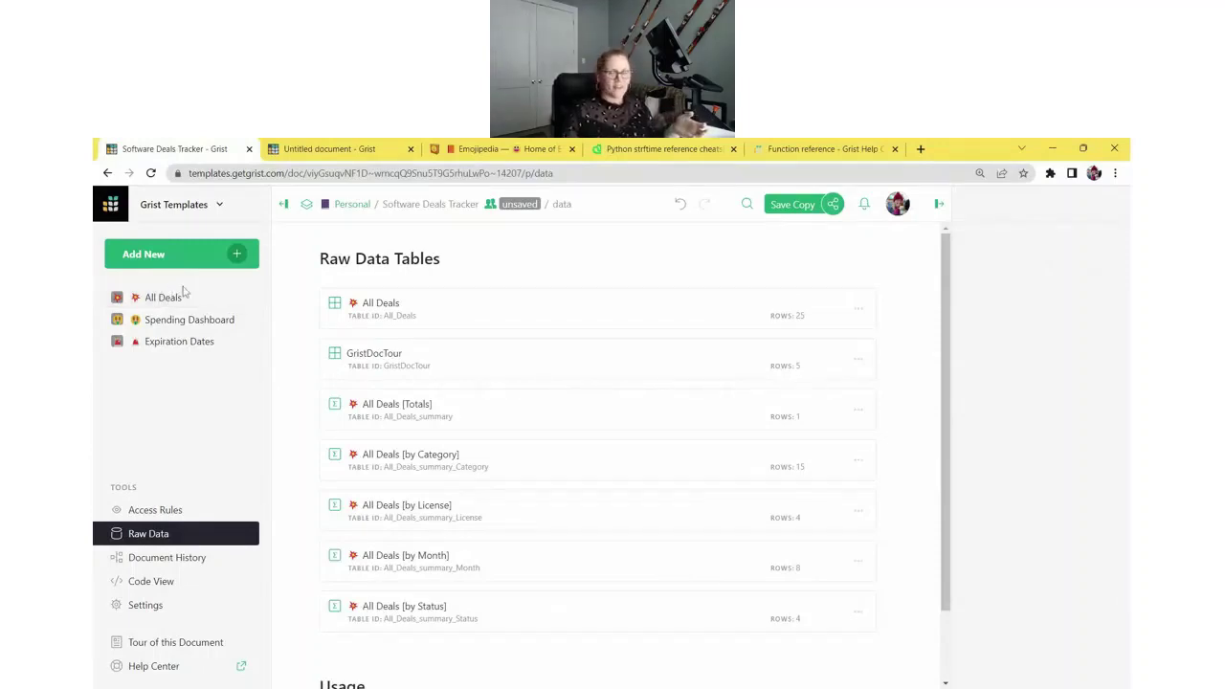
pyautogui.click(476, 156)
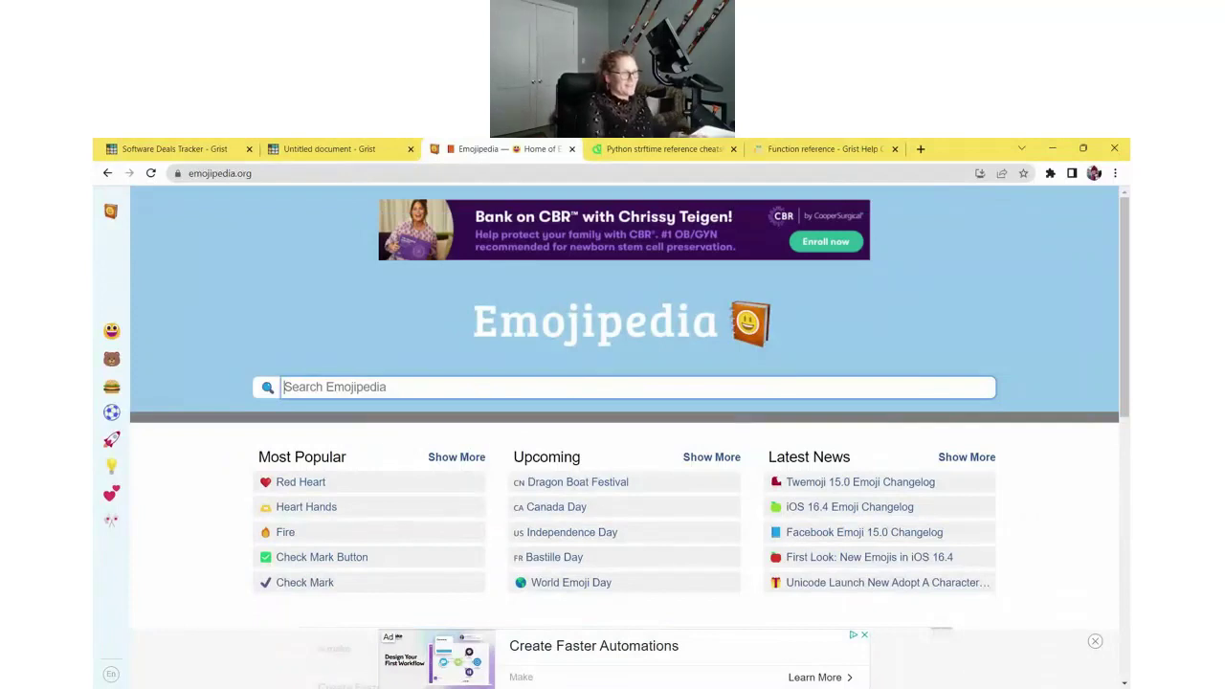
pyautogui.write('boom')
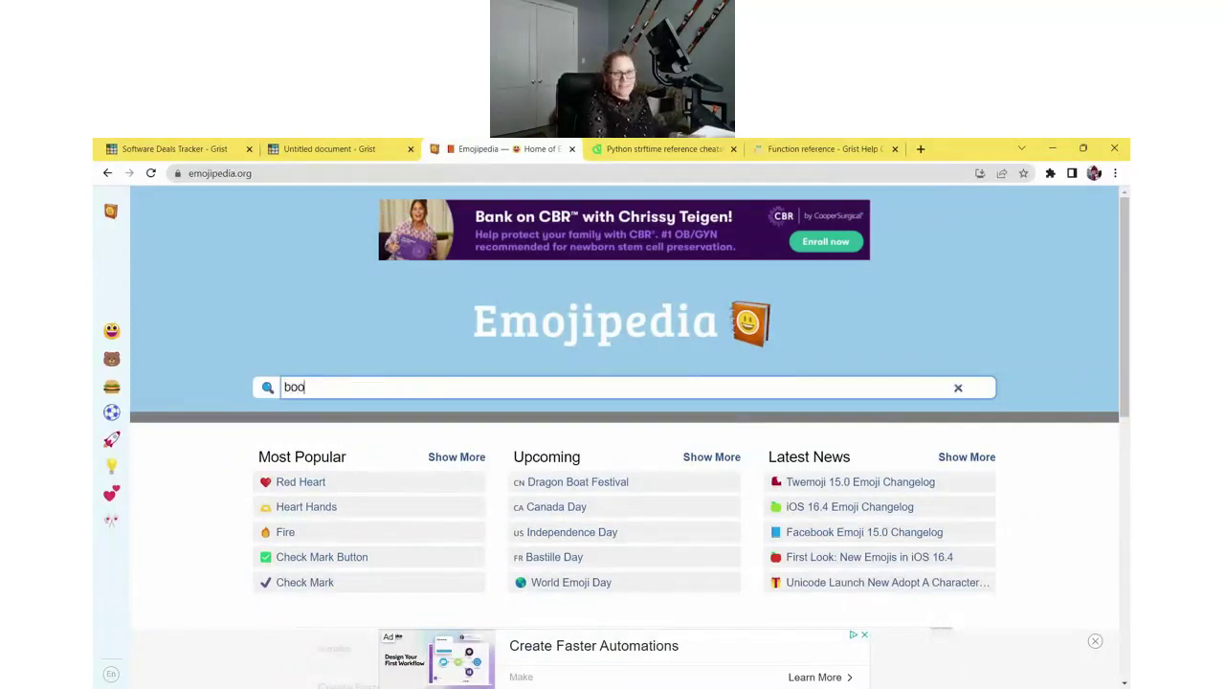
pyautogui.press('Return')
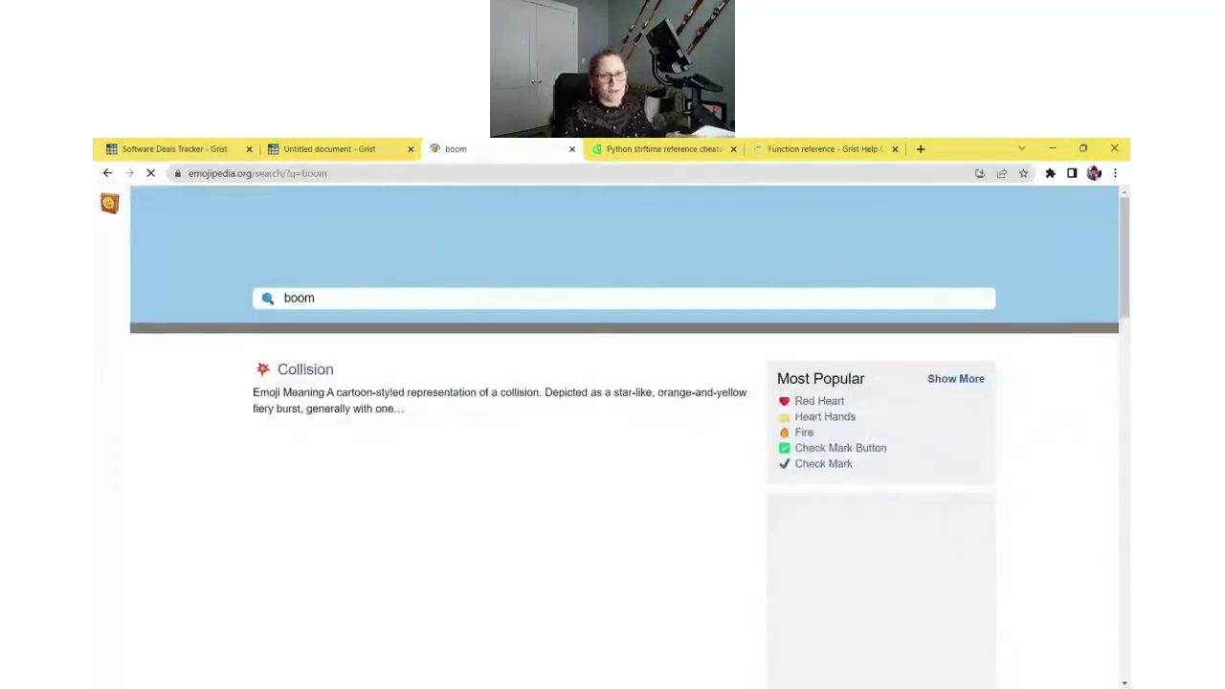
pyautogui.click(305, 369)
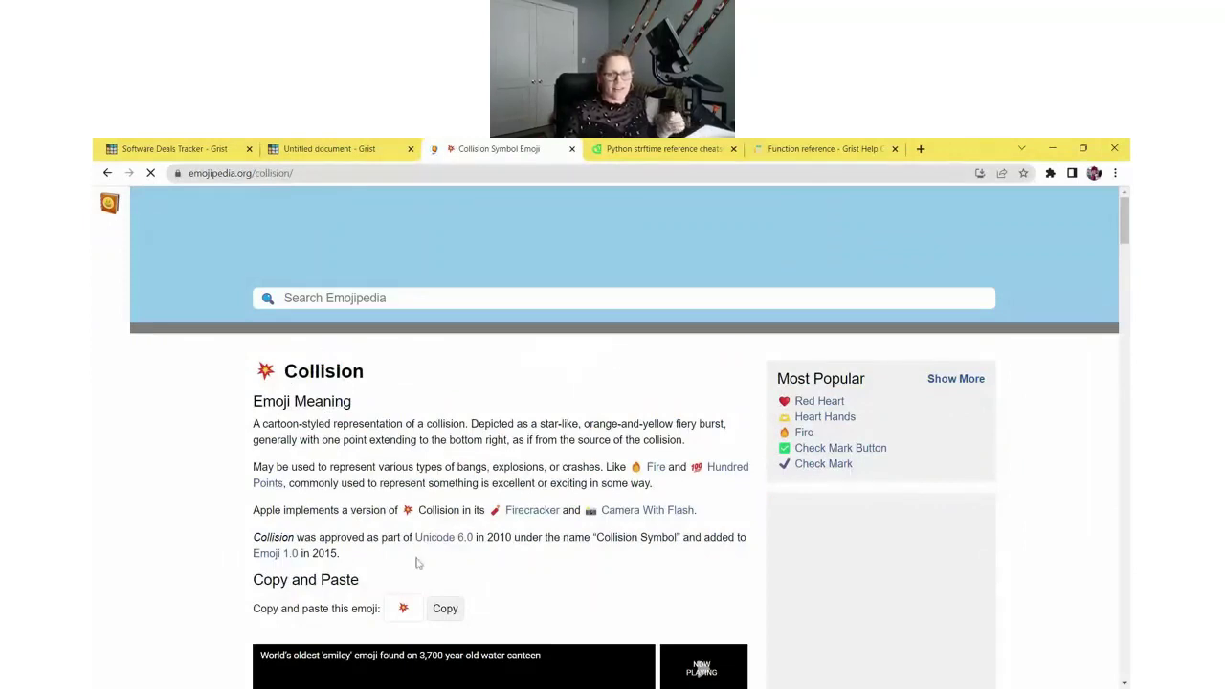
pyautogui.click(449, 608)
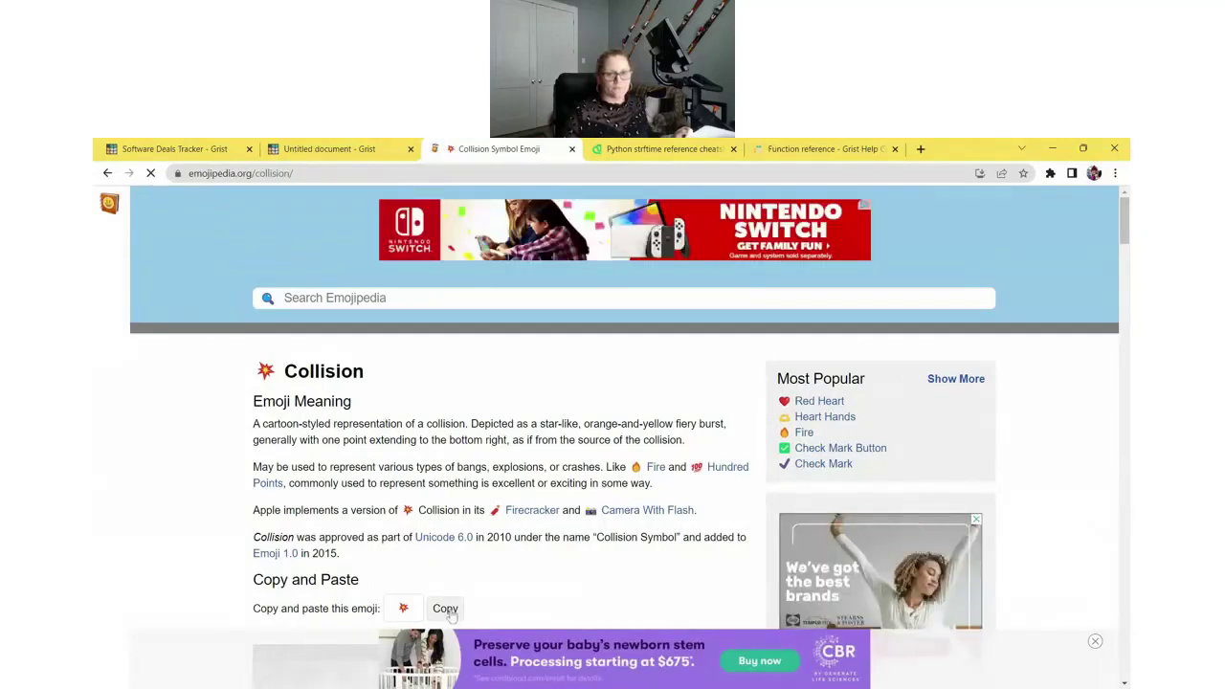
pyautogui.scroll(-1, 383, 402)
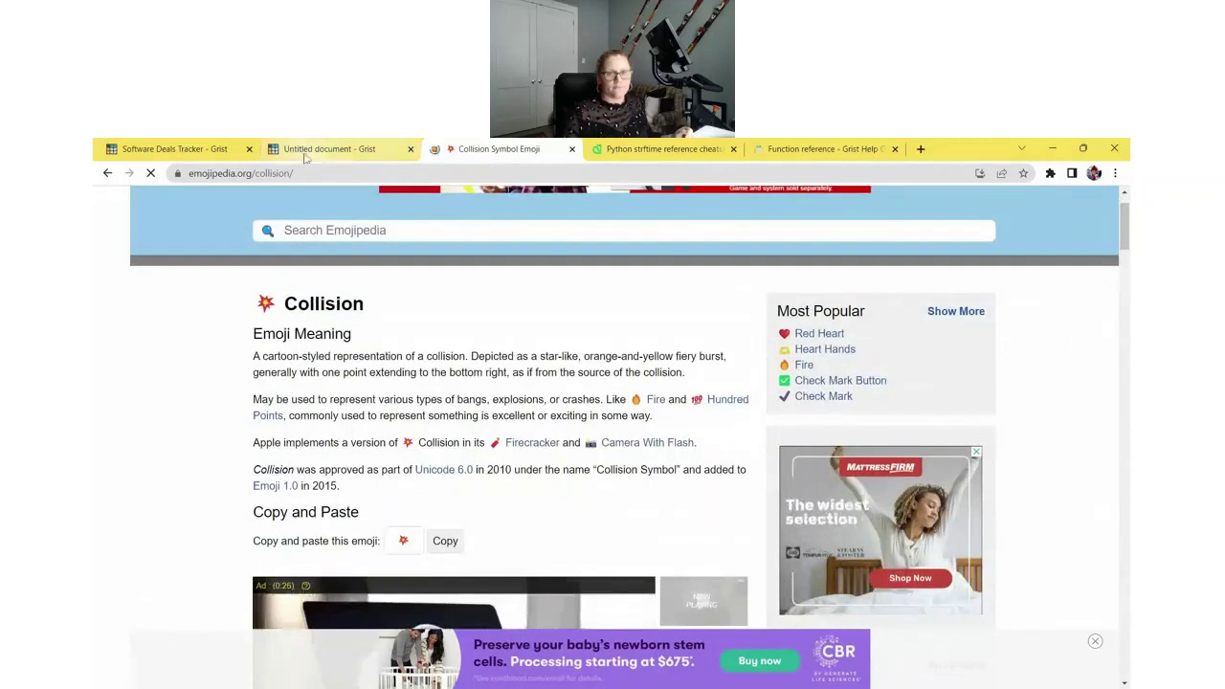
# Step: Try to paste the copied emoji into the name of the All_Deals page in the untitled document
pyautogui.click(321, 149)
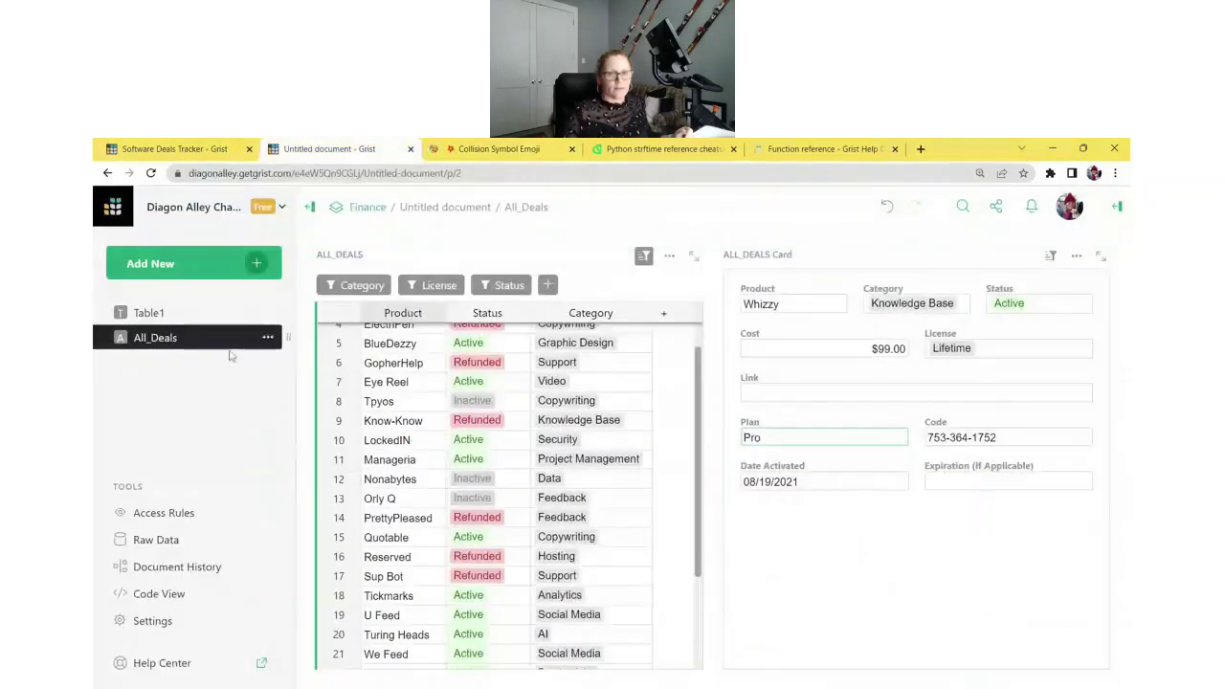
pyautogui.click(265, 338)
pyautogui.click(278, 370)
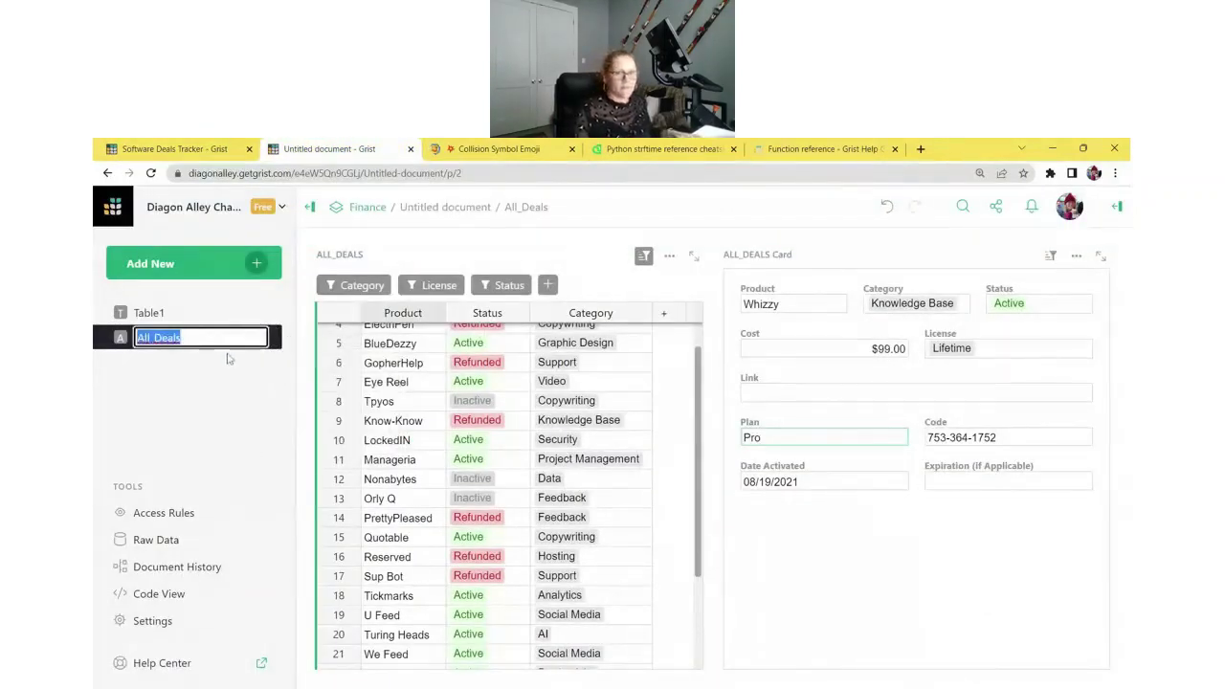
pyautogui.hotkey('ctrl', 'v')
pyautogui.hotkey('ctrl', 'a')
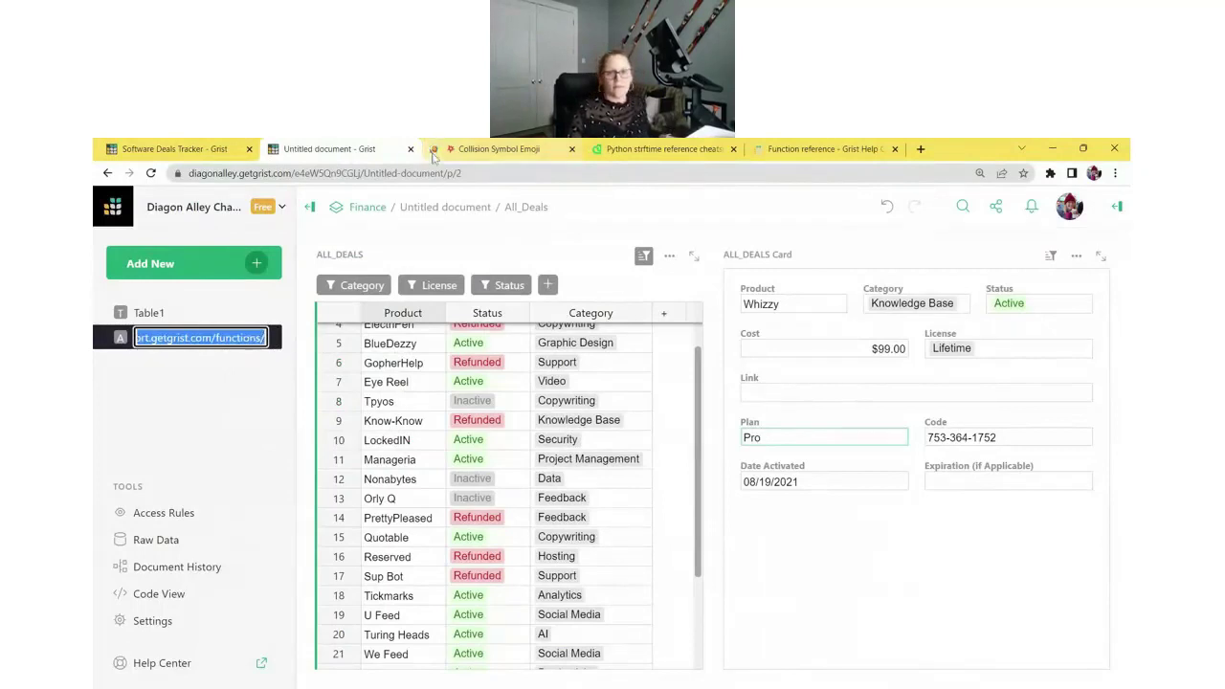
# Step: Switch to the Software Deals Tracker template document
pyautogui.click(497, 150)
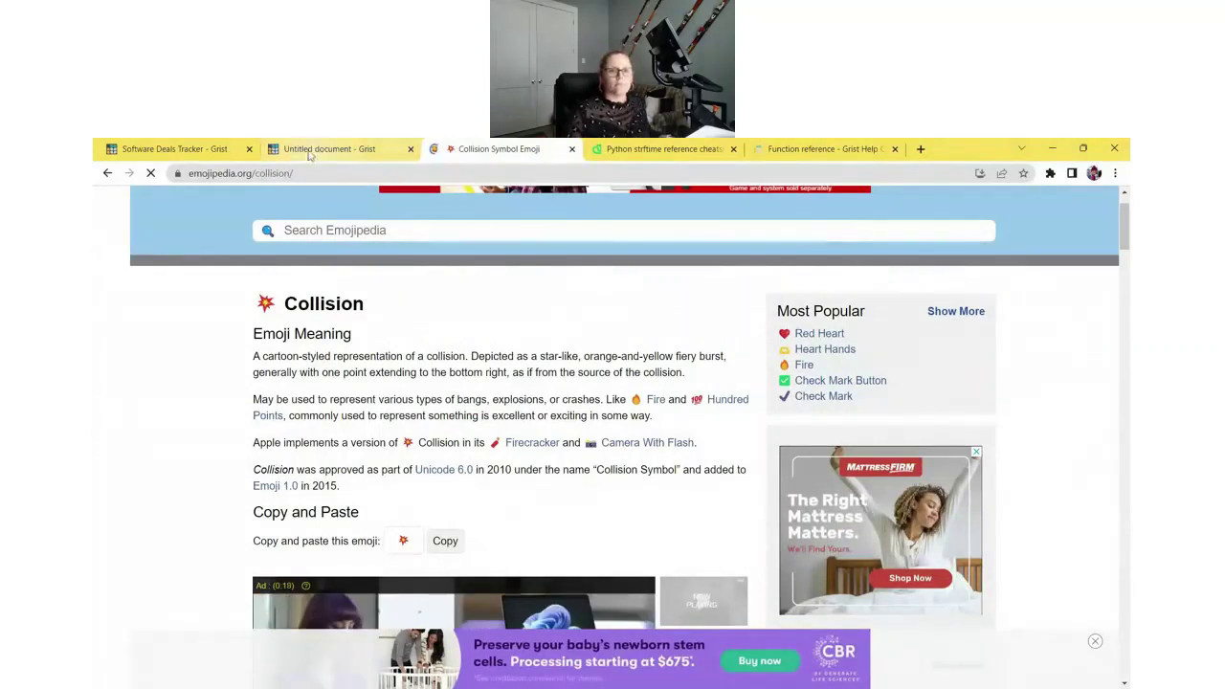
pyautogui.click(170, 148)
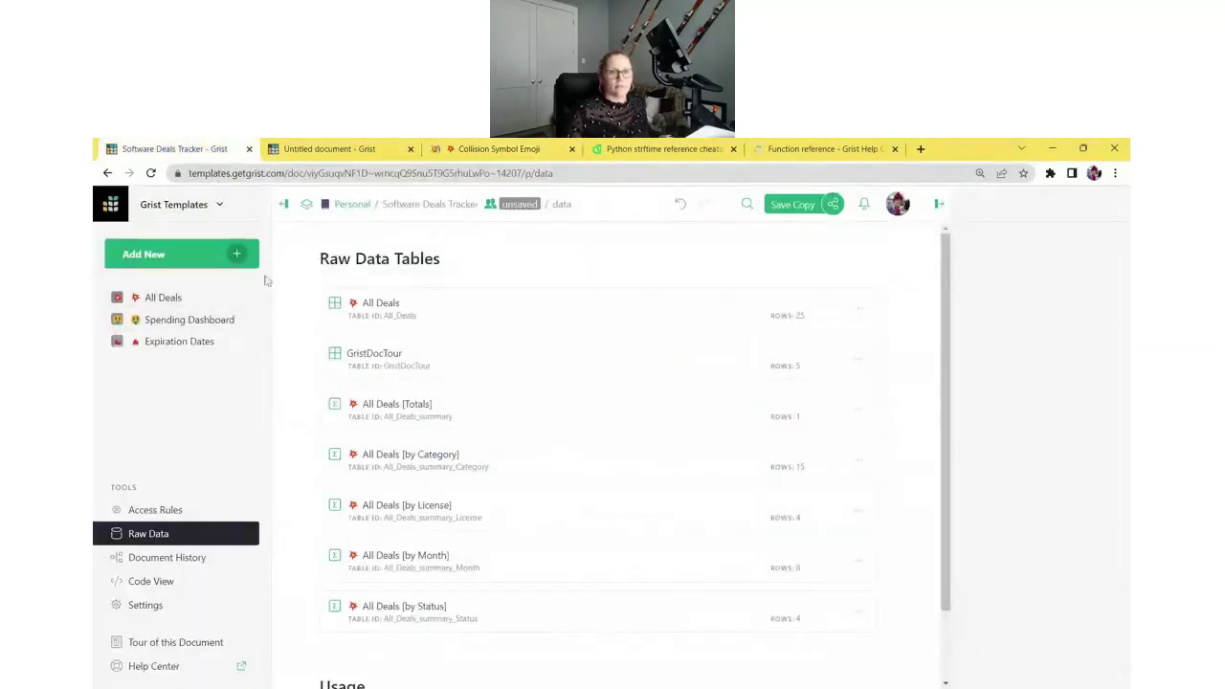
pyautogui.click(247, 300)
pyautogui.click(262, 349)
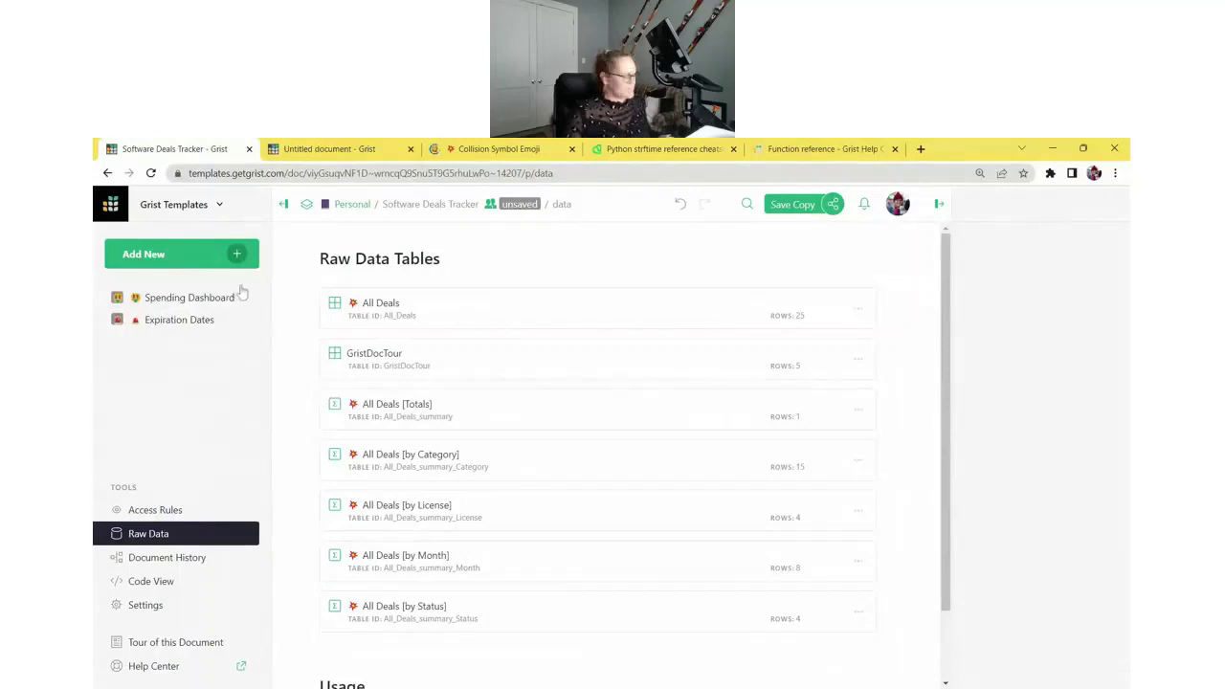
pyautogui.hotkey('ctrl', 'z')
# Step: Copy the template's "💥 All Deals" page name and rename the untitled document's deals page with it
pyautogui.click(247, 298)
pyautogui.click(274, 327)
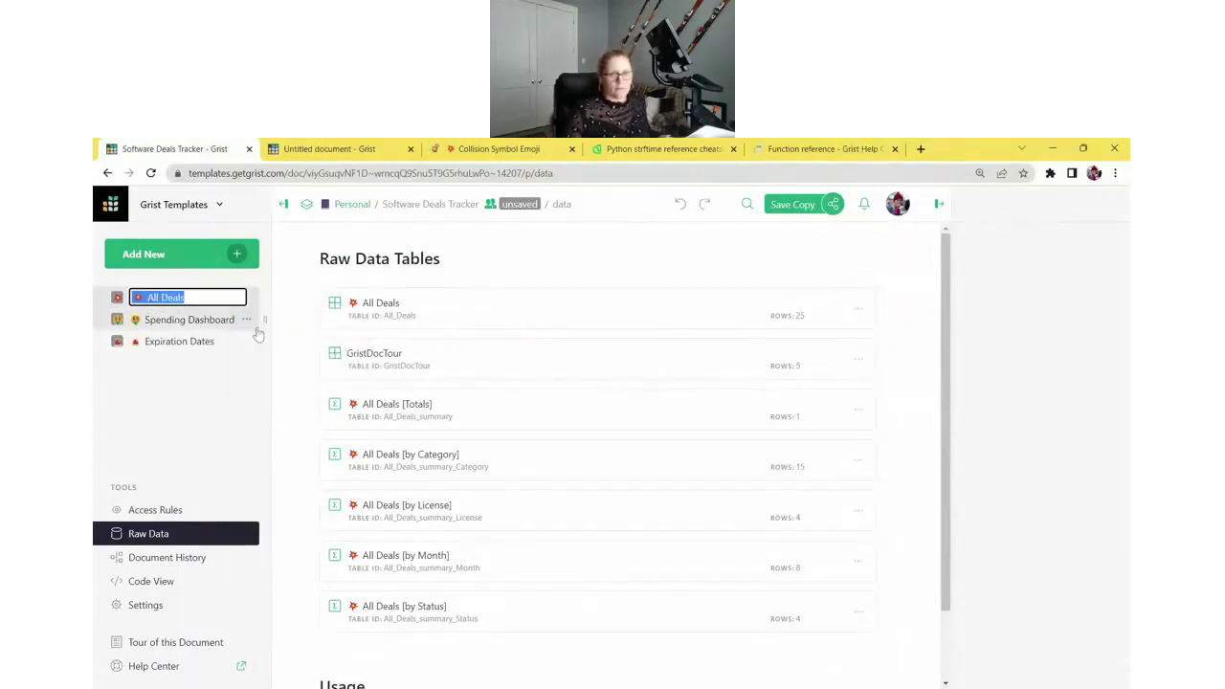
pyautogui.click(326, 149)
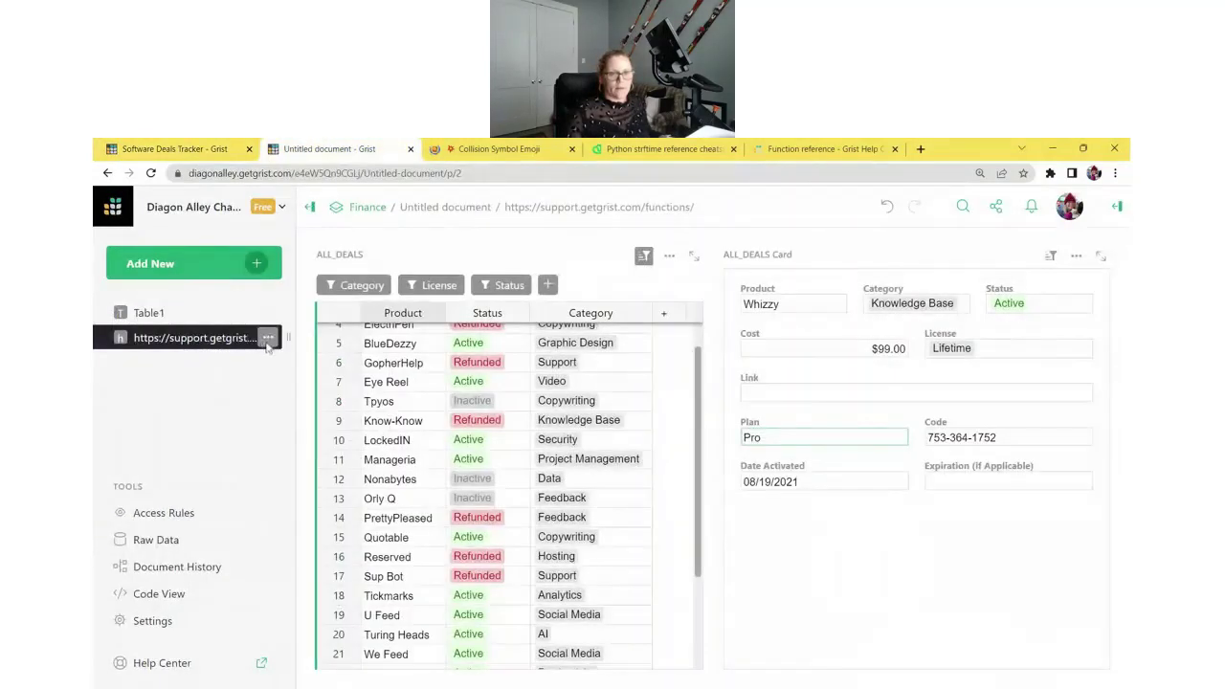
pyautogui.click(262, 337)
pyautogui.click(275, 374)
pyautogui.press('Return')
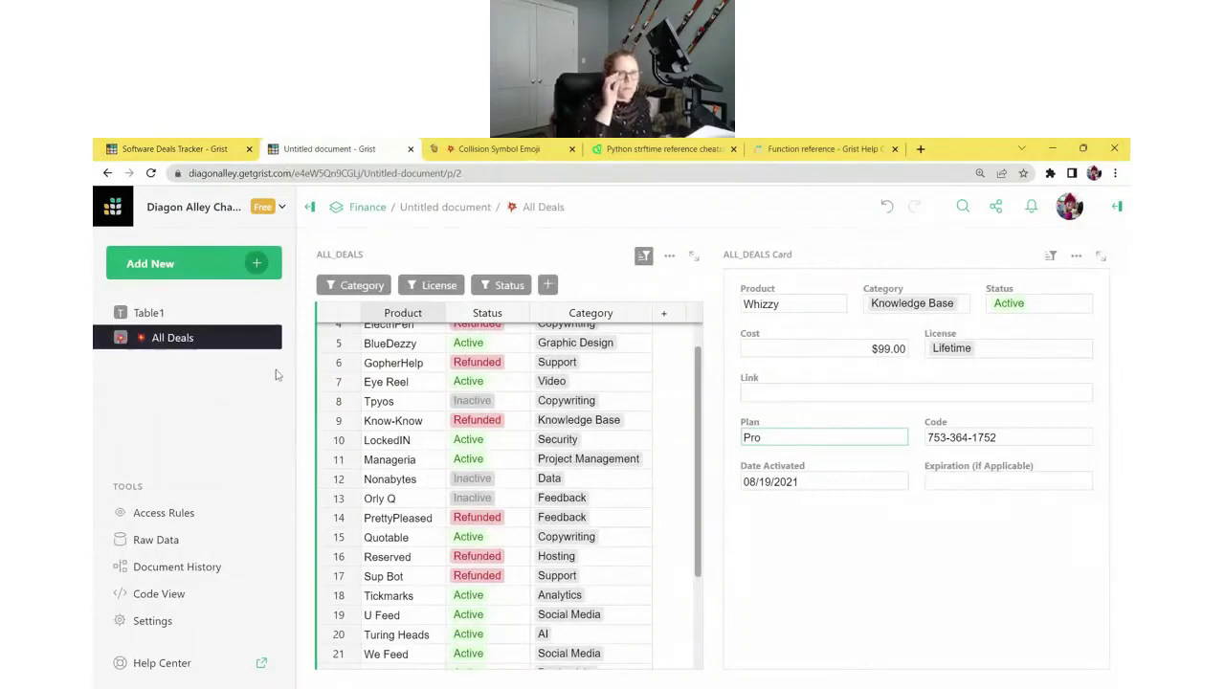
# Step: Mark the first two tasks in Table1, the All Deals table and the deals dashboard, as done
pyautogui.click(175, 319)
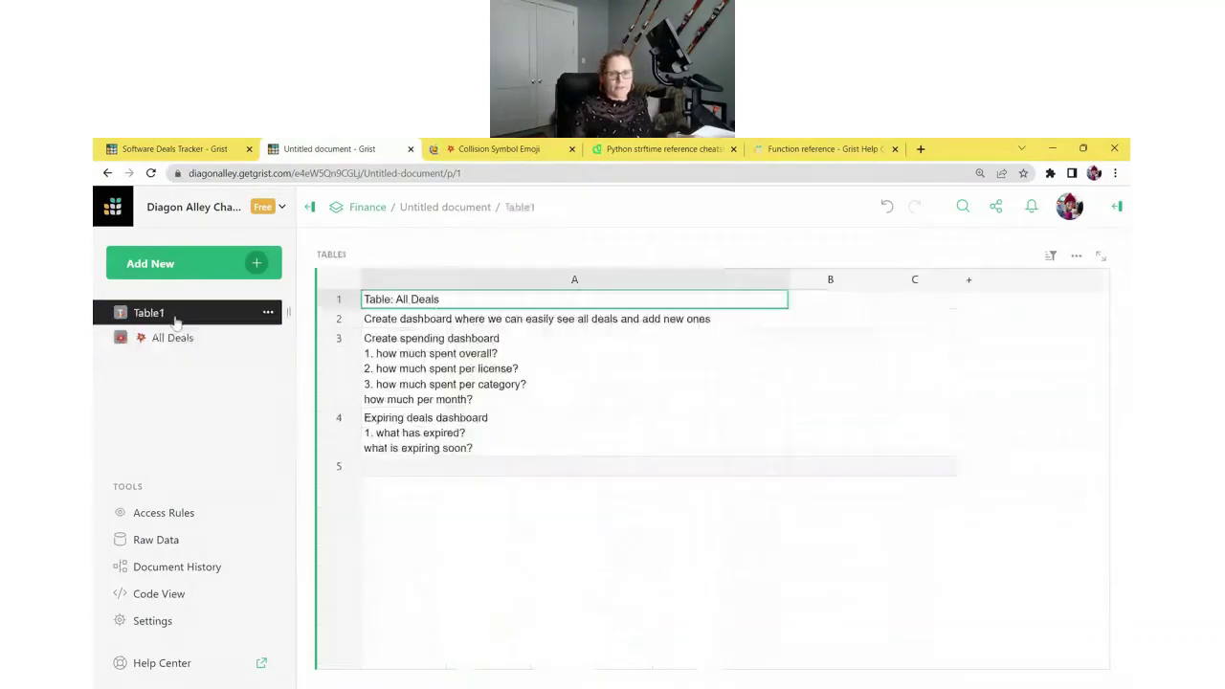
pyautogui.click(825, 299)
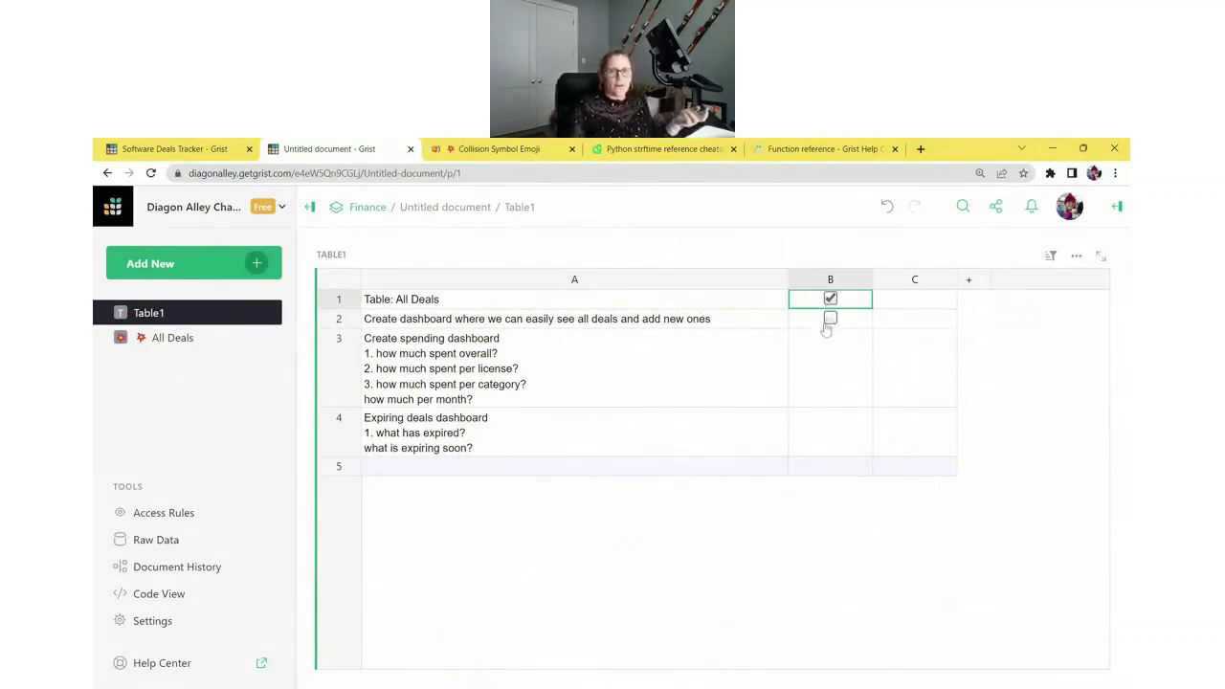
pyautogui.click(830, 323)
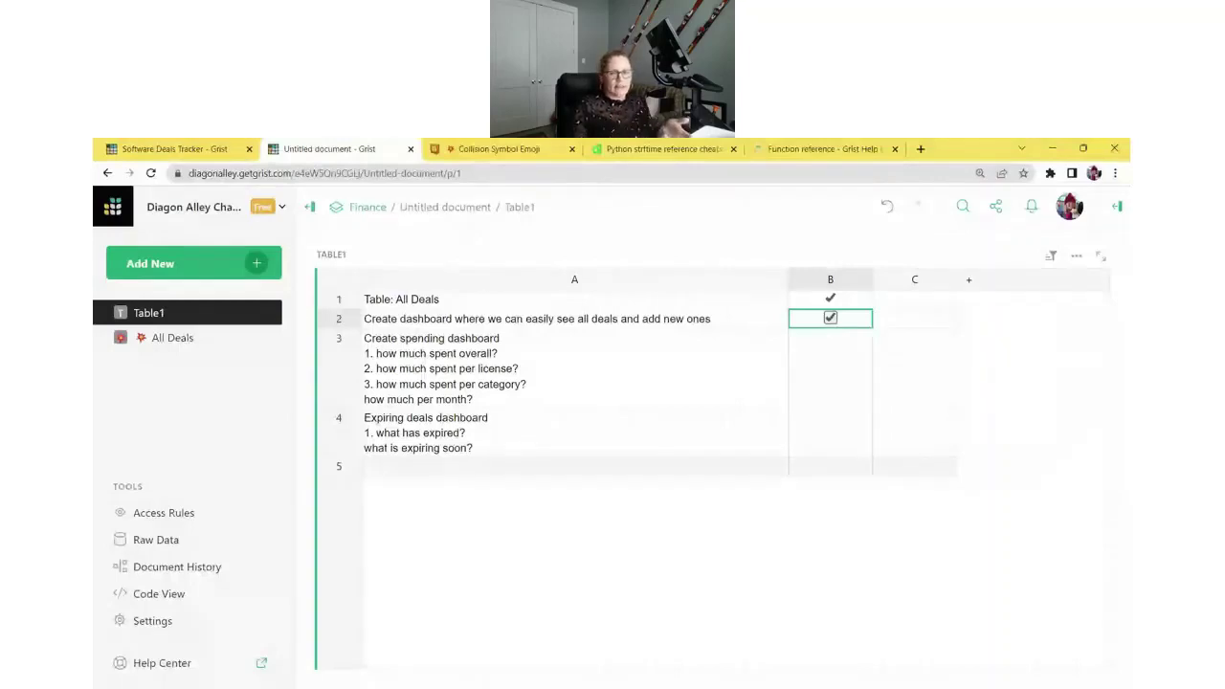
# Step: Add a new page with a table widget of the All_Deals data for the spending dashboard task
pyautogui.click(518, 384)
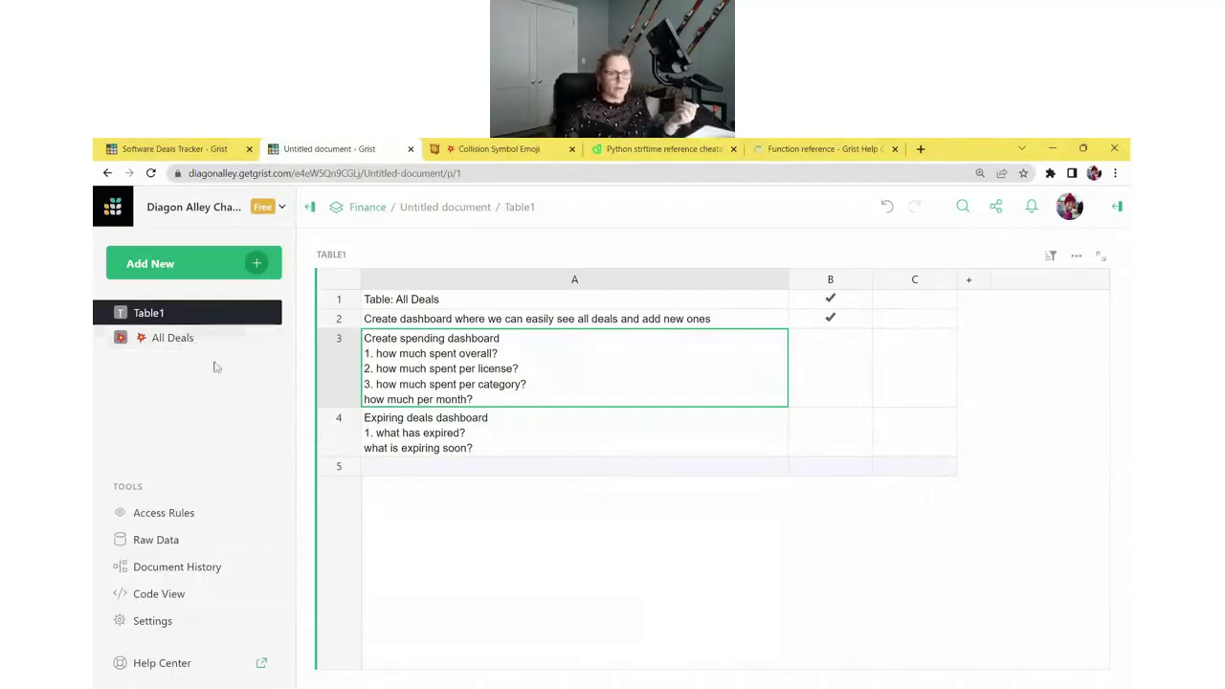
pyautogui.click(232, 273)
pyautogui.click(231, 299)
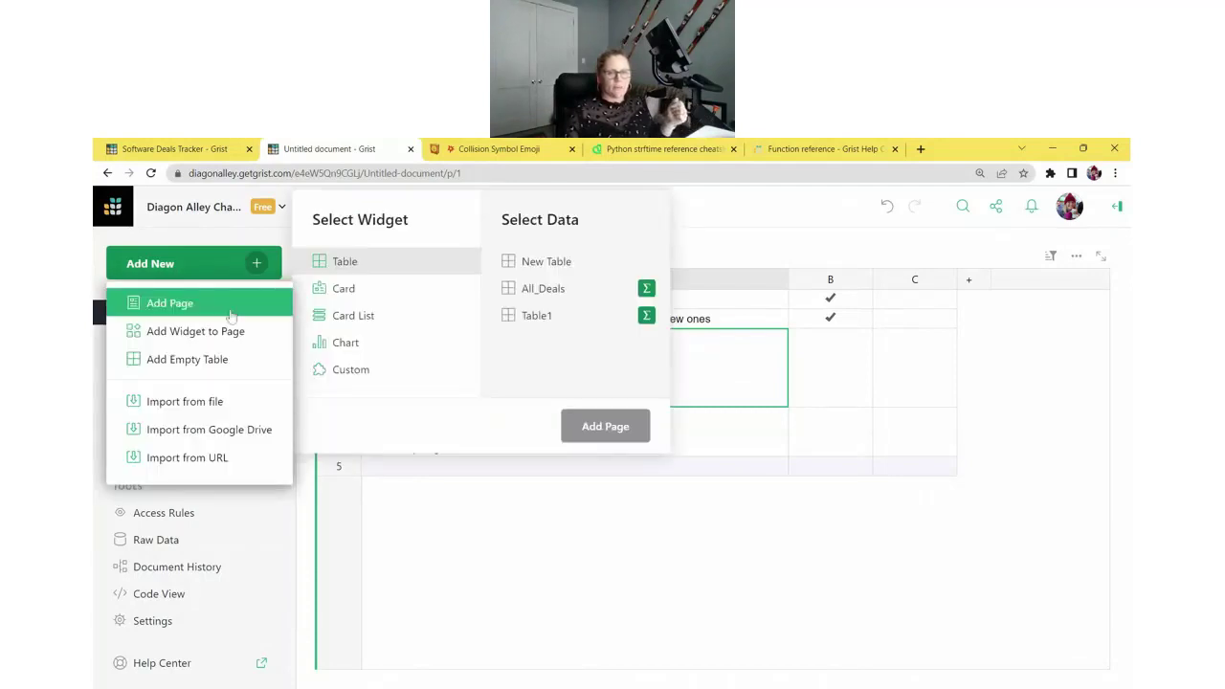
pyautogui.click(564, 287)
pyautogui.click(596, 435)
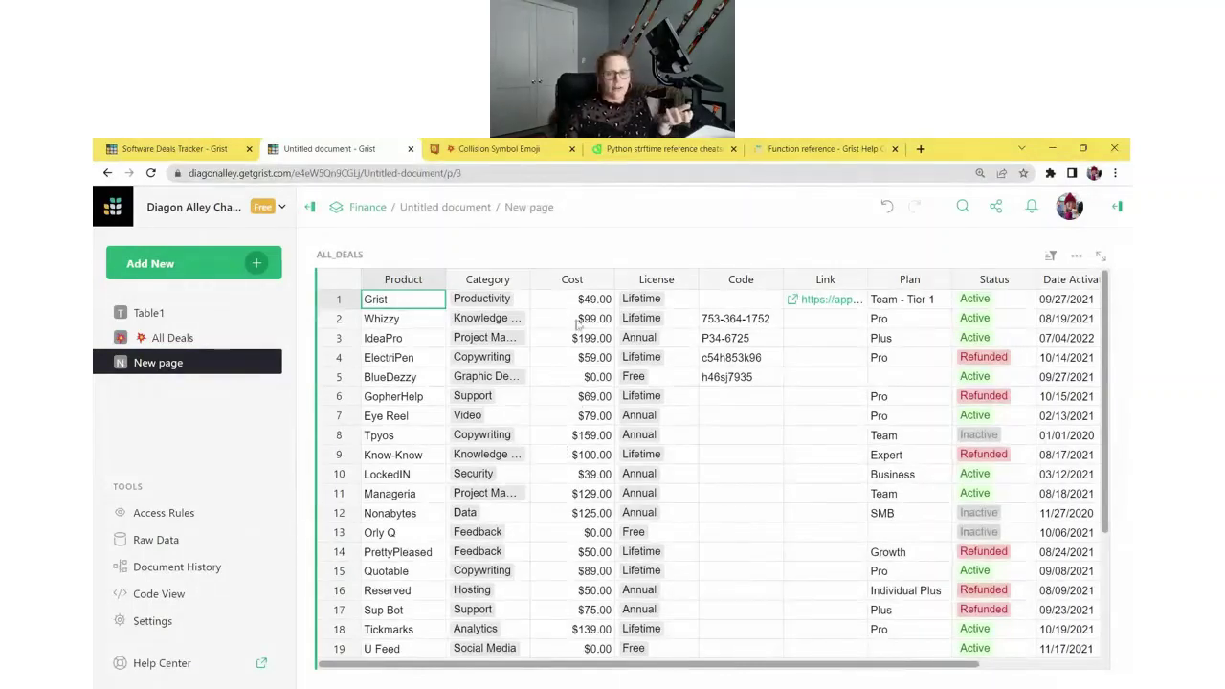
# Step: Check the Cost column's sum and add an ungrouped summary table of All_Deals to the new page
pyautogui.click(561, 280)
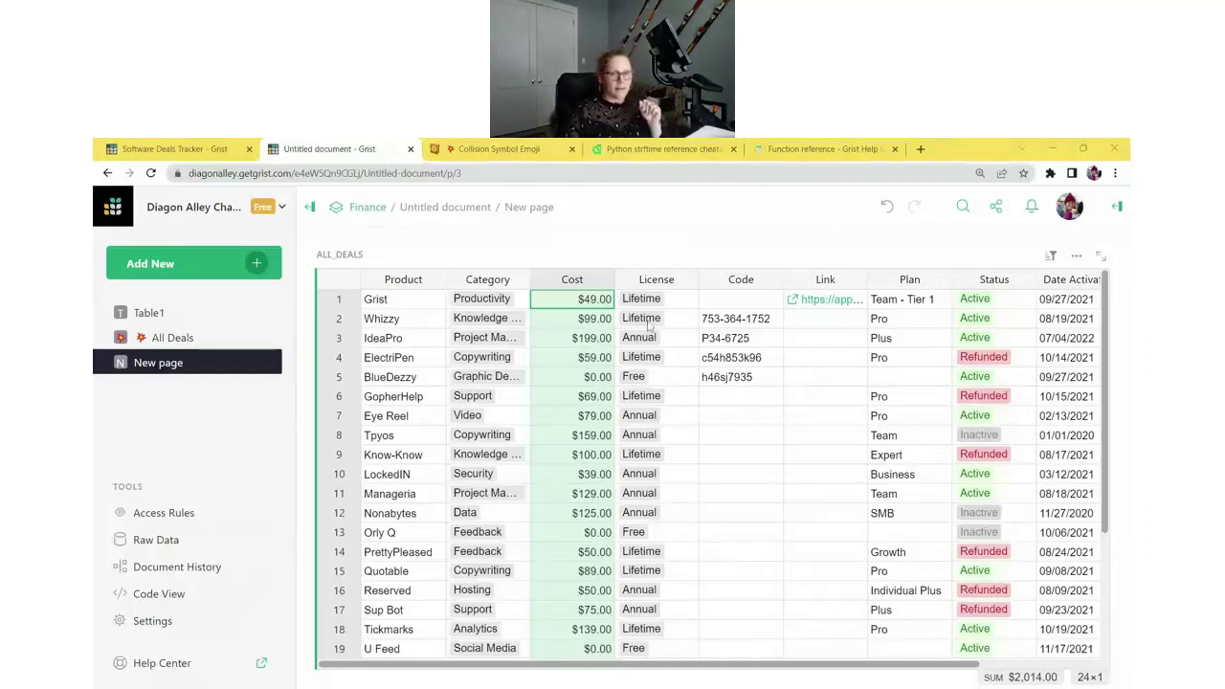
pyautogui.click(219, 274)
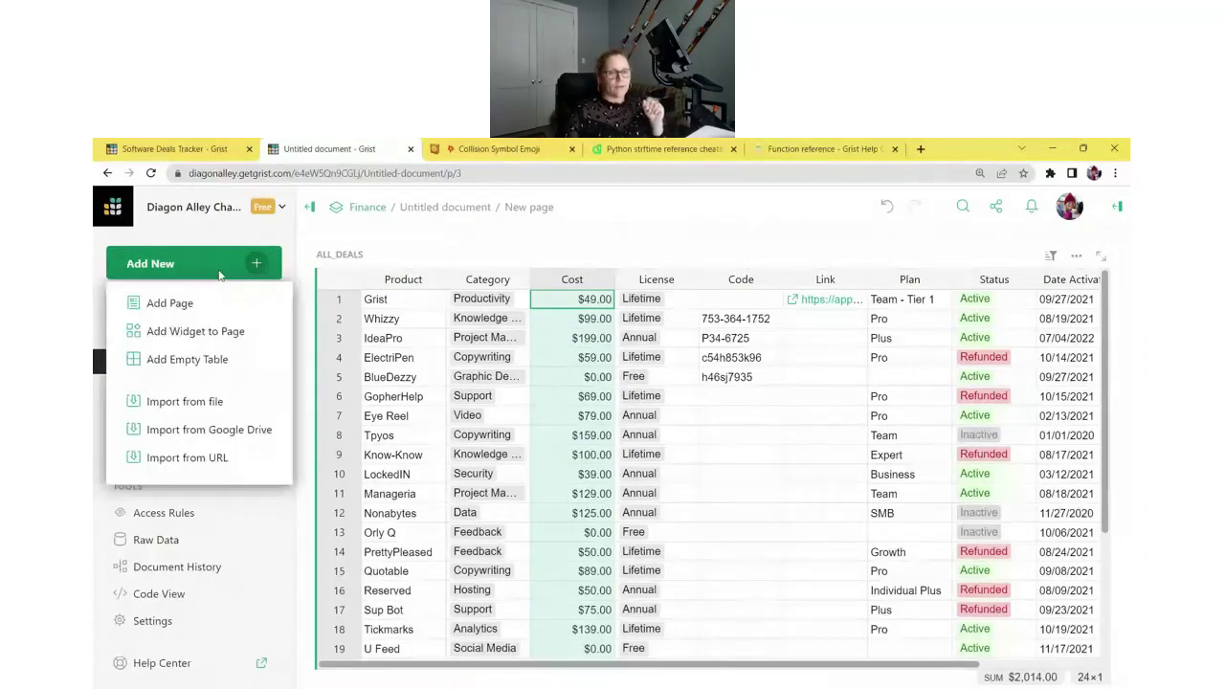
pyautogui.click(195, 331)
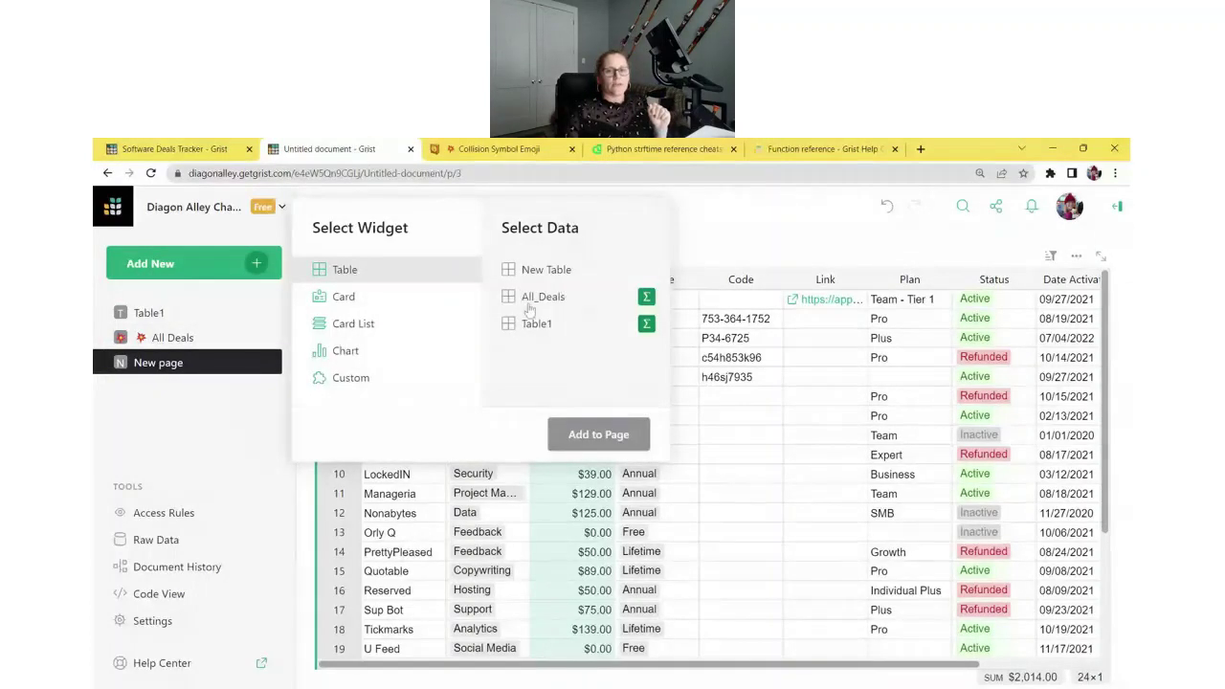
pyautogui.click(646, 299)
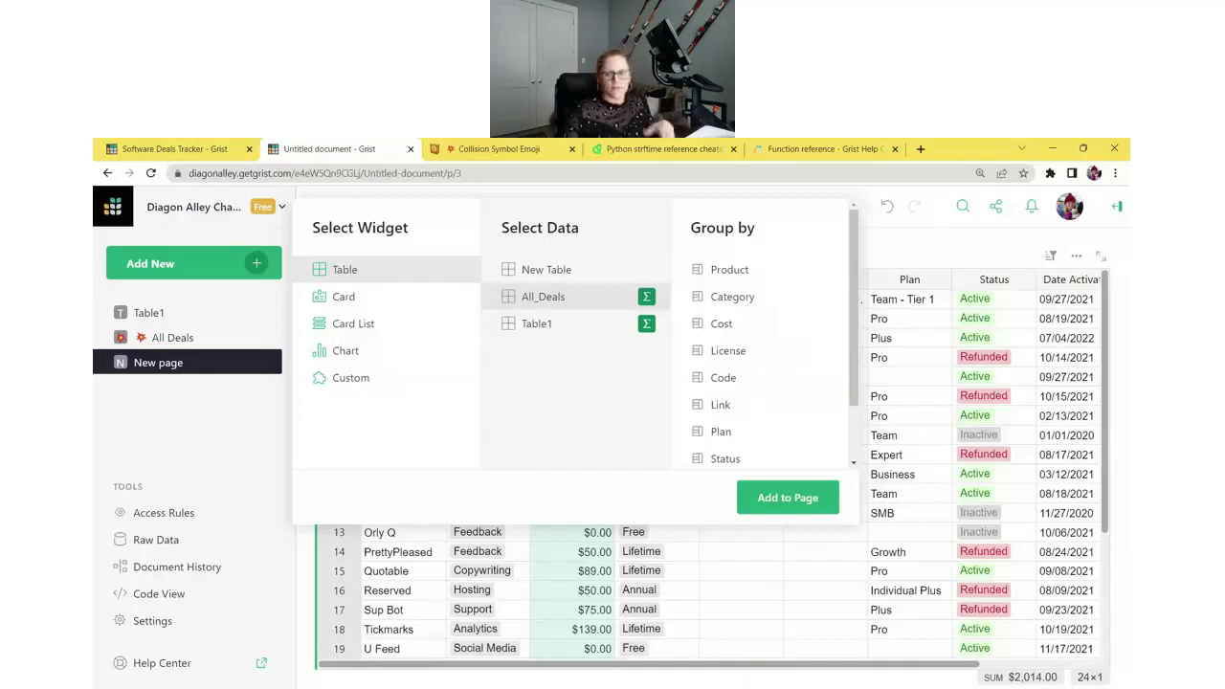
pyautogui.click(790, 504)
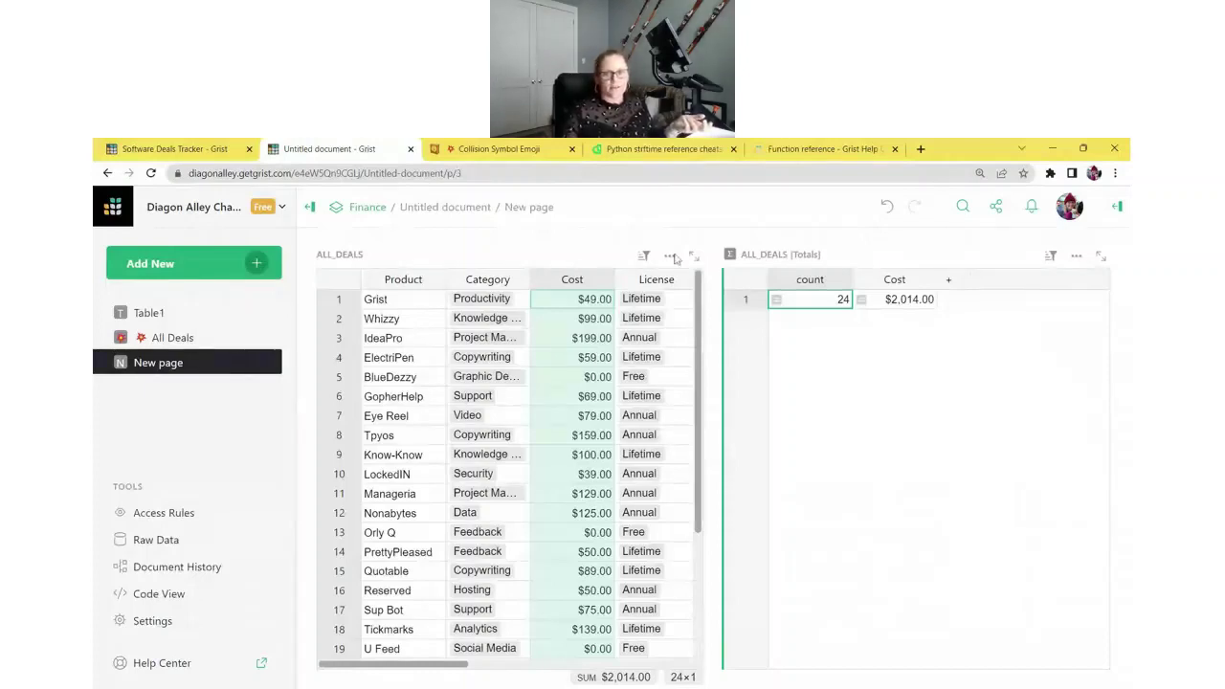
# Step: Add a summary table of All_Deals grouped by License to the new page
pyautogui.click(650, 279)
pyautogui.click(667, 300)
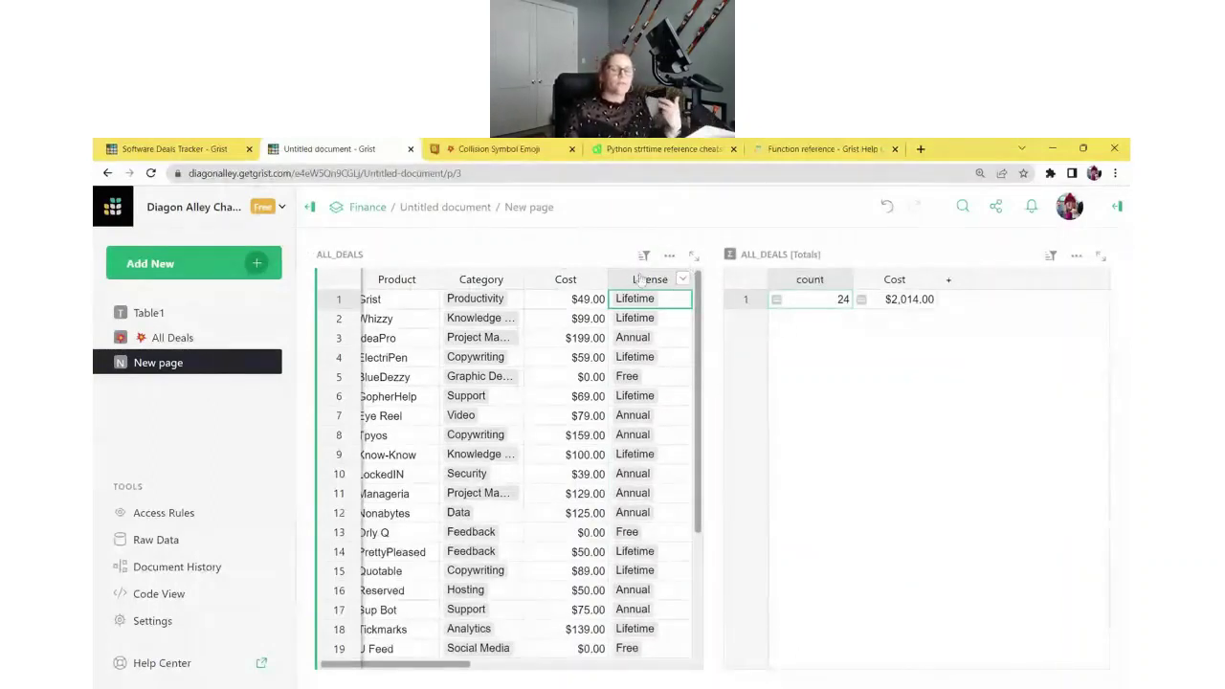
pyautogui.click(239, 263)
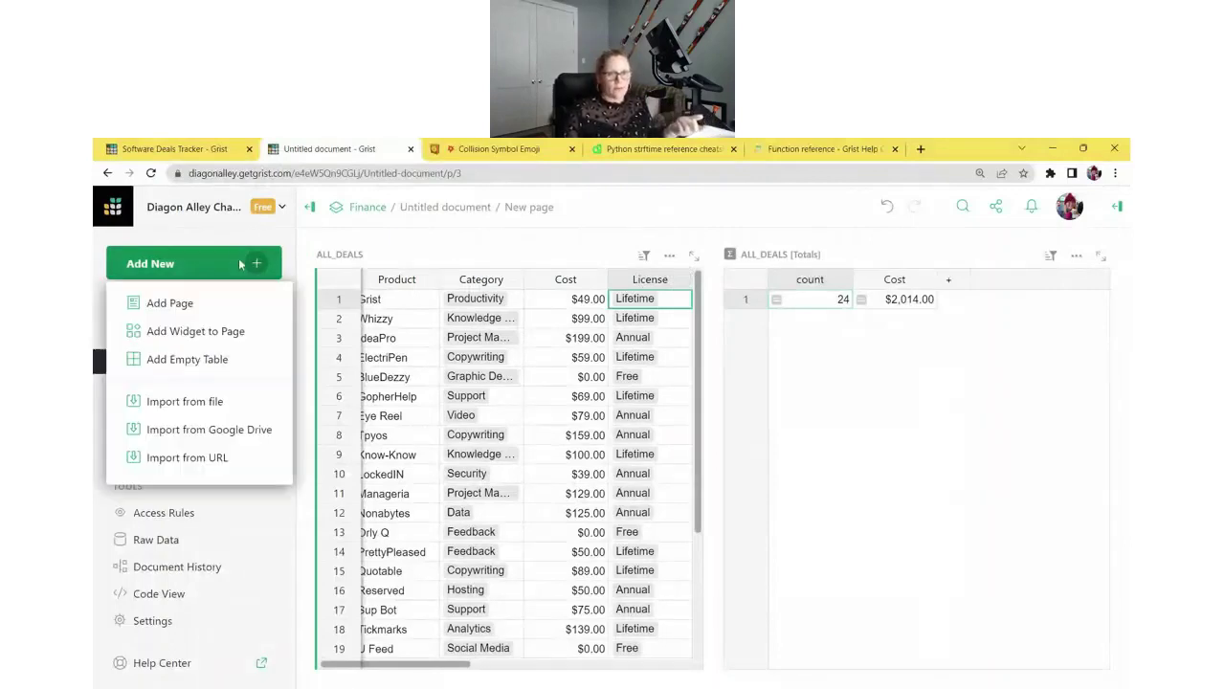
pyautogui.click(235, 328)
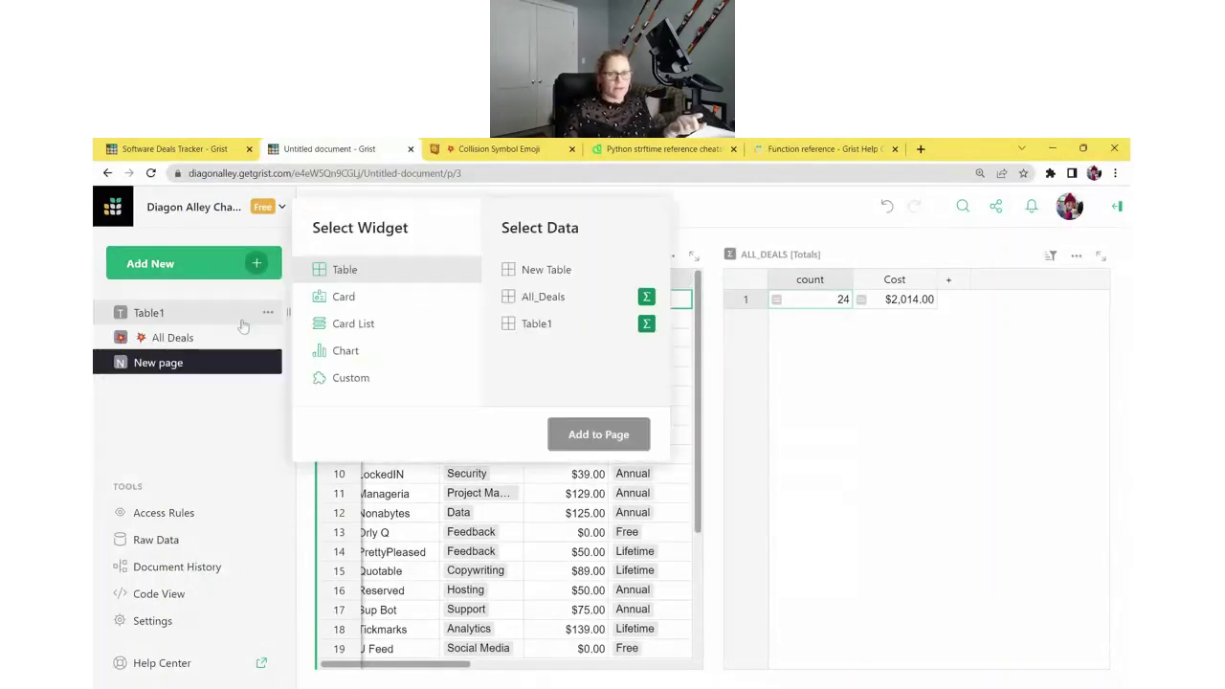
pyautogui.click(644, 297)
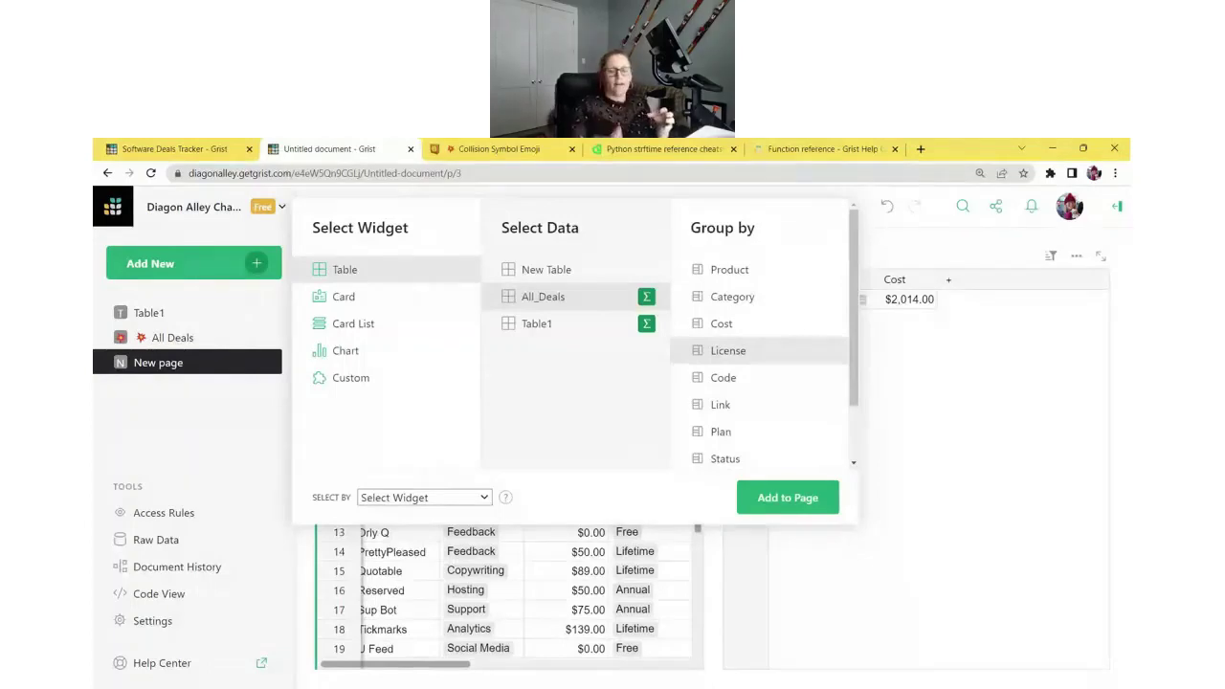
pyautogui.click(790, 510)
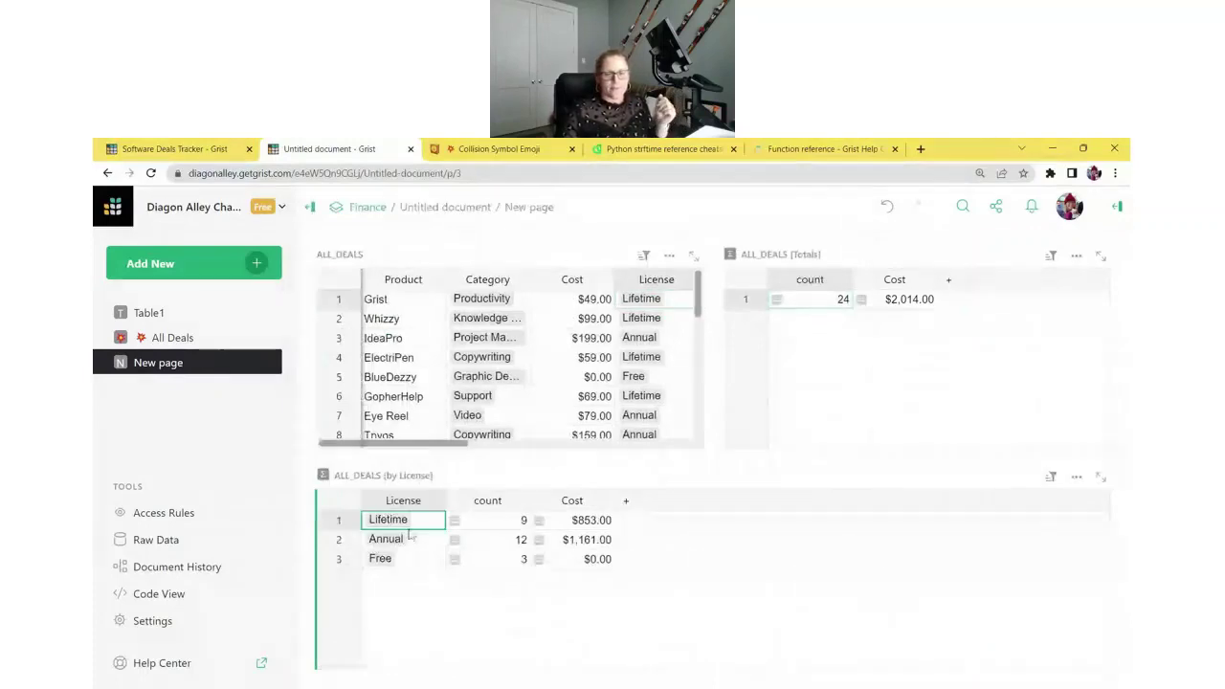
# Step: Collapse the full ALL_DEALS table widget on the new page and review the spending dashboard questions in Table1
pyautogui.click(669, 257)
pyautogui.click(670, 259)
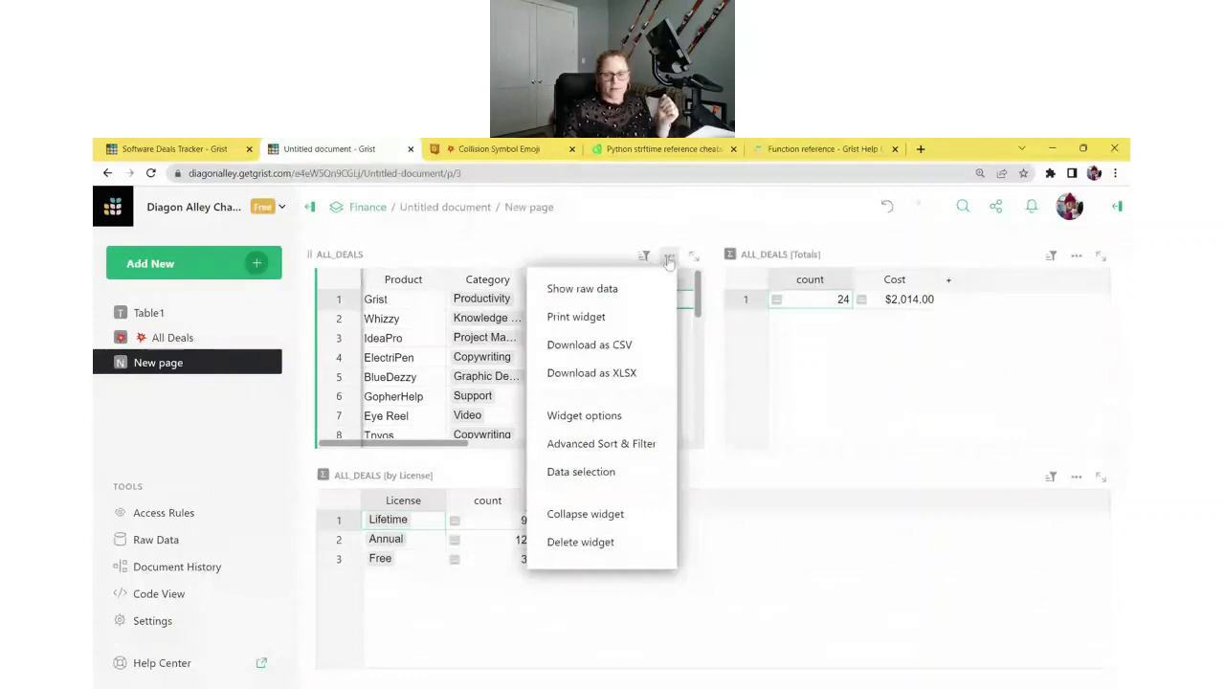
pyautogui.click(613, 512)
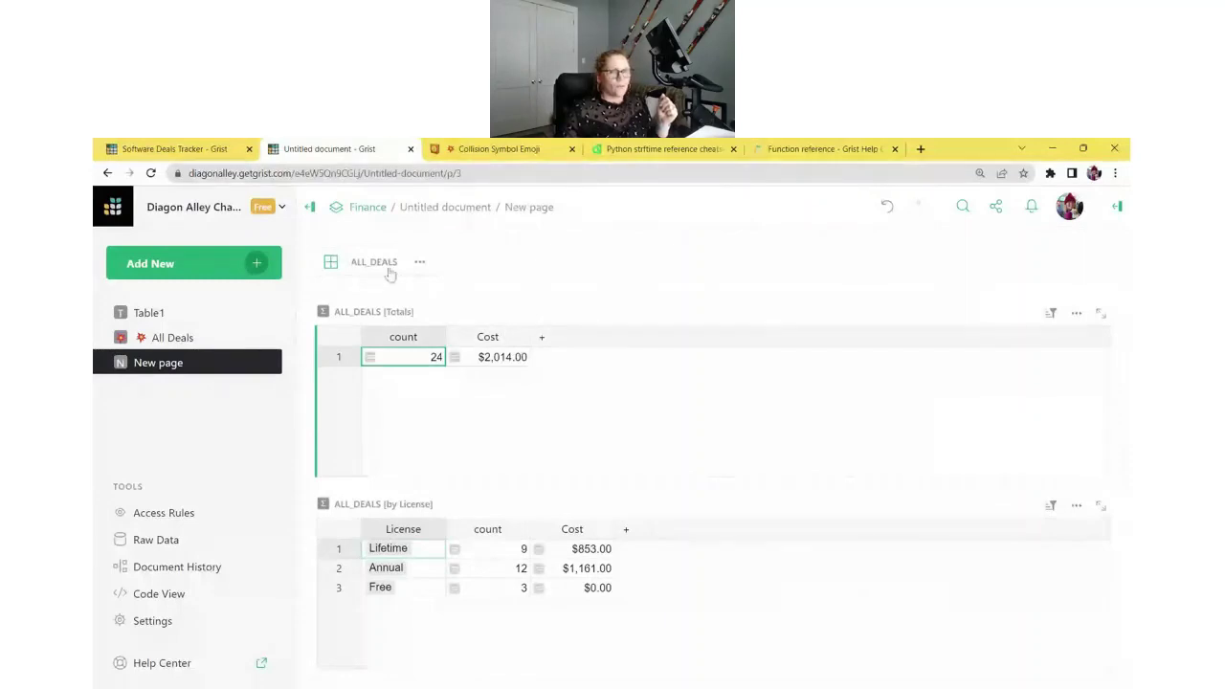
pyautogui.click(149, 313)
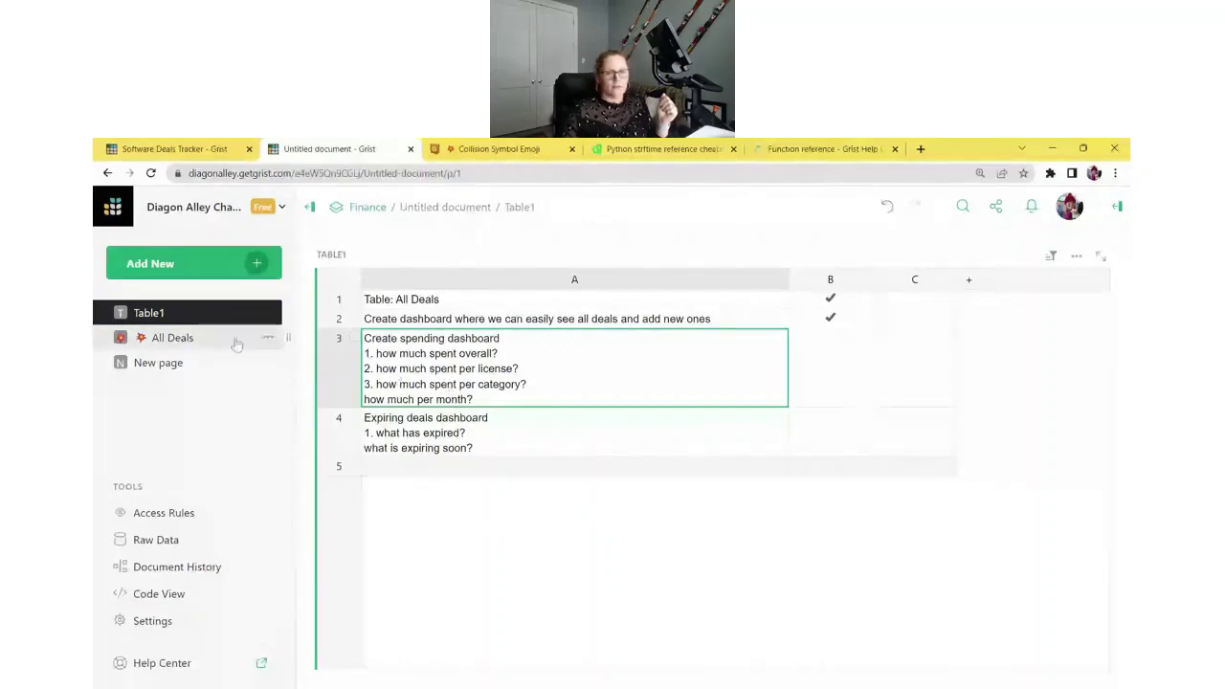
pyautogui.click(177, 363)
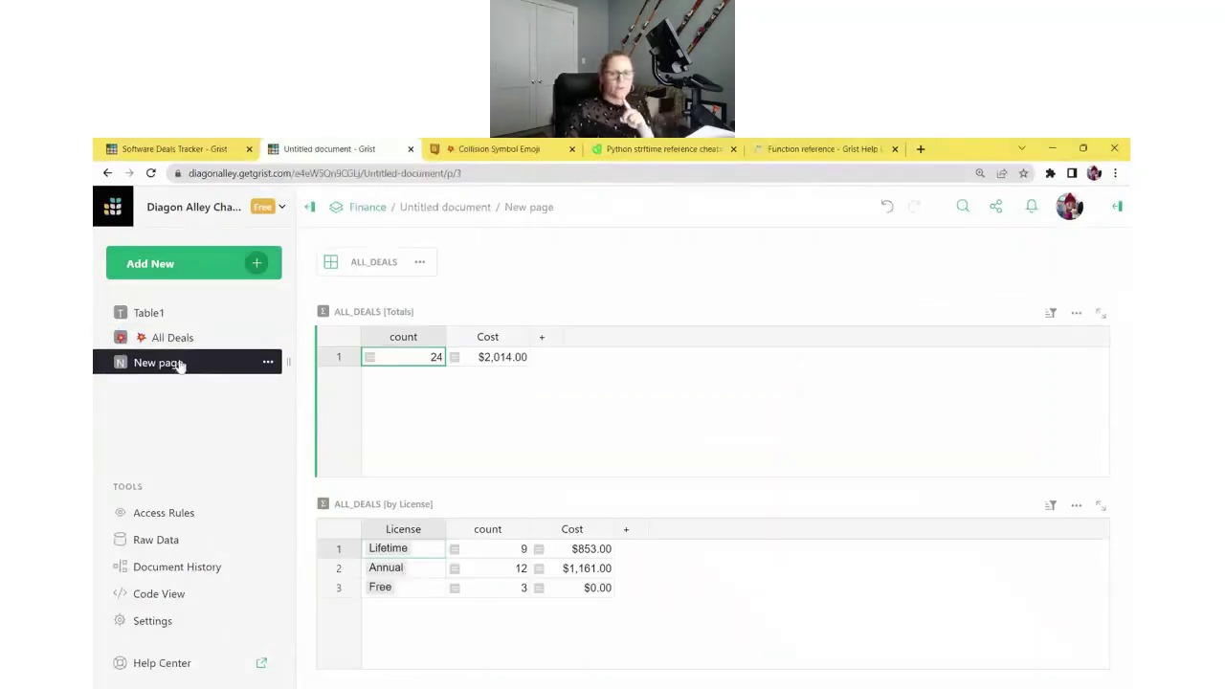
# Step: Check the Status column in the collapsed ALL_DEALS table and add a summary table of All_Deals grouped by Status
pyautogui.click(365, 266)
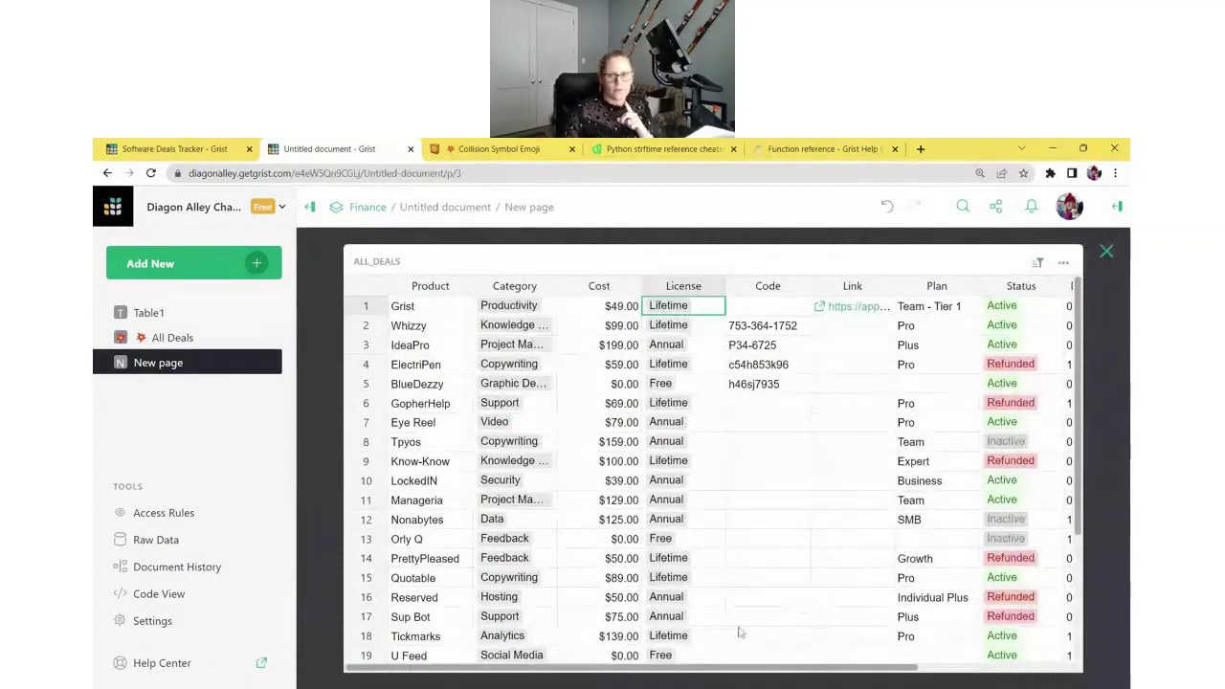
pyautogui.moveTo(739, 667); pyautogui.dragTo(886, 667)
pyautogui.click(811, 287)
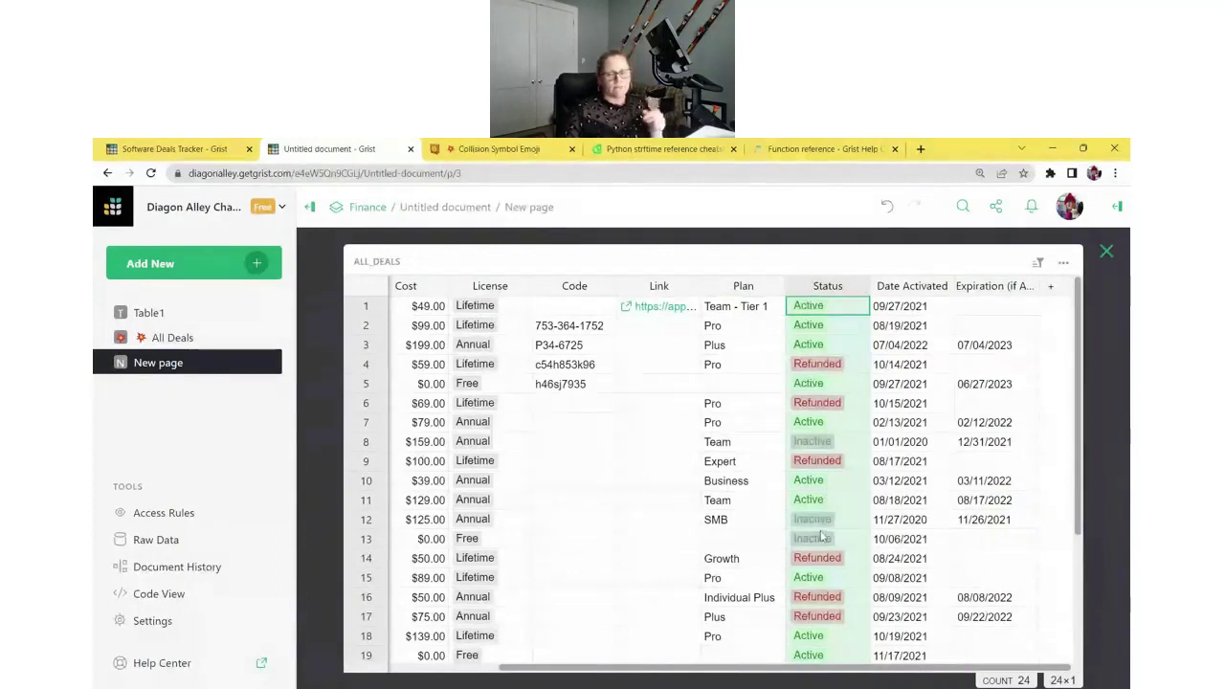
pyautogui.click(173, 269)
pyautogui.click(176, 297)
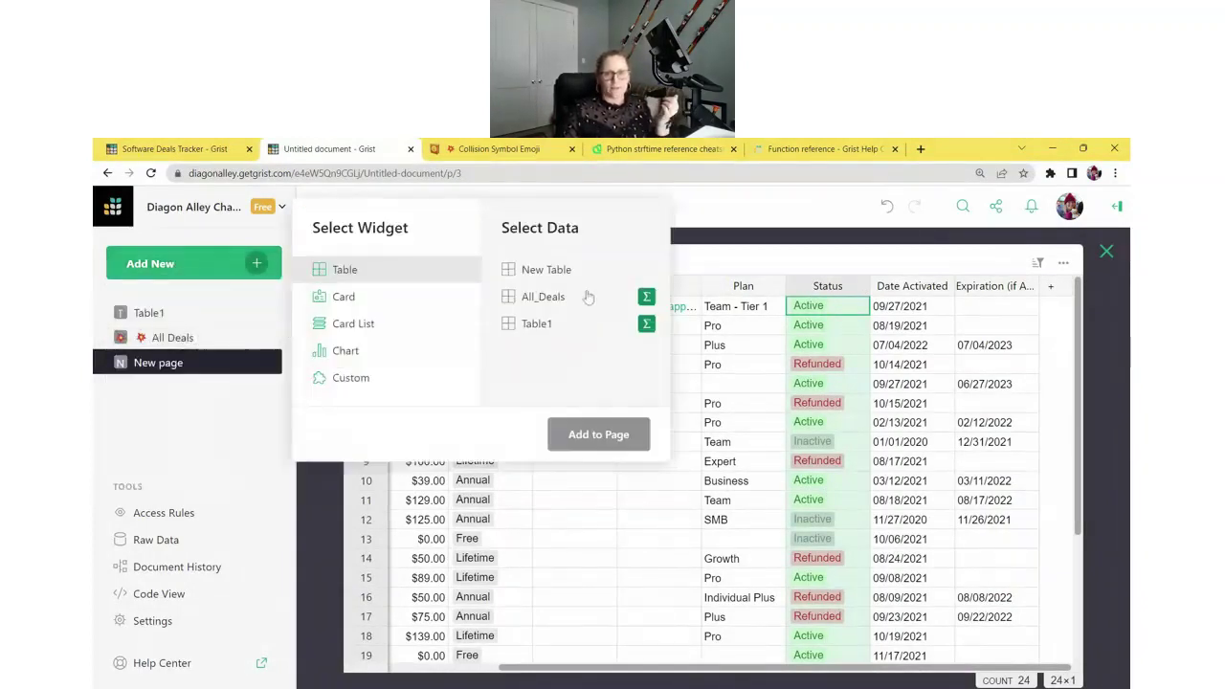
pyautogui.click(646, 297)
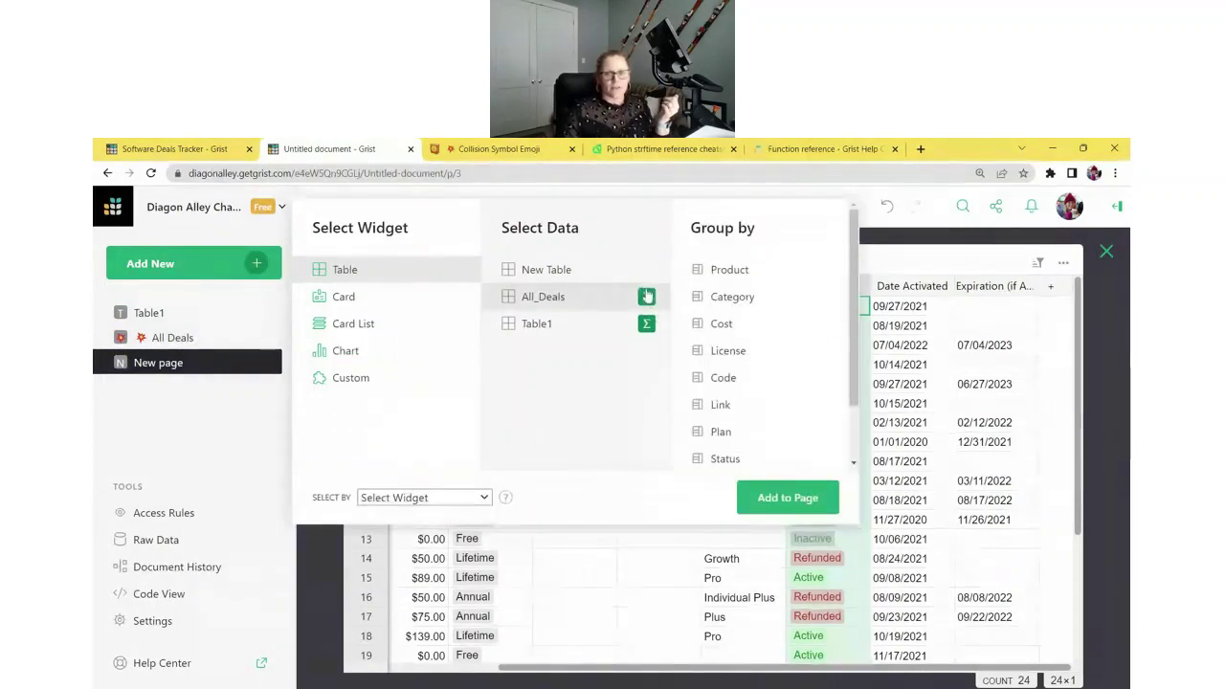
pyautogui.click(744, 460)
pyautogui.click(788, 498)
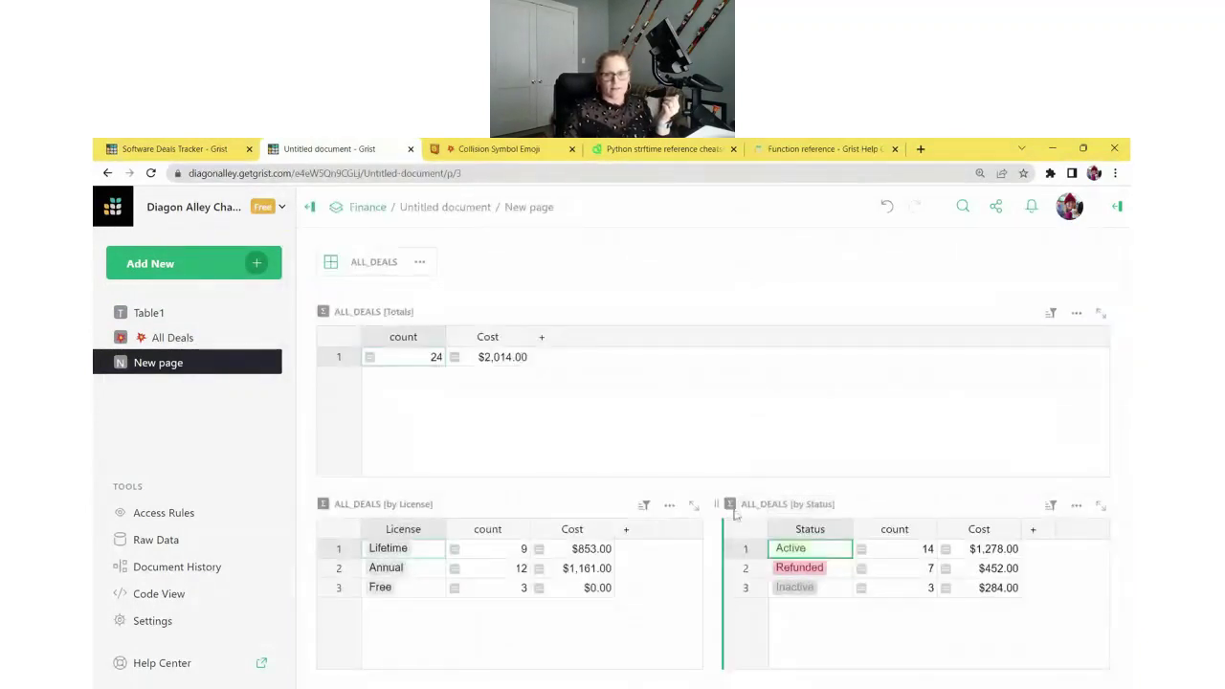
# Step: Place the by Status summary in its own full-width row below the by License summary and recheck the spending questions in Table1
pyautogui.moveTo(716, 504); pyautogui.dragTo(869, 519)
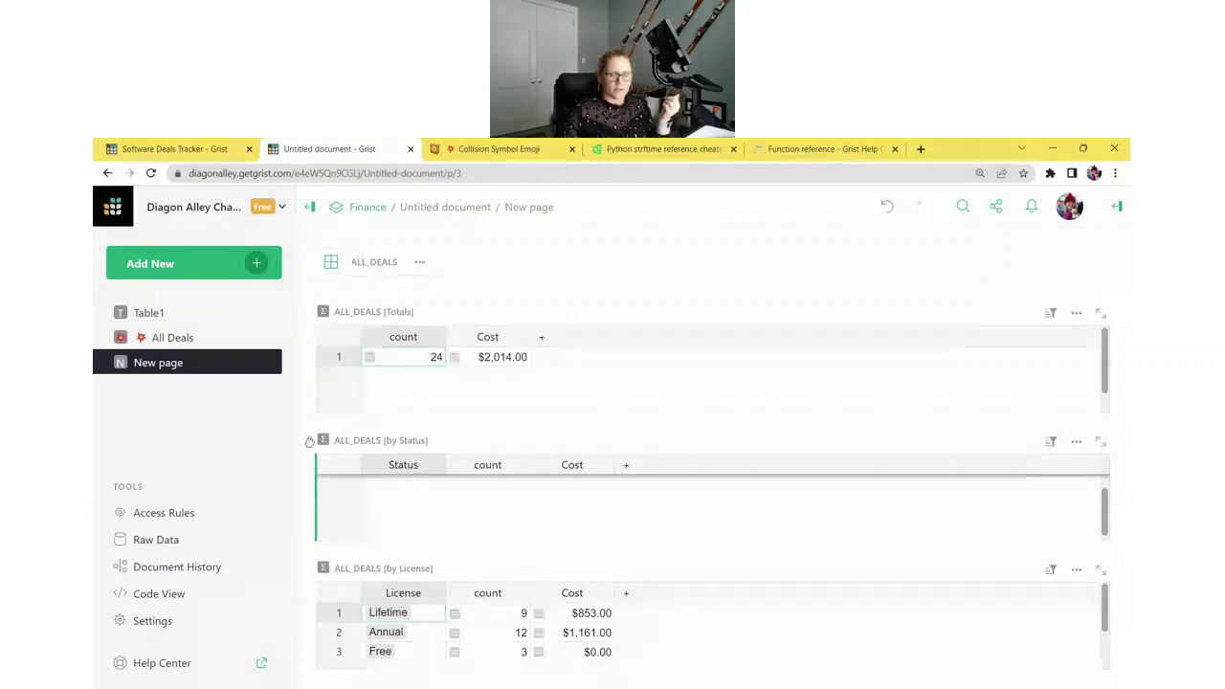
pyautogui.moveTo(309, 440); pyautogui.dragTo(547, 637)
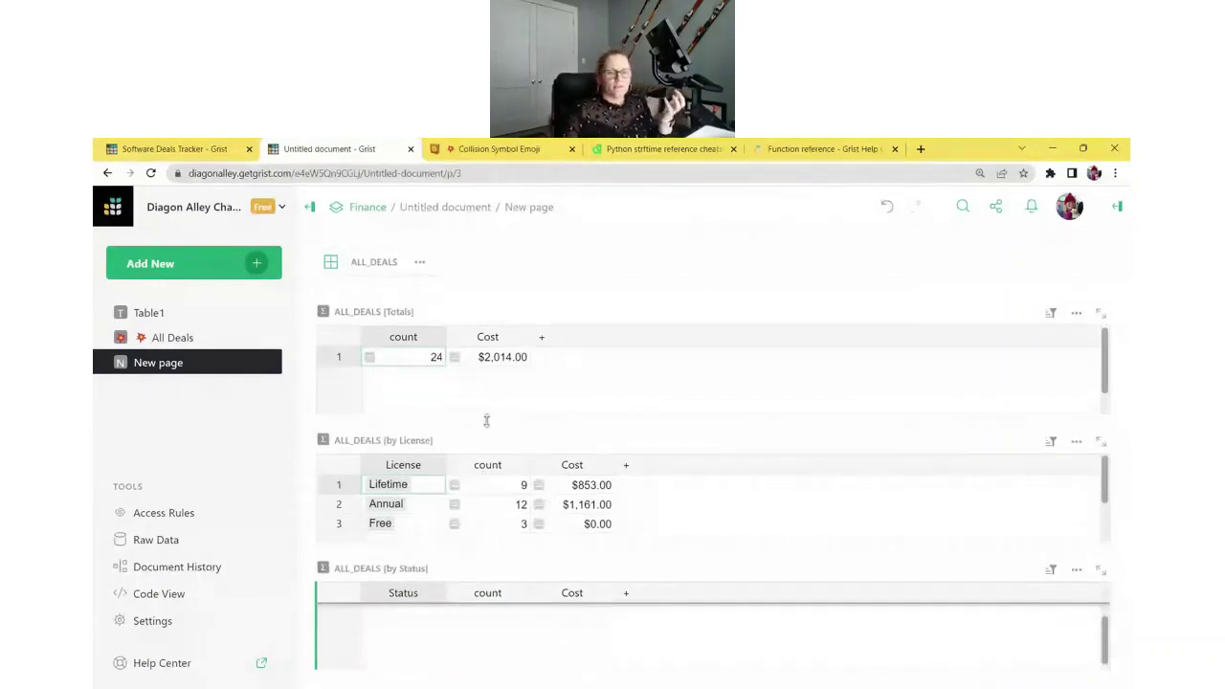
pyautogui.click(146, 316)
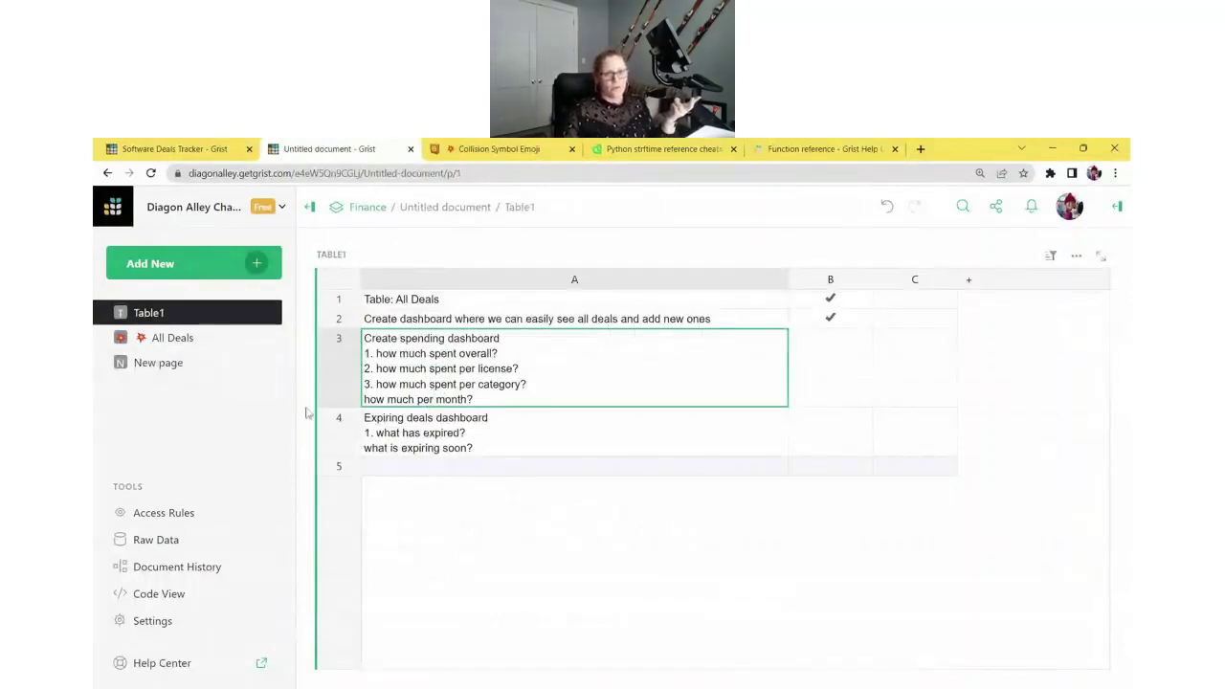
pyautogui.click(175, 364)
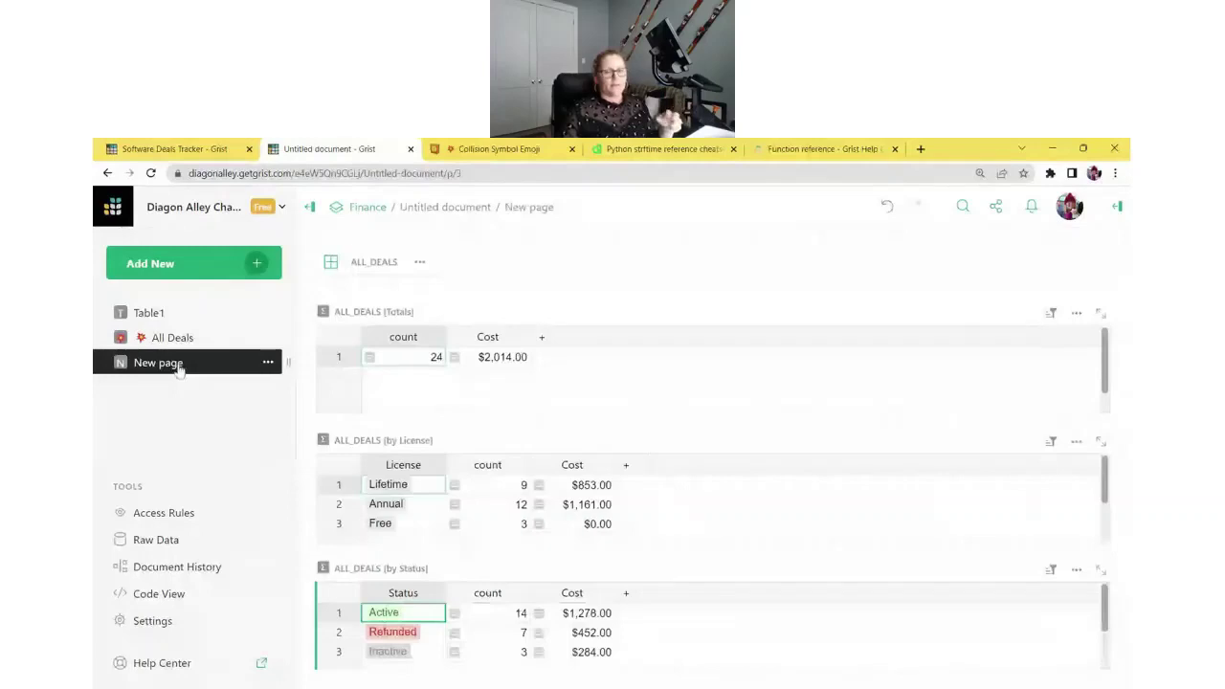
# Step: Add a chart widget summarizing All_Deals grouped by Category to the new page
pyautogui.click(220, 265)
pyautogui.click(246, 334)
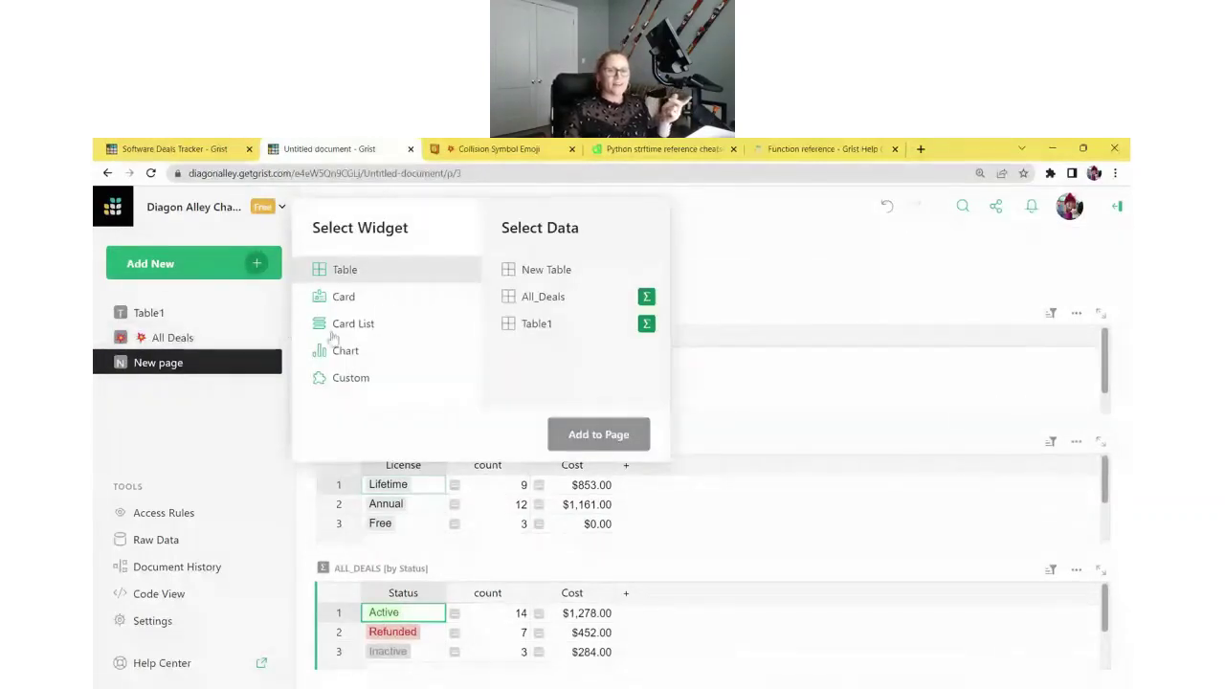
pyautogui.click(356, 358)
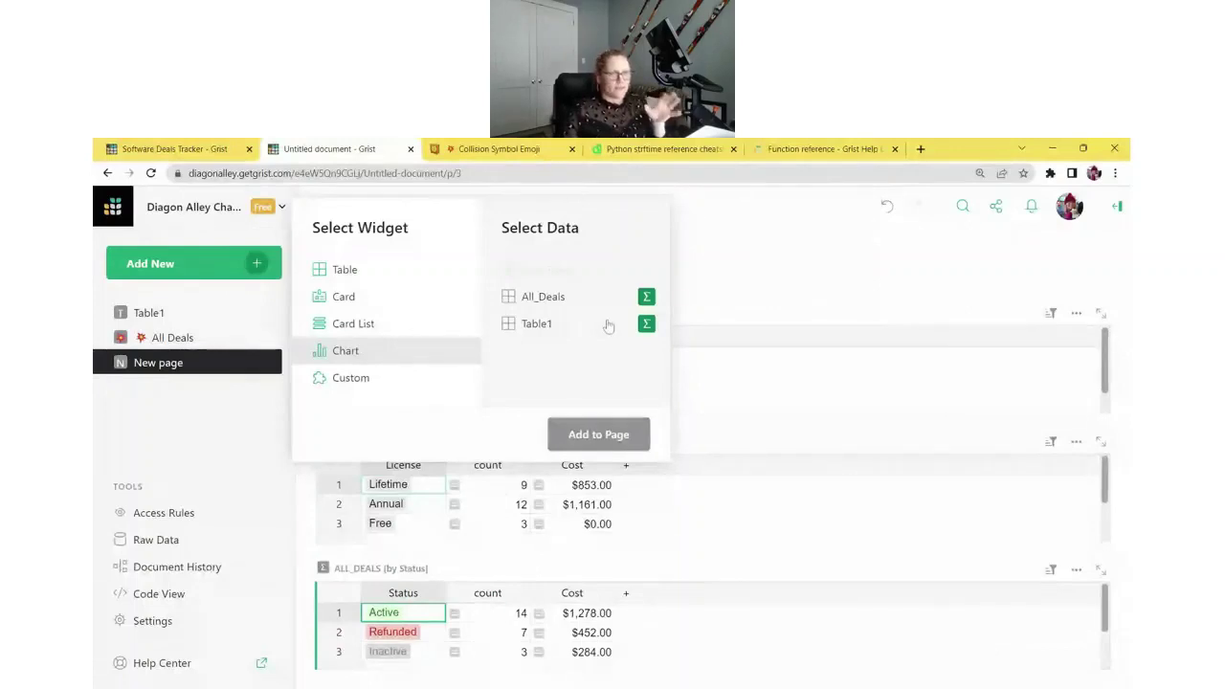
pyautogui.click(647, 297)
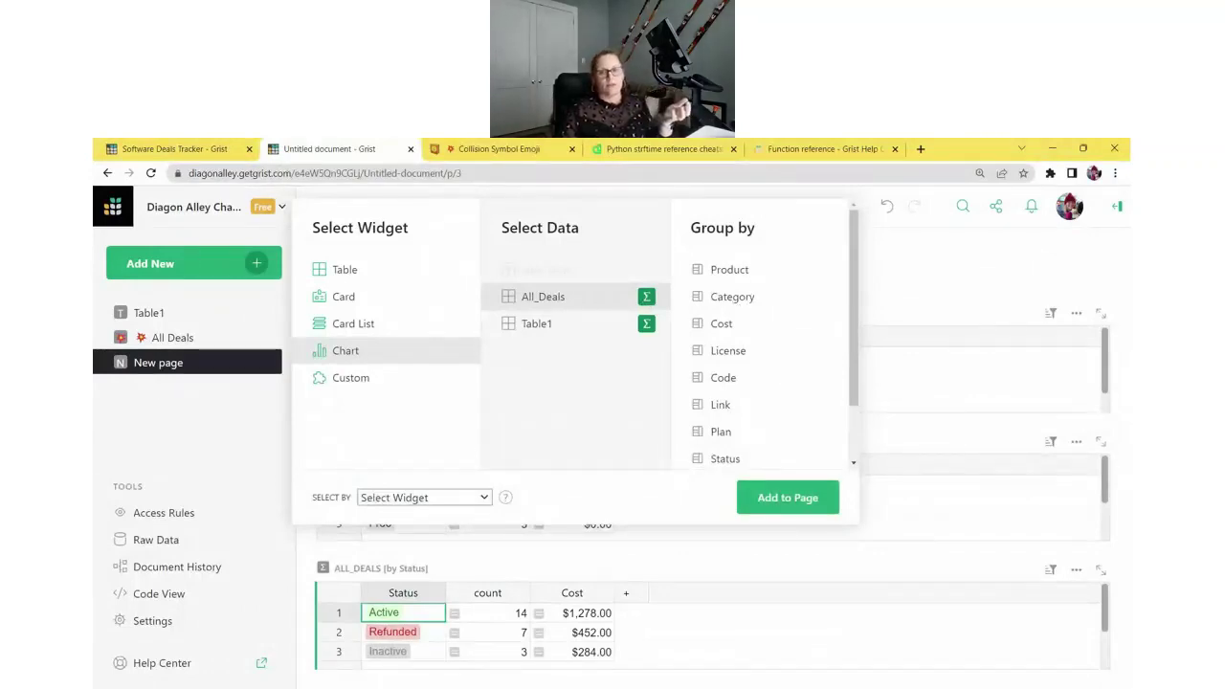
pyautogui.click(732, 299)
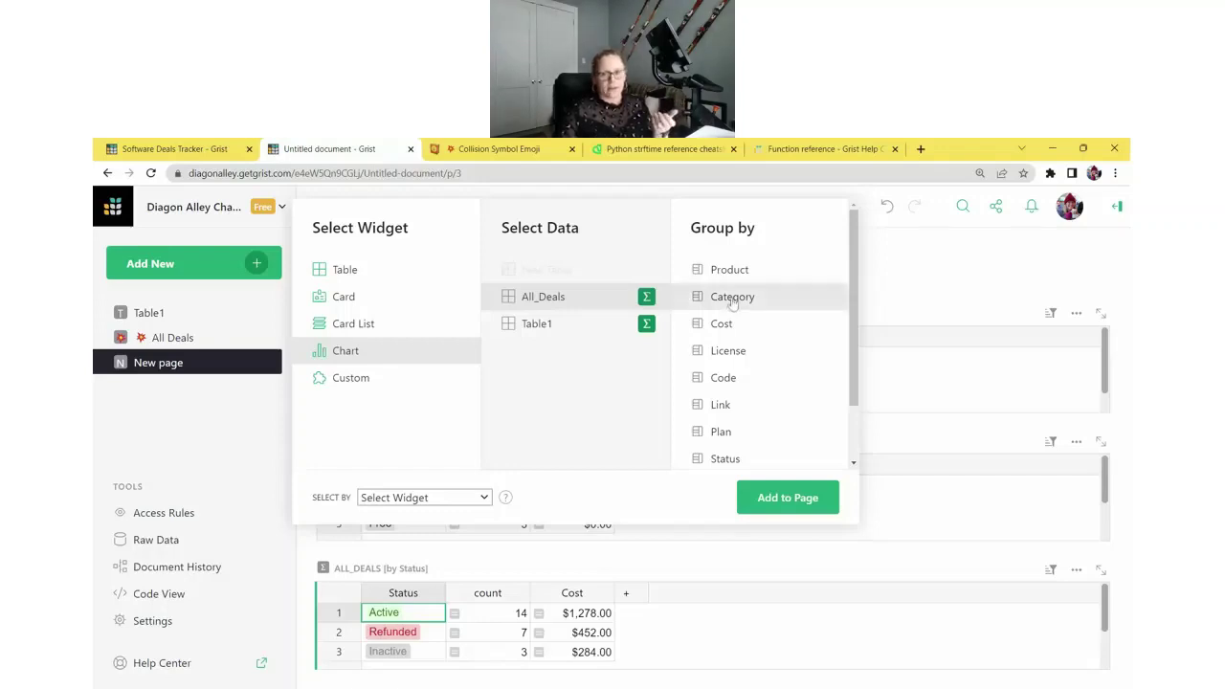
pyautogui.click(779, 503)
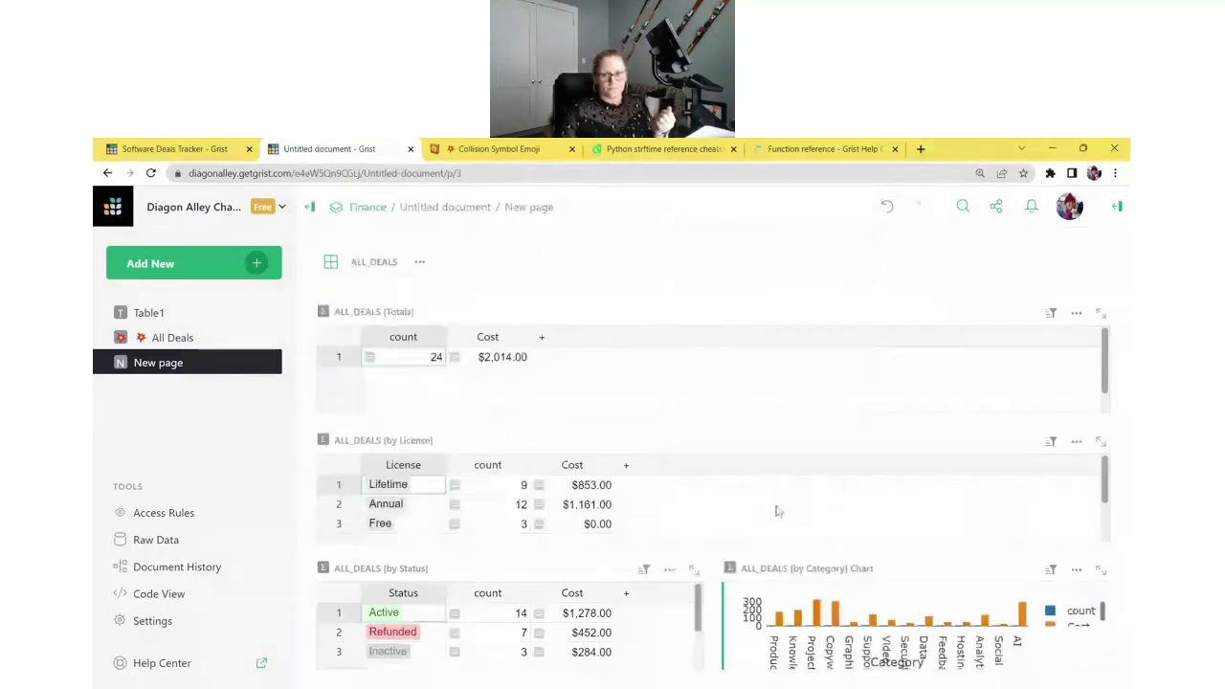
# Step: Move the category chart into its own full-height column beside the three summary tables and change it to a pie chart
pyautogui.moveTo(718, 569); pyautogui.dragTo(1038, 528)
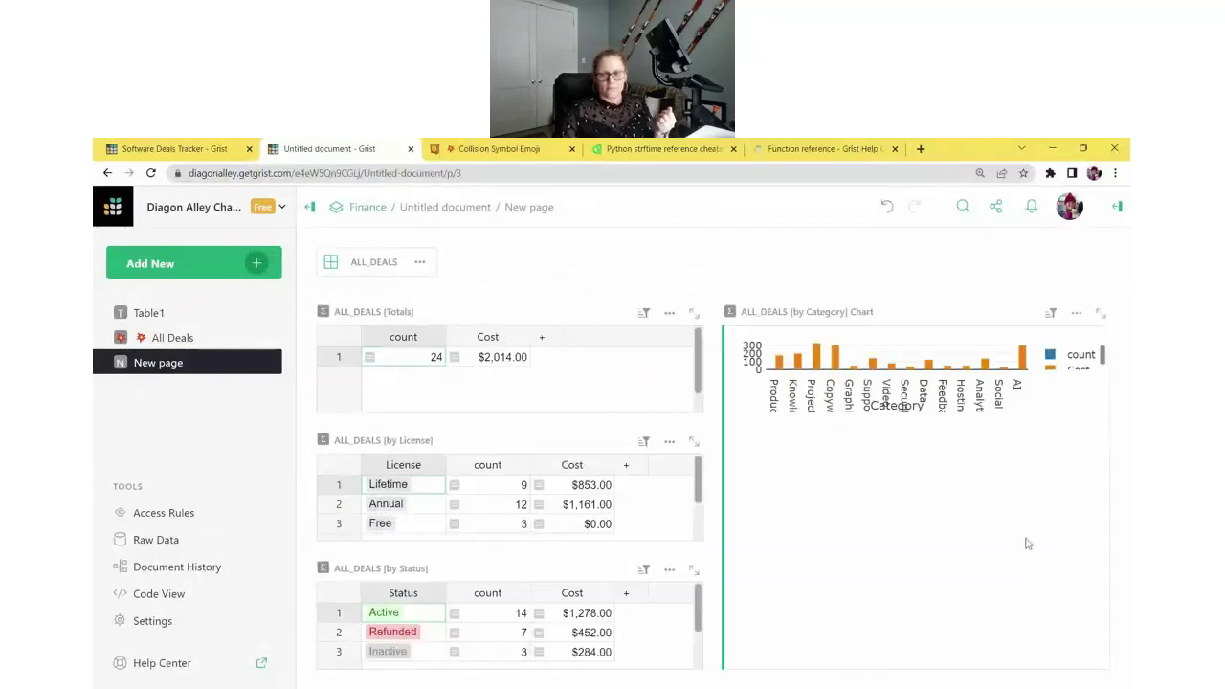
pyautogui.click(1117, 207)
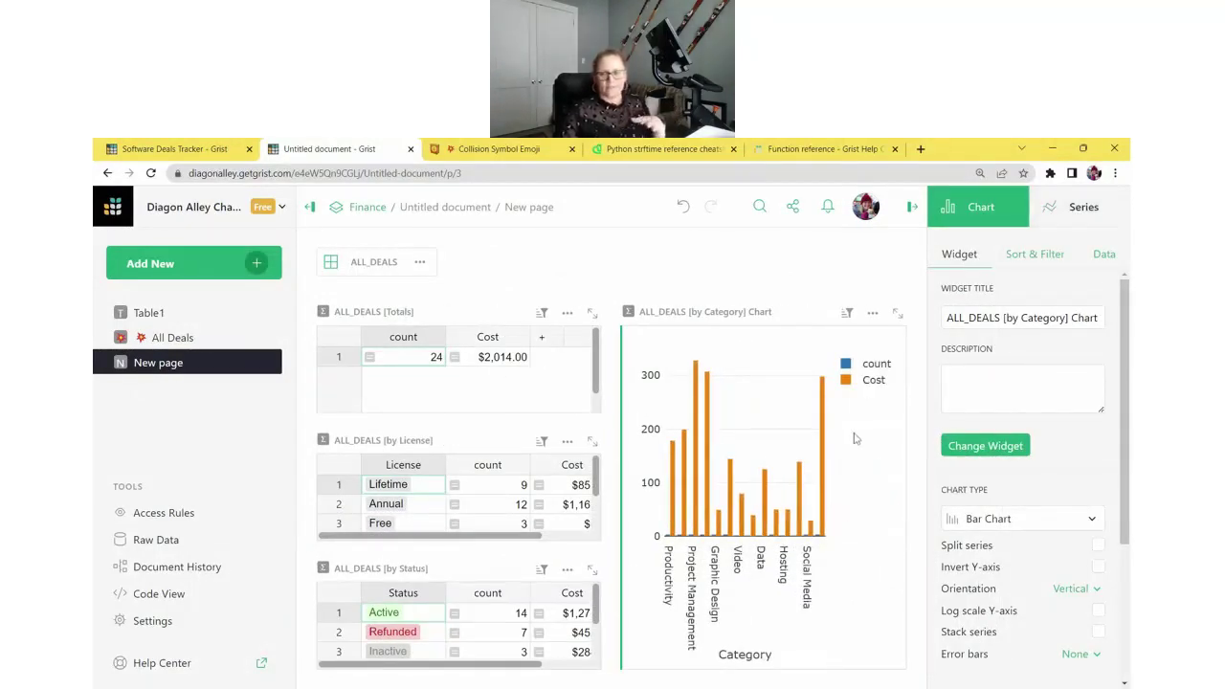
pyautogui.click(995, 522)
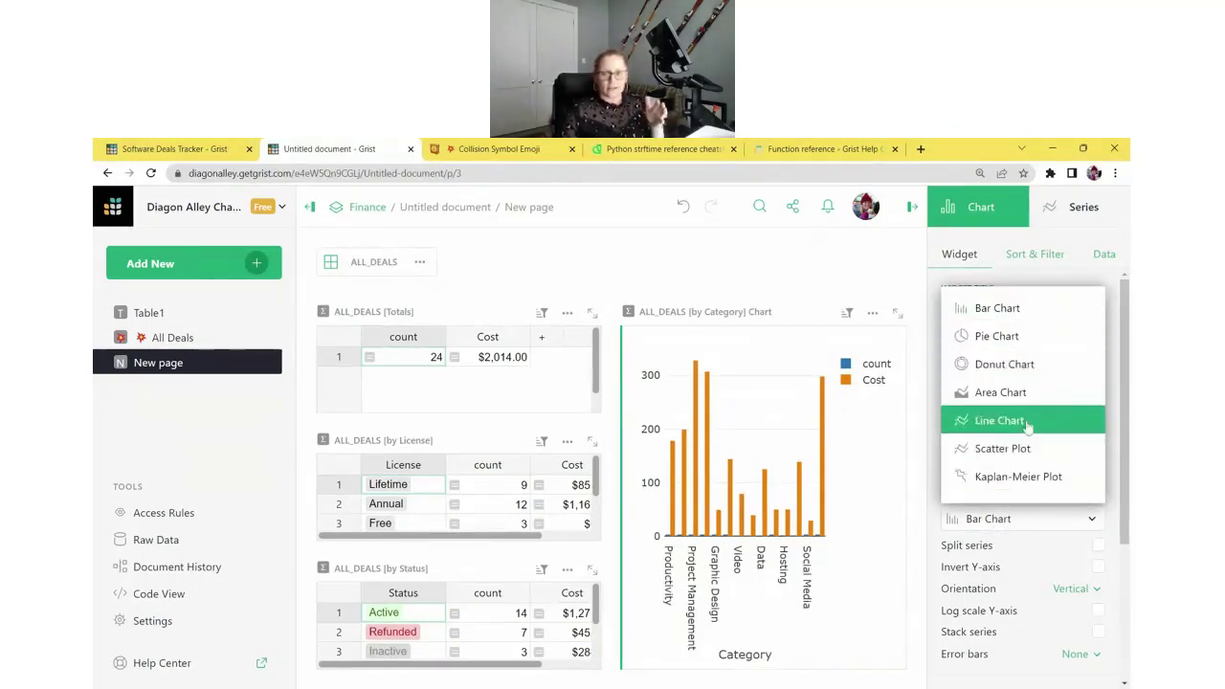
pyautogui.press('Escape')
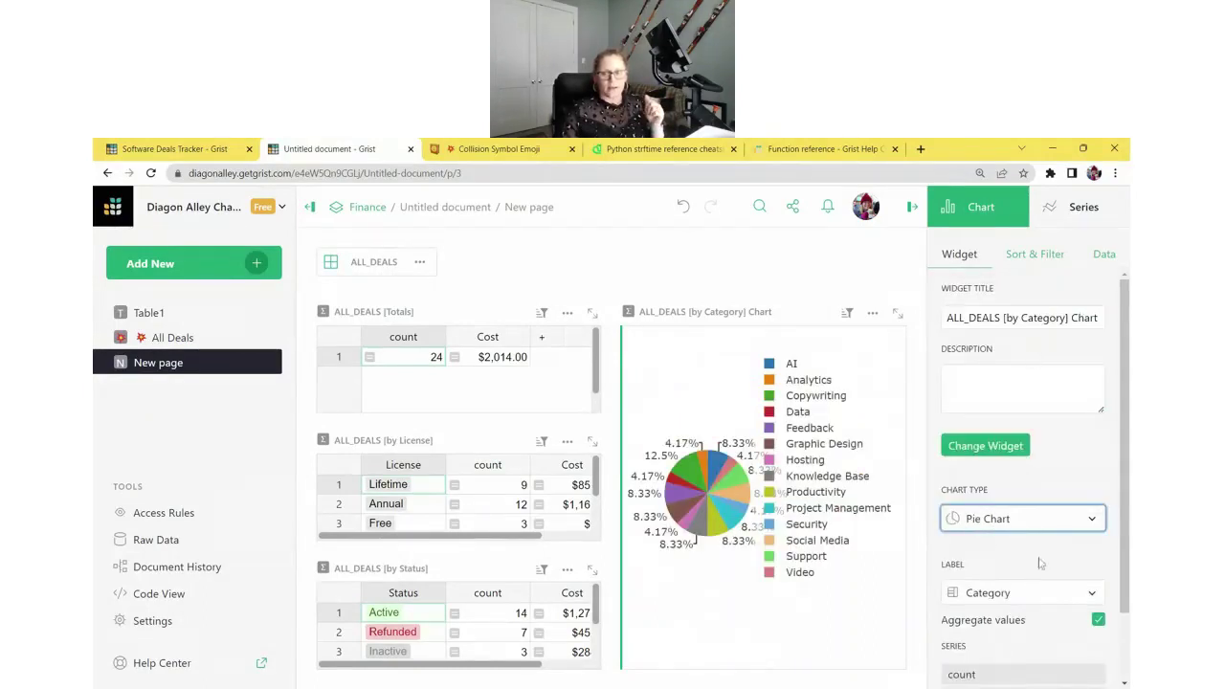
# Step: Reorder the pie chart's series so that Cost comes before count
pyautogui.scroll(-1, 1033, 464)
pyautogui.scroll(-1, 1033, 464)
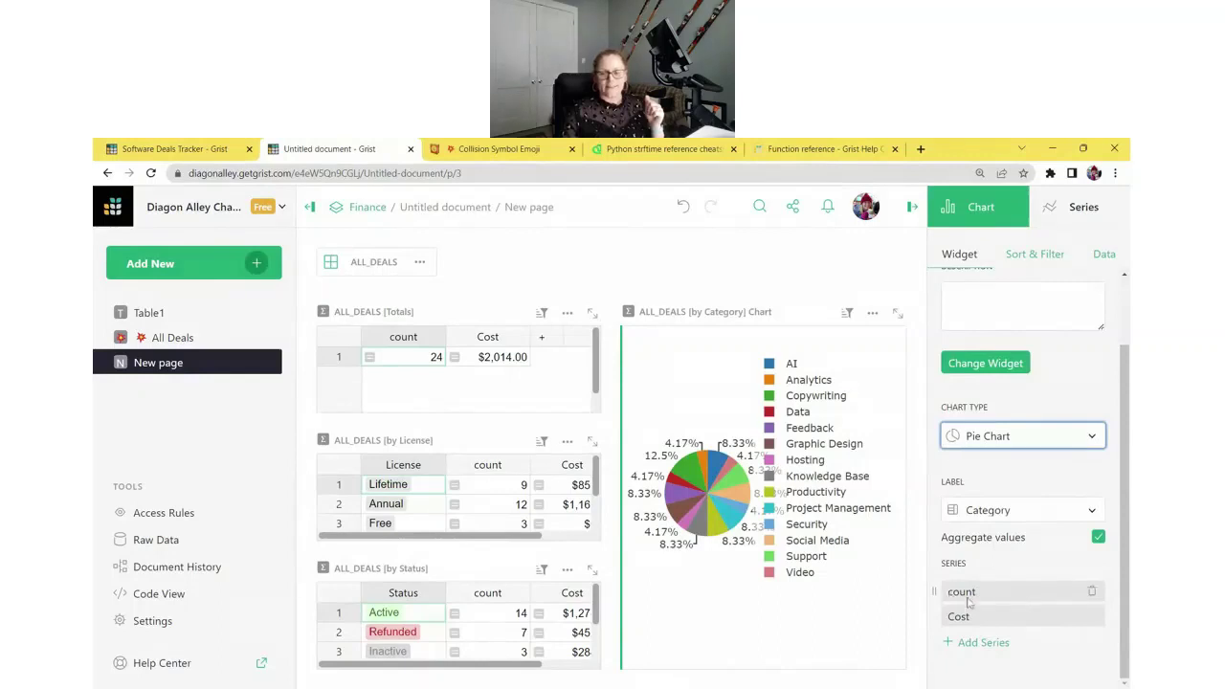
pyautogui.moveTo(724, 522)
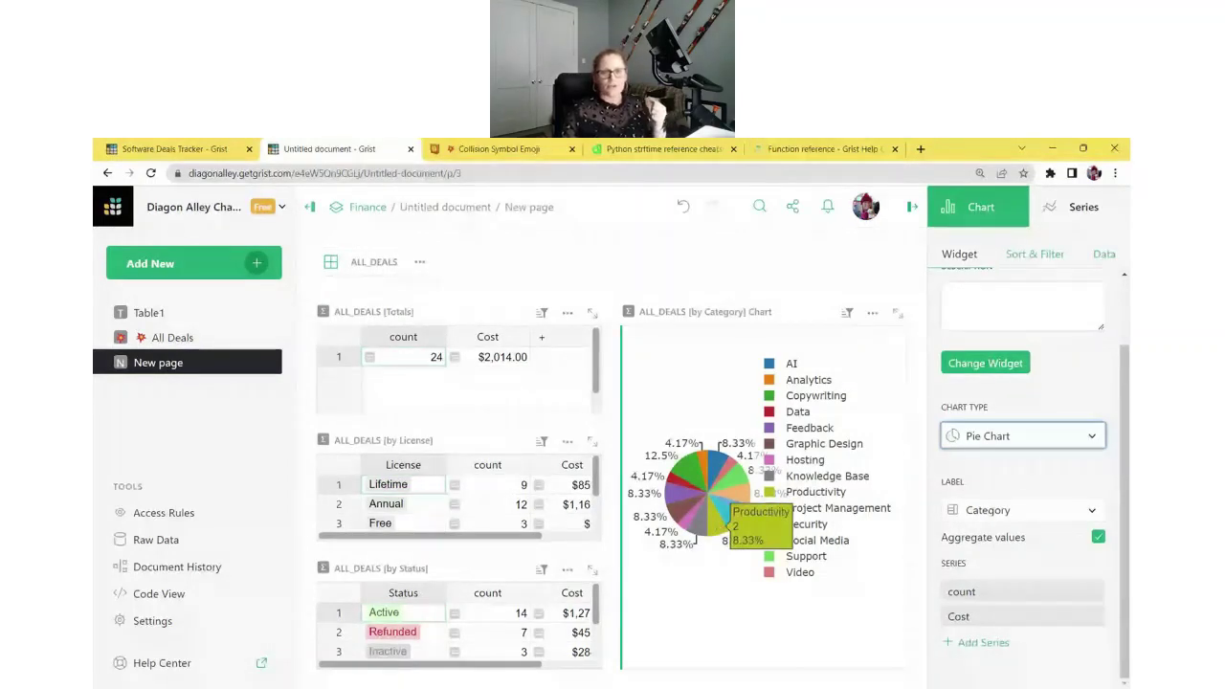
pyautogui.moveTo(738, 485)
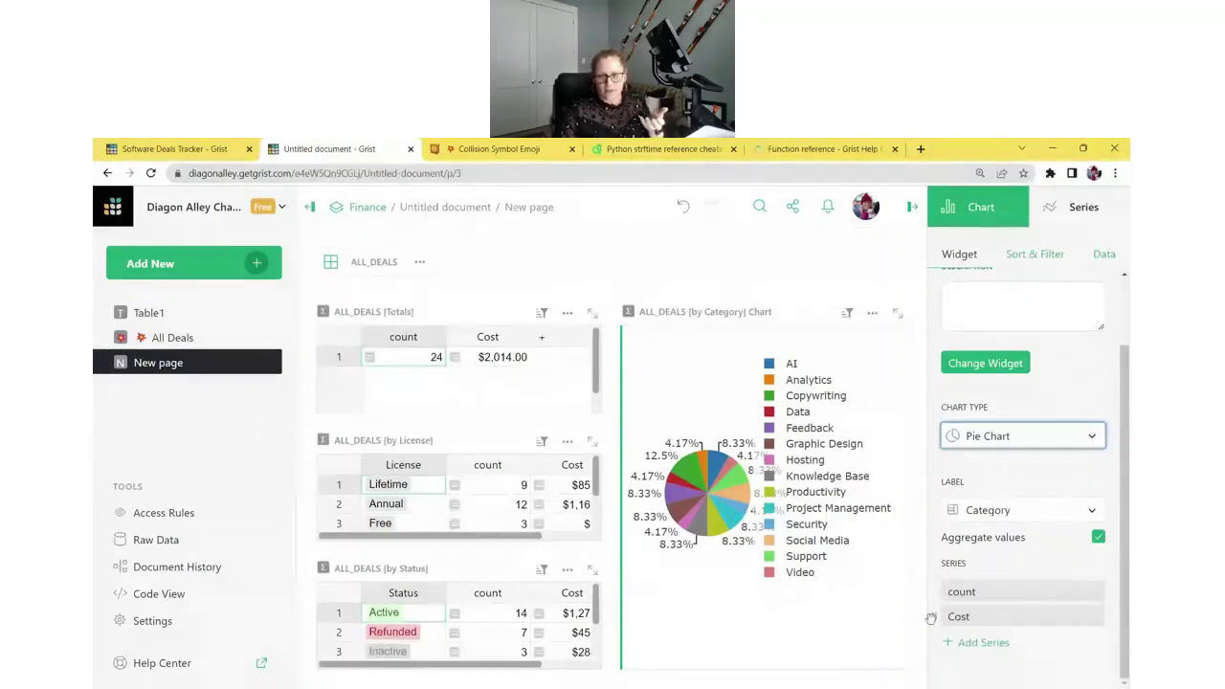
pyautogui.moveTo(934, 616); pyautogui.dragTo(950, 612)
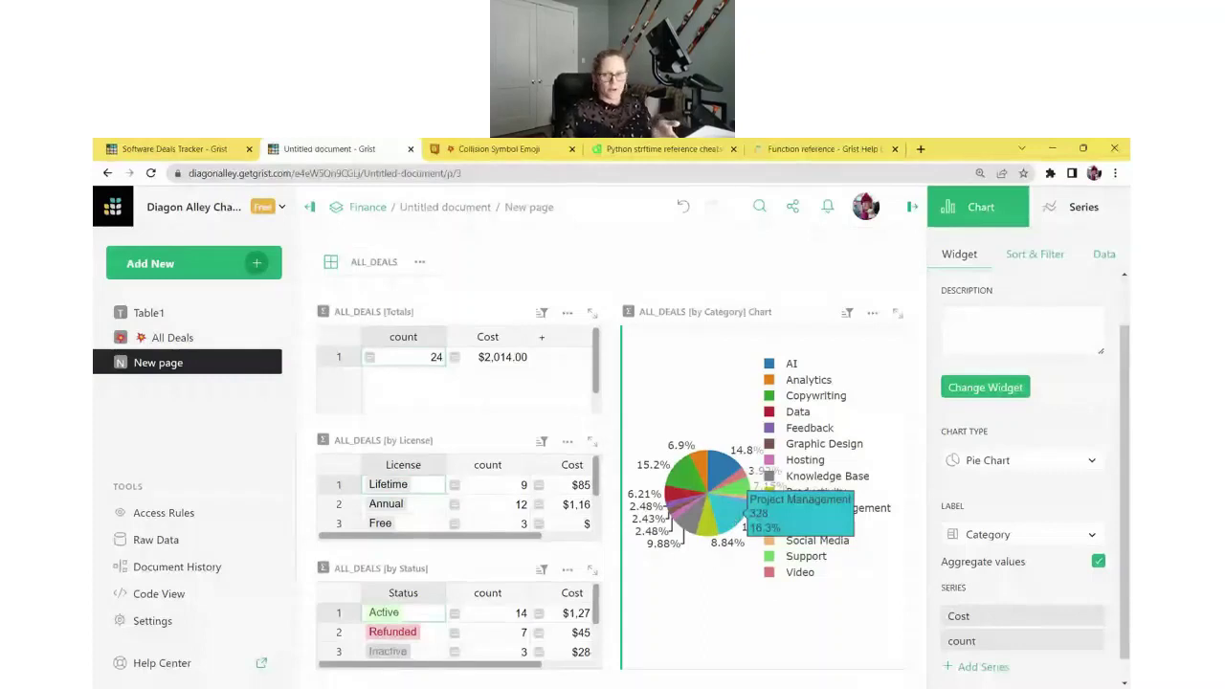
pyautogui.click(911, 207)
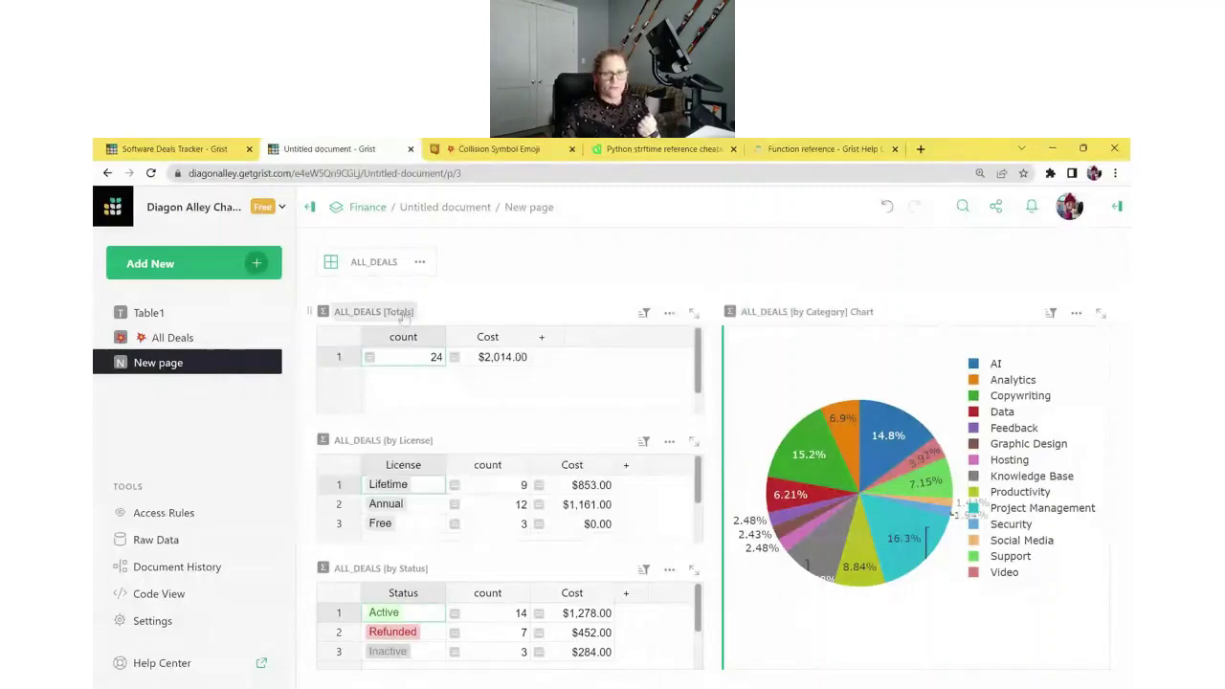
# Step: Expand the collapsed ALL_DEALS table and add a column labelled Month after the expiration column
pyautogui.click(375, 264)
pyautogui.moveTo(698, 671); pyautogui.dragTo(943, 665)
pyautogui.moveTo(899, 306); pyautogui.dragTo(909, 656)
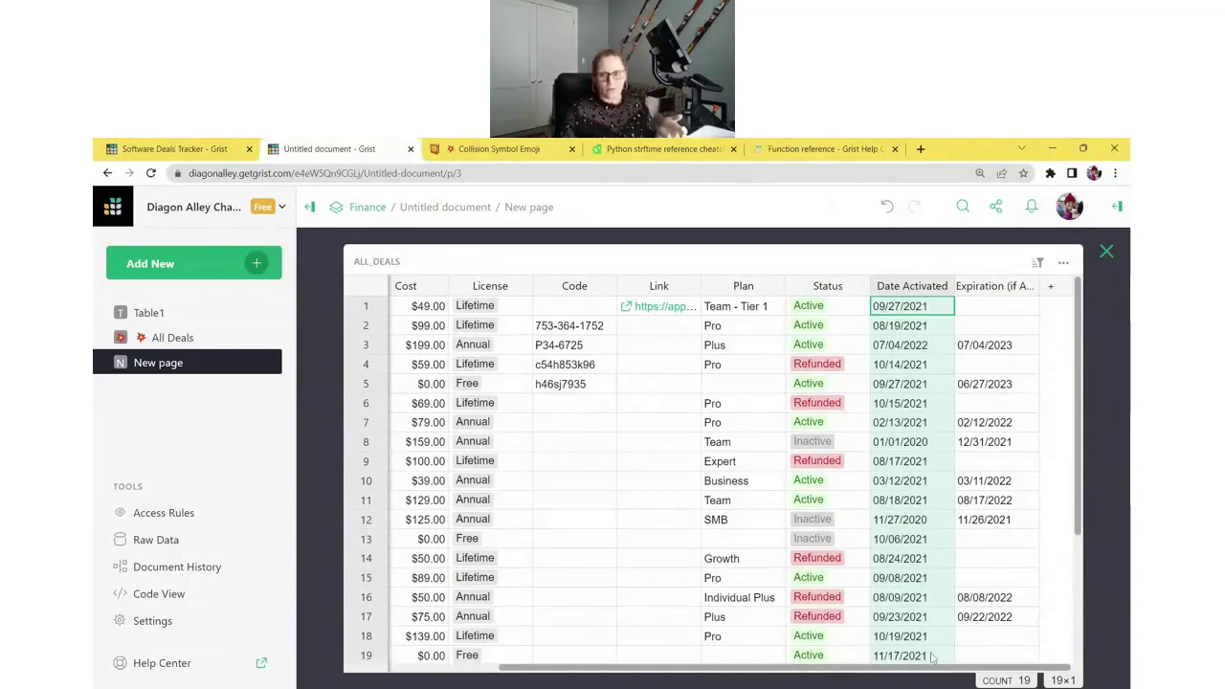
pyautogui.click(886, 306)
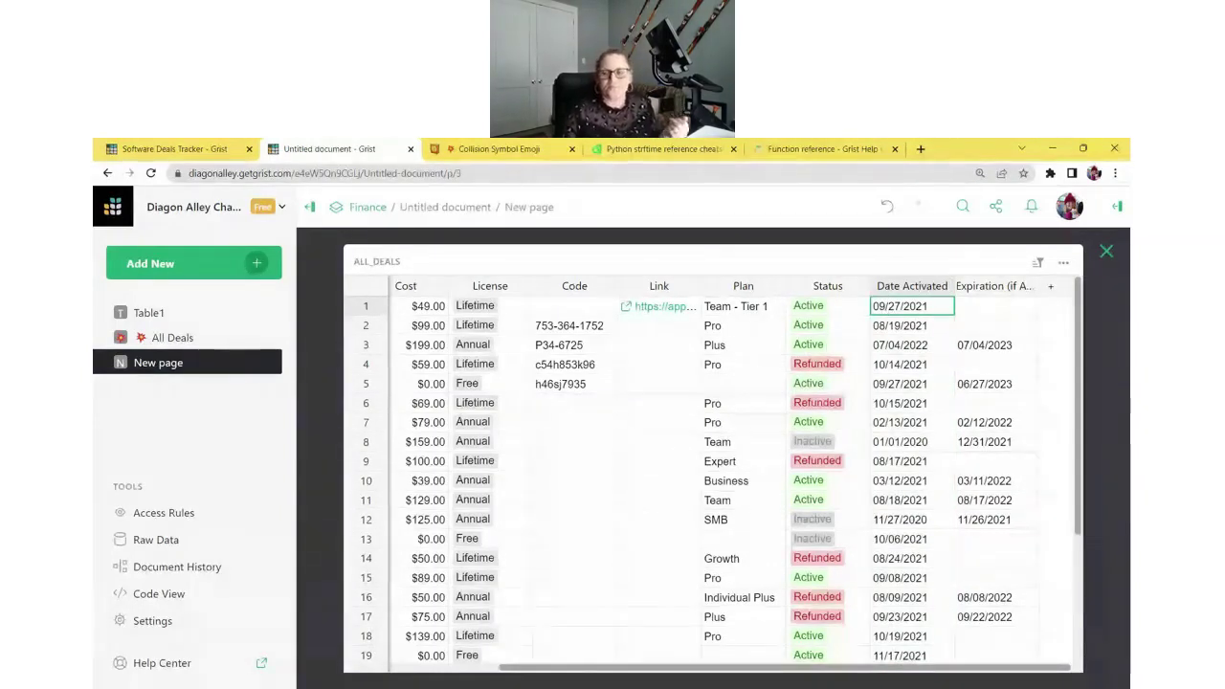
pyautogui.click(1051, 289)
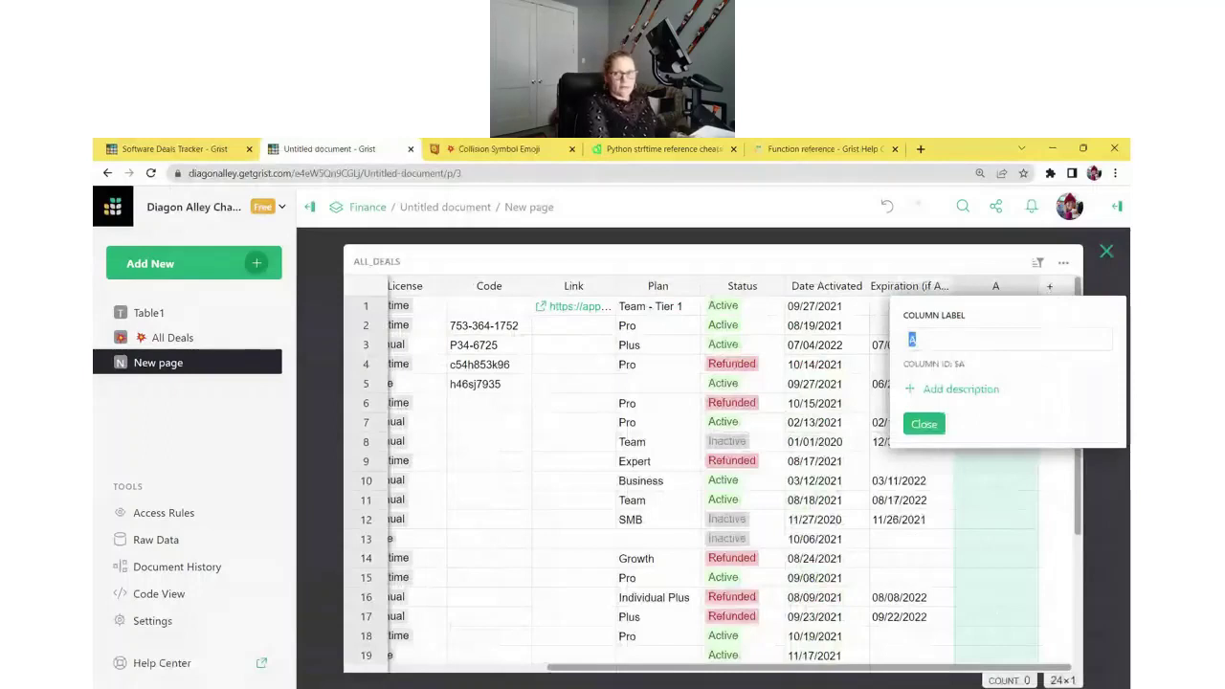
pyautogui.write('Month')
pyautogui.press('Return')
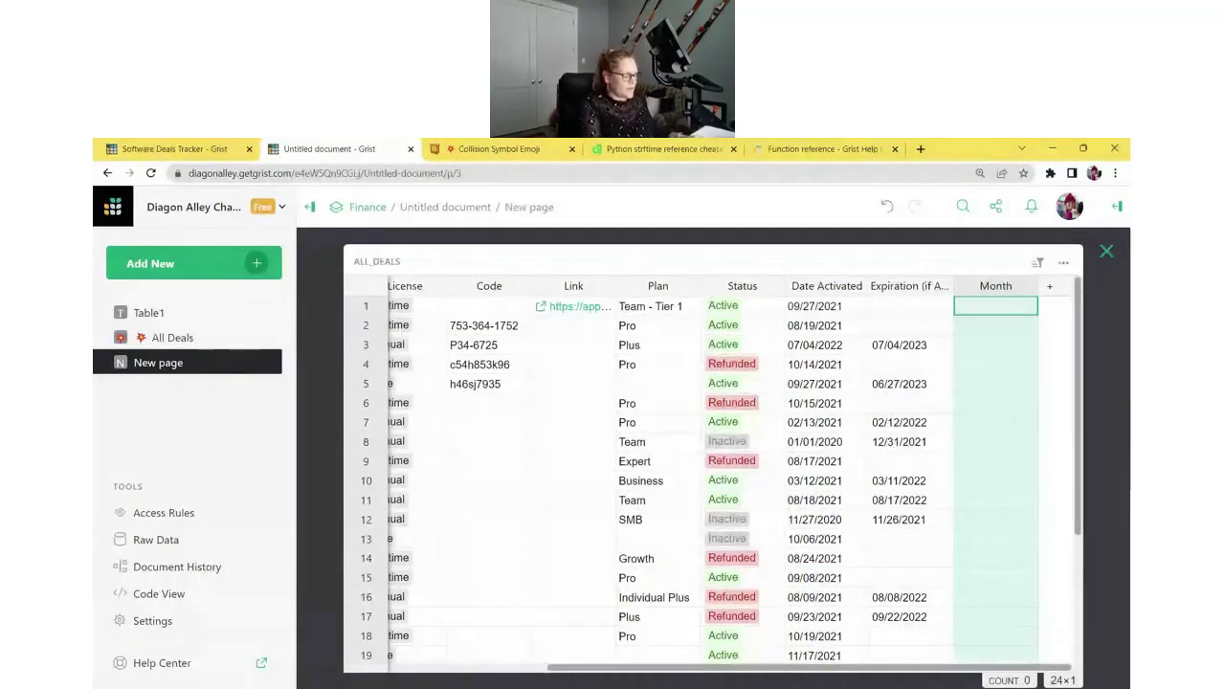
# Step: Start the Month column's formula as $Date_Activated.strftime("" with an empty format string
pyautogui.write('=')
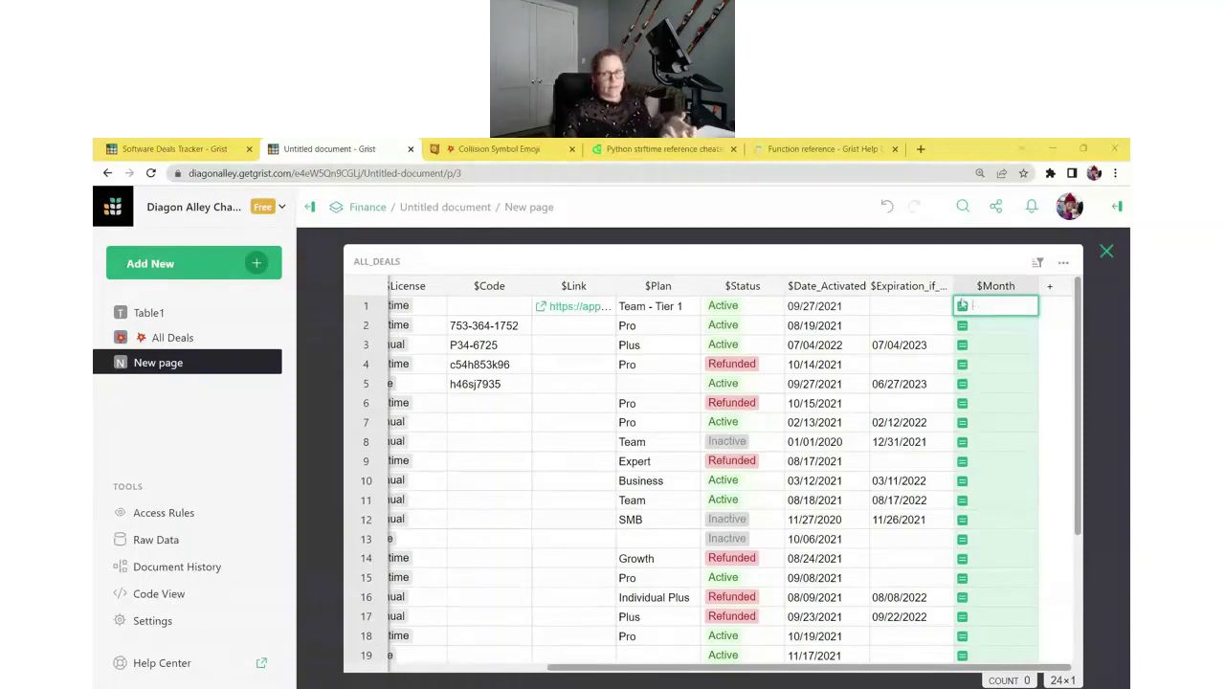
pyautogui.click(855, 323)
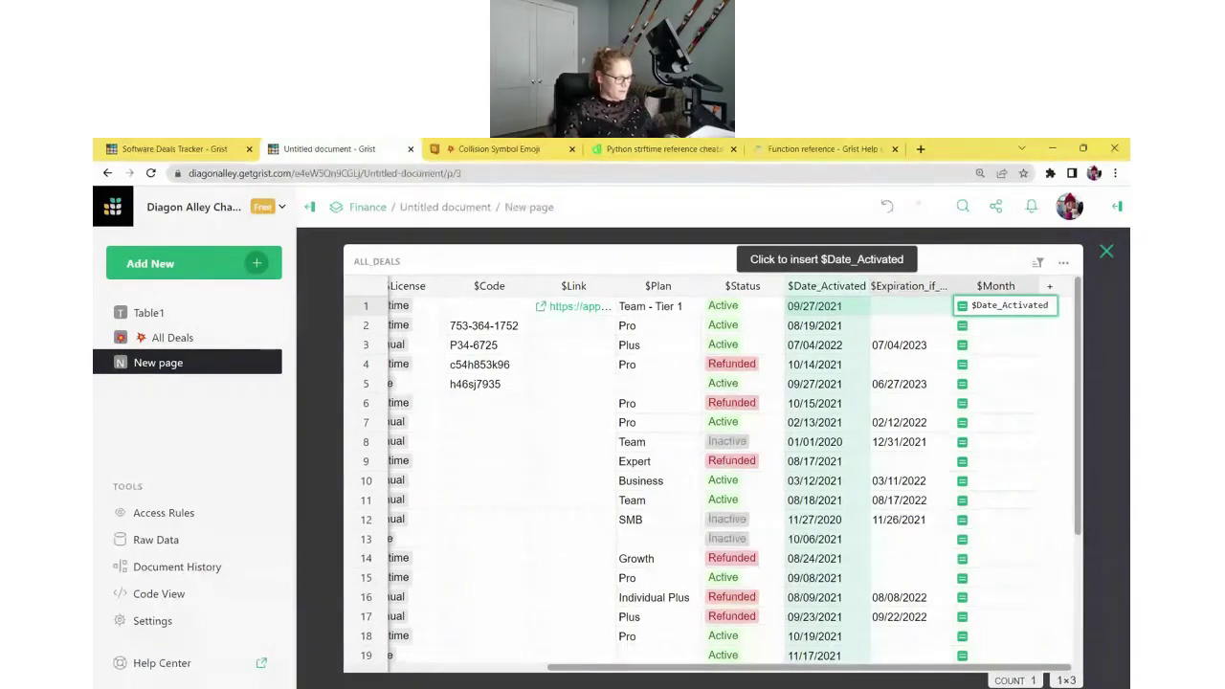
pyautogui.write('.')
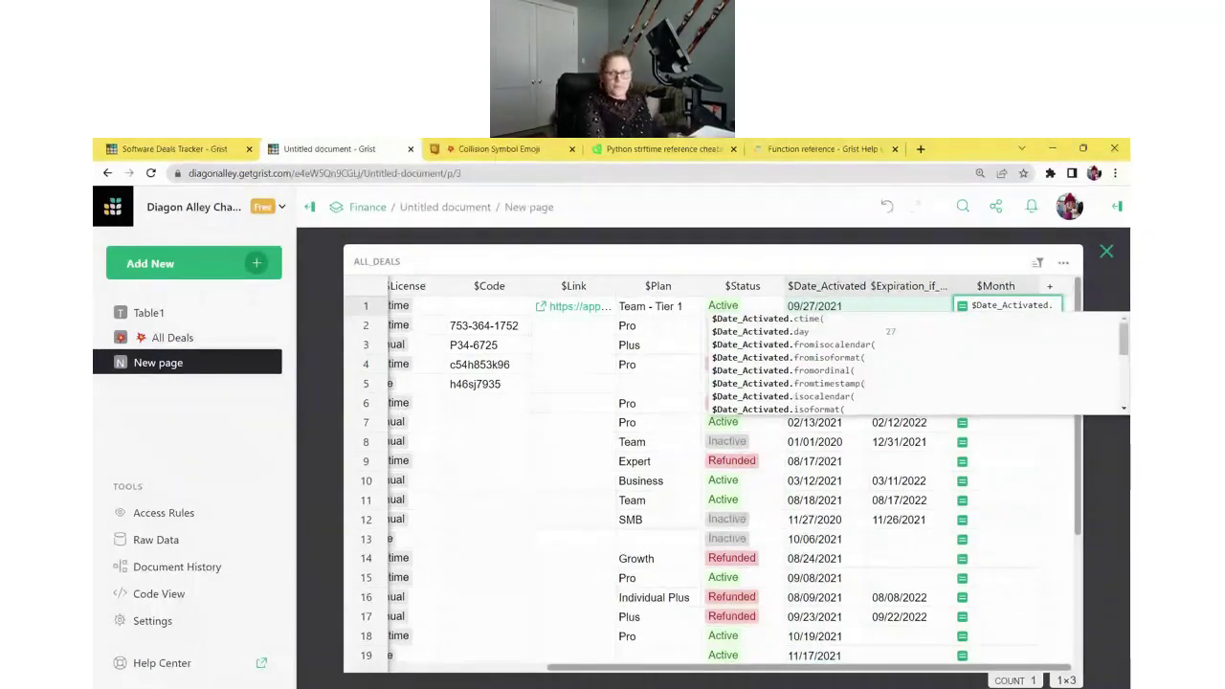
pyautogui.write('str')
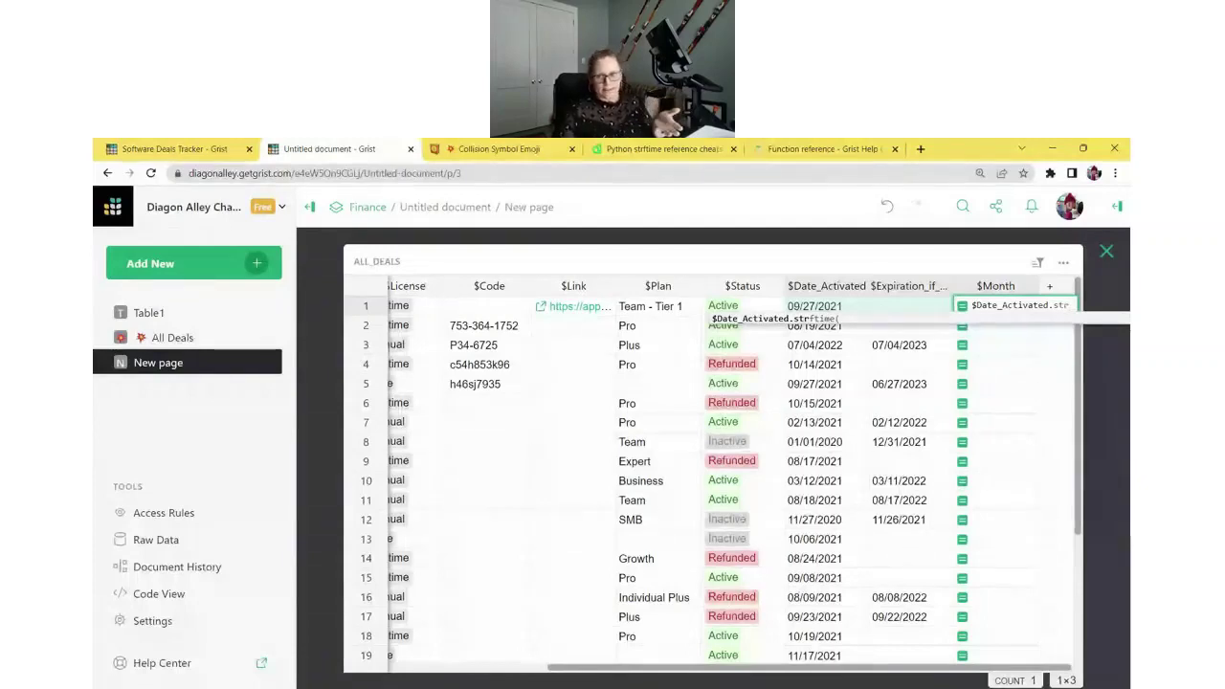
pyautogui.click(859, 324)
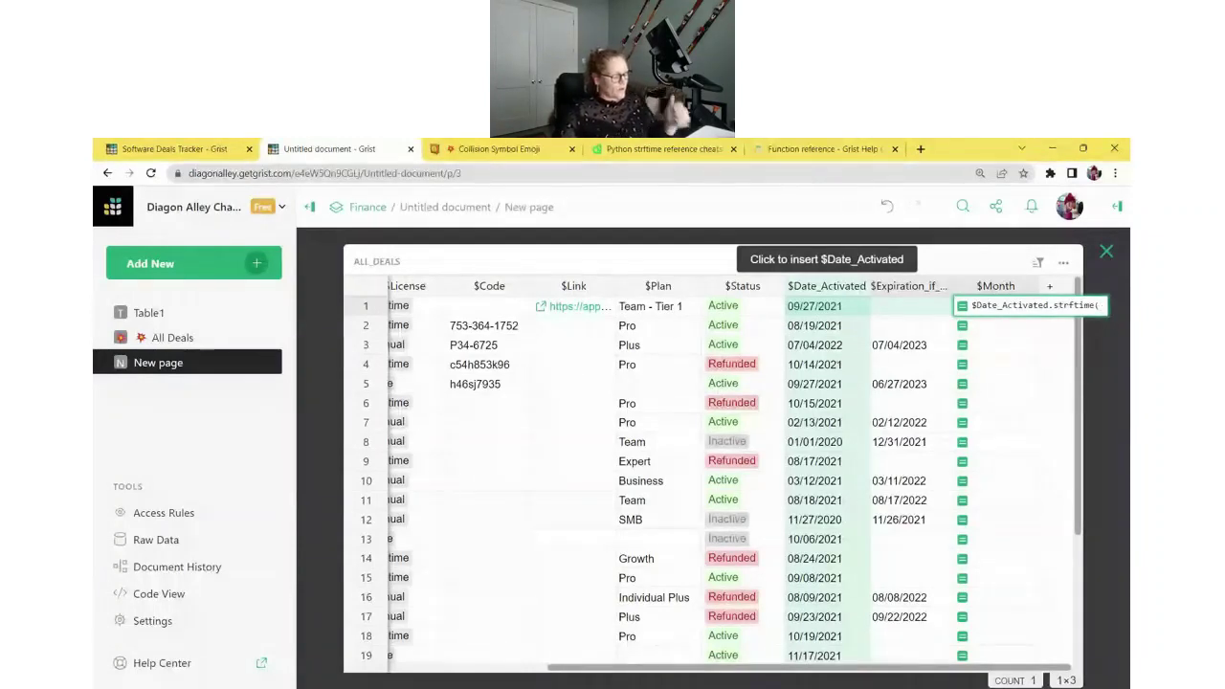
pyautogui.write('""')
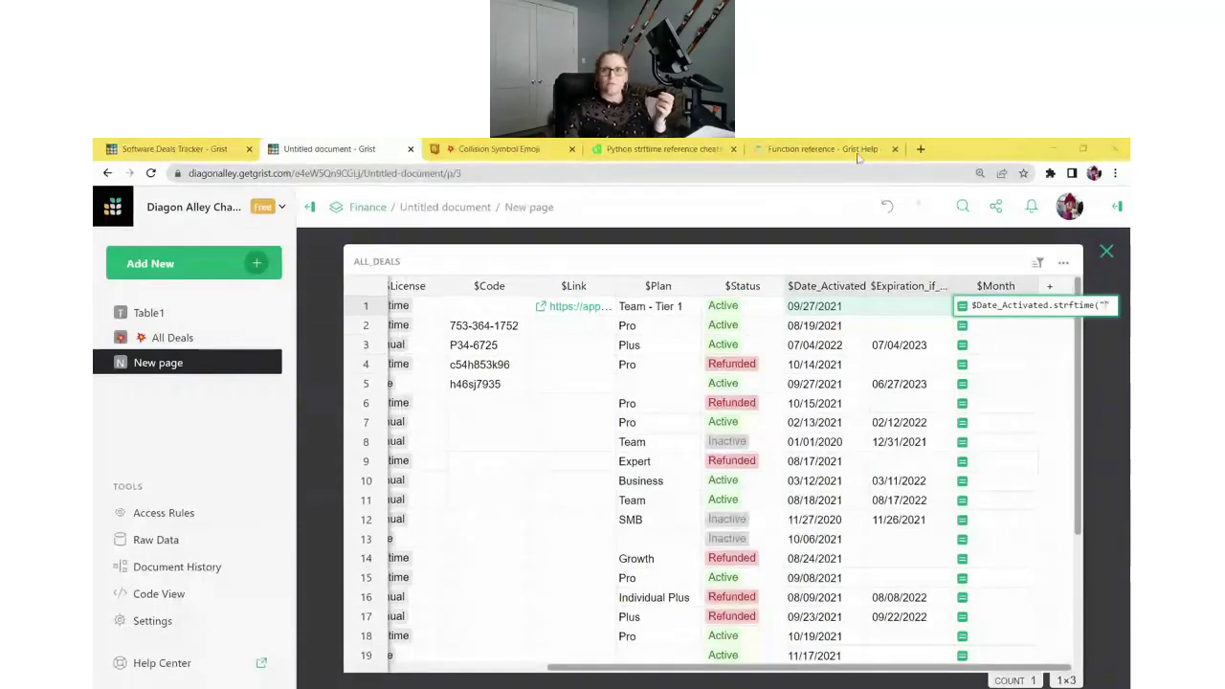
# Step: Look up the codes for the four-digit year and the zero-padded month in the Python strftime cheatsheet
pyautogui.click(619, 151)
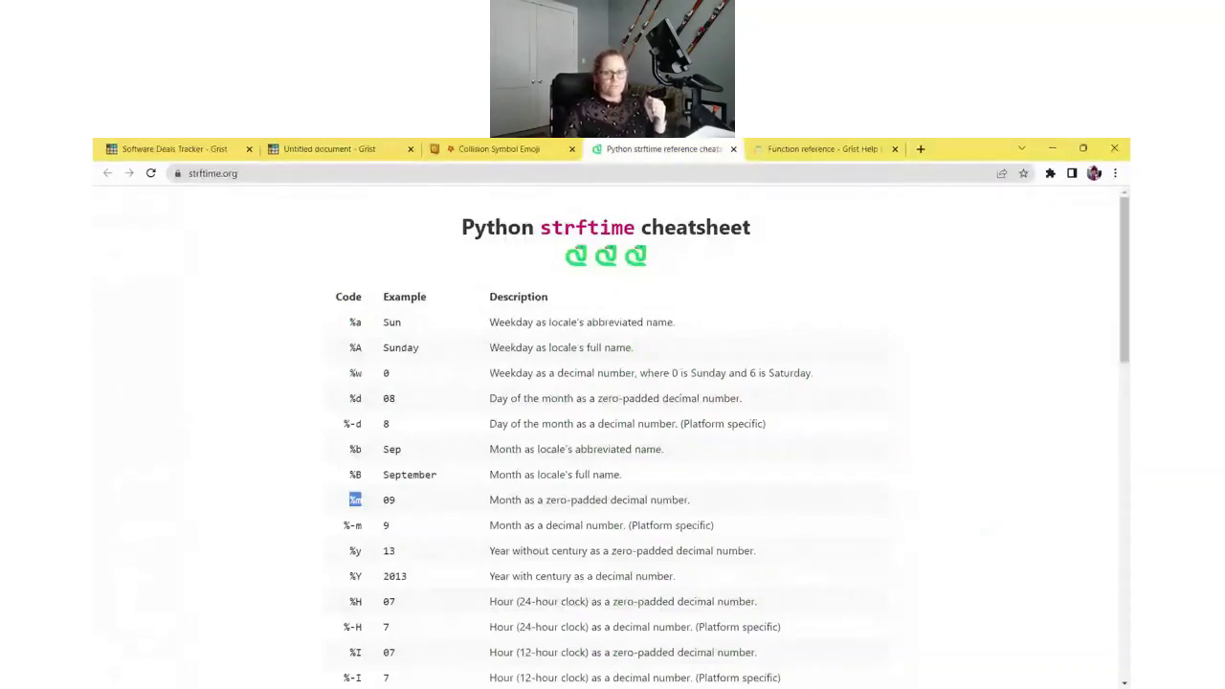
pyautogui.click(462, 347)
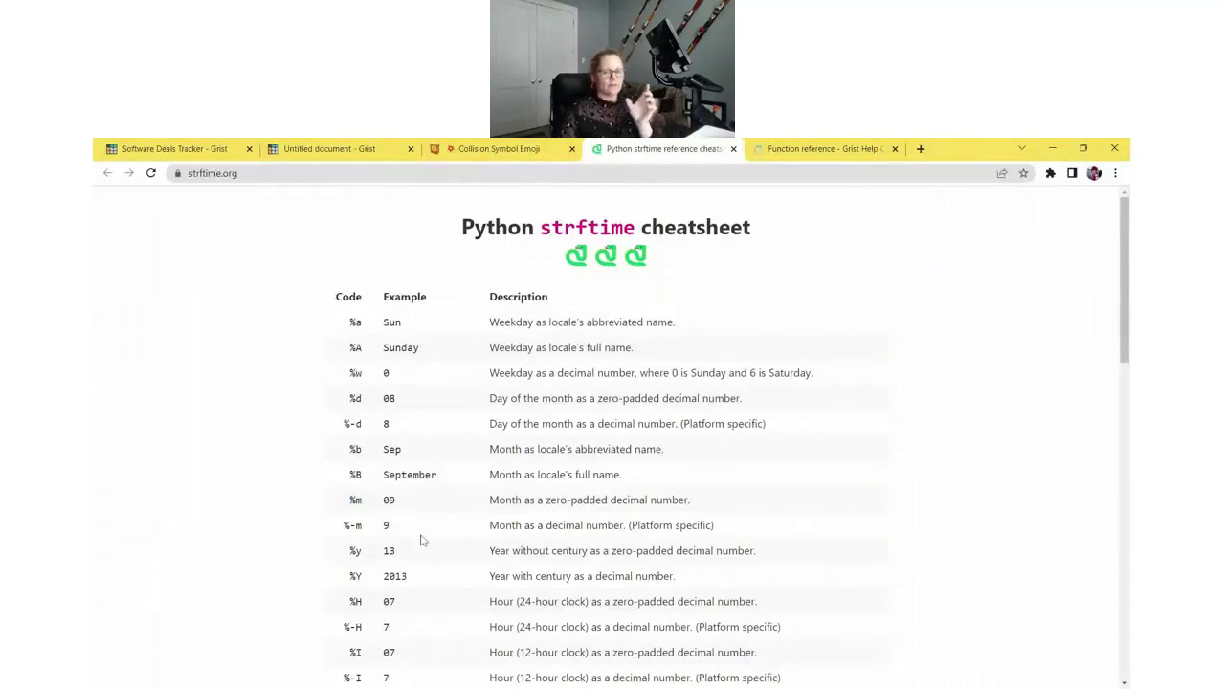
pyautogui.scroll(-1, 421, 540)
pyautogui.scroll(-1, 424, 540)
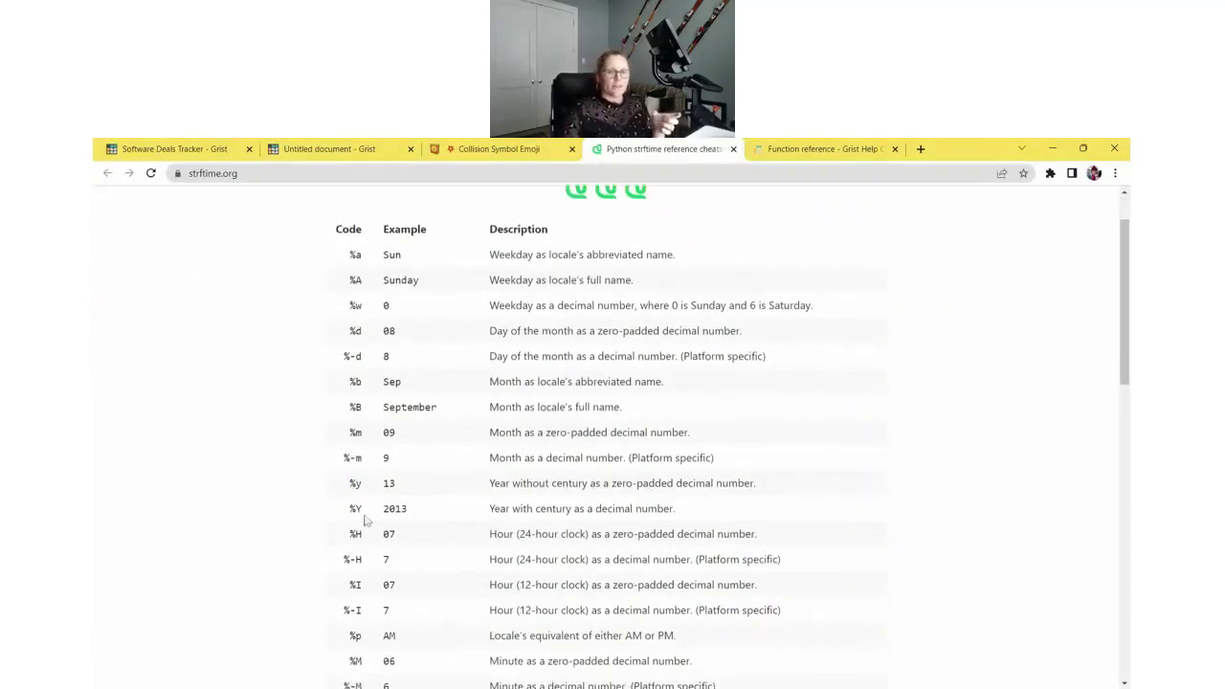
pyautogui.doubleClick(364, 514)
pyautogui.click(365, 514)
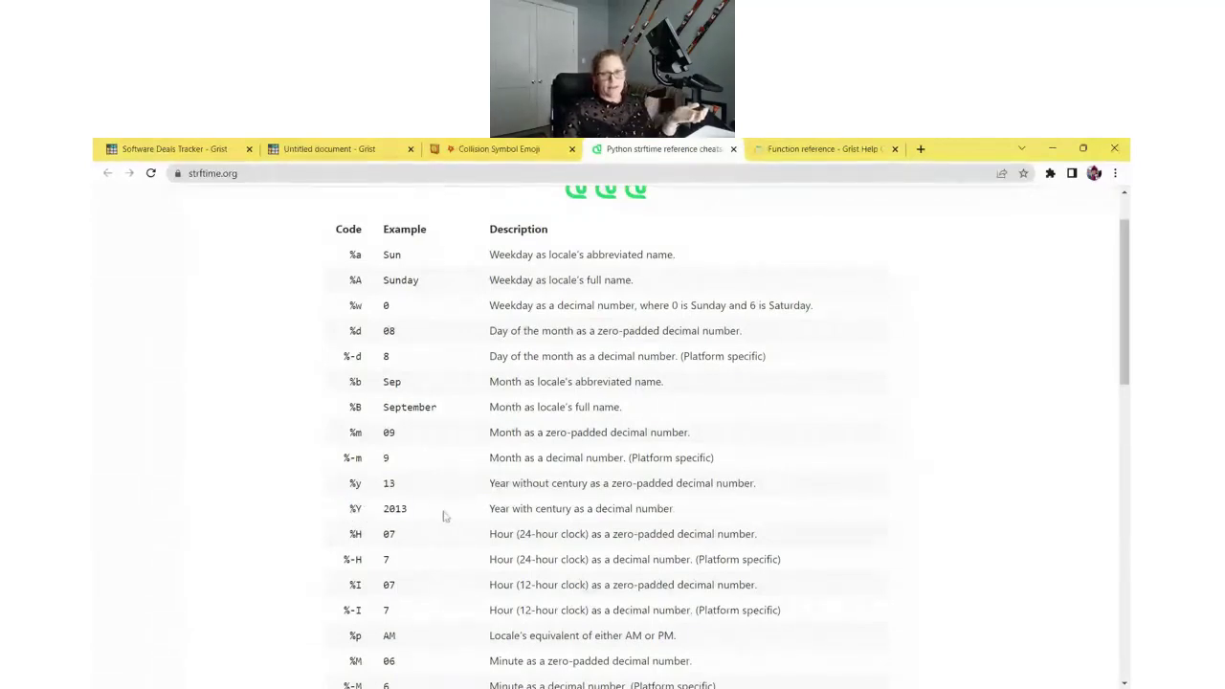
pyautogui.doubleClick(395, 509)
pyautogui.click(381, 513)
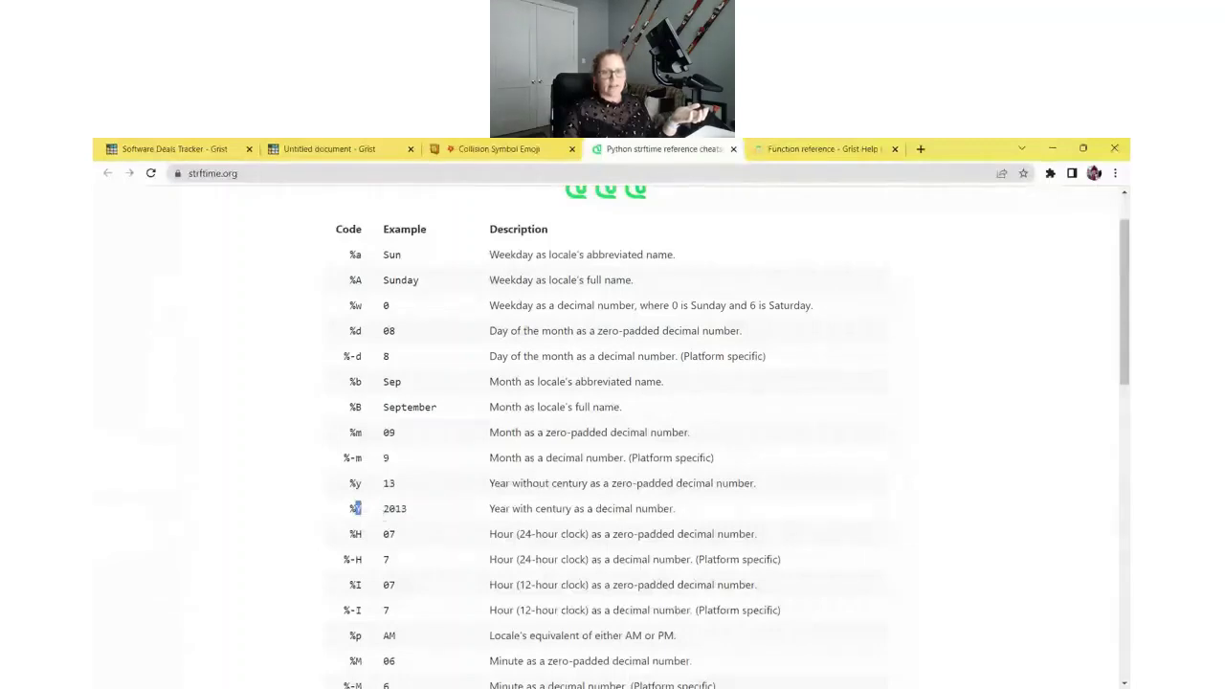
pyautogui.doubleClick(355, 508)
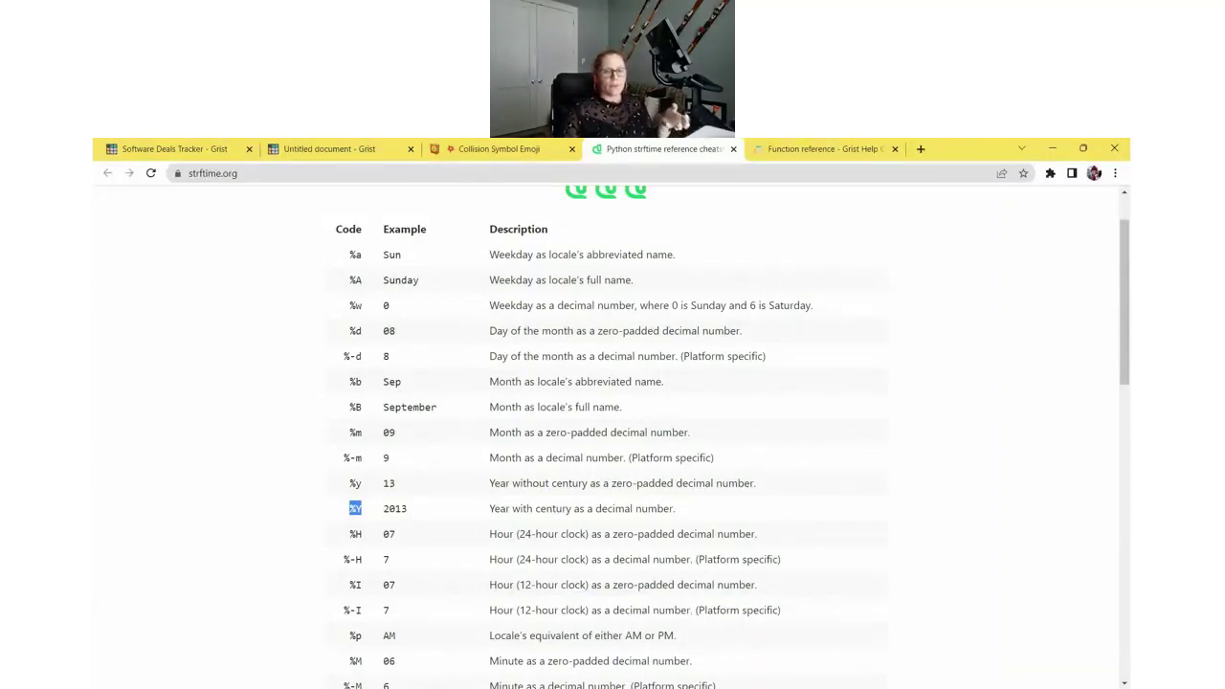
pyautogui.doubleClick(388, 432)
pyautogui.doubleClick(355, 432)
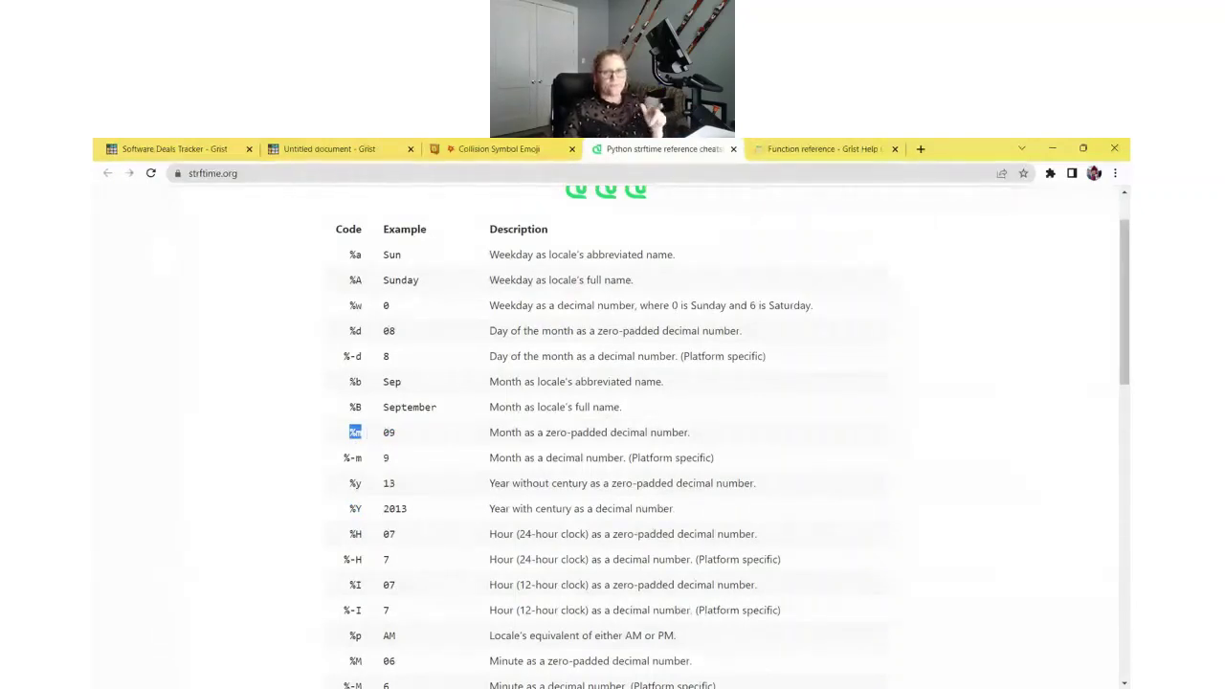
# Step: Return to the Grist document, complete the Month formula as $Date_Activated.strftime("%Y-%m"), and close the expanded table
pyautogui.click(313, 159)
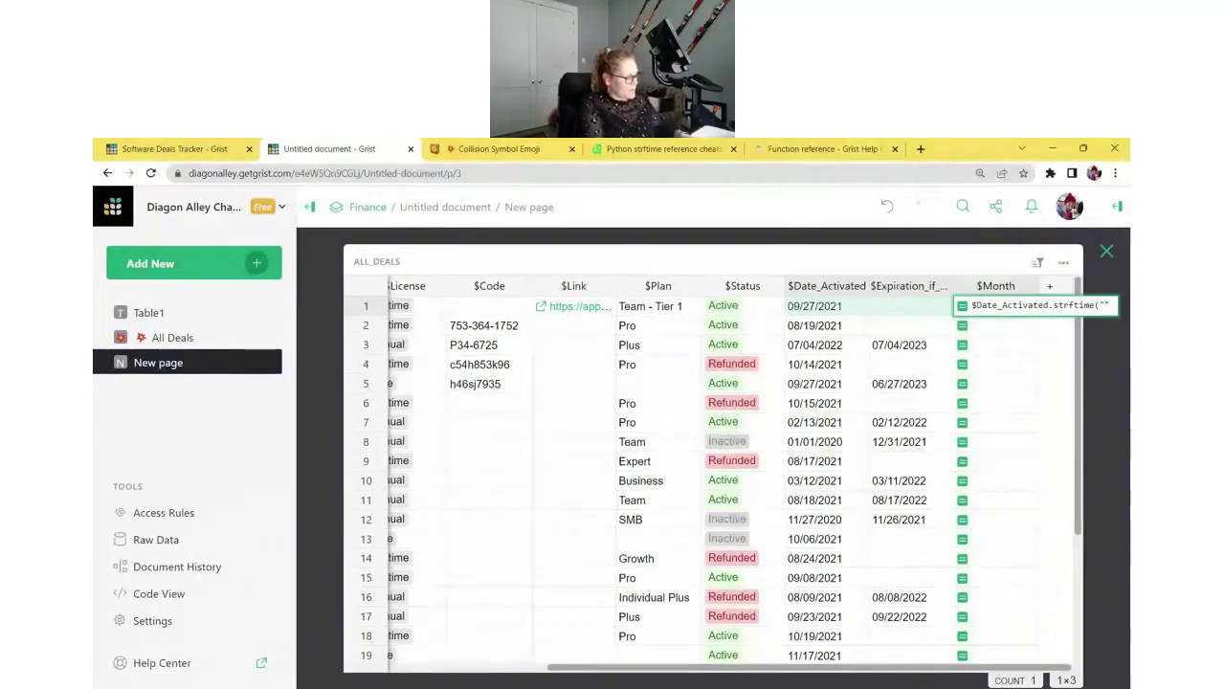
pyautogui.write('%Y')
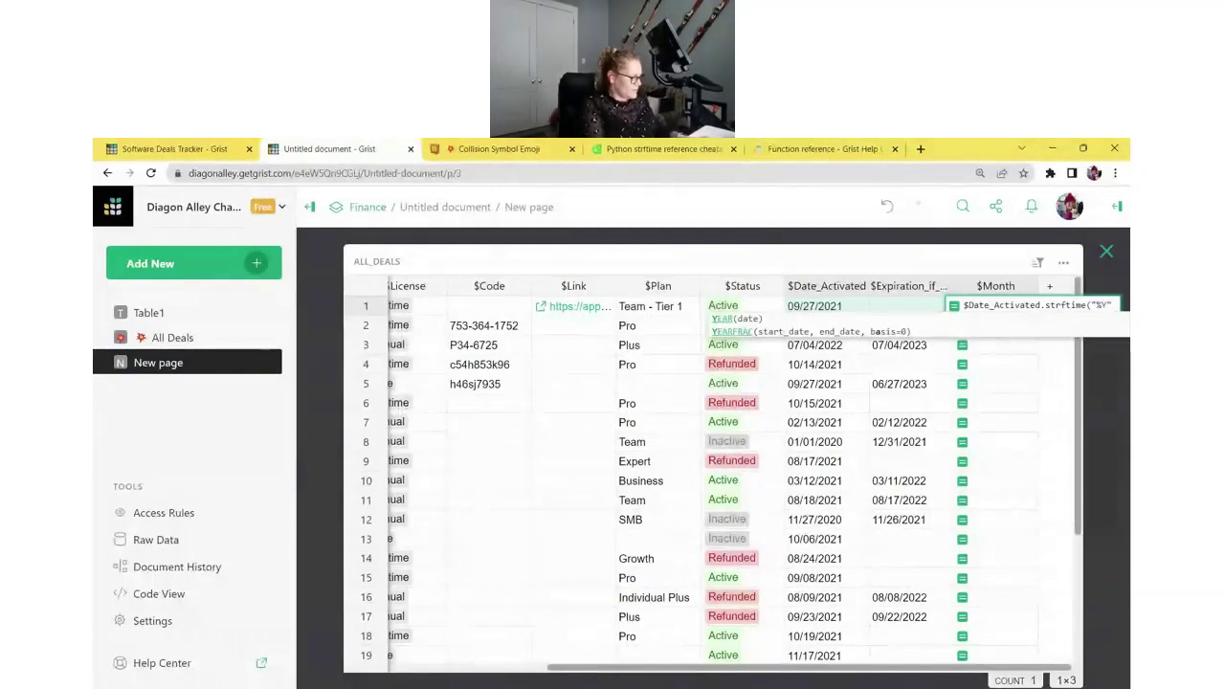
pyautogui.write('-')
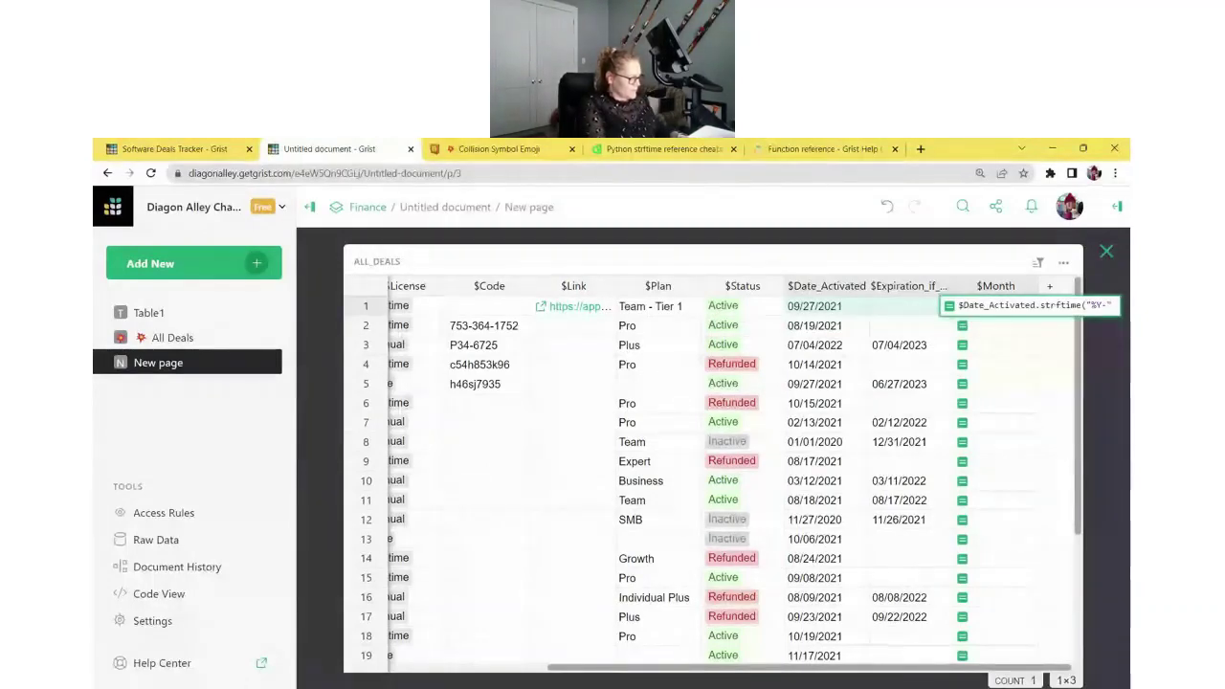
pyautogui.press('BackSpace')
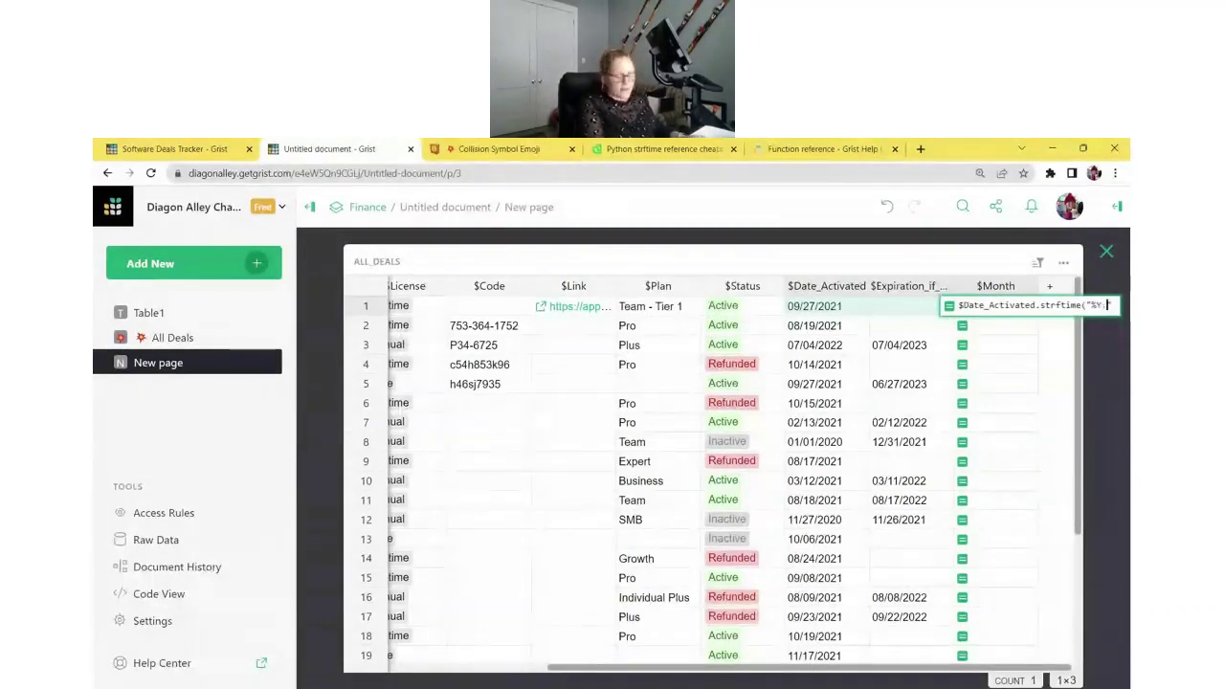
pyautogui.write('-')
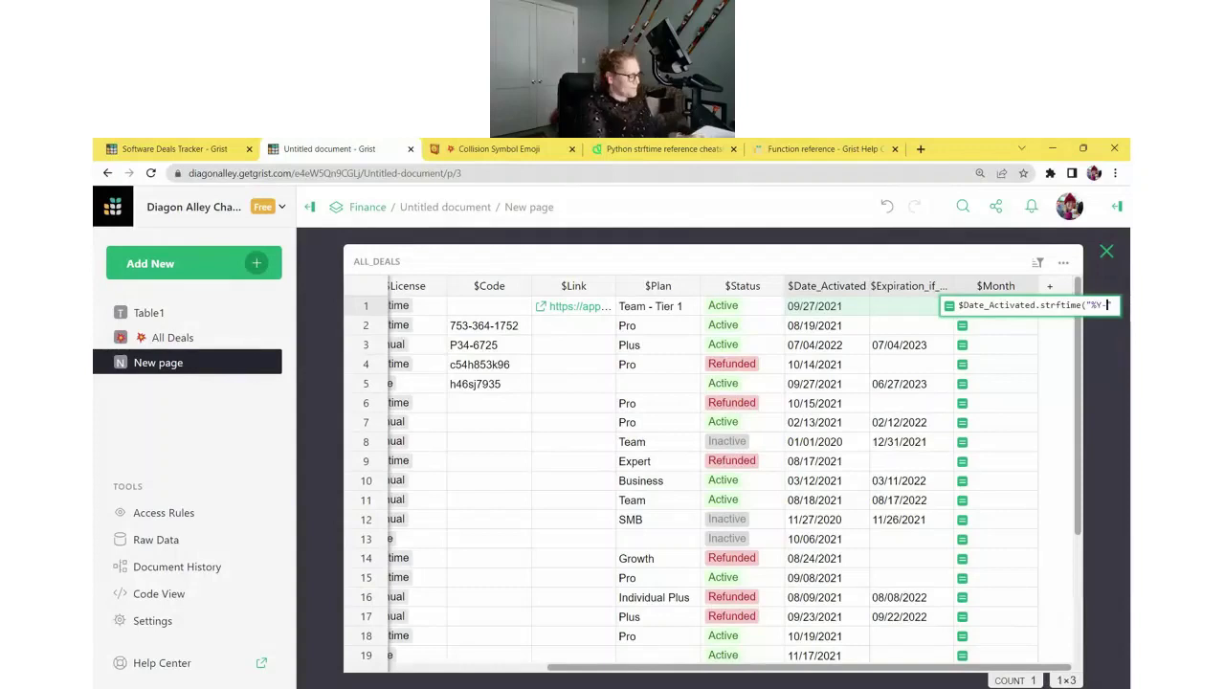
pyautogui.write('%m')
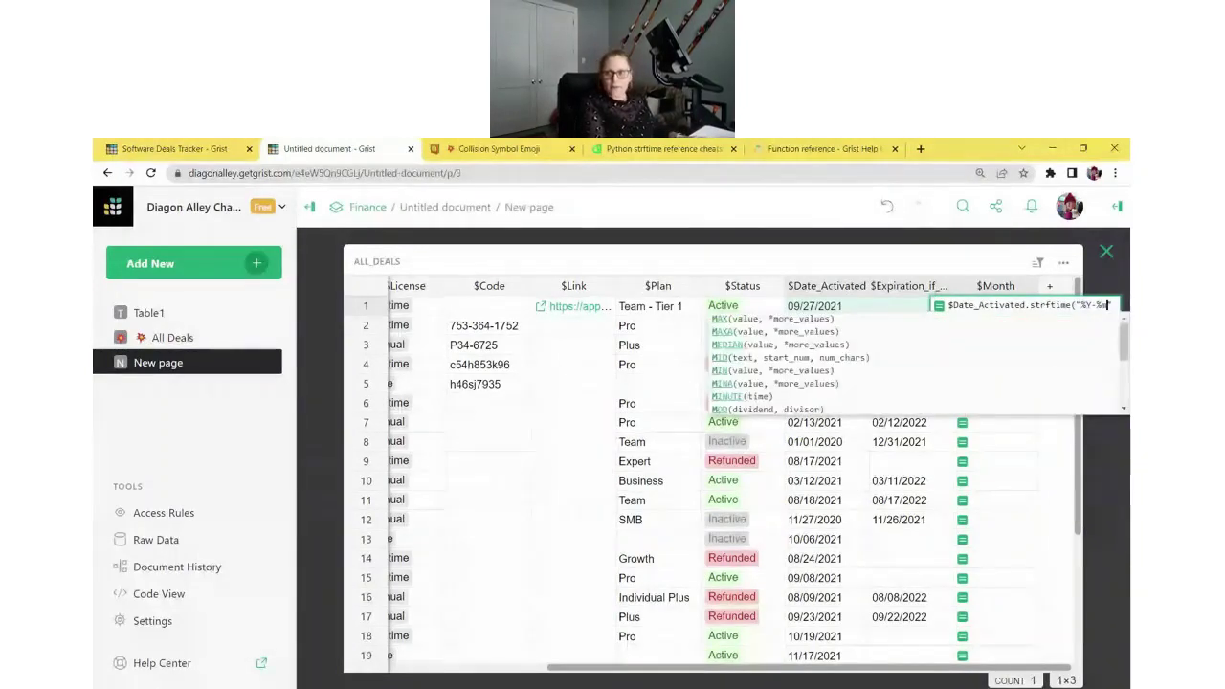
pyautogui.press('Escape')
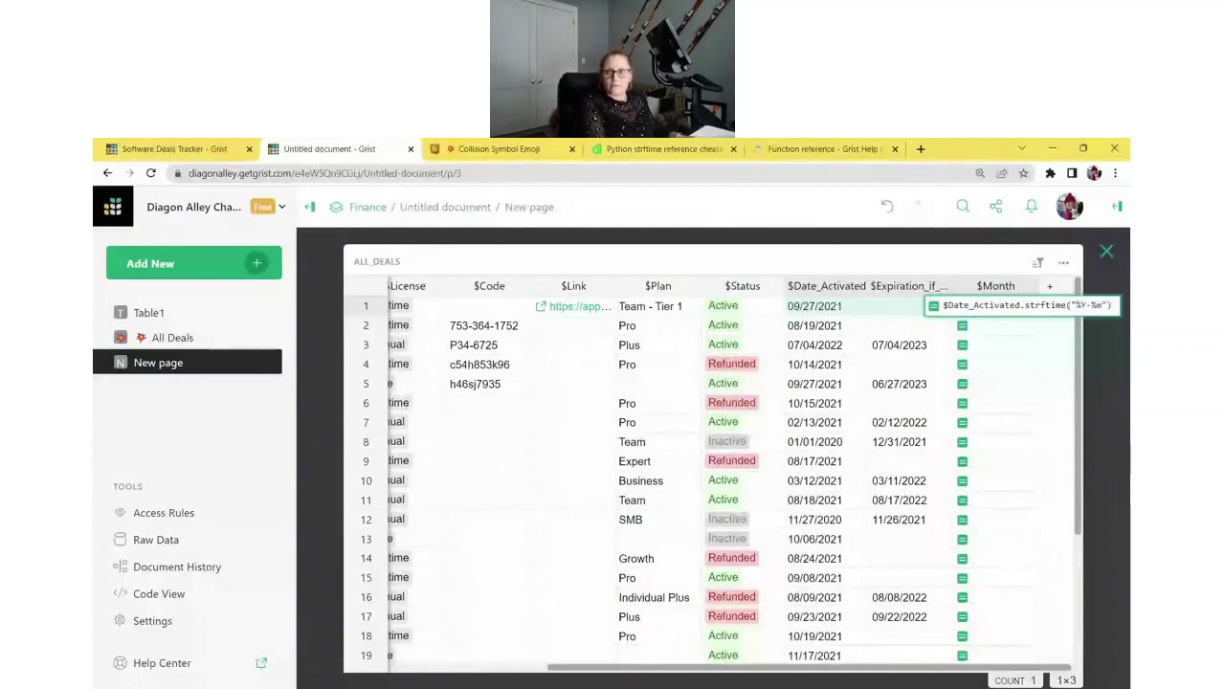
pyautogui.press('Return')
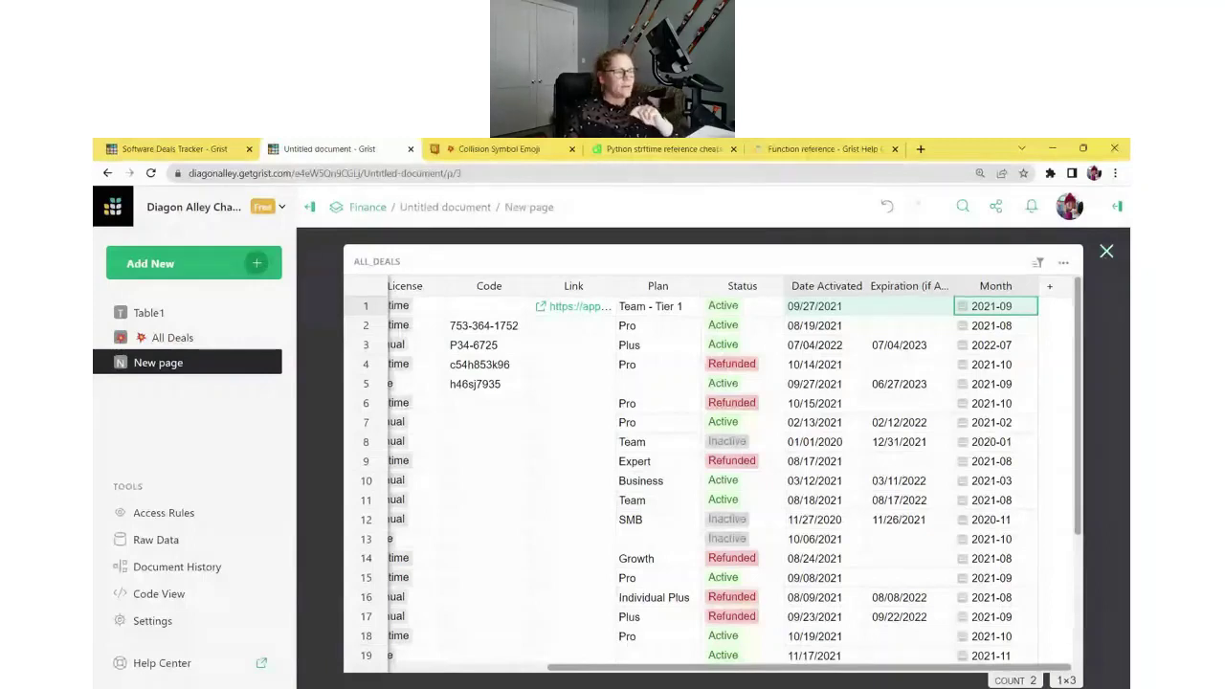
pyautogui.click(1106, 254)
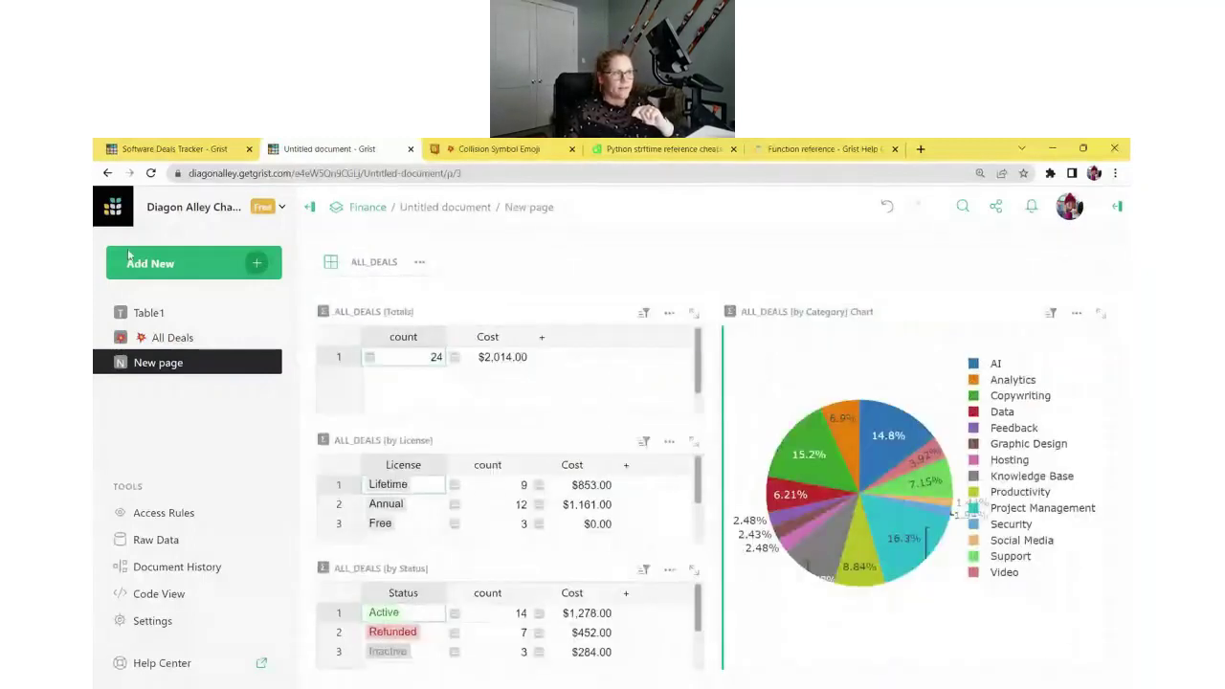
# Step: Add a table widget to the page that summarises All_Deals grouped by Month
pyautogui.click(253, 268)
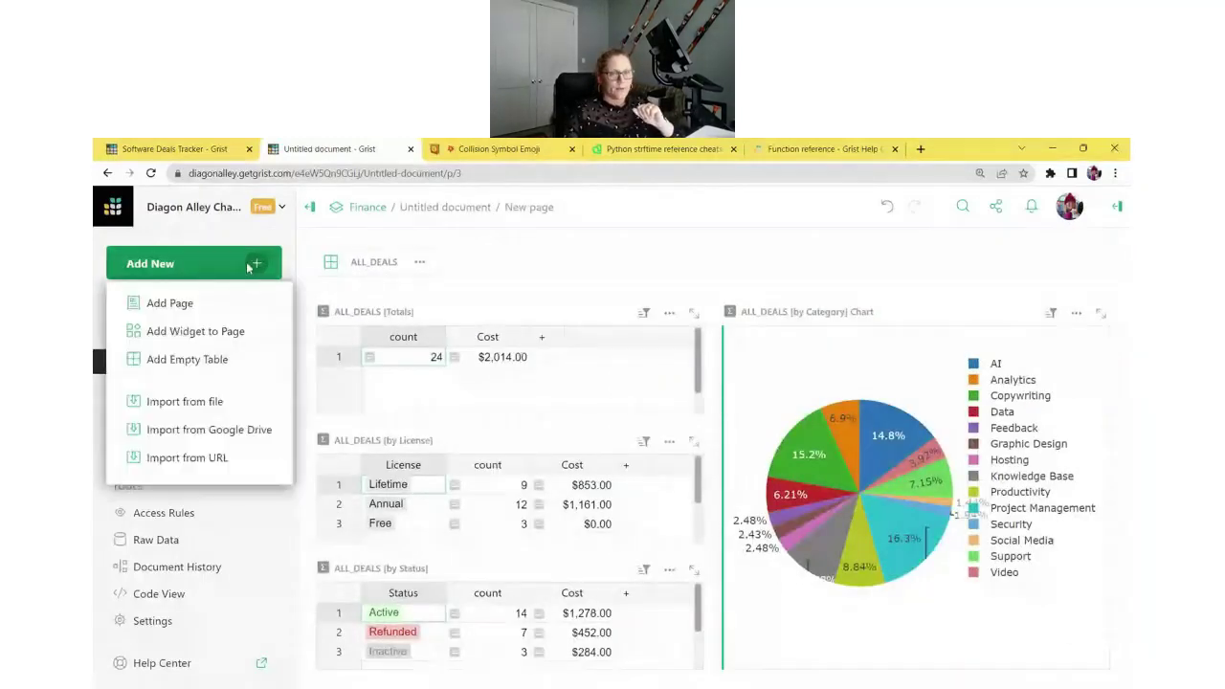
pyautogui.moveTo(257, 328)
pyautogui.click(646, 296)
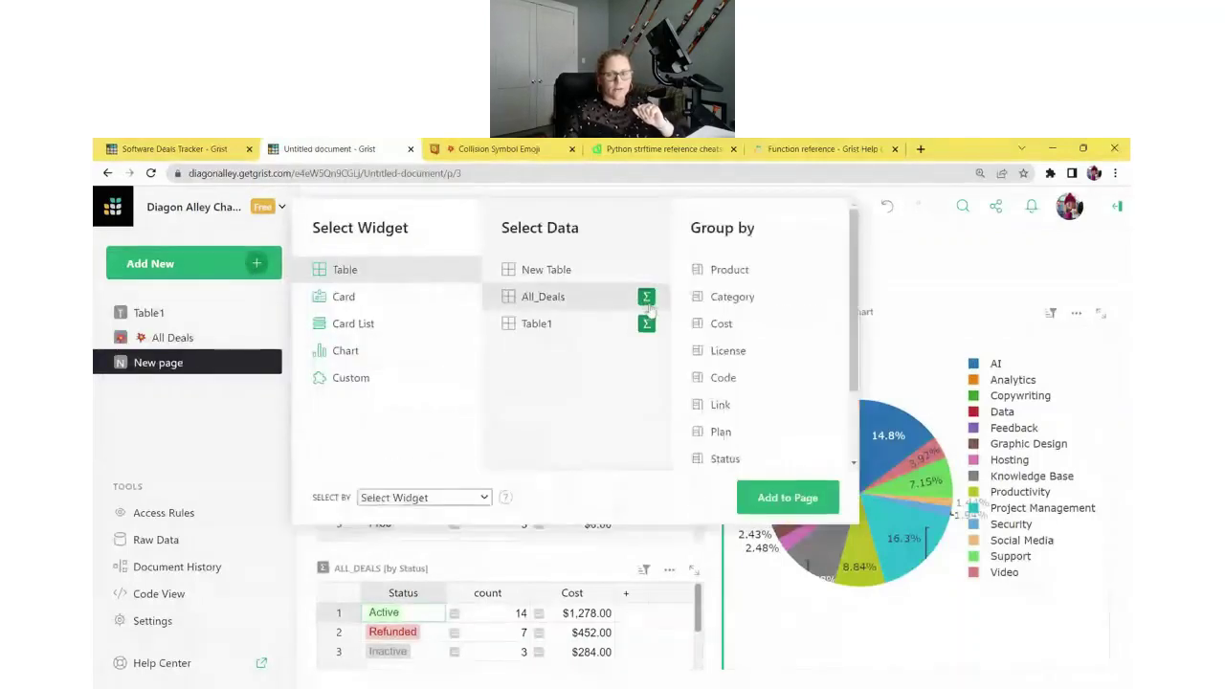
pyautogui.scroll(-3, 777, 350)
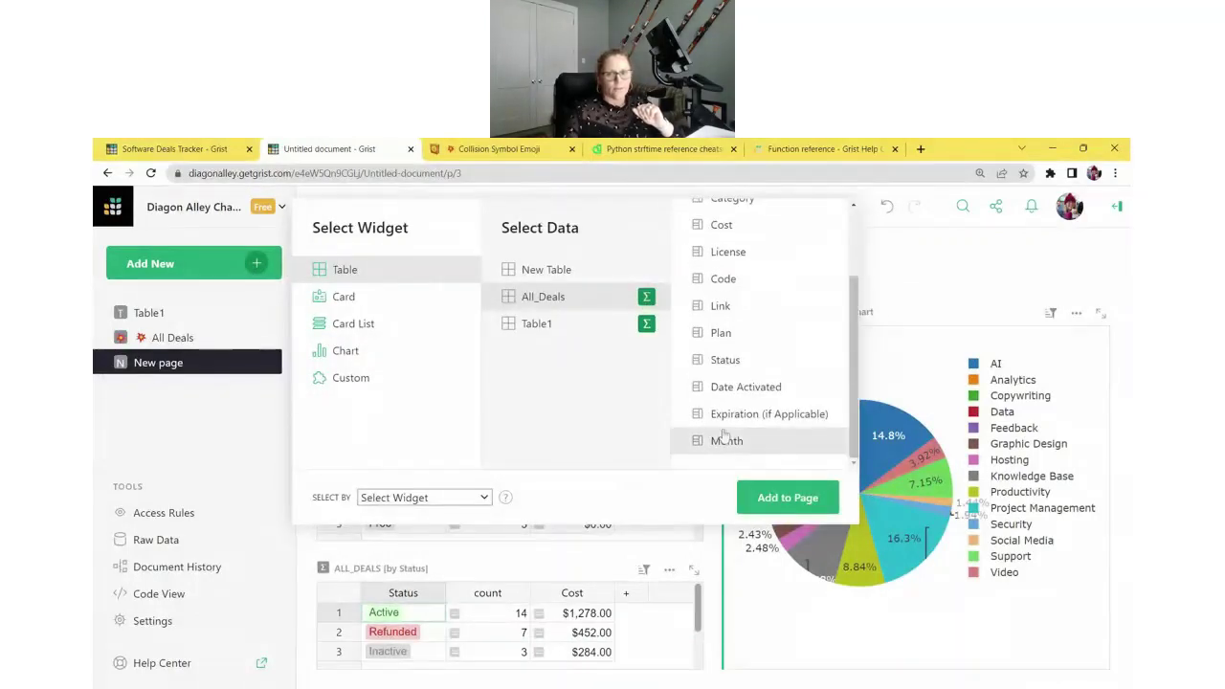
pyautogui.click(342, 352)
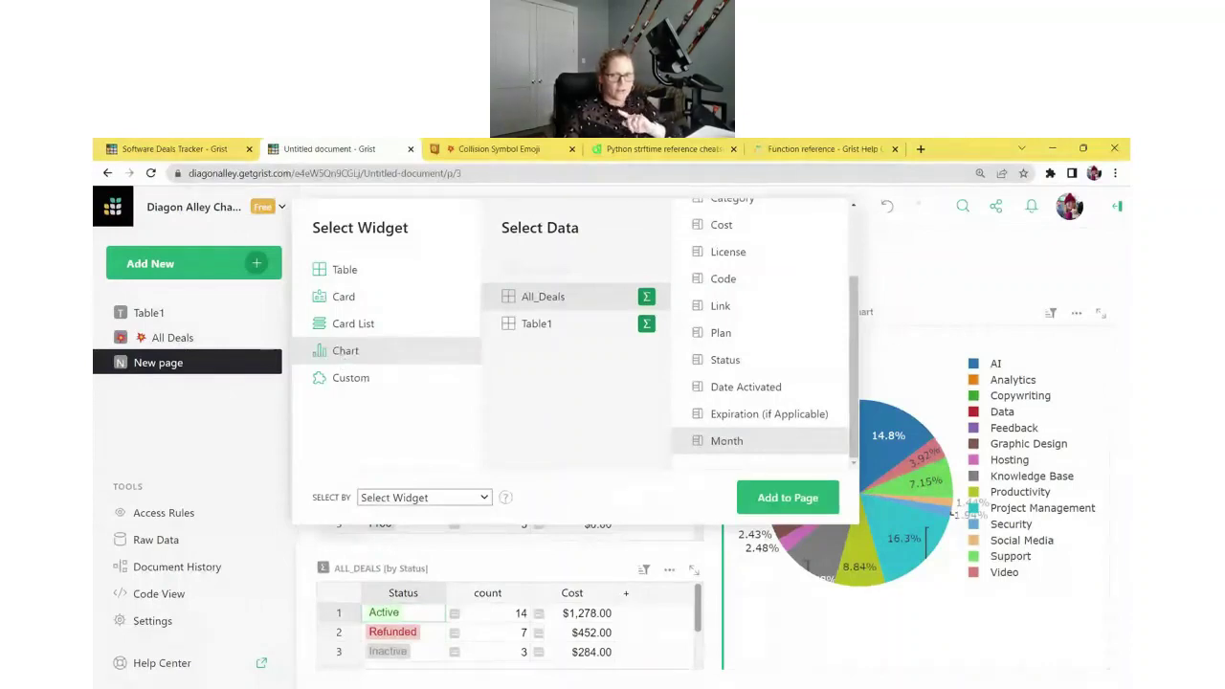
pyautogui.click(356, 275)
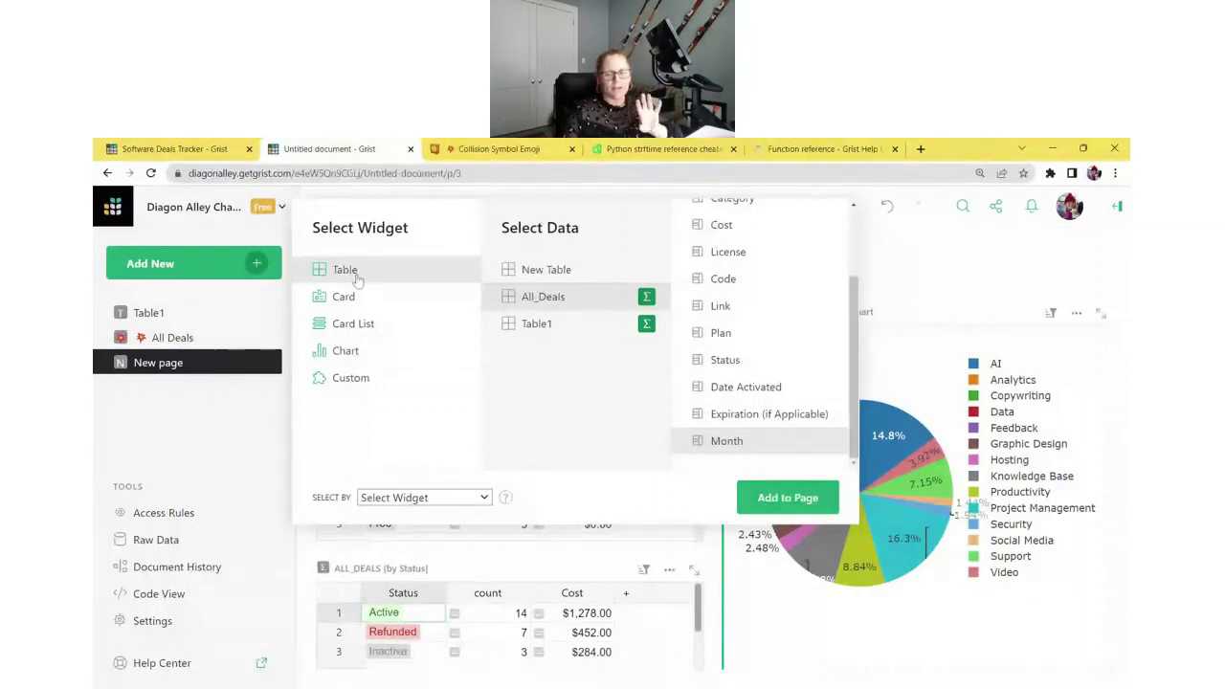
pyautogui.click(782, 503)
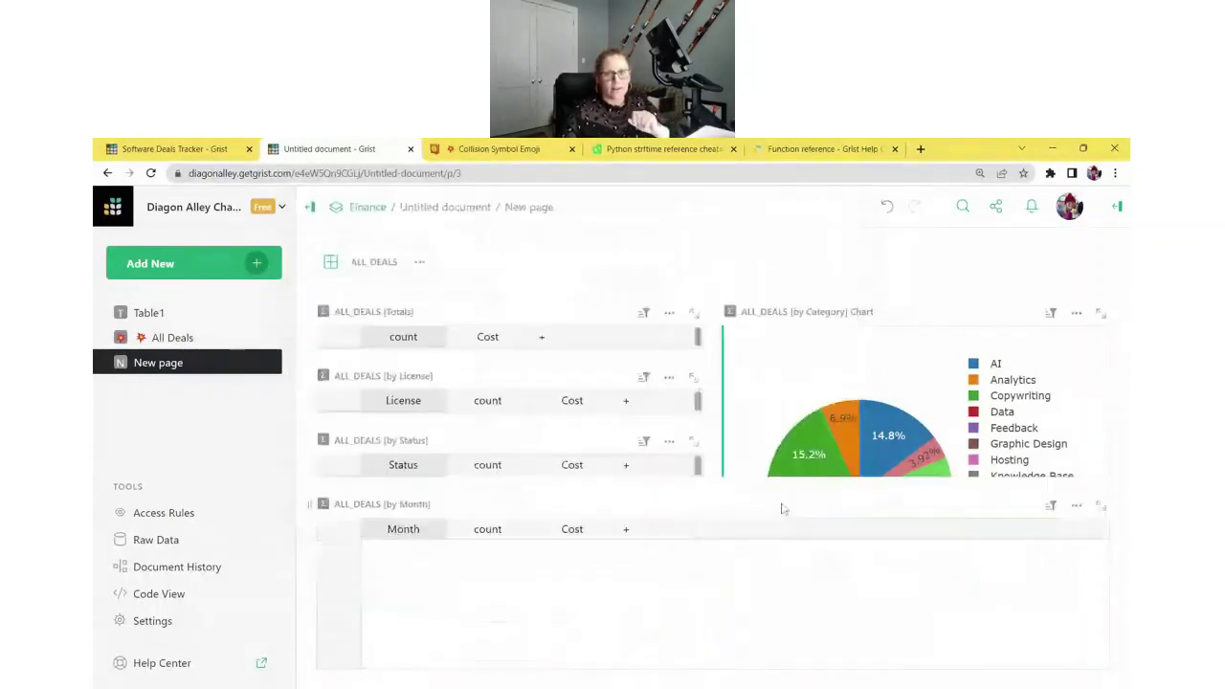
# Step: Change the by-Month summary table into a chart widget and set its chart type to Line Chart
pyautogui.click(1115, 210)
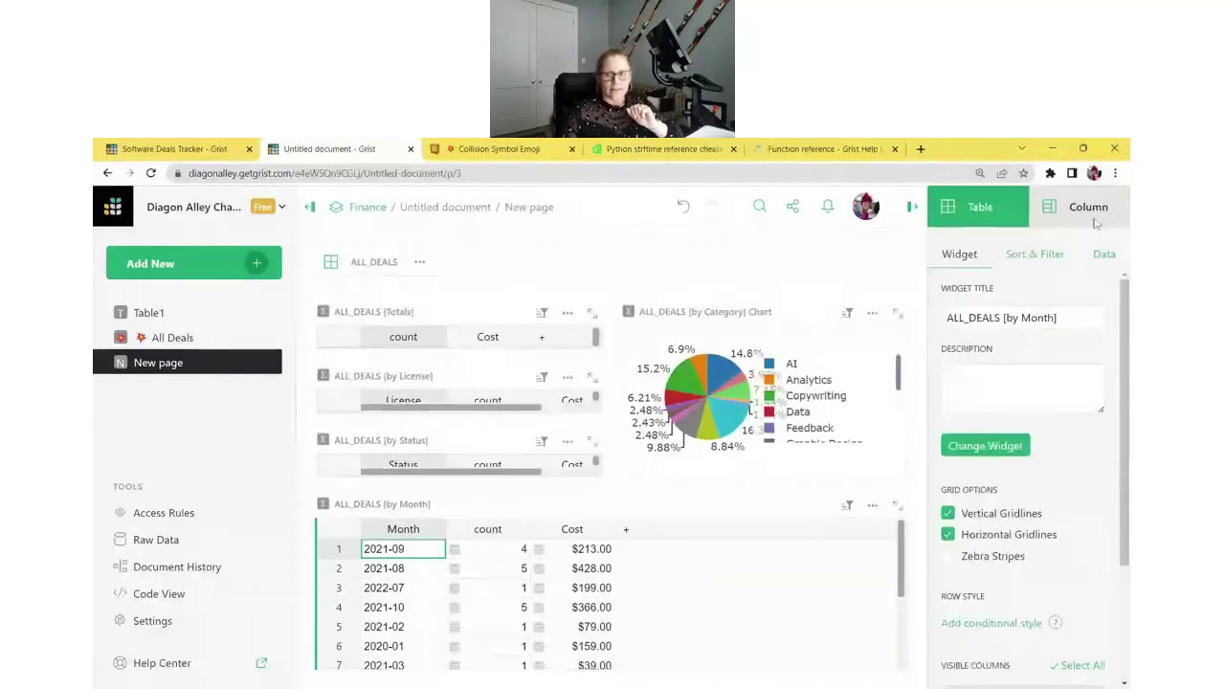
pyautogui.click(967, 456)
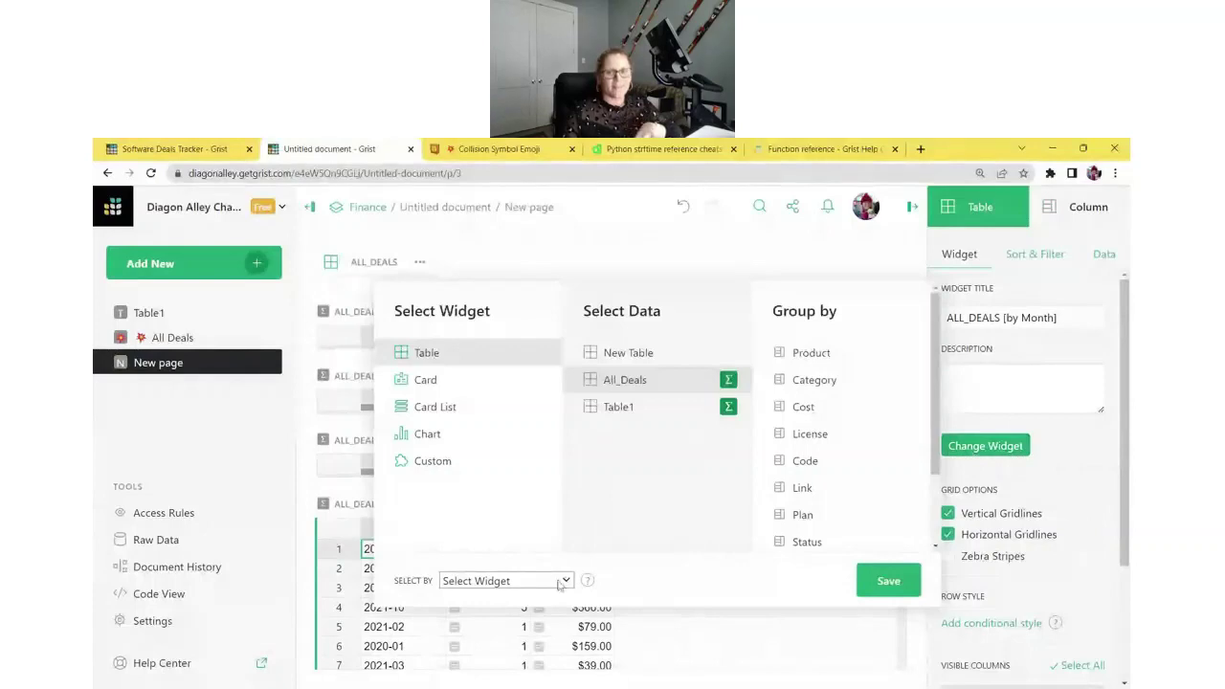
pyautogui.click(469, 439)
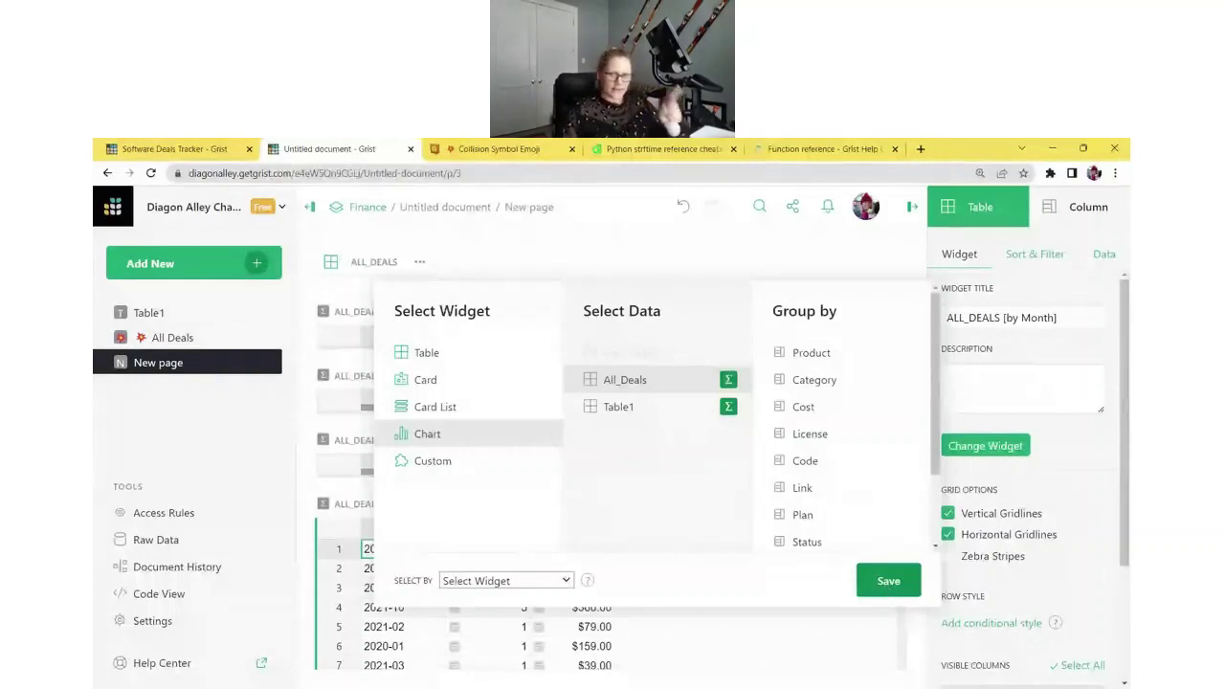
pyautogui.click(888, 580)
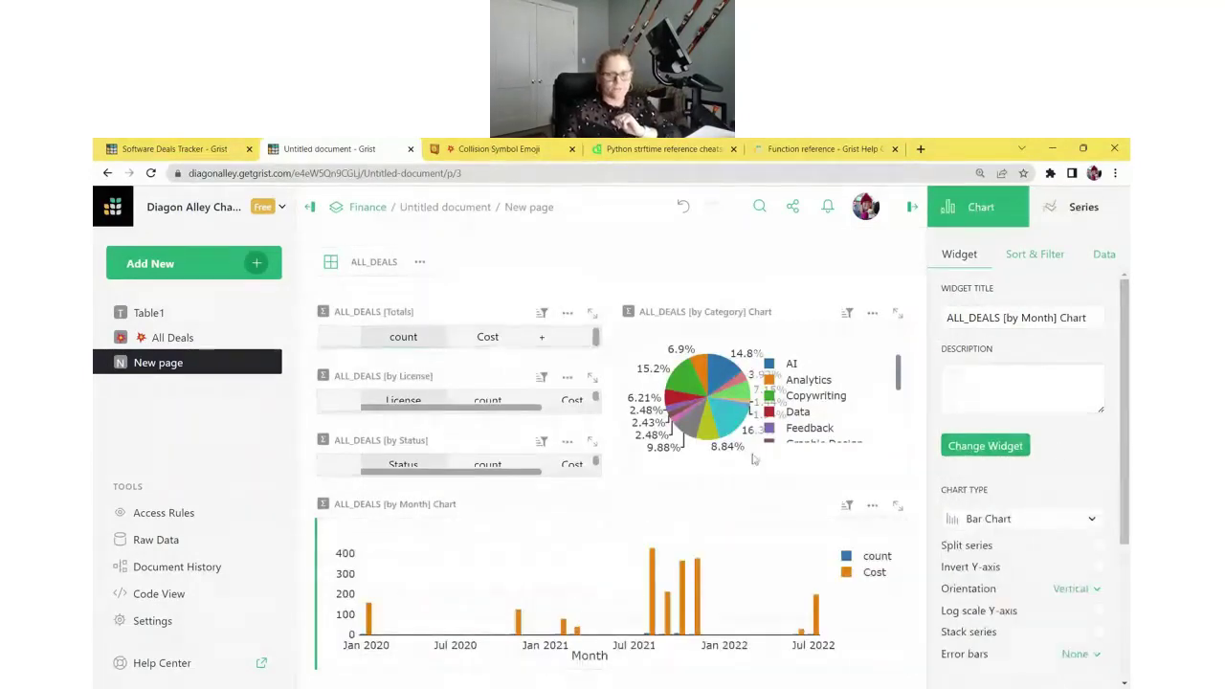
pyautogui.click(995, 522)
pyautogui.click(1016, 426)
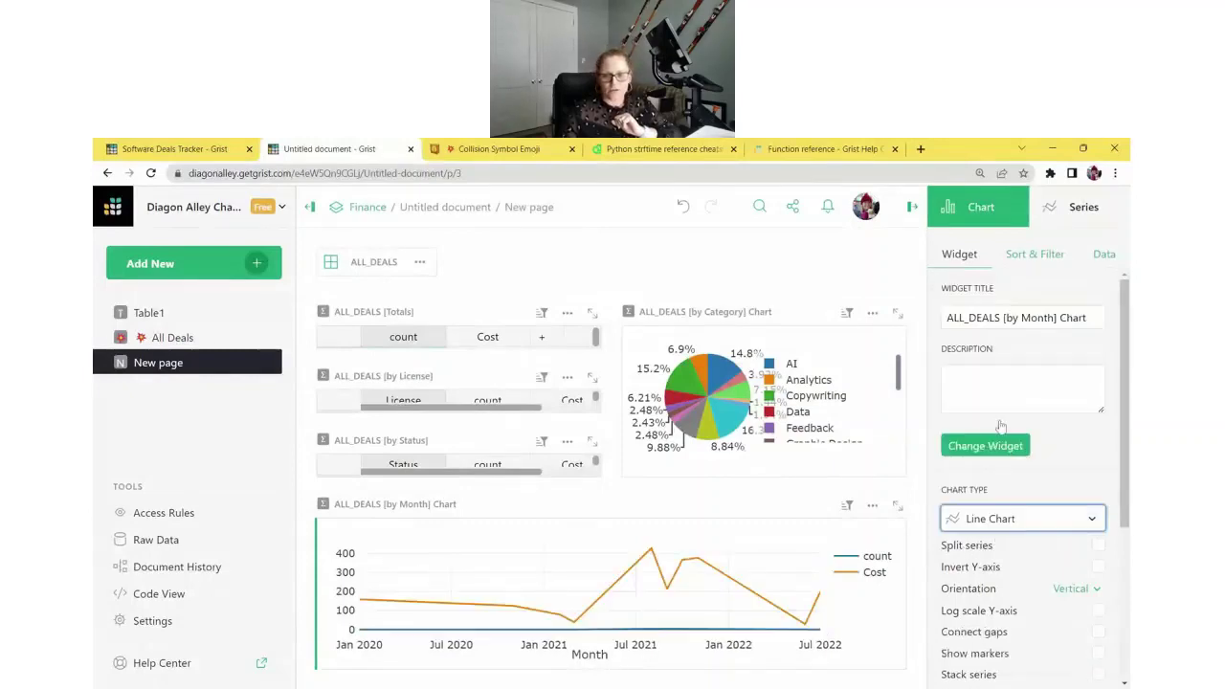
# Step: Remove the count series from the by-Month line chart and move the chart below the category pie chart
pyautogui.scroll(-5, 1025, 449)
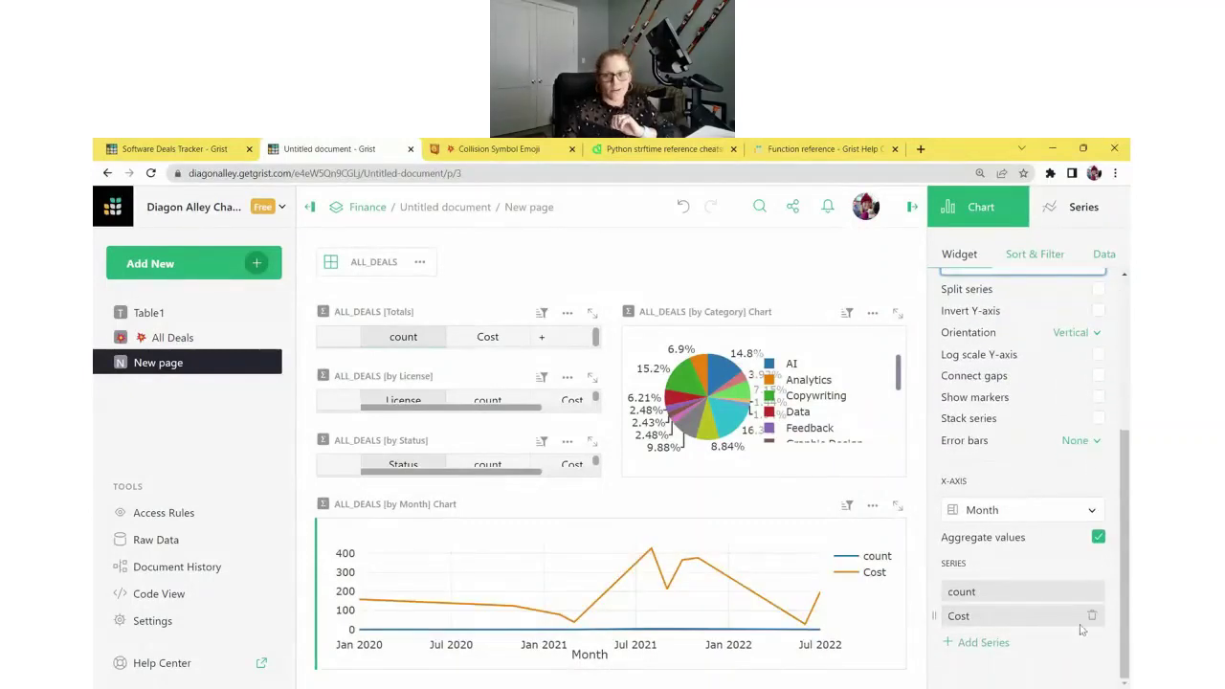
pyautogui.click(1094, 592)
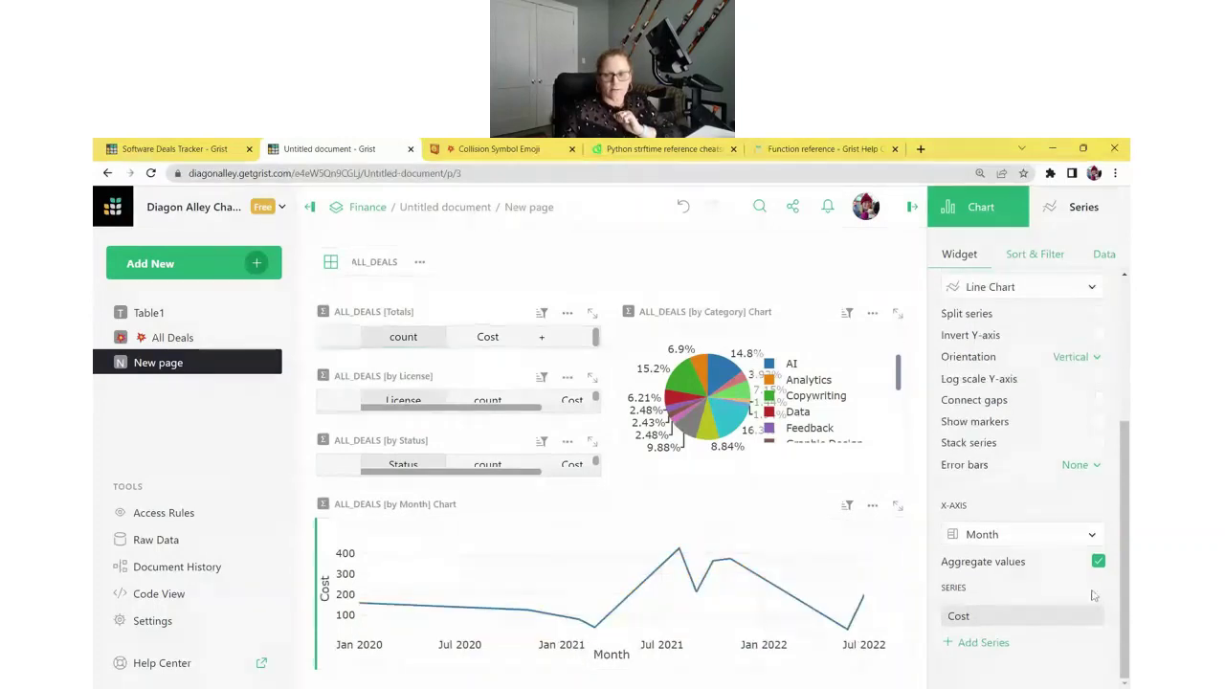
pyautogui.moveTo(312, 505); pyautogui.dragTo(651, 382)
pyautogui.click(912, 206)
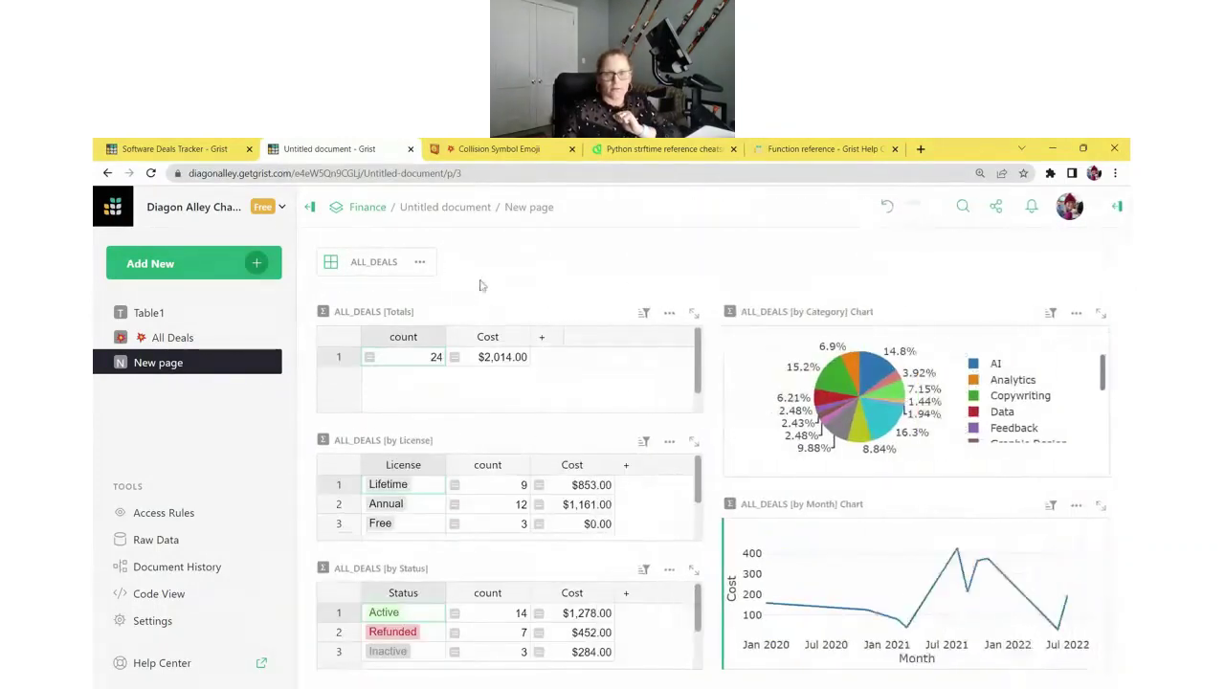
# Step: Delete the collapsed ALL_DEALS table from the page and narrow the summary tables to give the charts more width
pyautogui.click(381, 264)
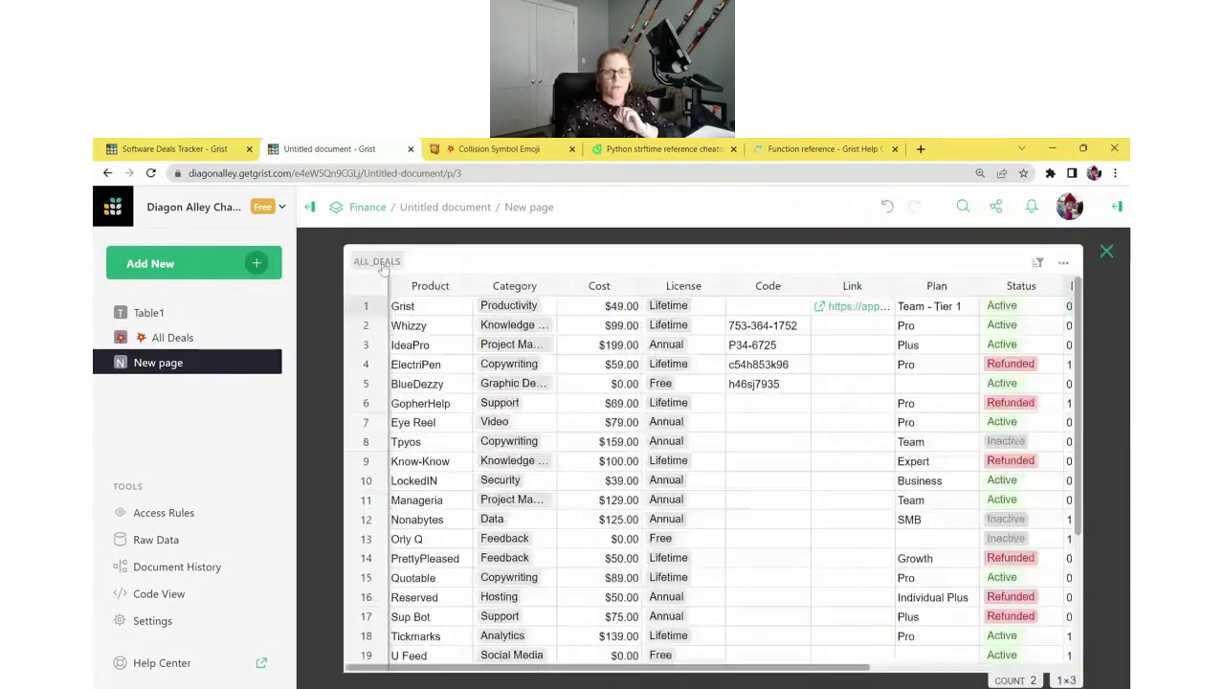
pyautogui.click(1104, 252)
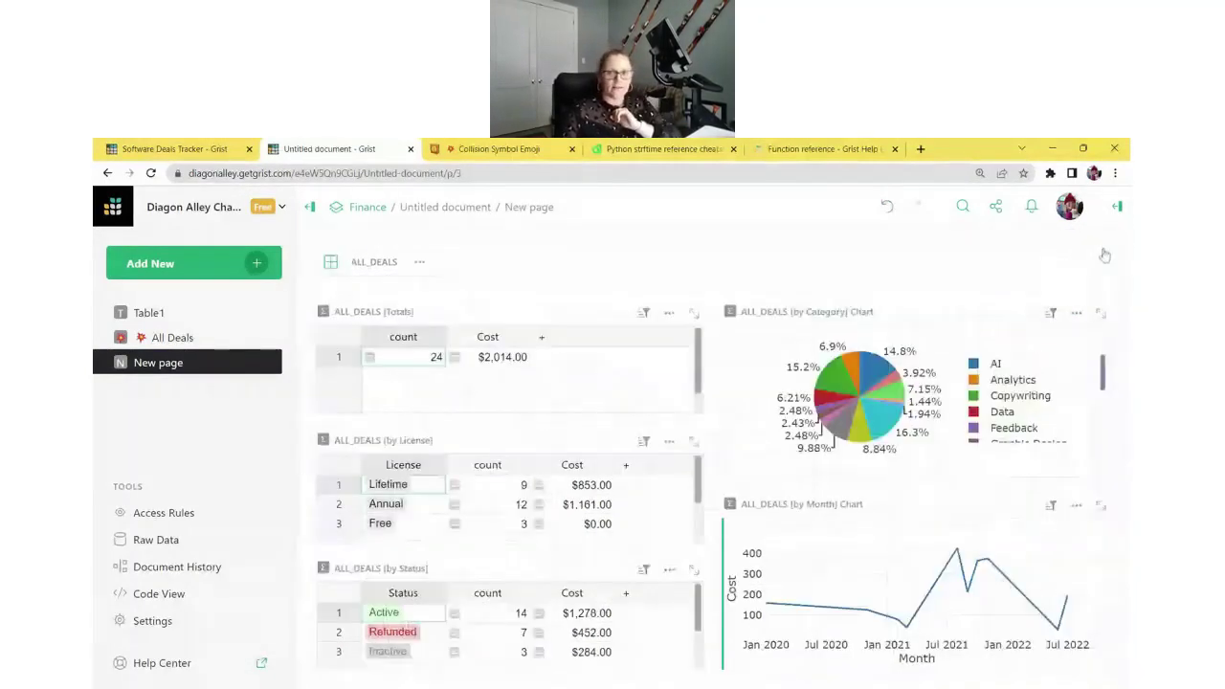
pyautogui.click(421, 264)
pyautogui.click(349, 361)
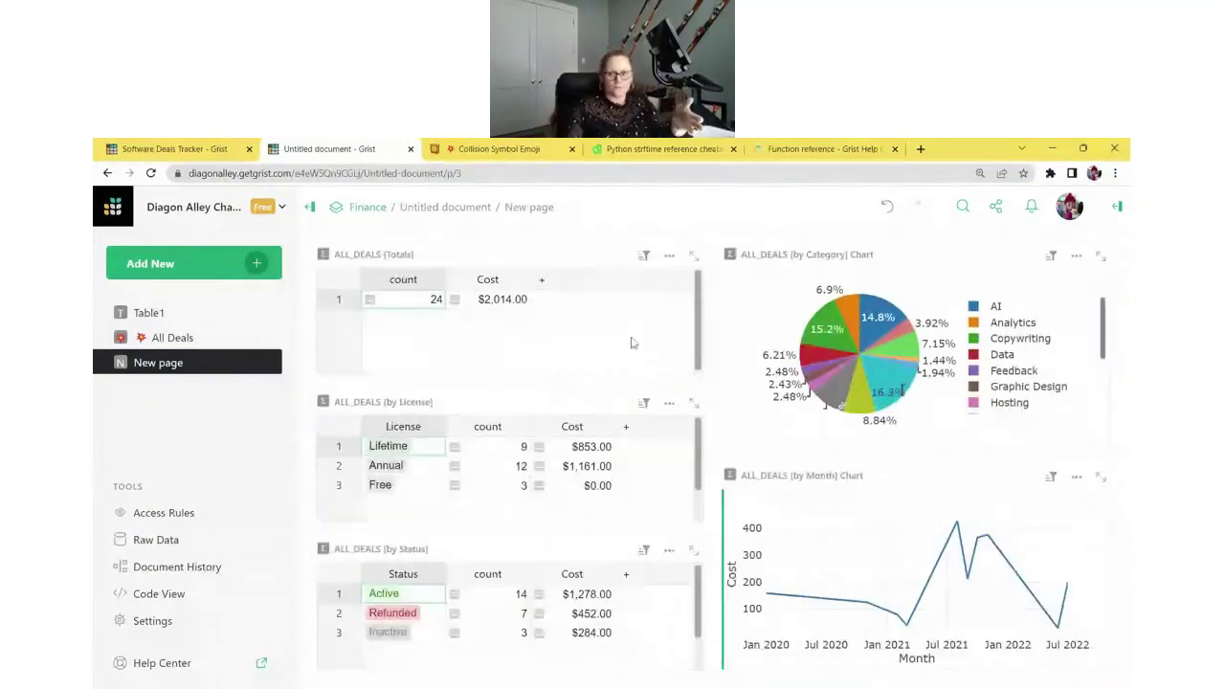
pyautogui.moveTo(713, 375); pyautogui.dragTo(660, 381)
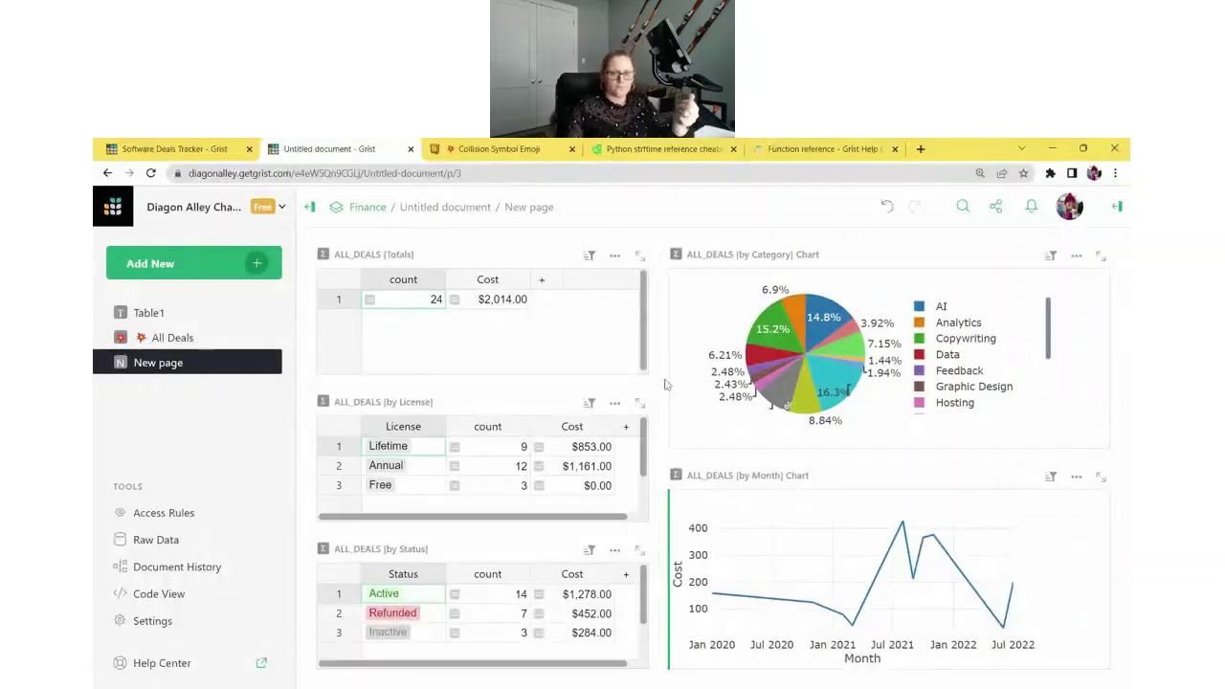
# Step: Rename the dashboard page as Spending Dashboard
pyautogui.click(268, 362)
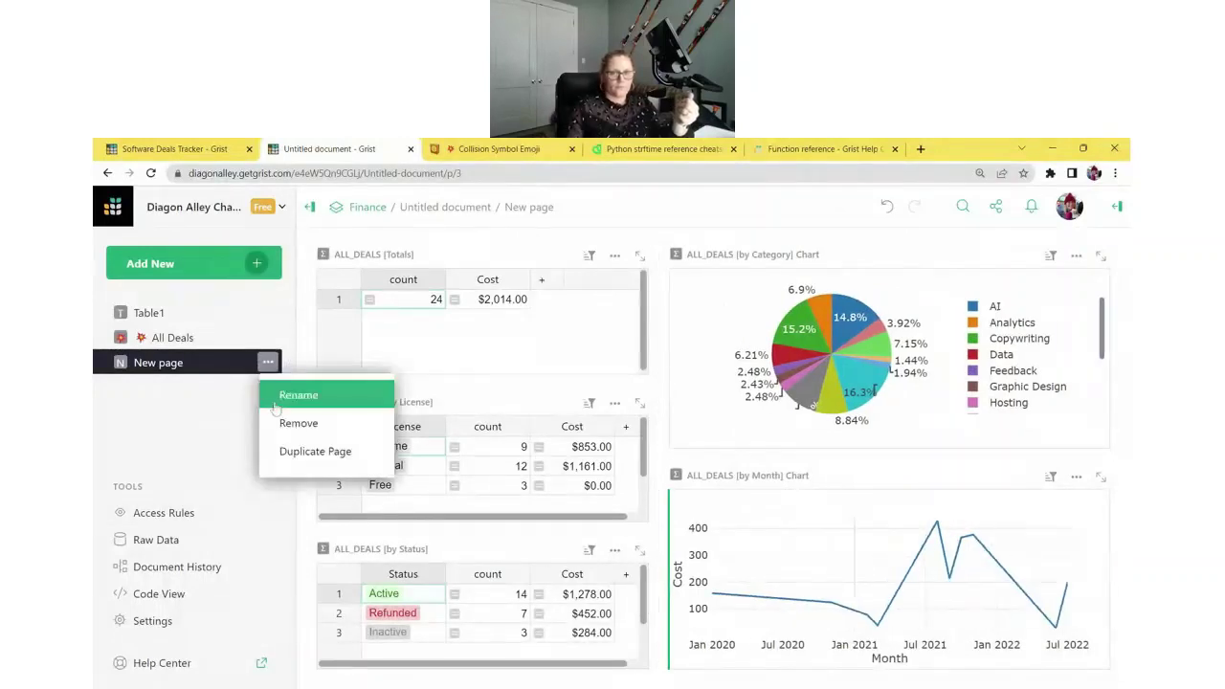
pyautogui.click(275, 406)
pyautogui.write('Spending D')
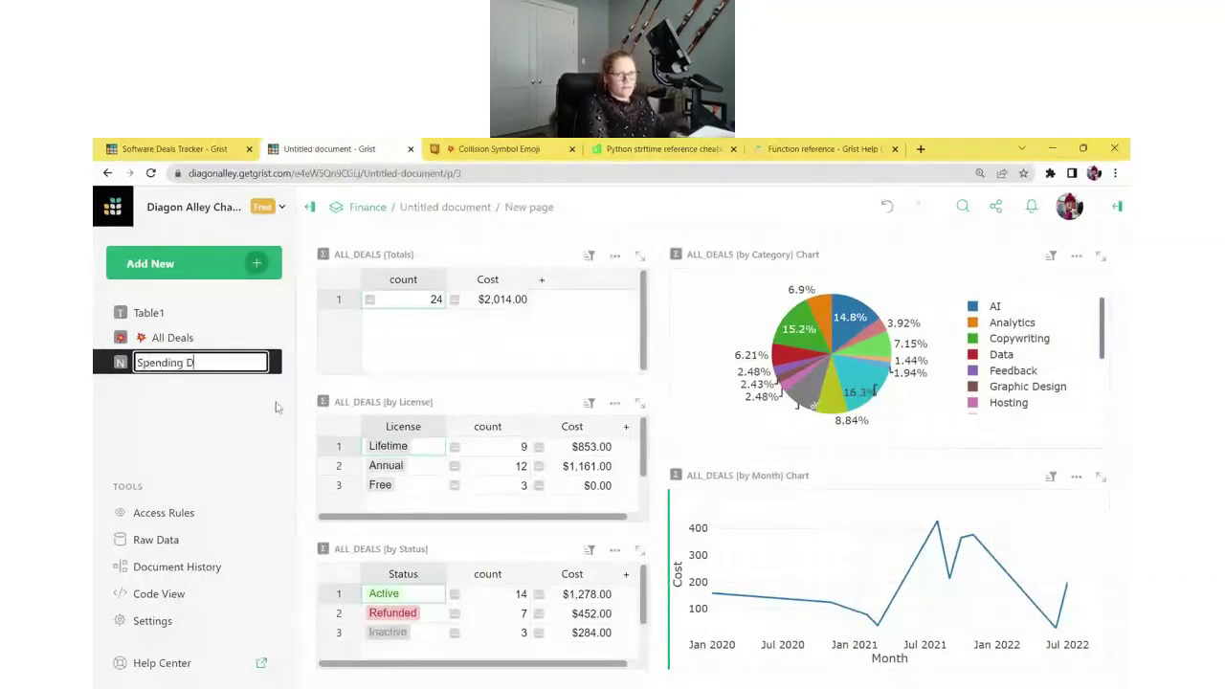
pyautogui.write('ashboard')
pyautogui.press('Return')
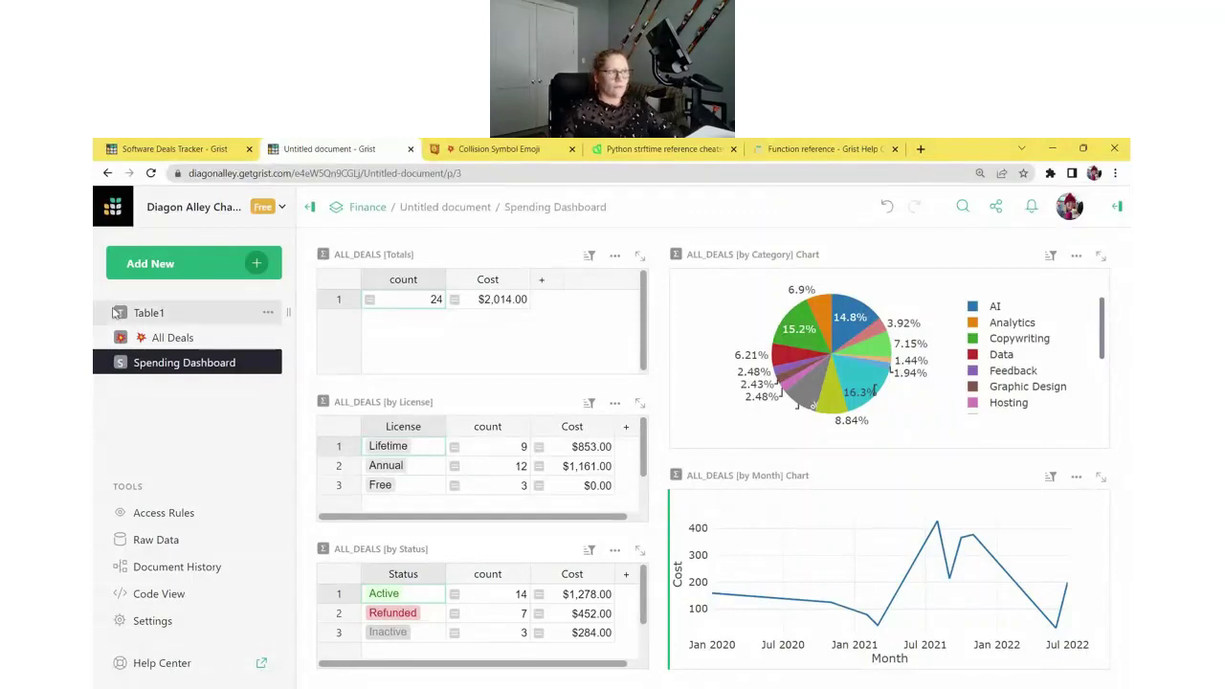
# Step: Mark the "Create spending dashboard" item as done in column B of Table1
pyautogui.click(168, 315)
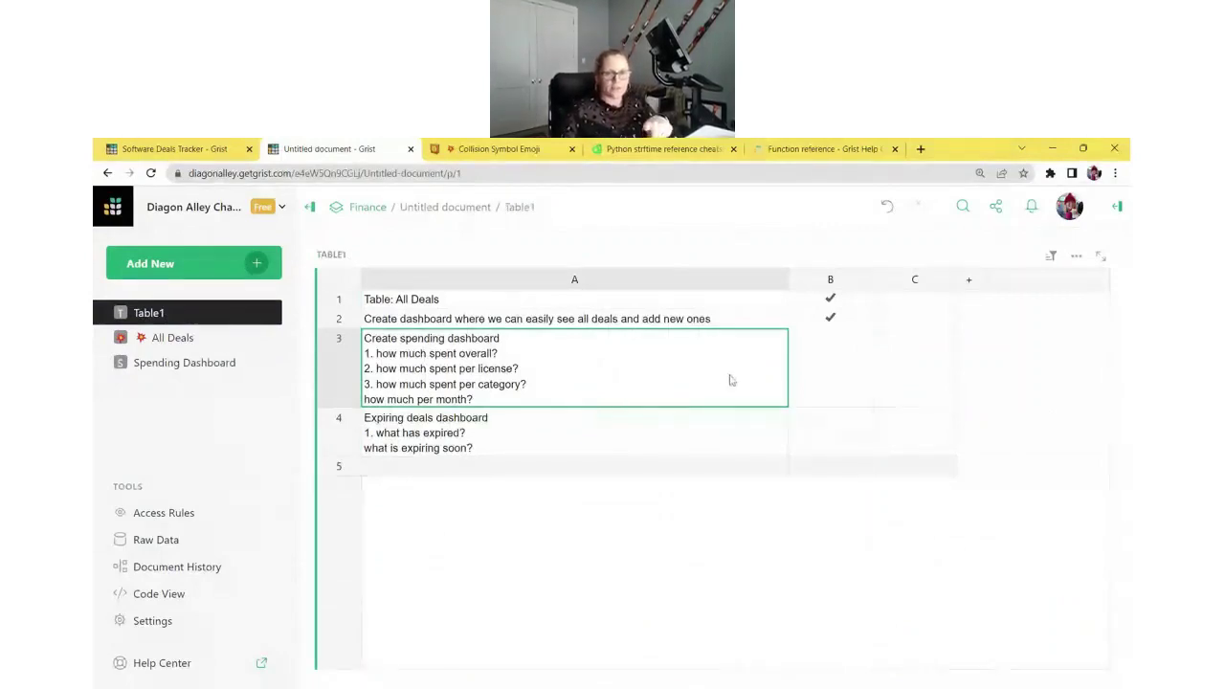
pyautogui.click(831, 344)
pyautogui.click(831, 340)
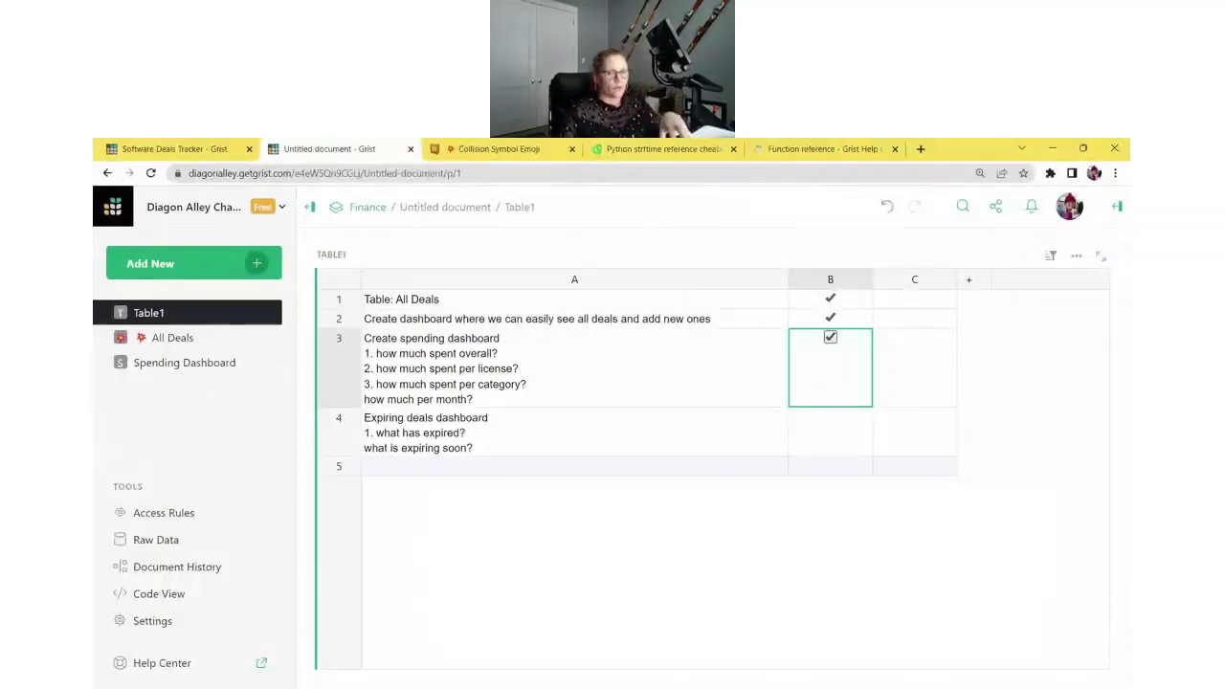
# Step: Add a new page with a table widget showing the All_Deals data
pyautogui.click(254, 260)
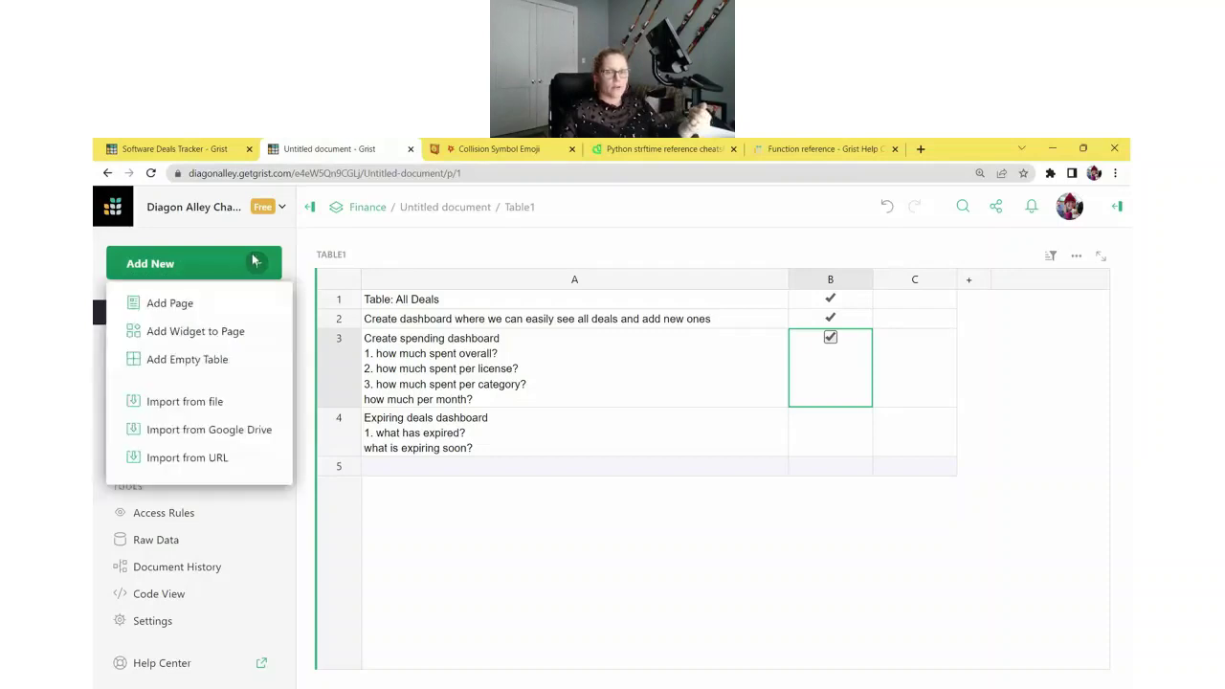
pyautogui.click(246, 308)
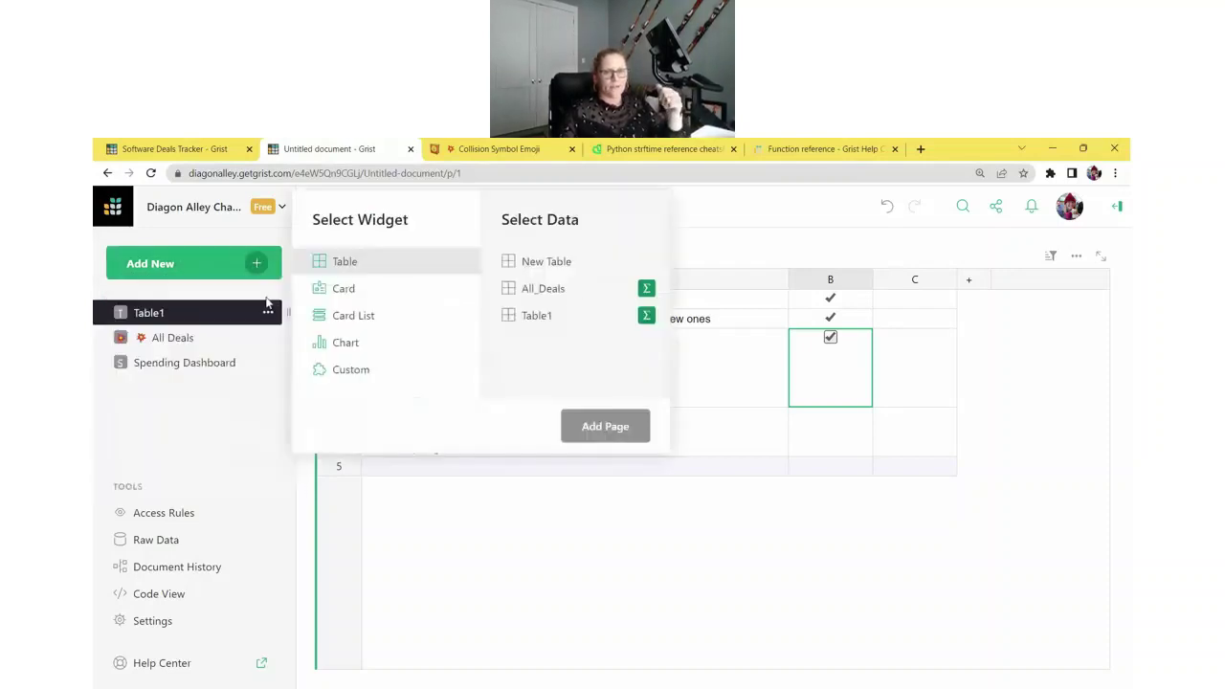
pyautogui.click(572, 300)
pyautogui.click(612, 427)
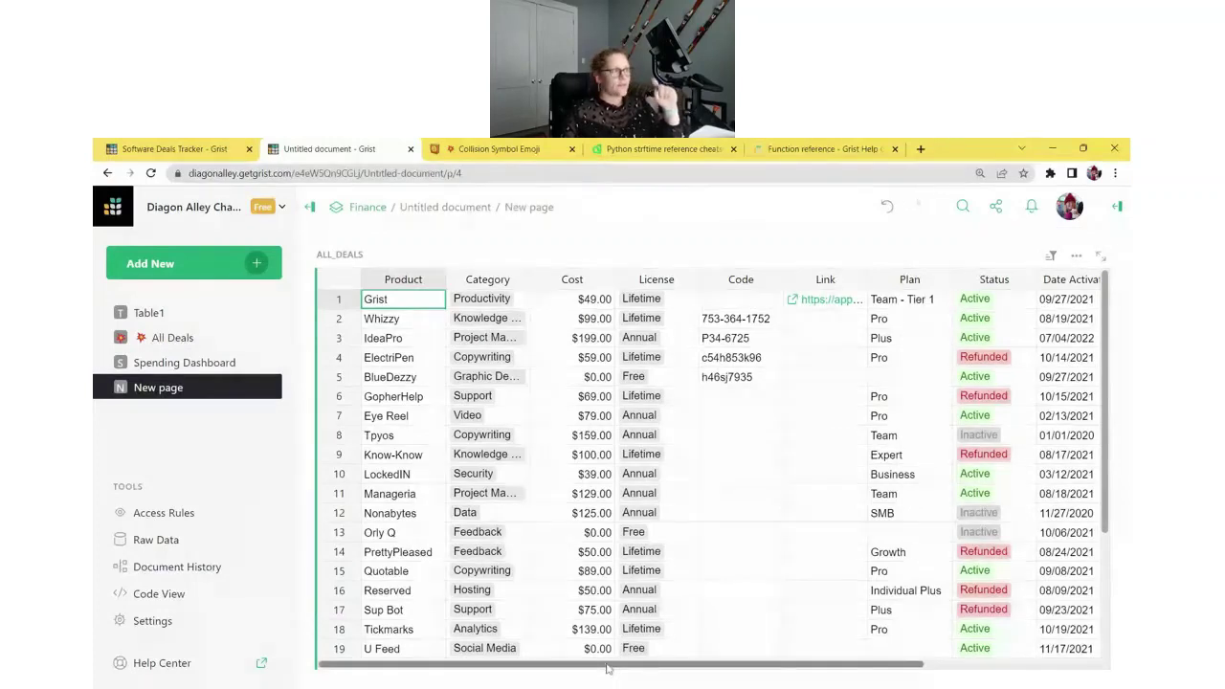
# Step: Review the expiration dates in ALL_DEALS and add a column labelled Expired after the Month column
pyautogui.moveTo(608, 669); pyautogui.dragTo(805, 675)
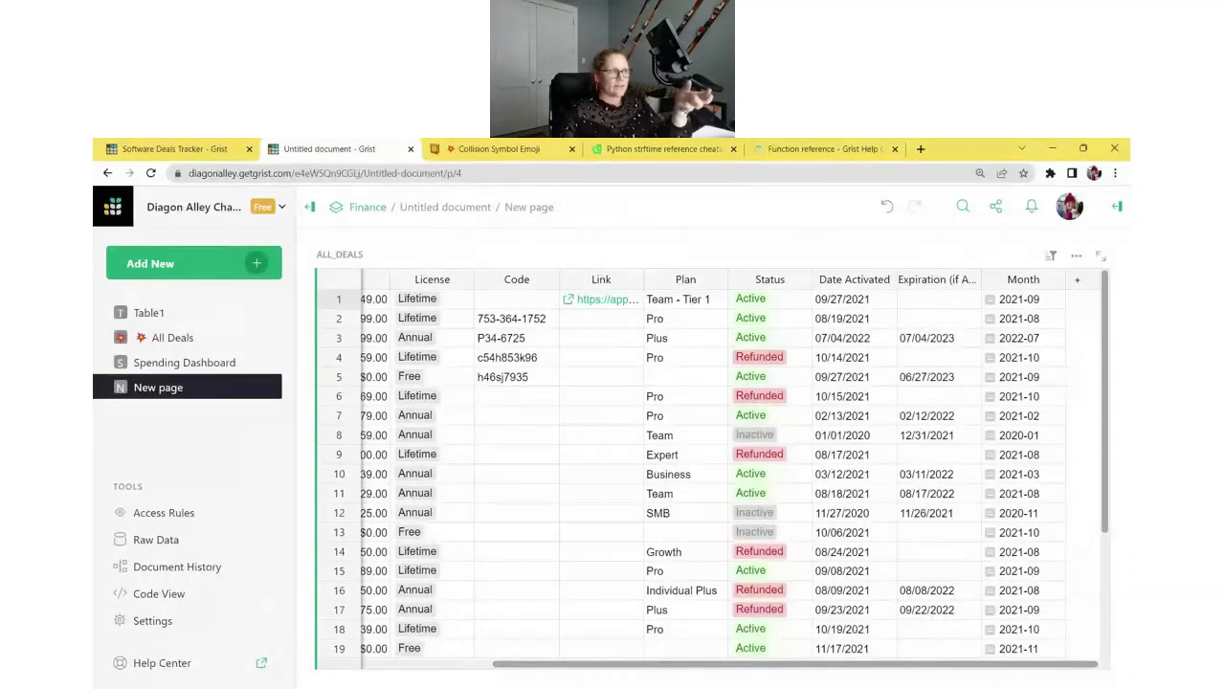
pyautogui.click(923, 339)
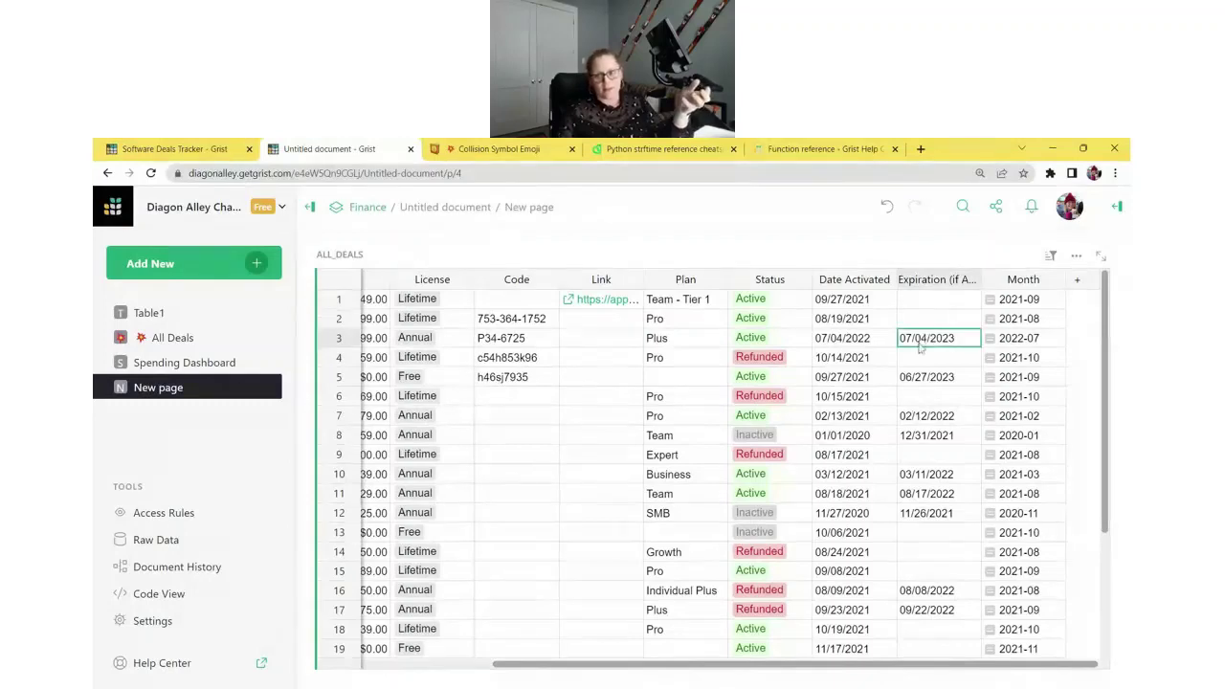
pyautogui.click(933, 418)
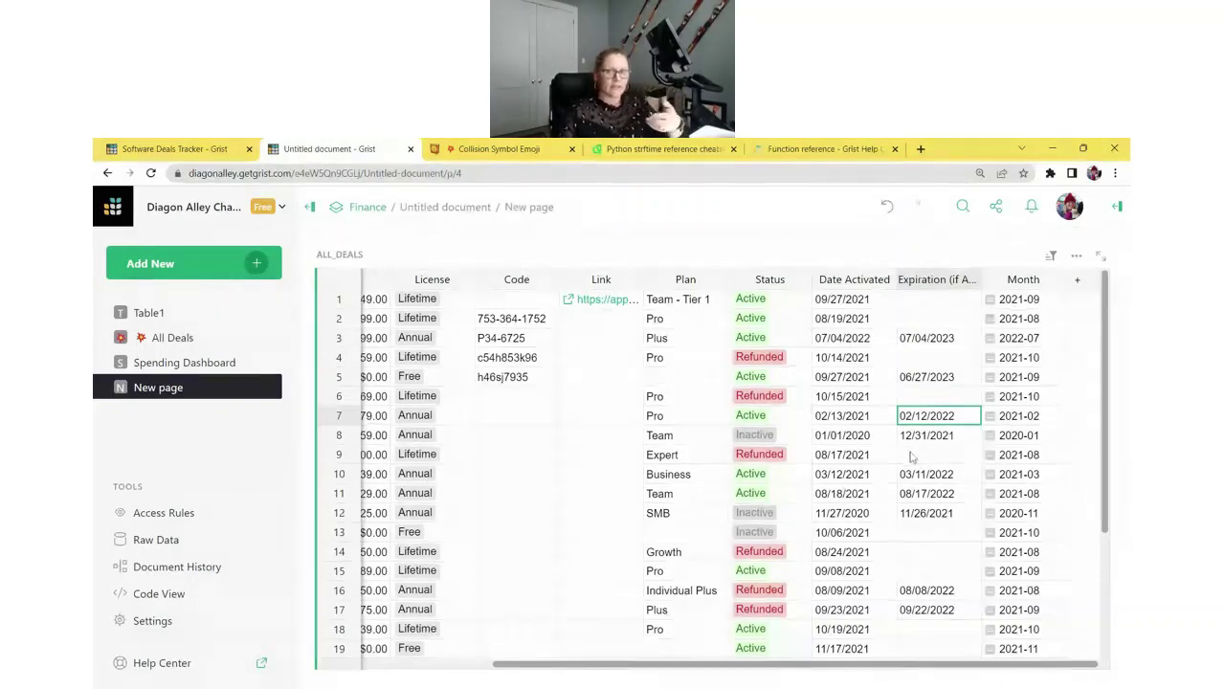
pyautogui.click(1076, 279)
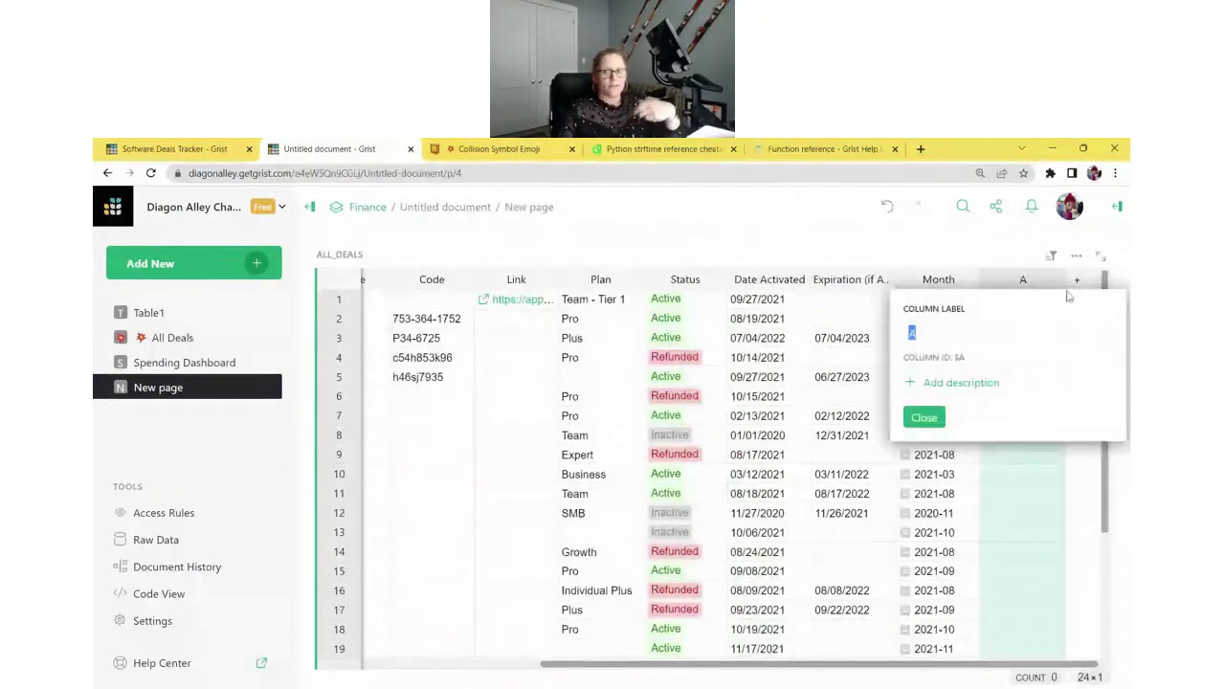
pyautogui.write('Expired')
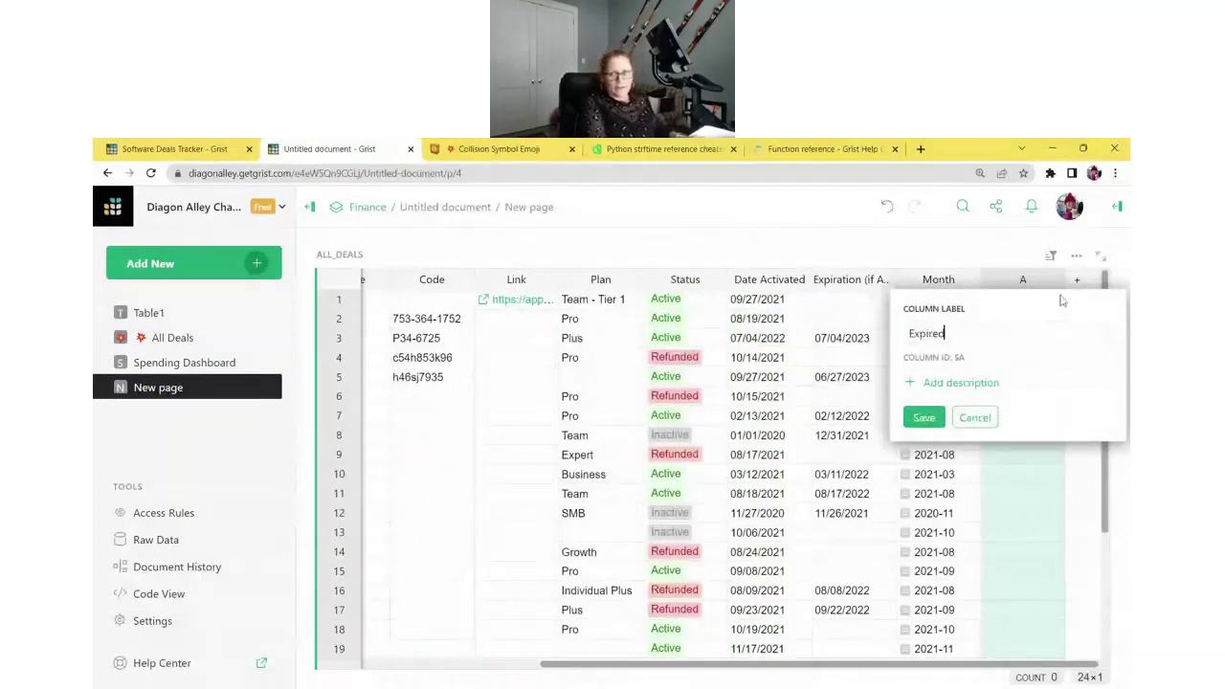
pyautogui.press('Return')
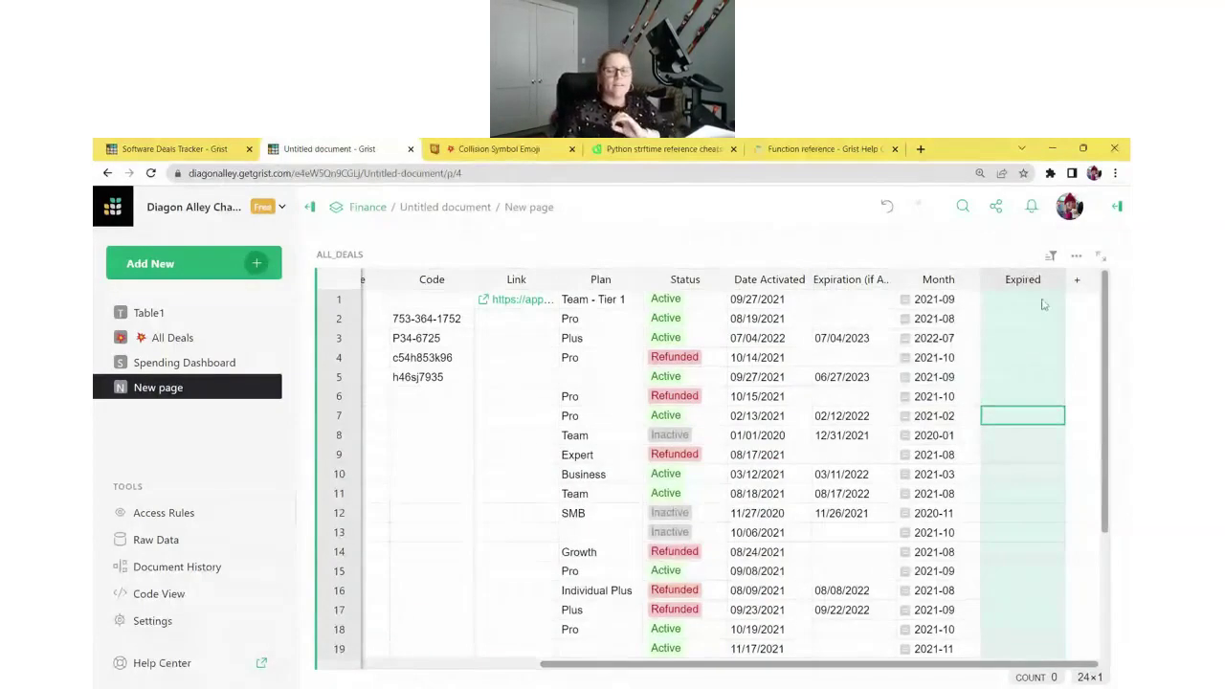
# Step: Set the Expired column's type to Toggle
pyautogui.click(1116, 207)
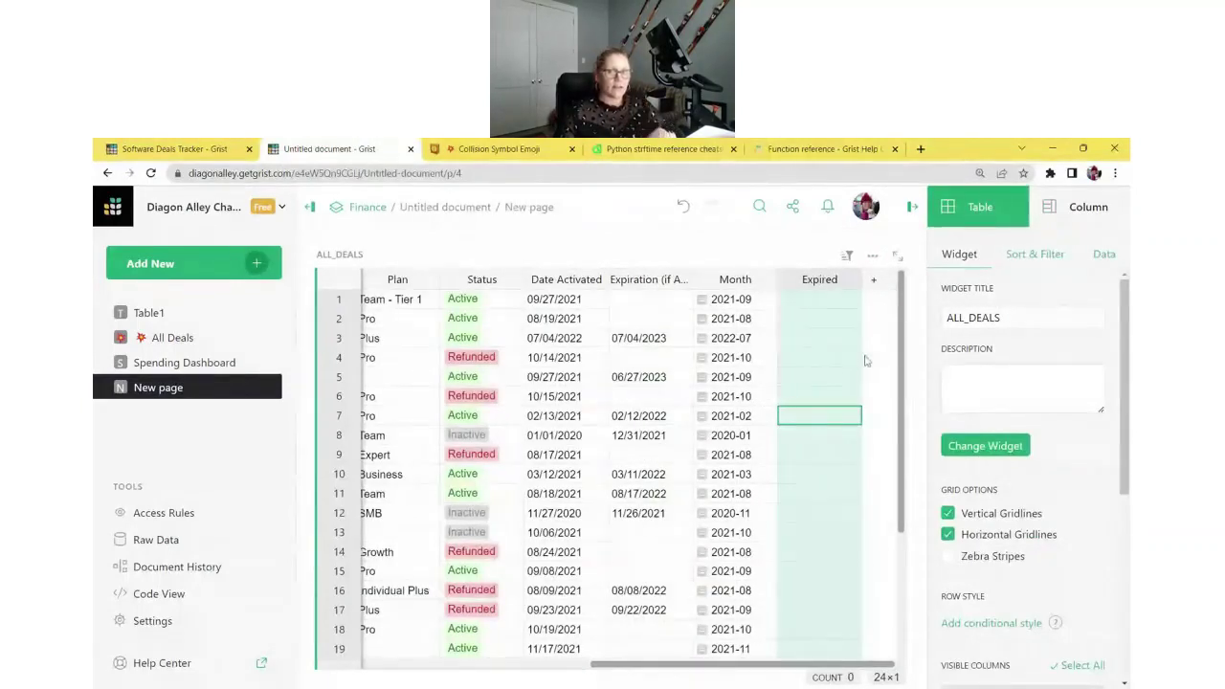
pyautogui.click(1072, 208)
pyautogui.scroll(-2, 1057, 438)
pyautogui.click(1043, 476)
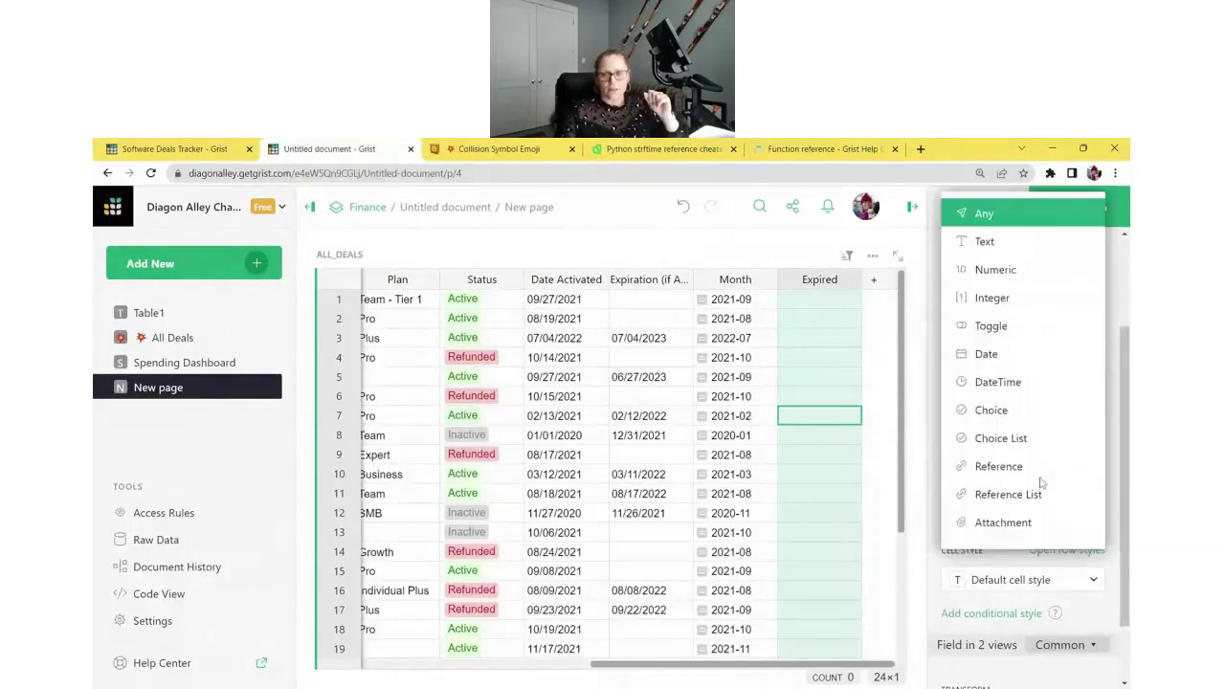
pyautogui.click(1017, 328)
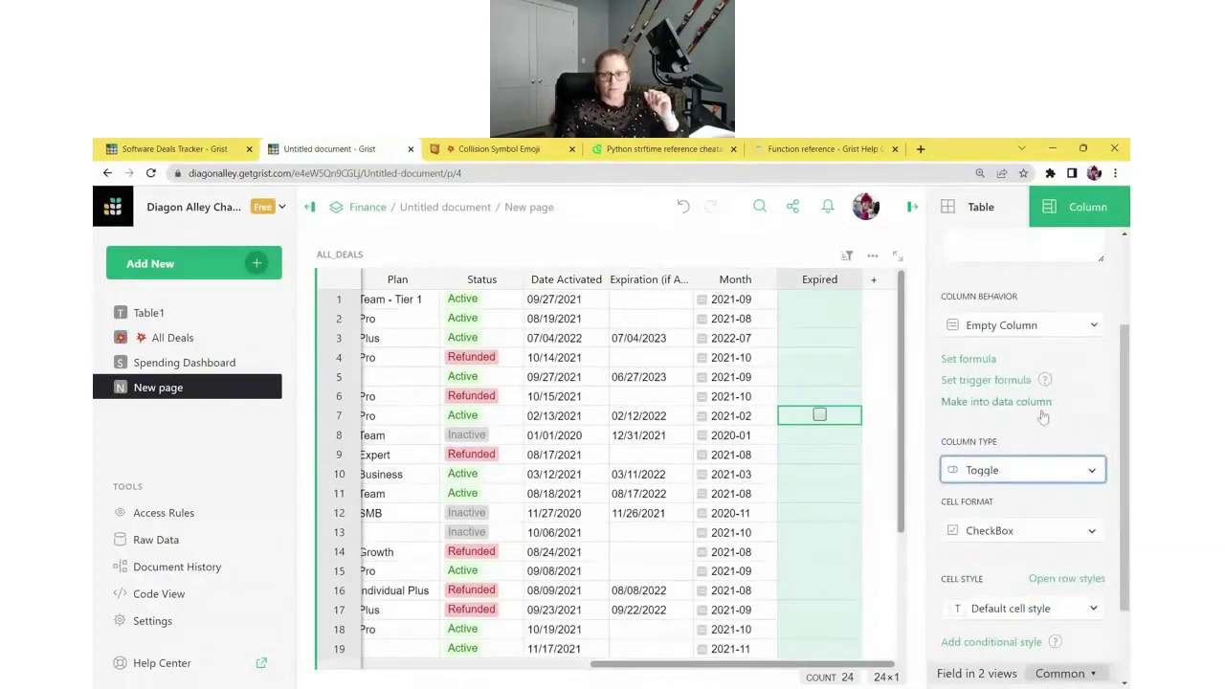
# Step: Mark rows 7, 8 and 10 as expired and set the Expired column's cell format to Switch
pyautogui.click(819, 414)
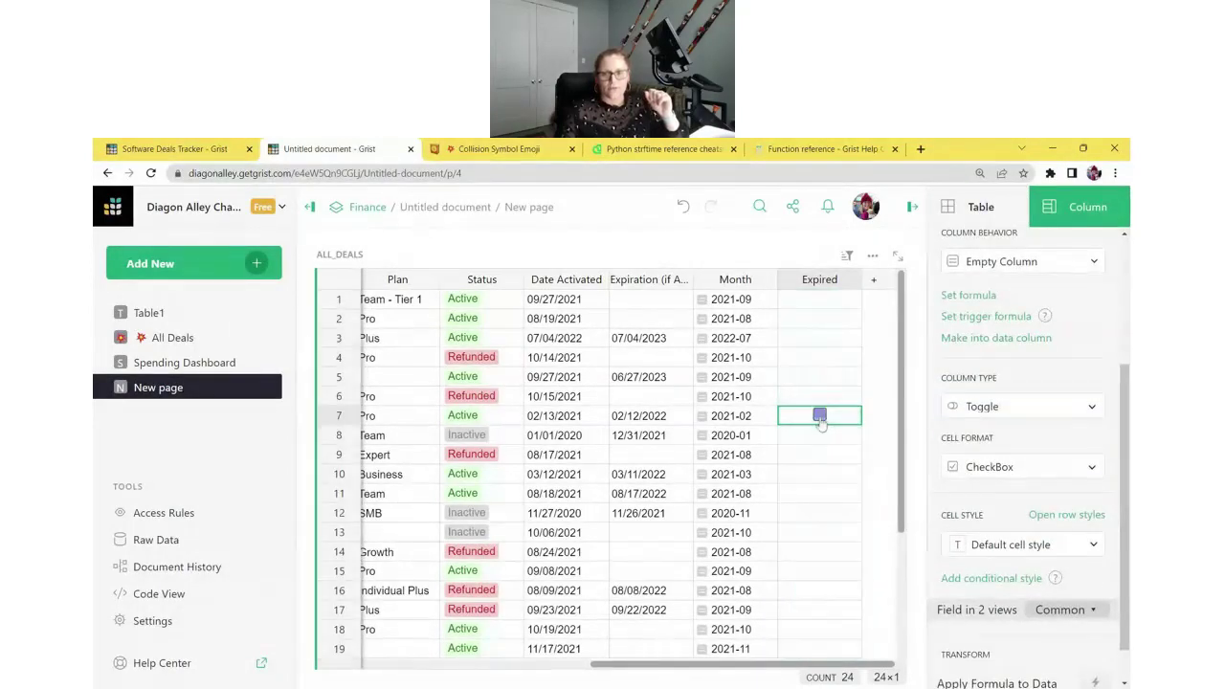
pyautogui.click(818, 434)
pyautogui.click(1014, 423)
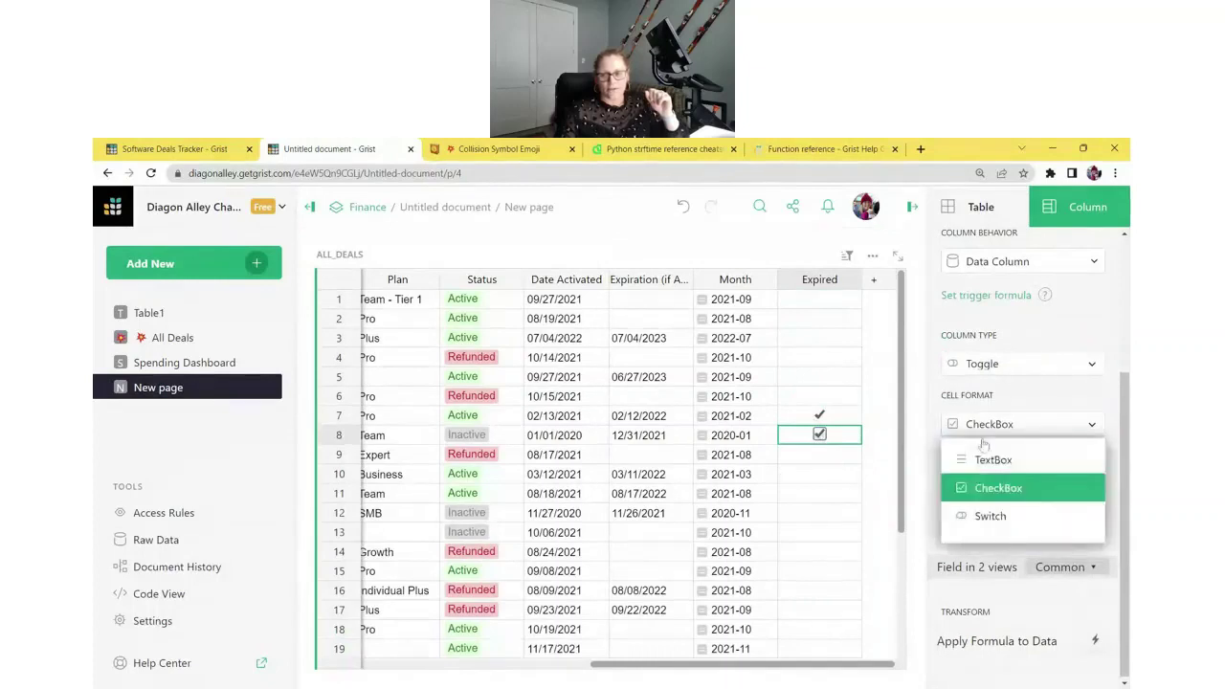
pyautogui.click(969, 512)
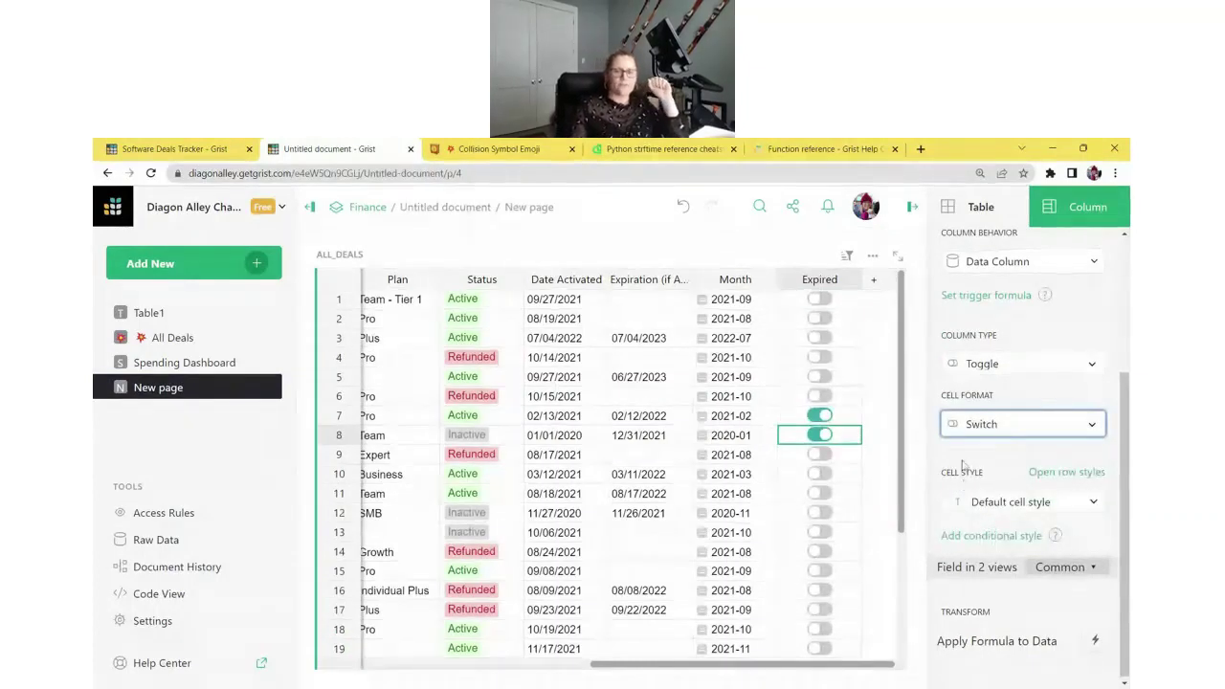
pyautogui.click(821, 474)
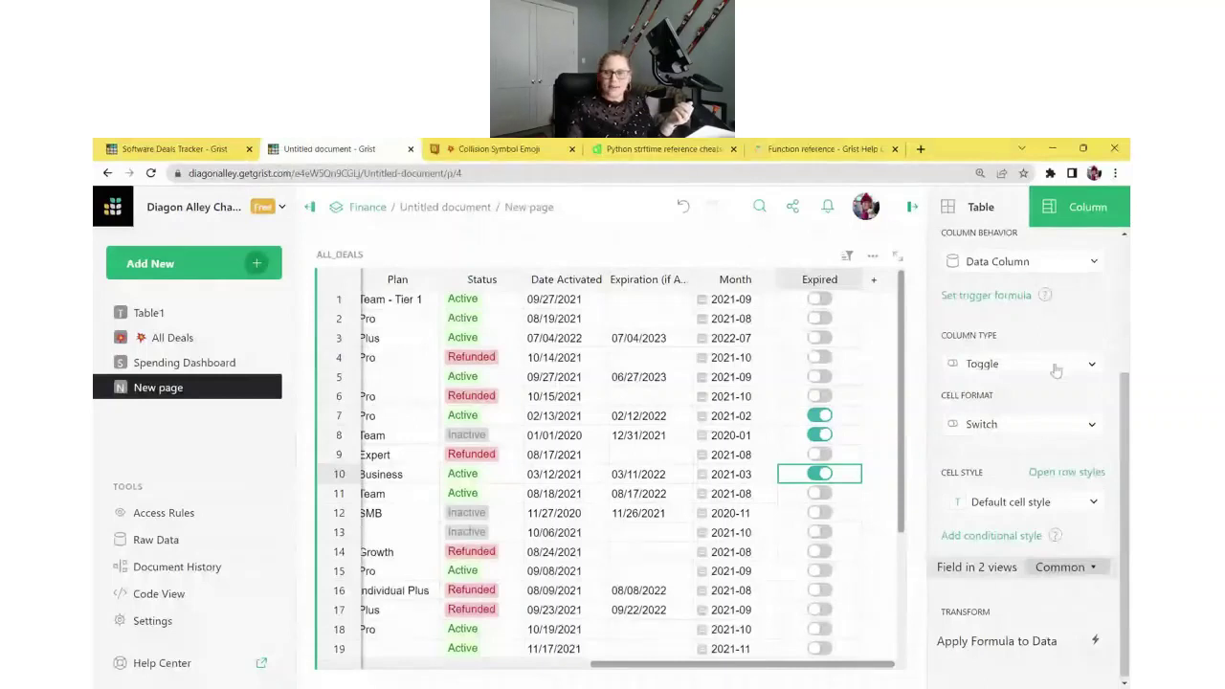
# Step: Convert the Expired column from a data column into a formula column
pyautogui.scroll(1, 1053, 373)
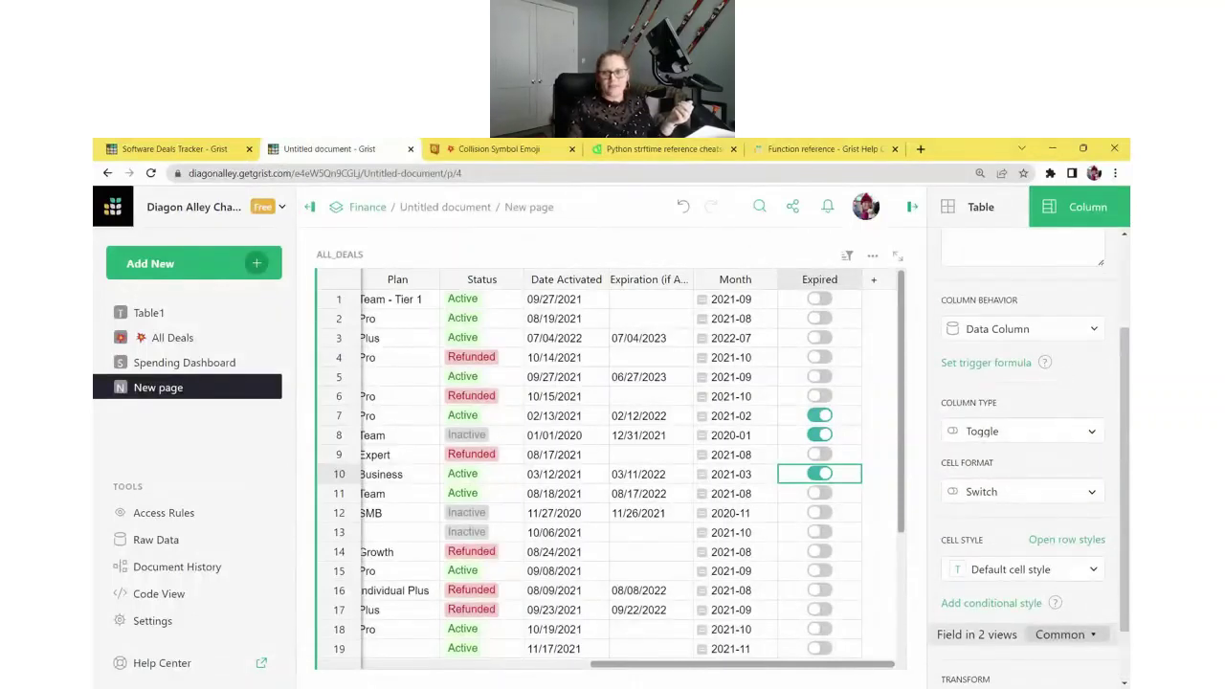
pyautogui.click(1032, 328)
pyautogui.click(1031, 364)
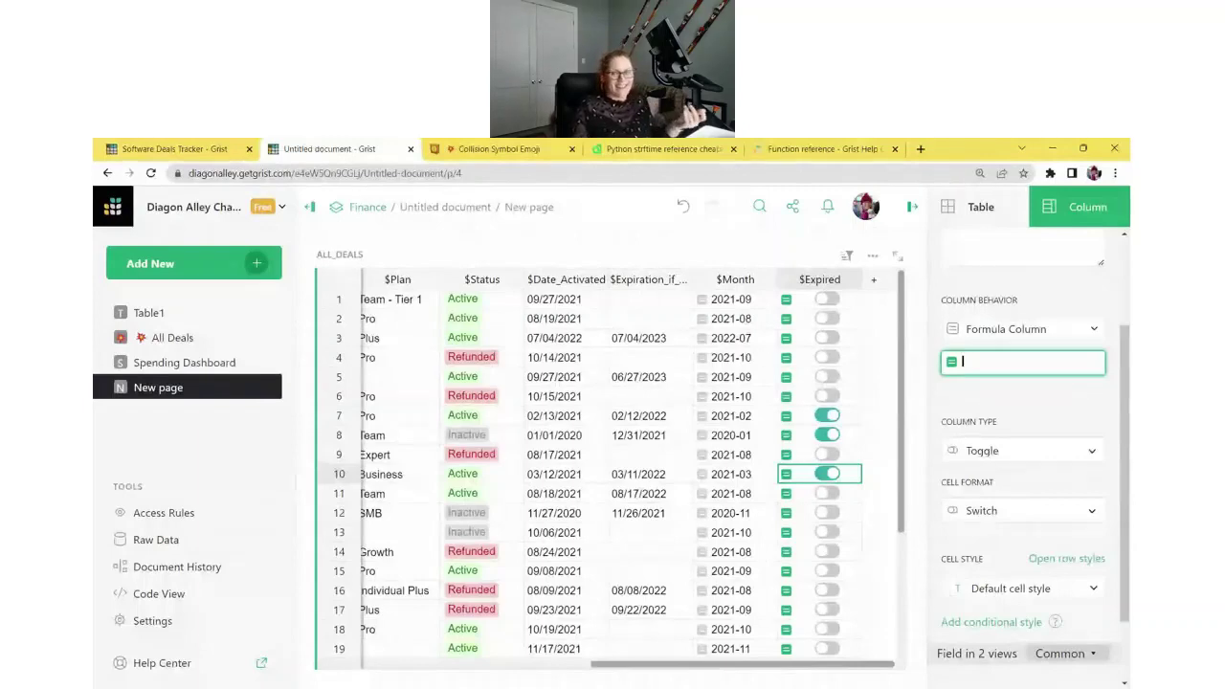
# Step: Look up the TODAY function in the Grist function reference and return to the Grist document
pyautogui.click(802, 150)
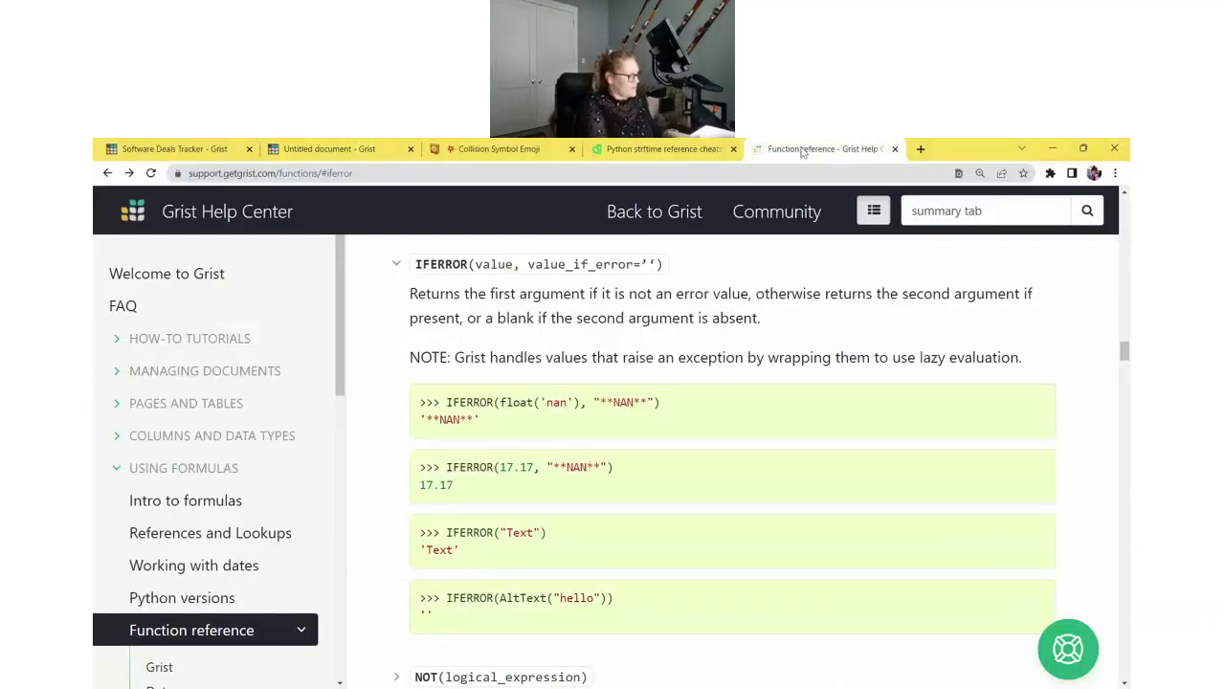
pyautogui.hotkey('ctrl', 'f')
pyautogui.write('today')
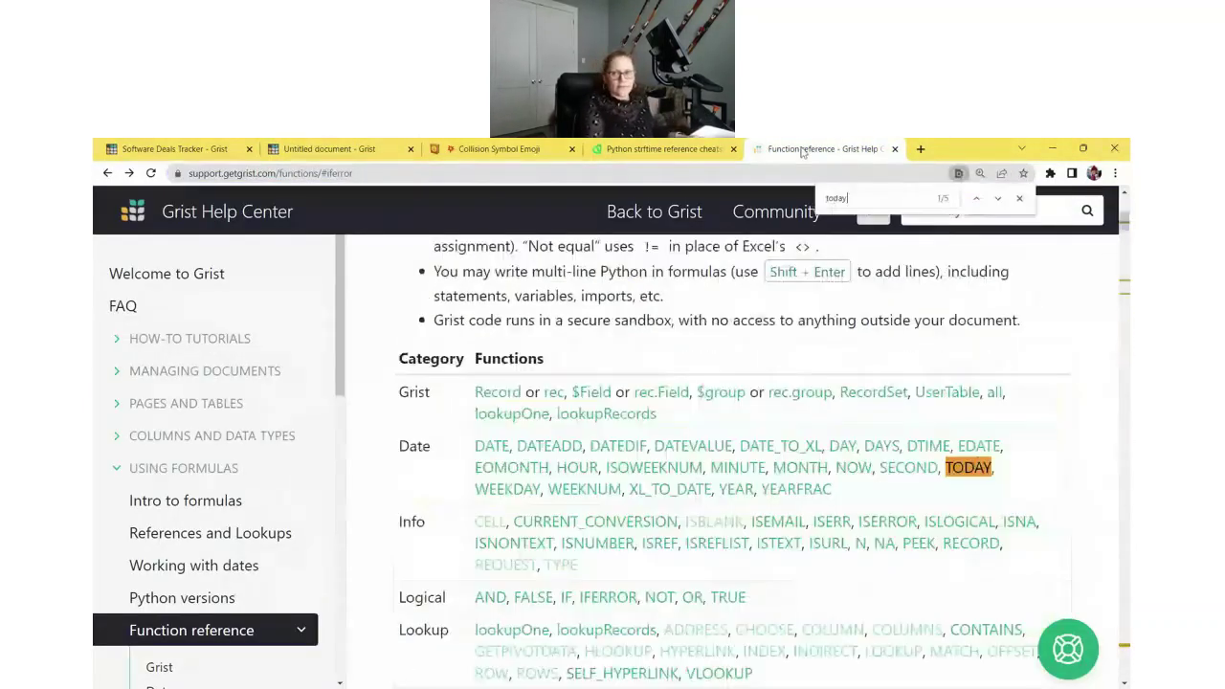
pyautogui.click(970, 467)
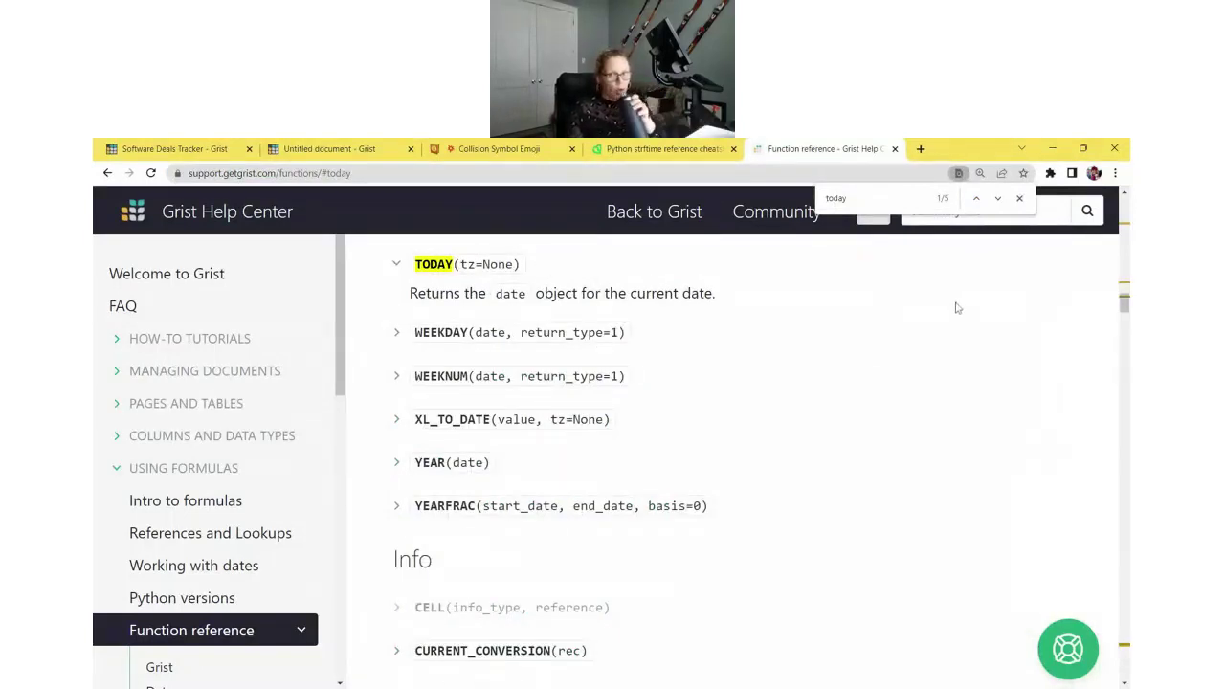
pyautogui.click(322, 153)
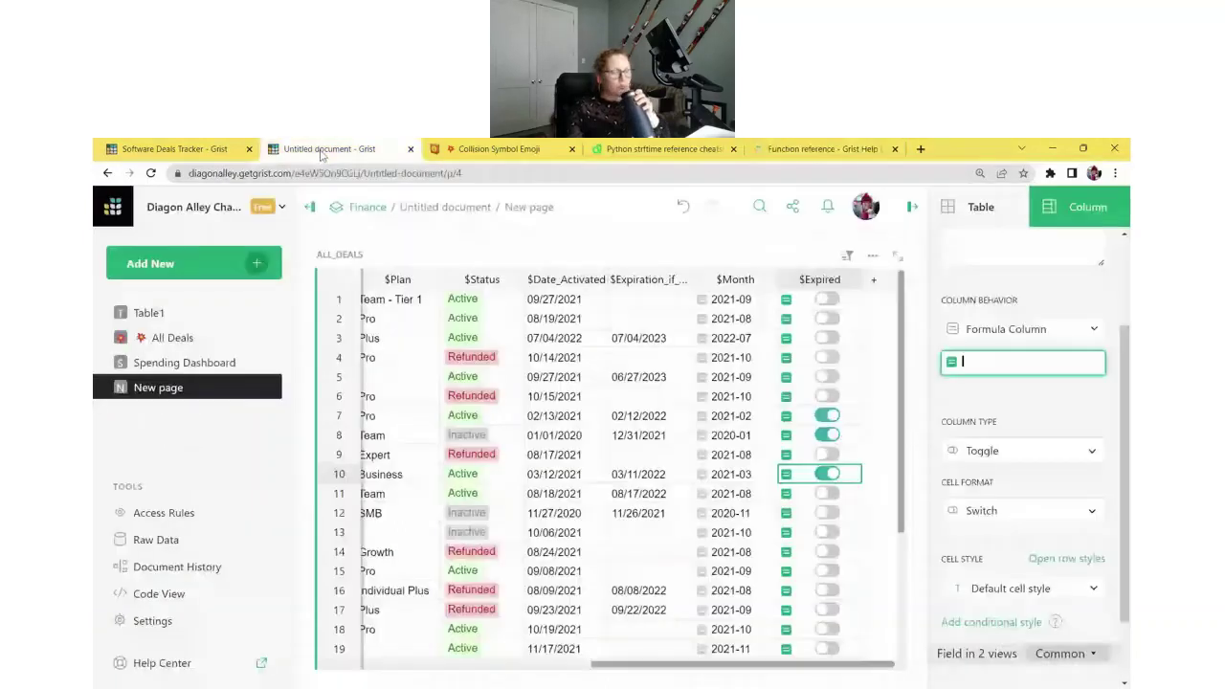
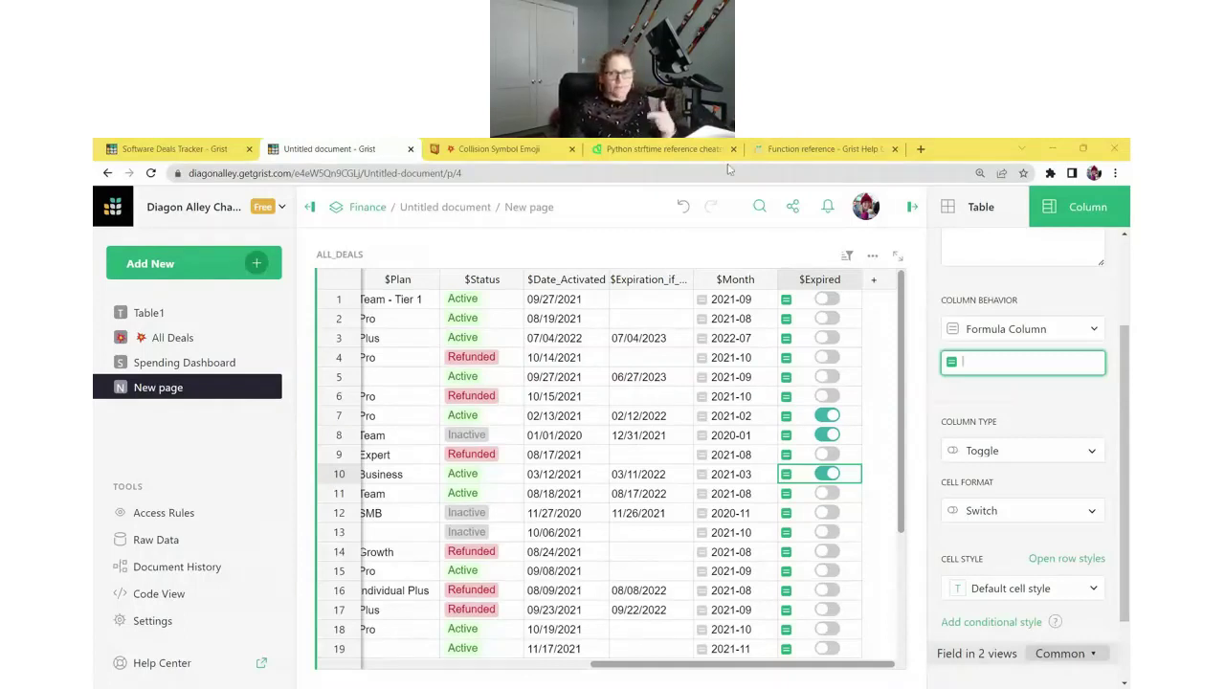
pyautogui.click(762, 153)
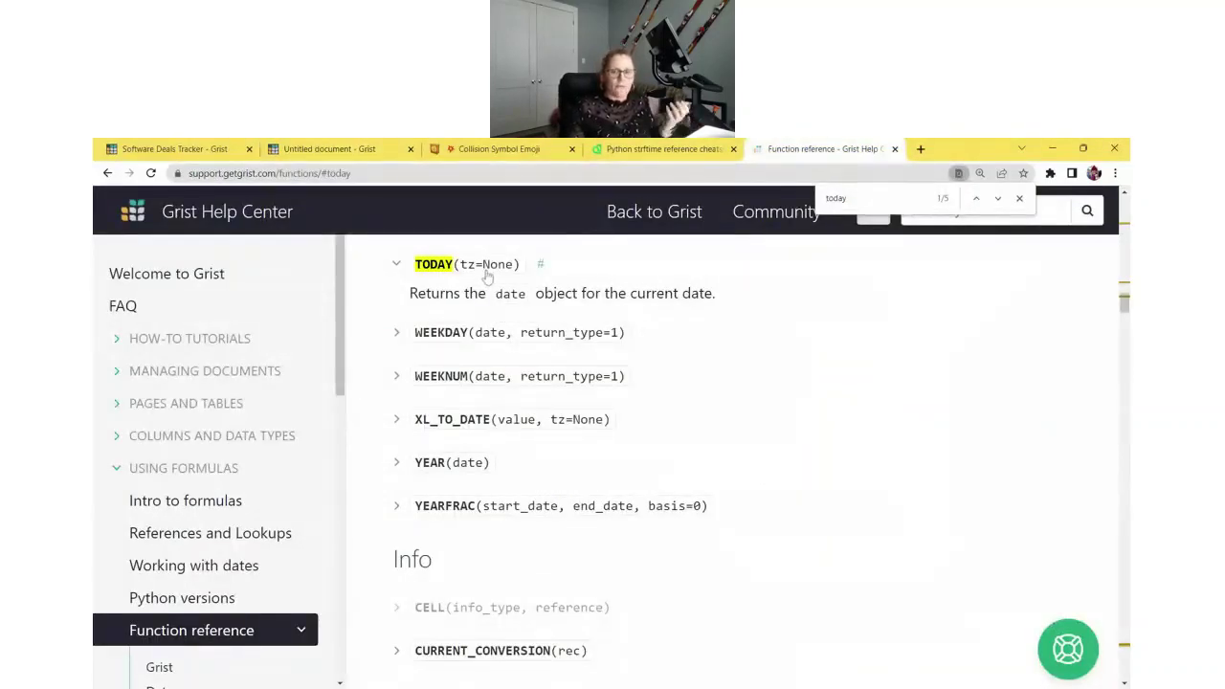
pyautogui.click(329, 148)
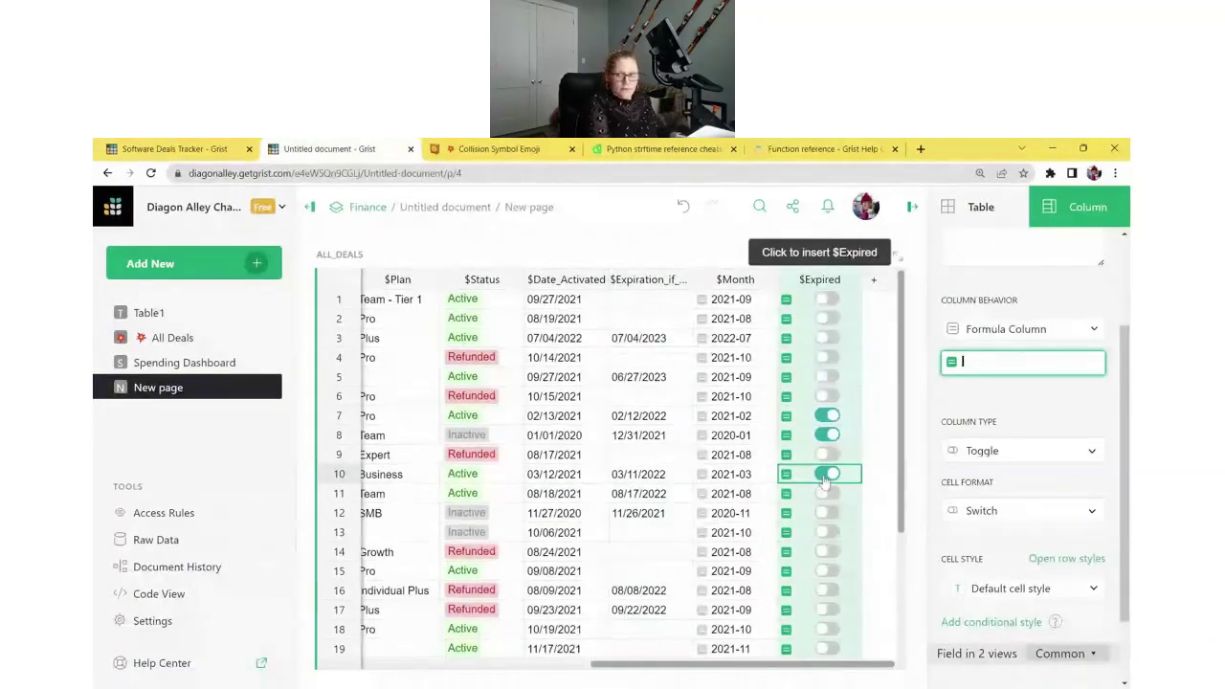
# Step: Set the Expired column's formula to TODAY() > $Expiration_if_Applicable_
pyautogui.write('TODAY()')
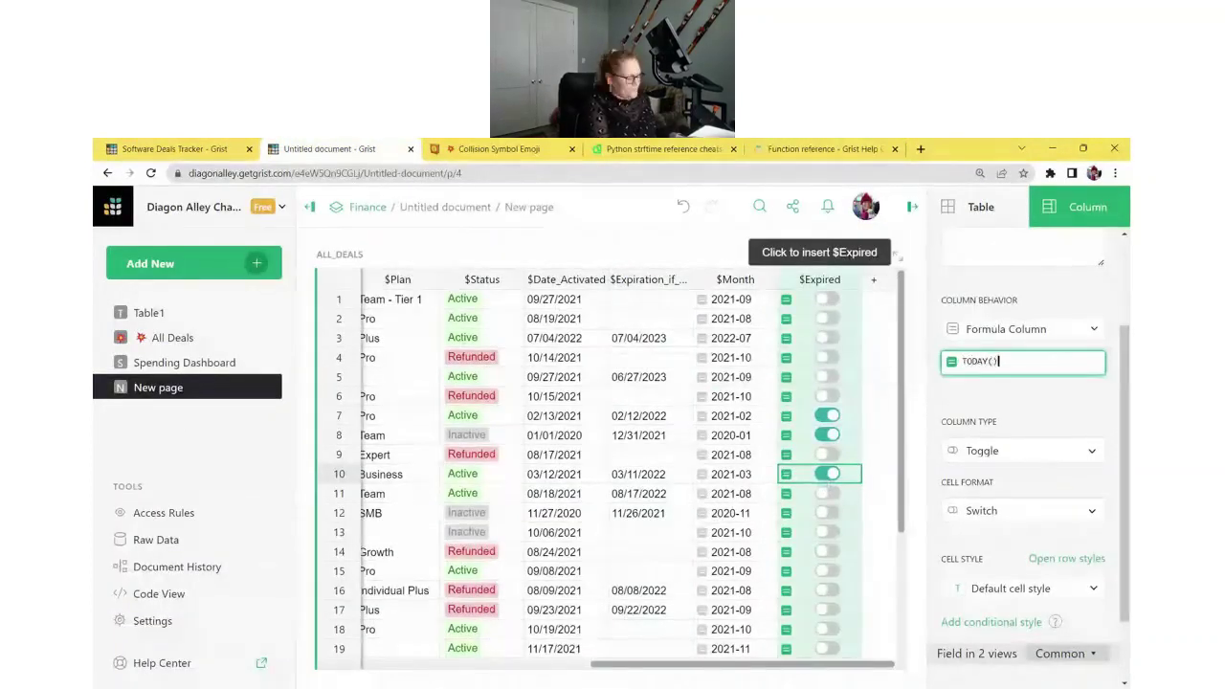
pyautogui.write(' >')
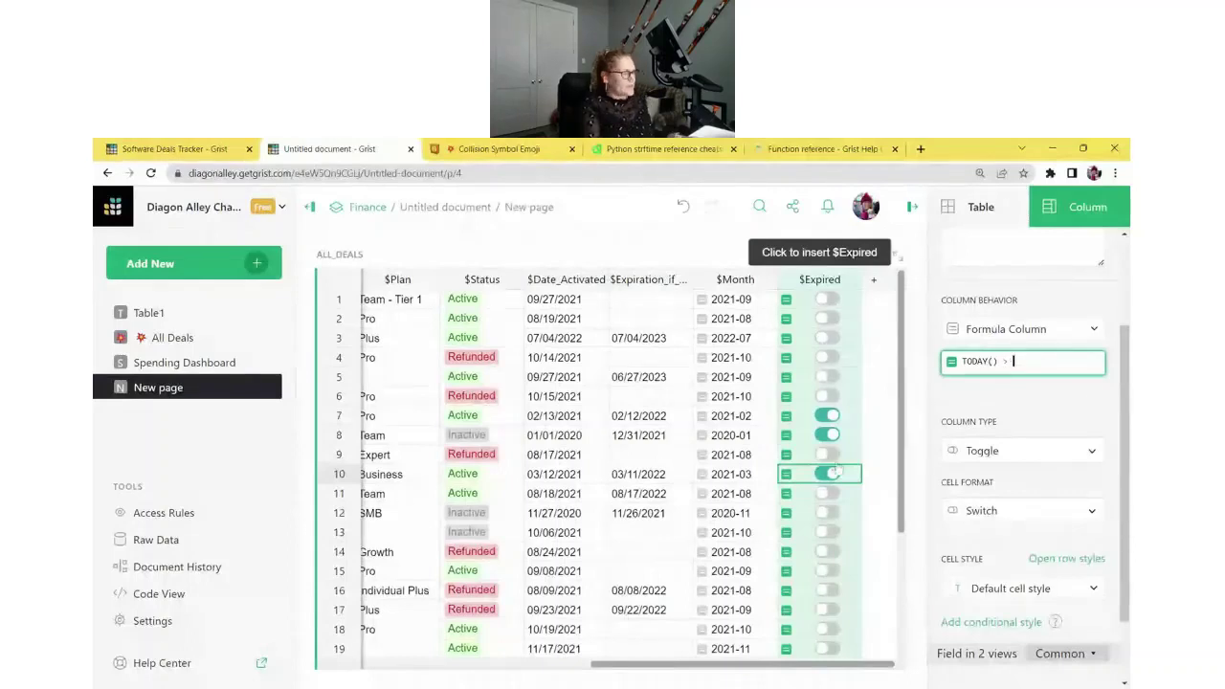
pyautogui.click(674, 435)
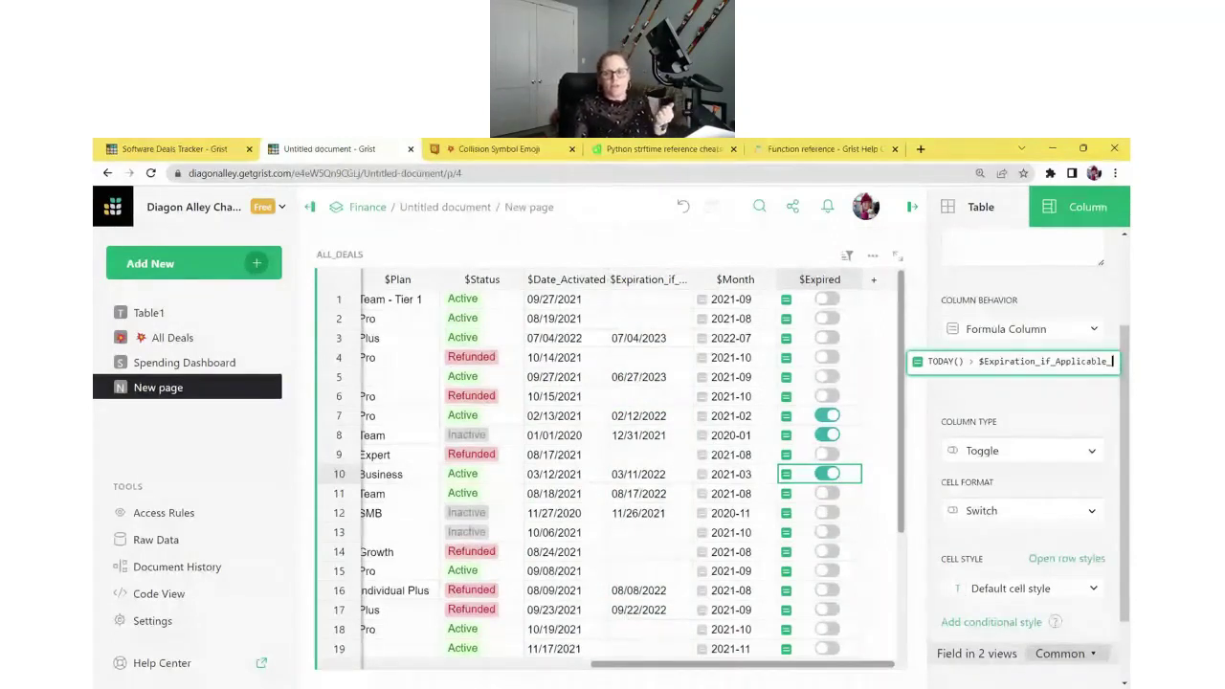
pyautogui.press('Return')
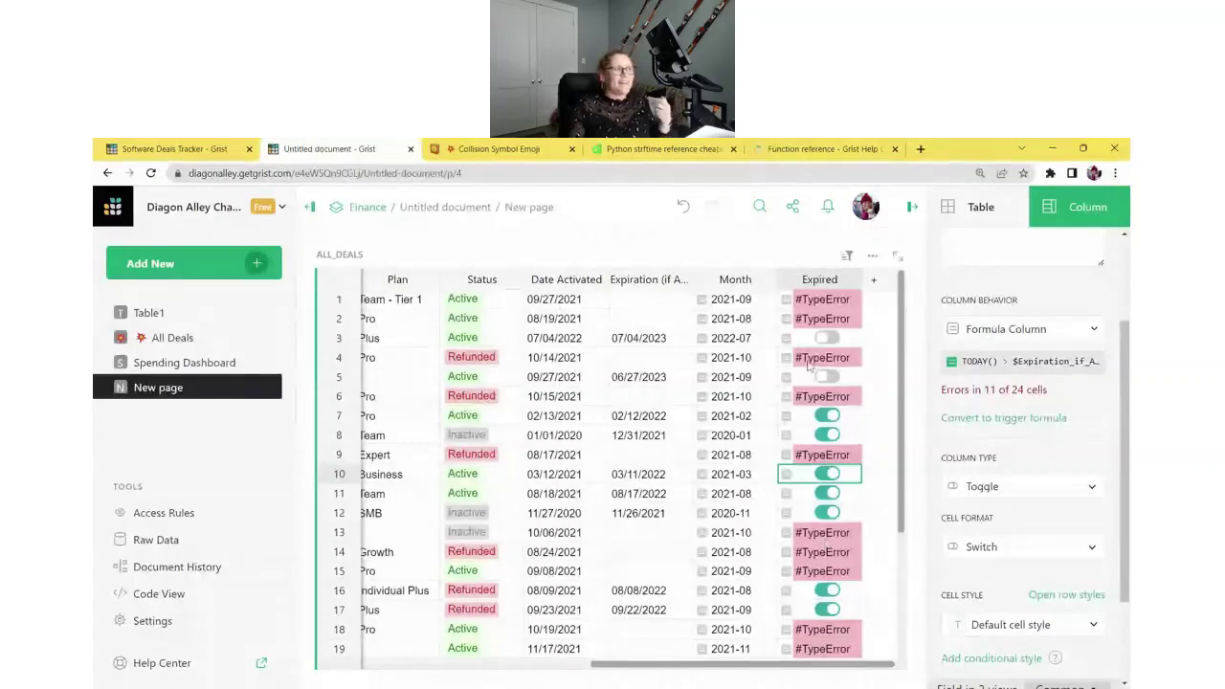
# Step: Examine the error details in row 1 of the Expired column and the Expiration cells in rows 1 and 2
pyautogui.doubleClick(810, 303)
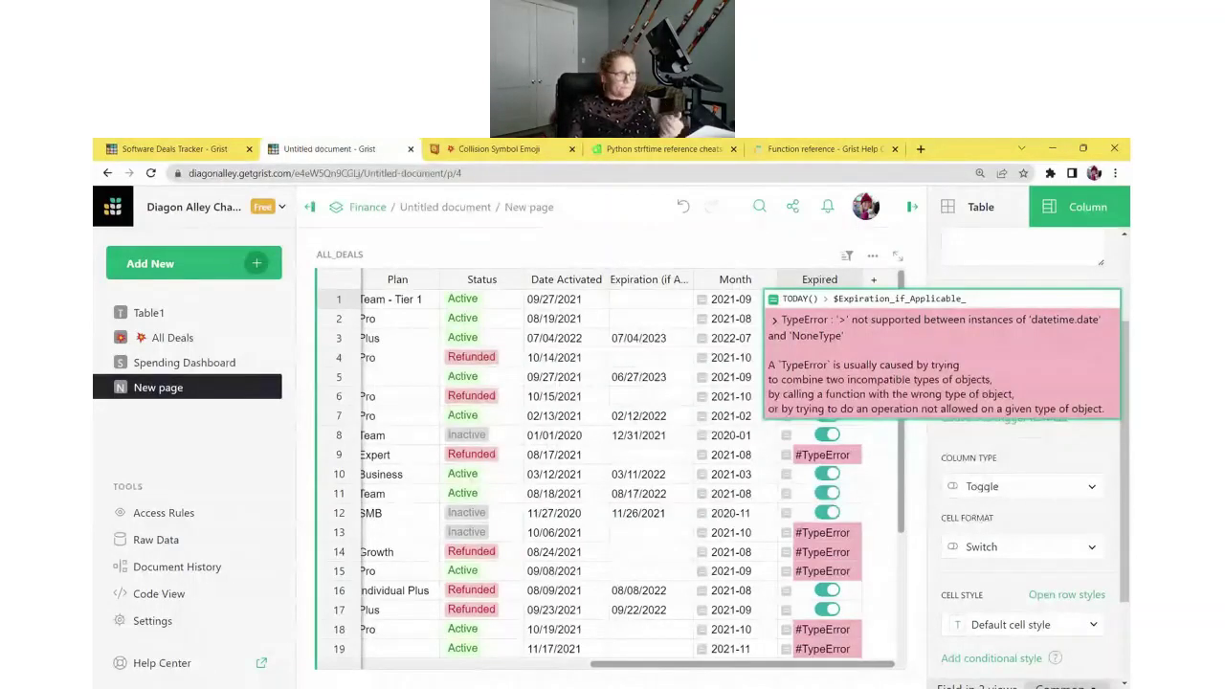
pyautogui.click(806, 458)
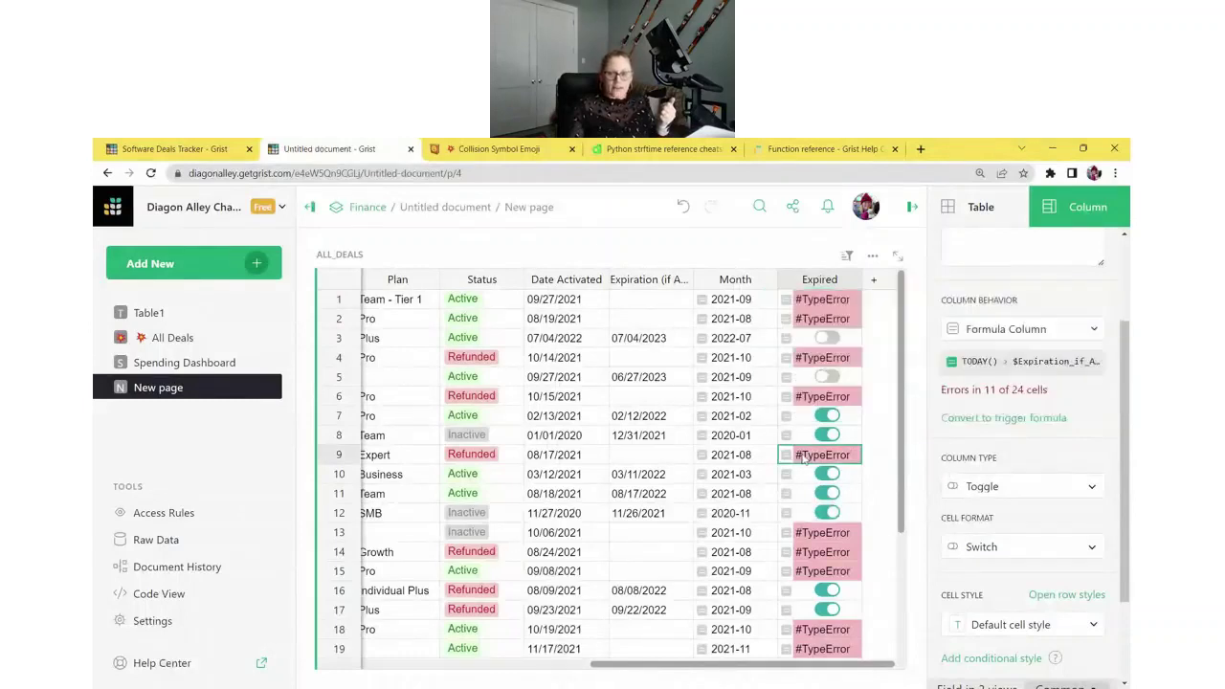
pyautogui.click(649, 302)
pyautogui.moveTo(649, 303); pyautogui.dragTo(649, 317)
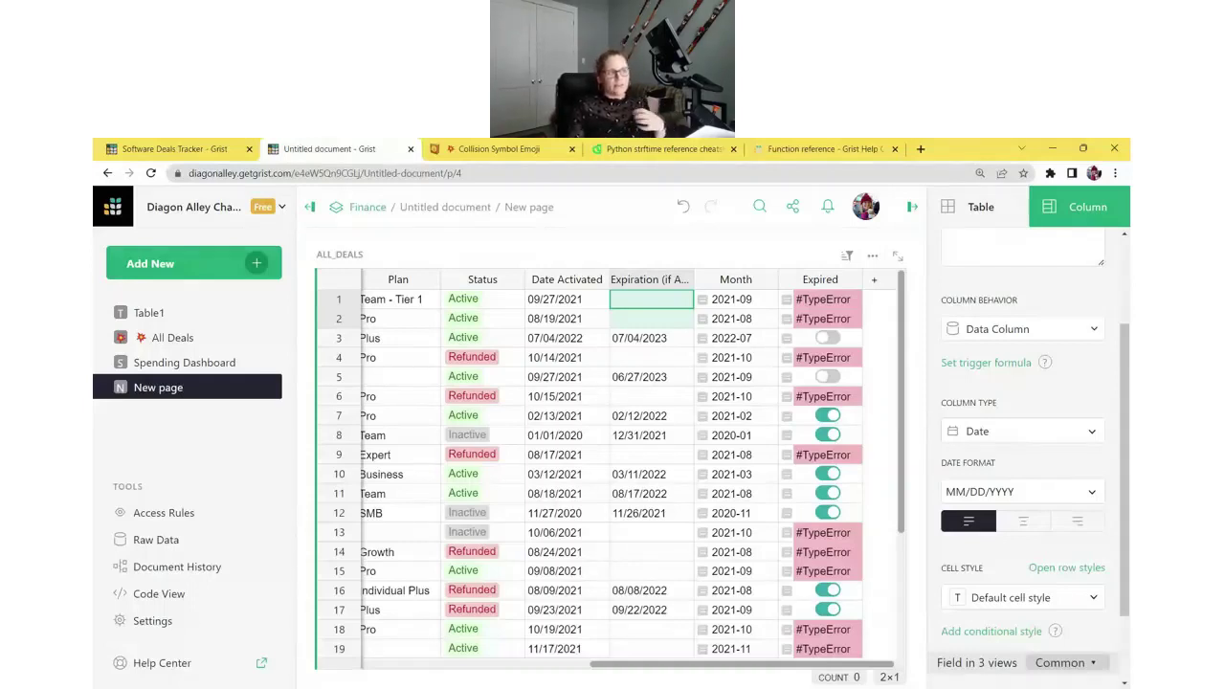
# Step: Look up the IFERROR function in the Grist function reference and return to the Grist document
pyautogui.click(820, 148)
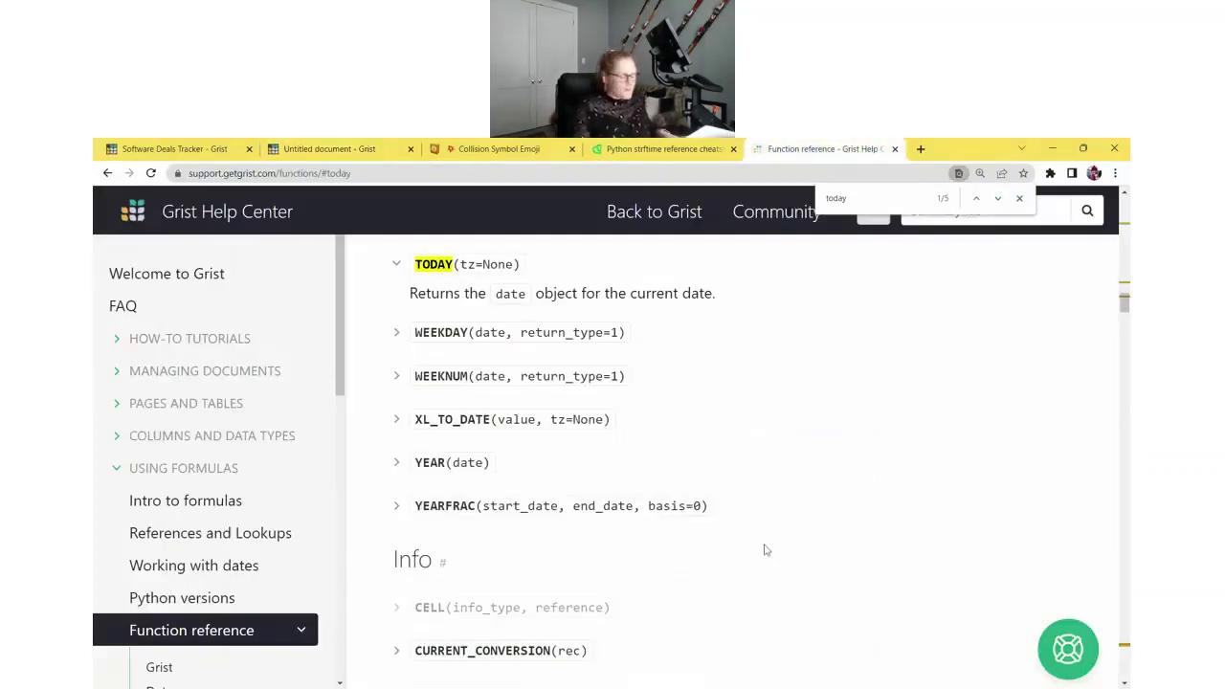
pyautogui.hotkey('ctrl', 'f')
pyautogui.write('IF')
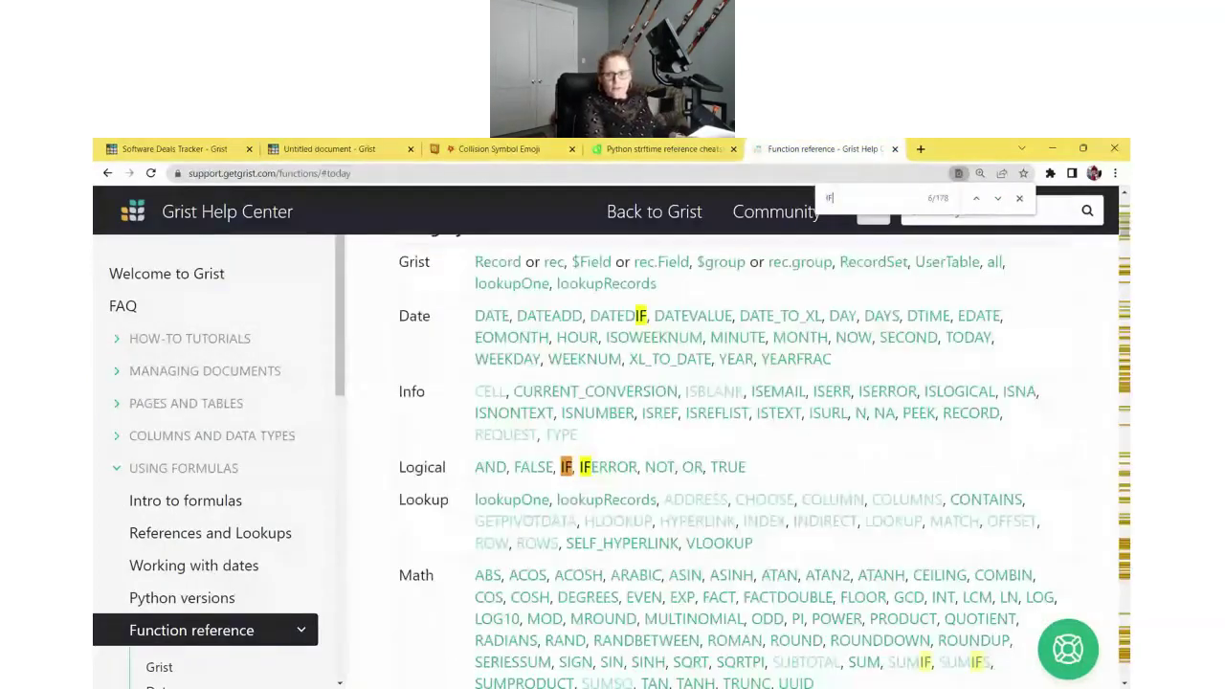
pyautogui.click(599, 471)
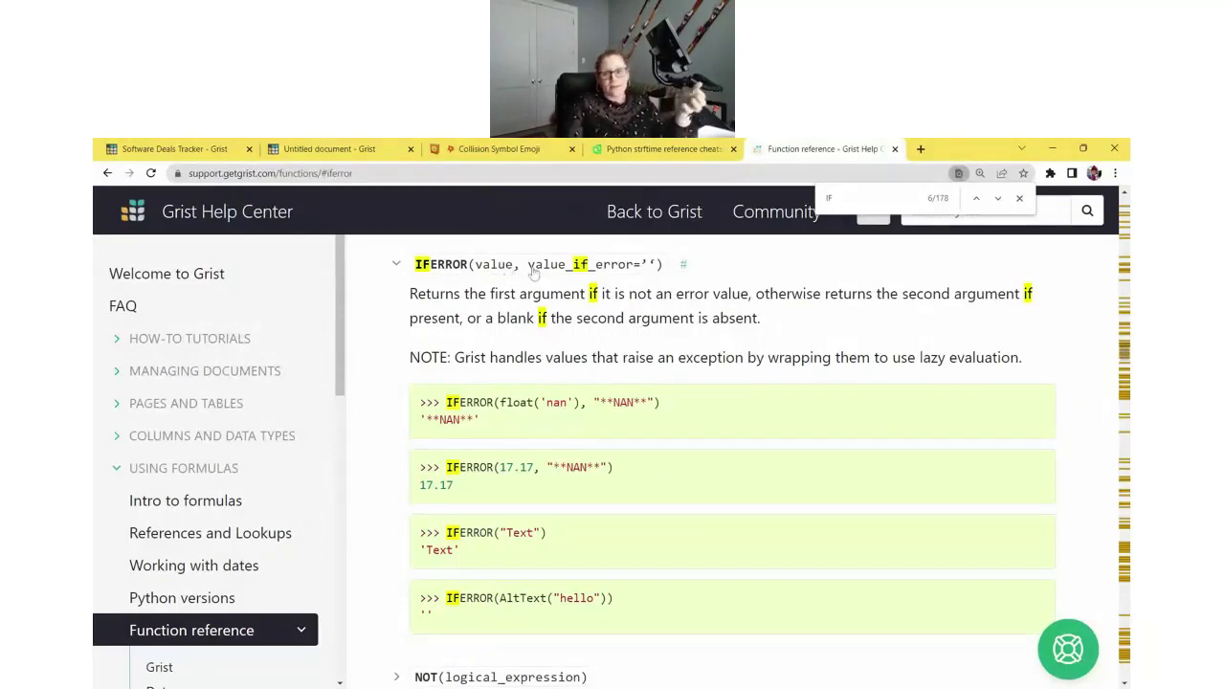
pyautogui.click(329, 148)
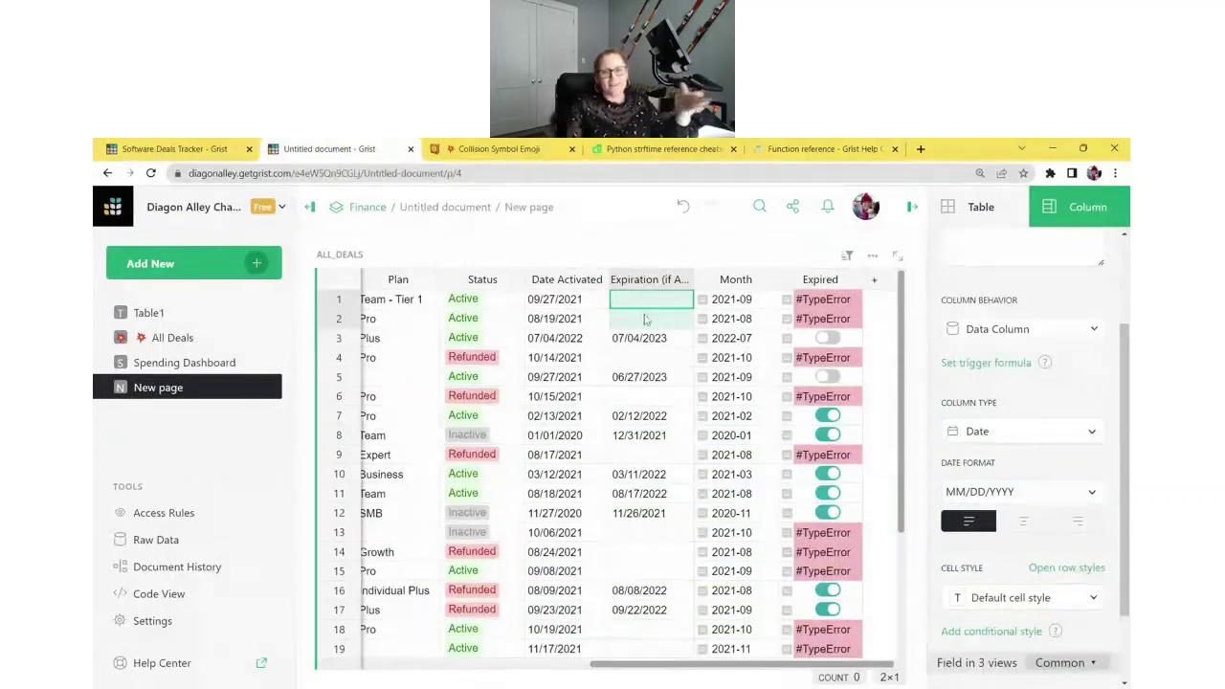
# Step: Edit the Expired formula to place IFERROR( in front of the TODAY() comparison
pyautogui.doubleClick(830, 301)
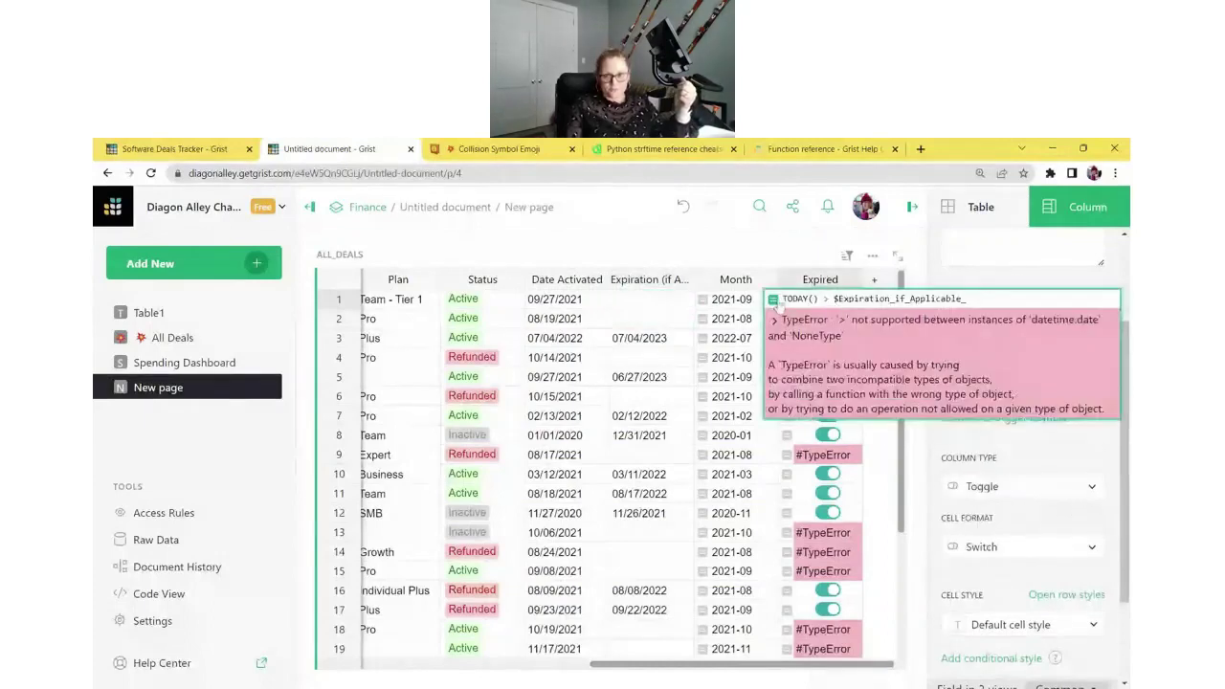
pyautogui.click(781, 300)
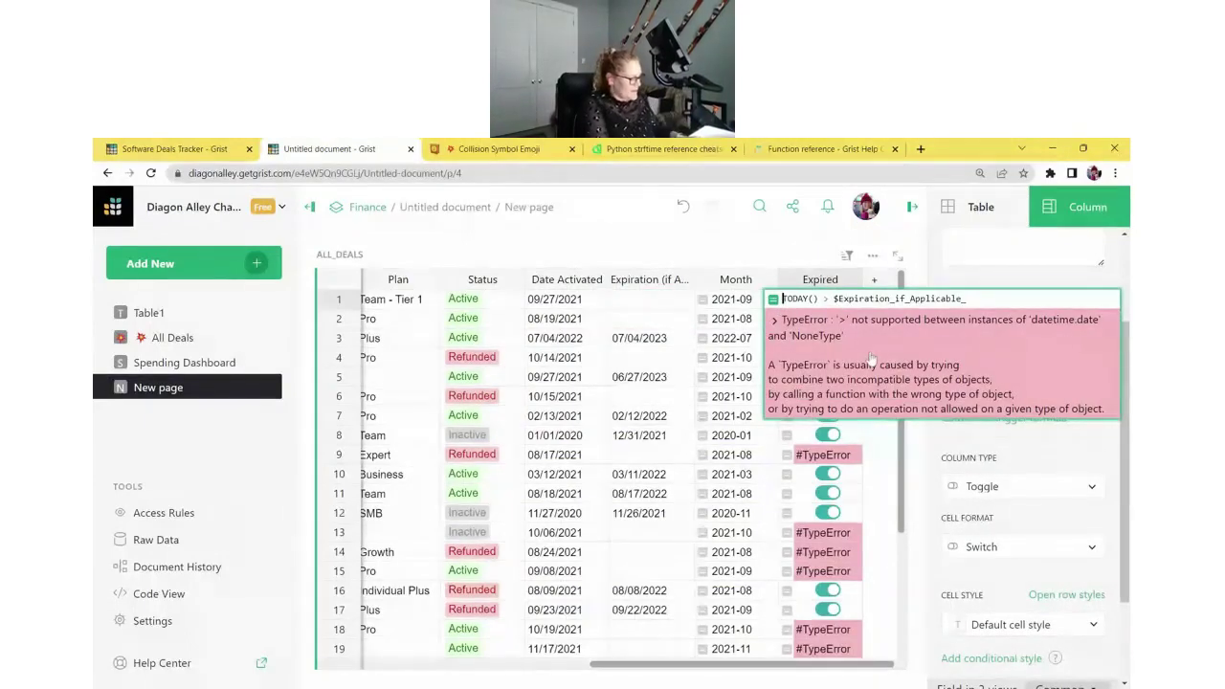
pyautogui.write('IF')
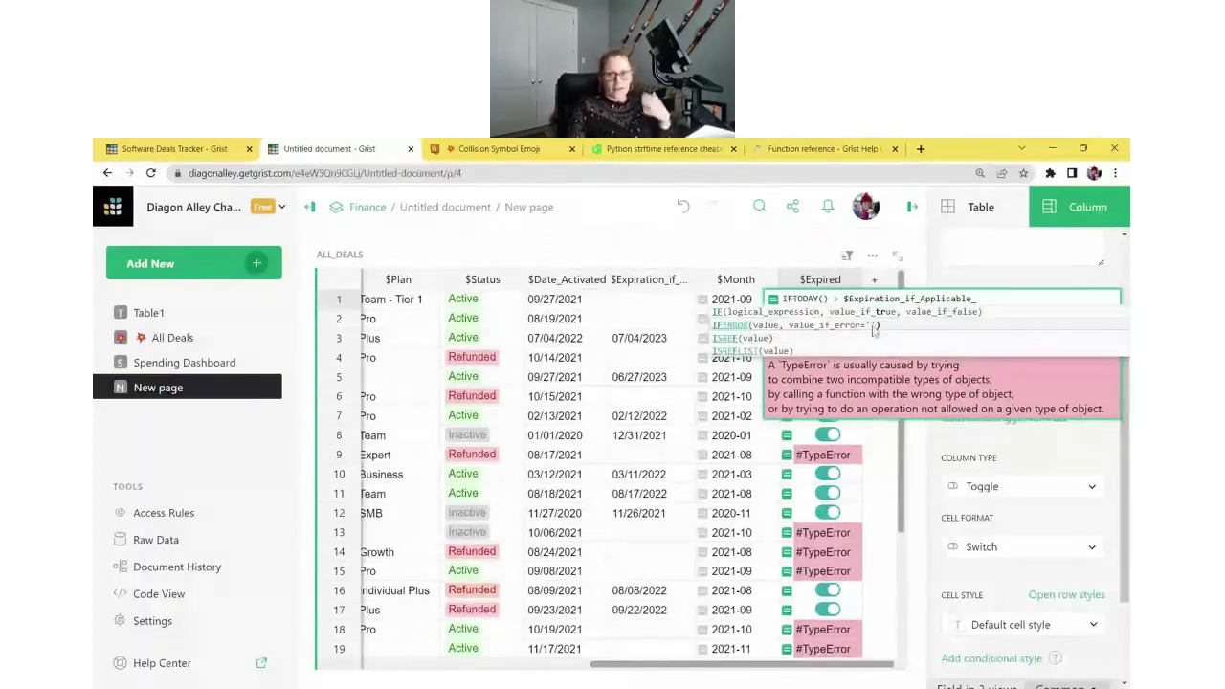
pyautogui.click(874, 326)
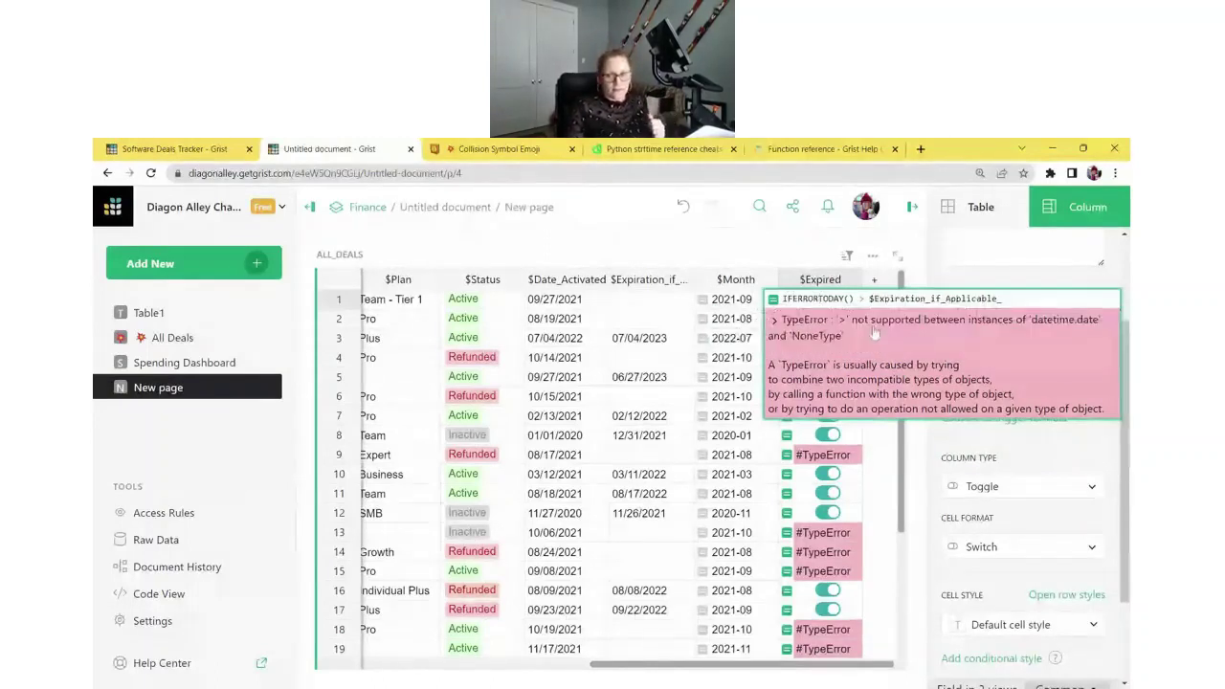
pyautogui.write('(')
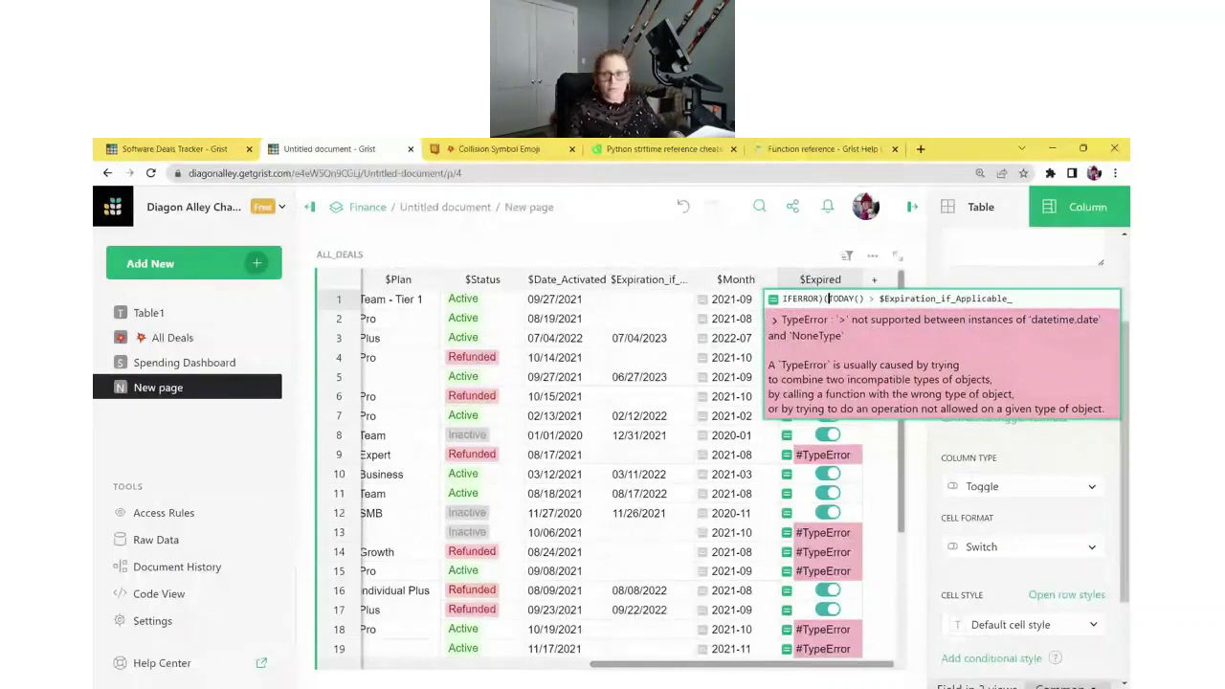
pyautogui.press('Delete')
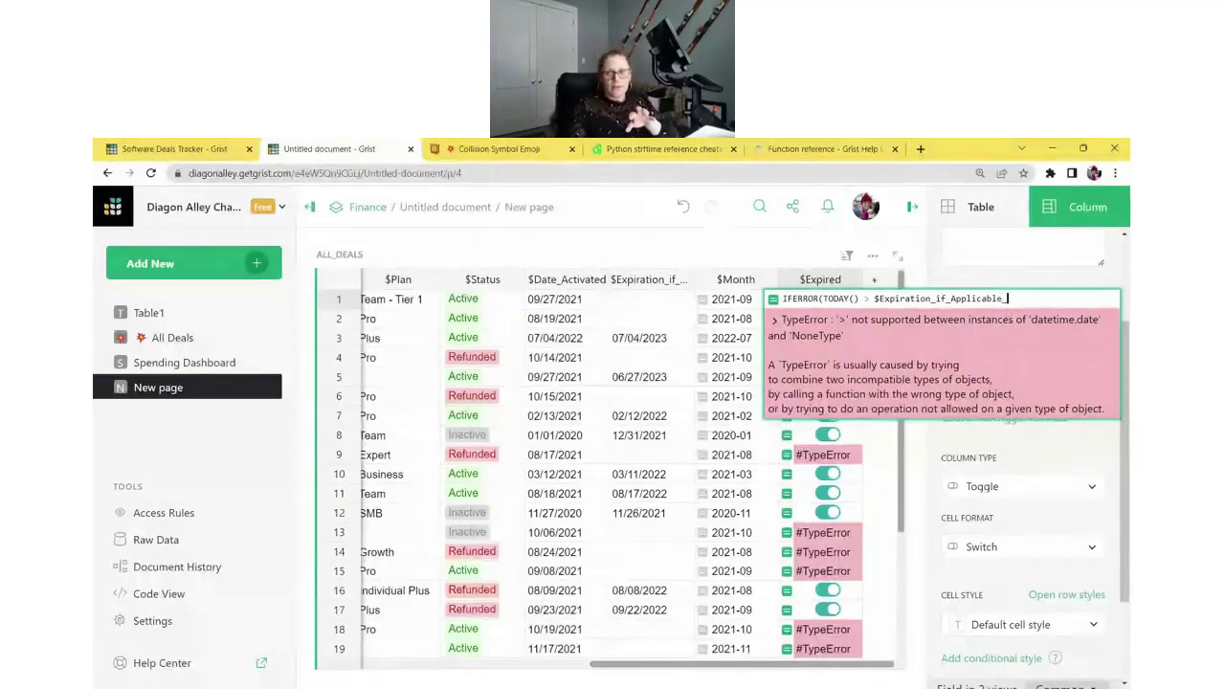
# Step: Complete the Expired column's formula as IFERROR(TODAY() > $Expiration_if_Applicable_, False)
pyautogui.moveTo(1007, 299); pyautogui.dragTo(822, 299)
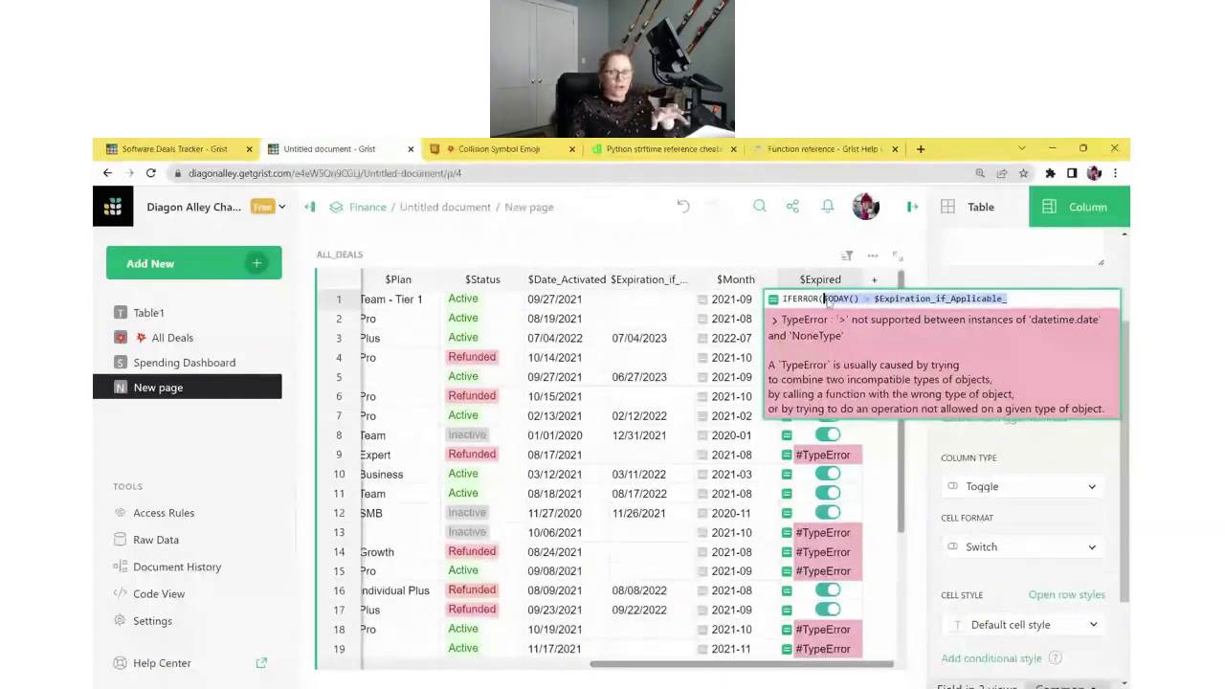
pyautogui.click(1006, 298)
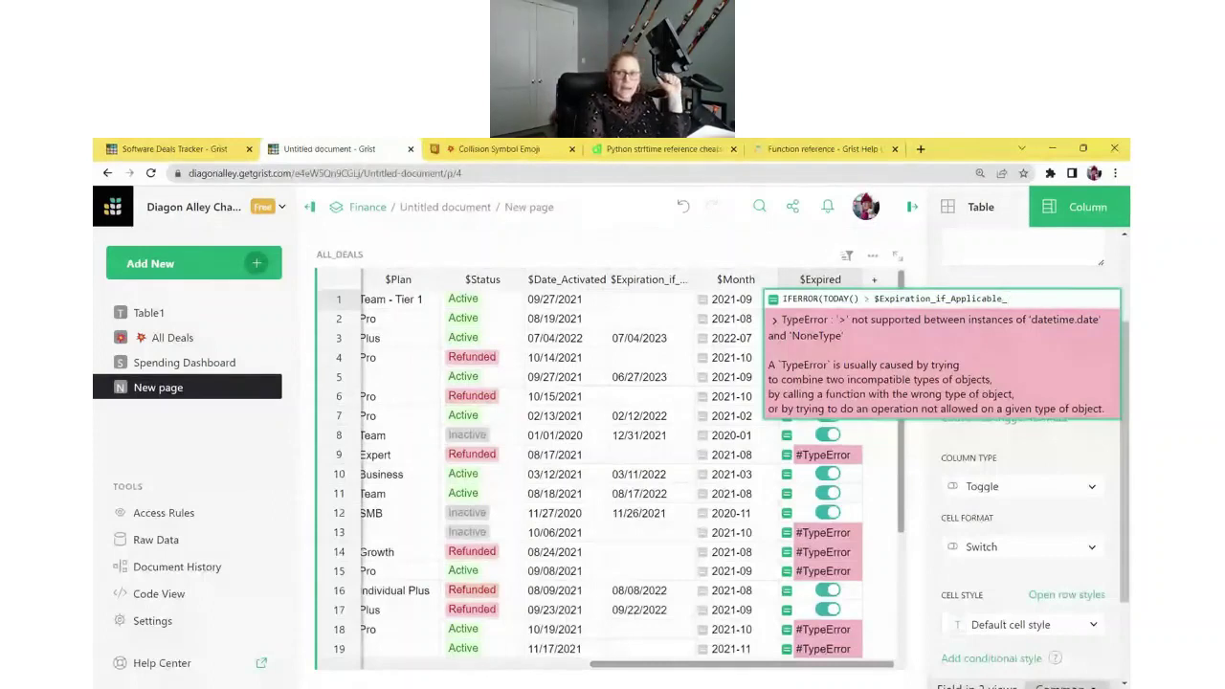
pyautogui.write(',')
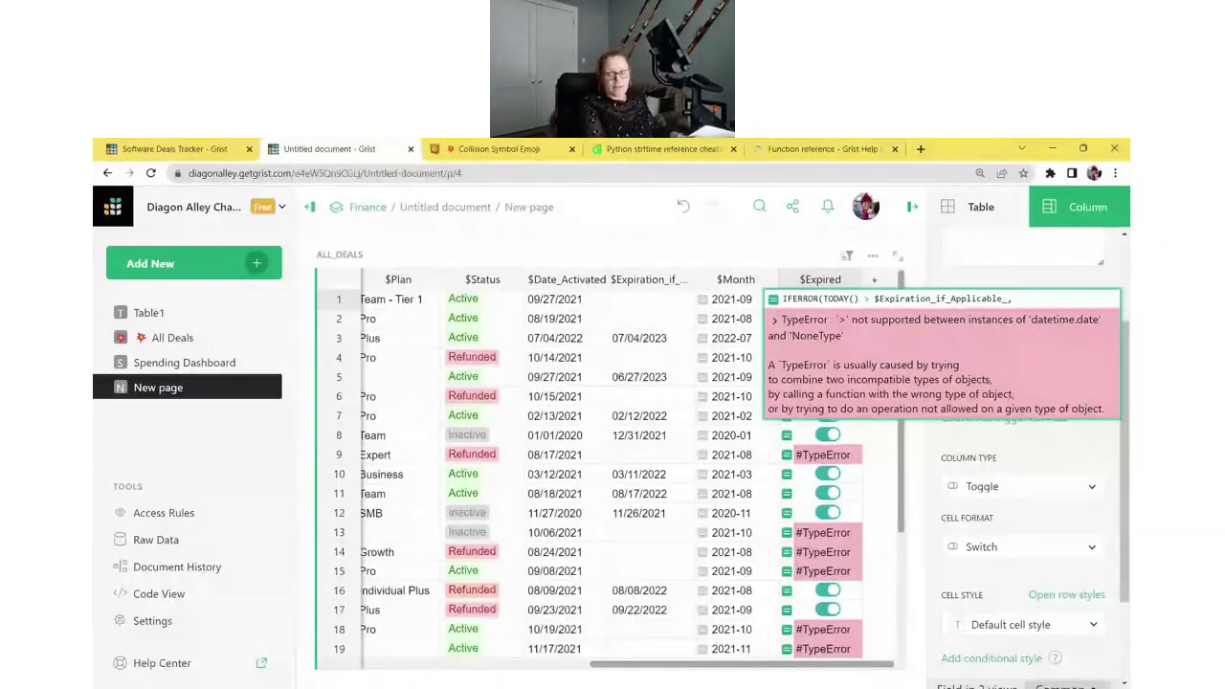
pyautogui.write(' fa')
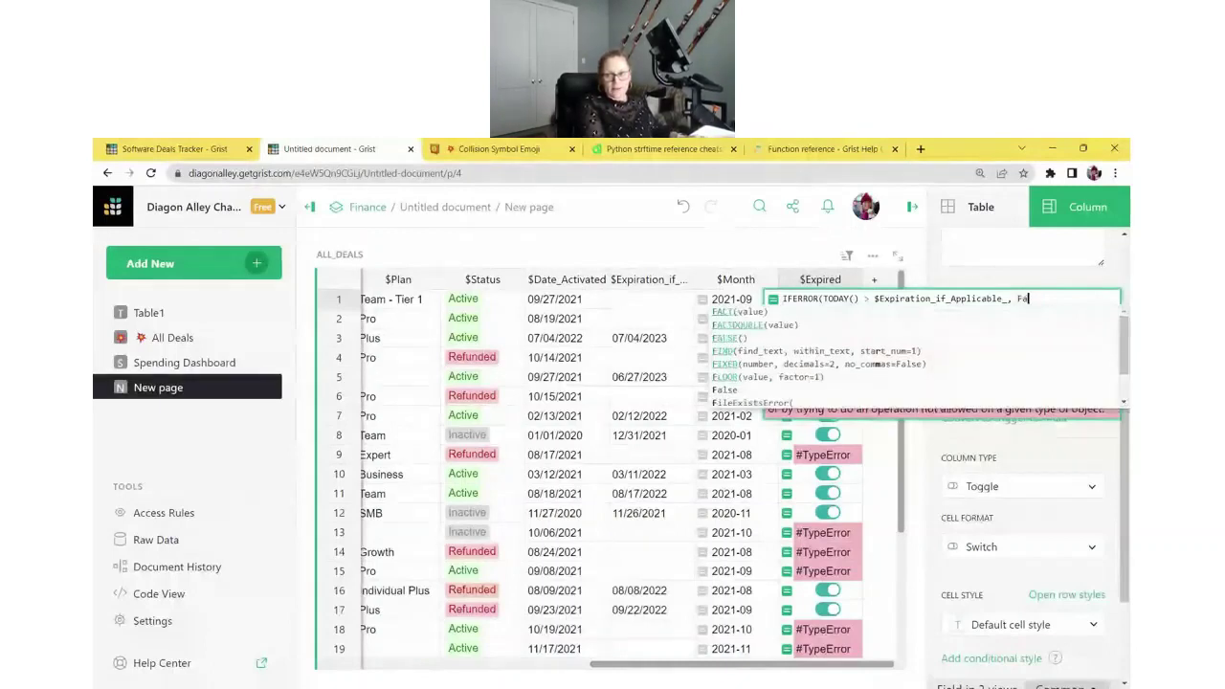
pyautogui.write('lse')
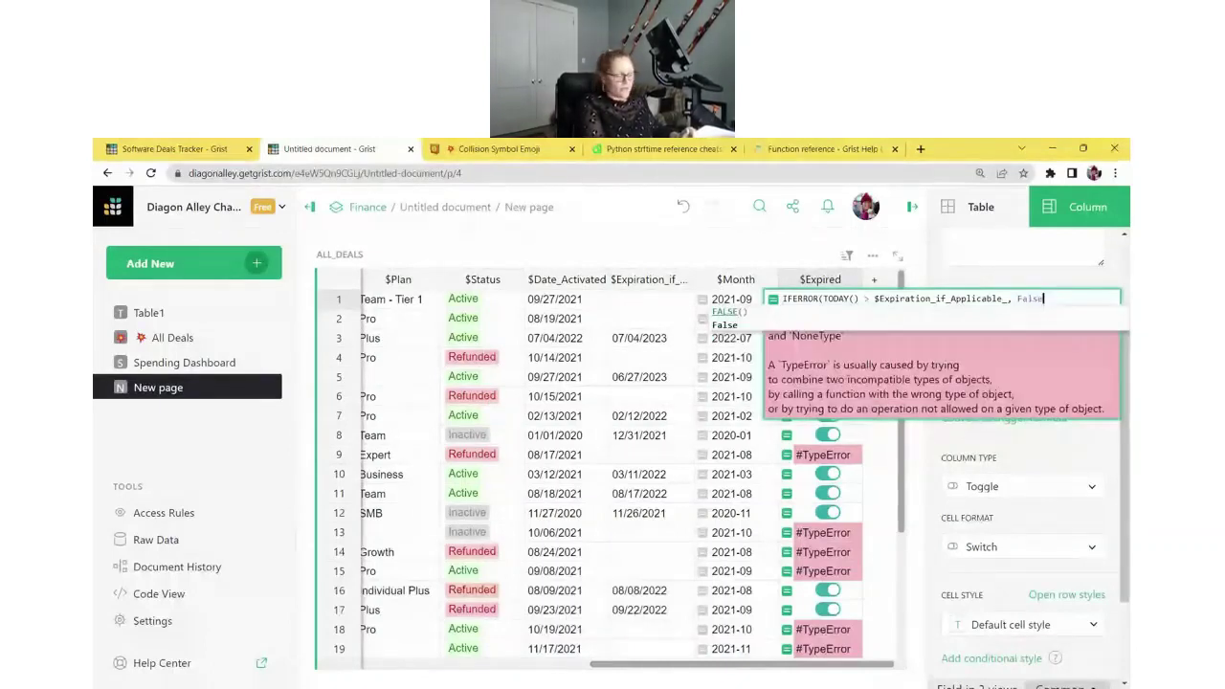
pyautogui.write(')')
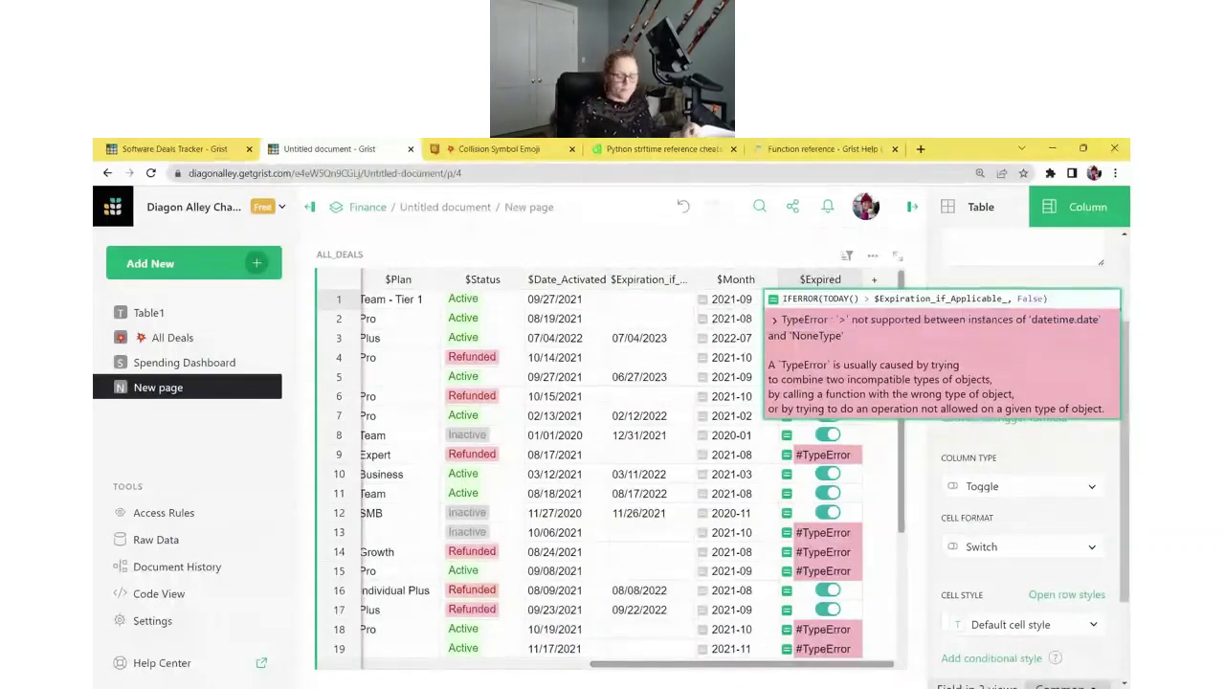
pyautogui.press('Return')
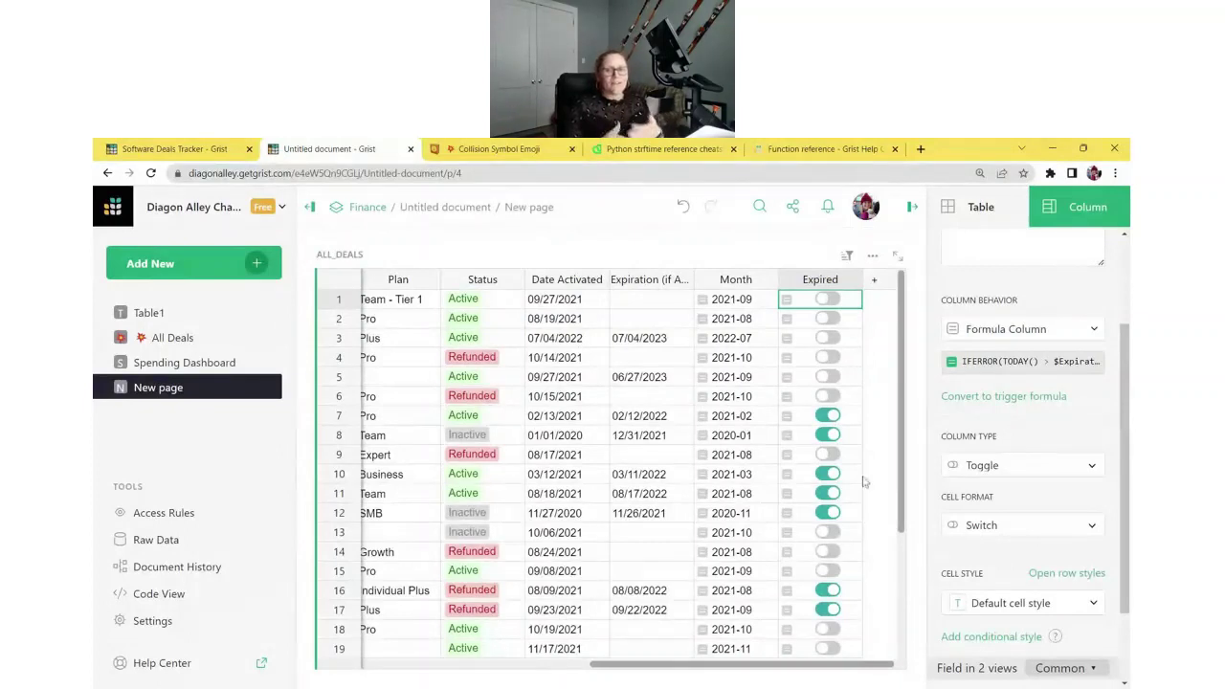
# Step: Compare the Expiration cells in rows 1 and 2 with their Expired switches
pyautogui.click(636, 328)
pyautogui.click(658, 297)
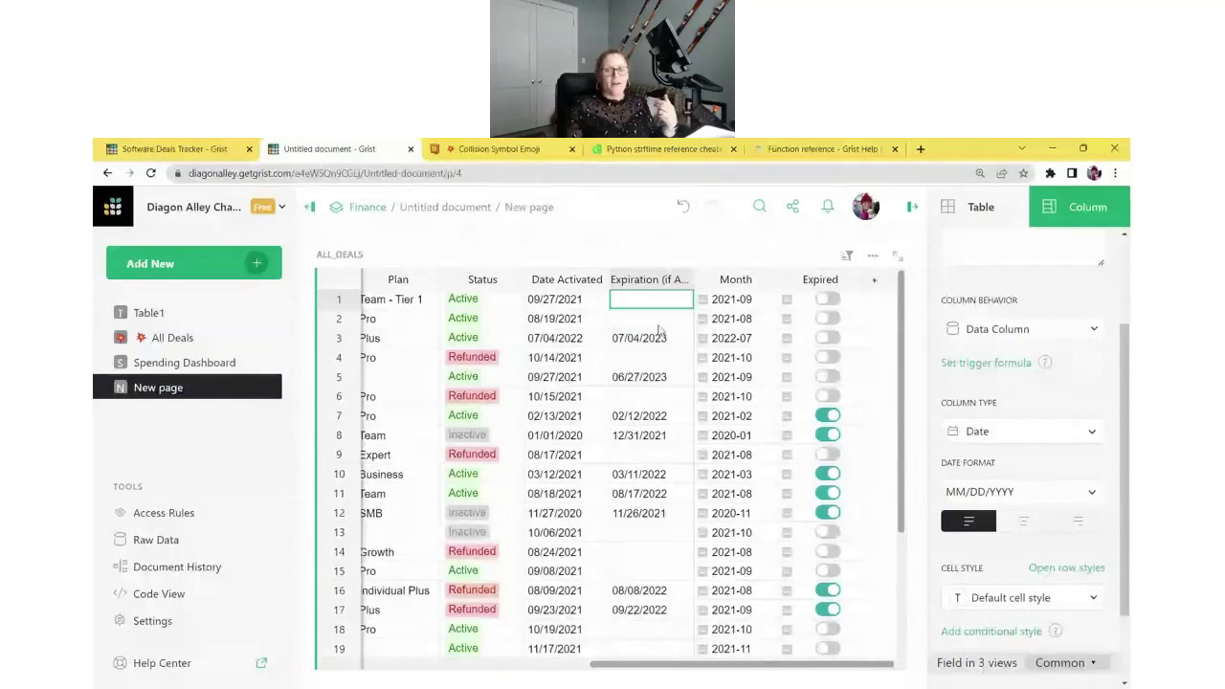
pyautogui.click(658, 333)
pyautogui.click(658, 323)
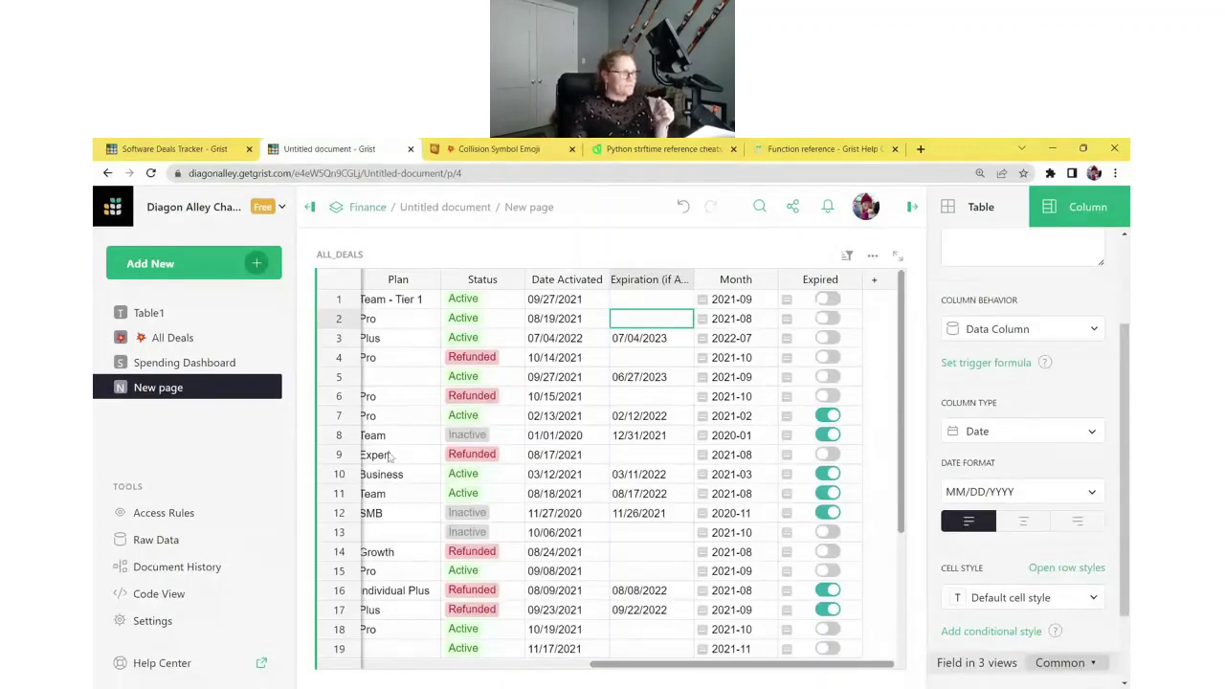
# Step: Set the Expired column's cell style text color to red #E00A17 and apply it
pyautogui.click(849, 357)
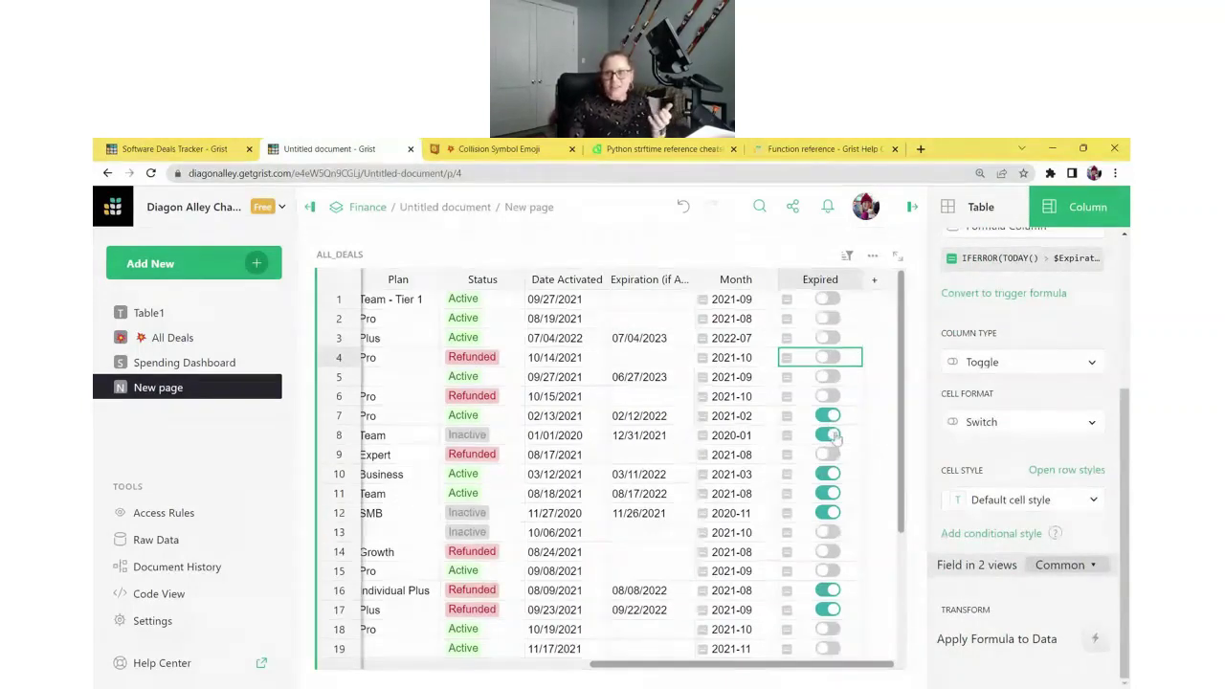
pyautogui.click(990, 499)
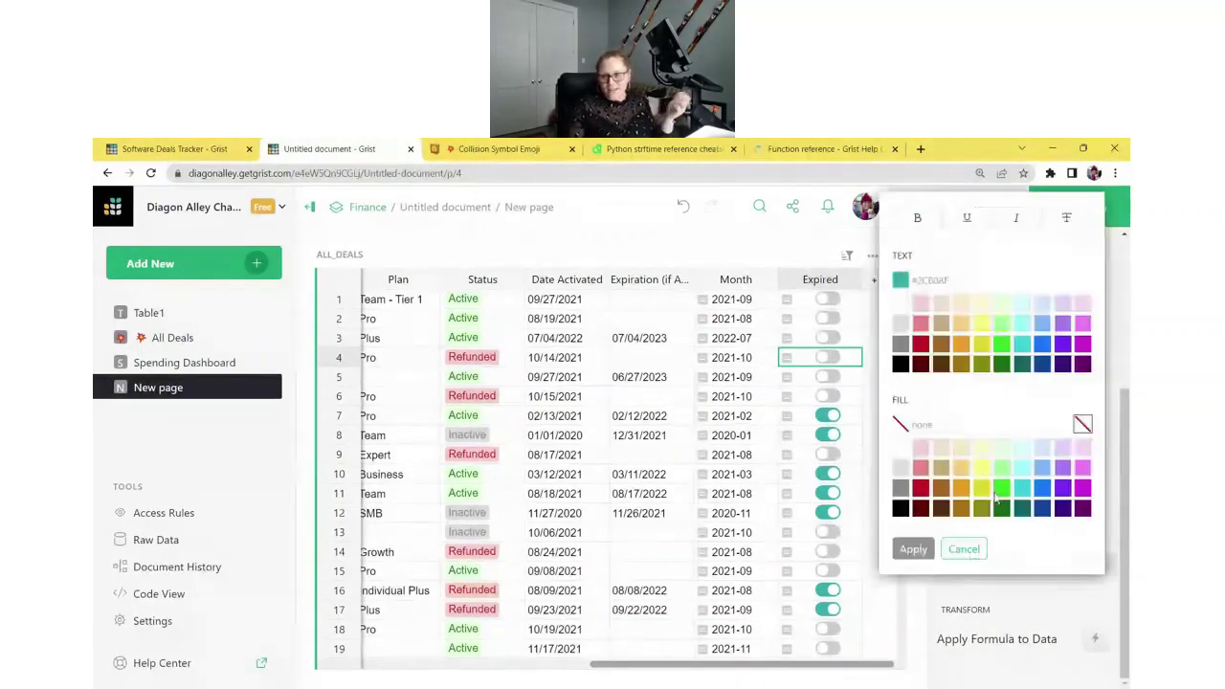
pyautogui.click(921, 343)
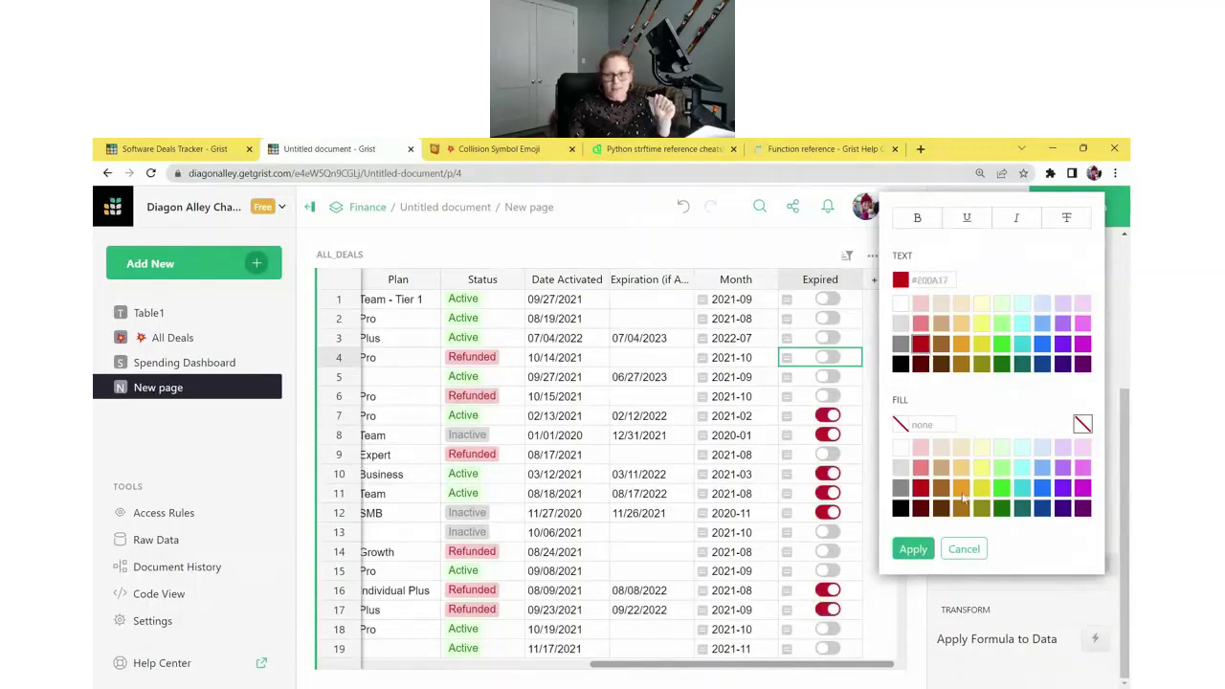
pyautogui.click(913, 549)
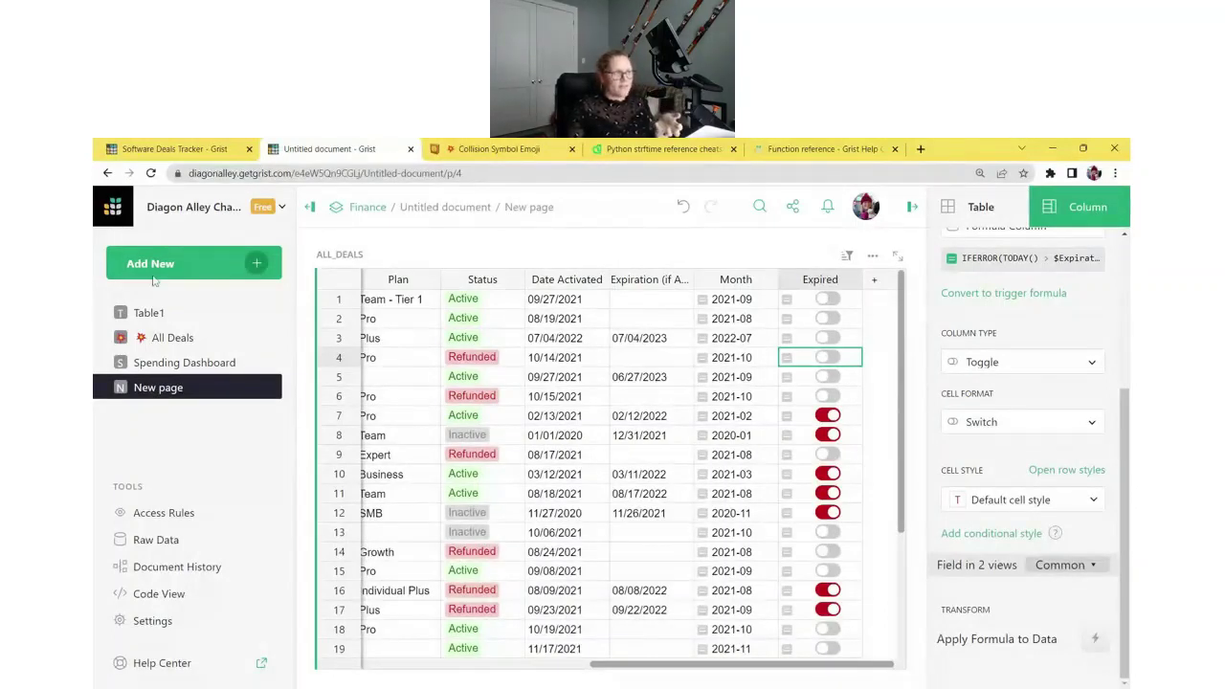
# Step: Filter the table on the Expired column to exclude false values, unpin the filter, and save it
pyautogui.click(847, 255)
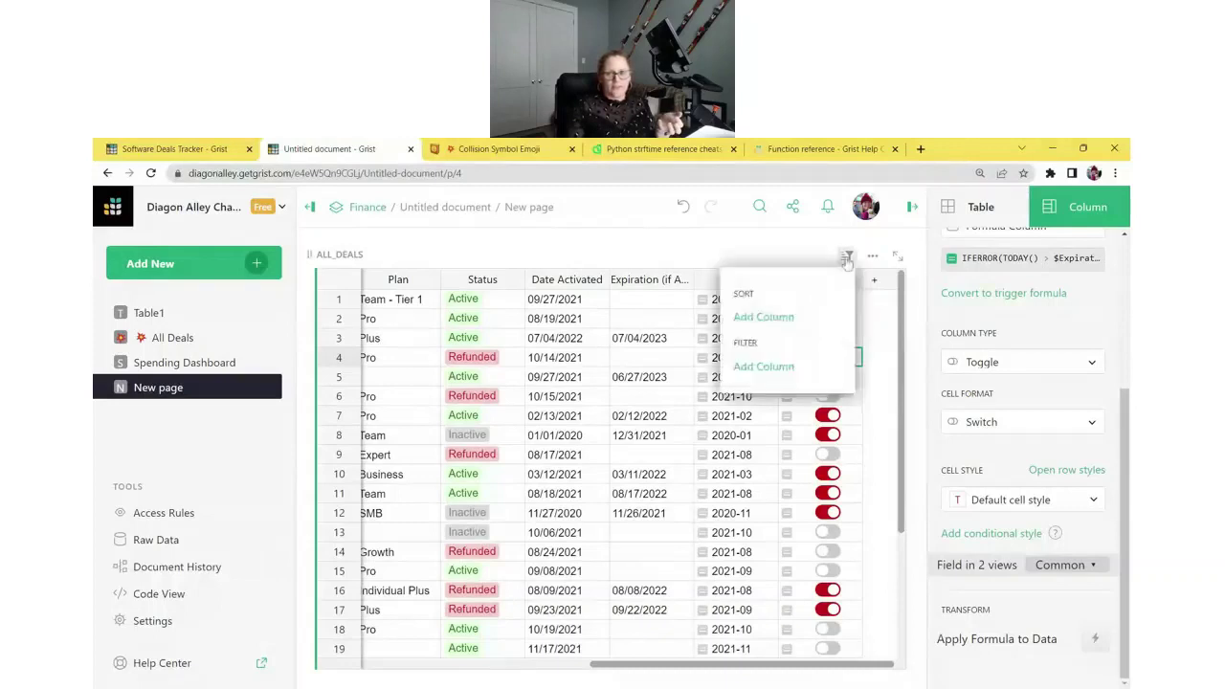
pyautogui.click(789, 371)
pyautogui.click(687, 561)
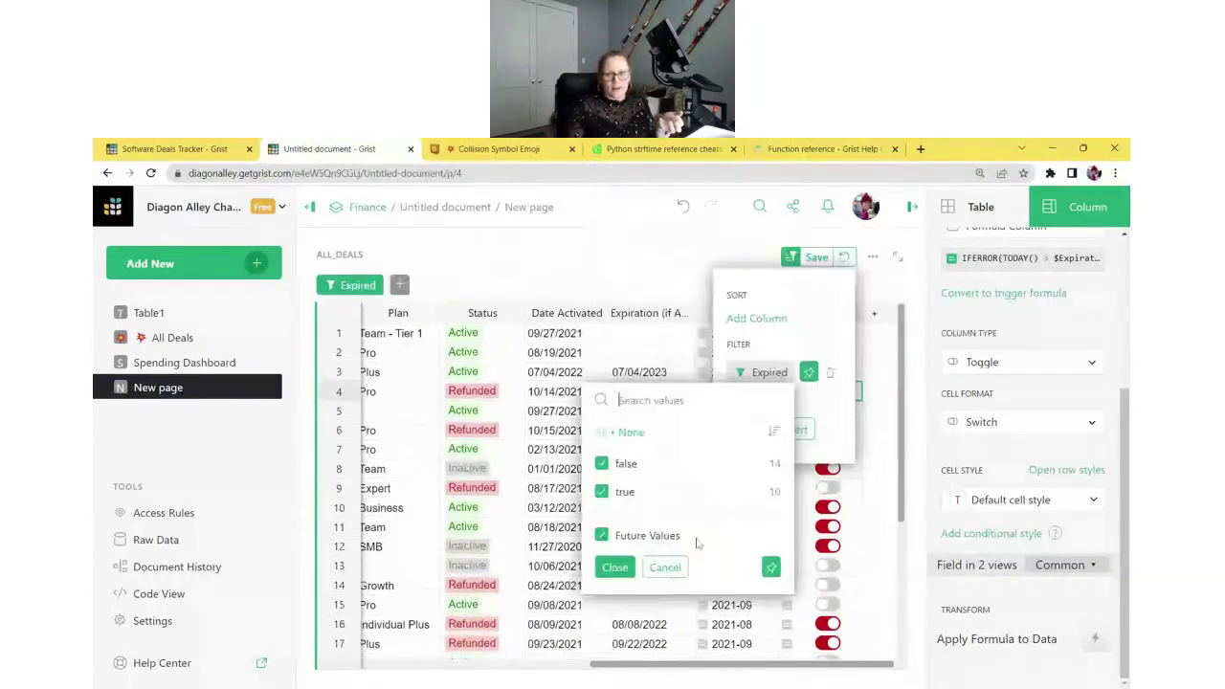
pyautogui.click(623, 464)
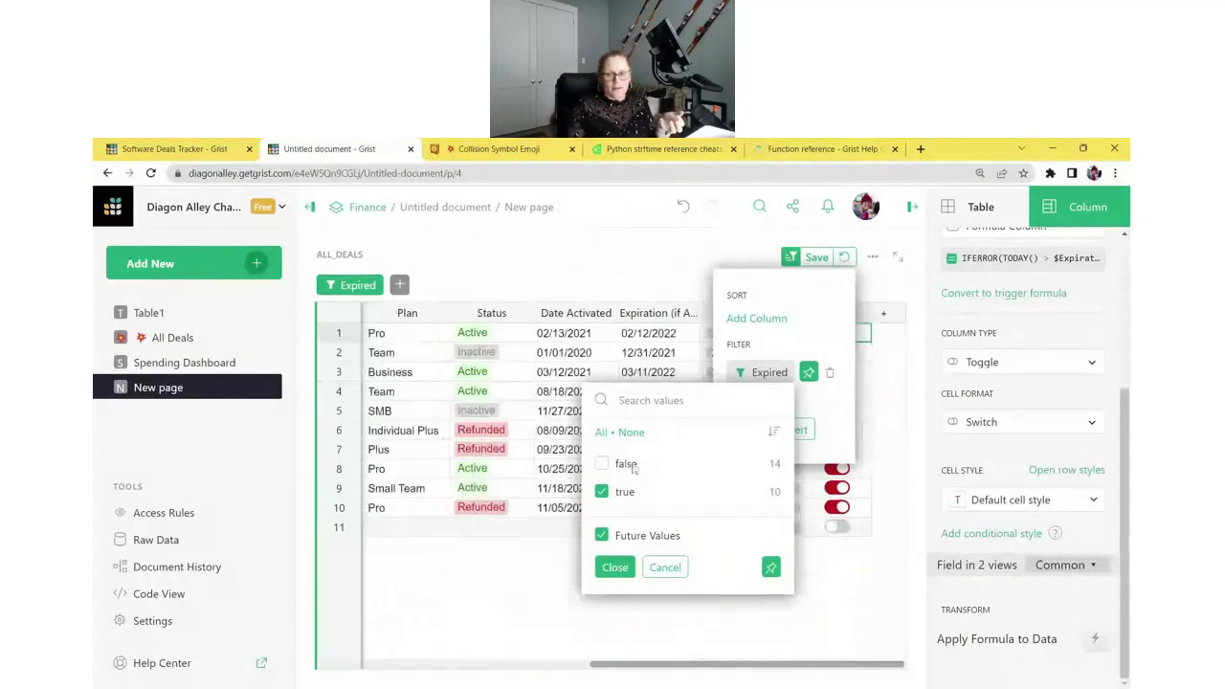
pyautogui.click(614, 571)
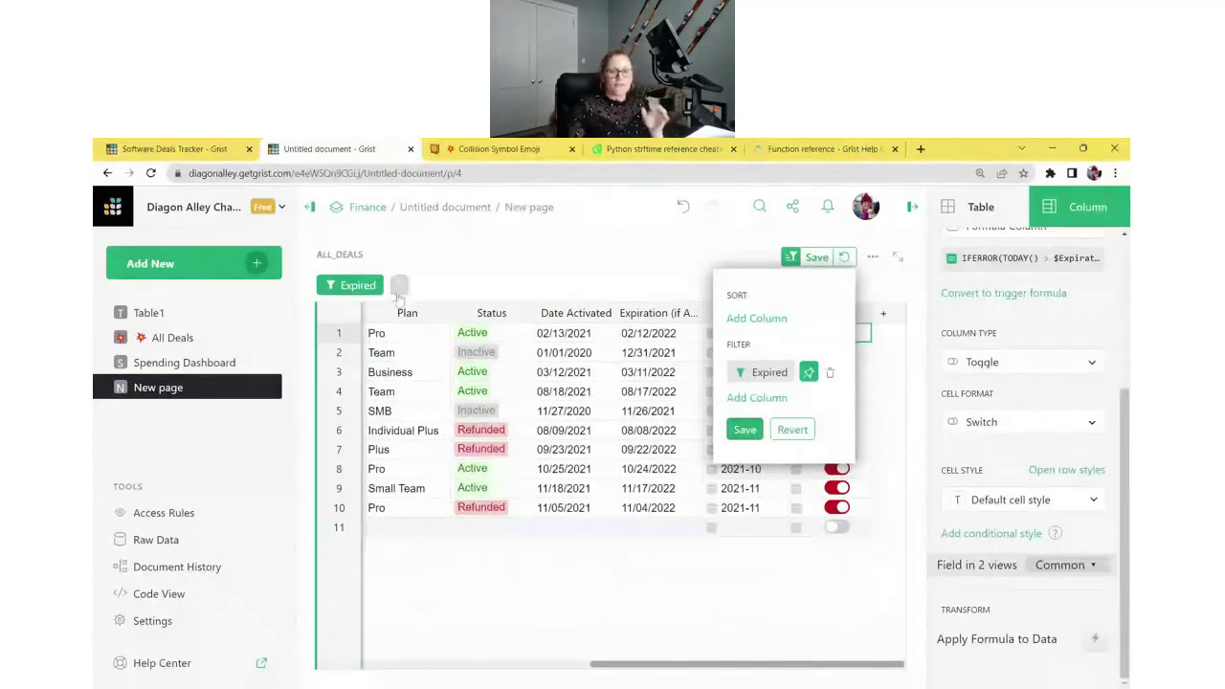
pyautogui.click(809, 374)
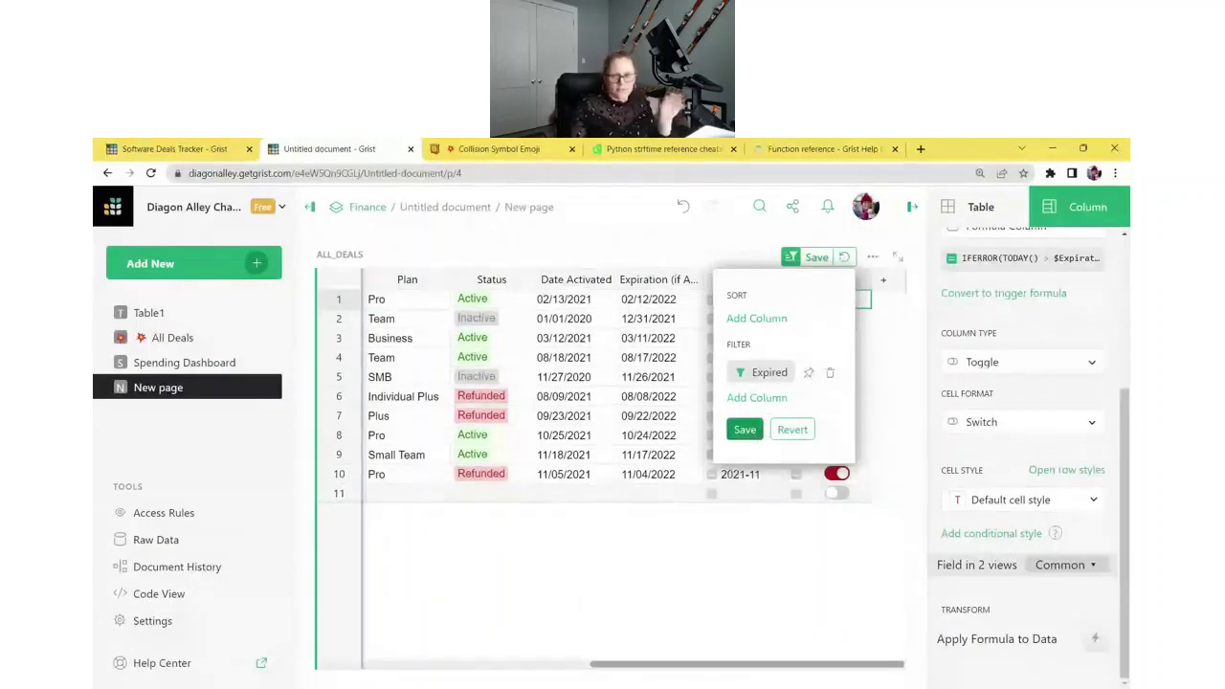
pyautogui.click(753, 435)
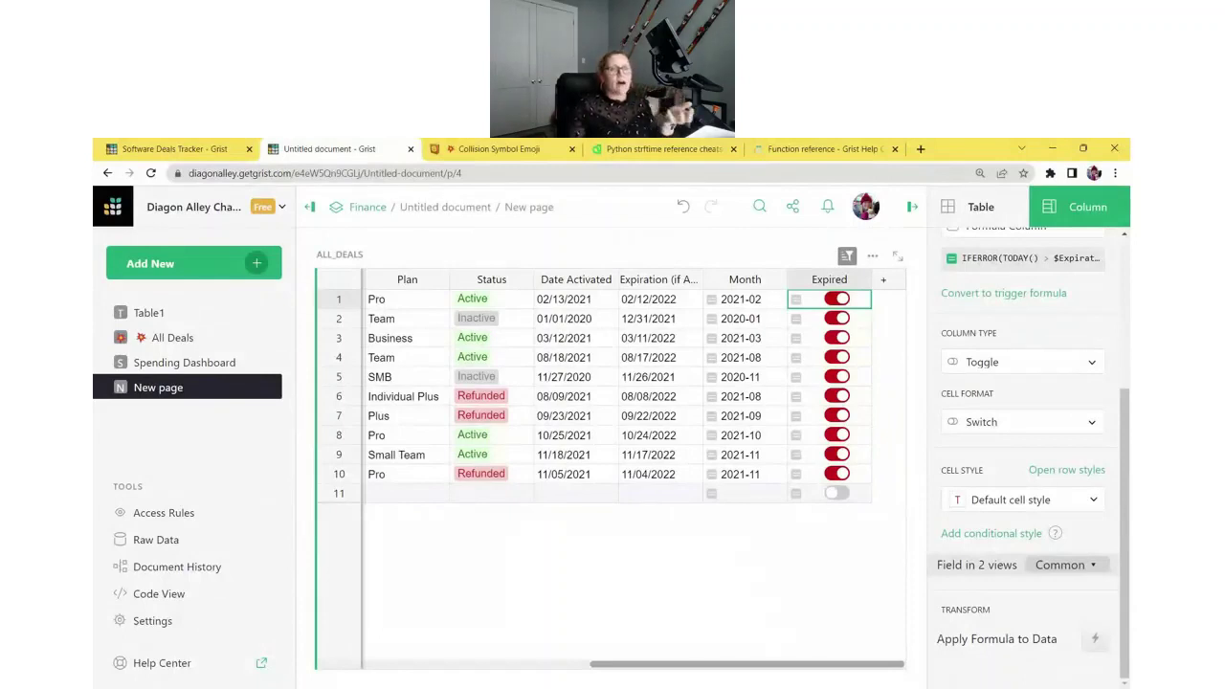
# Step: Set the All_Deals table's widget title to EXPIRED, keeping the data table name, and save it
pyautogui.click(356, 256)
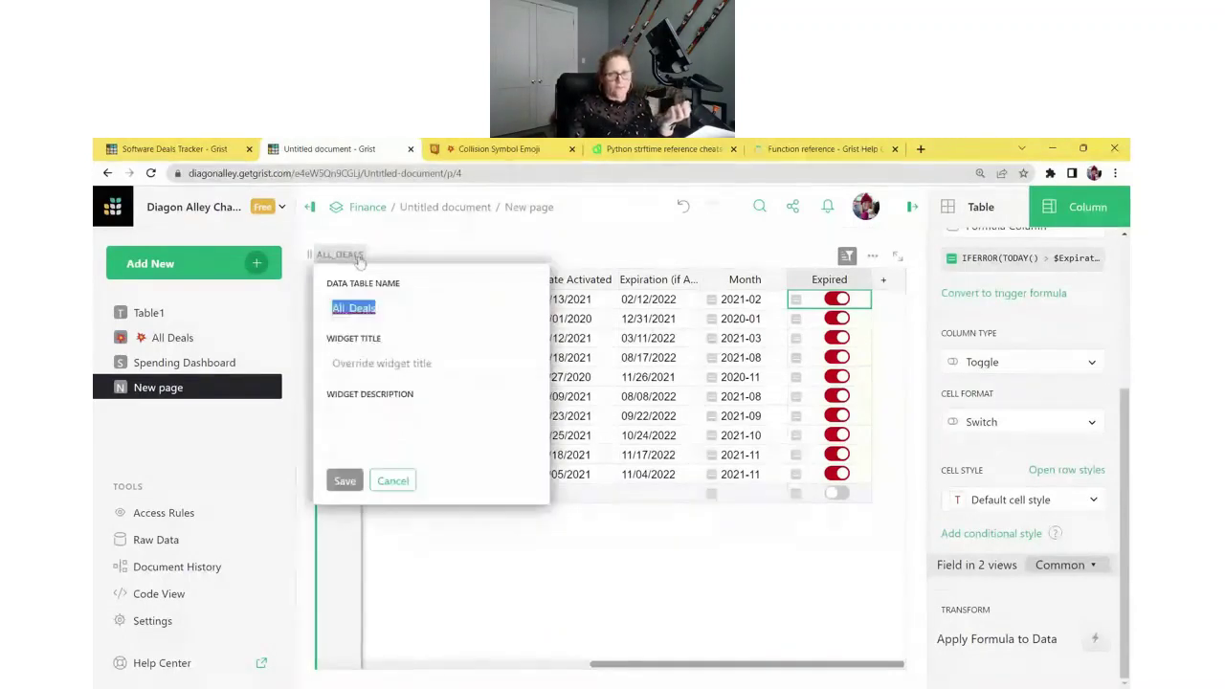
pyautogui.doubleClick(353, 307)
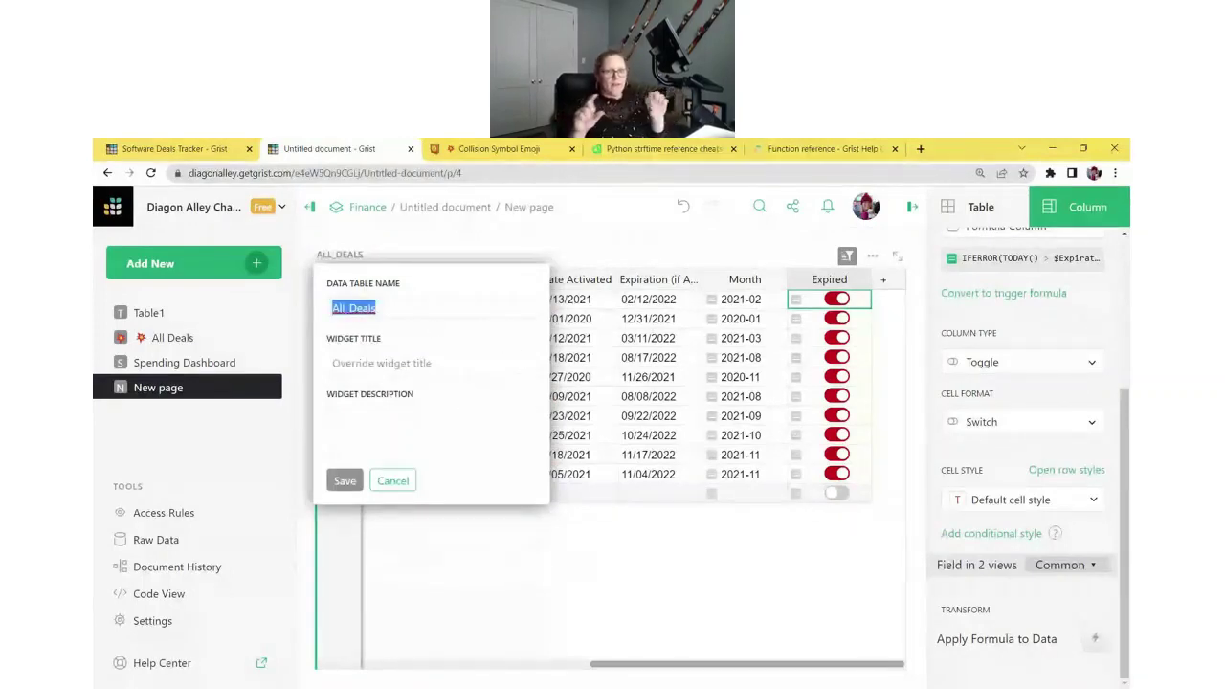
pyautogui.click(421, 364)
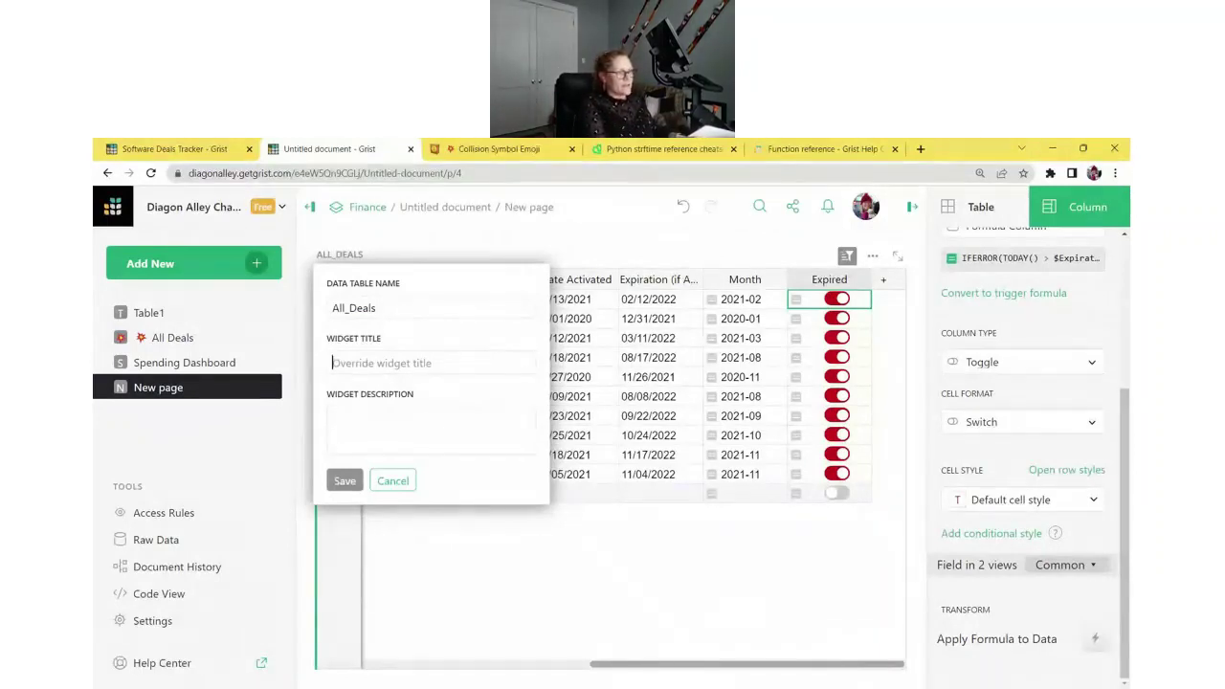
pyautogui.write('EXPIRED')
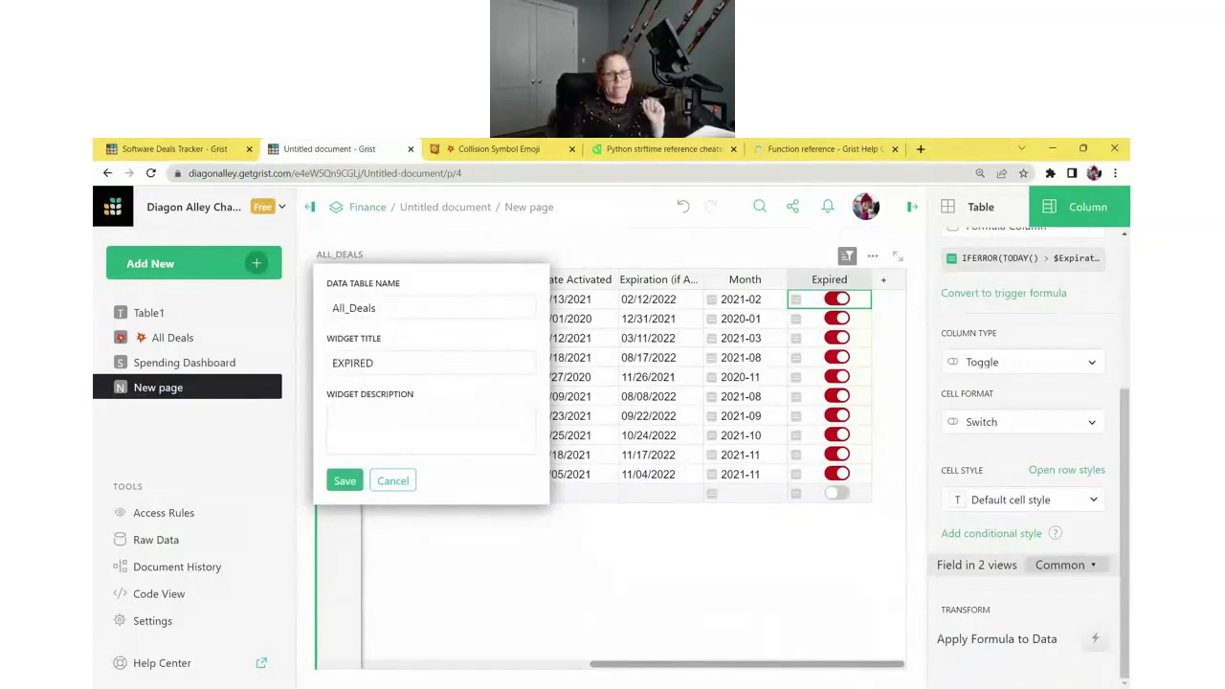
pyautogui.click(344, 481)
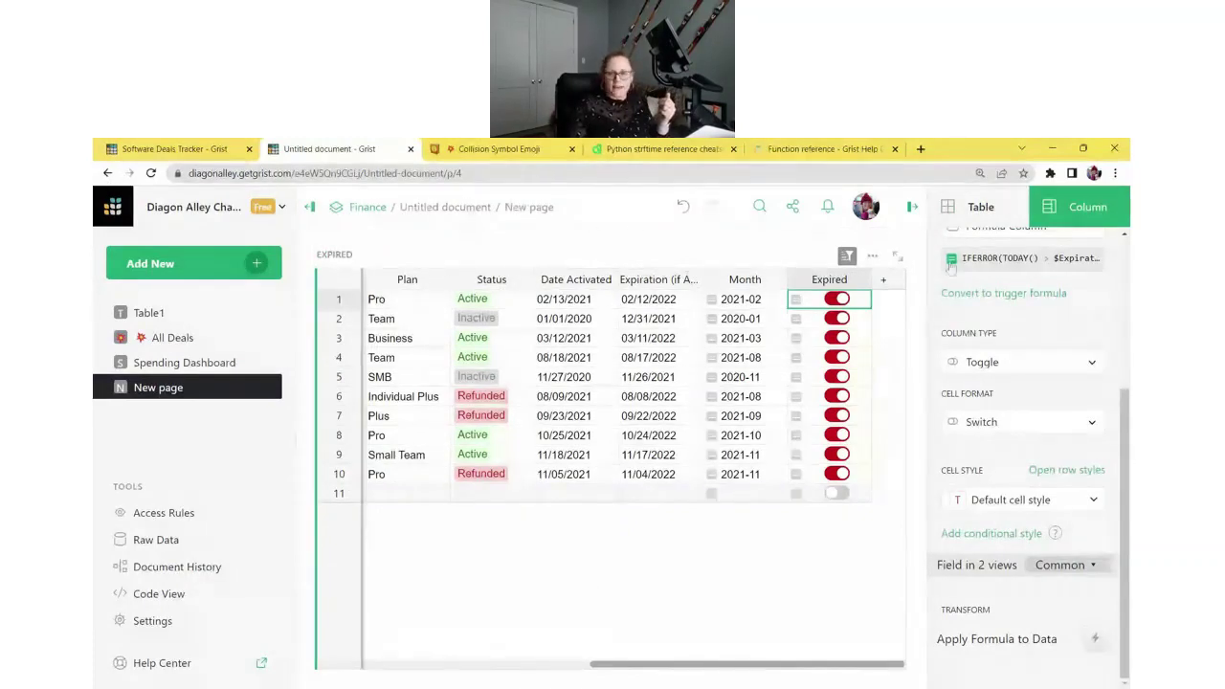
# Step: Mark all visible columns of the EXPIRED table for hiding except Product, License, Status and Expired
pyautogui.click(972, 218)
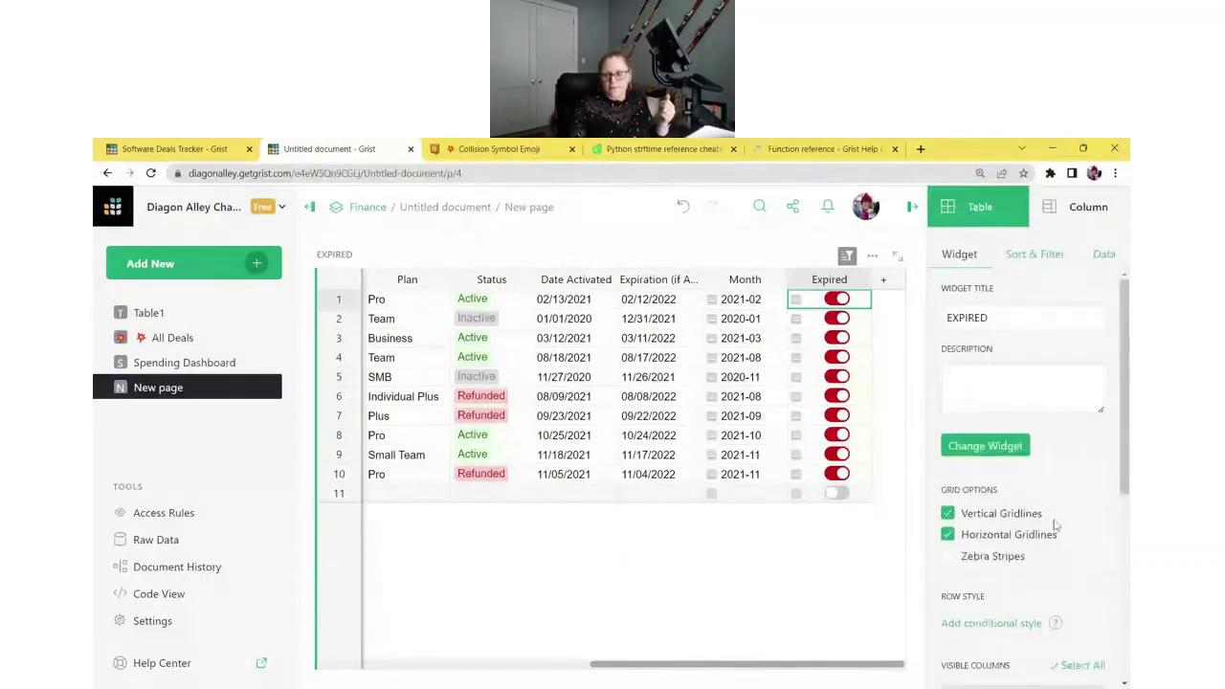
pyautogui.scroll(-5, 1053, 502)
pyautogui.click(1083, 305)
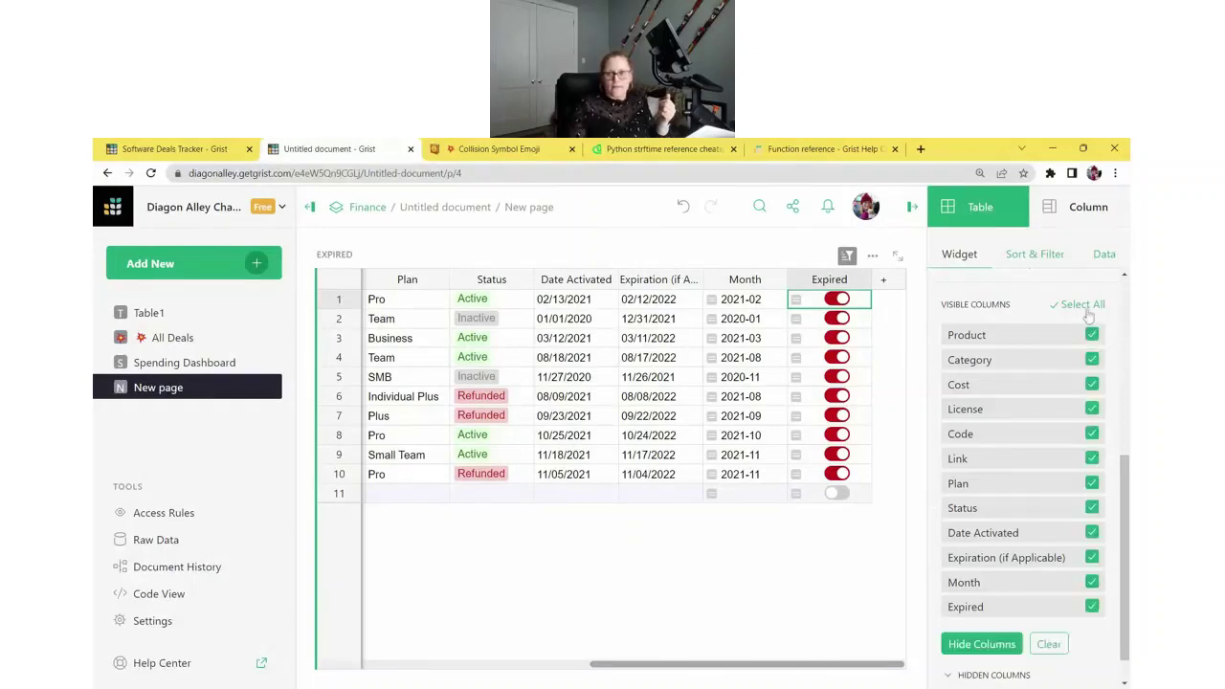
pyautogui.click(1092, 334)
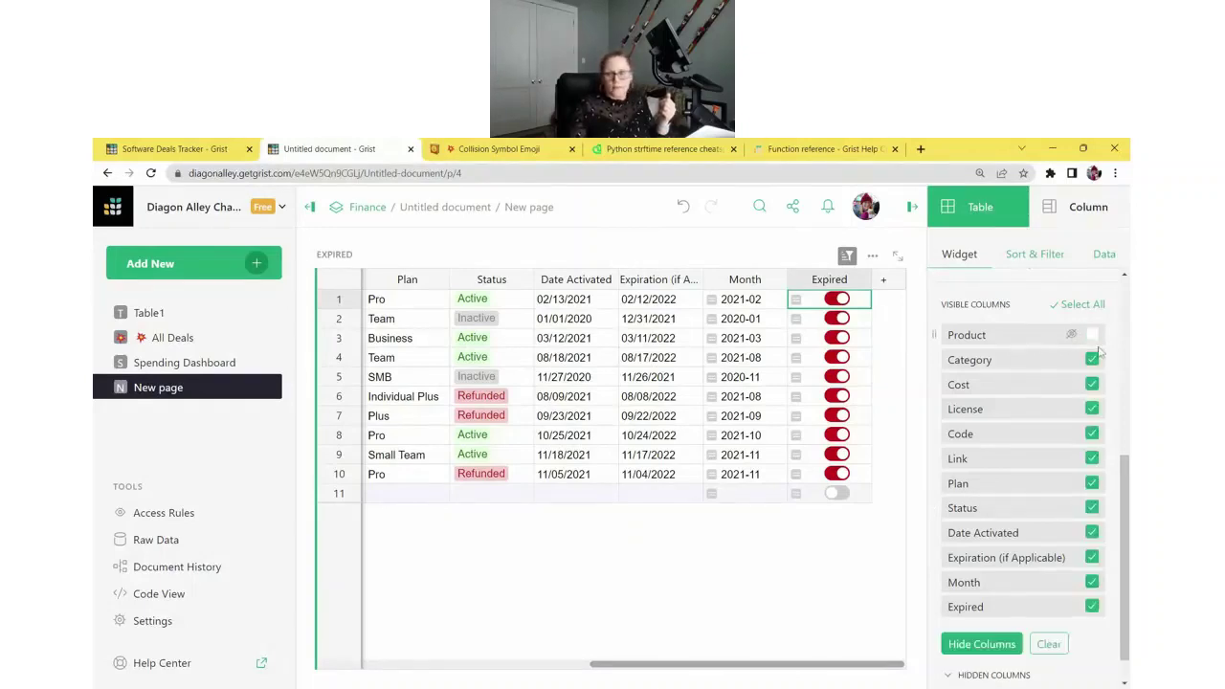
pyautogui.click(1093, 410)
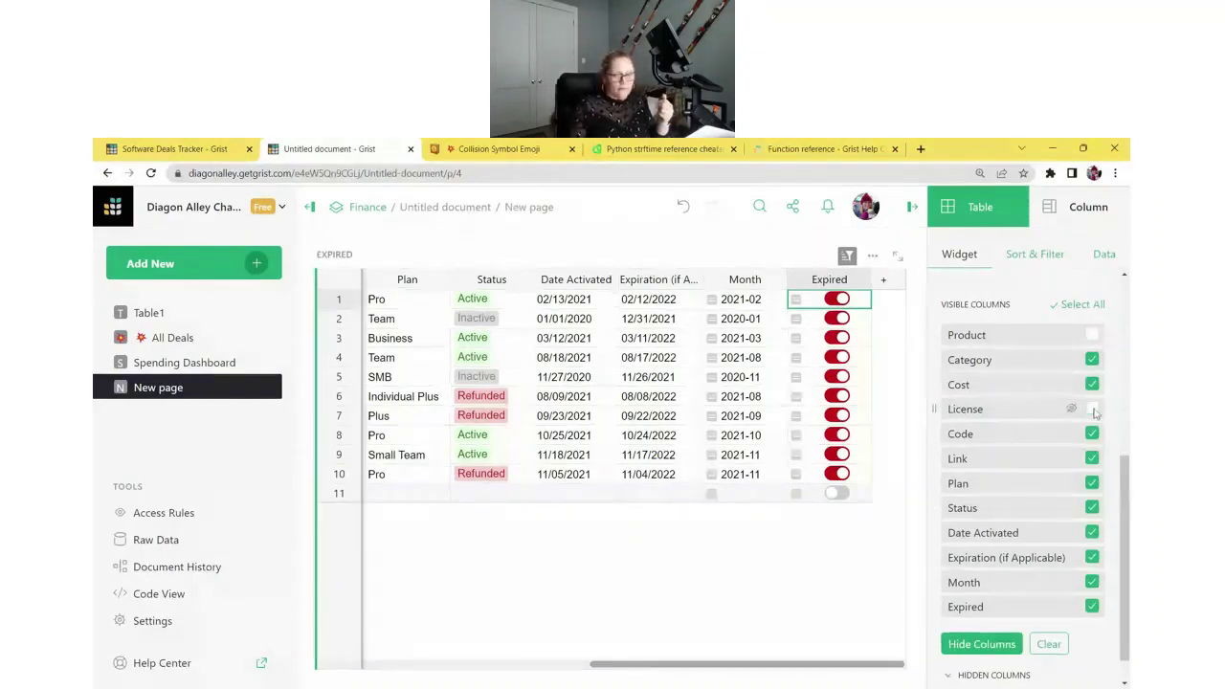
pyautogui.click(1093, 509)
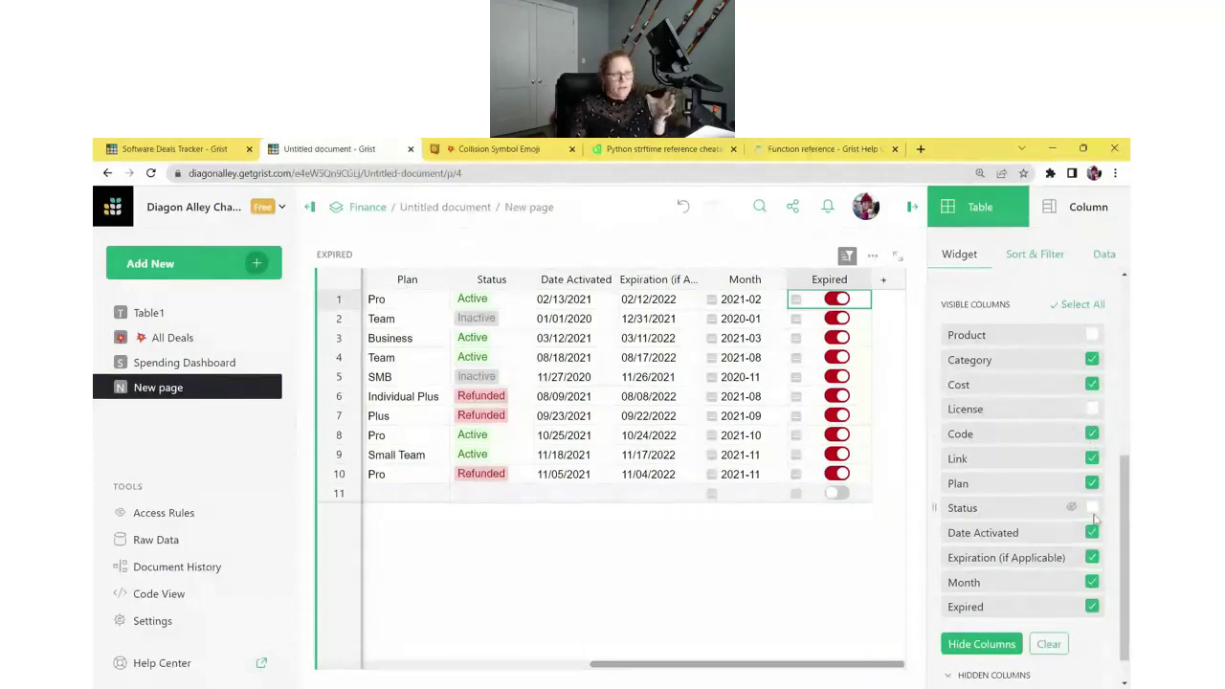
pyautogui.click(1092, 605)
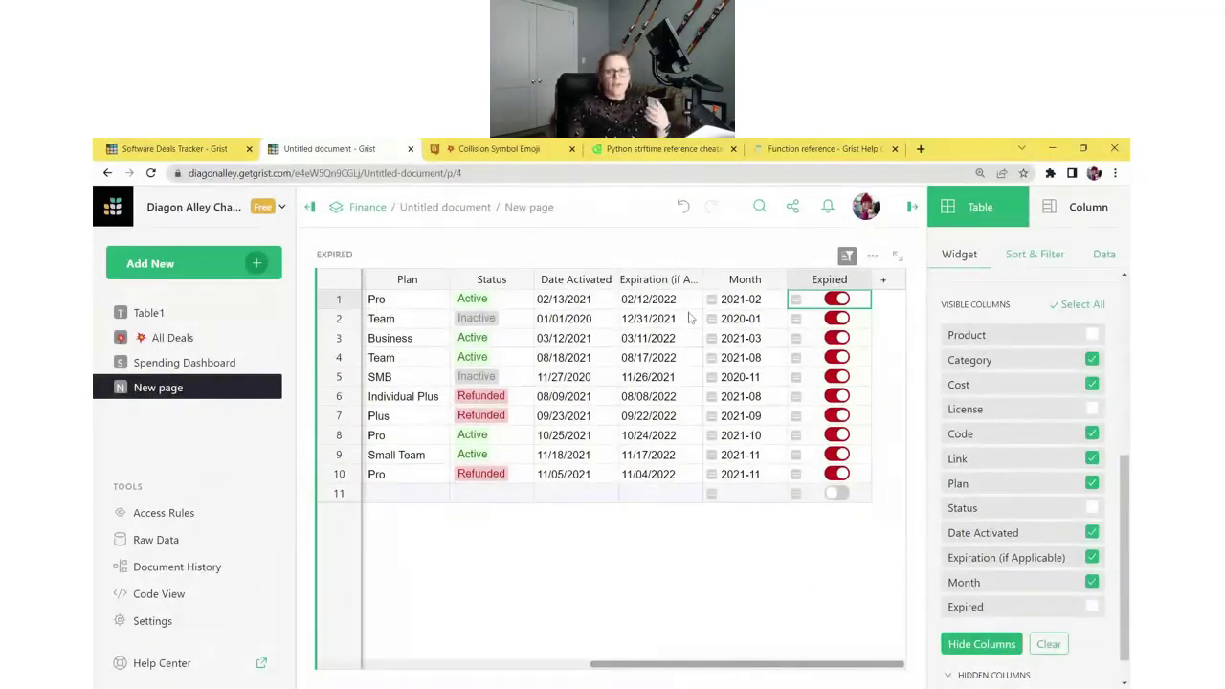
pyautogui.click(647, 304)
pyautogui.keyDown('shift'); pyautogui.click(733, 317); pyautogui.keyUp('shift')
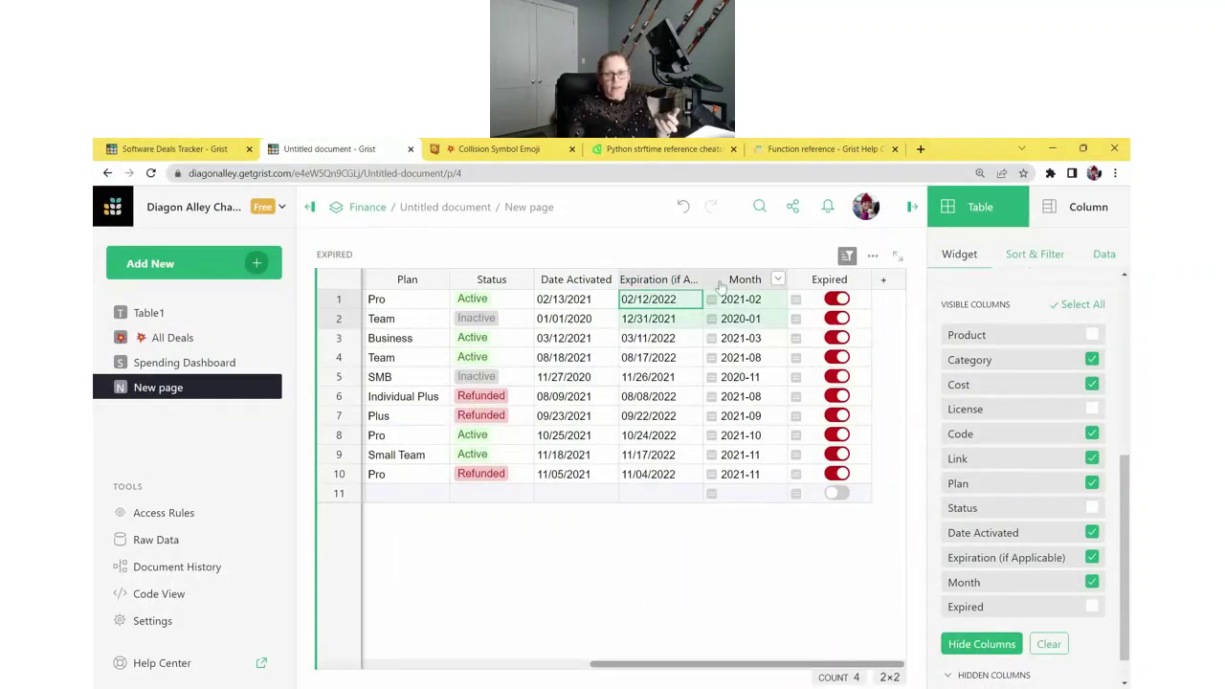
pyautogui.rightClick(719, 285)
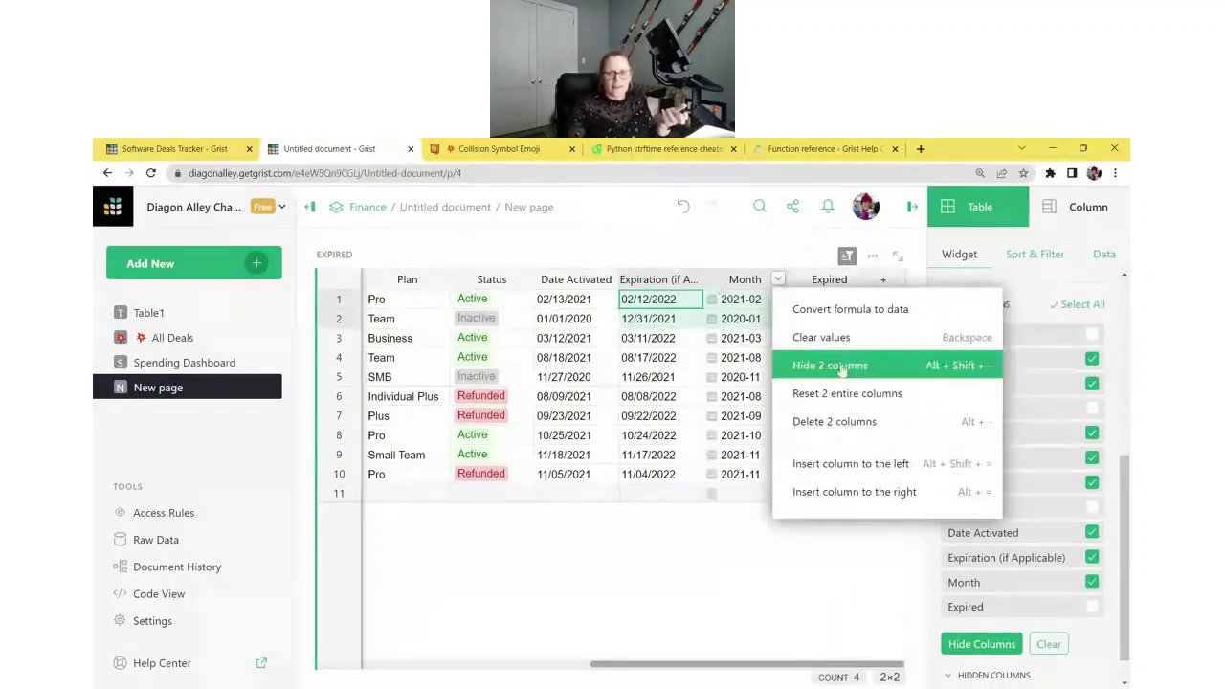
pyautogui.click(1030, 354)
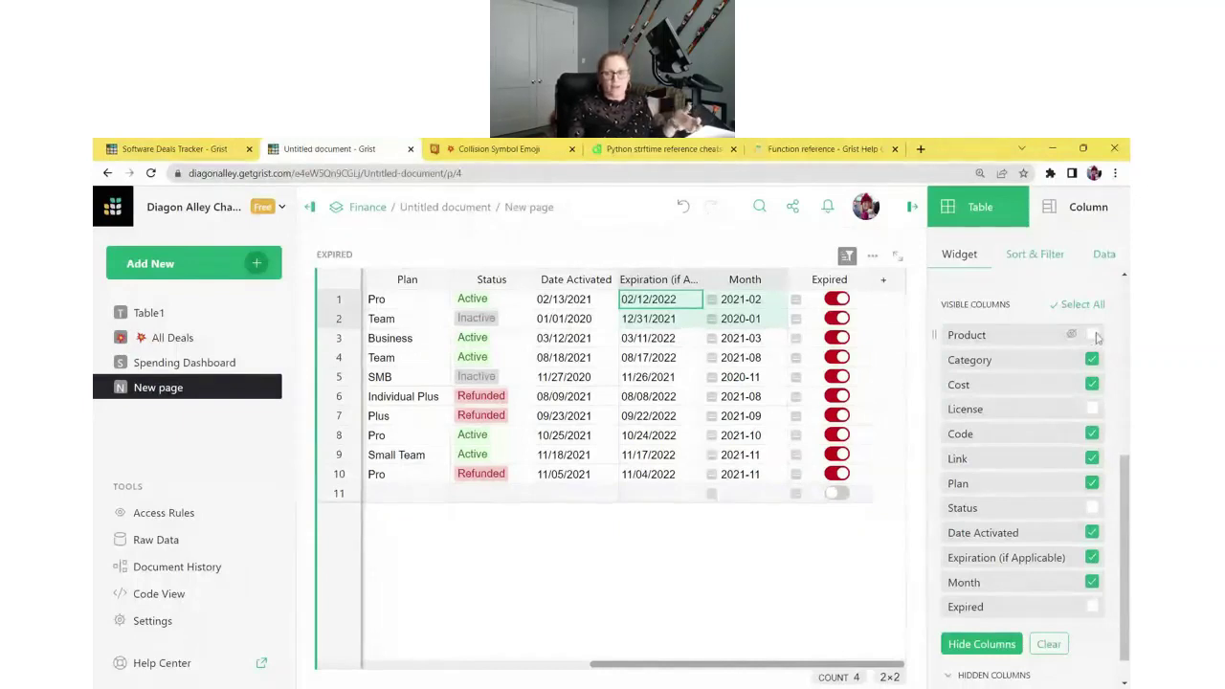
# Step: Hide the marked columns so the EXPIRED table keeps only Product, License, Status and Expired
pyautogui.click(981, 643)
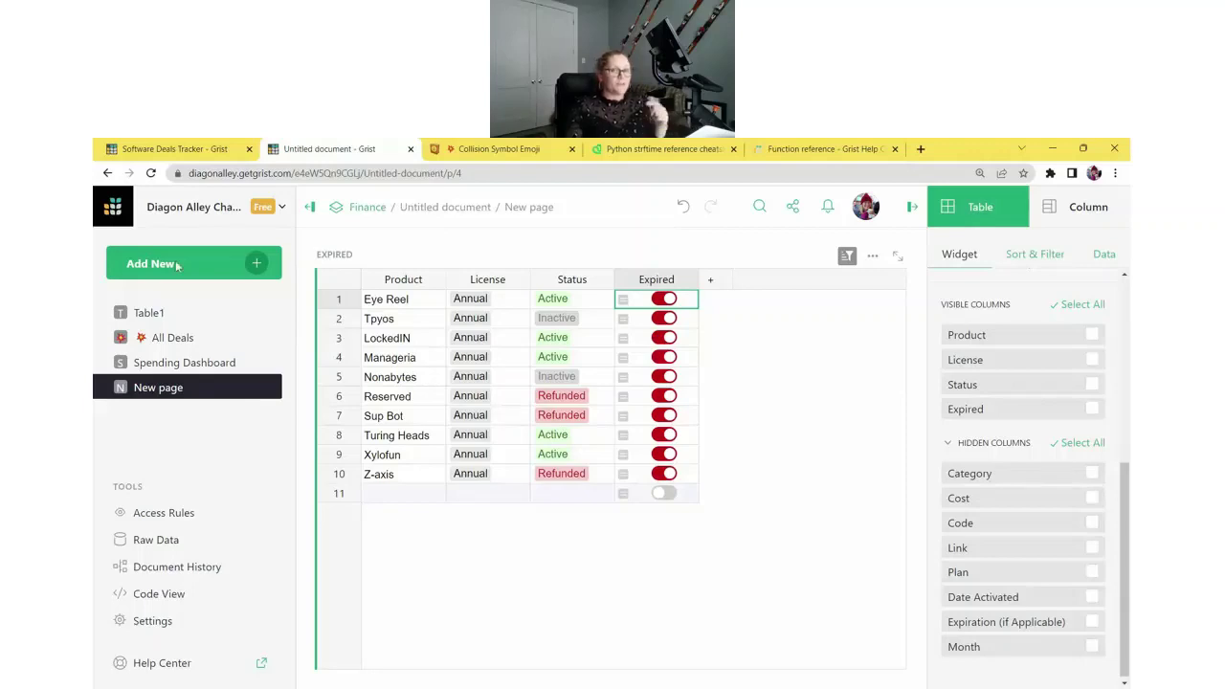
# Step: Add an All_Deals table widget to the page and place it below the EXPIRED table
pyautogui.click(242, 262)
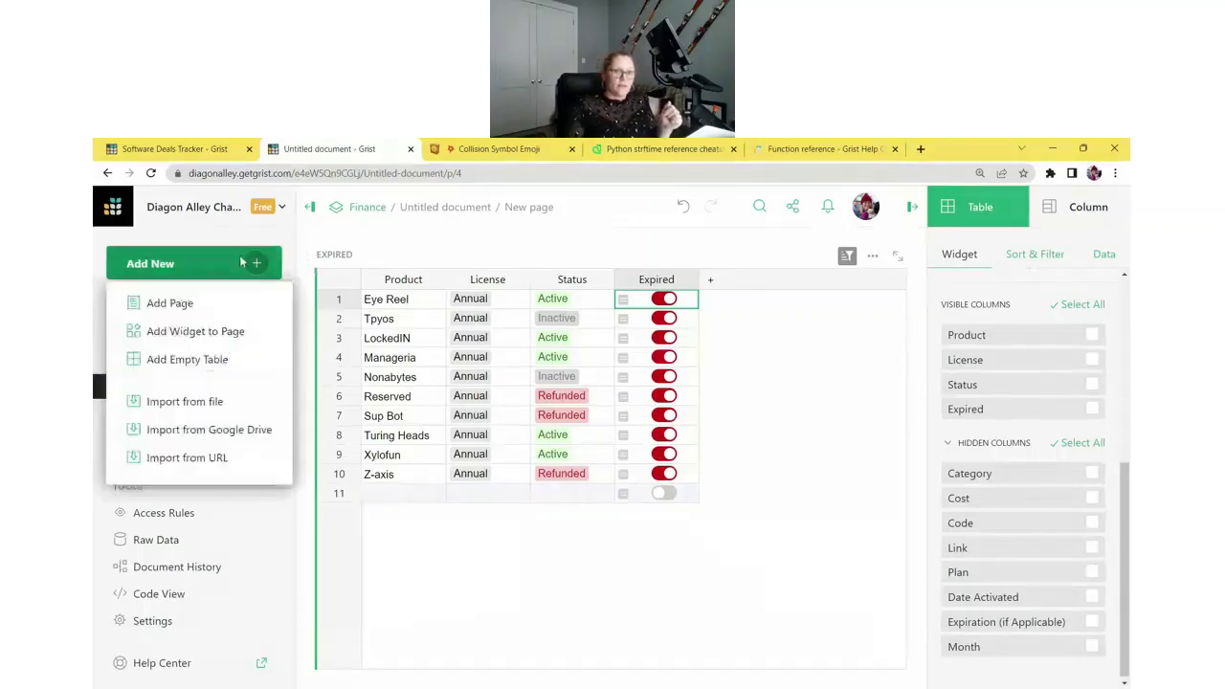
pyautogui.click(195, 332)
pyautogui.click(570, 296)
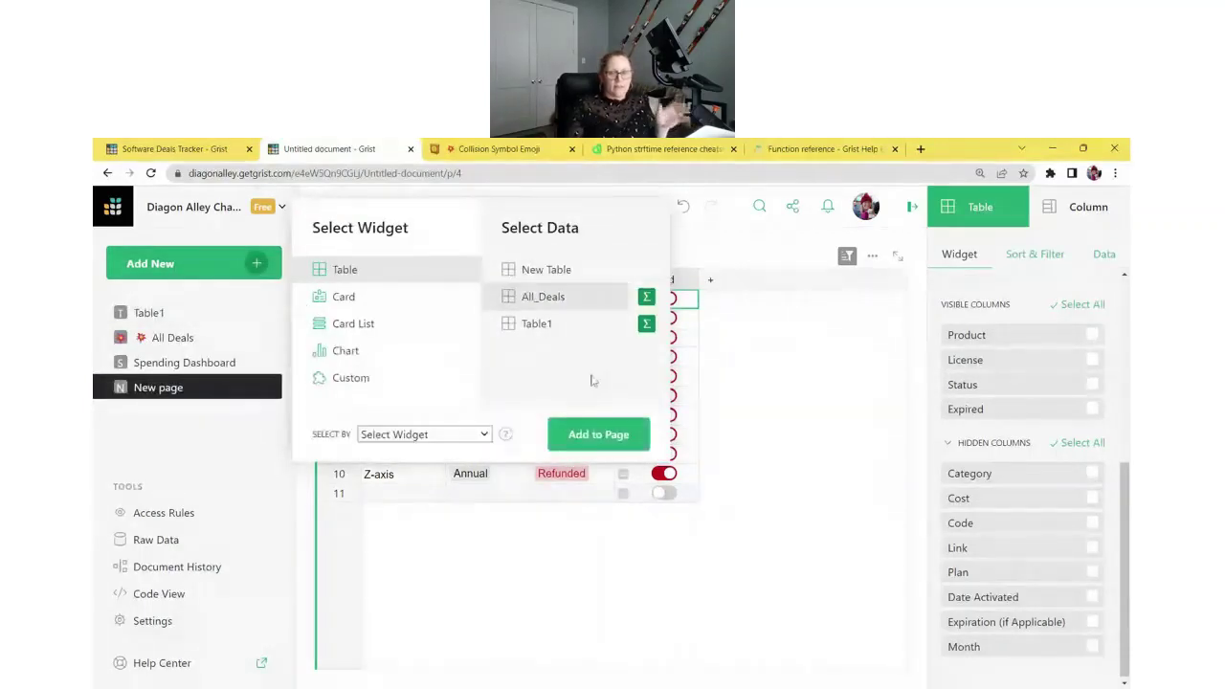
pyautogui.click(603, 435)
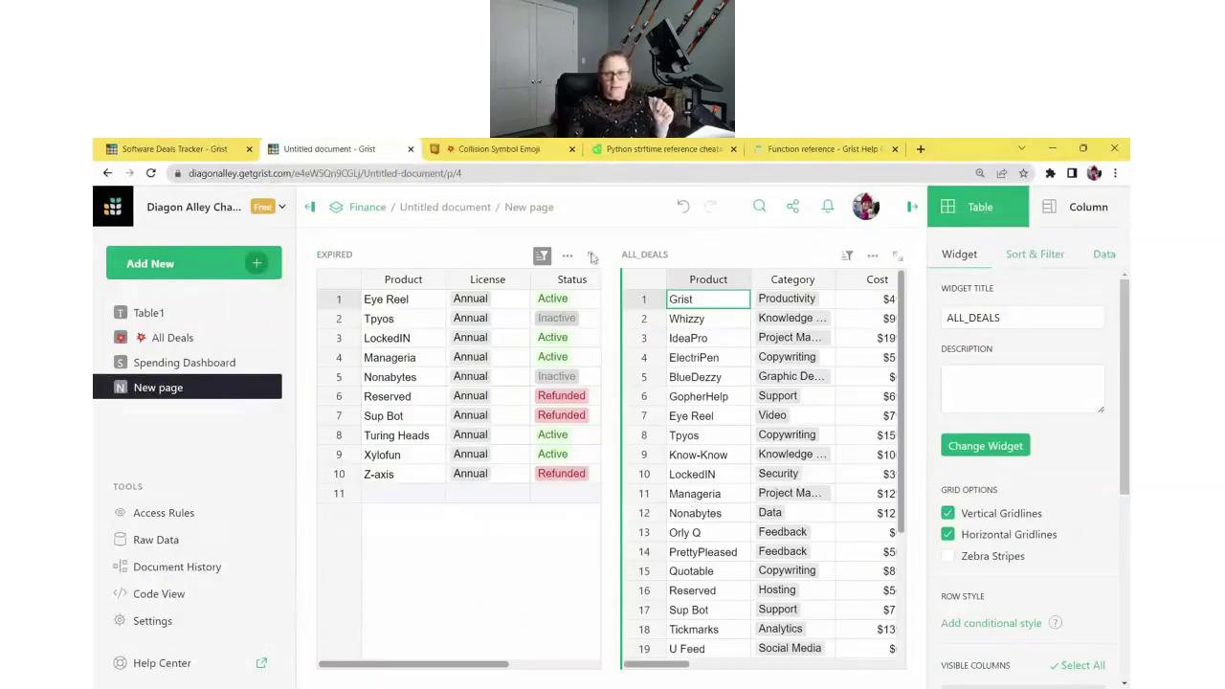
pyautogui.moveTo(626, 255); pyautogui.dragTo(858, 632)
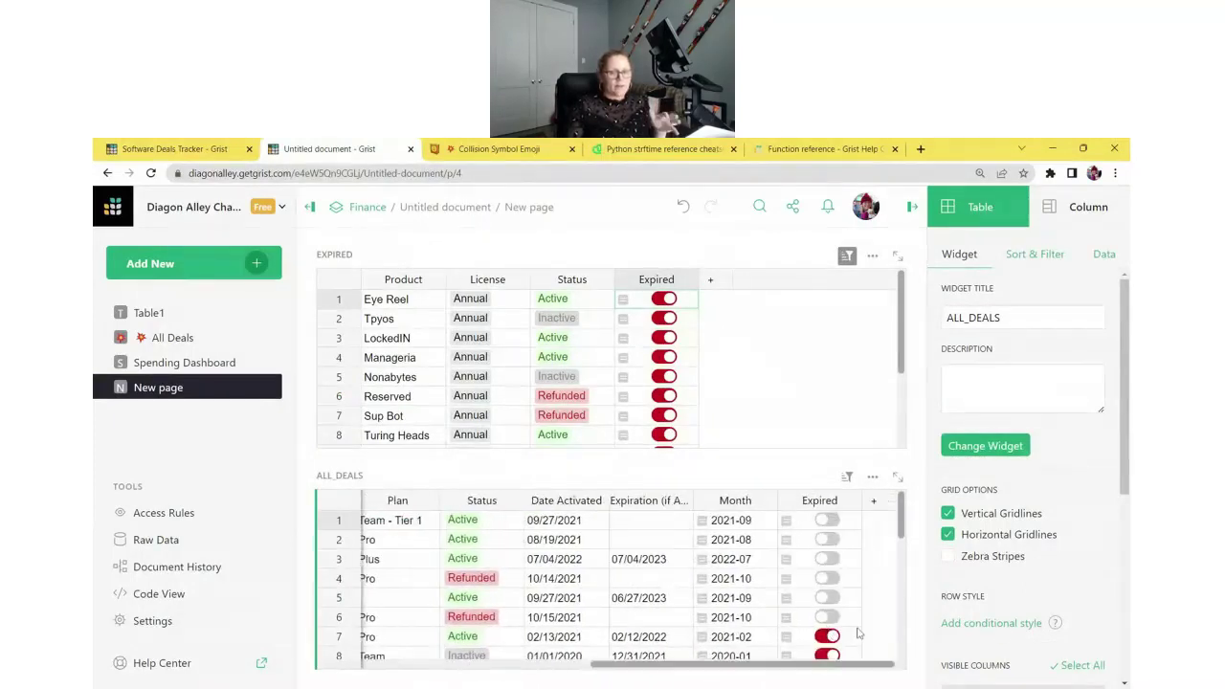
# Step: Add a new column labelled Expiring Soon after the Expired column in the ALL_DEALS table and save the label
pyautogui.click(651, 567)
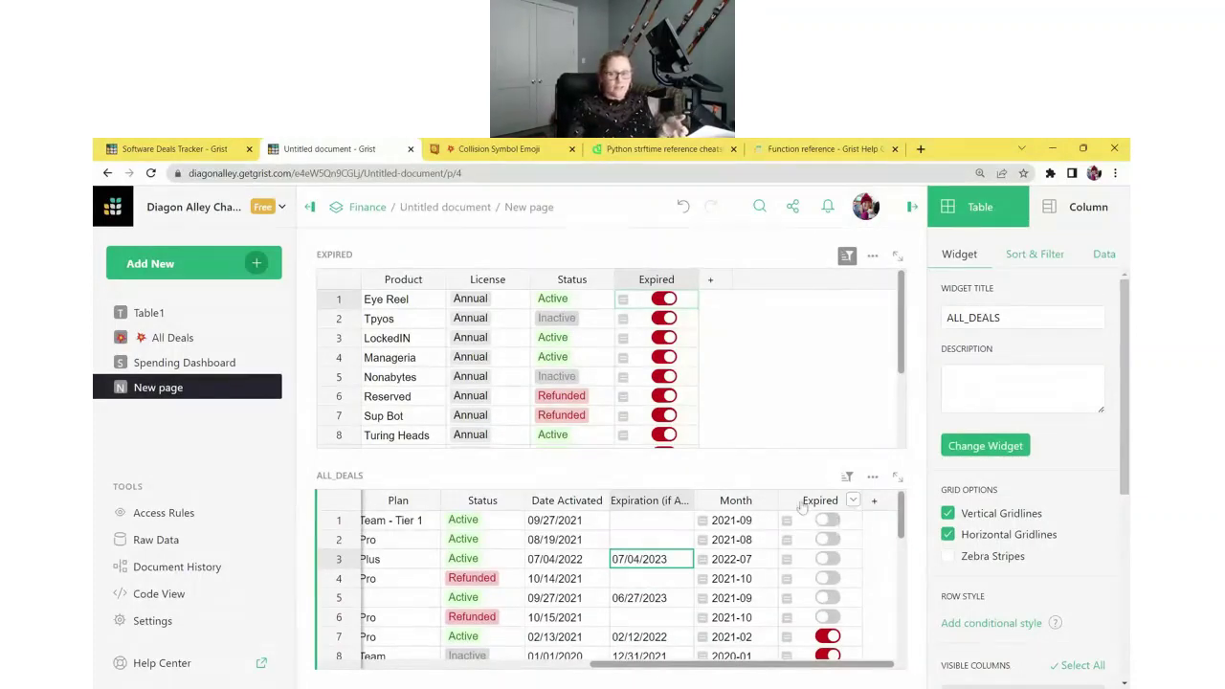
pyautogui.click(875, 505)
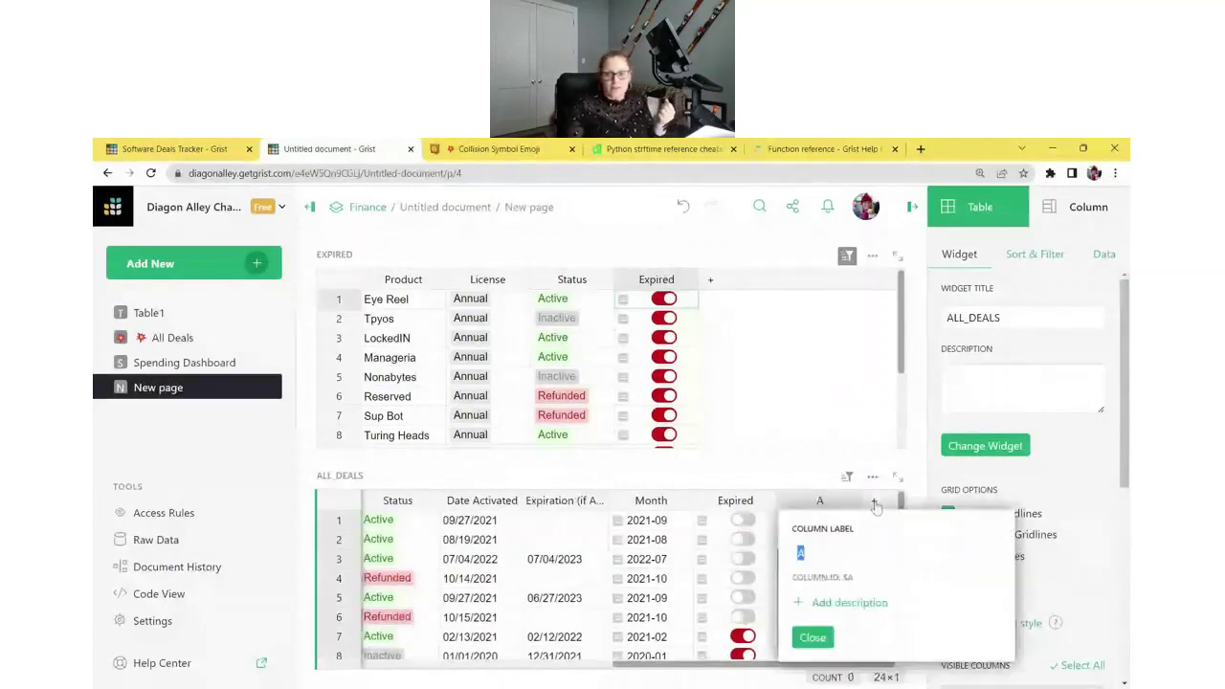
pyautogui.write('eXPI')
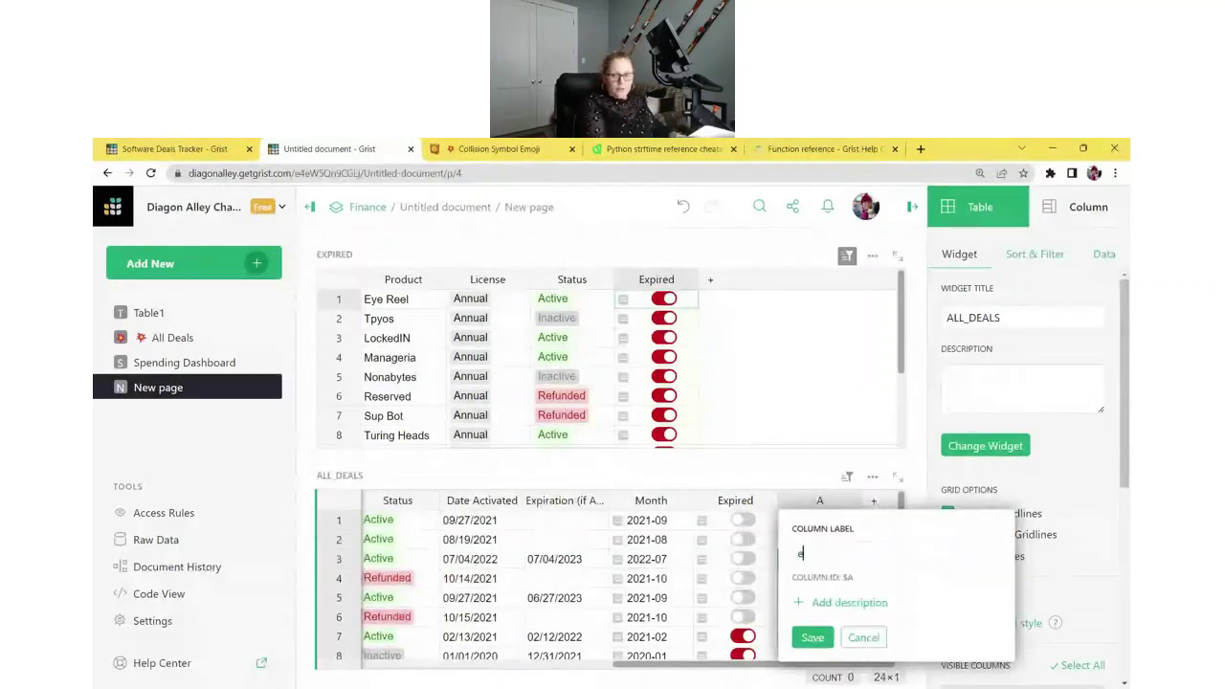
pyautogui.press('BackSpace')
pyautogui.press('BackSpace')
pyautogui.press('BackSpace')
pyautogui.press('BackSpace')
pyautogui.write('Ex')
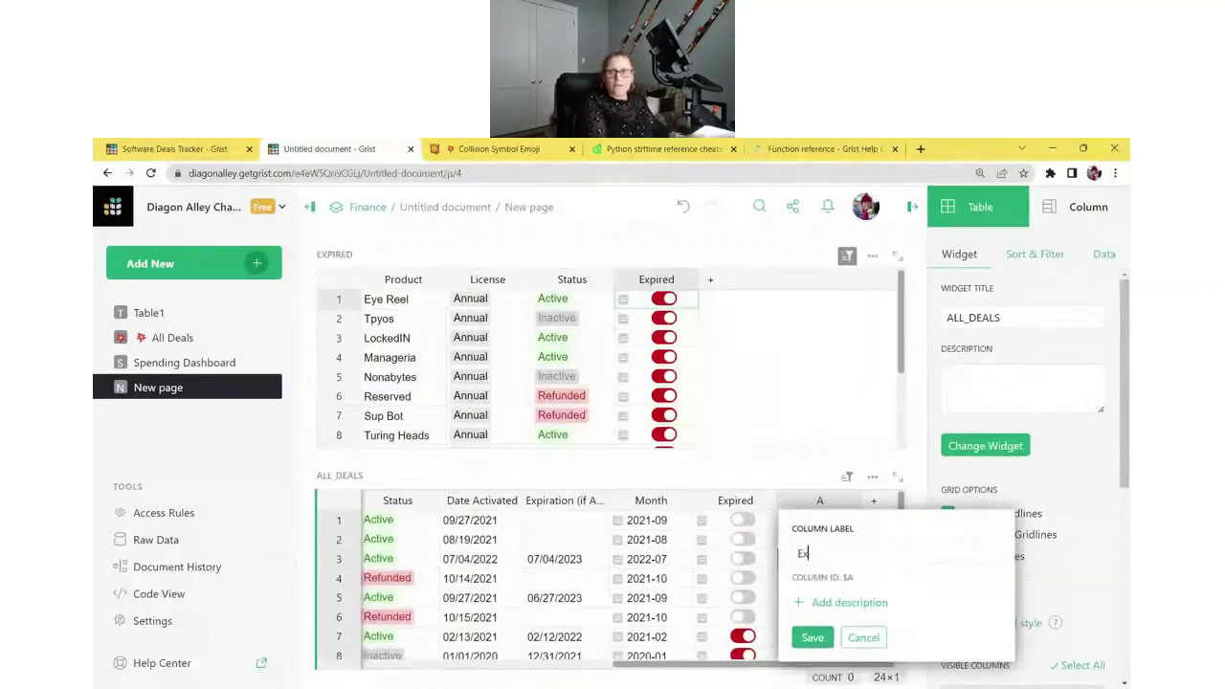
pyautogui.write('piring Soon')
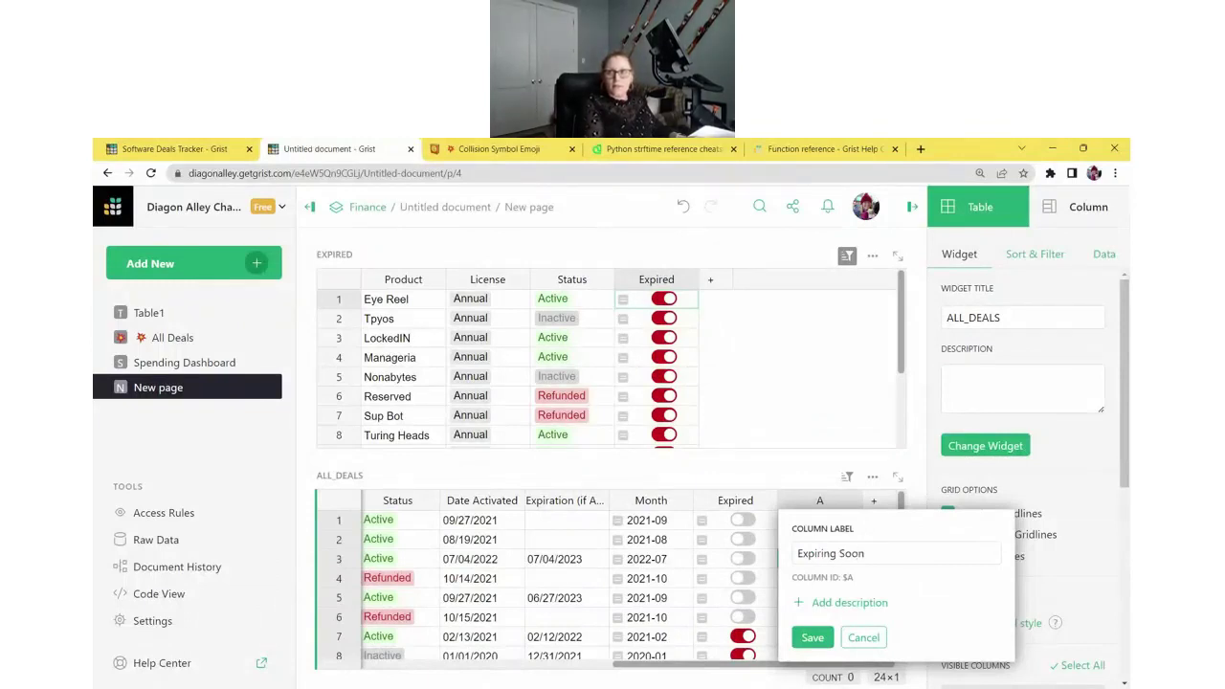
pyautogui.click(811, 639)
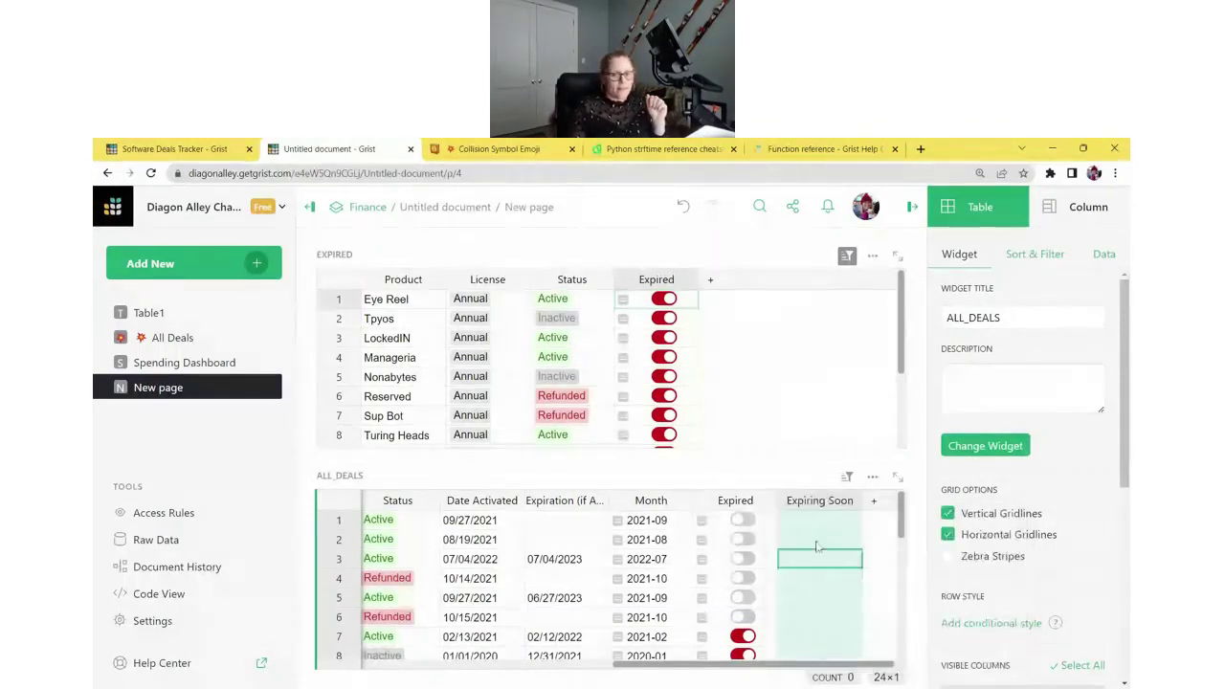
# Step: Set the Expiring Soon column's type to Toggle and its cell format to Switch
pyautogui.click(1076, 206)
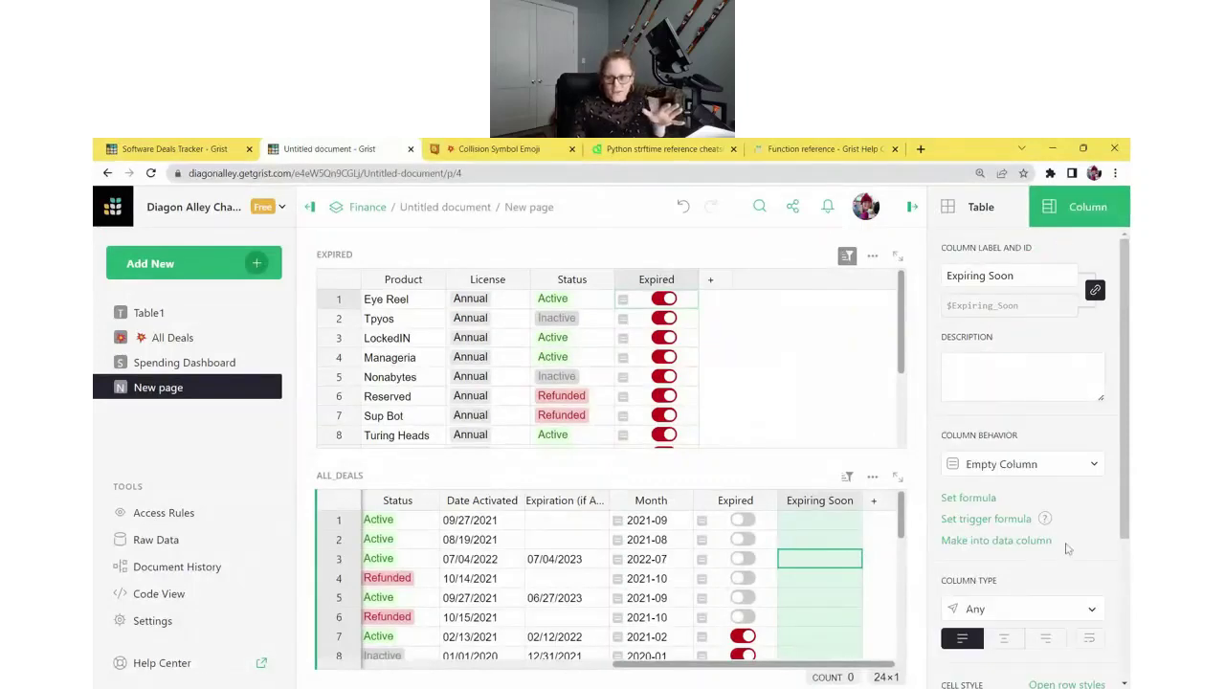
pyautogui.click(1043, 620)
pyautogui.click(995, 396)
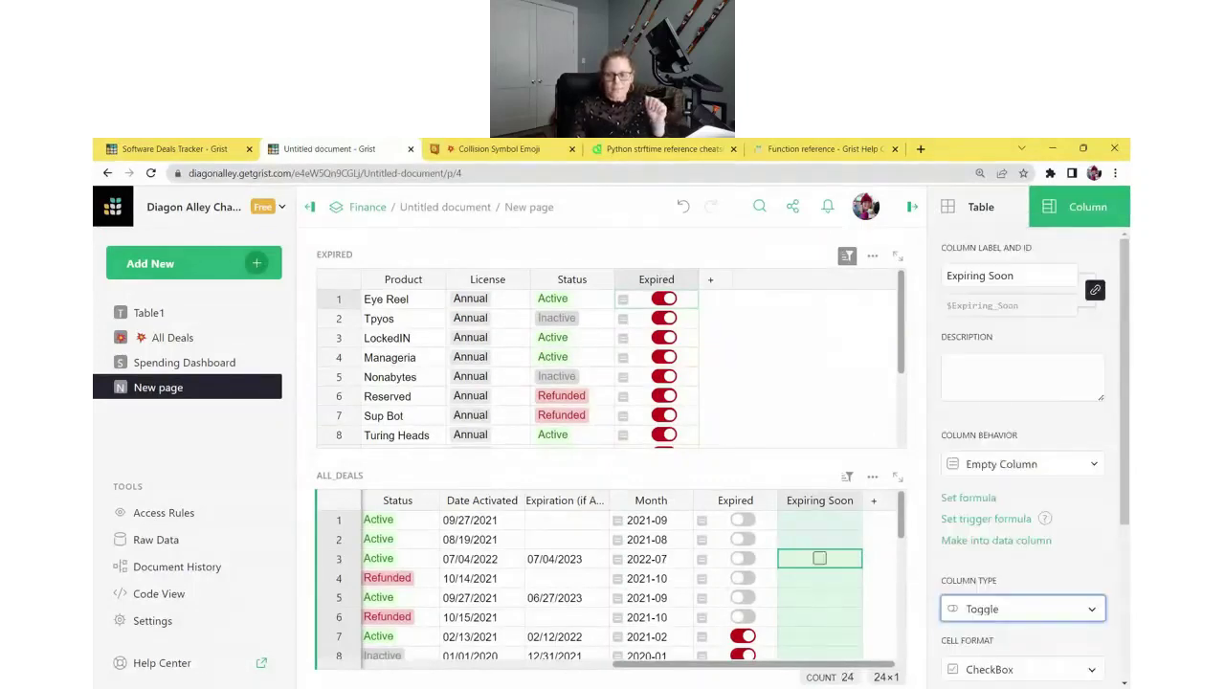
pyautogui.scroll(-1, 1018, 574)
pyautogui.click(1014, 602)
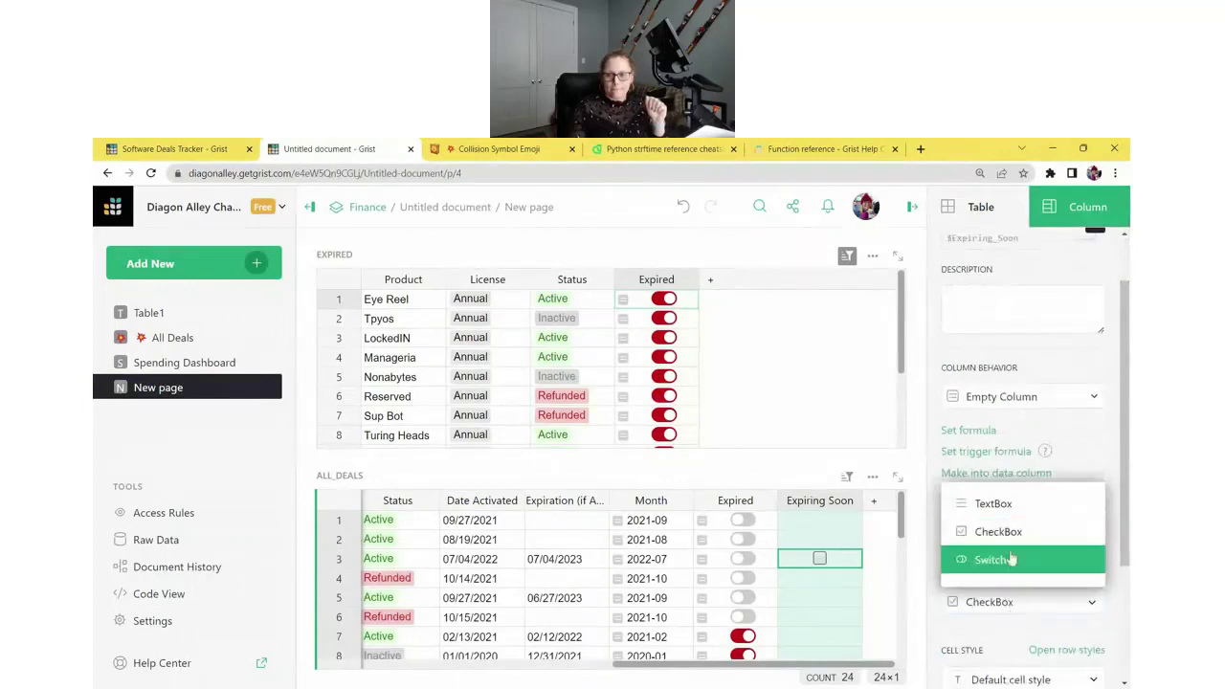
pyautogui.click(1006, 560)
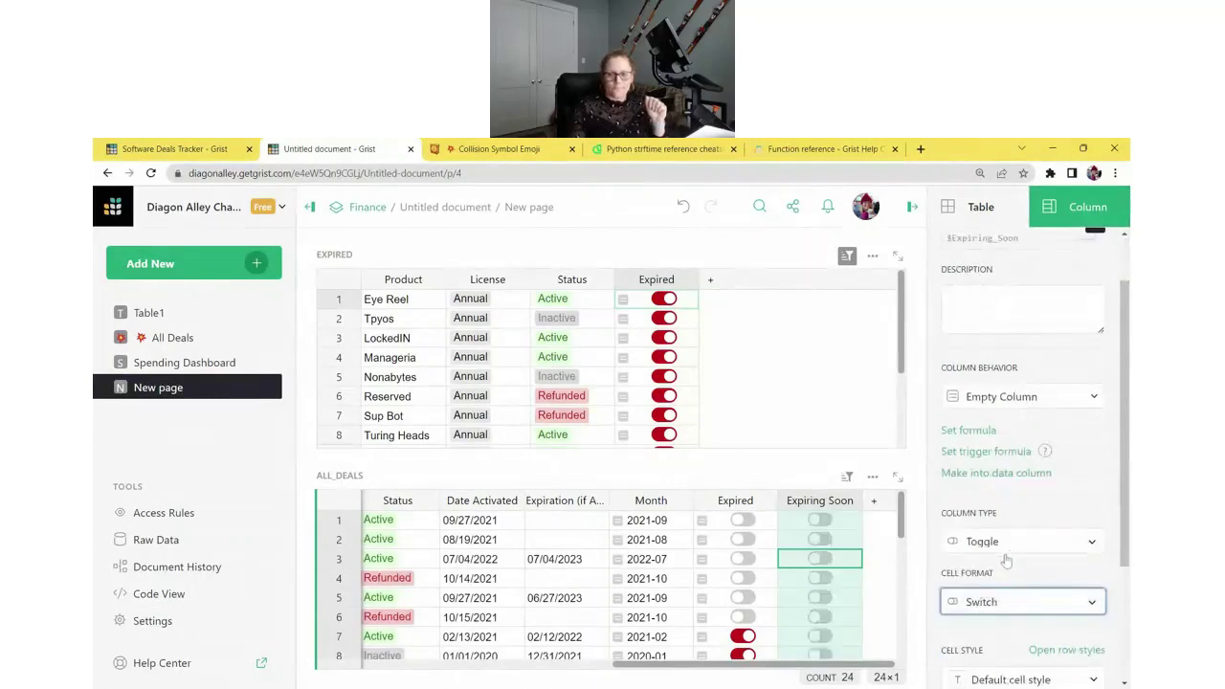
# Step: Begin the Expiring Soon column's formula with ($Expiration_if_Applicable_ - TODAY()).days to calculate the days until expiration
pyautogui.click(977, 430)
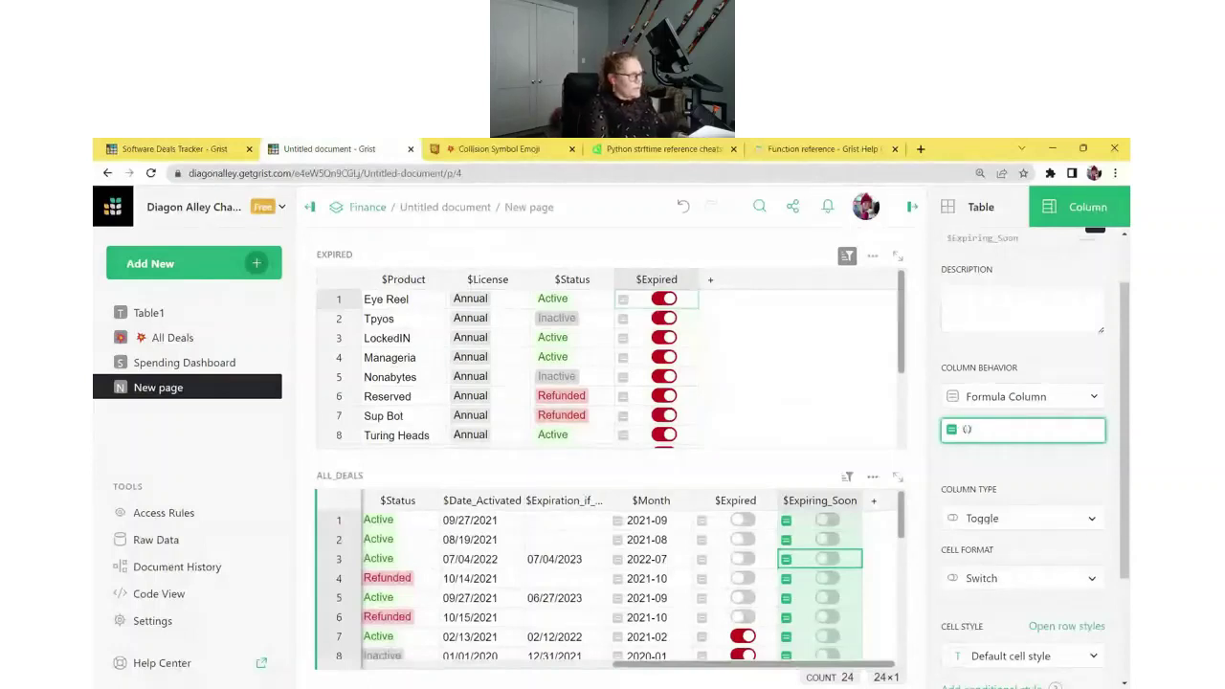
pyautogui.write('$')
pyautogui.press('BackSpace')
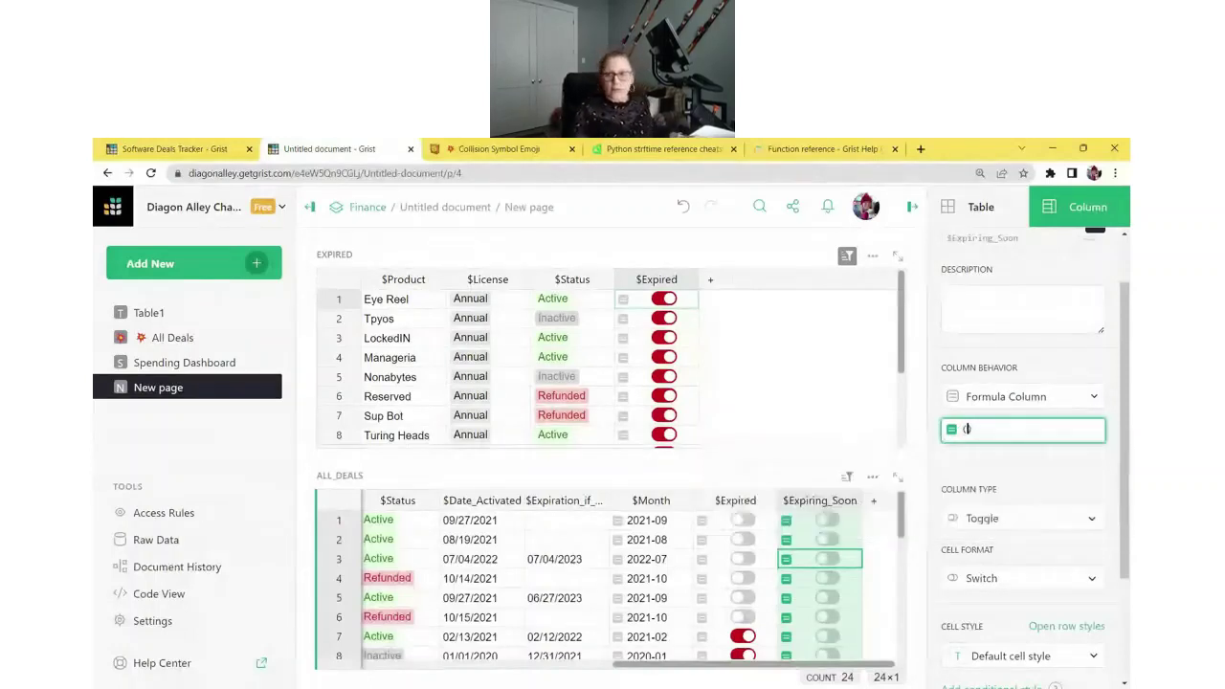
pyautogui.click(588, 545)
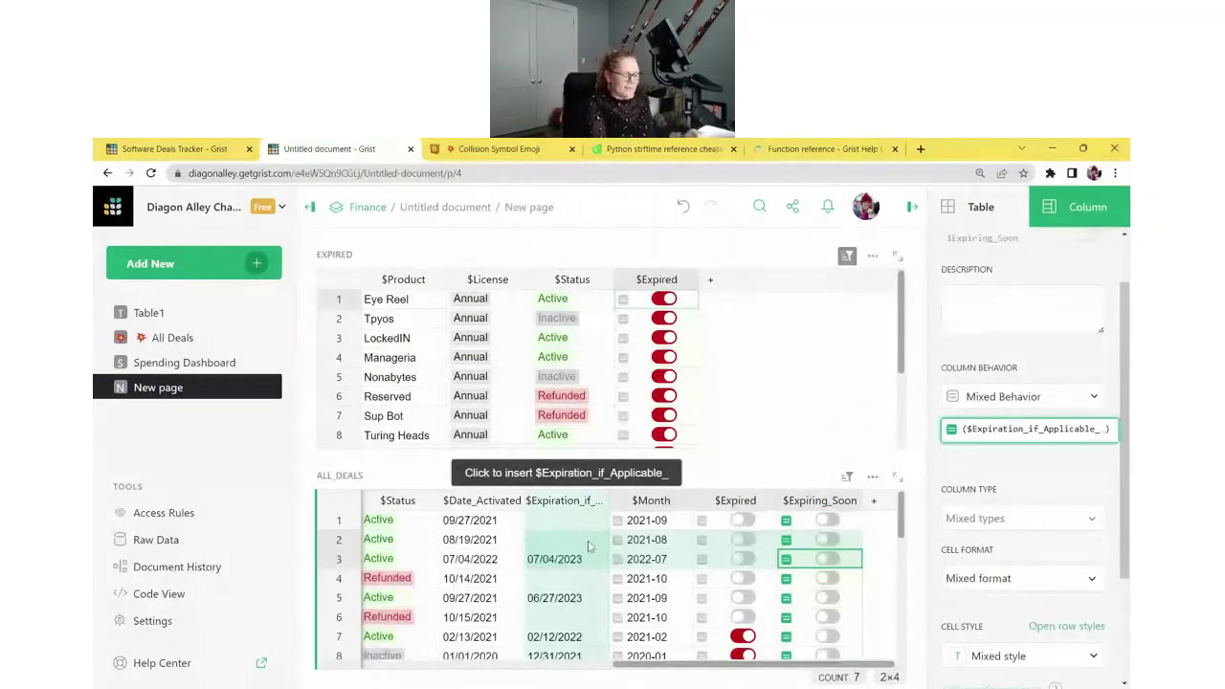
pyautogui.write('-')
pyautogui.press('BackSpace')
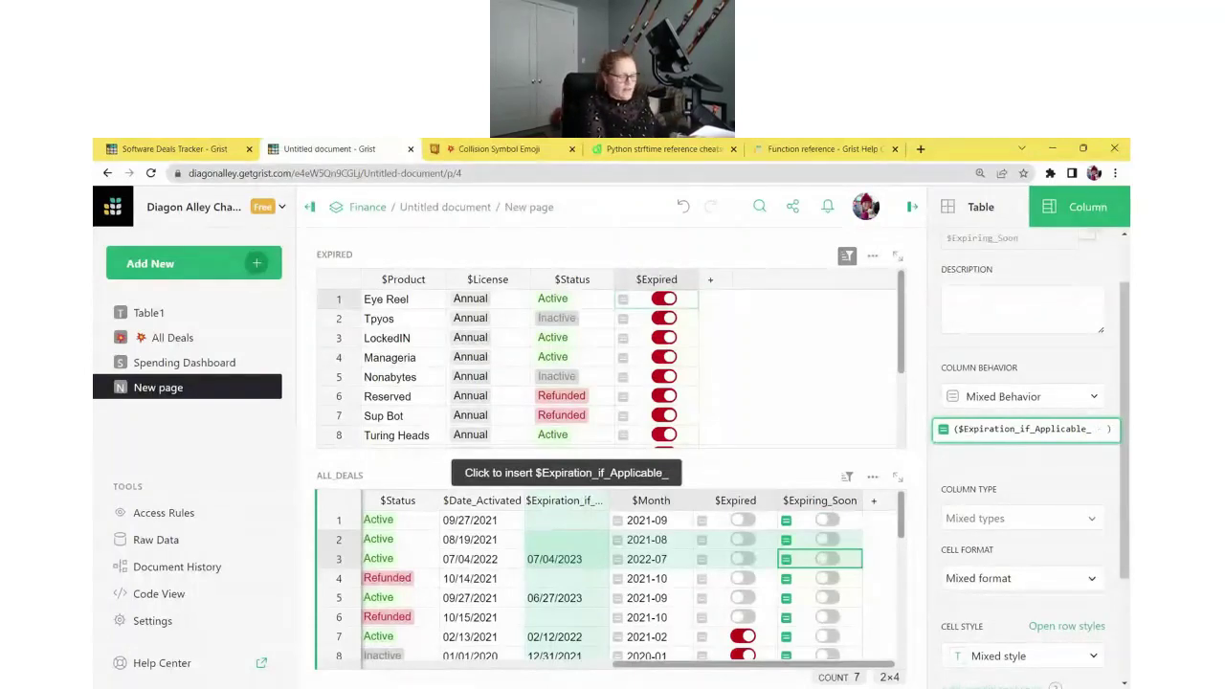
pyautogui.write('TODAY()')
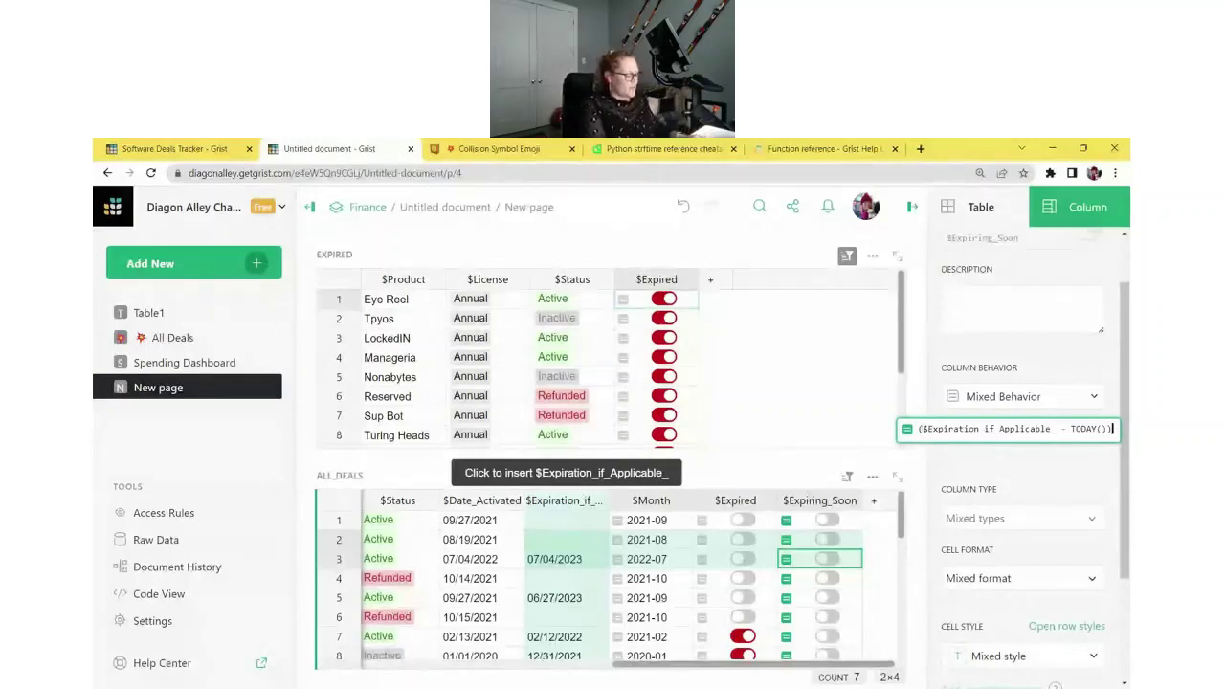
pyautogui.write('.days')
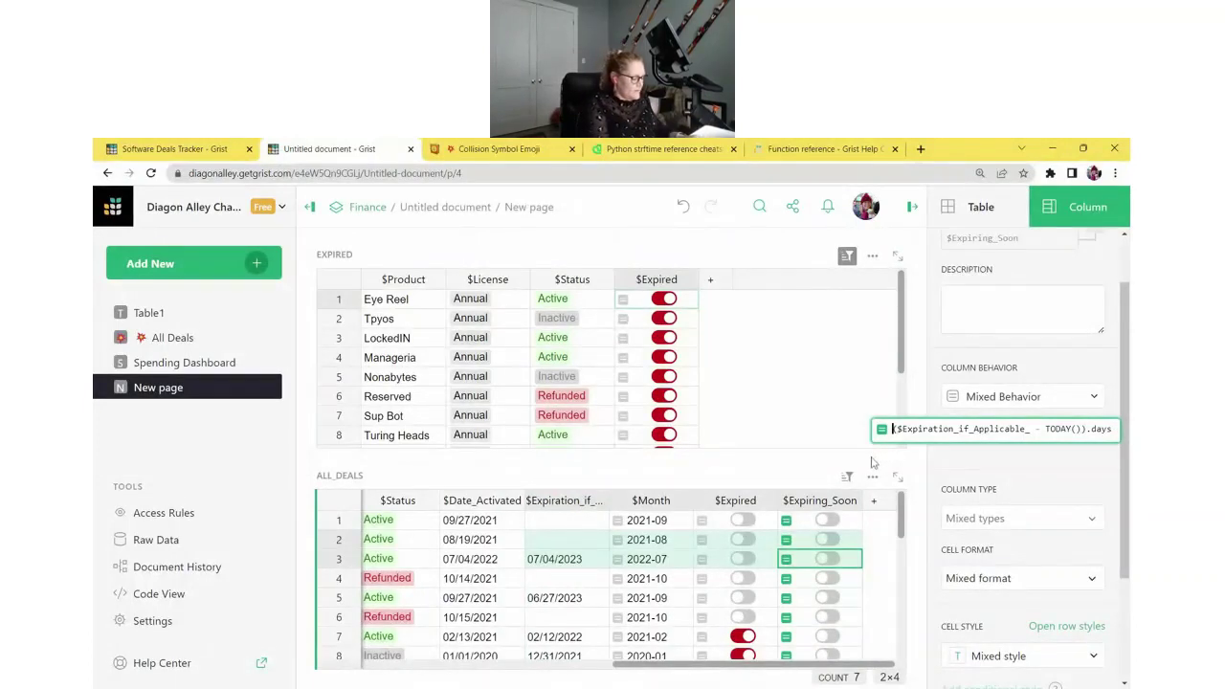
# Step: Limit the day difference to 0 through 15 by adding 0 <= before it and <= 15 after it, and save the formula
pyautogui.write('0 <=')
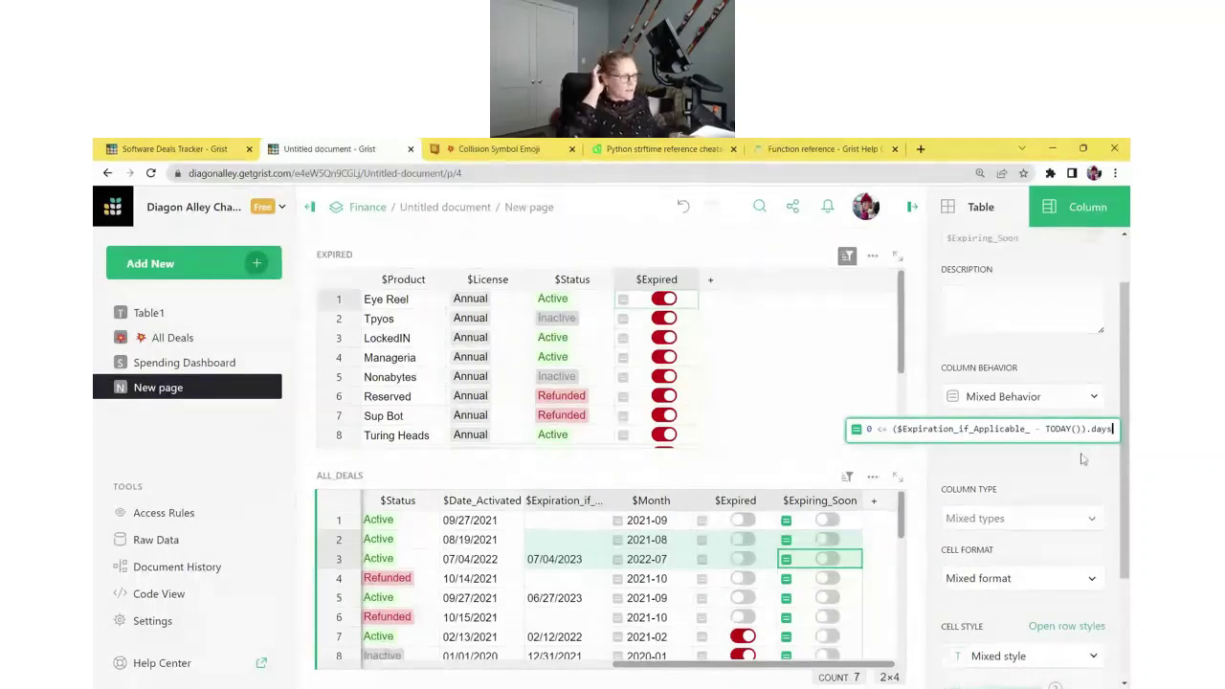
pyautogui.write('  <=15')
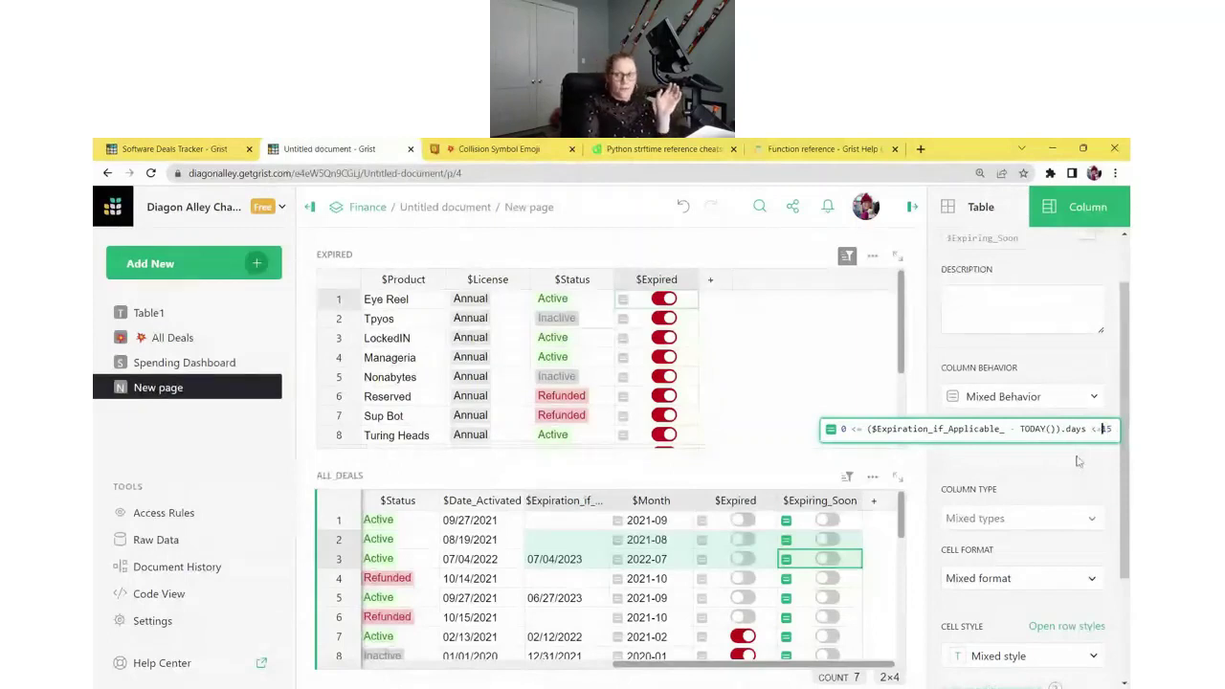
pyautogui.press('Left')
pyautogui.press('Left')
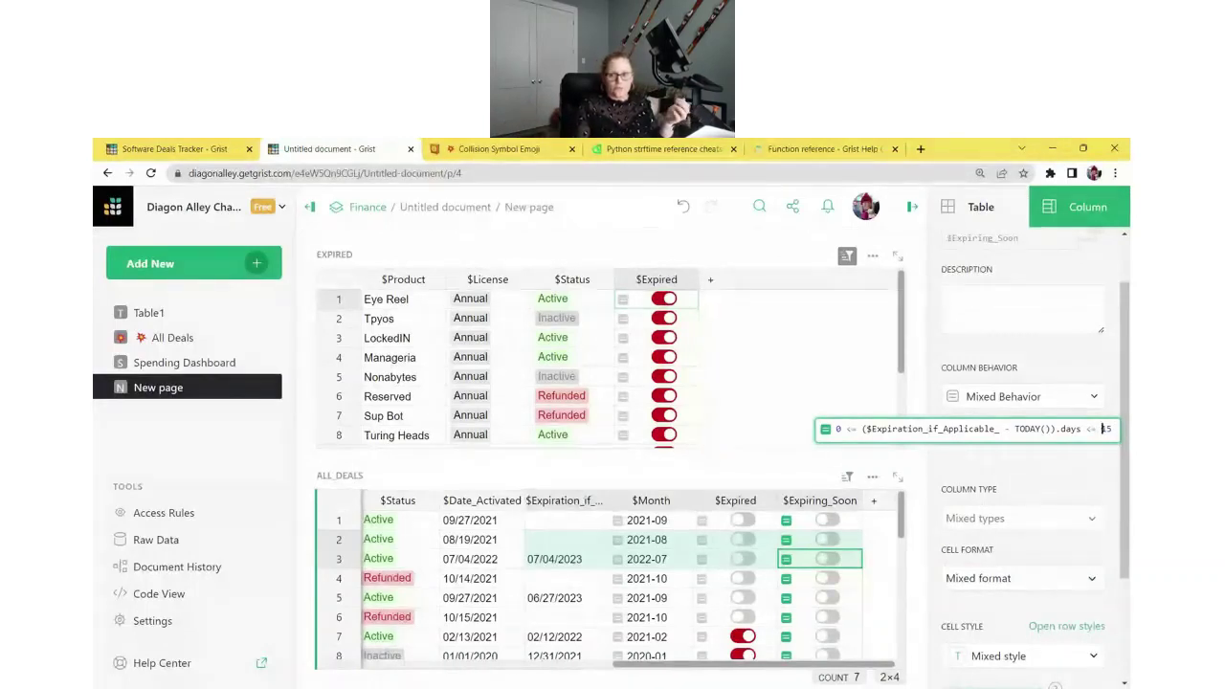
pyautogui.press('Return')
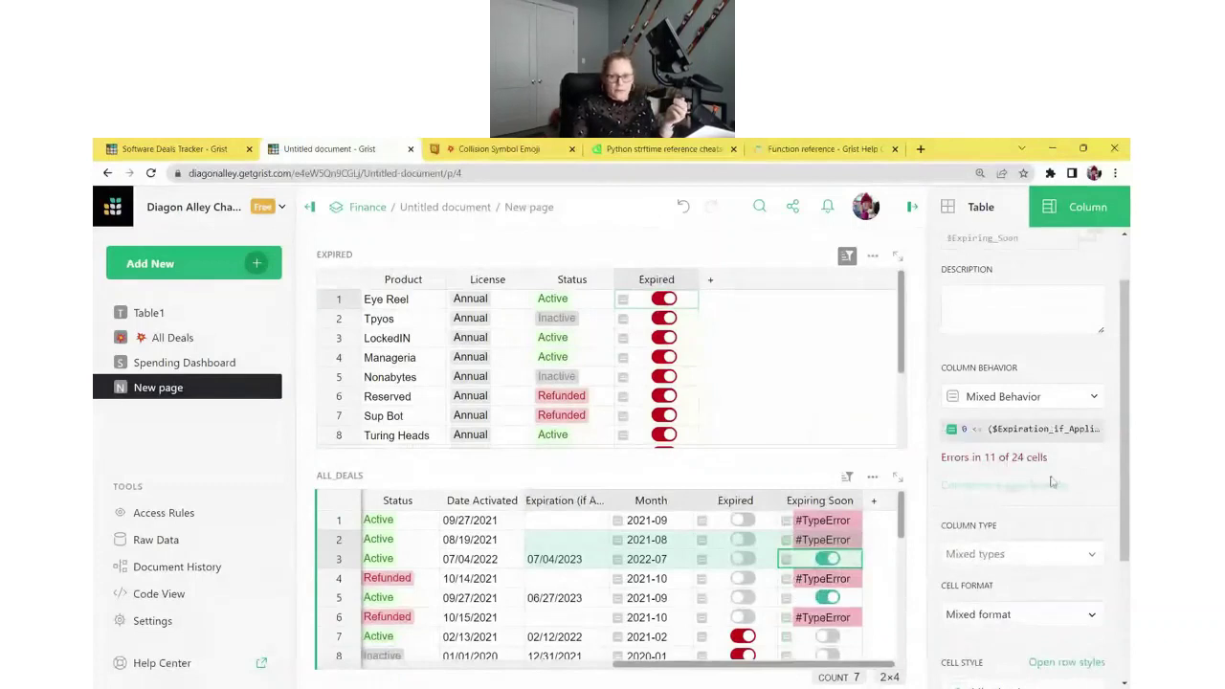
# Step: Examine the error details in the first row's Expiring Soon cell and check that row's expiration date
pyautogui.press('Down')
pyautogui.press('Down')
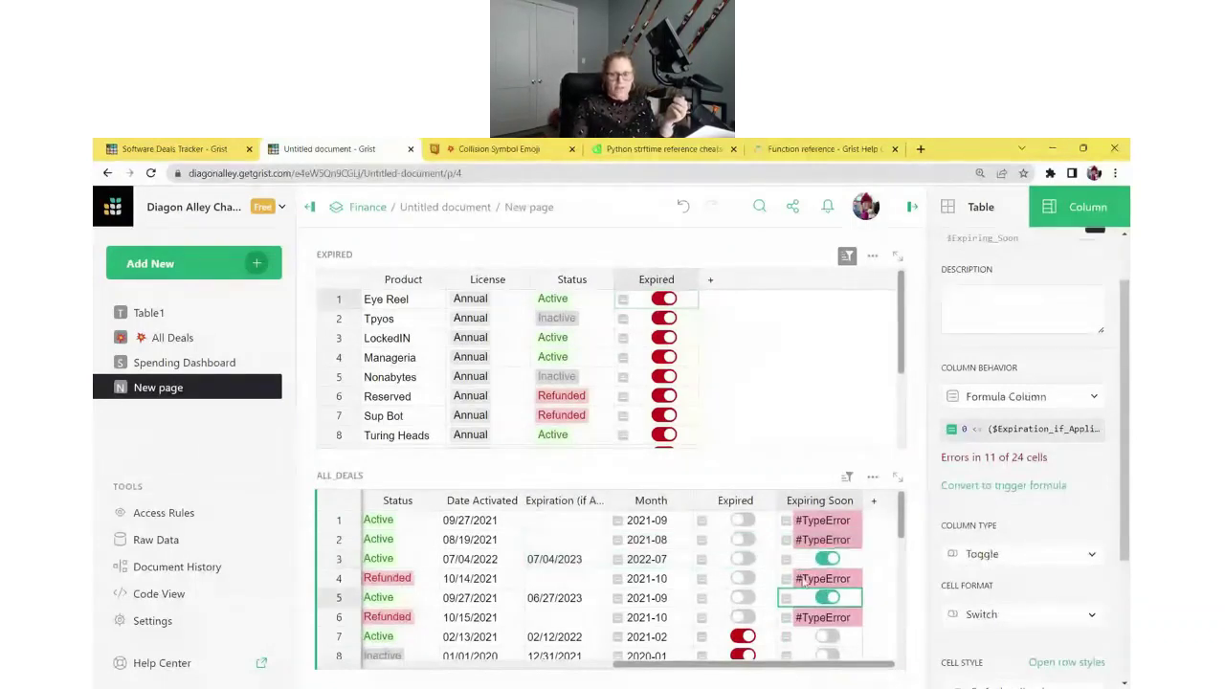
pyautogui.doubleClick(809, 521)
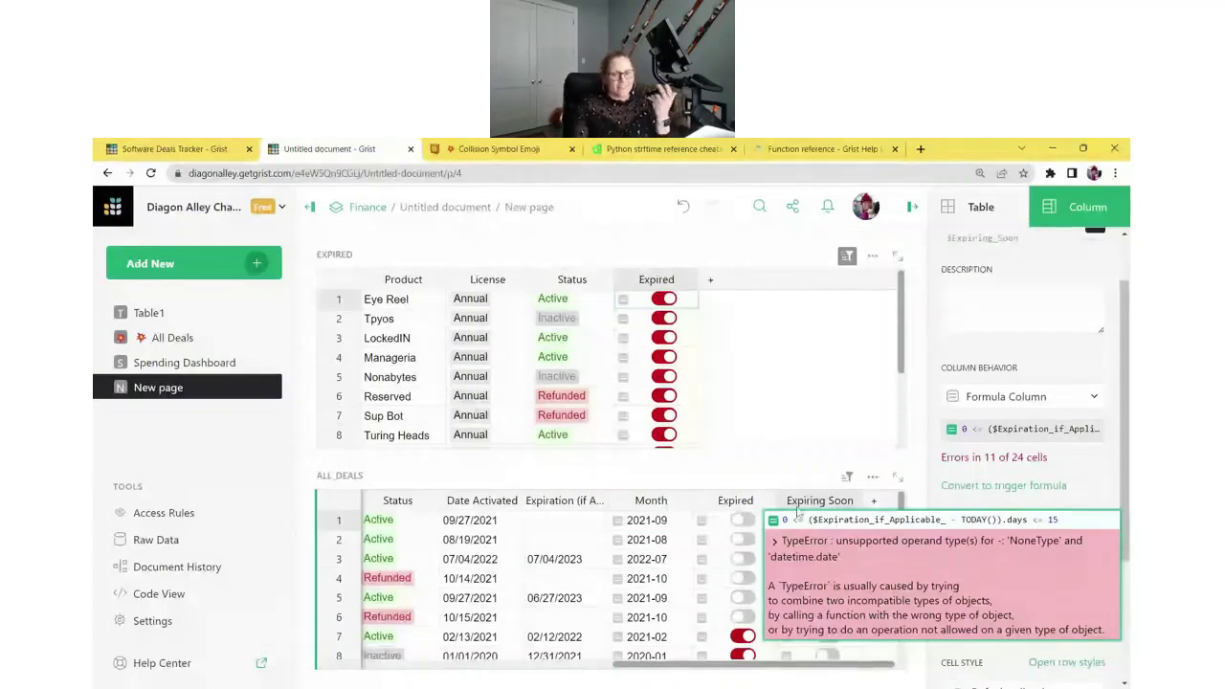
pyautogui.click(589, 527)
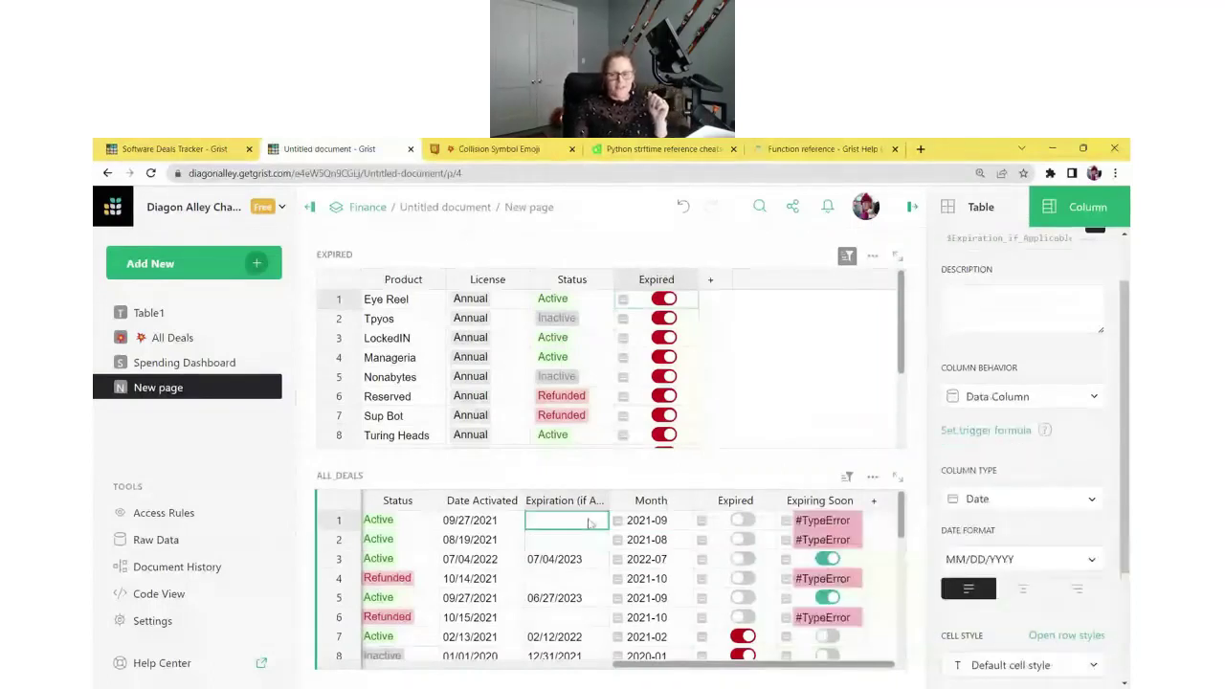
# Step: Wrap the Expiring Soon formula in IFERROR with False as the fallback value and save it
pyautogui.click(854, 526)
pyautogui.press('Return')
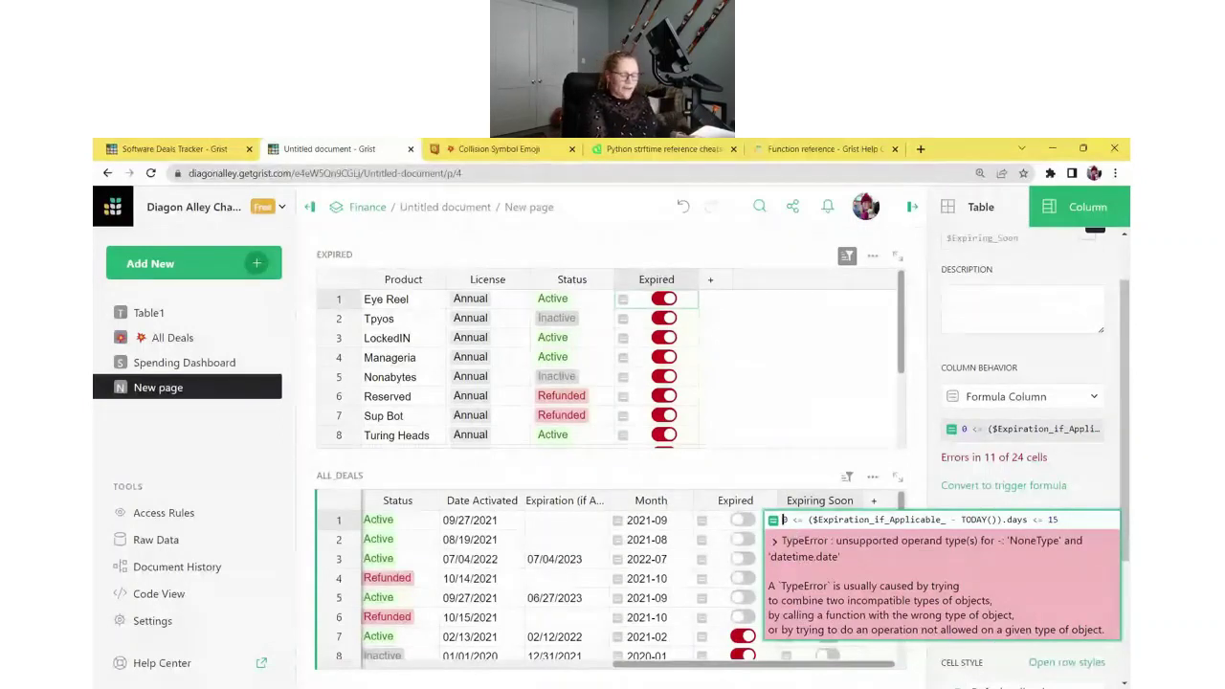
pyautogui.write('IF')
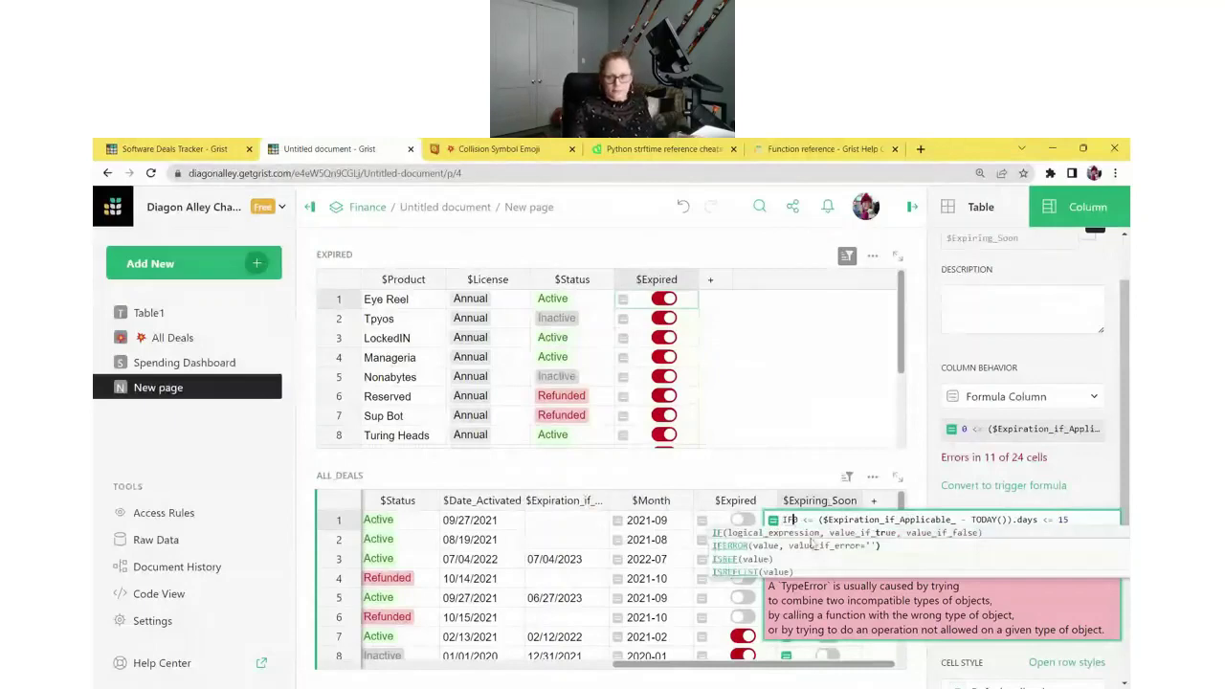
pyautogui.click(811, 547)
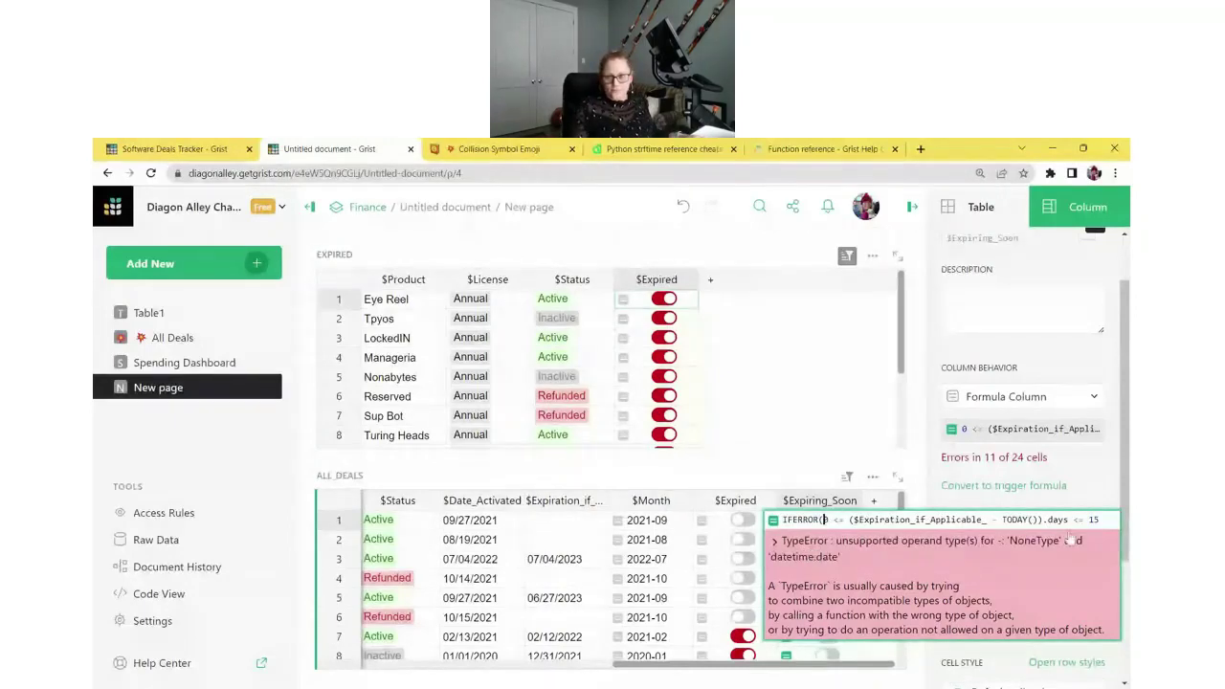
pyautogui.click(1108, 525)
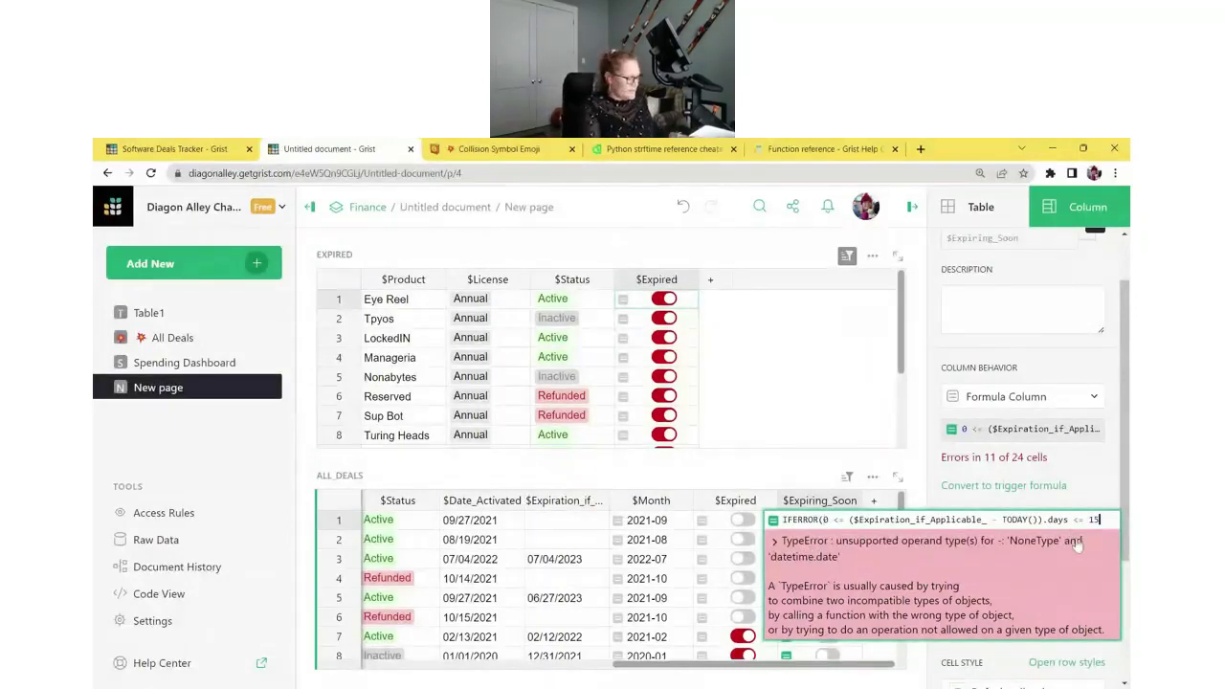
pyautogui.write(',')
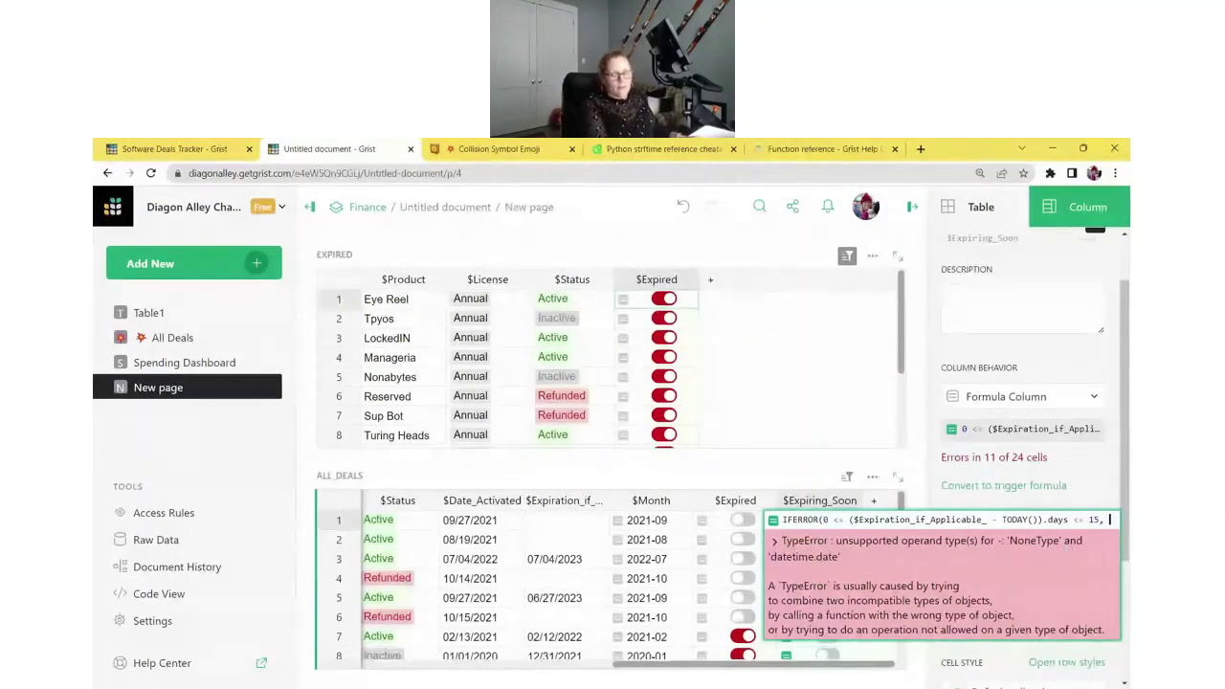
pyautogui.write(' F')
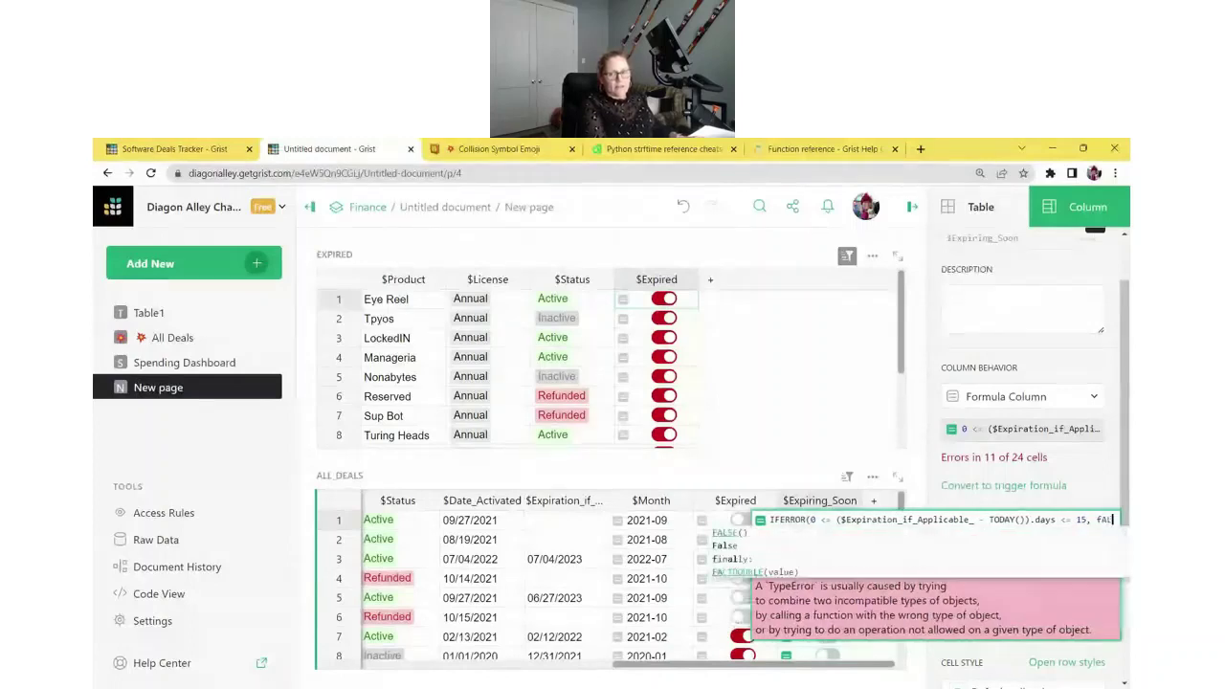
pyautogui.write('alse')
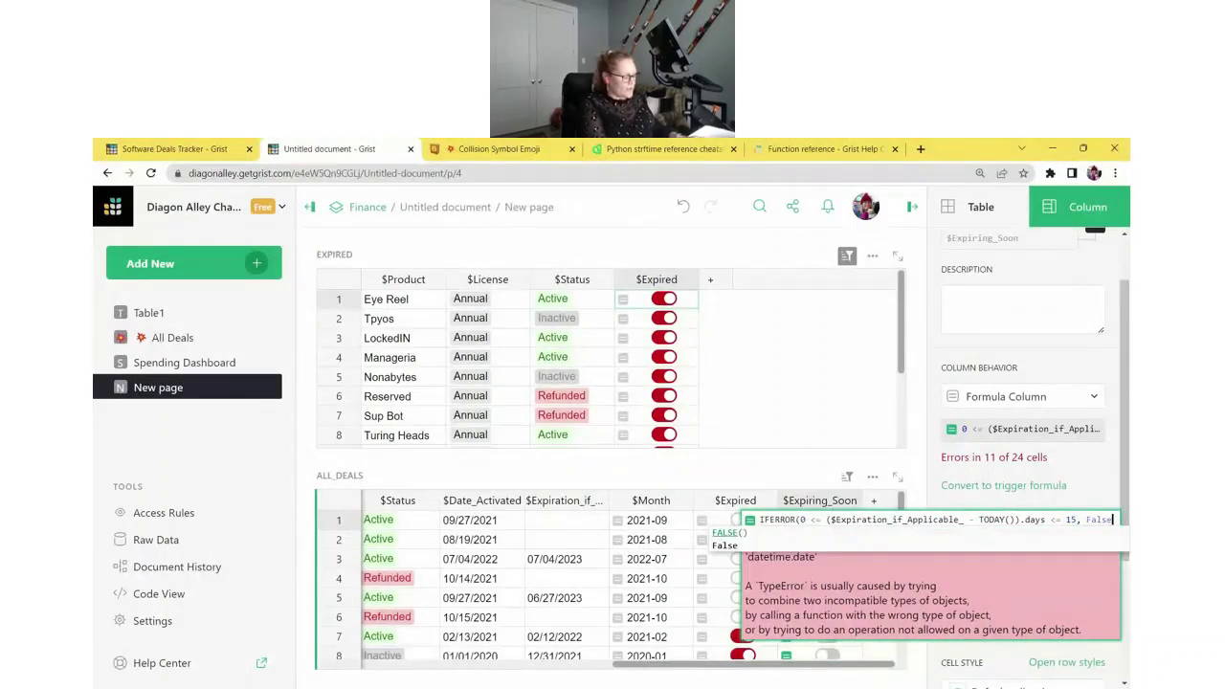
pyautogui.write(')')
pyautogui.press('Return')
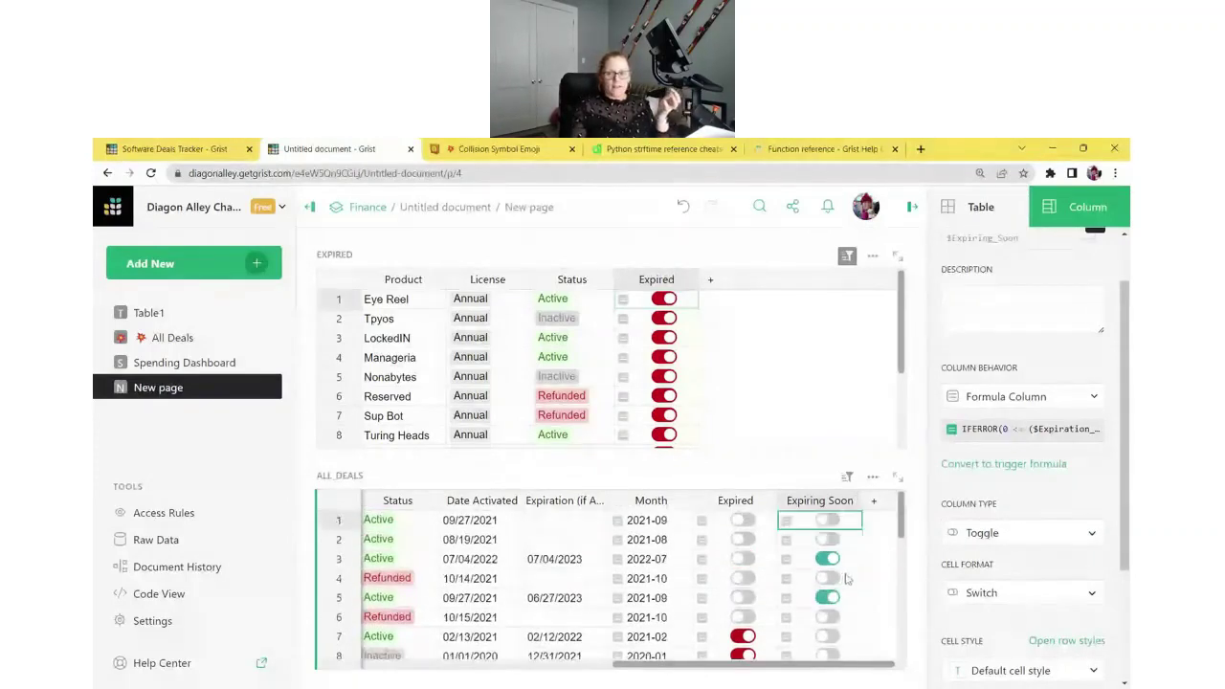
# Step: Give the Expiring Soon column an orange toggle colour and a white cell fill, and apply the style
pyautogui.scroll(-1, 1015, 472)
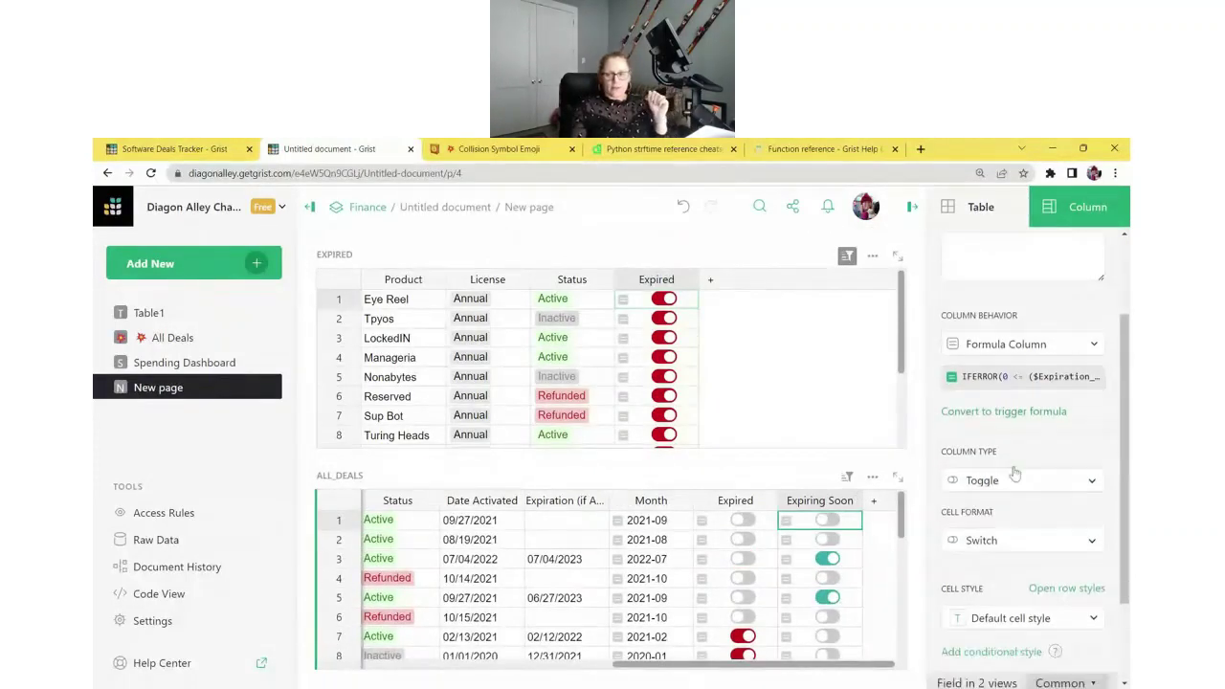
pyautogui.scroll(-2, 1015, 473)
pyautogui.click(1012, 512)
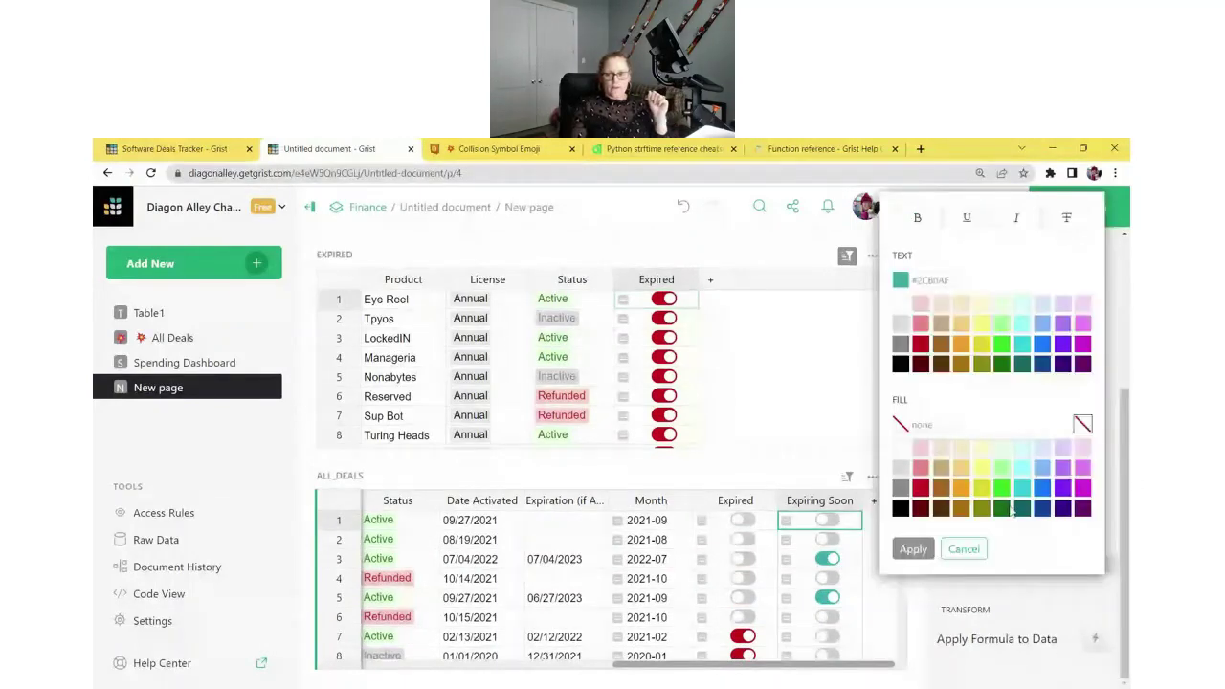
pyautogui.click(880, 459)
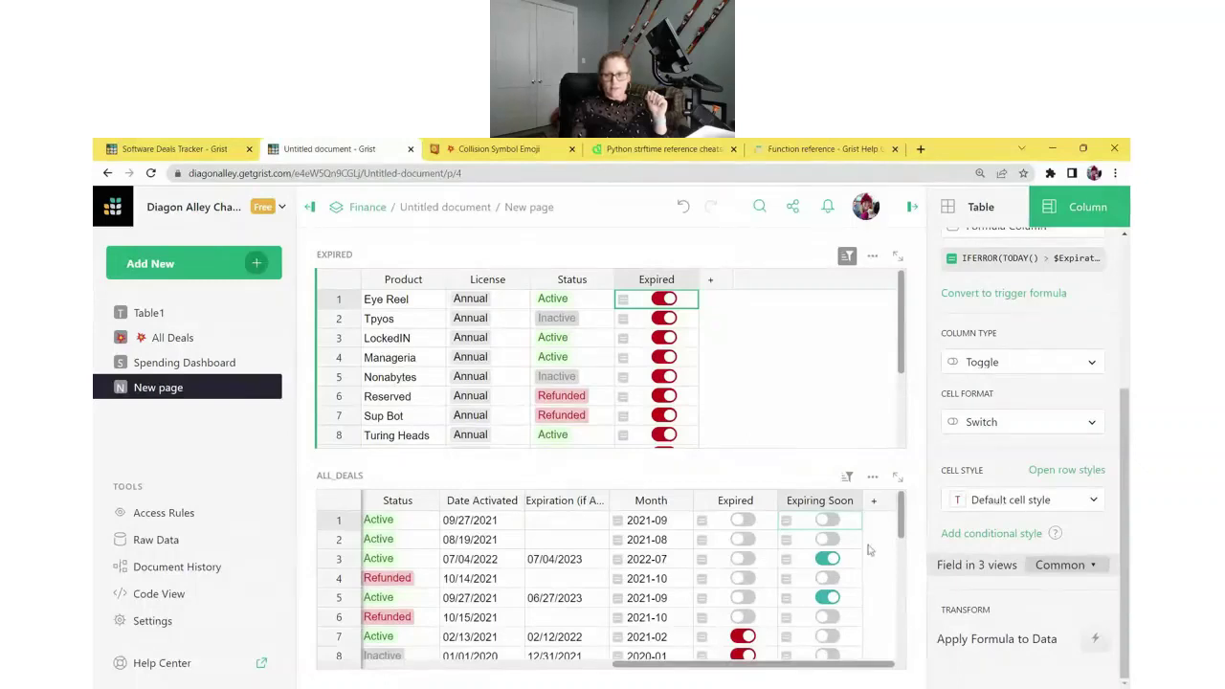
pyautogui.click(1000, 513)
pyautogui.click(840, 577)
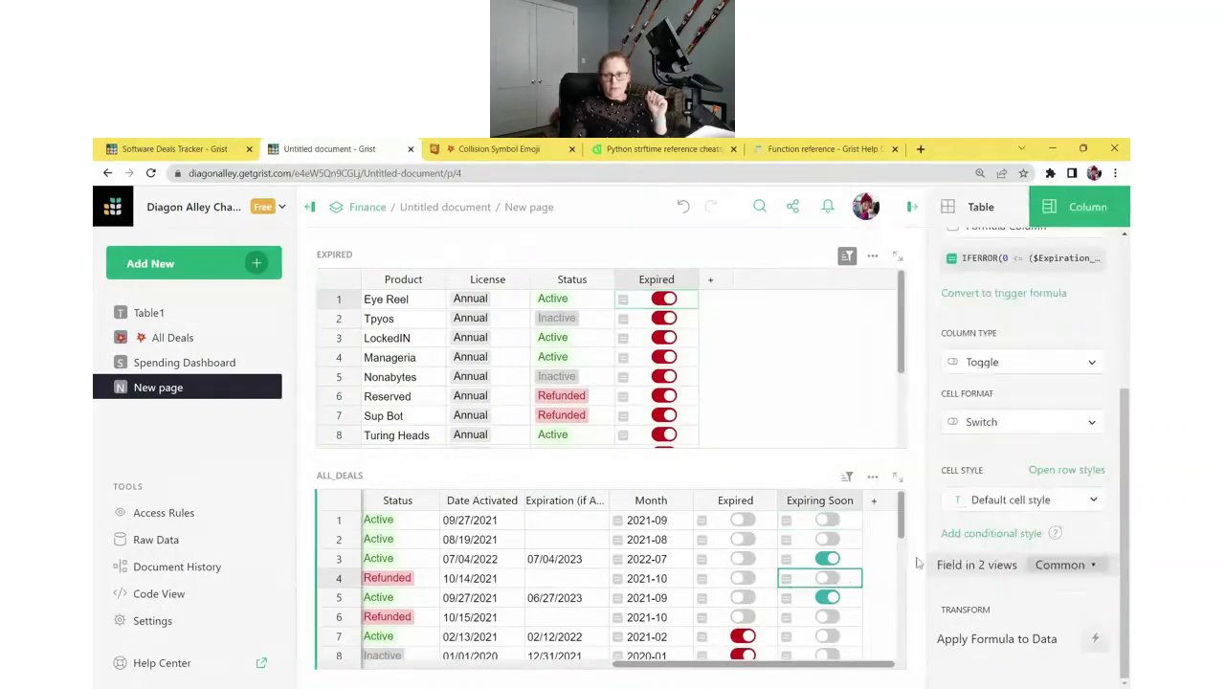
pyautogui.click(987, 508)
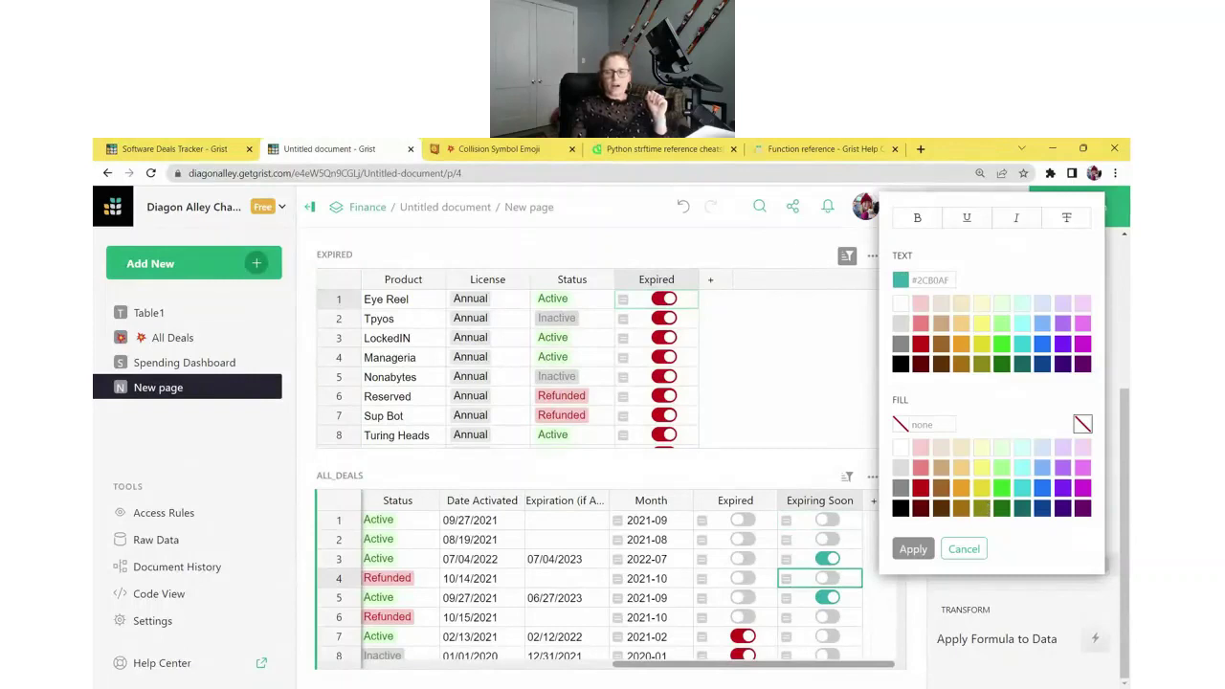
pyautogui.click(920, 468)
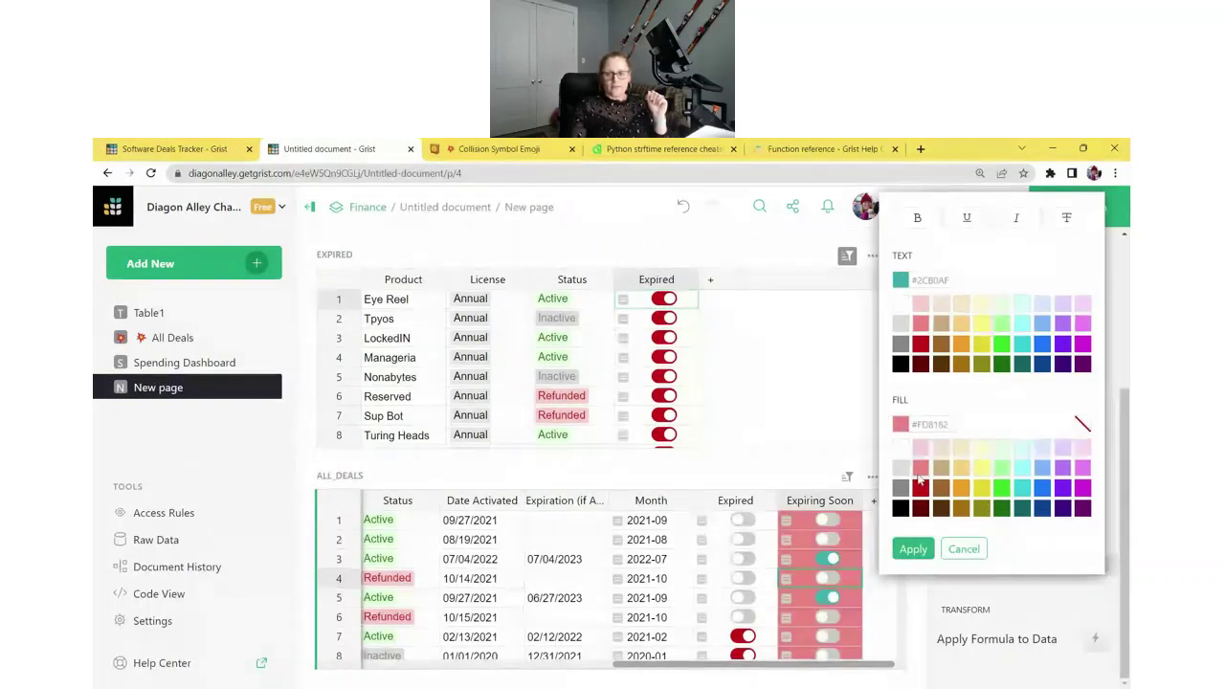
pyautogui.click(902, 447)
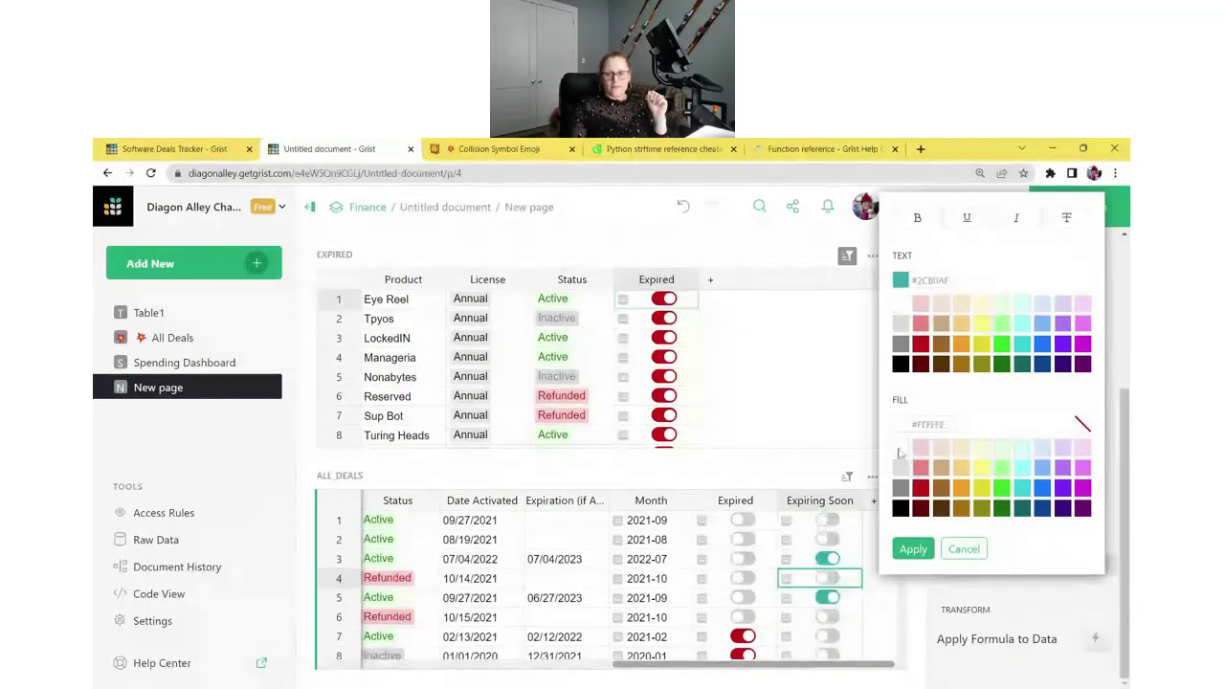
pyautogui.click(961, 344)
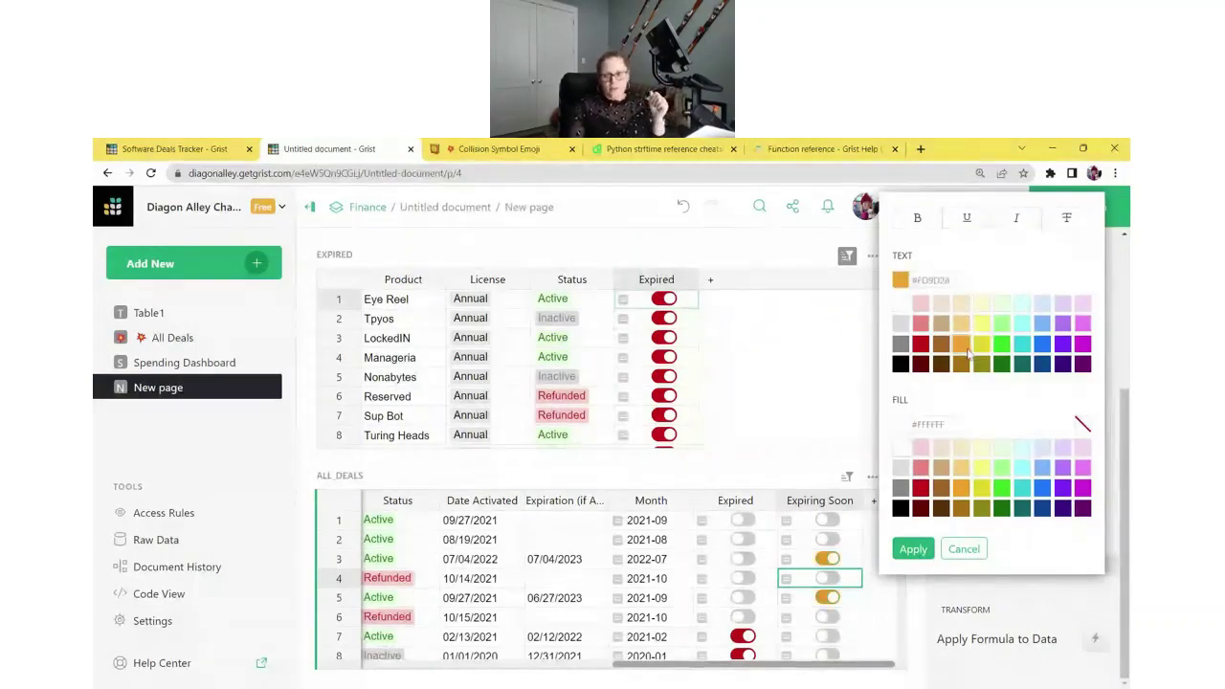
pyautogui.click(914, 550)
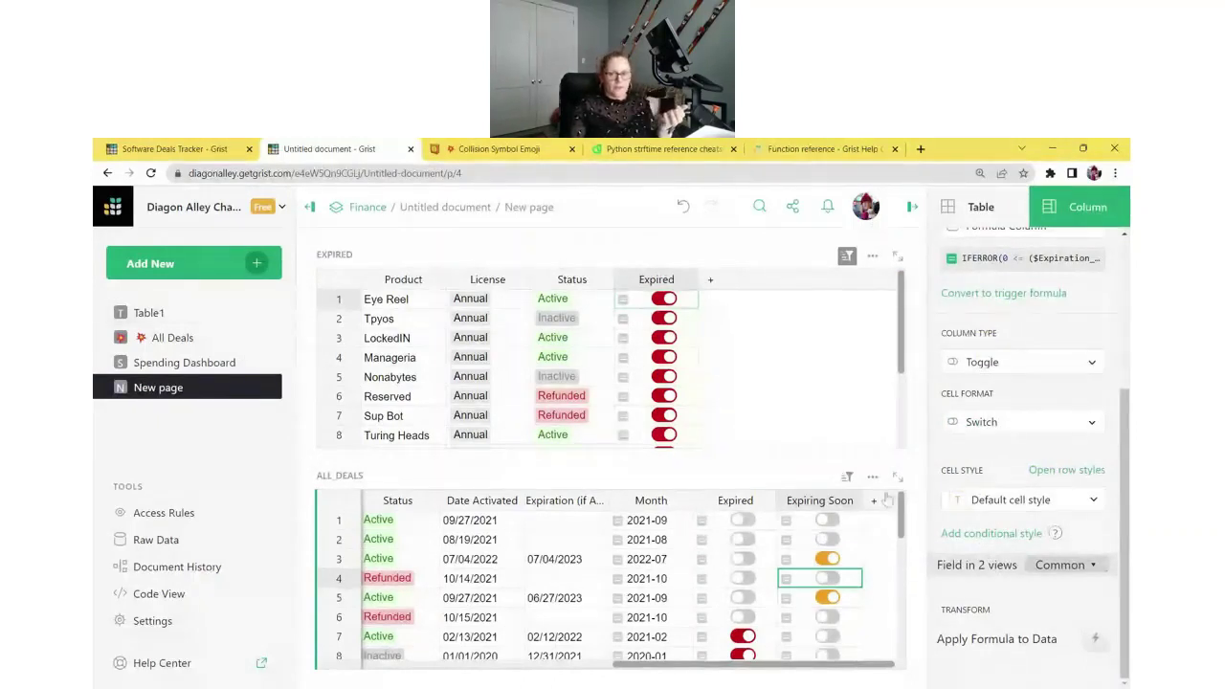
# Step: Filter the All_Deals table on Expiring Soon to exclude false values, unpin the filter and save it
pyautogui.click(846, 475)
pyautogui.click(802, 586)
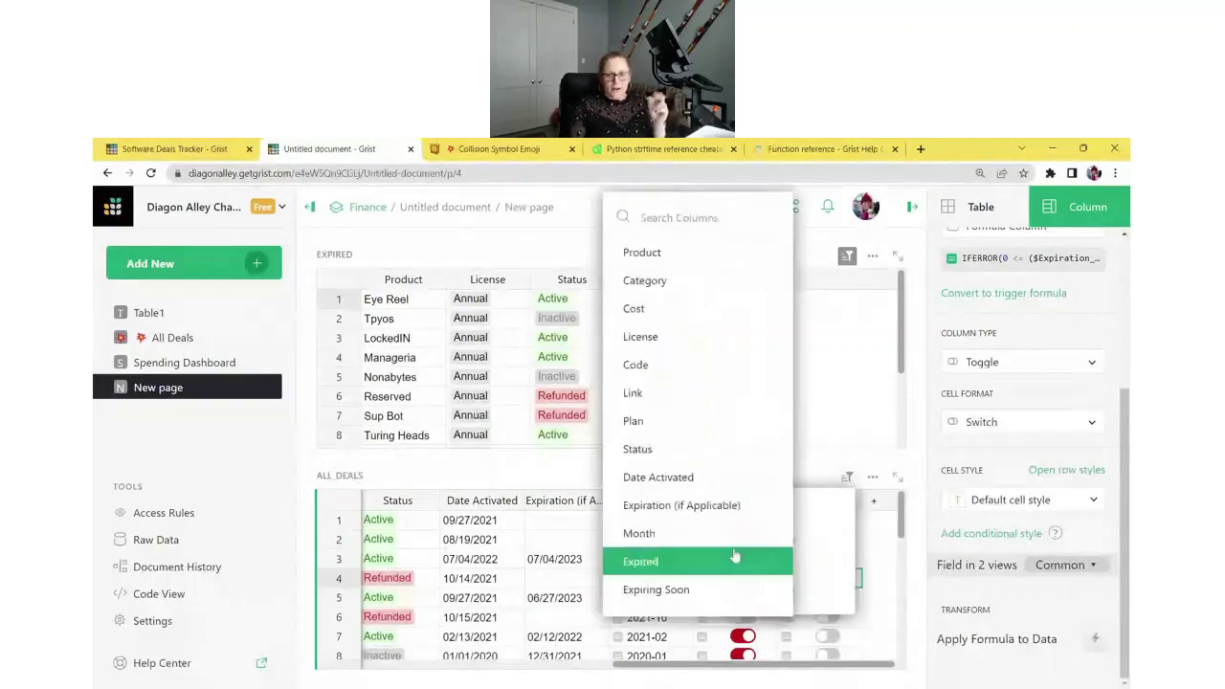
pyautogui.click(724, 586)
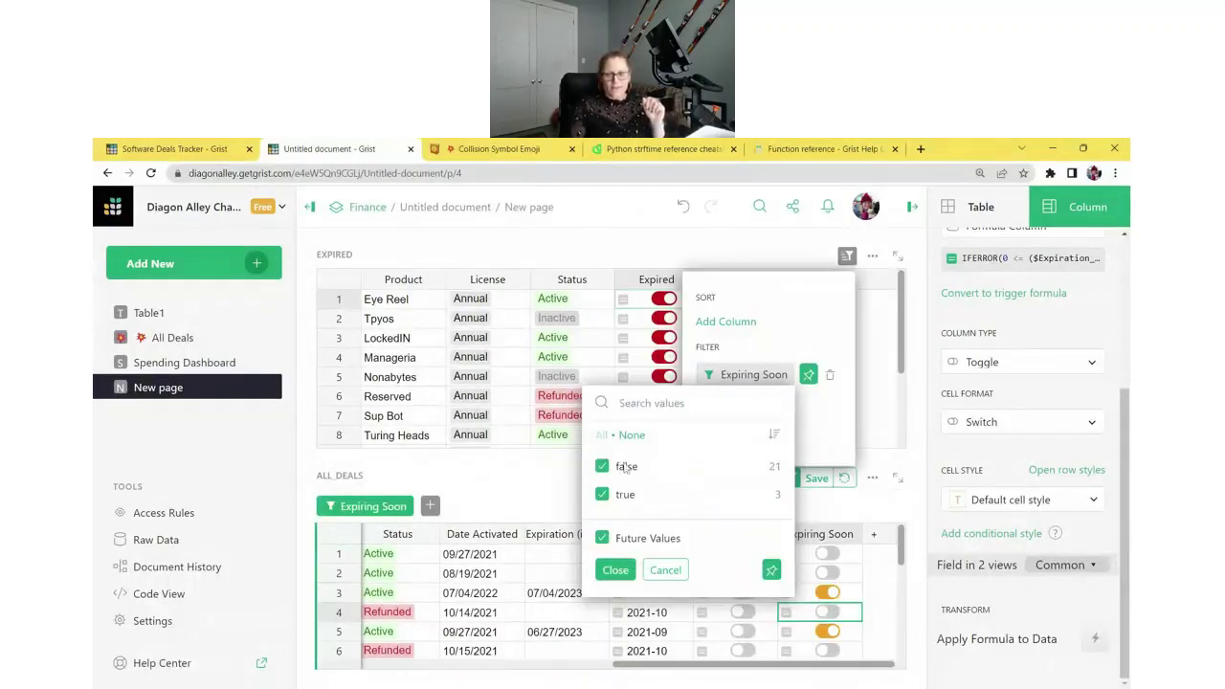
pyautogui.click(623, 467)
pyautogui.click(617, 570)
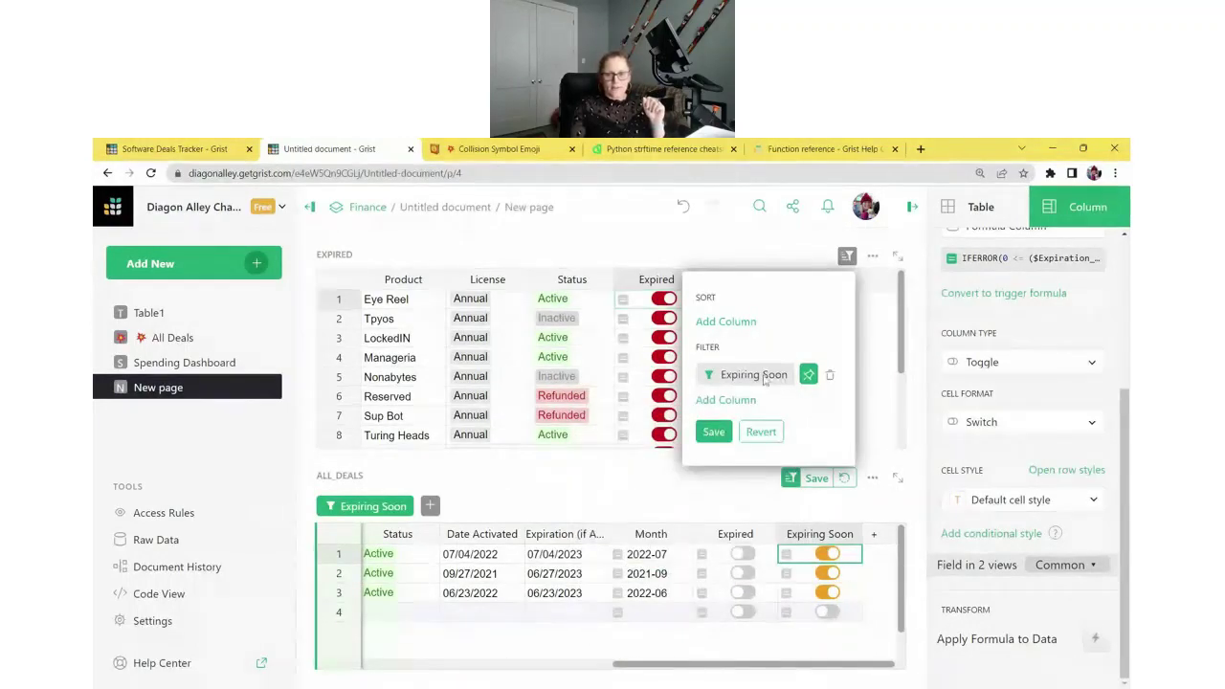
pyautogui.click(809, 375)
pyautogui.click(713, 432)
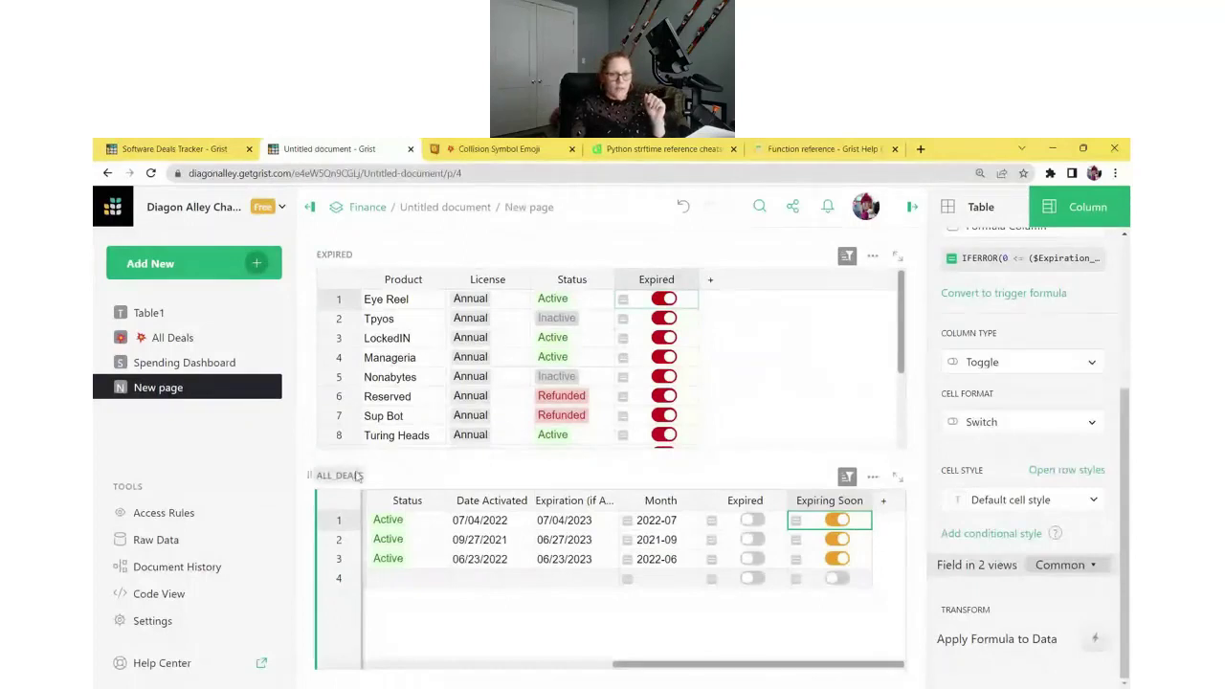
# Step: Set the All_Deals widget's title to "EXPIRING SOON - Next 15 Days" and save it
pyautogui.click(386, 467)
pyautogui.press('Tab')
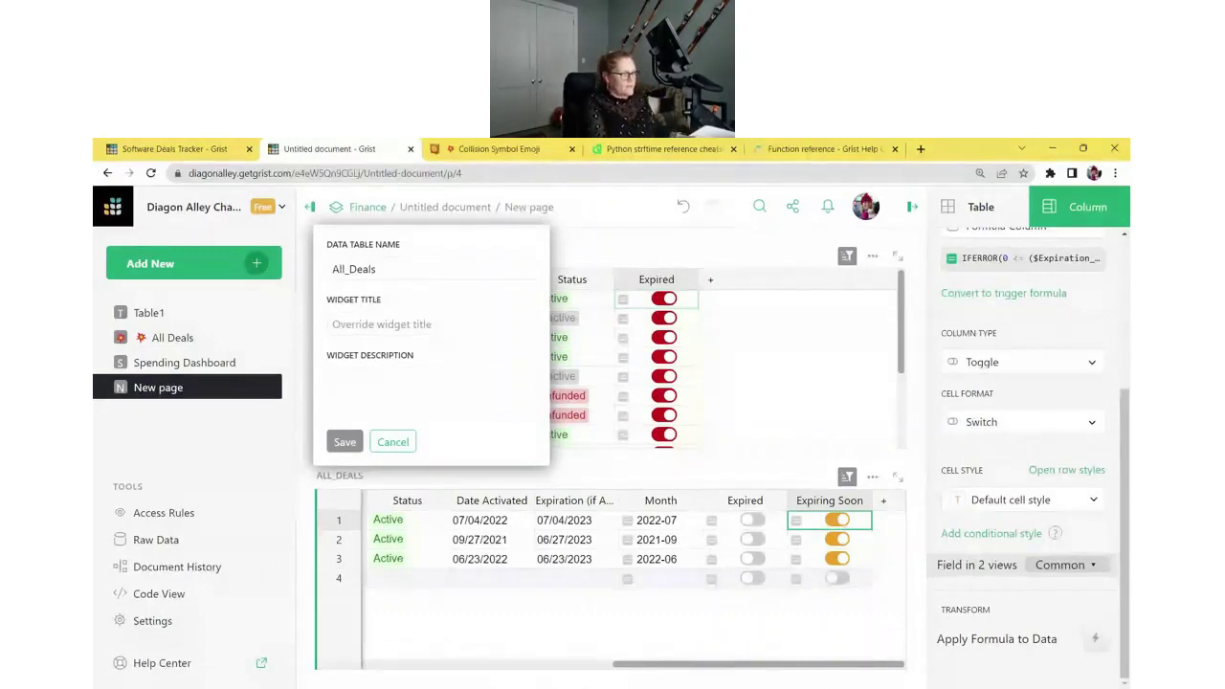
pyautogui.write('EXPIRING S')
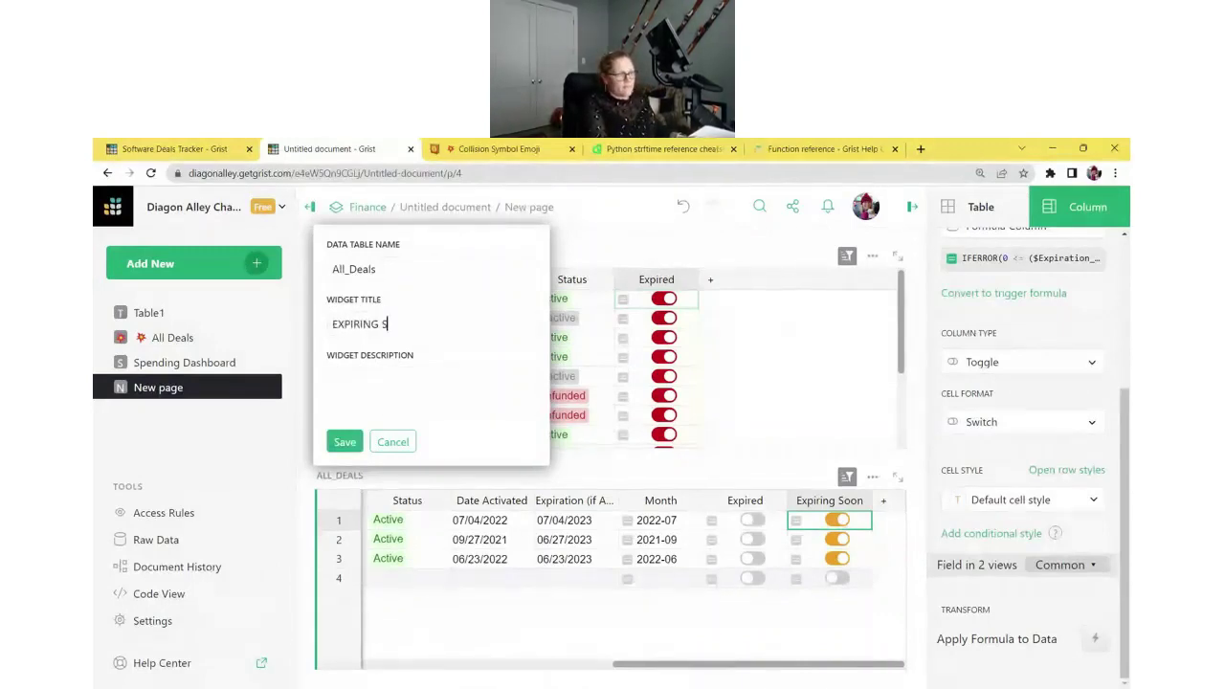
pyautogui.write('OON - Next 15 ')
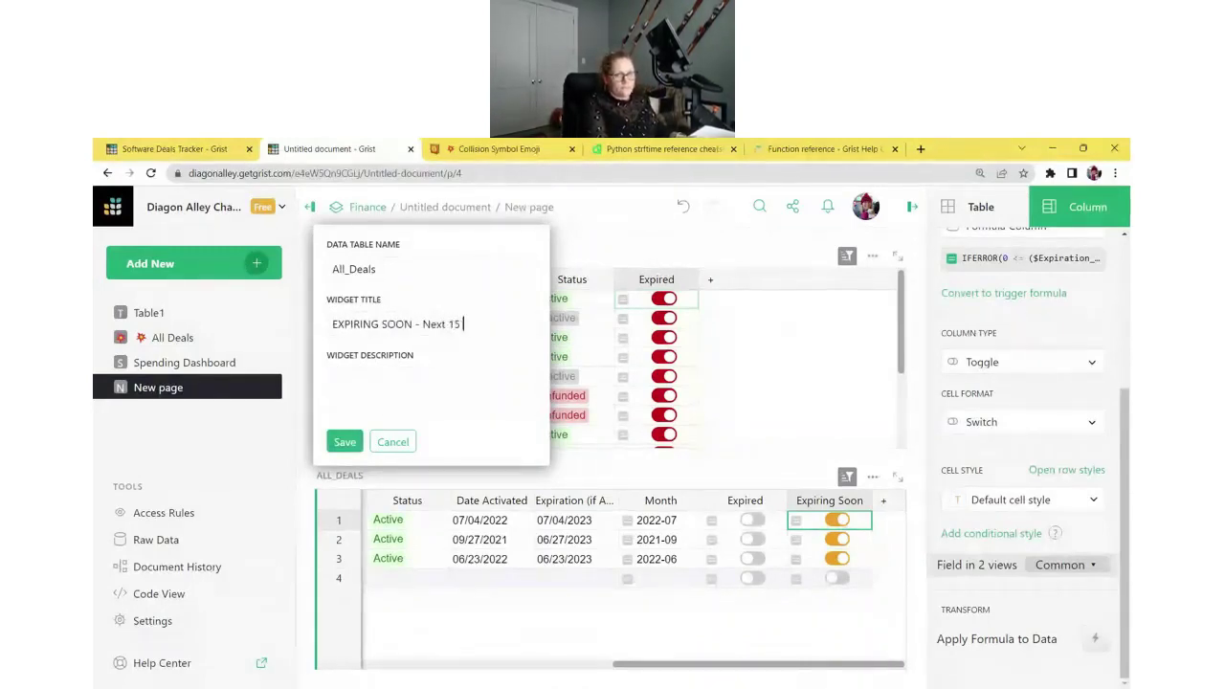
pyautogui.write('Days')
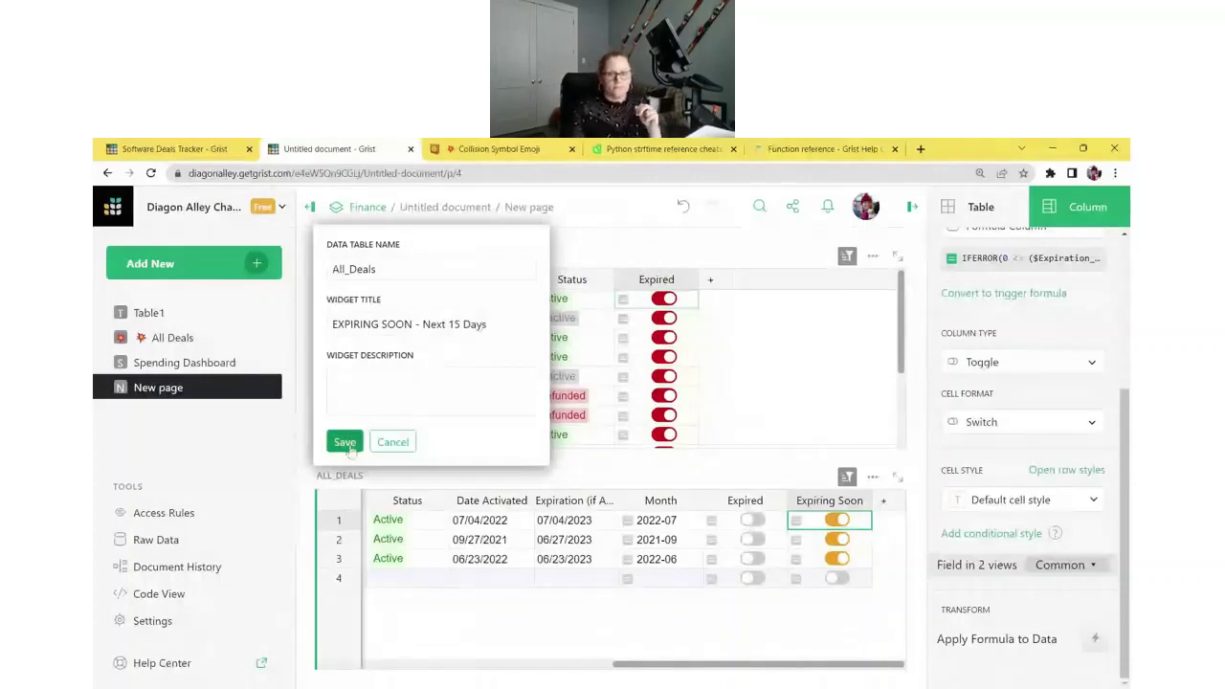
pyautogui.click(344, 441)
# Step: Hide all columns of the expiring soon table except Product, License, Status, Expiration (if Applicable) and Expiring Soon
pyautogui.click(993, 223)
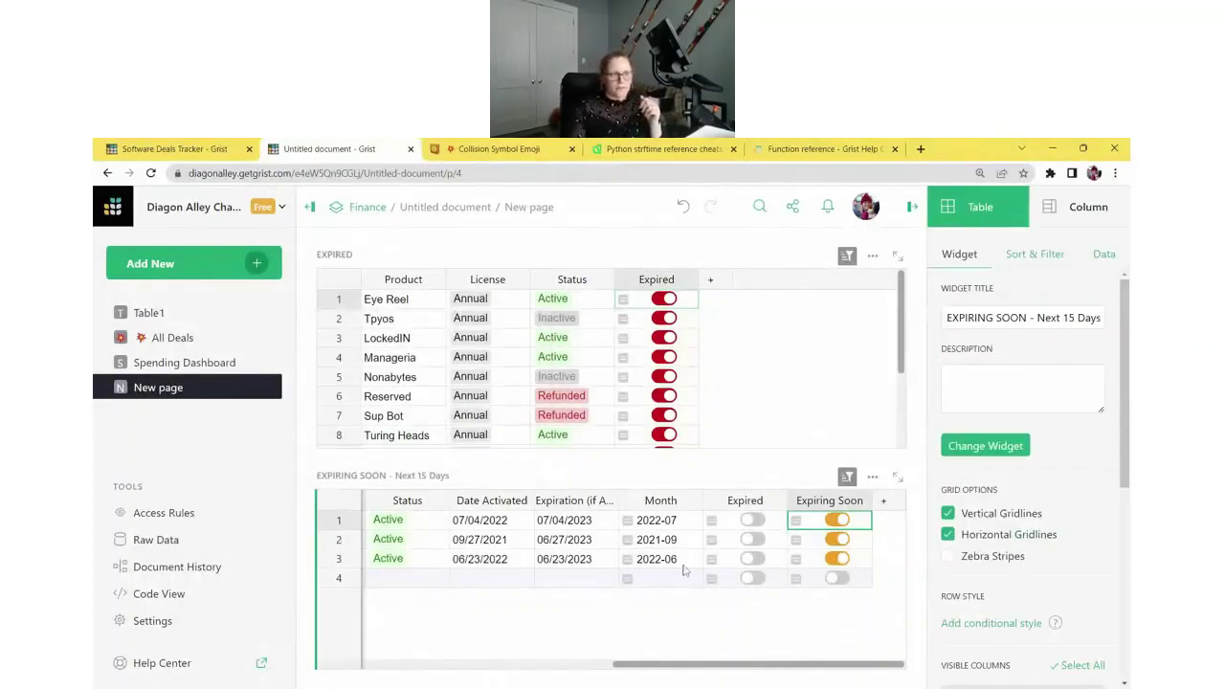
pyautogui.click(660, 545)
pyautogui.scroll(-3, 1067, 361)
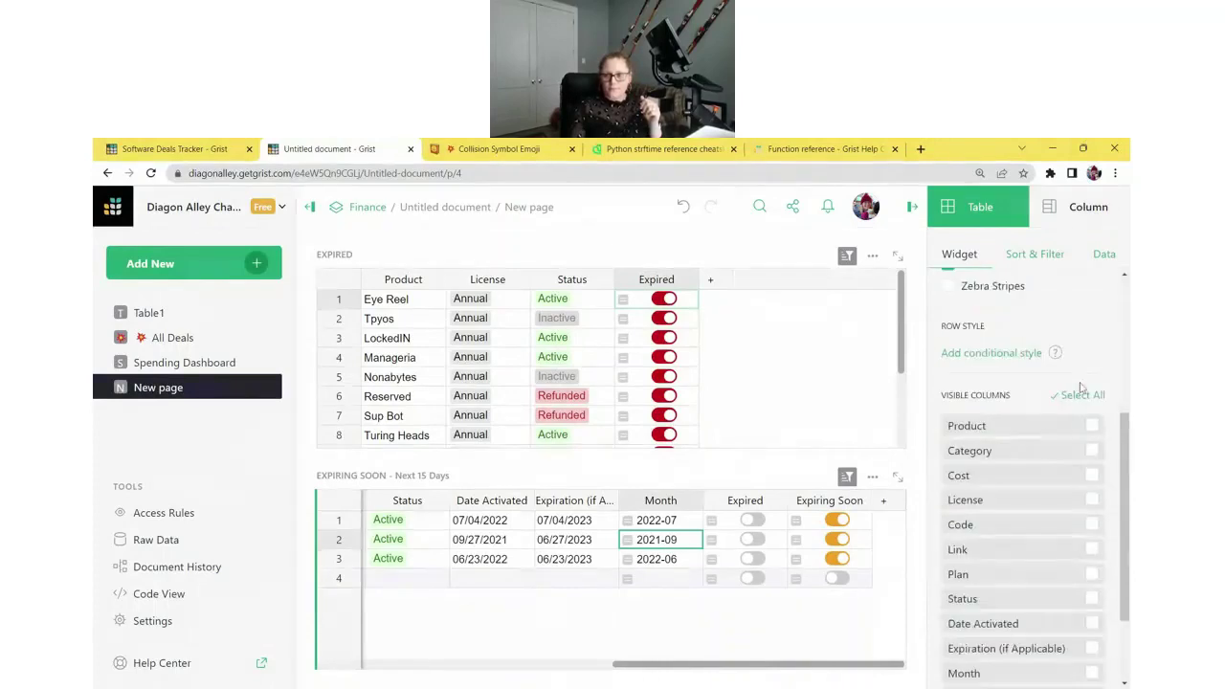
pyautogui.click(1091, 426)
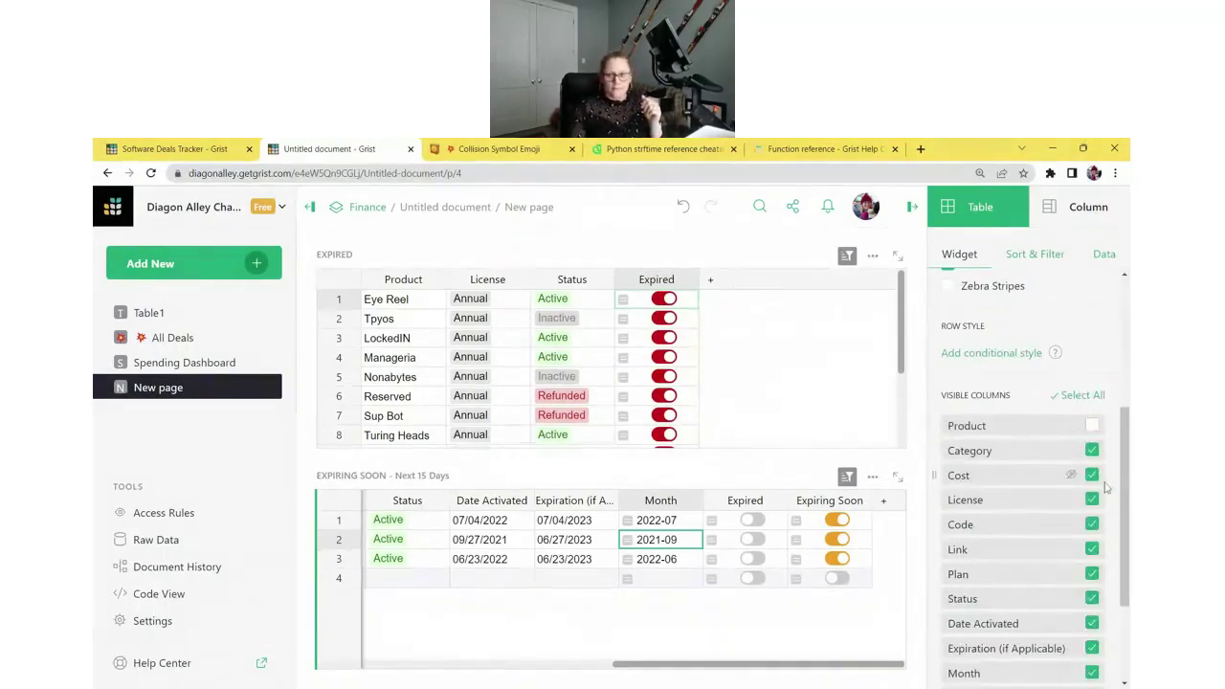
pyautogui.scroll(-2, 1107, 488)
pyautogui.click(1091, 432)
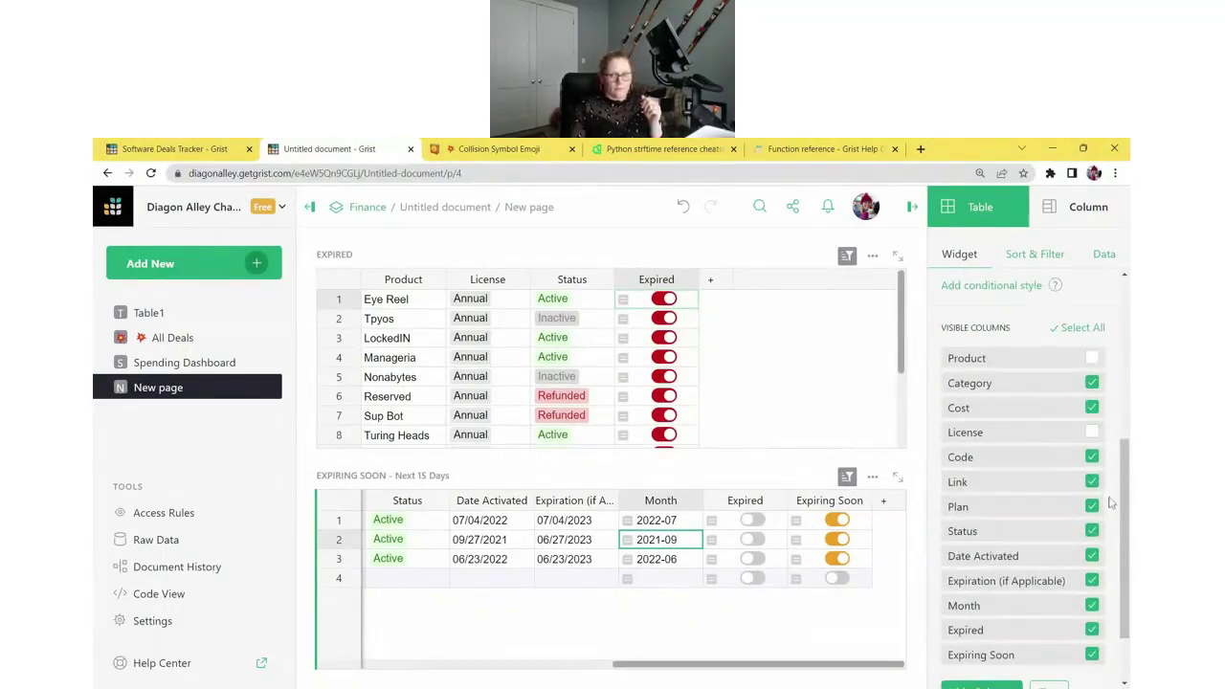
pyautogui.click(1096, 532)
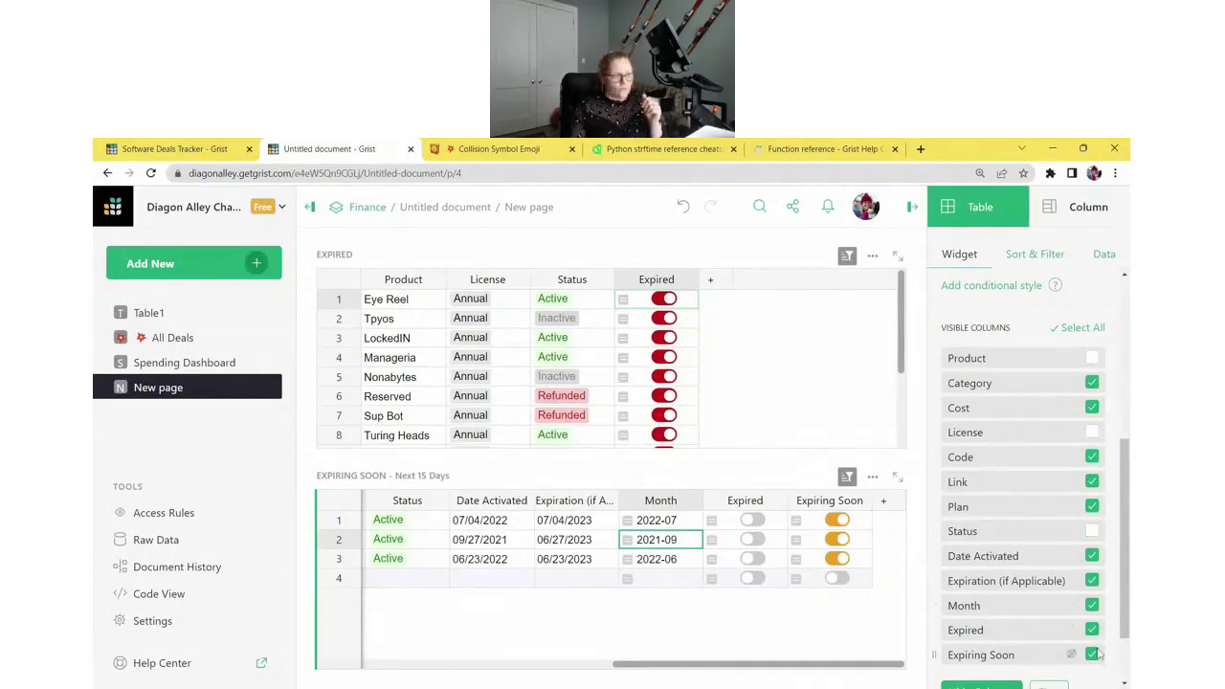
pyautogui.click(1092, 581)
pyautogui.click(1092, 655)
pyautogui.scroll(-2, 1014, 631)
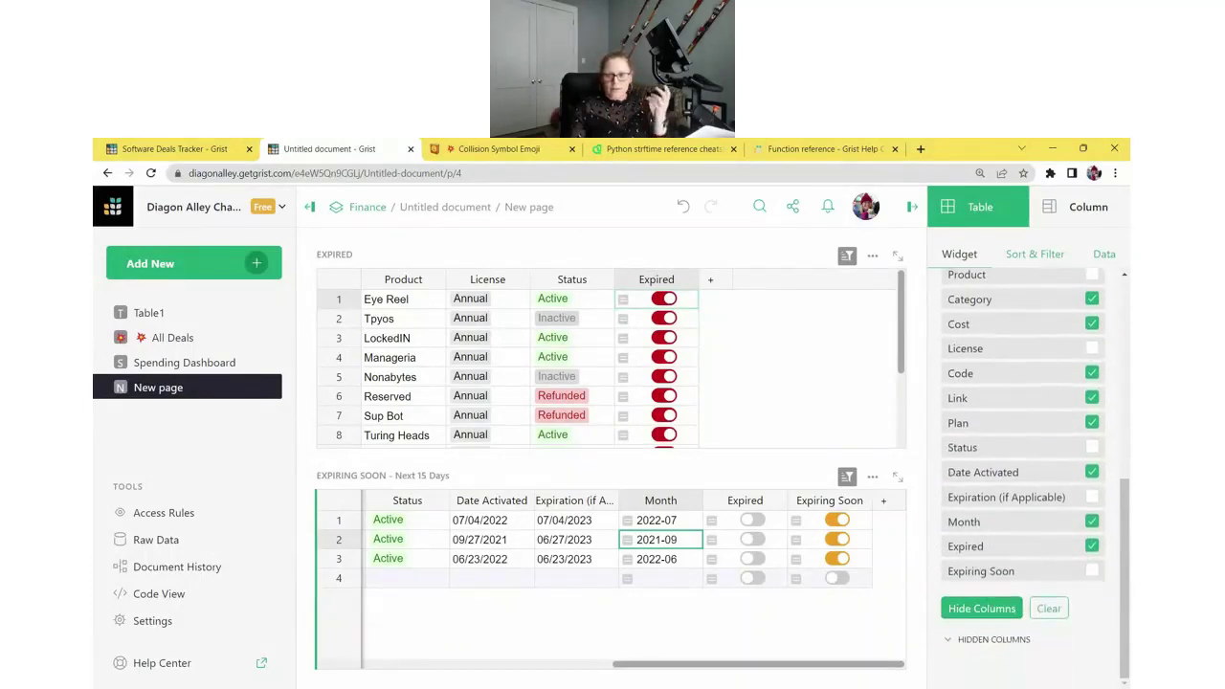
pyautogui.click(971, 606)
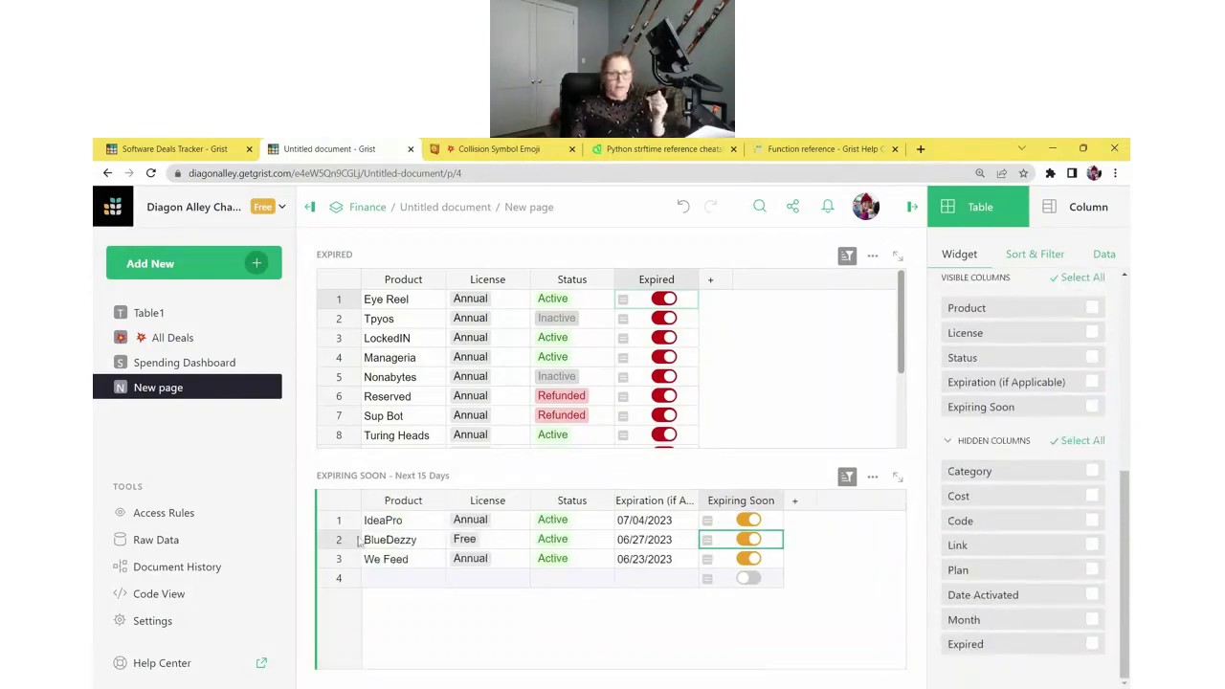
# Step: Place the expiring soon table to the left of the EXPIRED table and collapse both side panels
pyautogui.moveTo(307, 472); pyautogui.dragTo(331, 354)
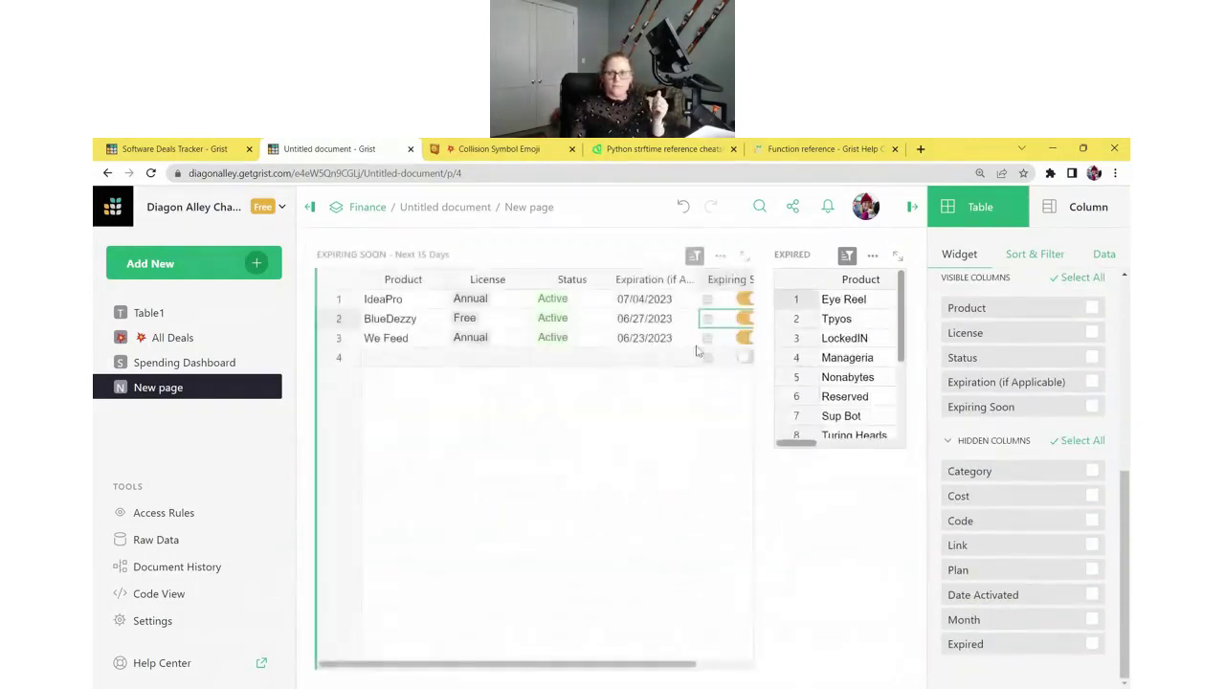
pyautogui.click(912, 209)
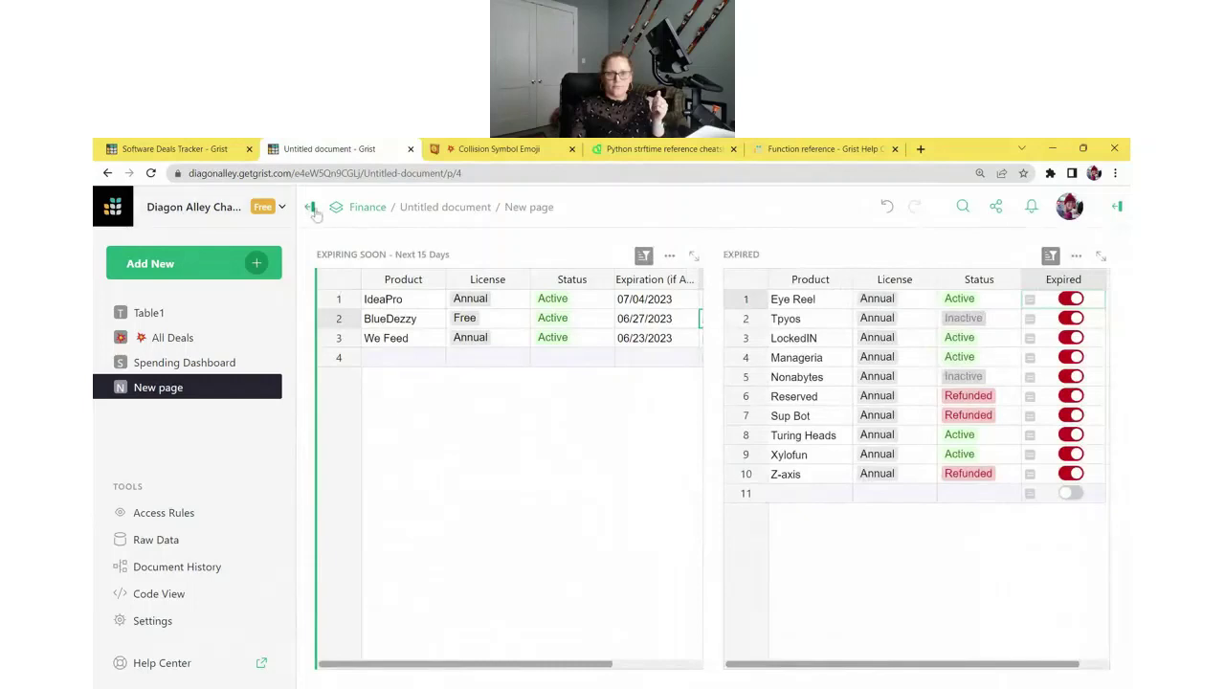
pyautogui.click(309, 207)
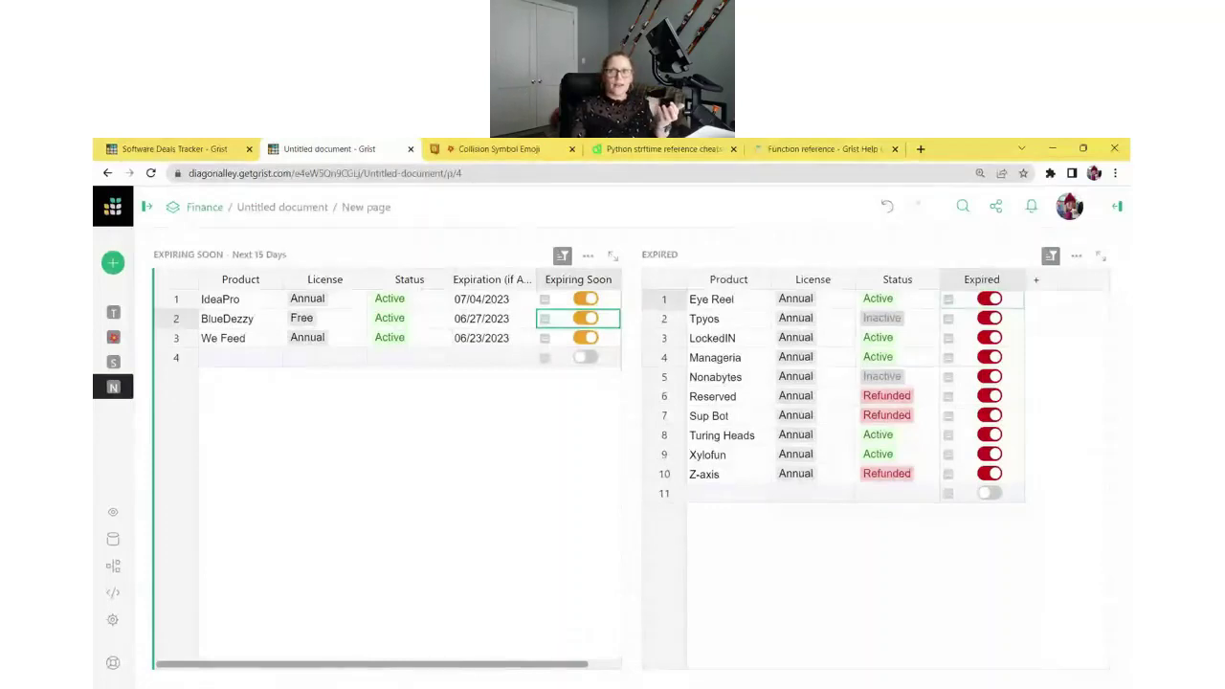
# Step: Expand the page list again and rename the new page as "Expiring Soon!"
pyautogui.click(147, 209)
pyautogui.click(262, 387)
pyautogui.click(294, 419)
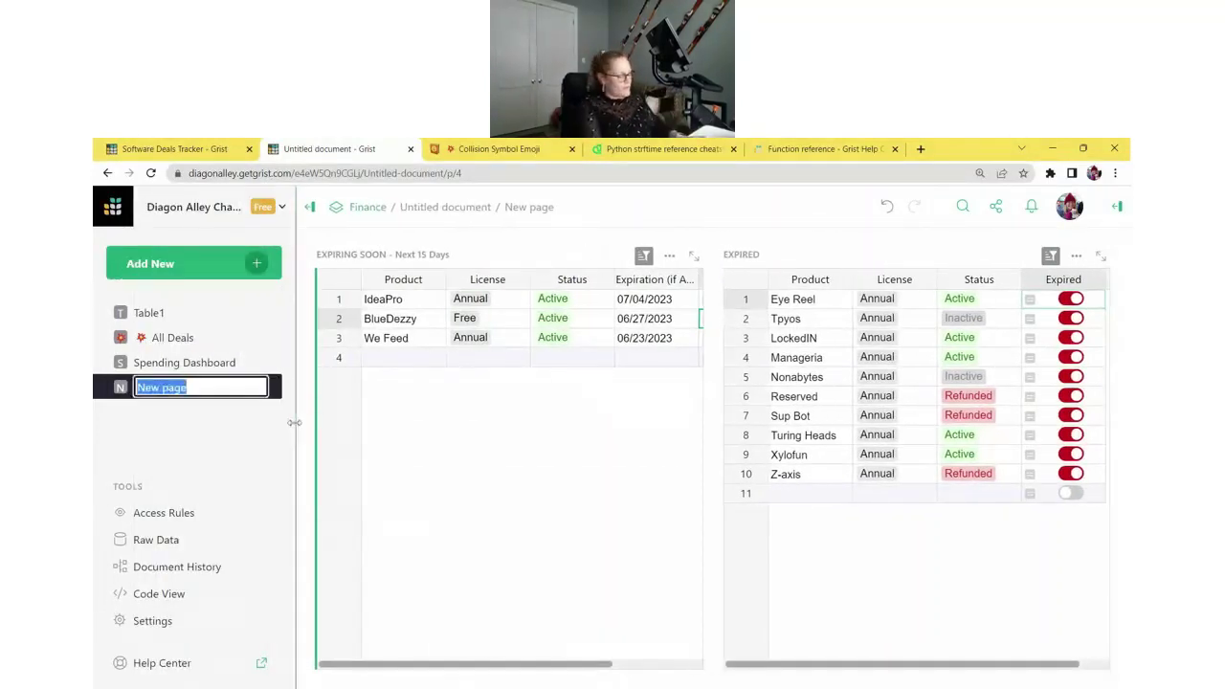
pyautogui.write('E')
pyautogui.write('xpr')
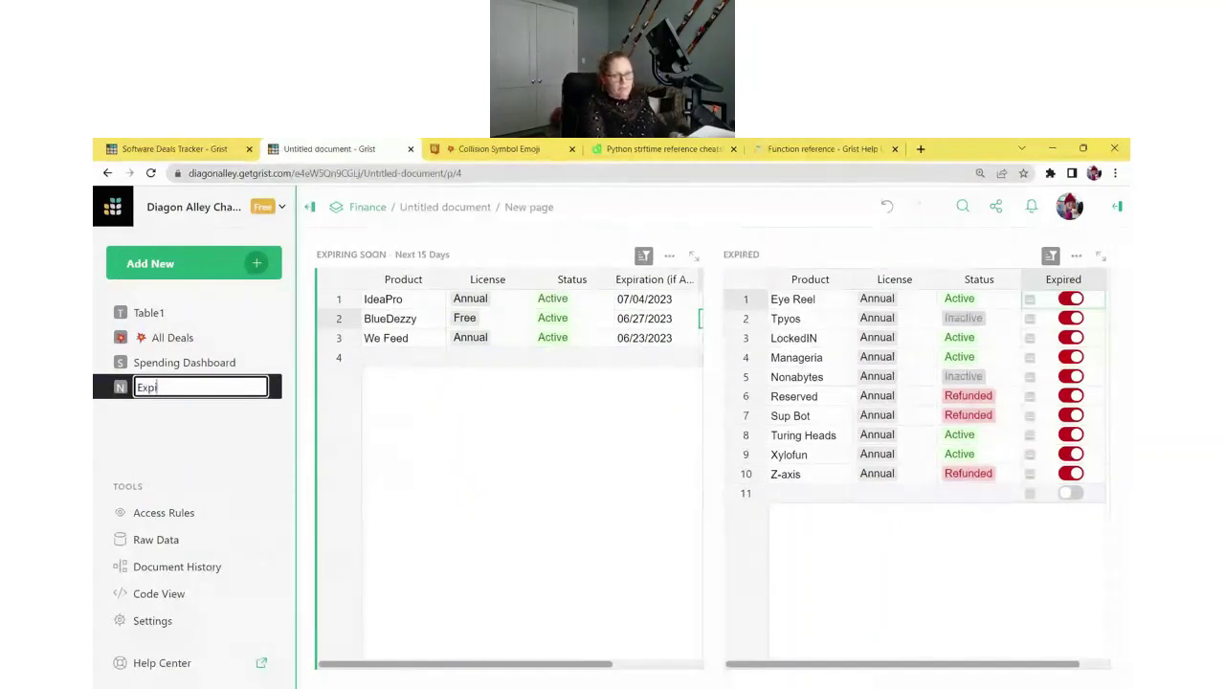
pyautogui.write('ring Soon')
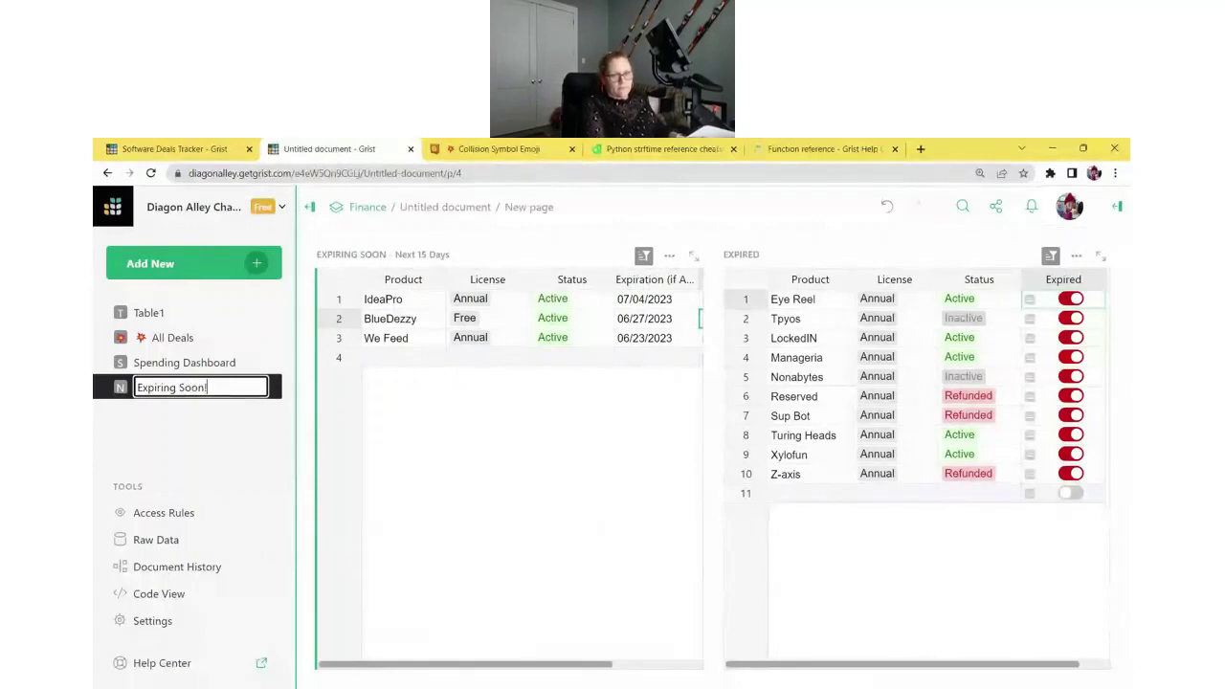
pyautogui.write('!')
pyautogui.press('Return')
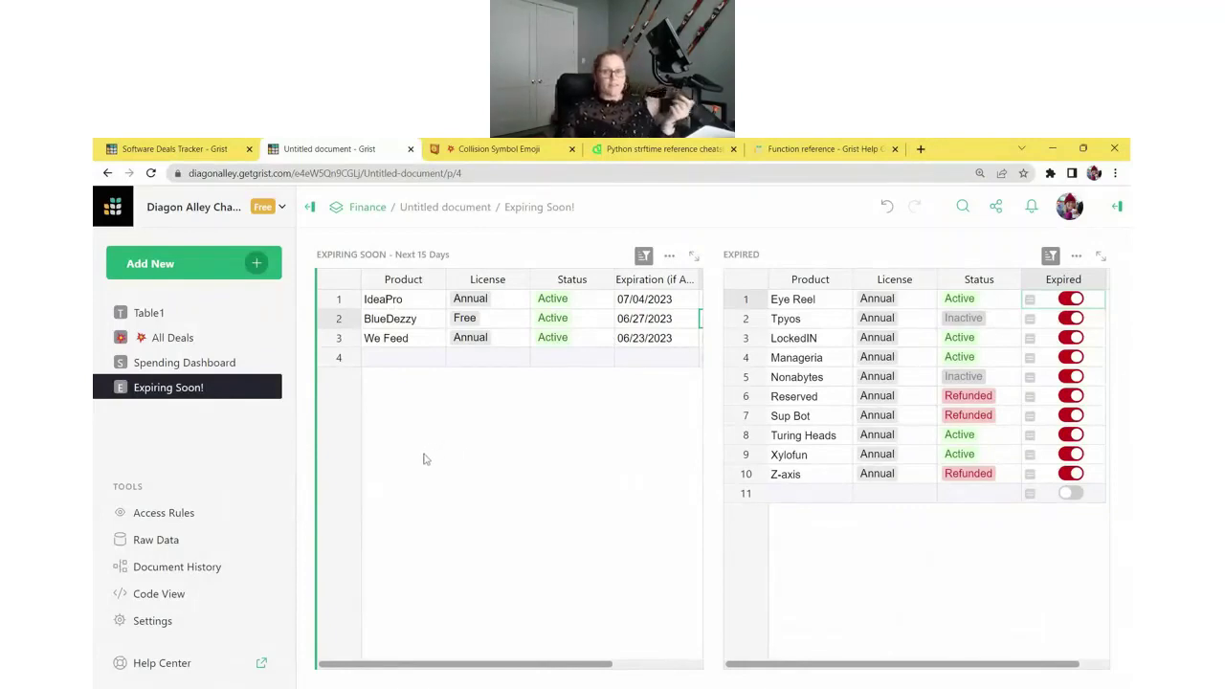
# Step: Add a new page with a Table widget that uses the All_Deals data
pyautogui.click(218, 264)
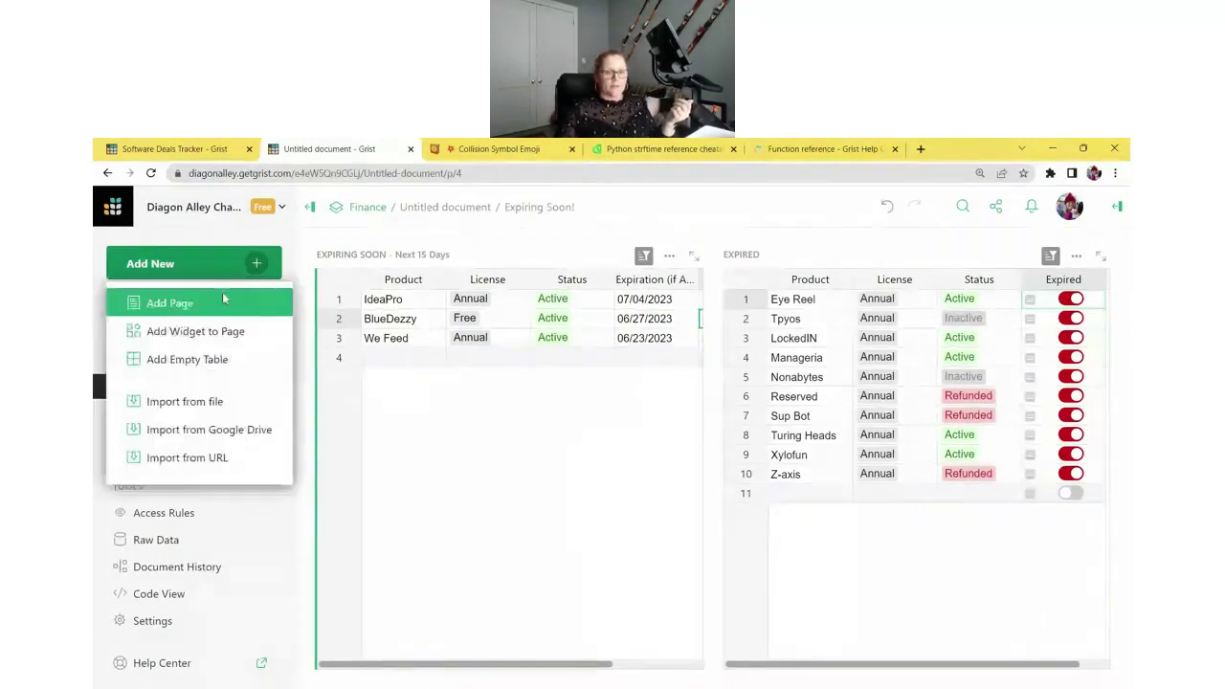
pyautogui.click(222, 303)
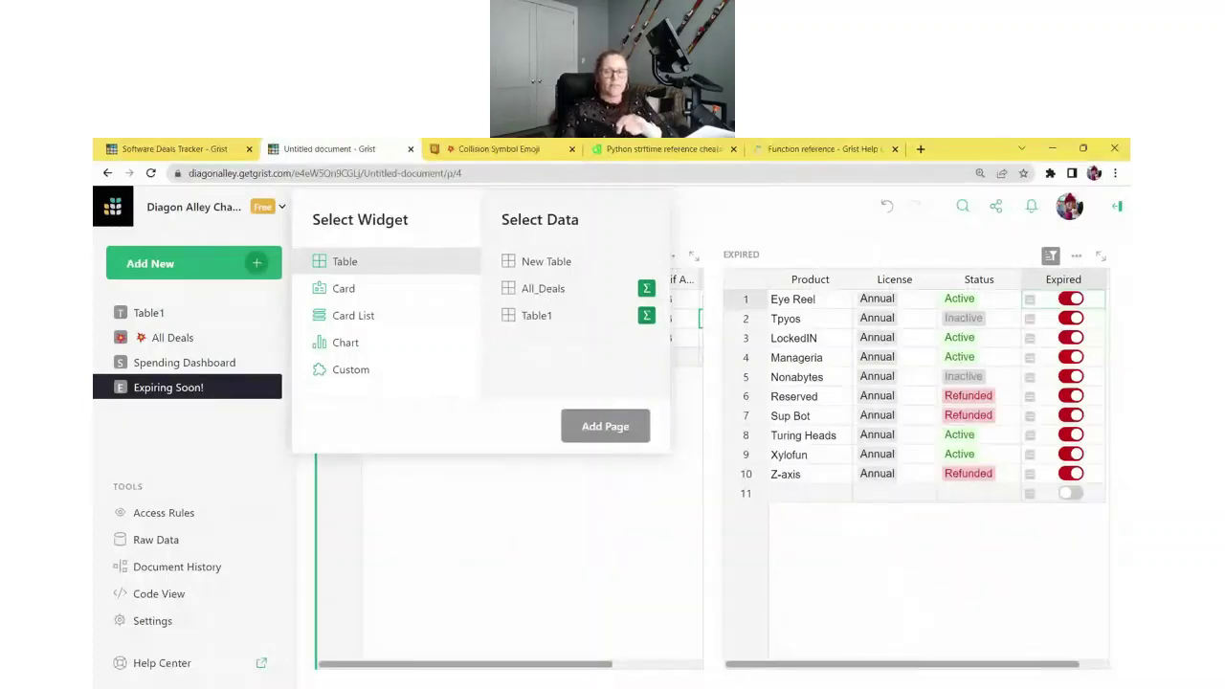
pyautogui.click(552, 292)
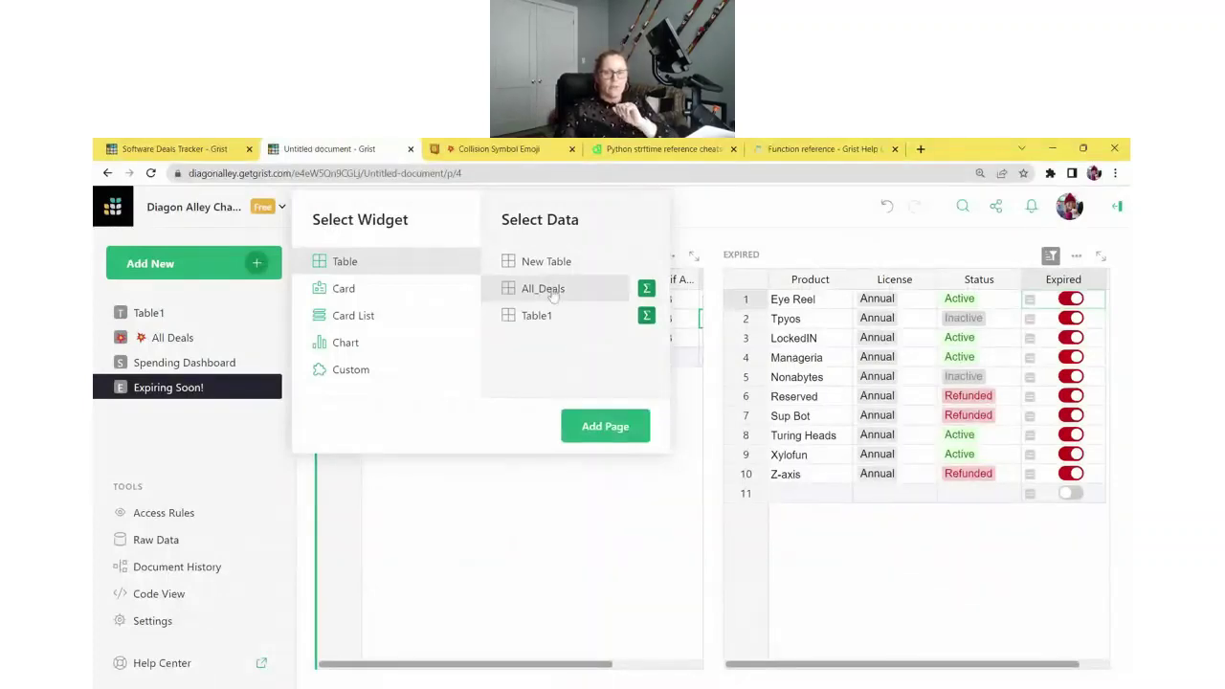
pyautogui.click(595, 433)
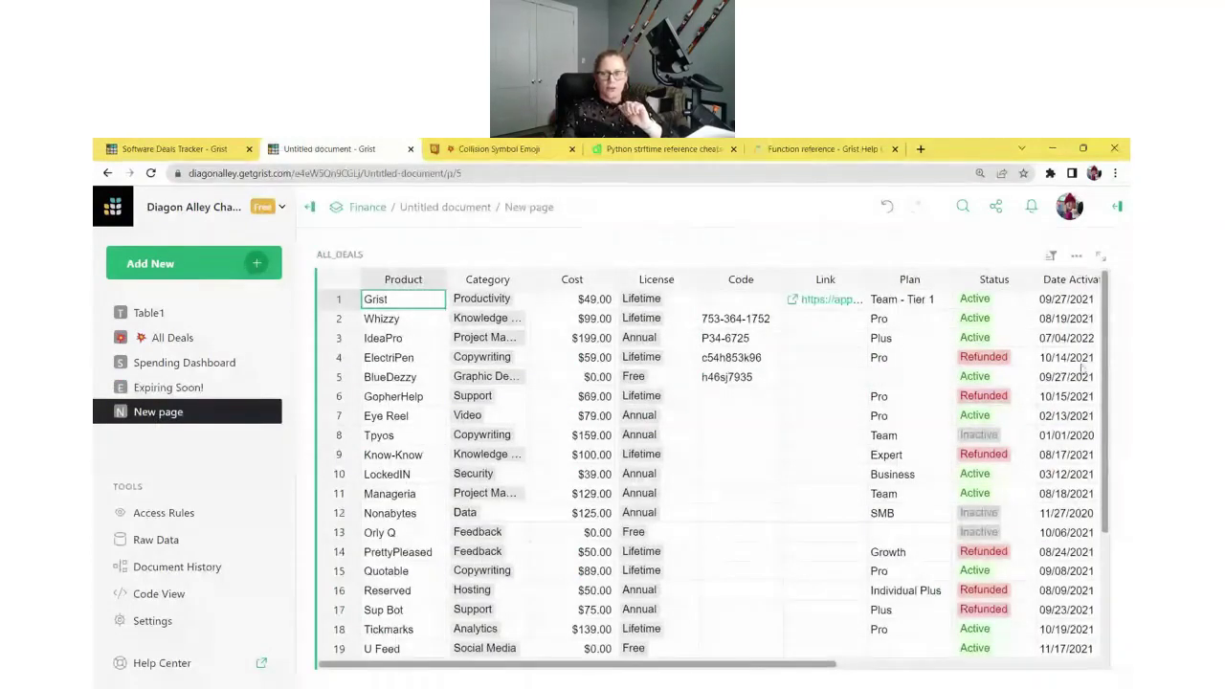
# Step: Add a filter on Expiration (if Applicable) to the All_Deals table and set its start date to Today
pyautogui.moveTo(815, 664); pyautogui.dragTo(1097, 672)
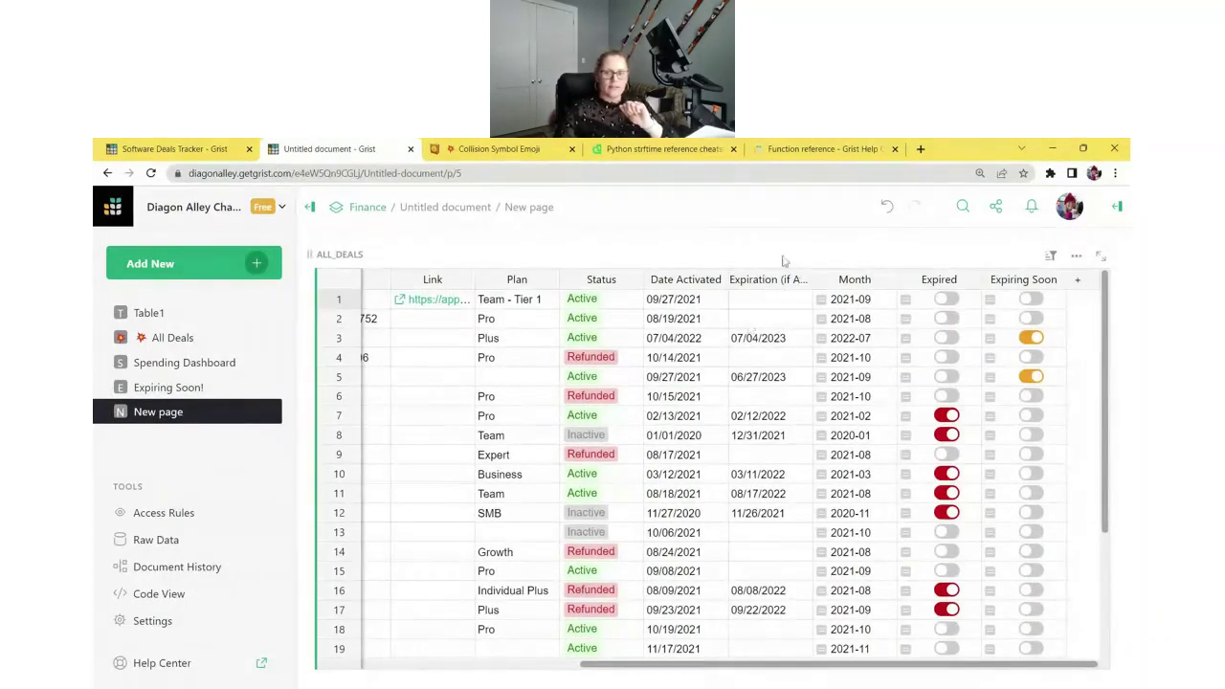
pyautogui.click(1050, 256)
pyautogui.click(971, 367)
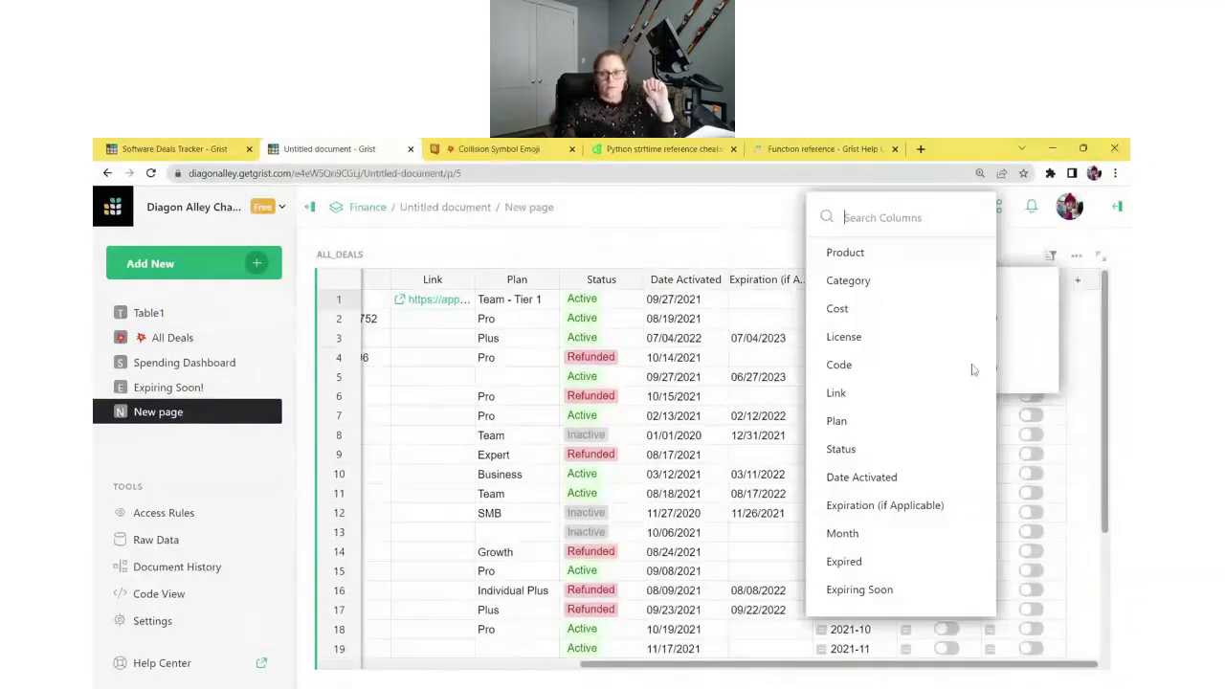
pyautogui.click(890, 505)
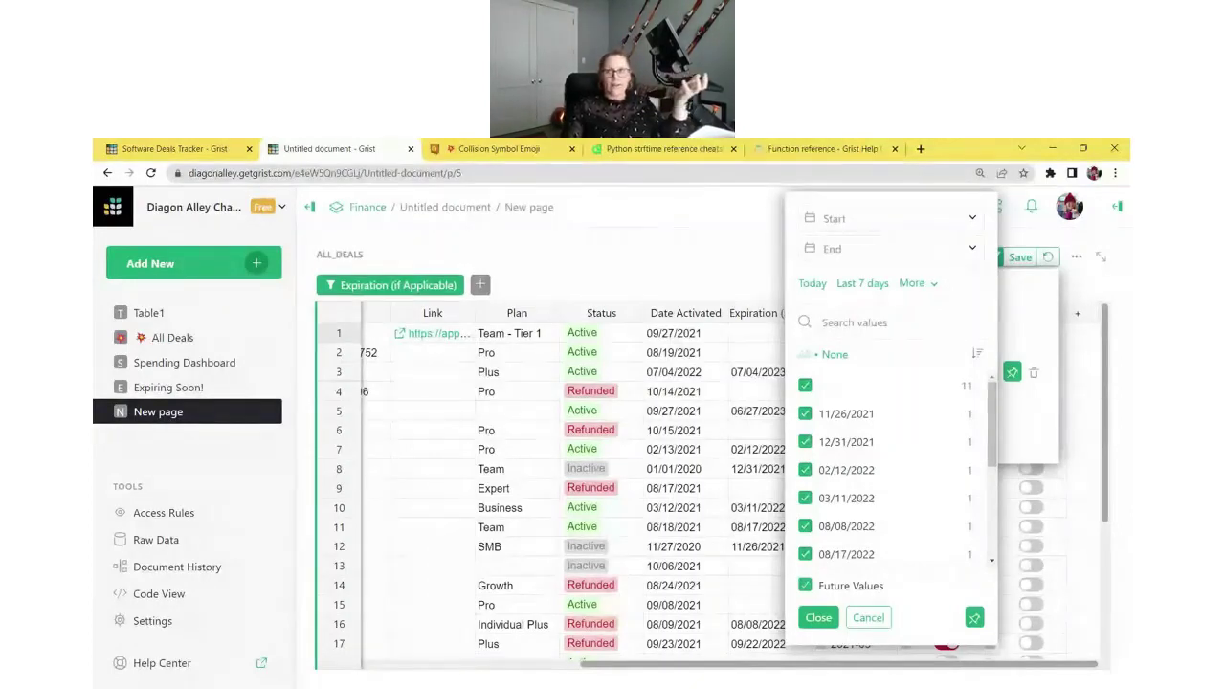
pyautogui.click(890, 218)
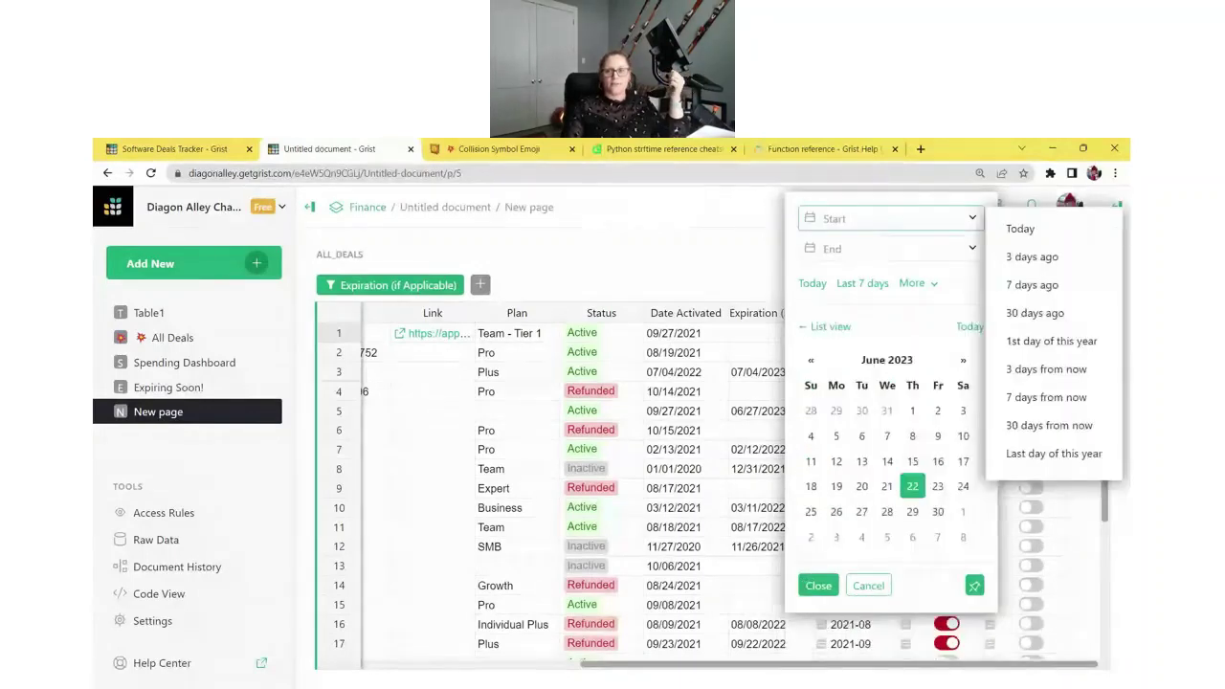
pyautogui.click(1020, 229)
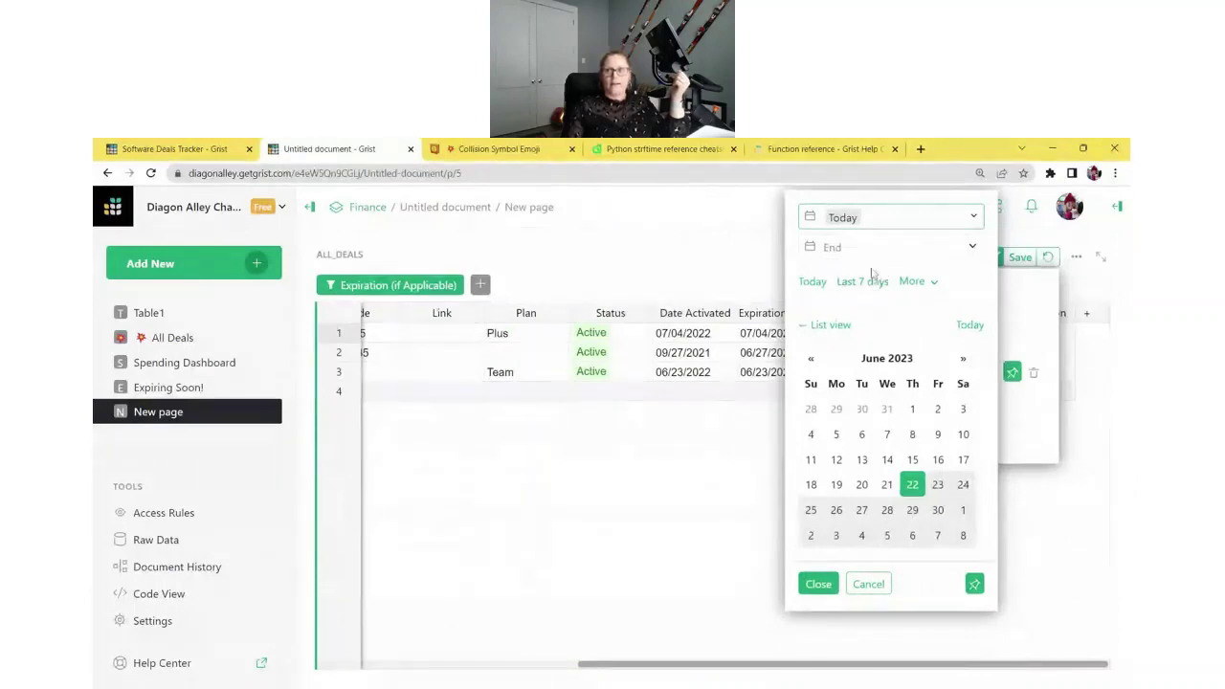
# Step: Clear the expiration filter's start date and set its end date to Today
pyautogui.click(824, 247)
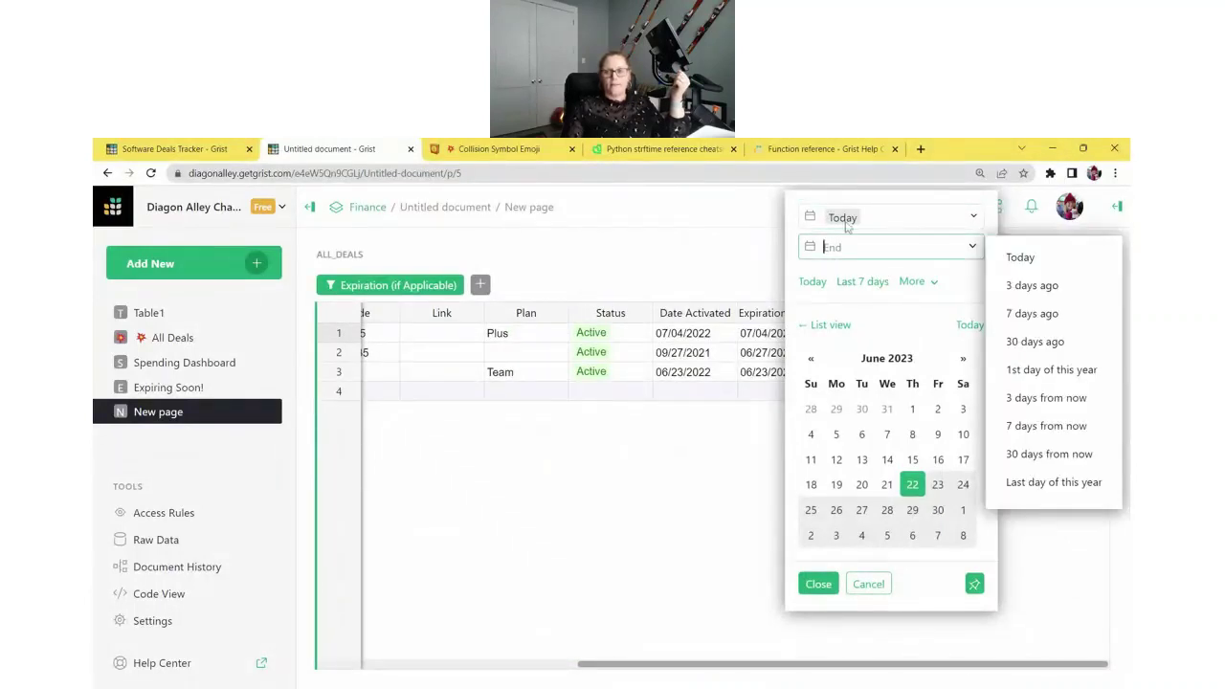
pyautogui.click(859, 208)
pyautogui.write('Today')
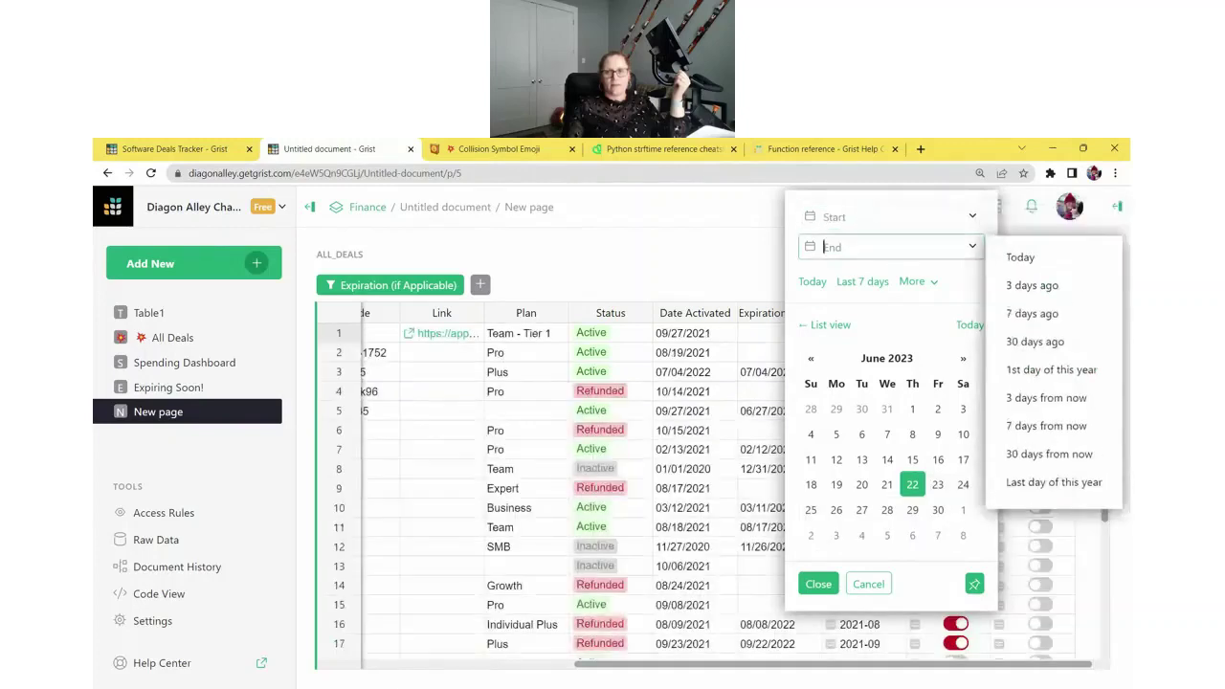
pyautogui.press('Return')
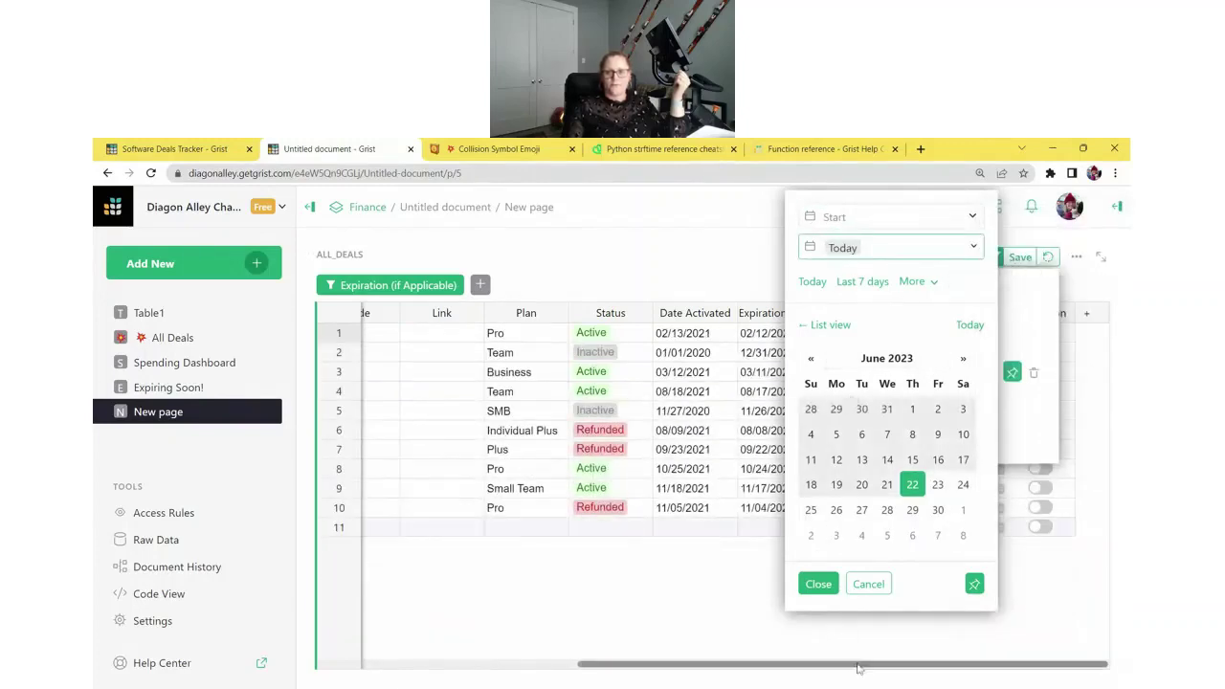
pyautogui.click(1055, 306)
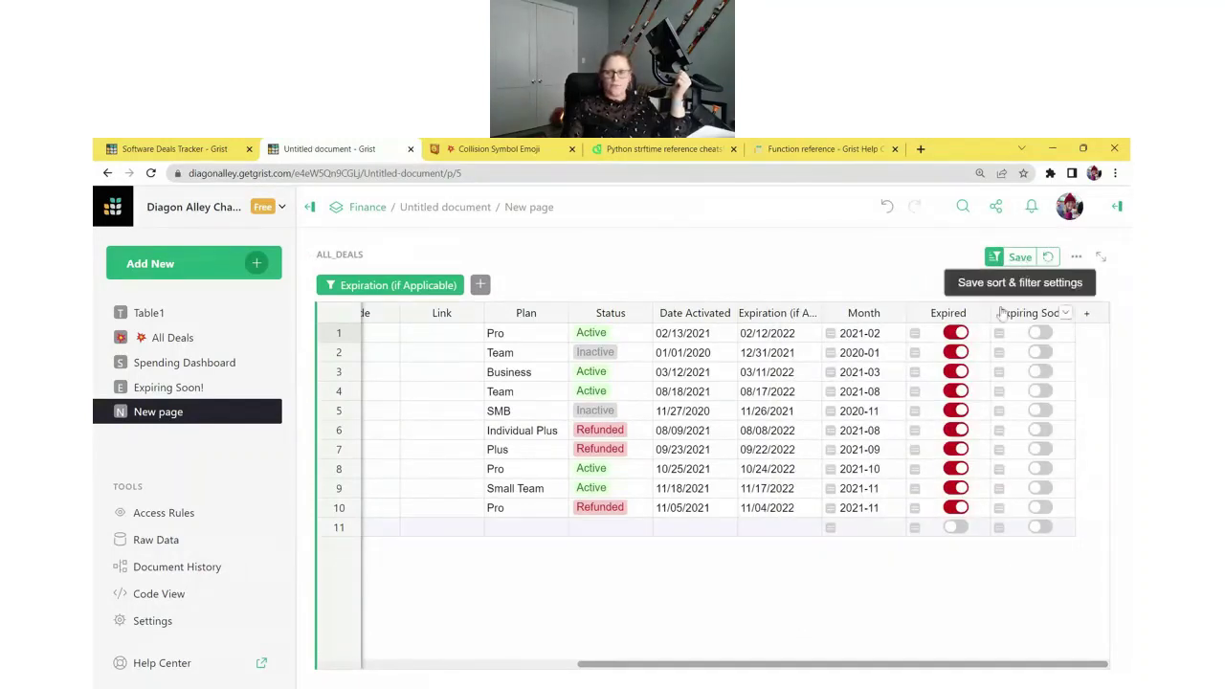
# Step: Review the date range of the expiration filter and save the table's filter settings
pyautogui.click(394, 299)
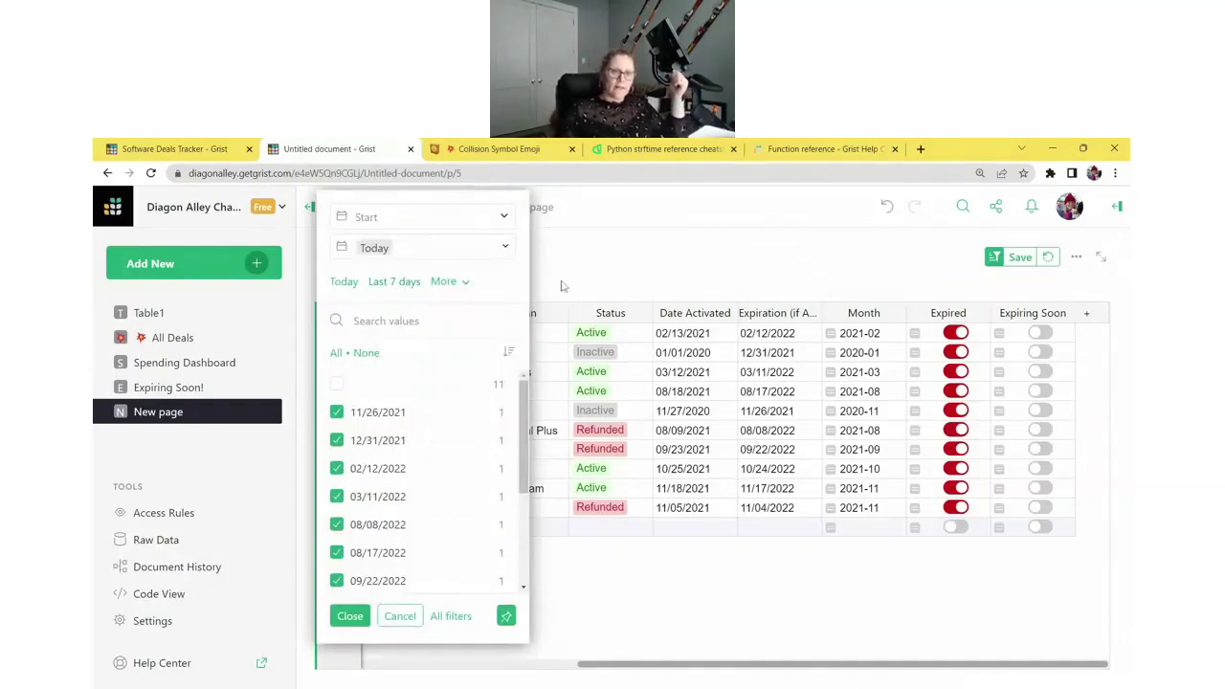
pyautogui.click(390, 220)
pyautogui.click(403, 249)
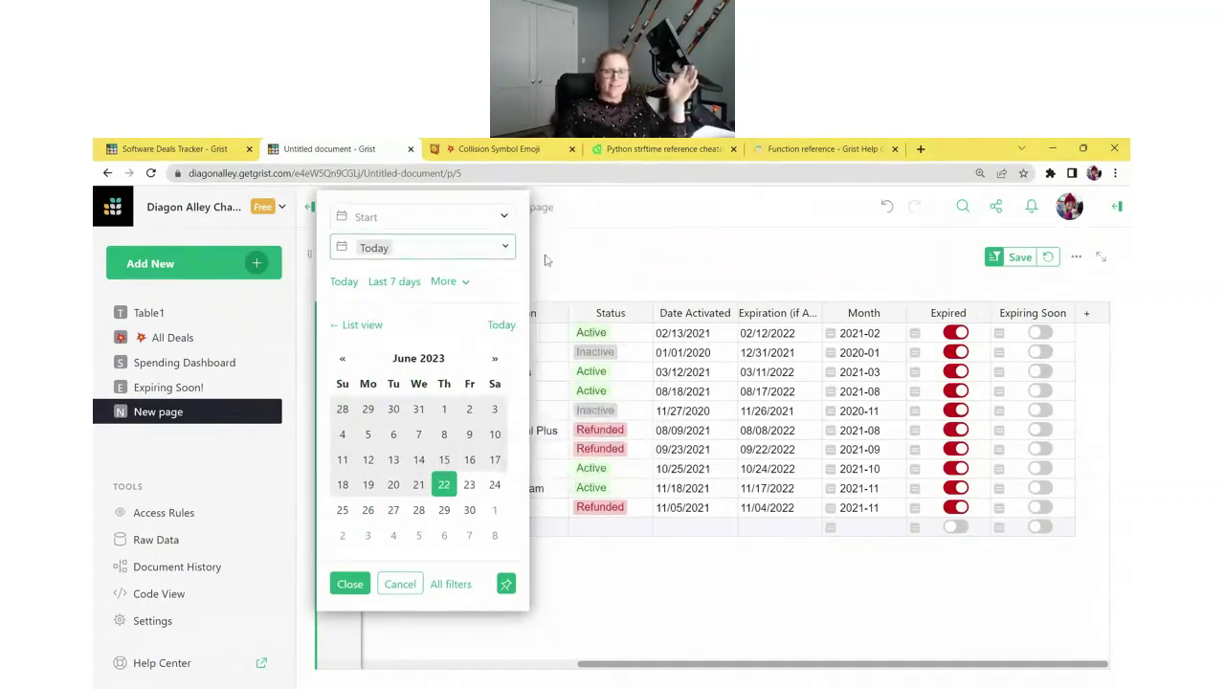
pyautogui.moveTo(385, 245)
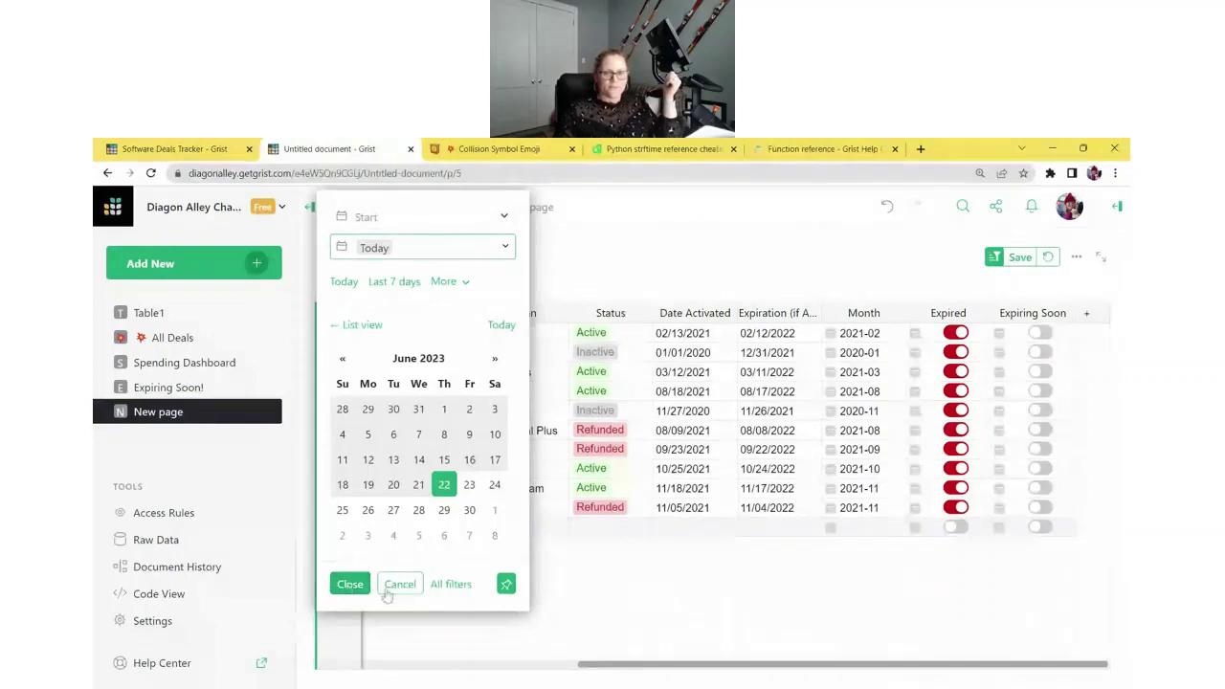
pyautogui.click(346, 584)
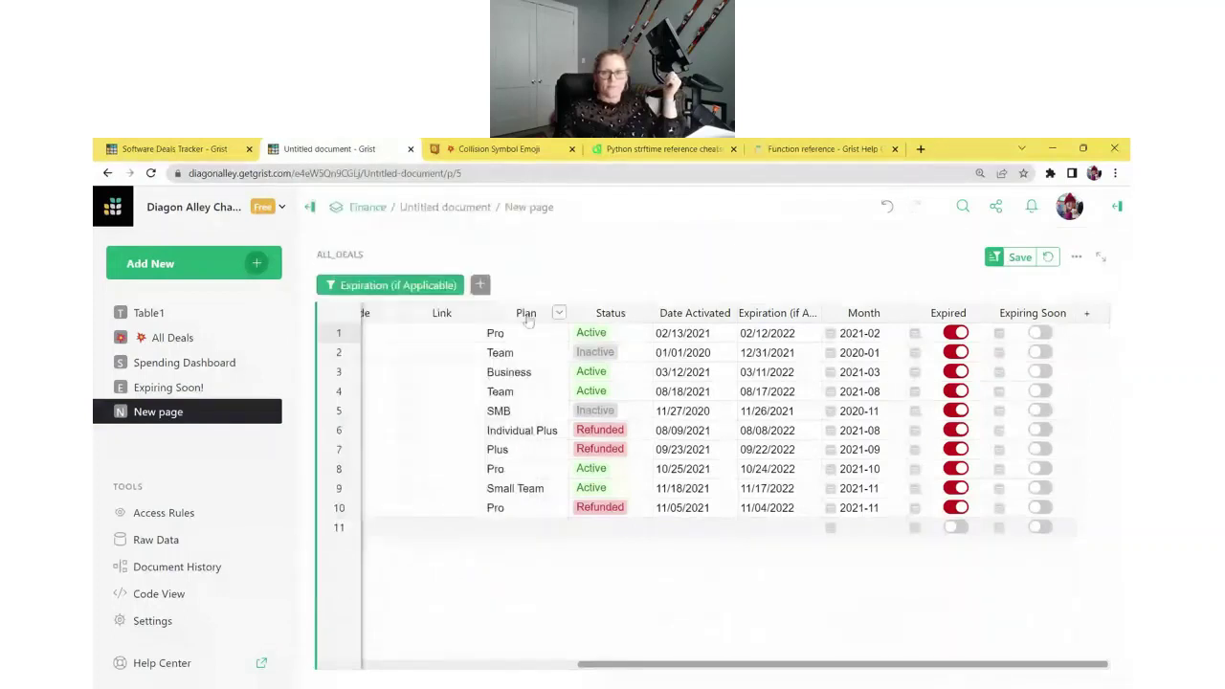
pyautogui.click(1016, 259)
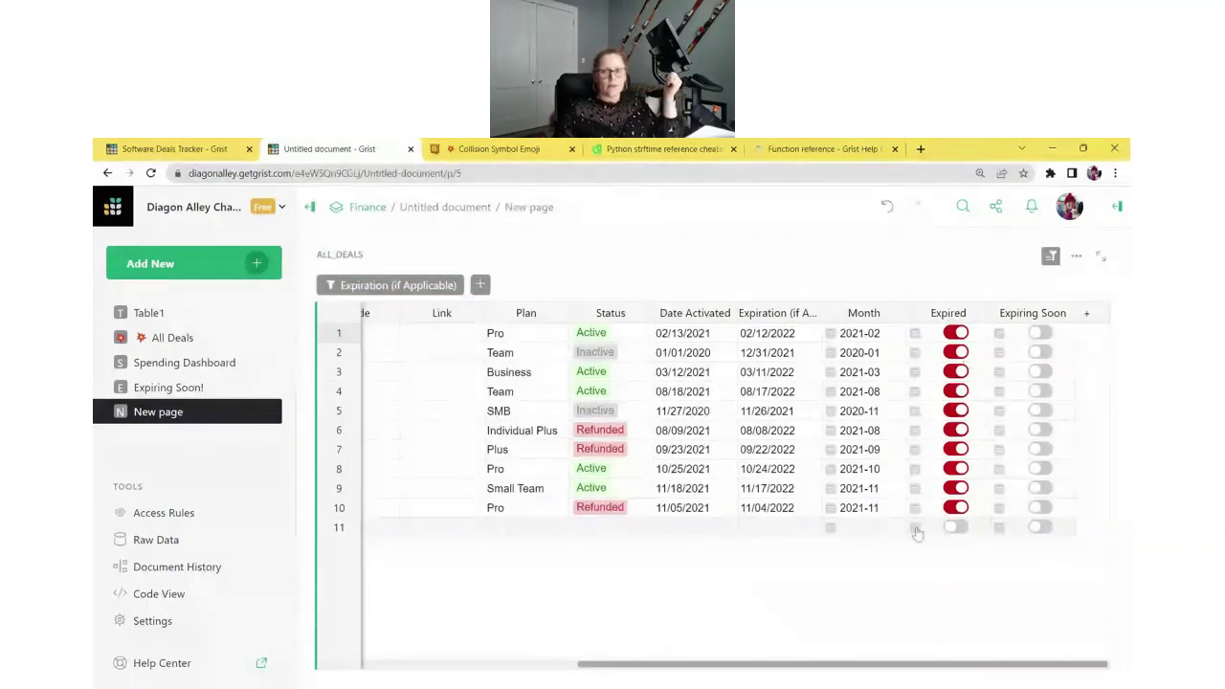
# Step: Delete the Expired column from the filtered table and undo the deletion
pyautogui.click(777, 312)
pyautogui.click(978, 313)
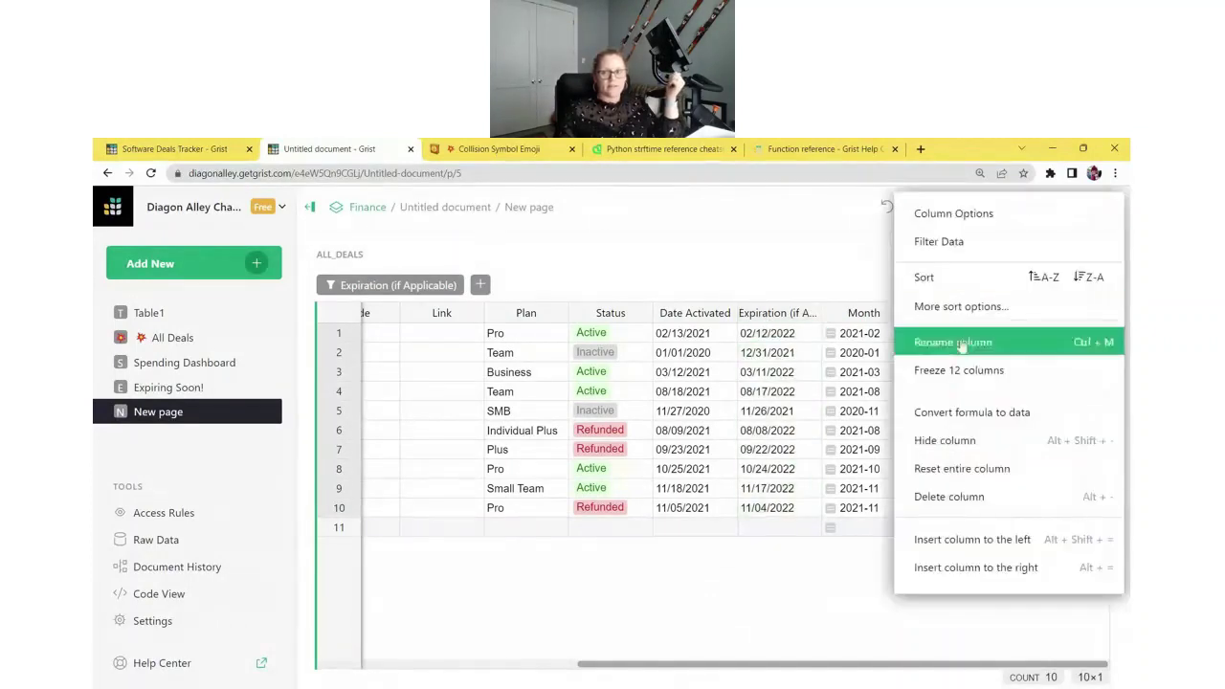
pyautogui.click(812, 263)
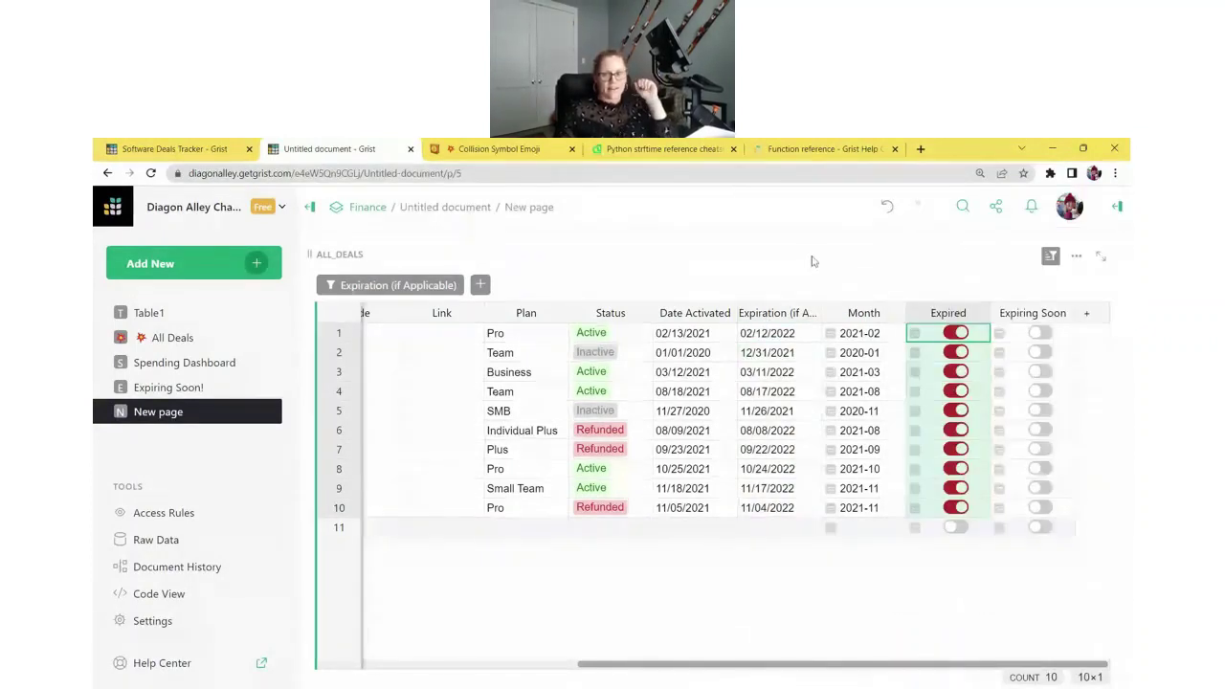
pyautogui.click(978, 312)
pyautogui.click(942, 496)
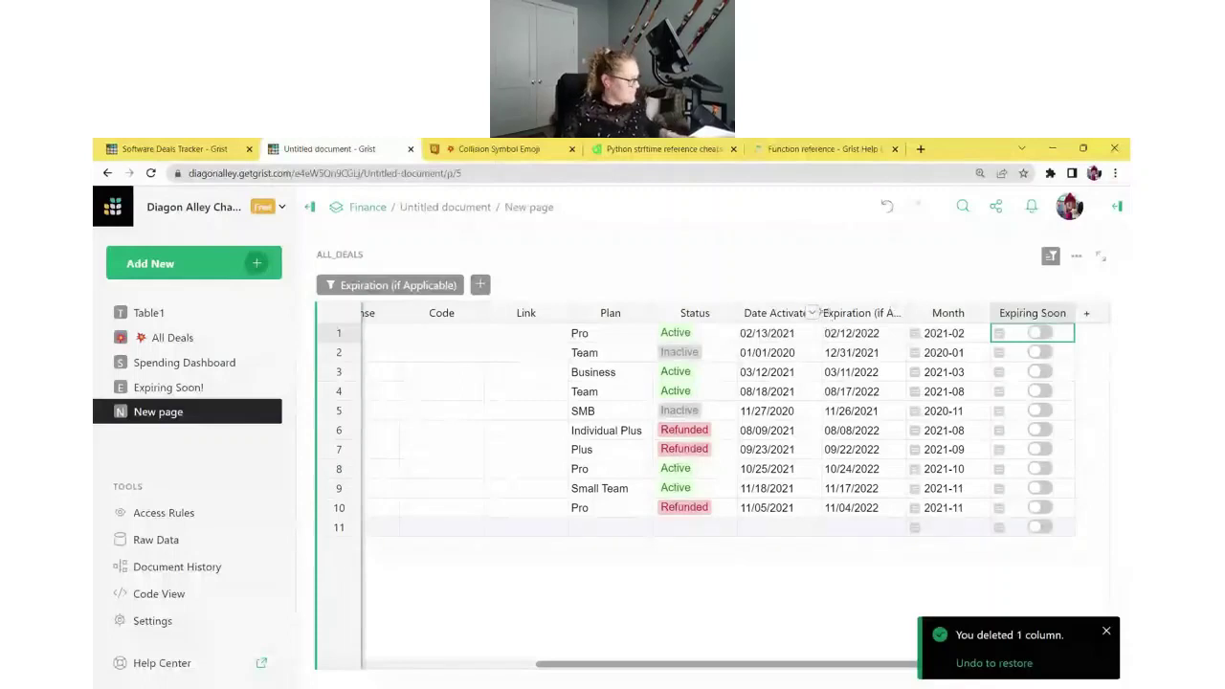
pyautogui.hotkey('ctrl', 'z')
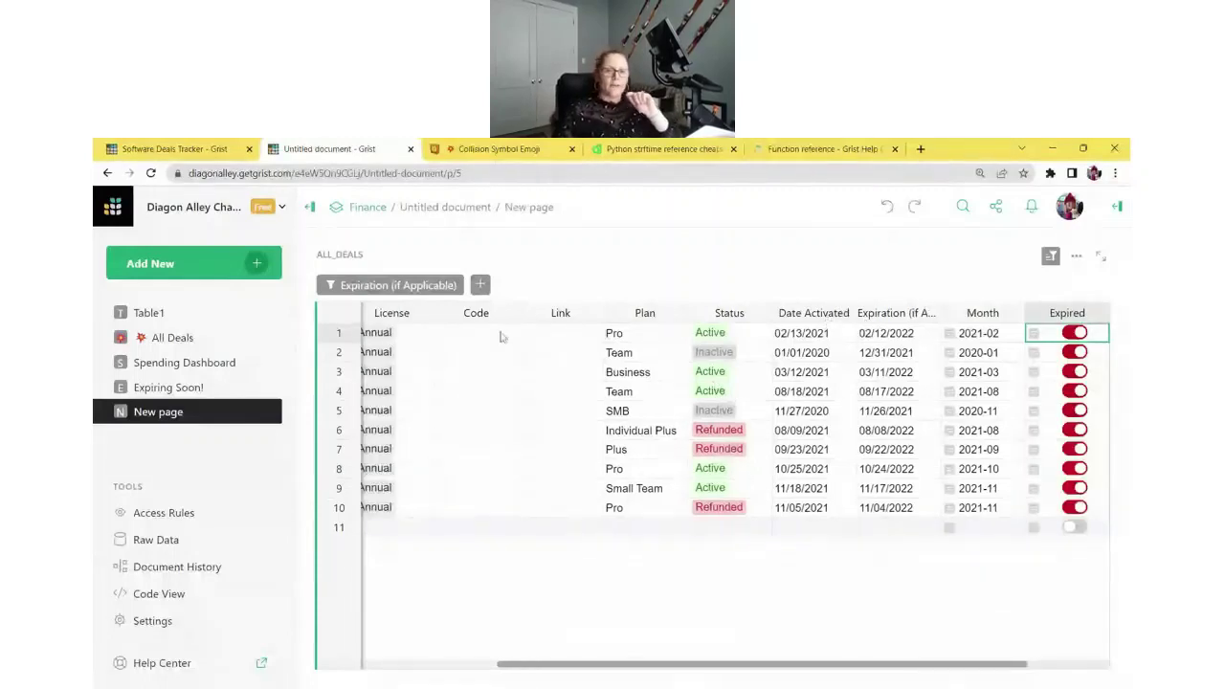
# Step: Add a second Table widget based on All_Deals to the page and place it below the first table
pyautogui.click(181, 263)
pyautogui.click(226, 332)
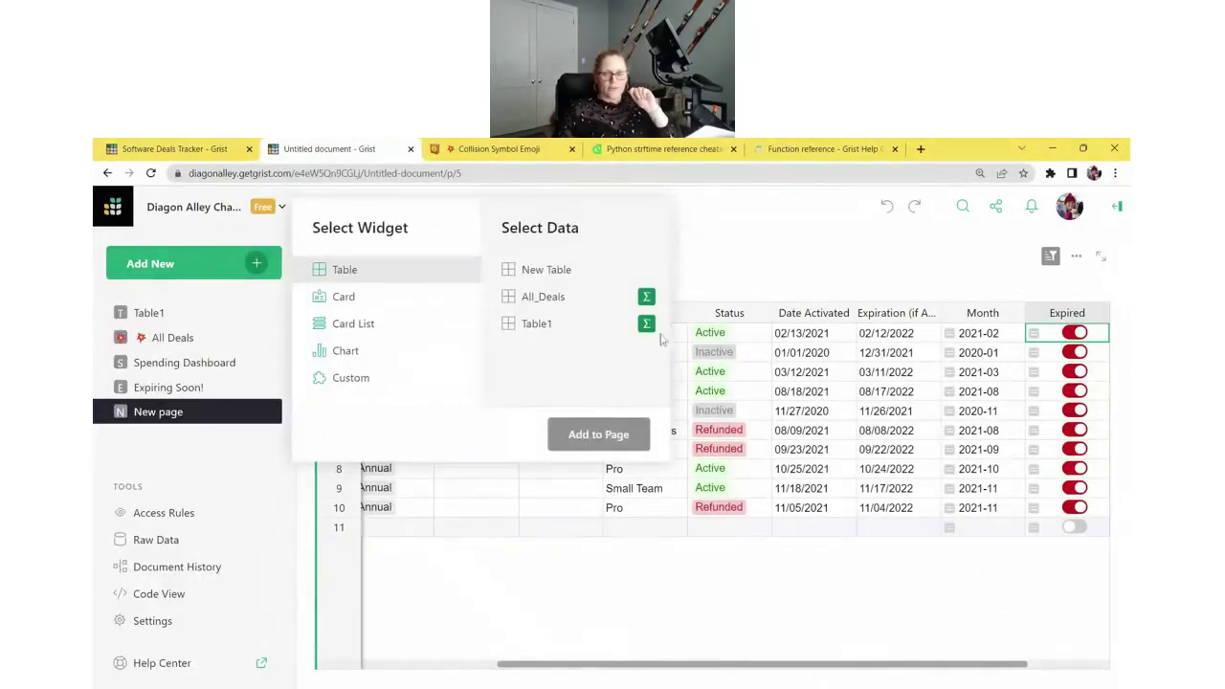
pyautogui.click(556, 300)
pyautogui.click(601, 440)
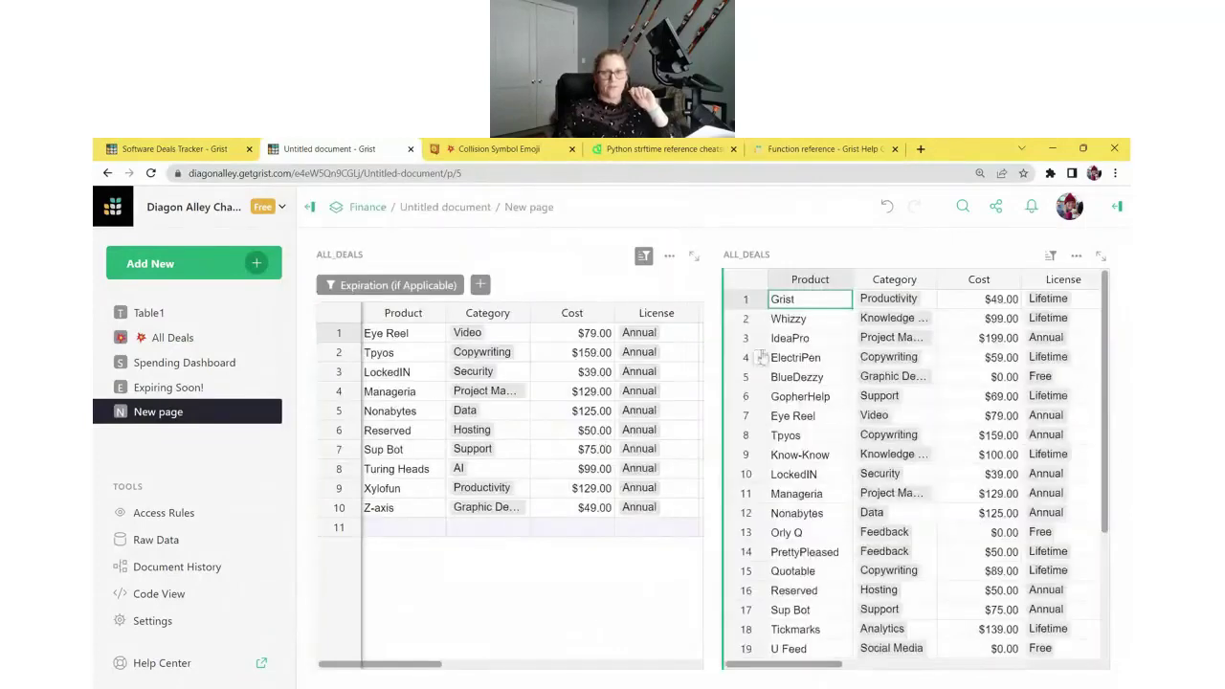
pyautogui.moveTo(724, 256); pyautogui.dragTo(582, 607)
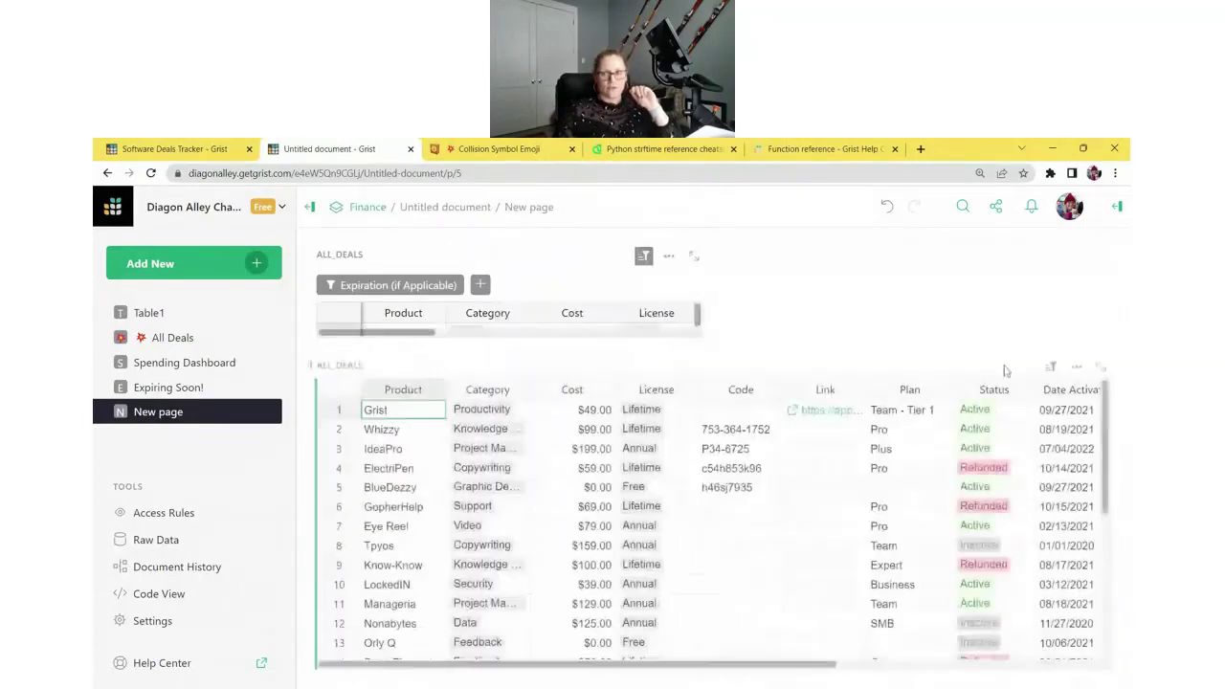
# Step: Add a filter on Expiration (if Applicable) to the lower All_Deals table
pyautogui.click(1051, 475)
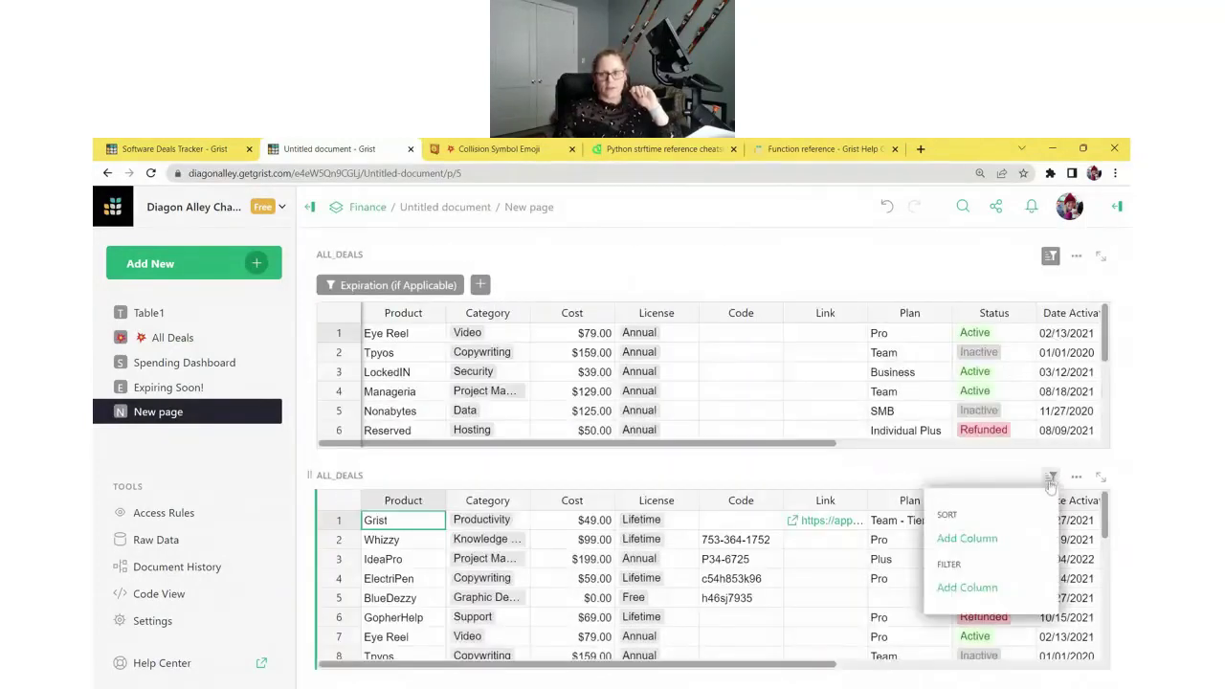
pyautogui.click(973, 588)
pyautogui.click(894, 505)
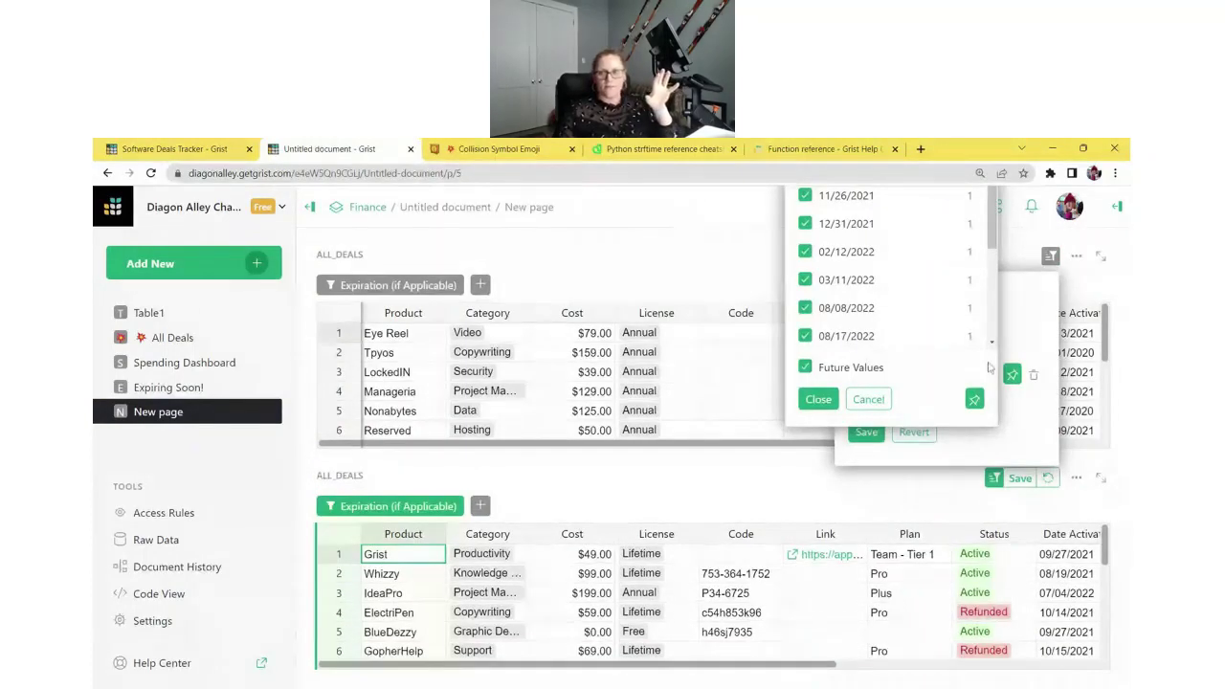
pyautogui.click(990, 509)
pyautogui.click(990, 507)
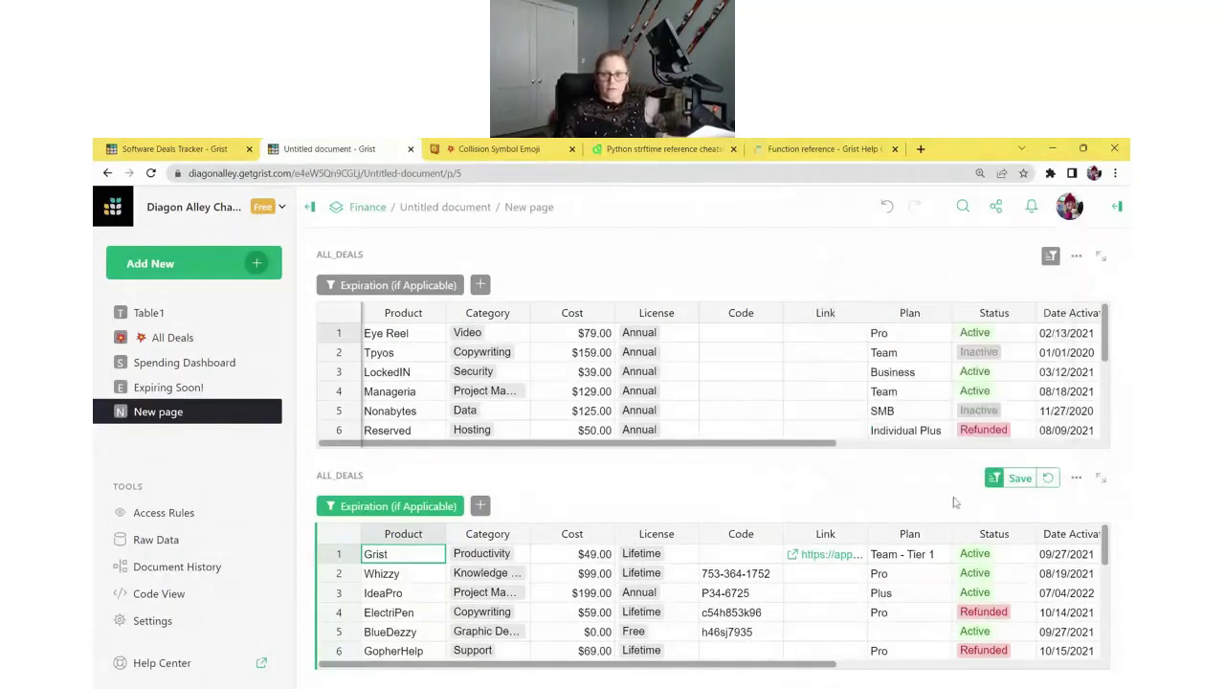
# Step: Set the lower table's expiration filter to range from Today to 7 days from now
pyautogui.click(413, 512)
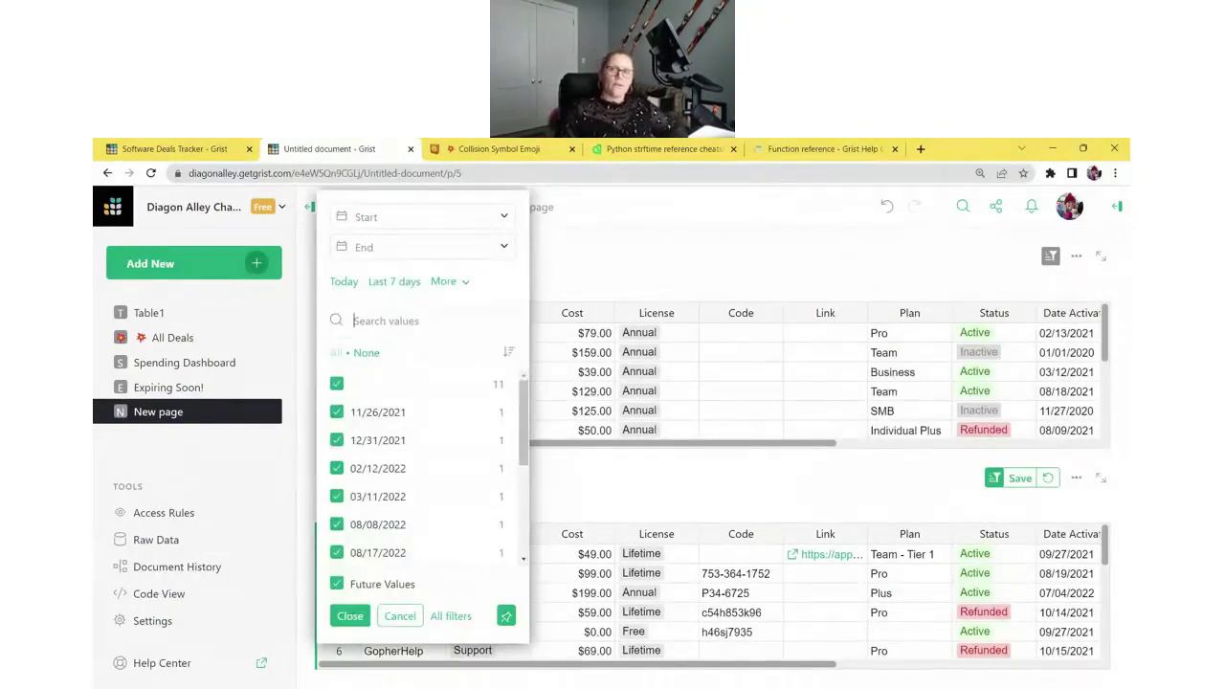
pyautogui.click(421, 216)
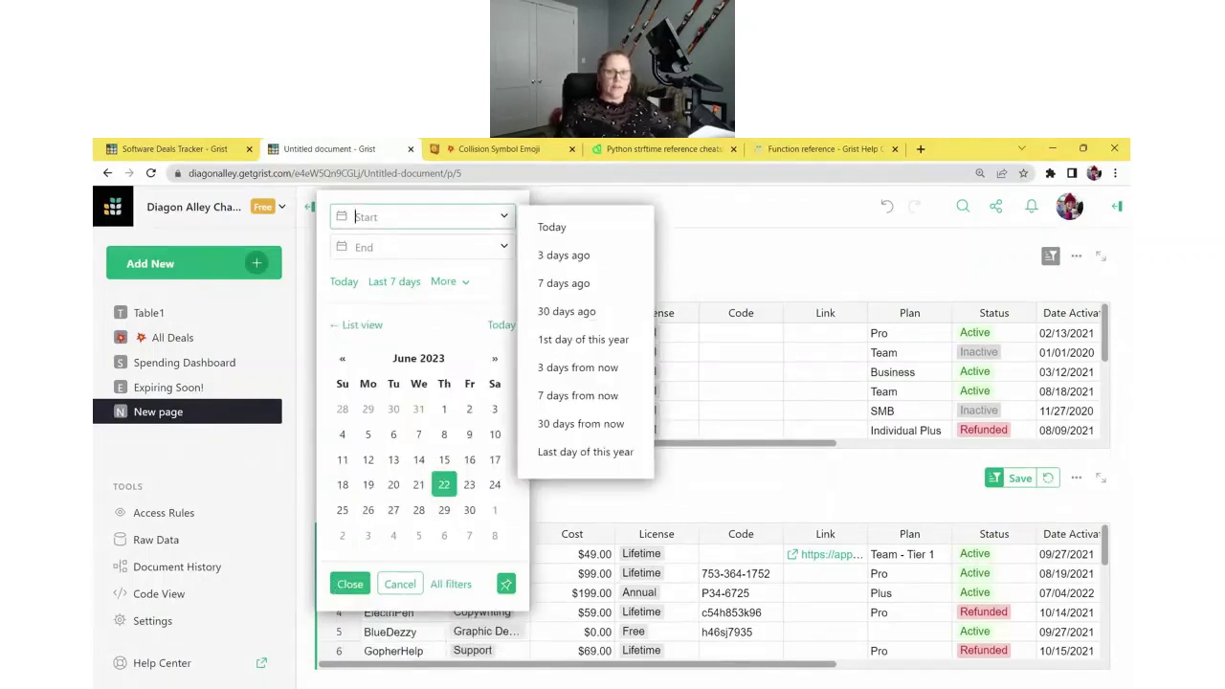
pyautogui.click(552, 256)
pyautogui.click(421, 247)
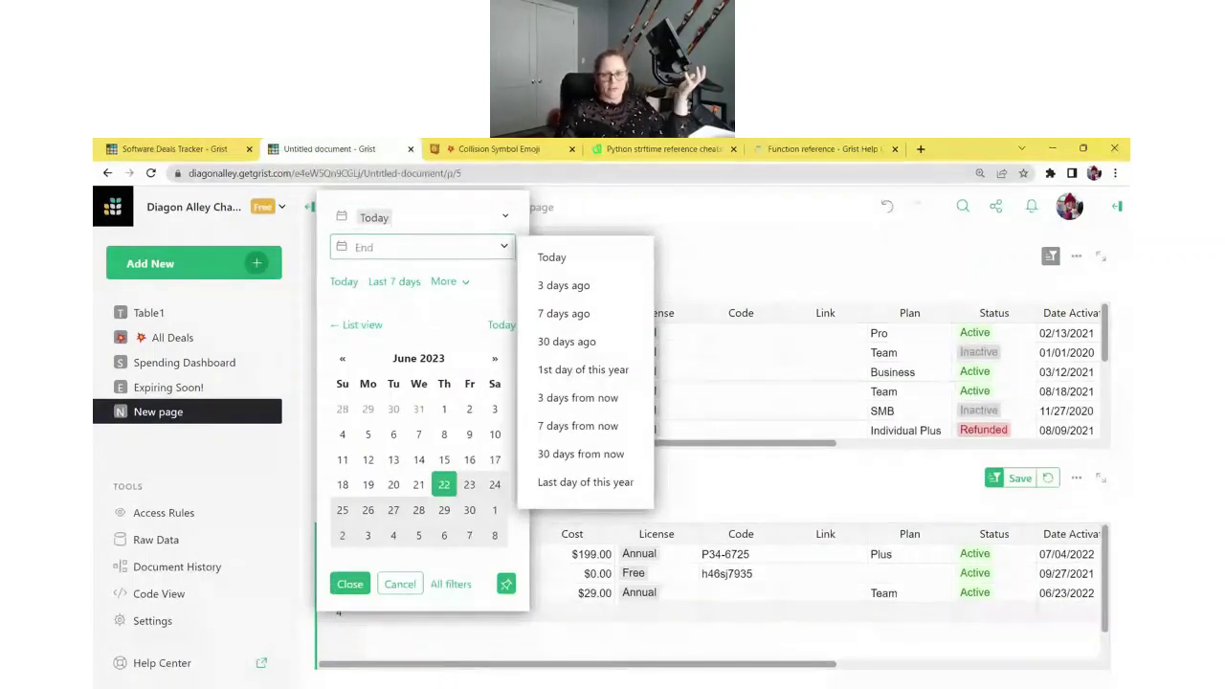
pyautogui.click(577, 425)
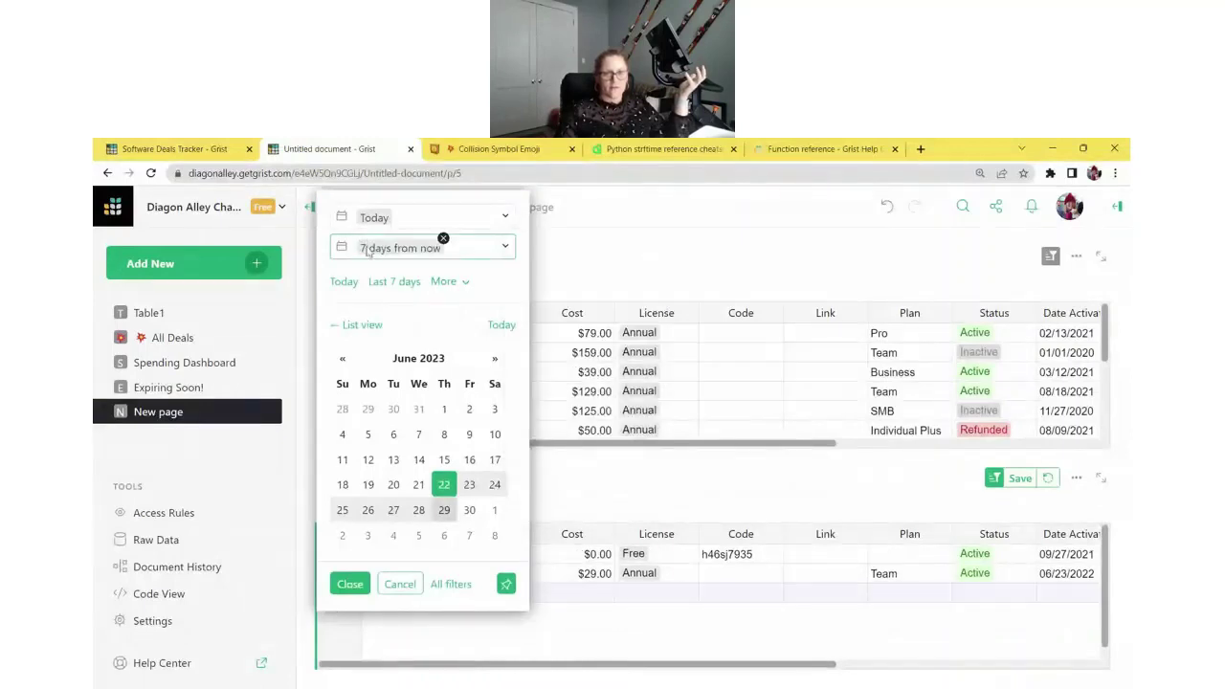
# Step: Change the end date of the lower table's expiration filter to 15 days from now
pyautogui.click(369, 249)
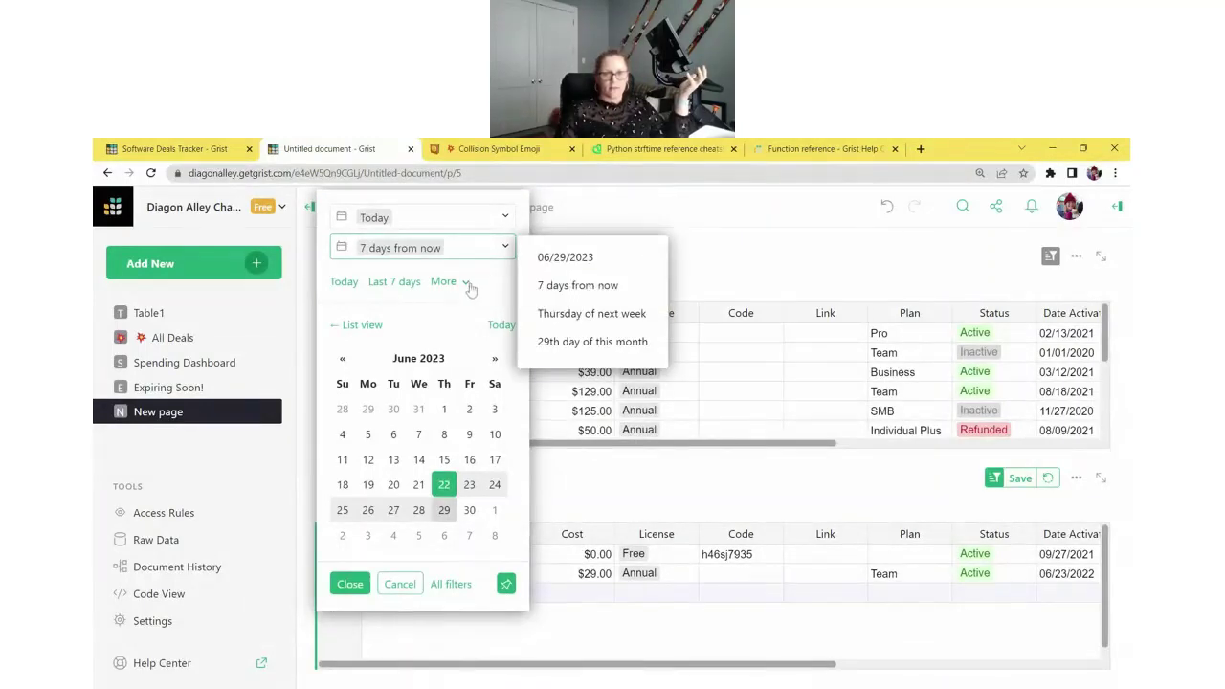
pyautogui.click(467, 287)
pyautogui.click(465, 254)
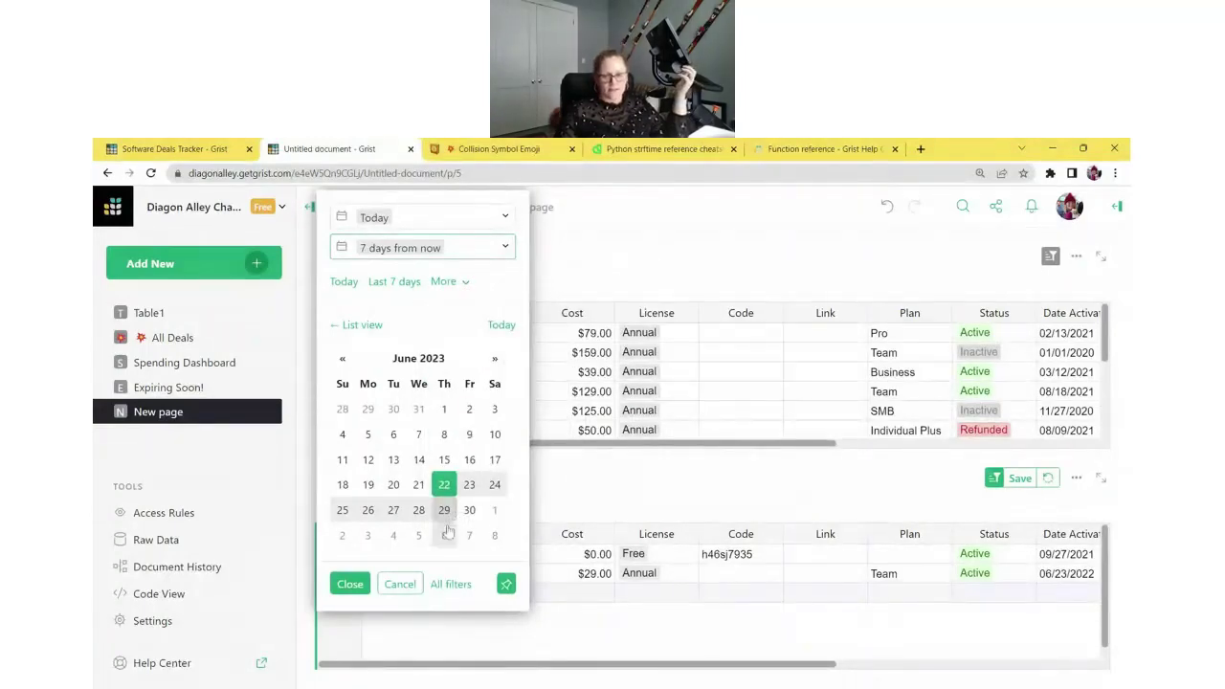
pyautogui.click(476, 542)
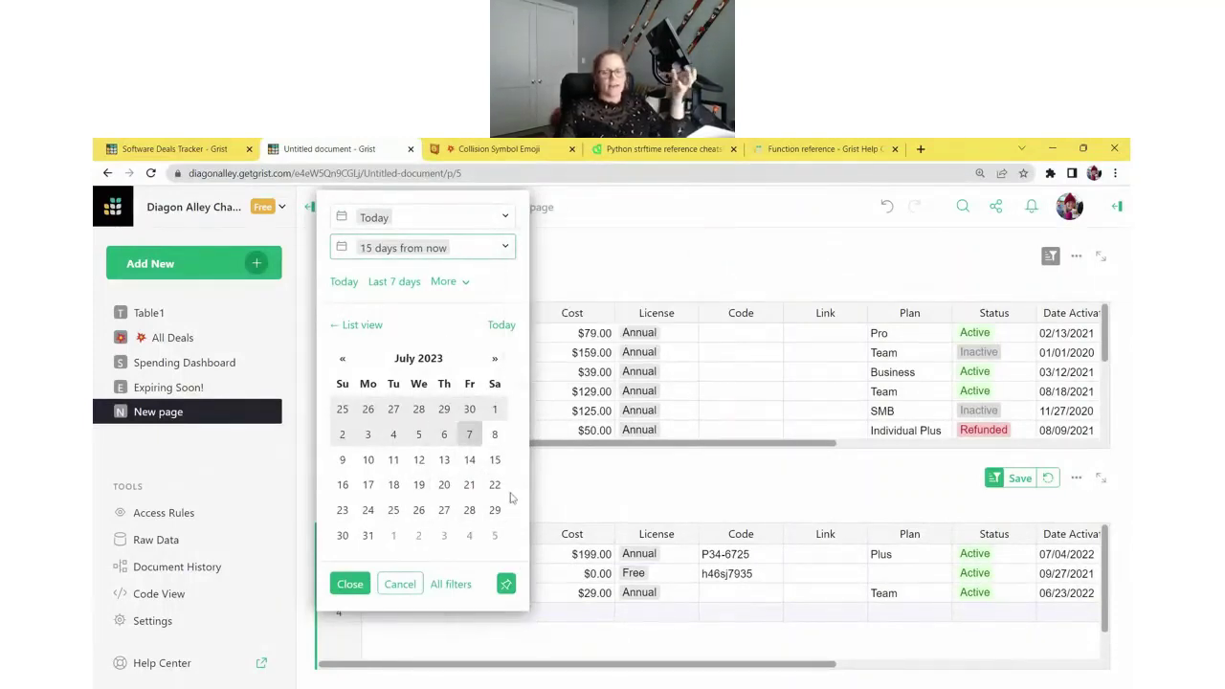
pyautogui.click(349, 585)
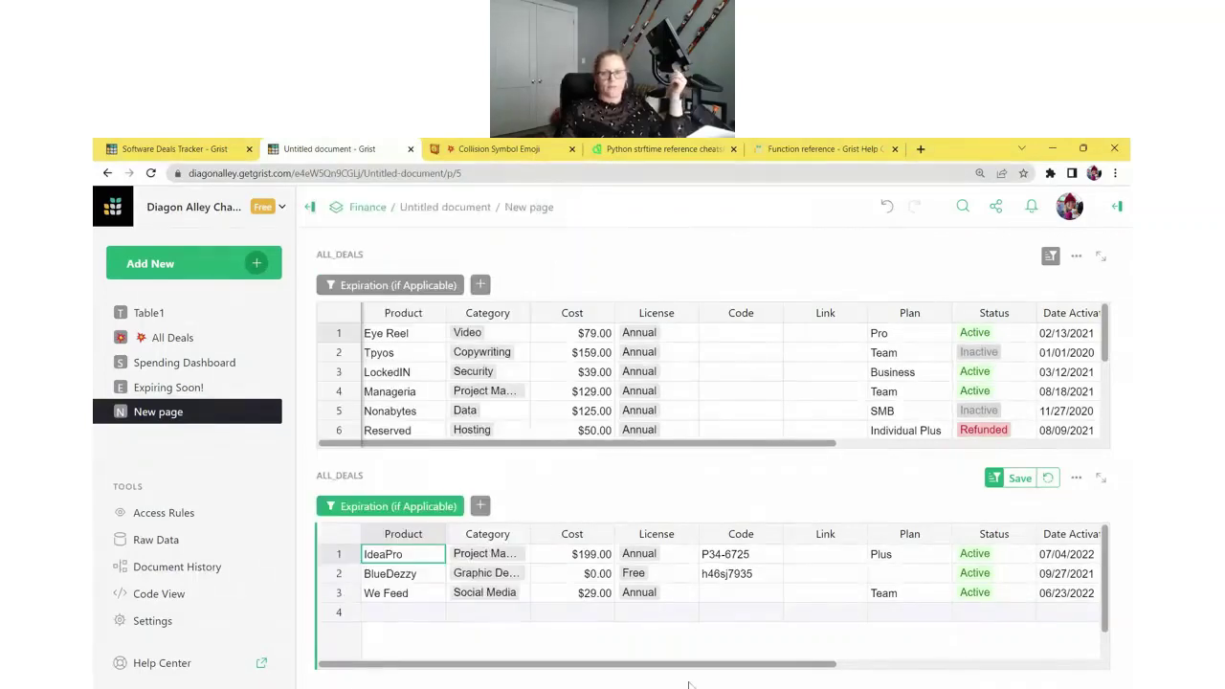
# Step: Set the end date of the lower All_Deals table's expiration filter to Friday of 2 weeks from now
pyautogui.moveTo(681, 667)
pyautogui.mouseDown()
pyautogui.moveTo(995, 675)
pyautogui.moveTo(699, 680)
pyautogui.mouseUp()
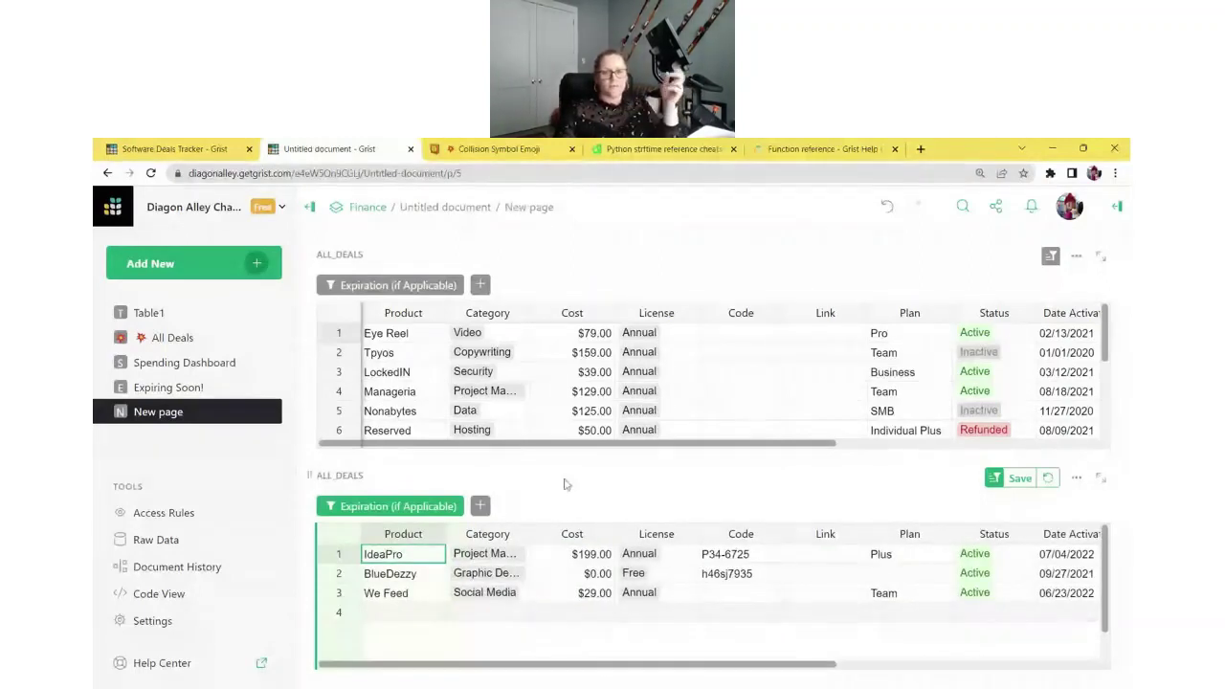
pyautogui.click(419, 512)
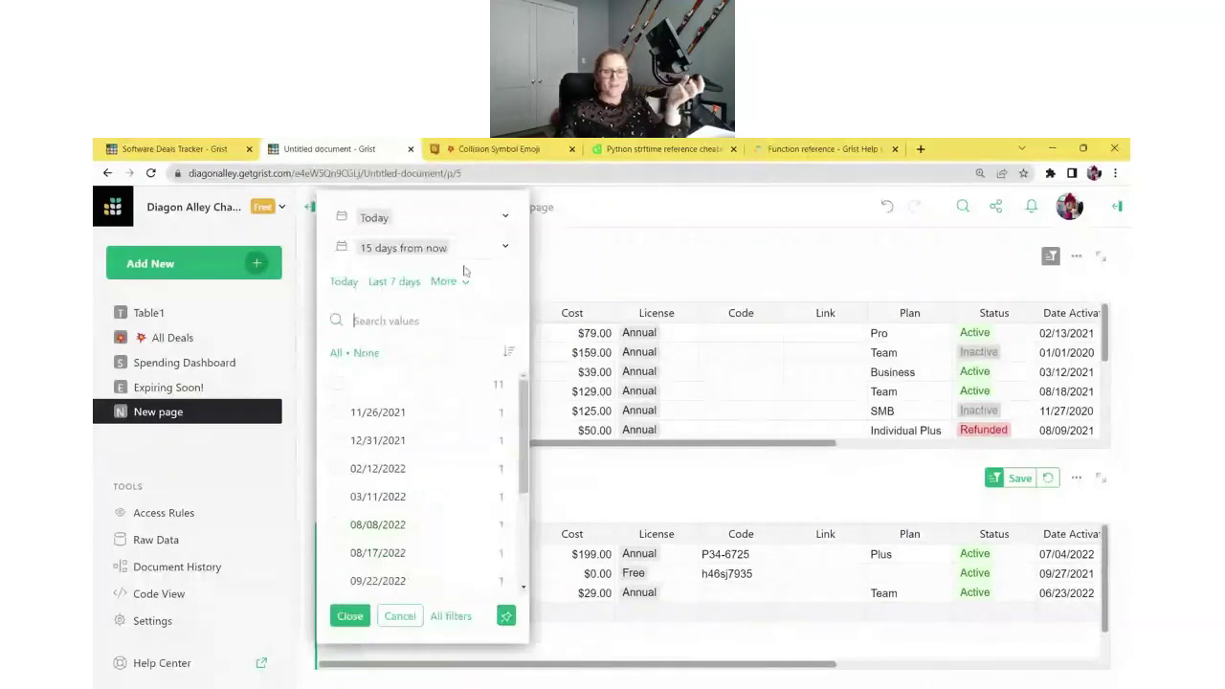
pyautogui.click(504, 249)
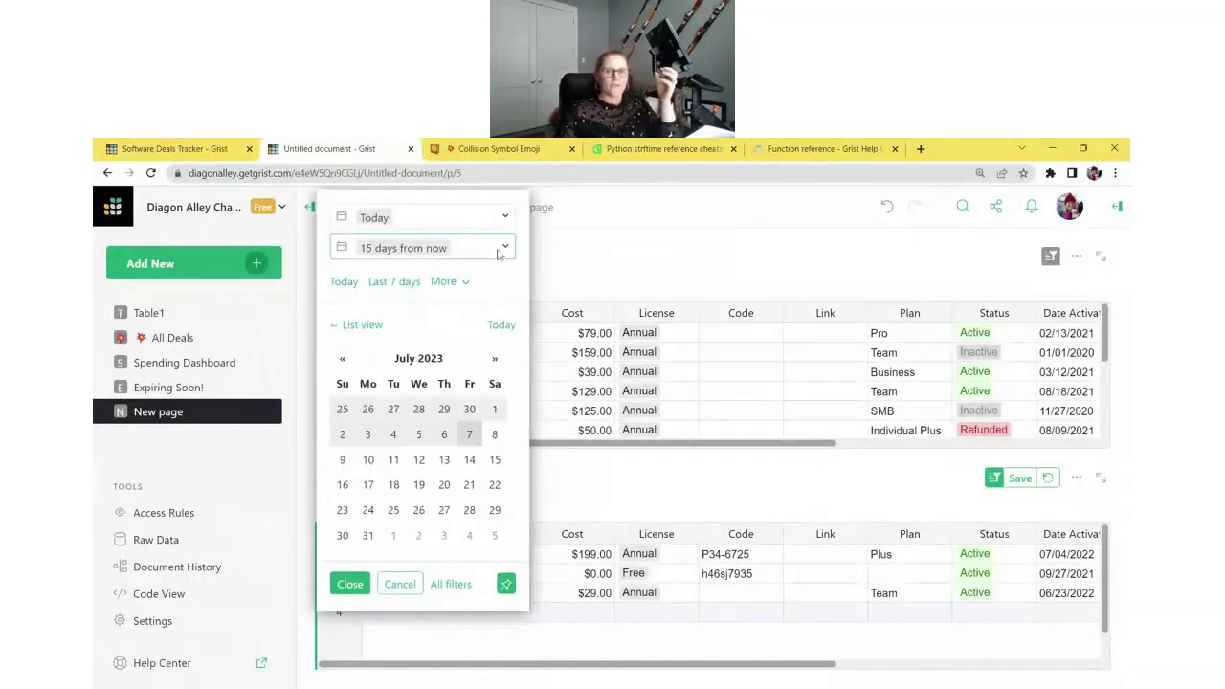
pyautogui.click(587, 312)
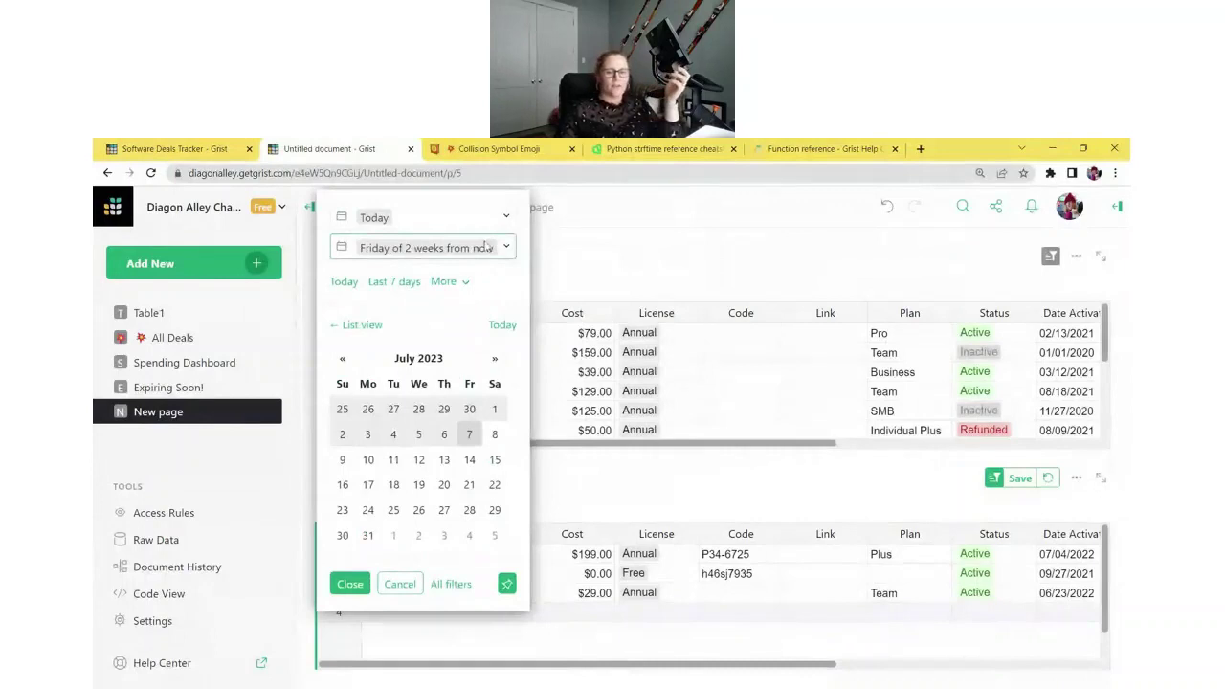
# Step: Pick August 4, 2023 as the lower table's expiration filter end date, expressed as 43 days from now, and close the filter
pyautogui.click(467, 536)
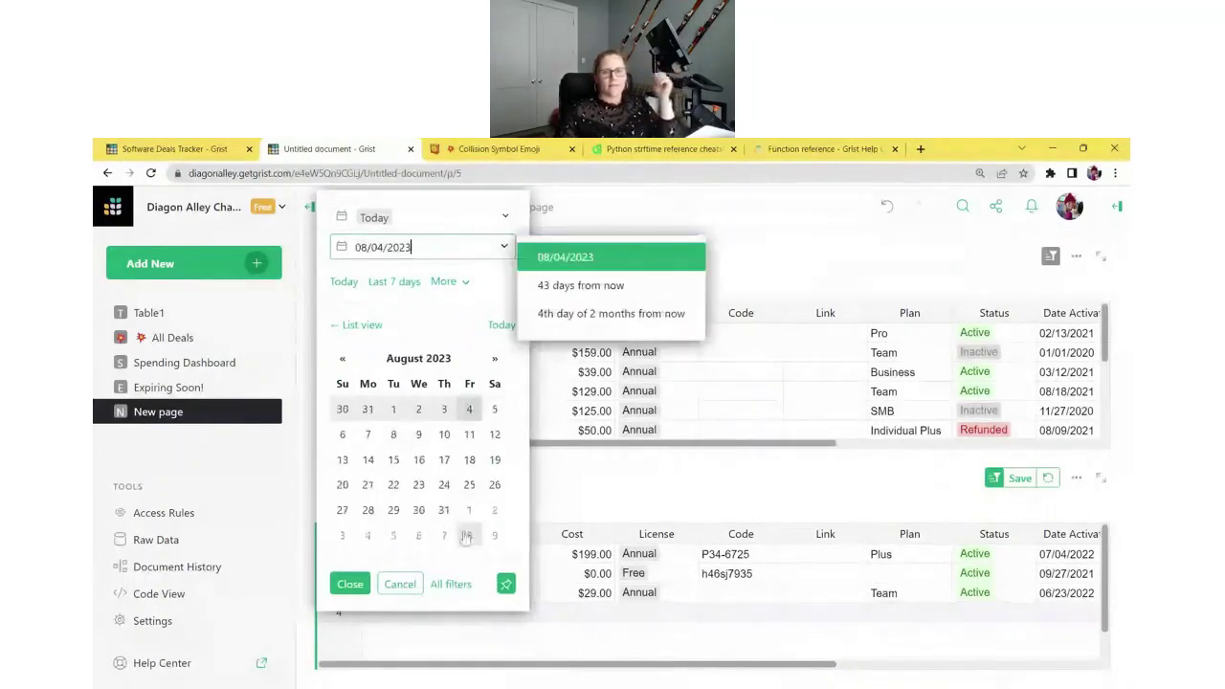
pyautogui.click(575, 296)
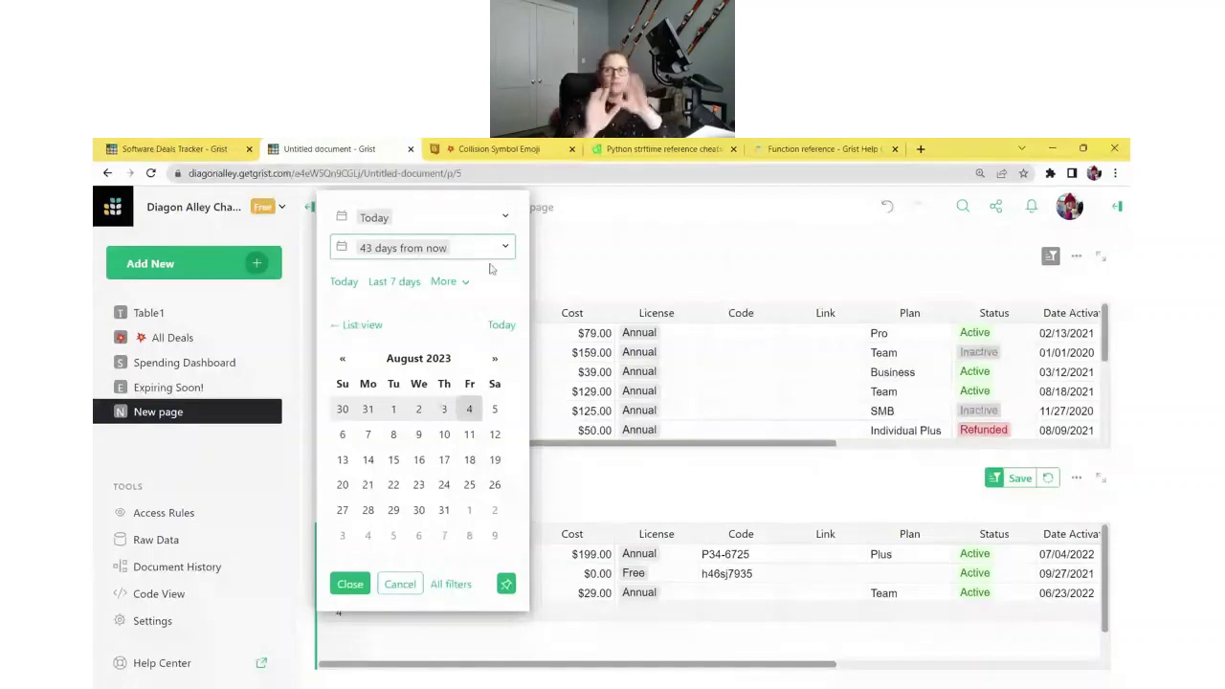
pyautogui.click(350, 585)
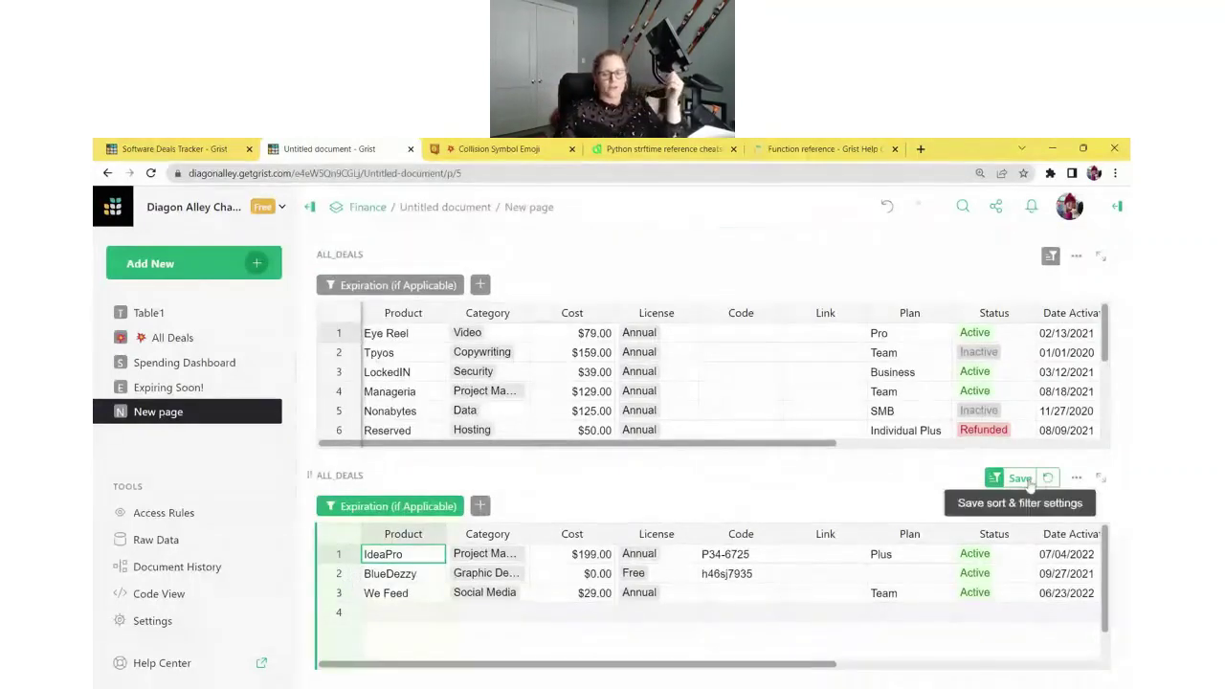
# Step: Switch the end date of the lower table's expiration filter to the fixed date 08/04/2023
pyautogui.click(368, 506)
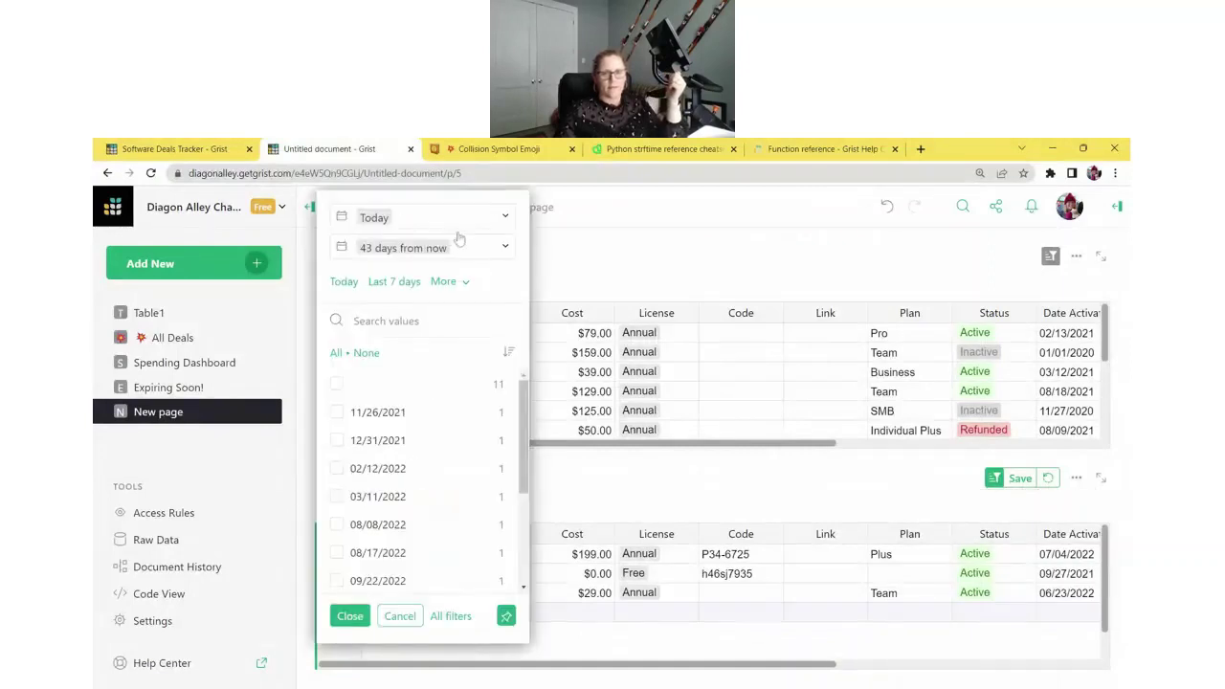
pyautogui.click(509, 251)
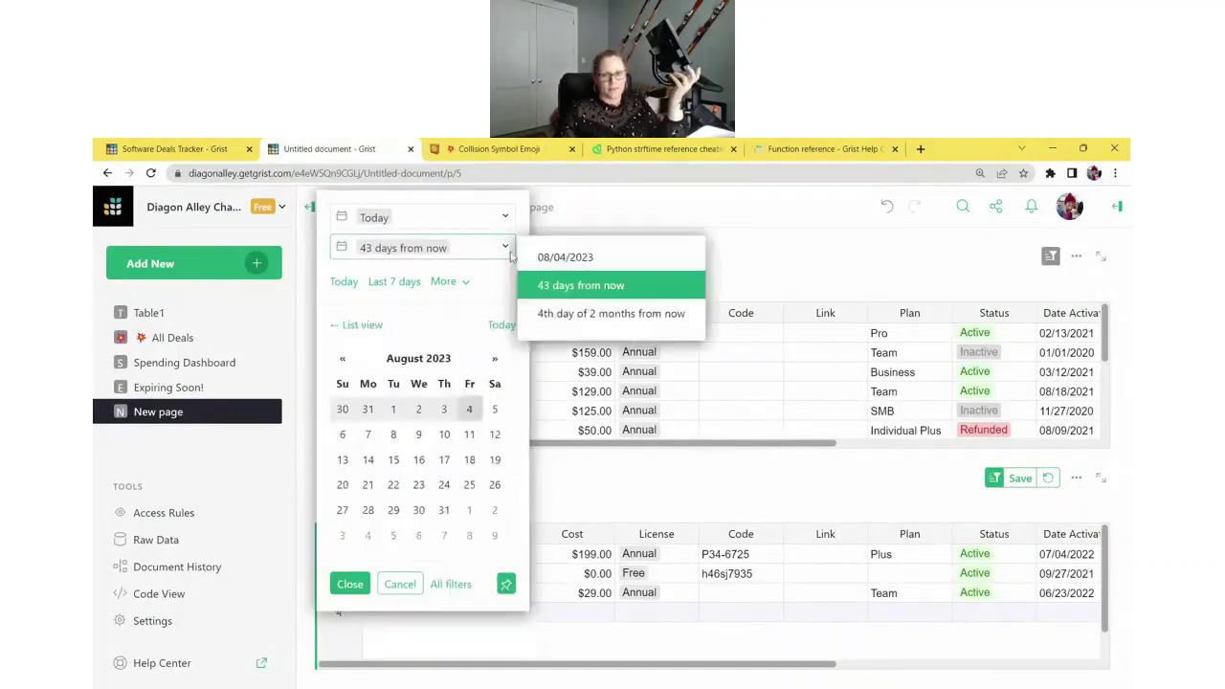
pyautogui.click(581, 252)
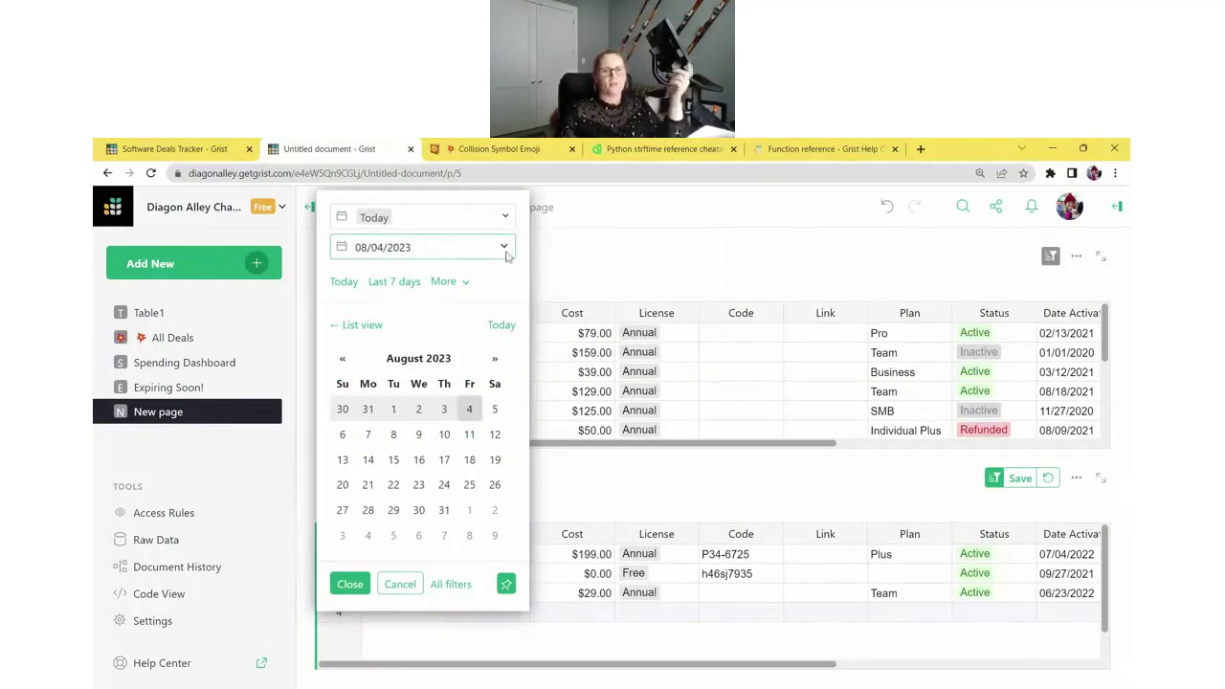
# Step: Apply the preset range from Tomorrow to 7 days from now to the lower table's expiration filter and close the filter
pyautogui.click(444, 282)
pyautogui.click(480, 369)
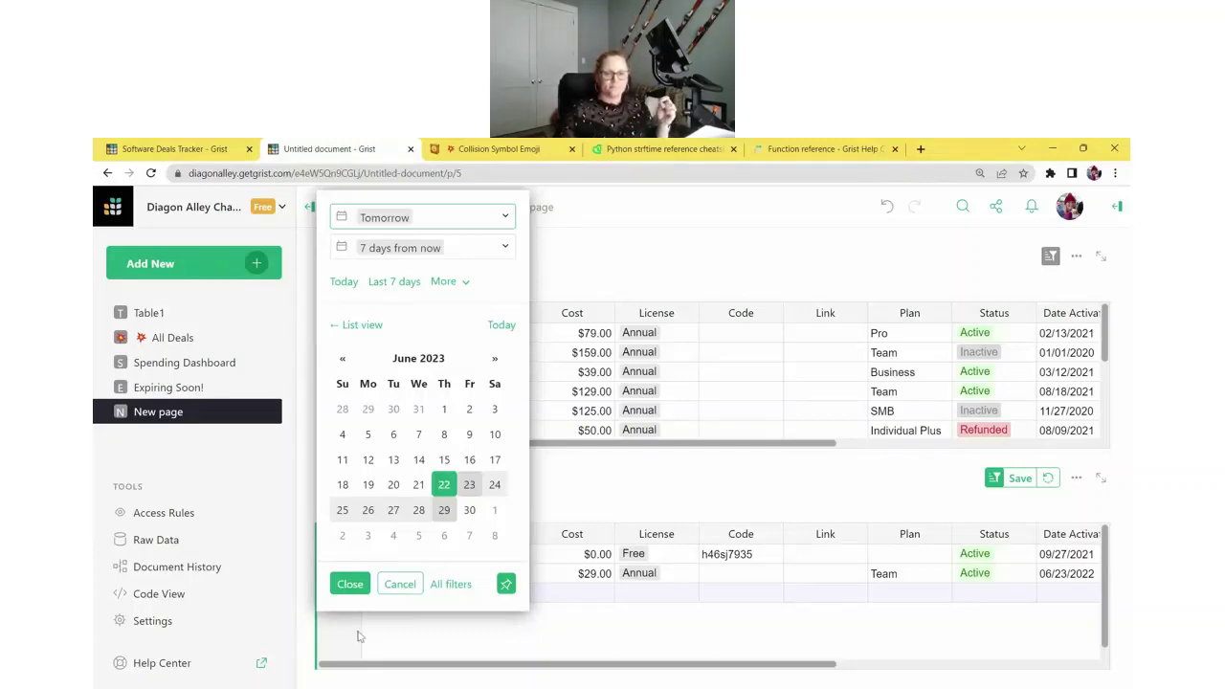
pyautogui.click(350, 584)
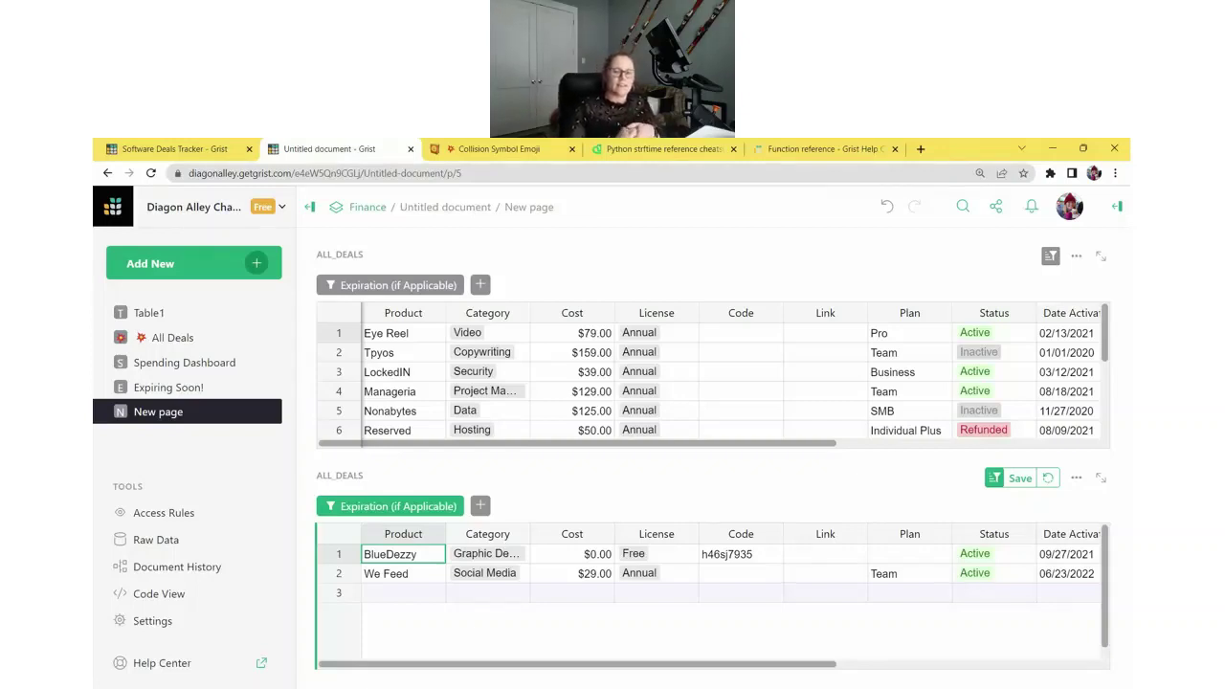
# Step: Review the lower table's expiration filter range and save that table's sort and filter settings
pyautogui.click(457, 507)
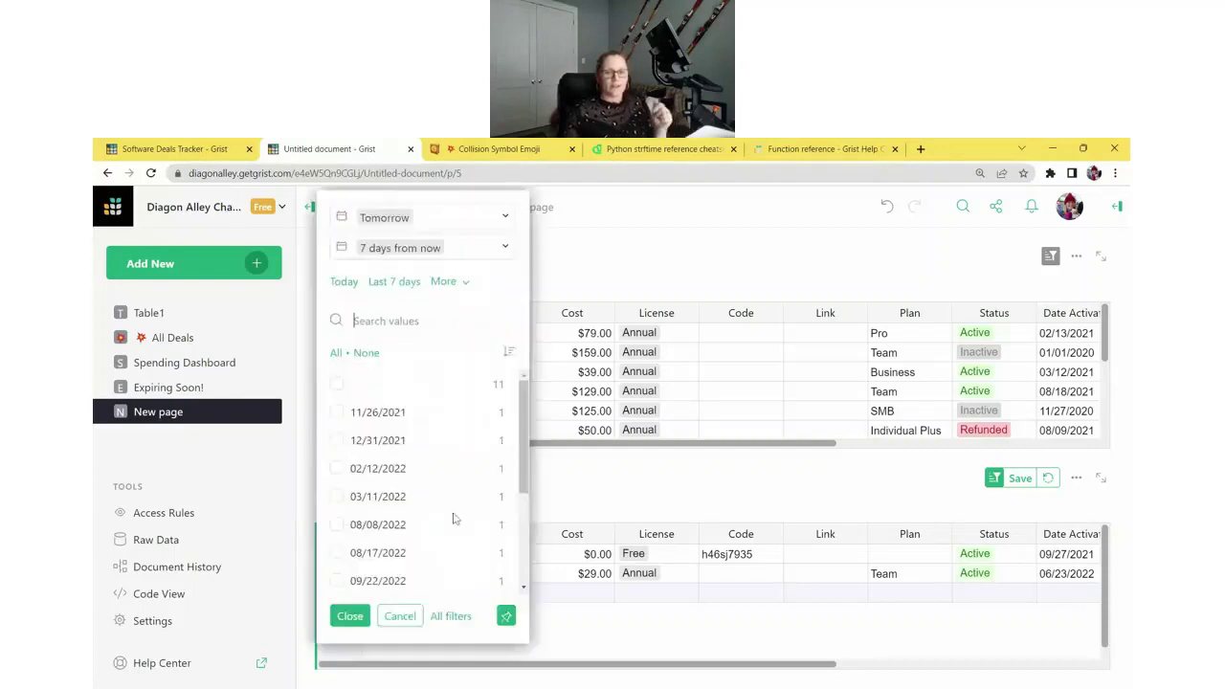
pyautogui.click(665, 492)
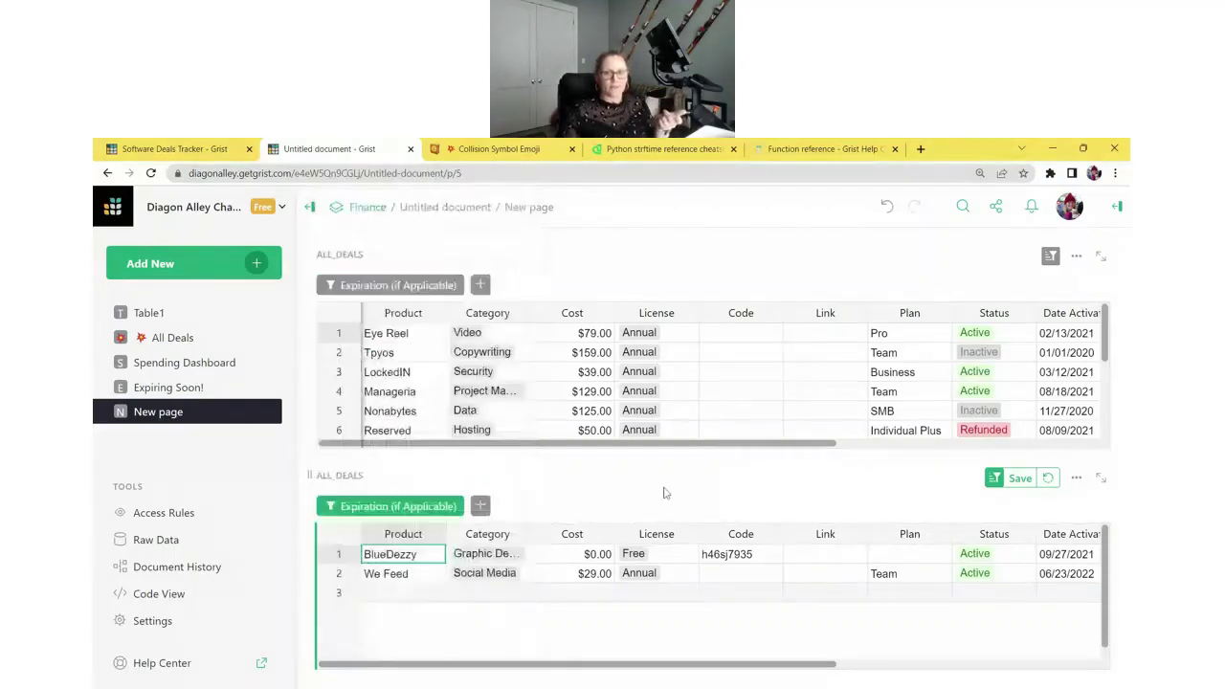
pyautogui.click(367, 504)
pyautogui.click(596, 486)
pyautogui.click(367, 504)
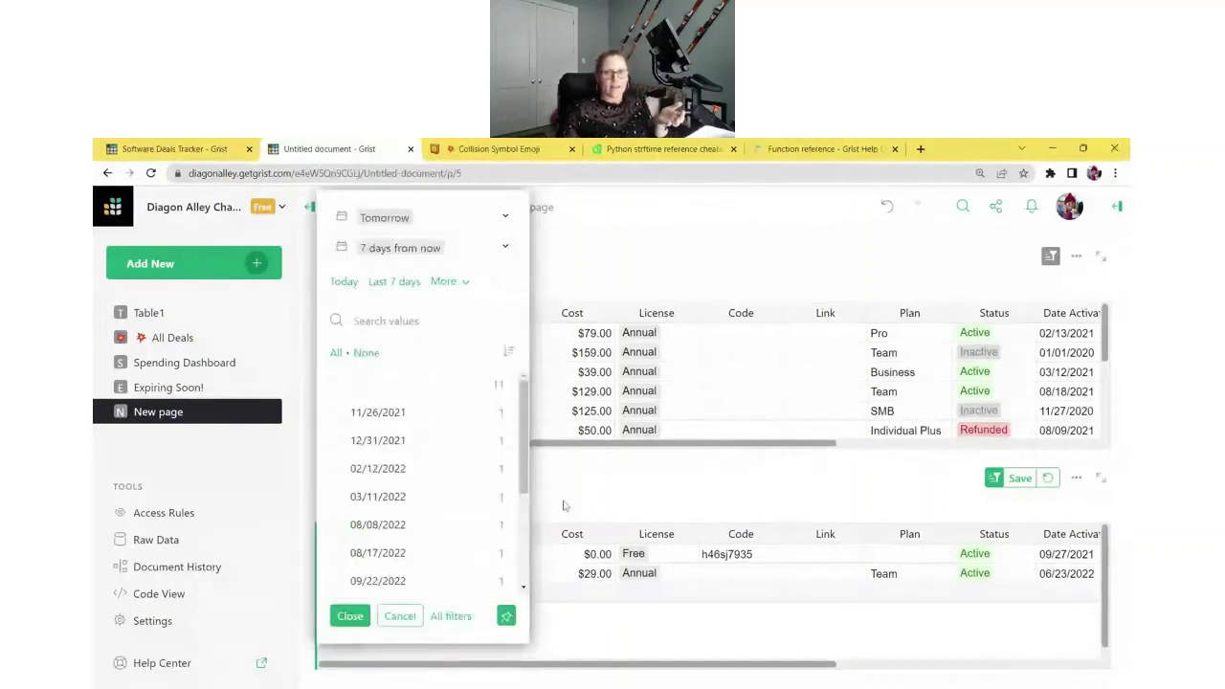
pyautogui.click(1018, 477)
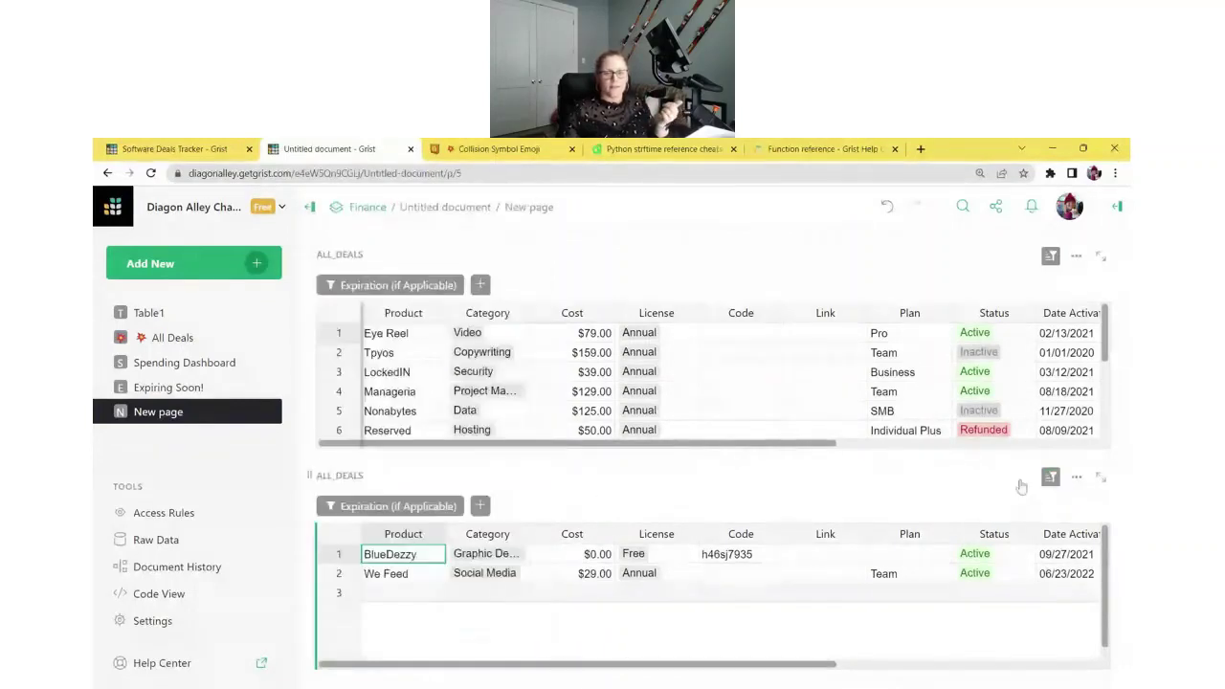
# Step: Give the lower All_Deals widget the description "Deals expiring tomorrow up to 7 days from now (next 8 days)", save it and view its tooltip
pyautogui.click(360, 478)
pyautogui.click(388, 407)
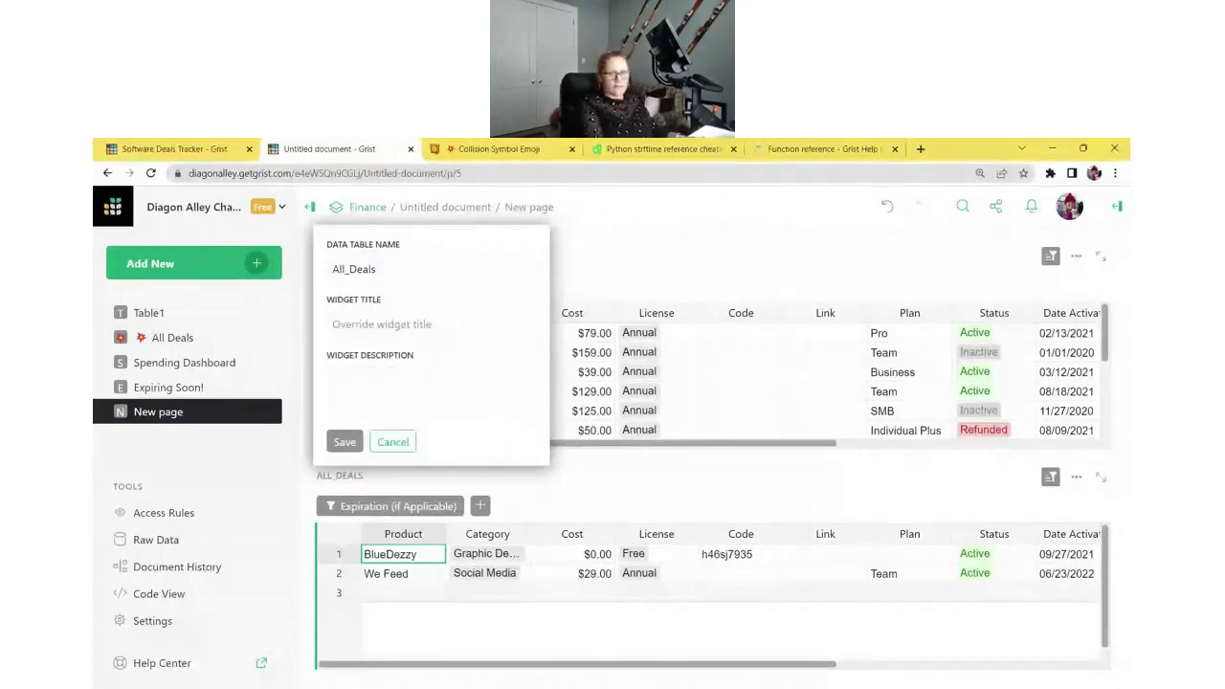
pyautogui.write('Deals expiring ')
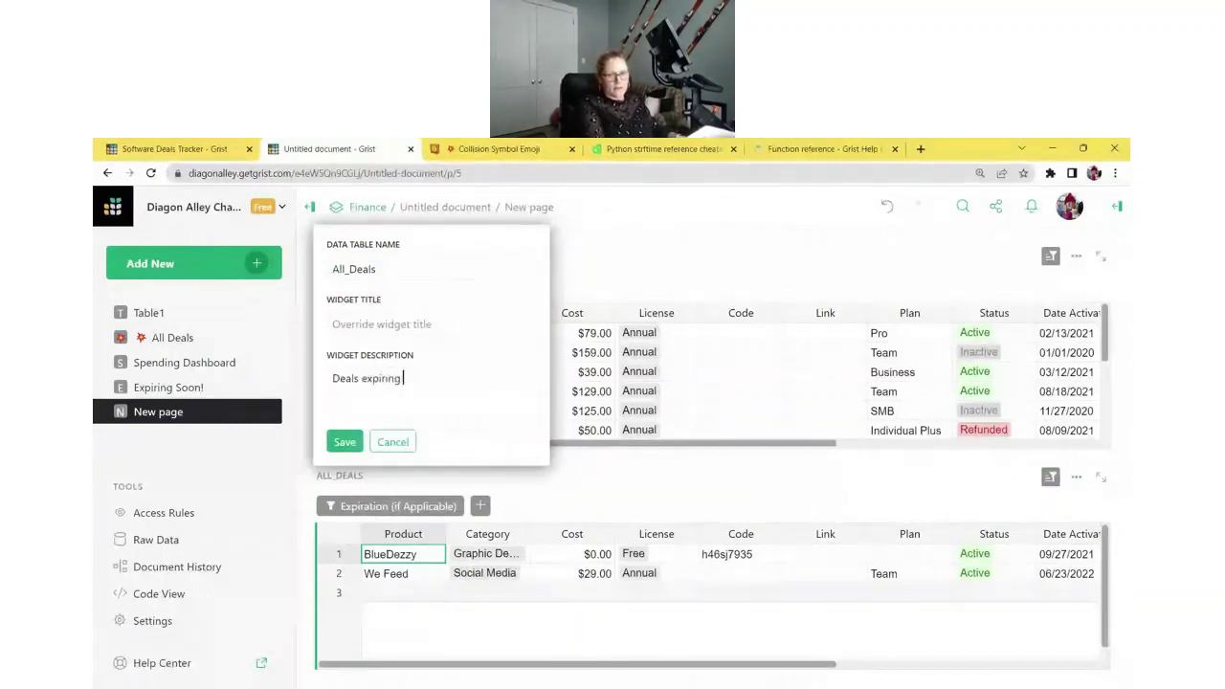
pyautogui.write('tomorrow up to')
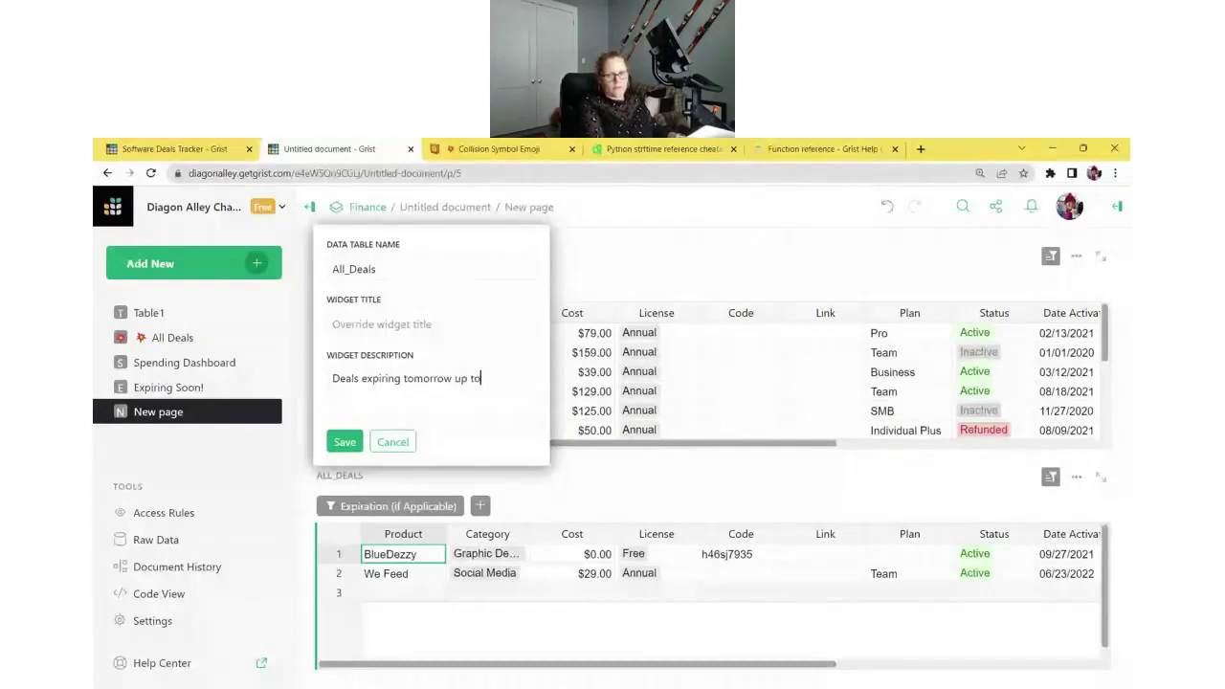
pyautogui.write(' 7 days f')
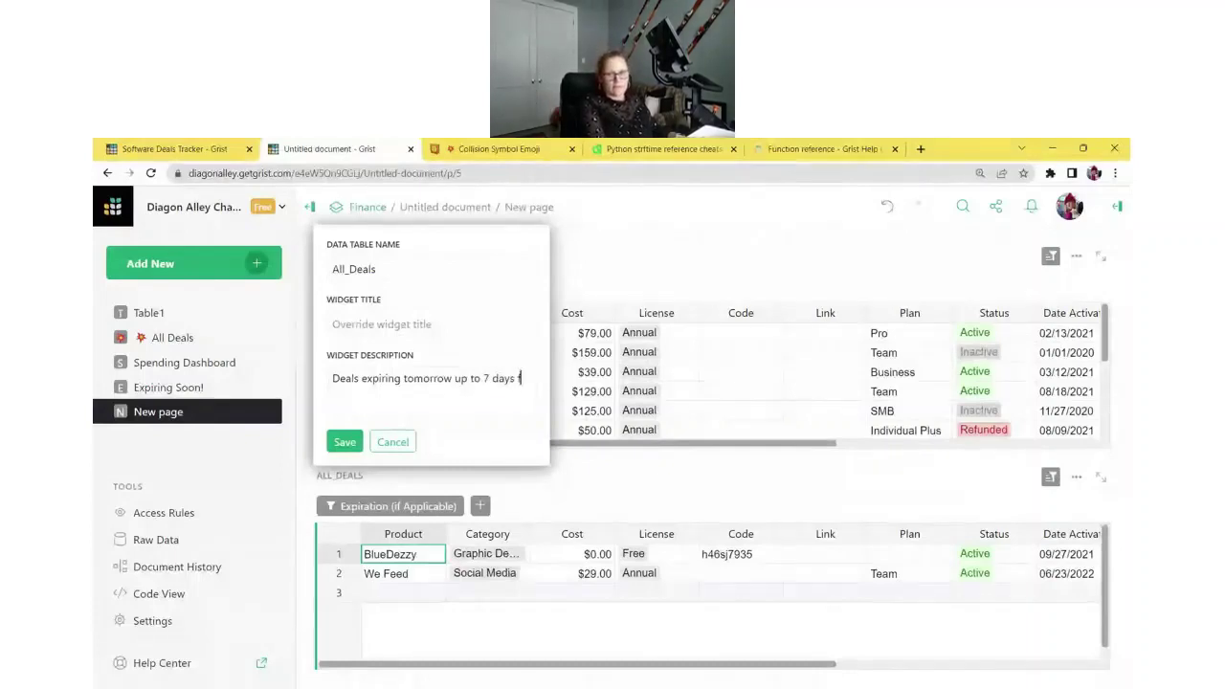
pyautogui.write('rom now')
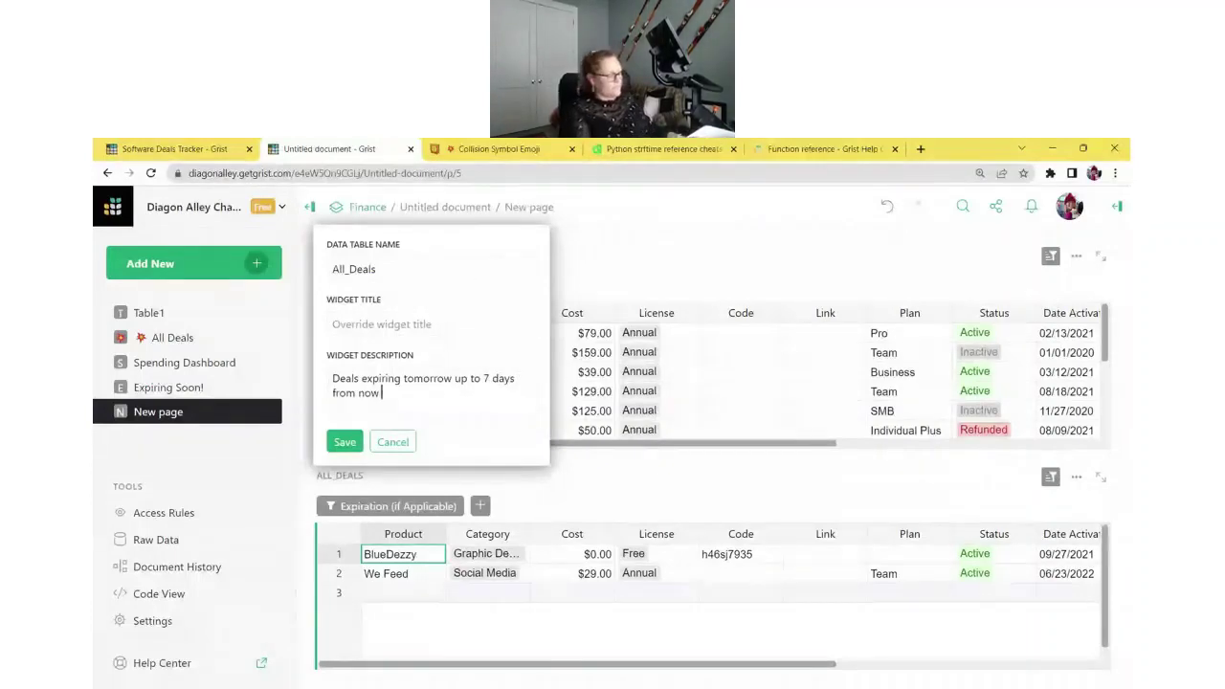
pyautogui.write(' (nex')
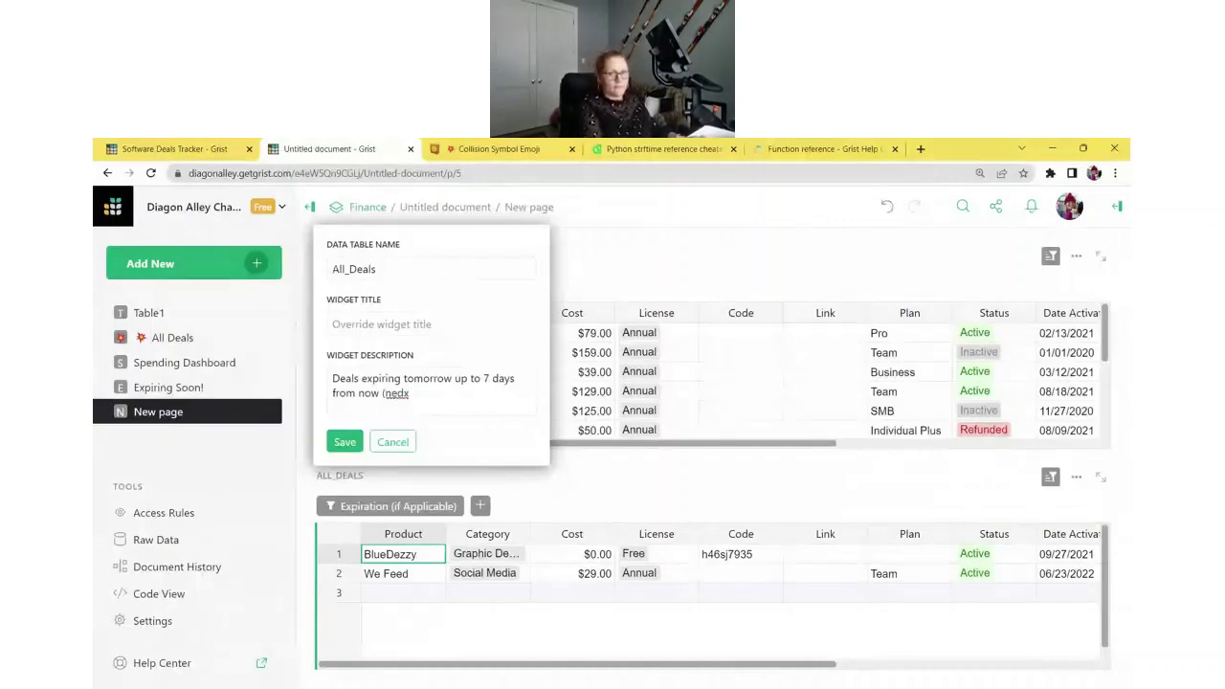
pyautogui.write('t 8 d')
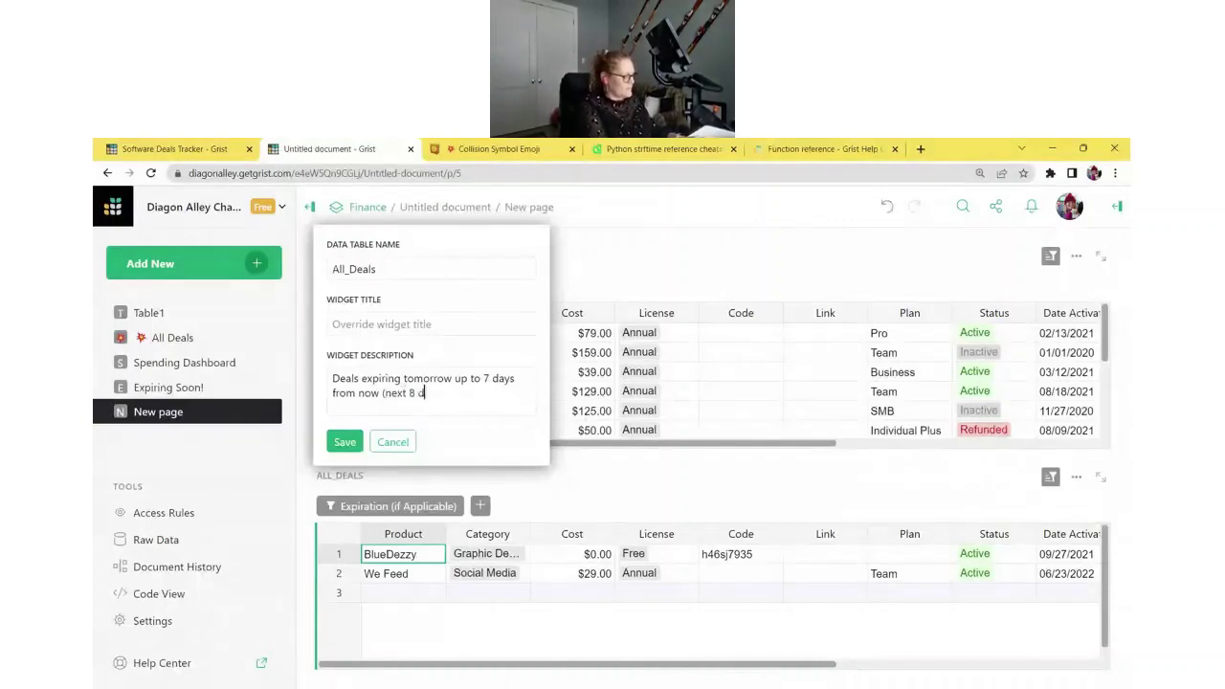
pyautogui.write('ays)')
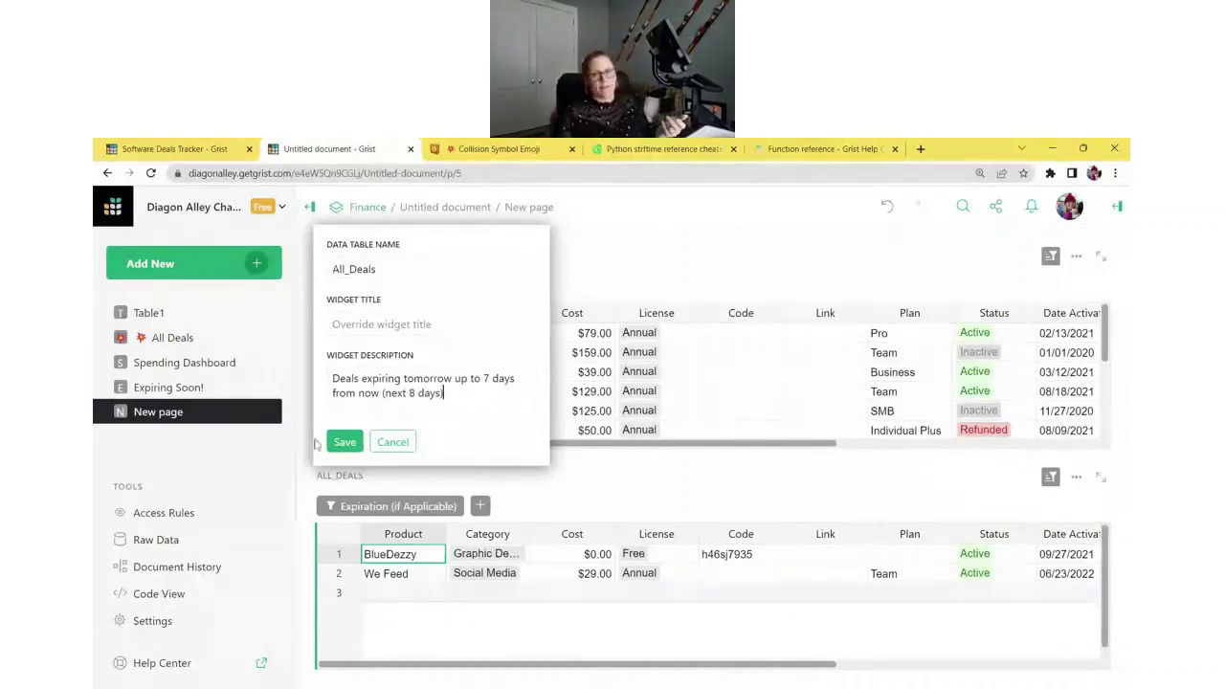
pyautogui.click(344, 442)
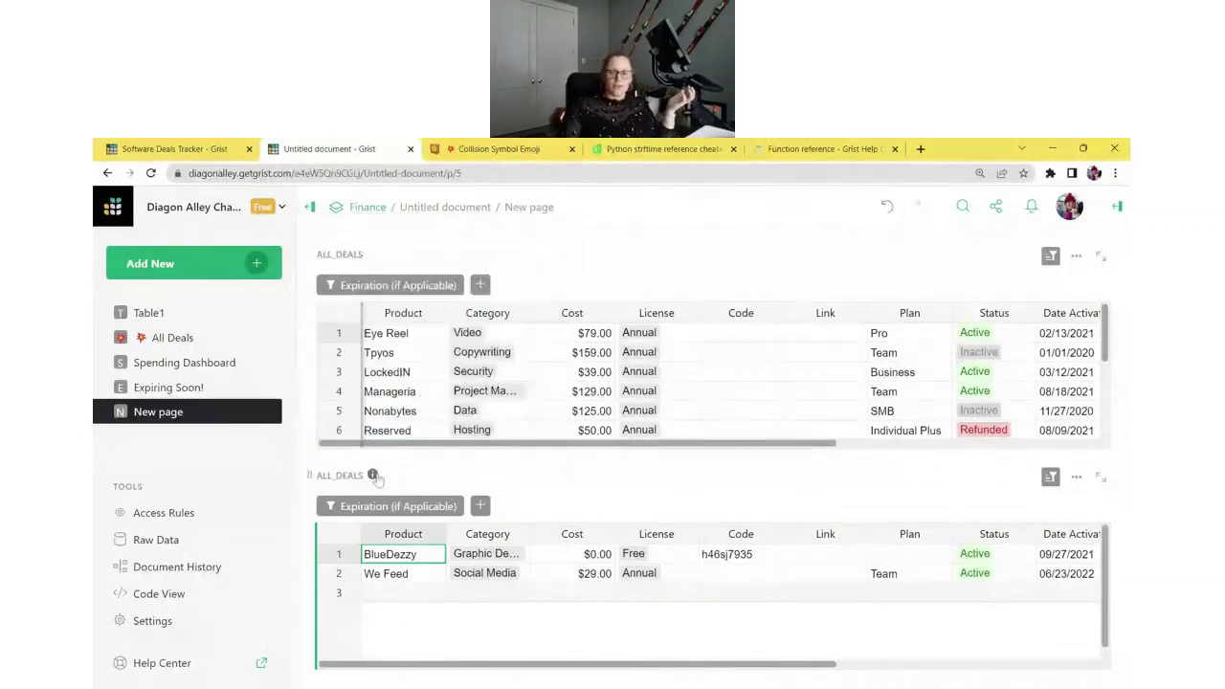
pyautogui.moveTo(374, 480)
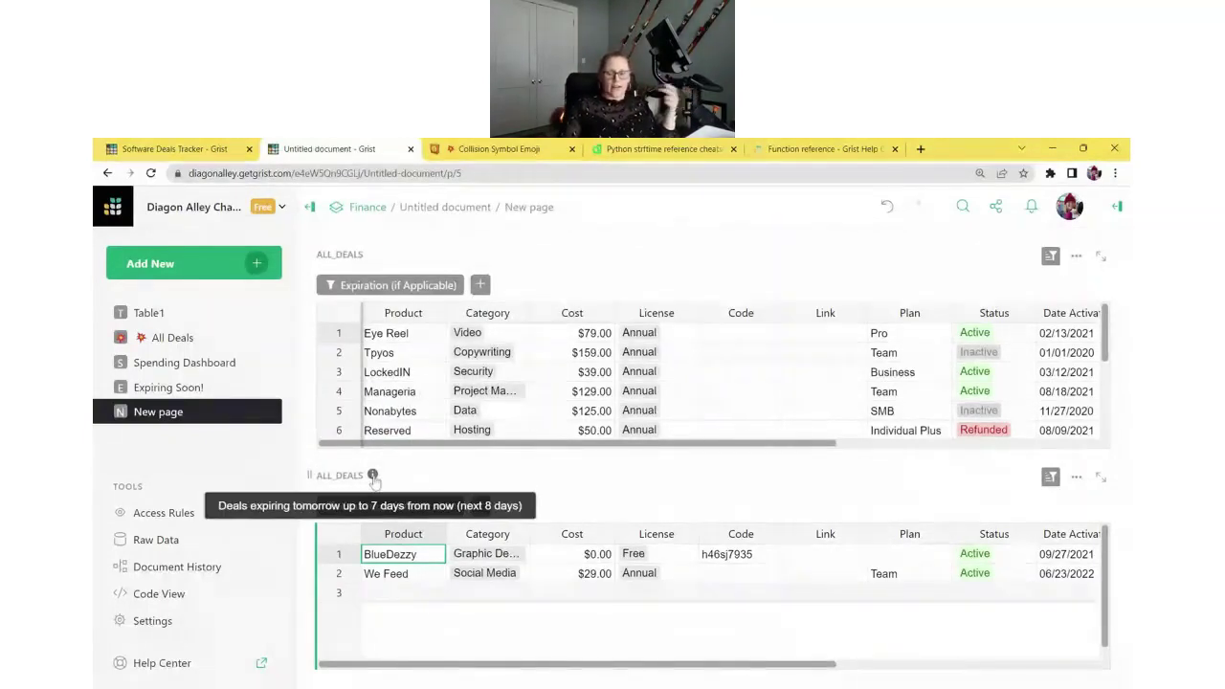